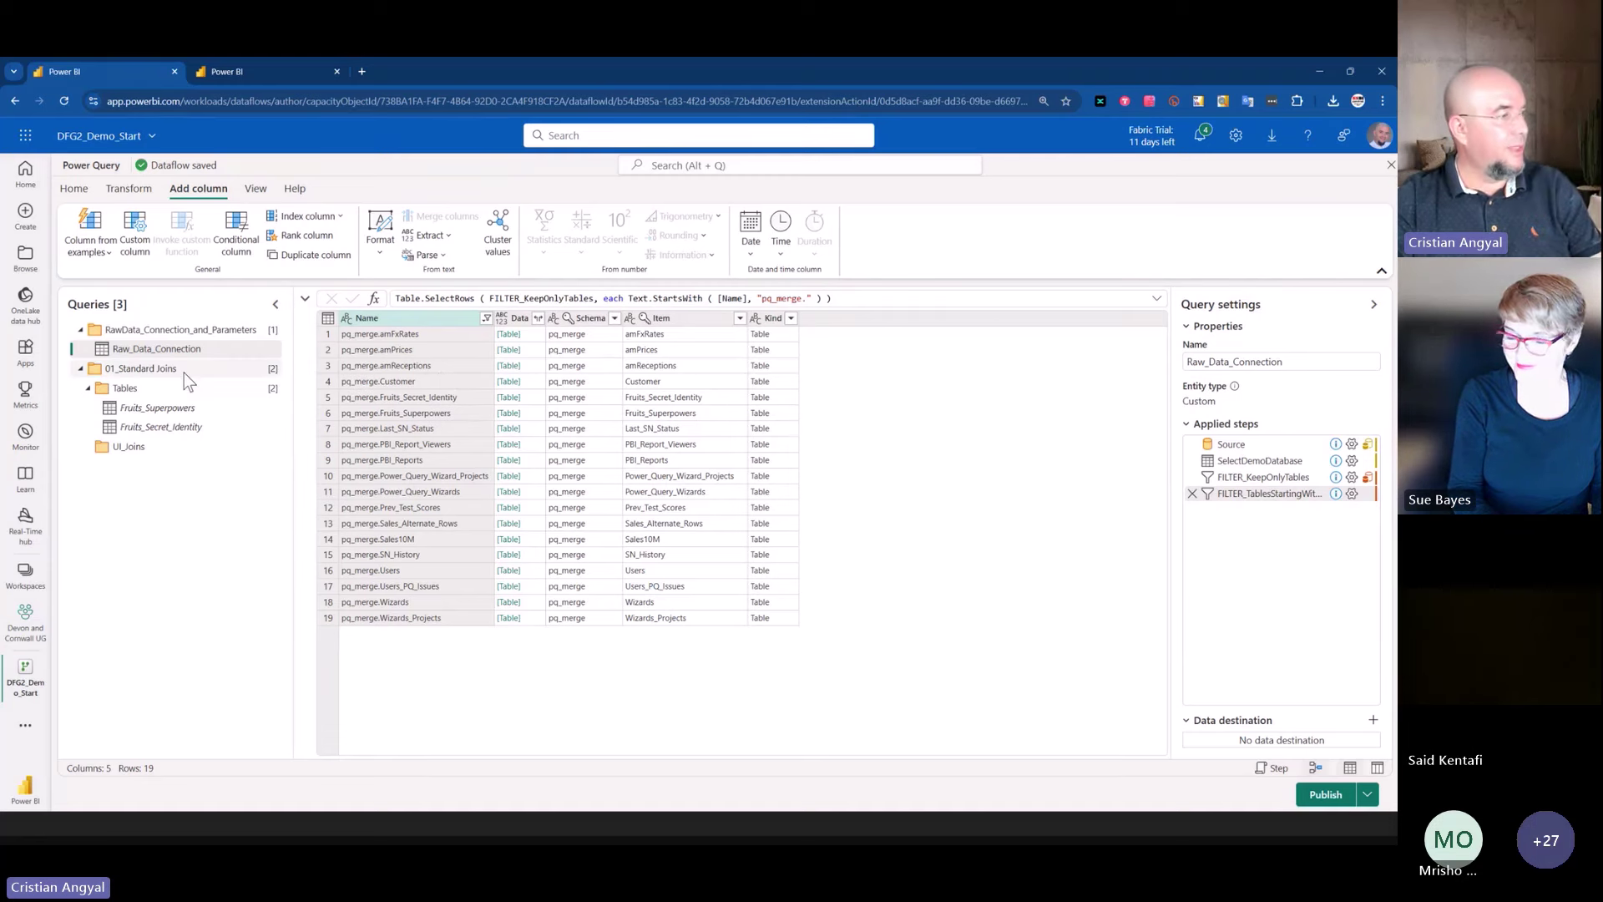
# - Inspect the data in the Fruits_Superpowers and Fruits_Secret_Identity queries, widening the fruit column for readability
pyautogui.click(181, 409)
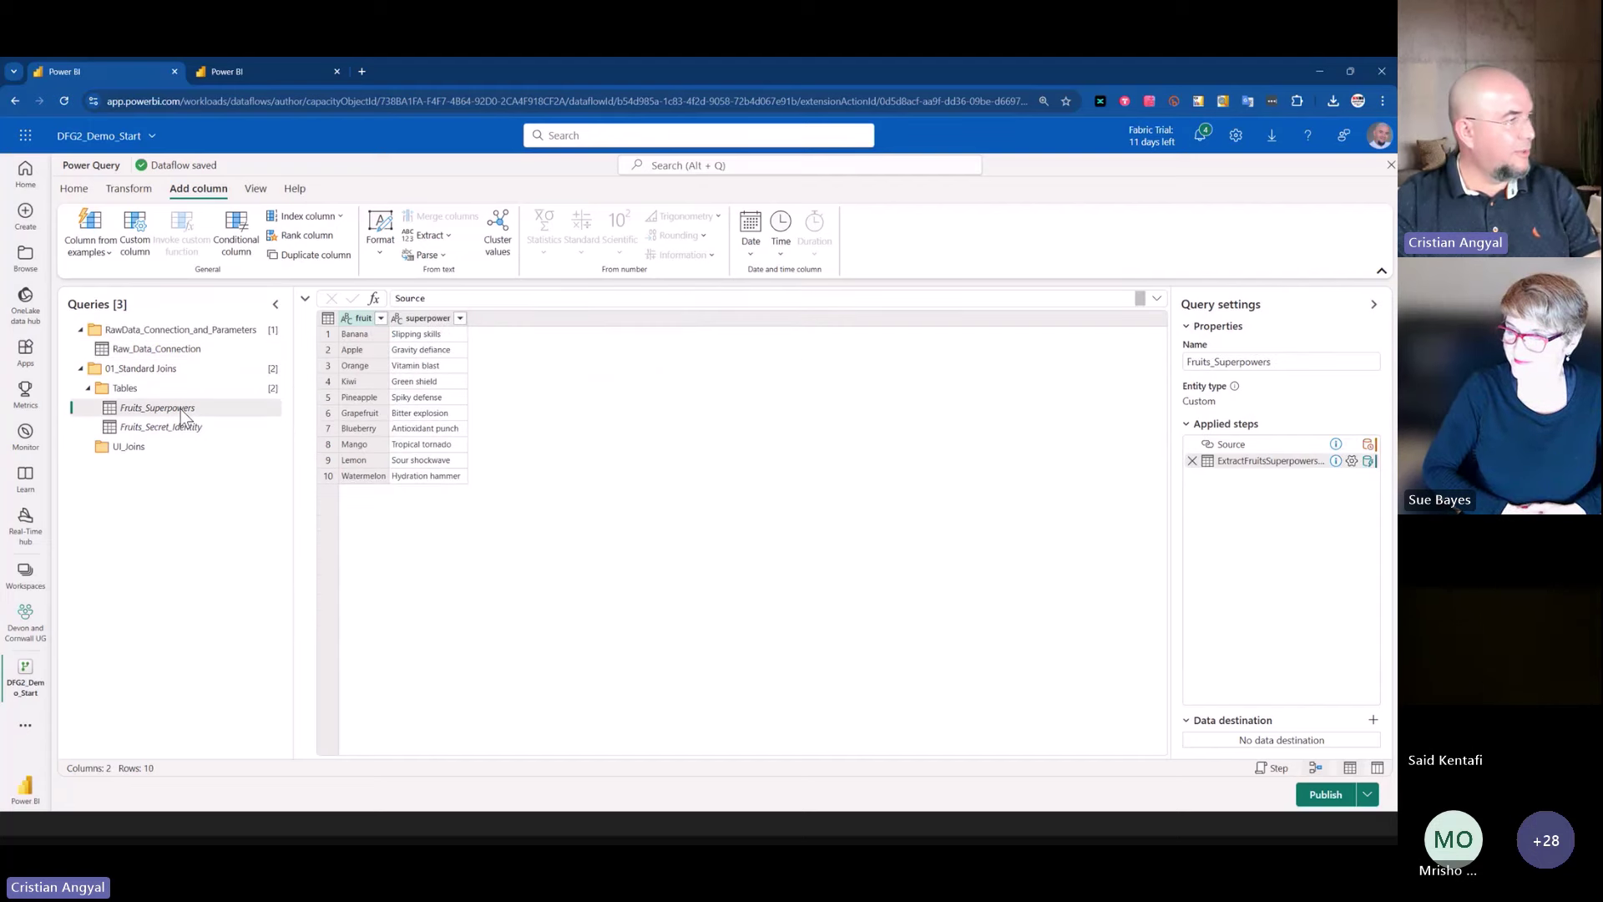
pyautogui.click(210, 426)
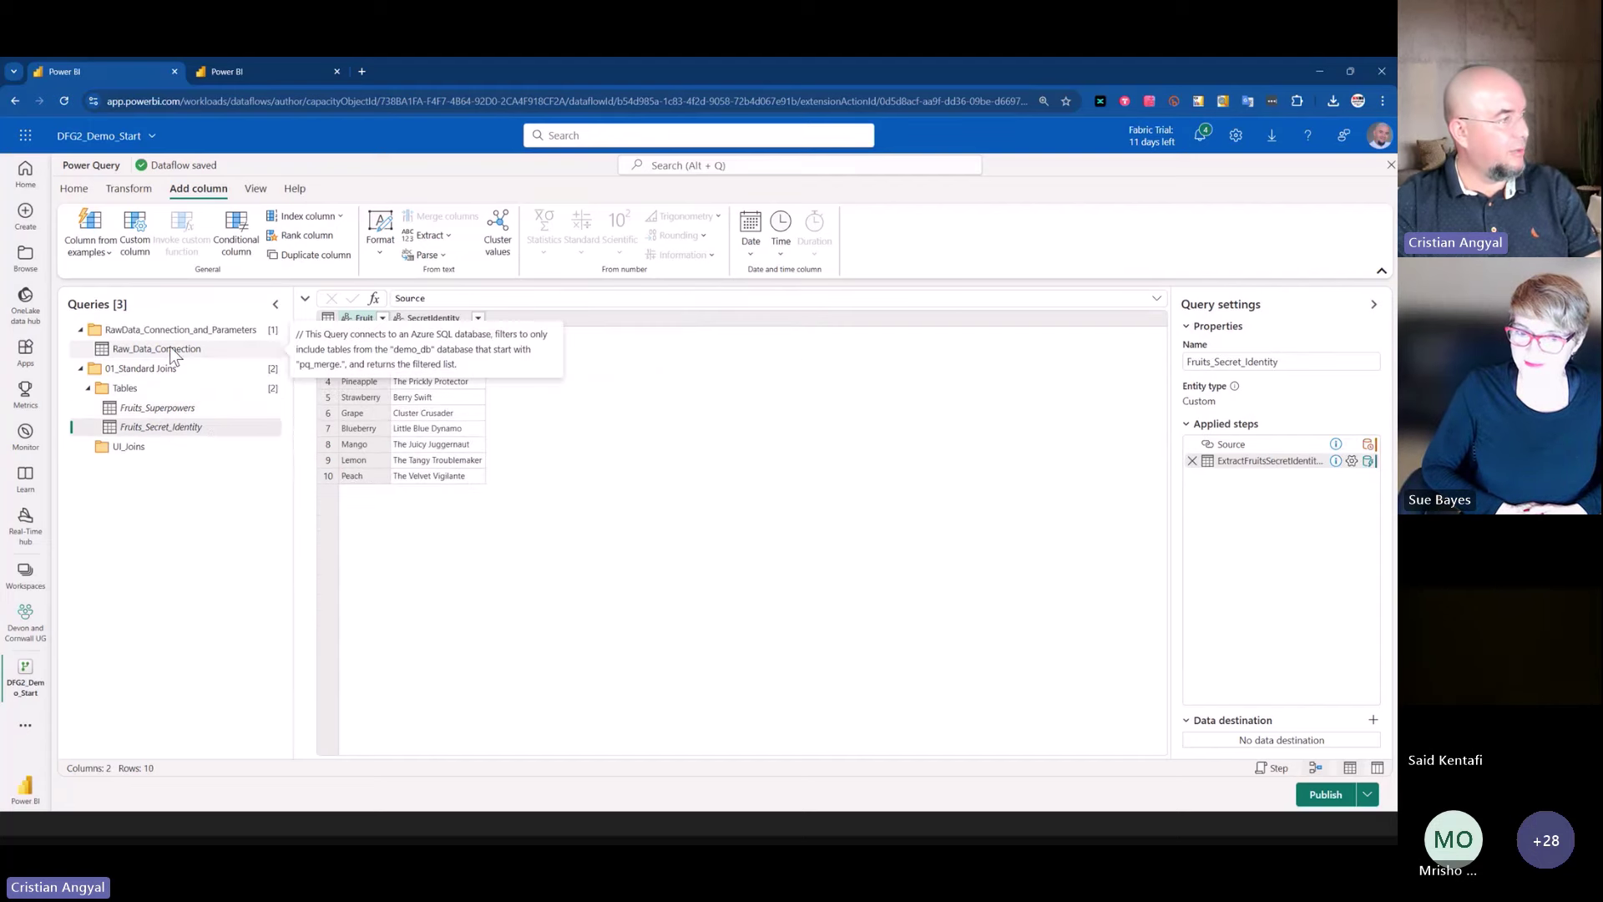
pyautogui.moveTo(191, 357)
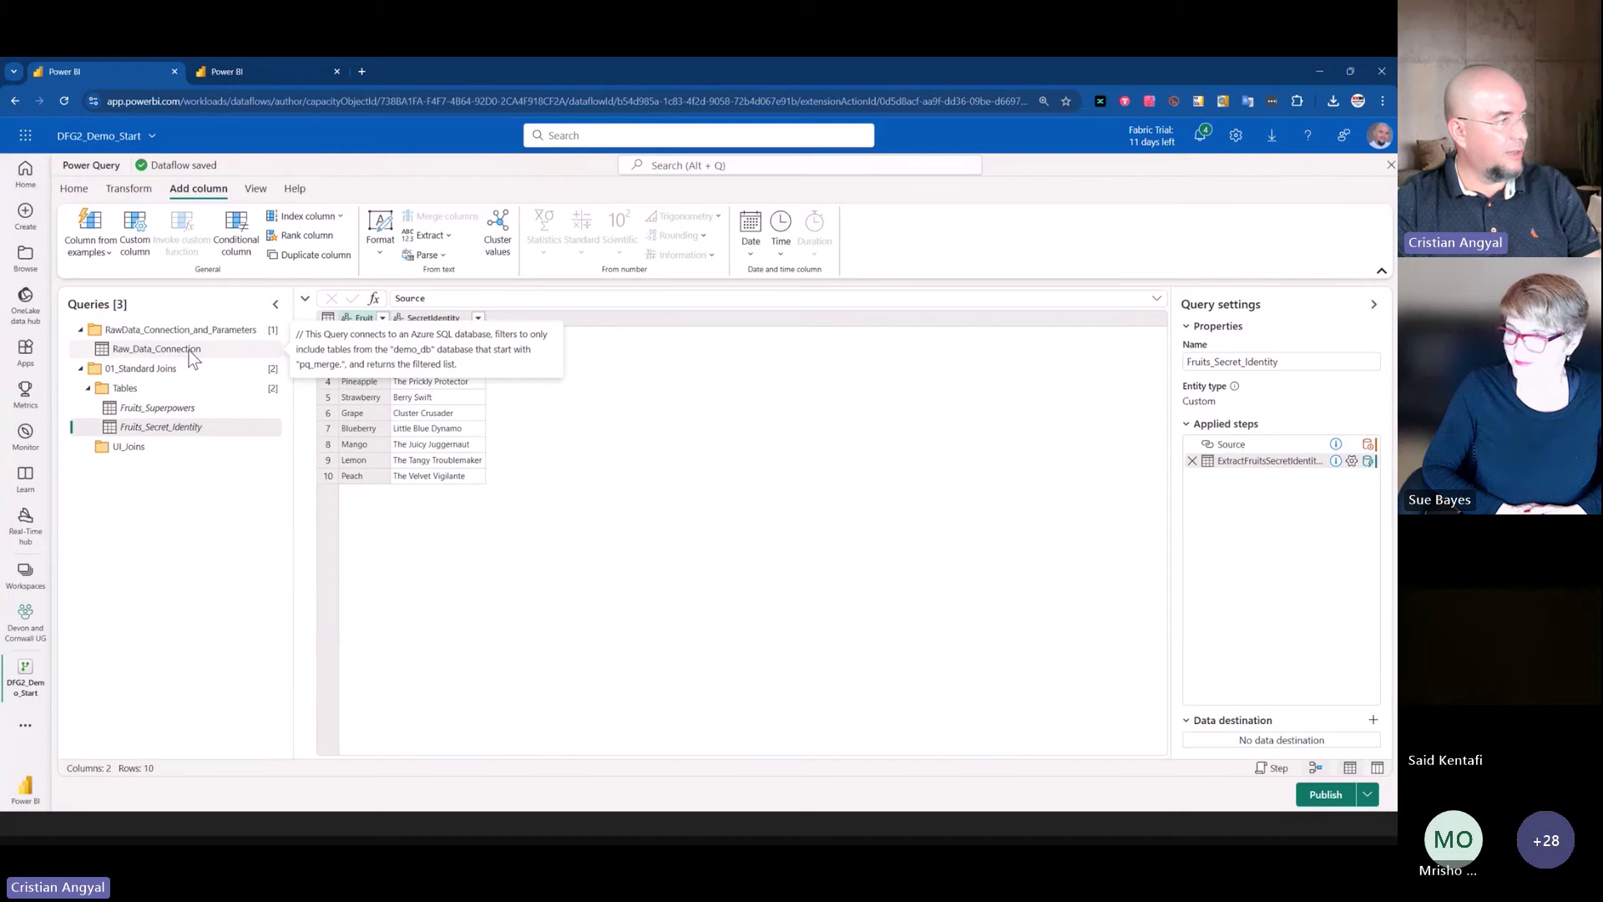
pyautogui.click(171, 407)
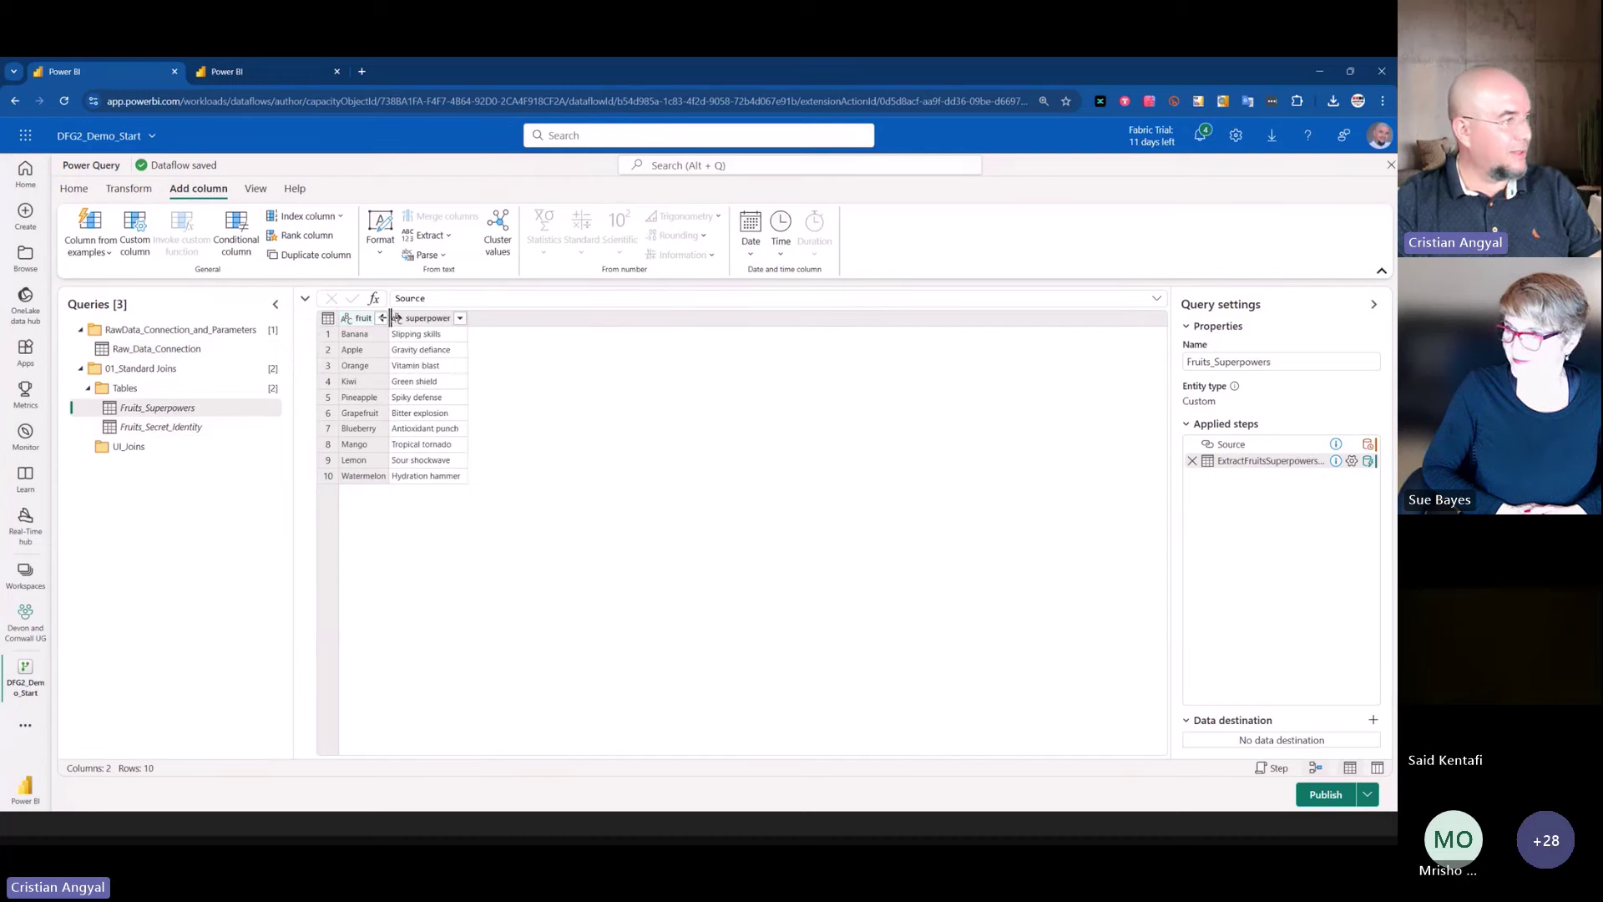
pyautogui.moveTo(389, 318); pyautogui.dragTo(519, 318)
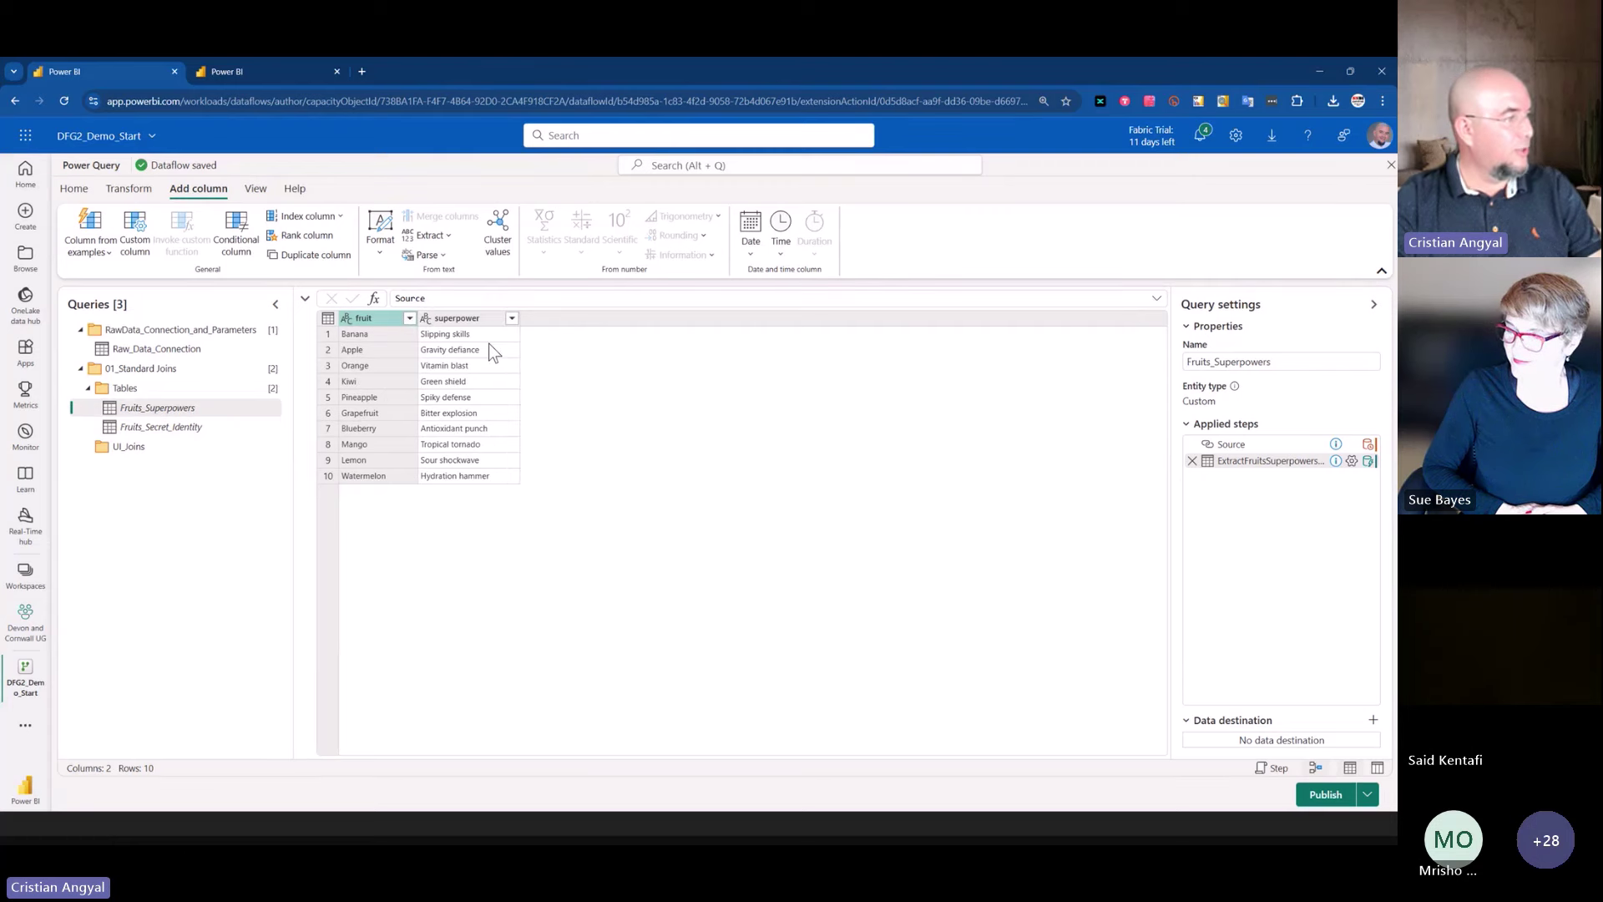
pyautogui.moveTo(185, 410)
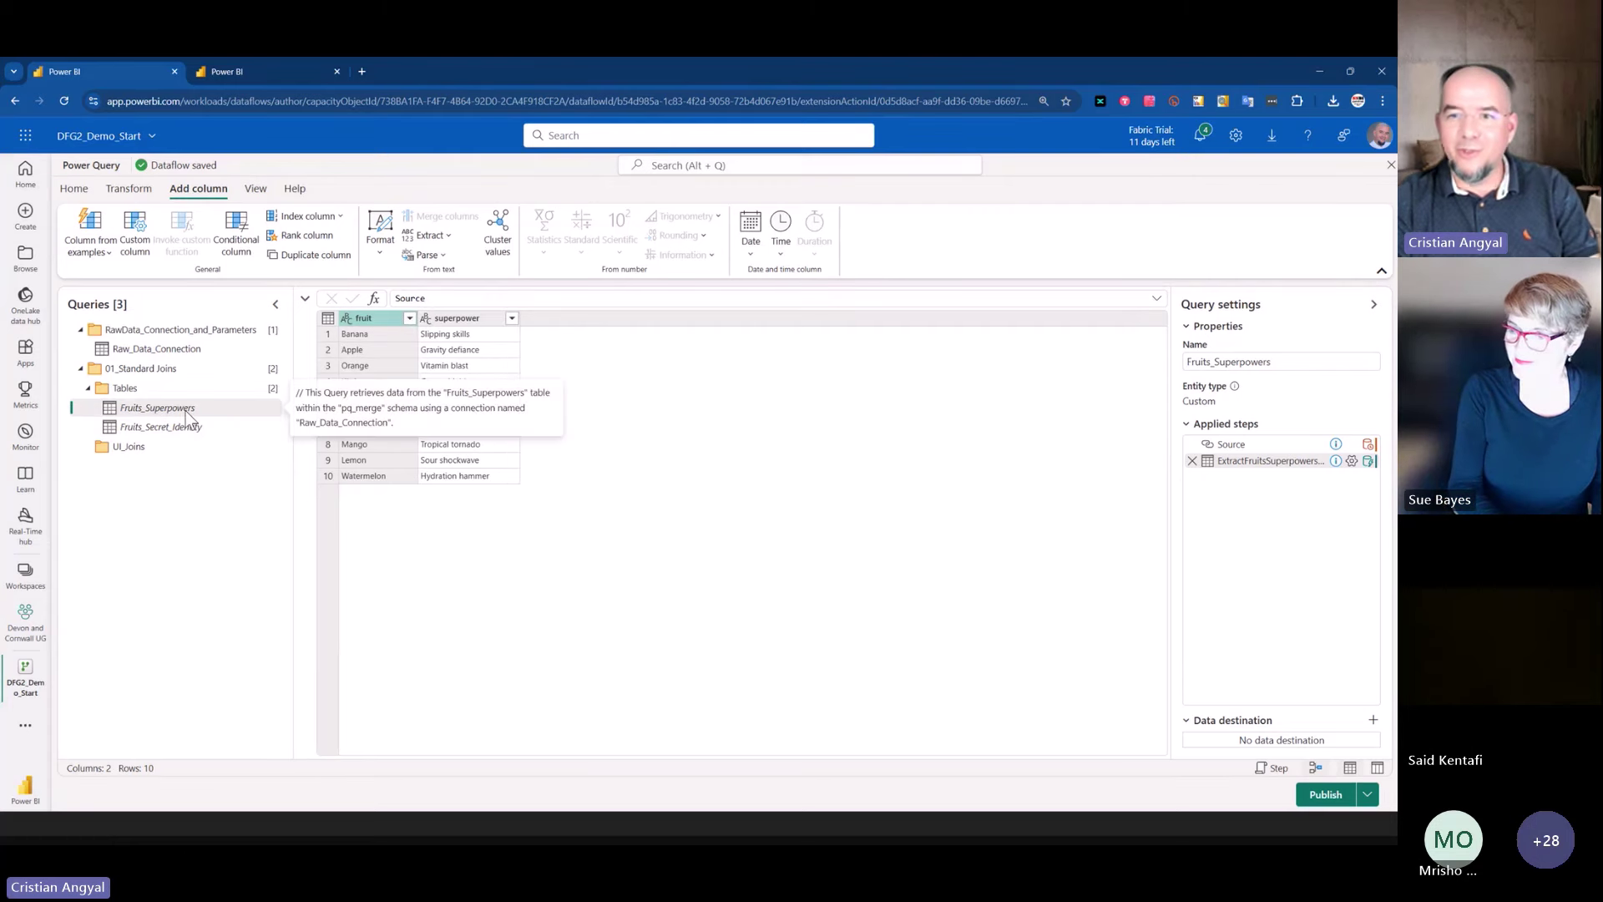
pyautogui.click(166, 429)
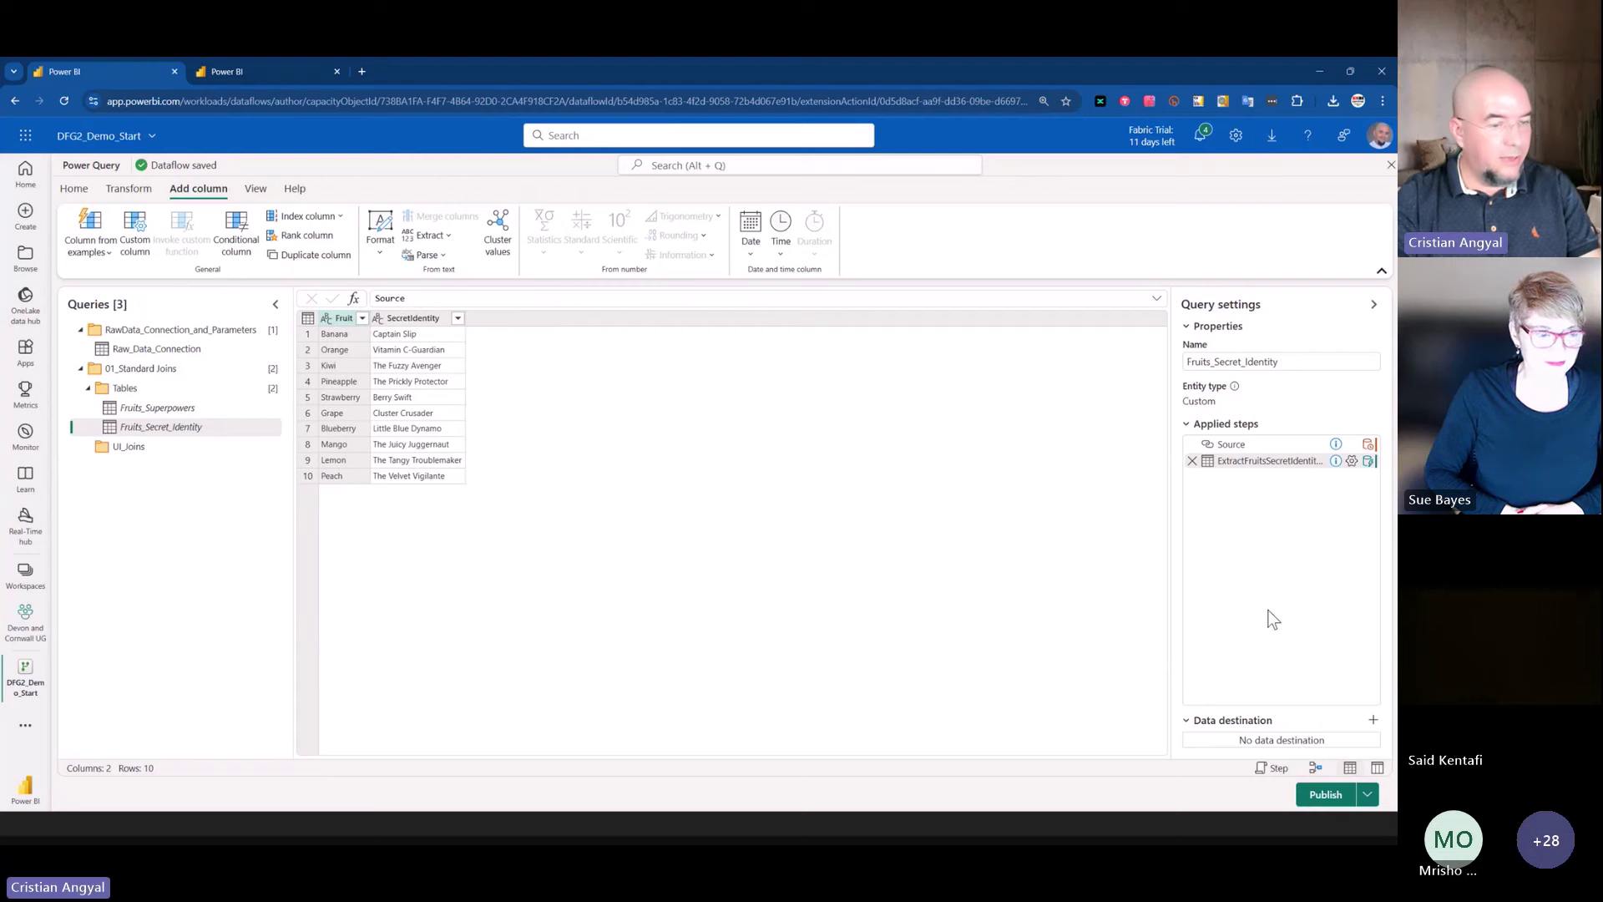
# - Show the diagram view alongside the query list and query settings, and review both fruit tables
pyautogui.click(1315, 770)
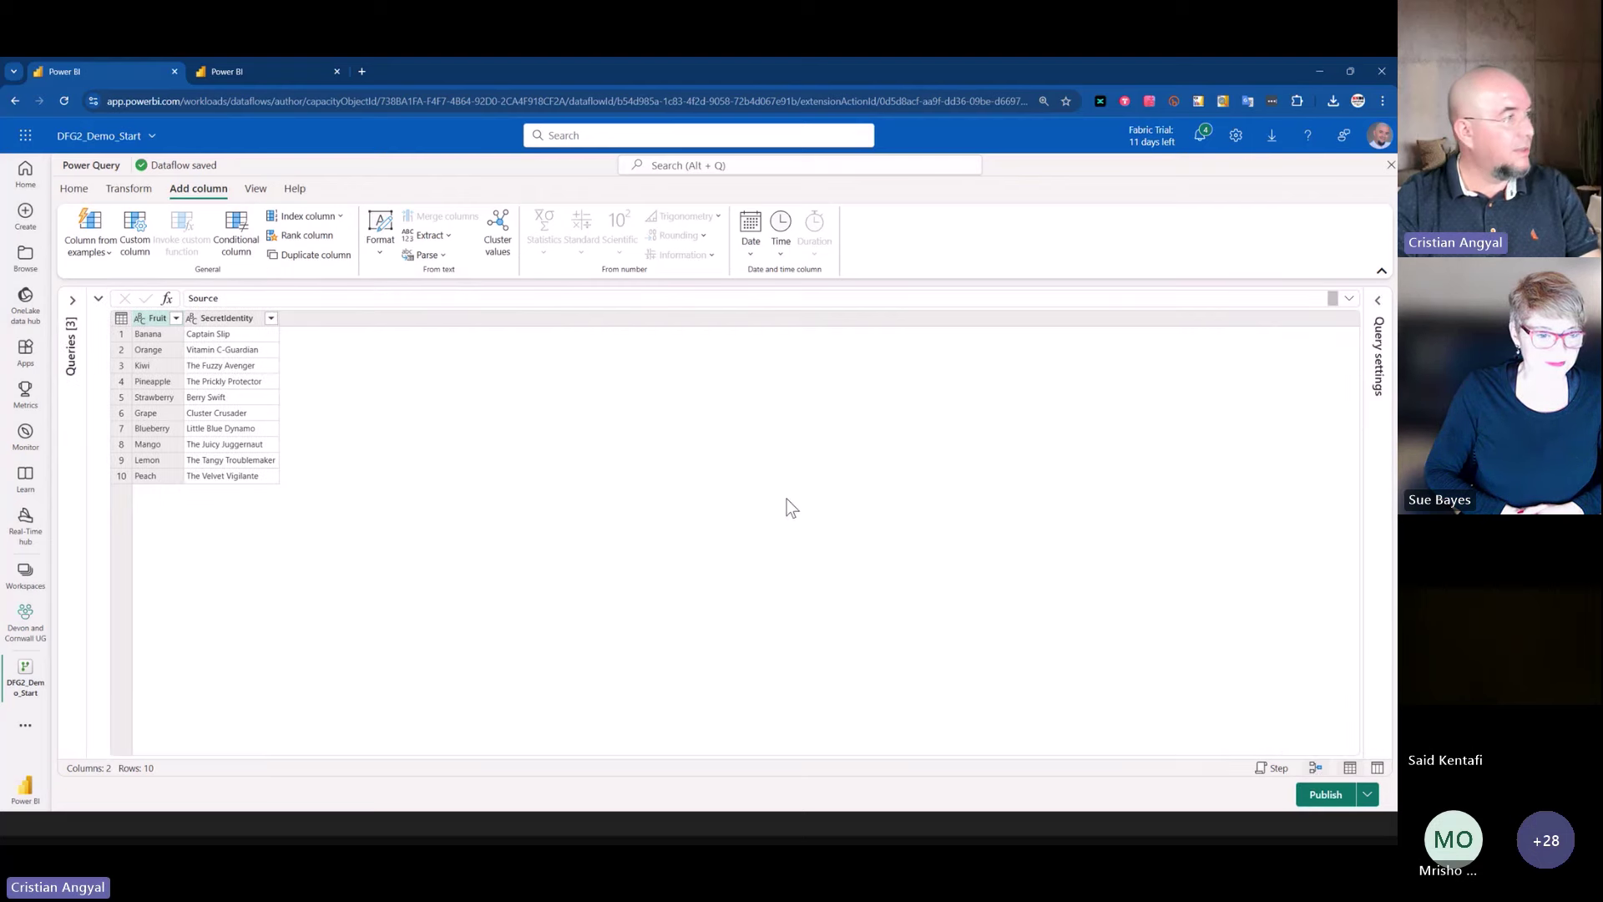
pyautogui.click(72, 299)
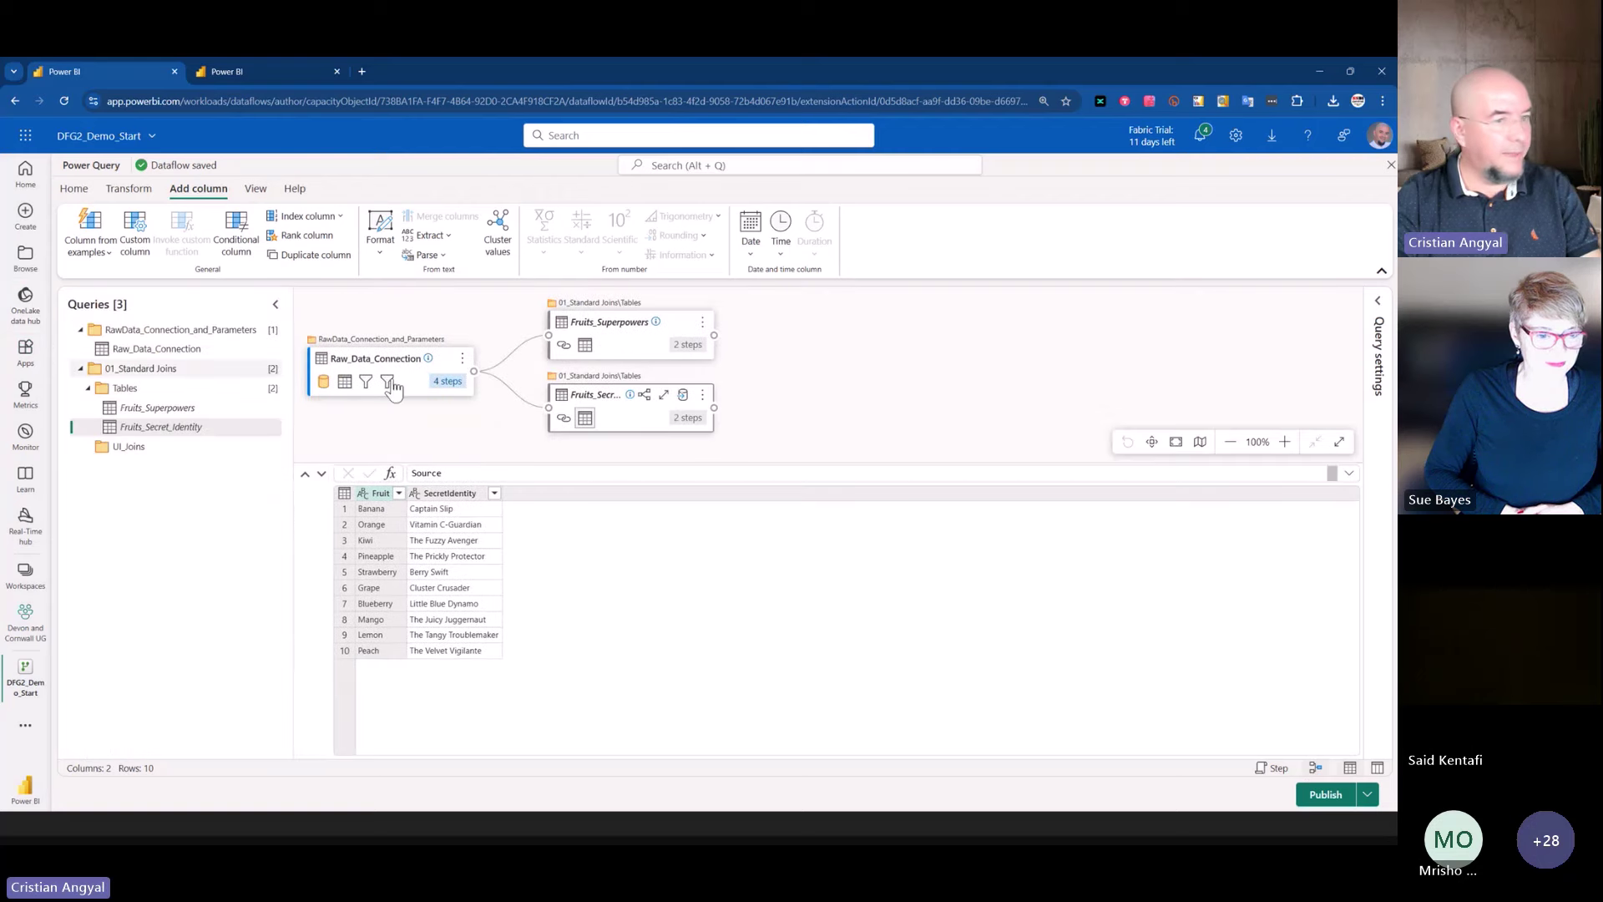
pyautogui.click(1377, 302)
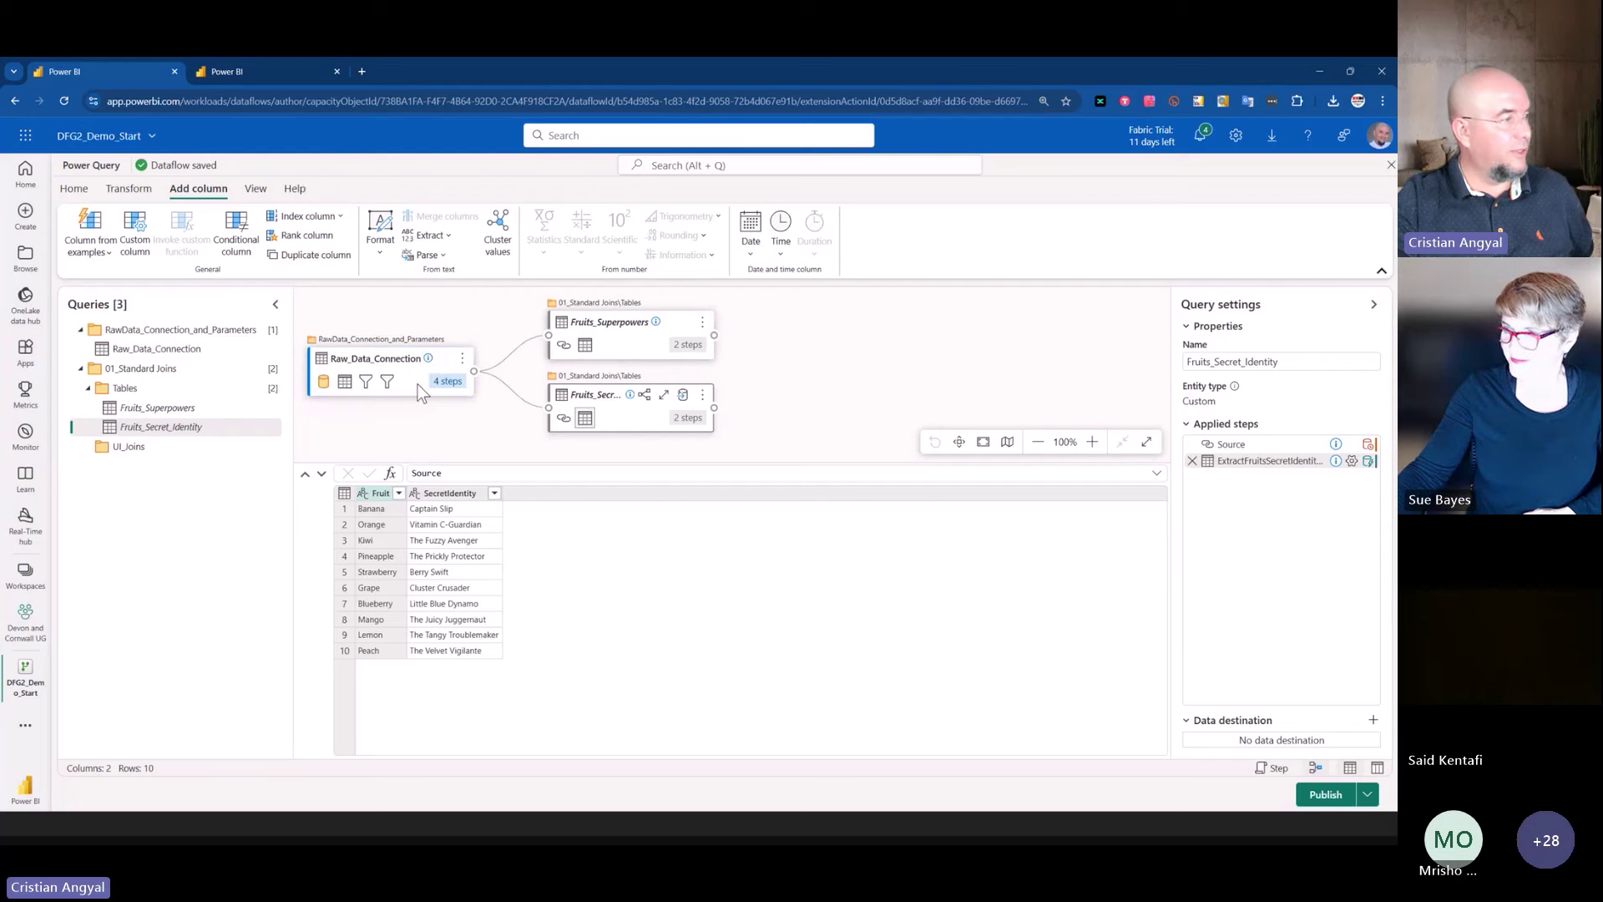
pyautogui.click(216, 409)
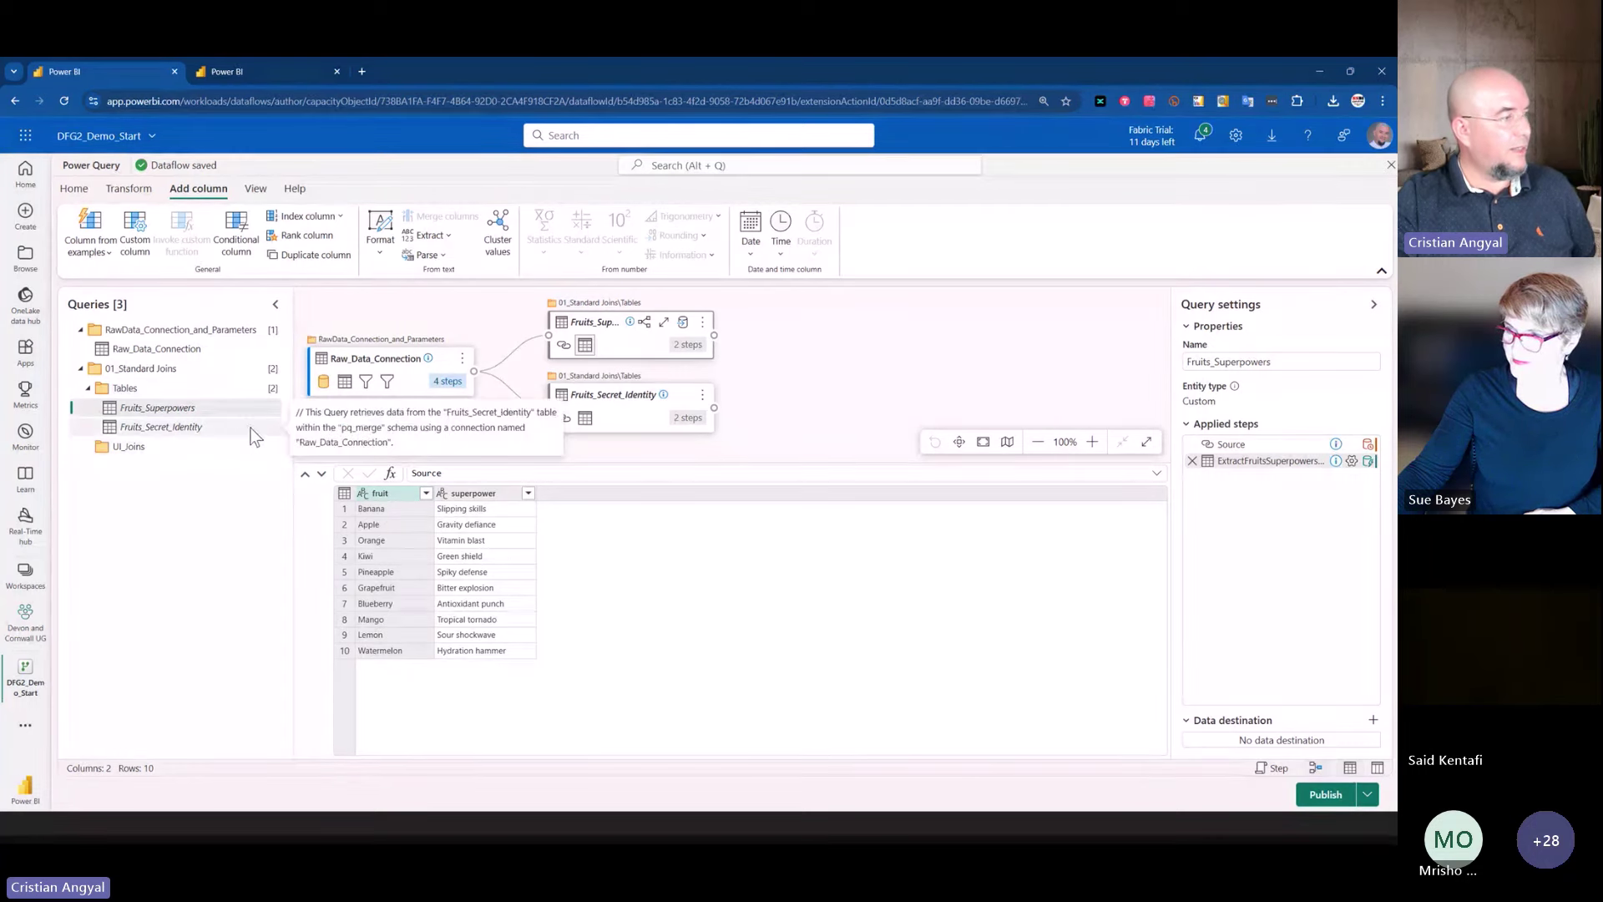
pyautogui.click(199, 426)
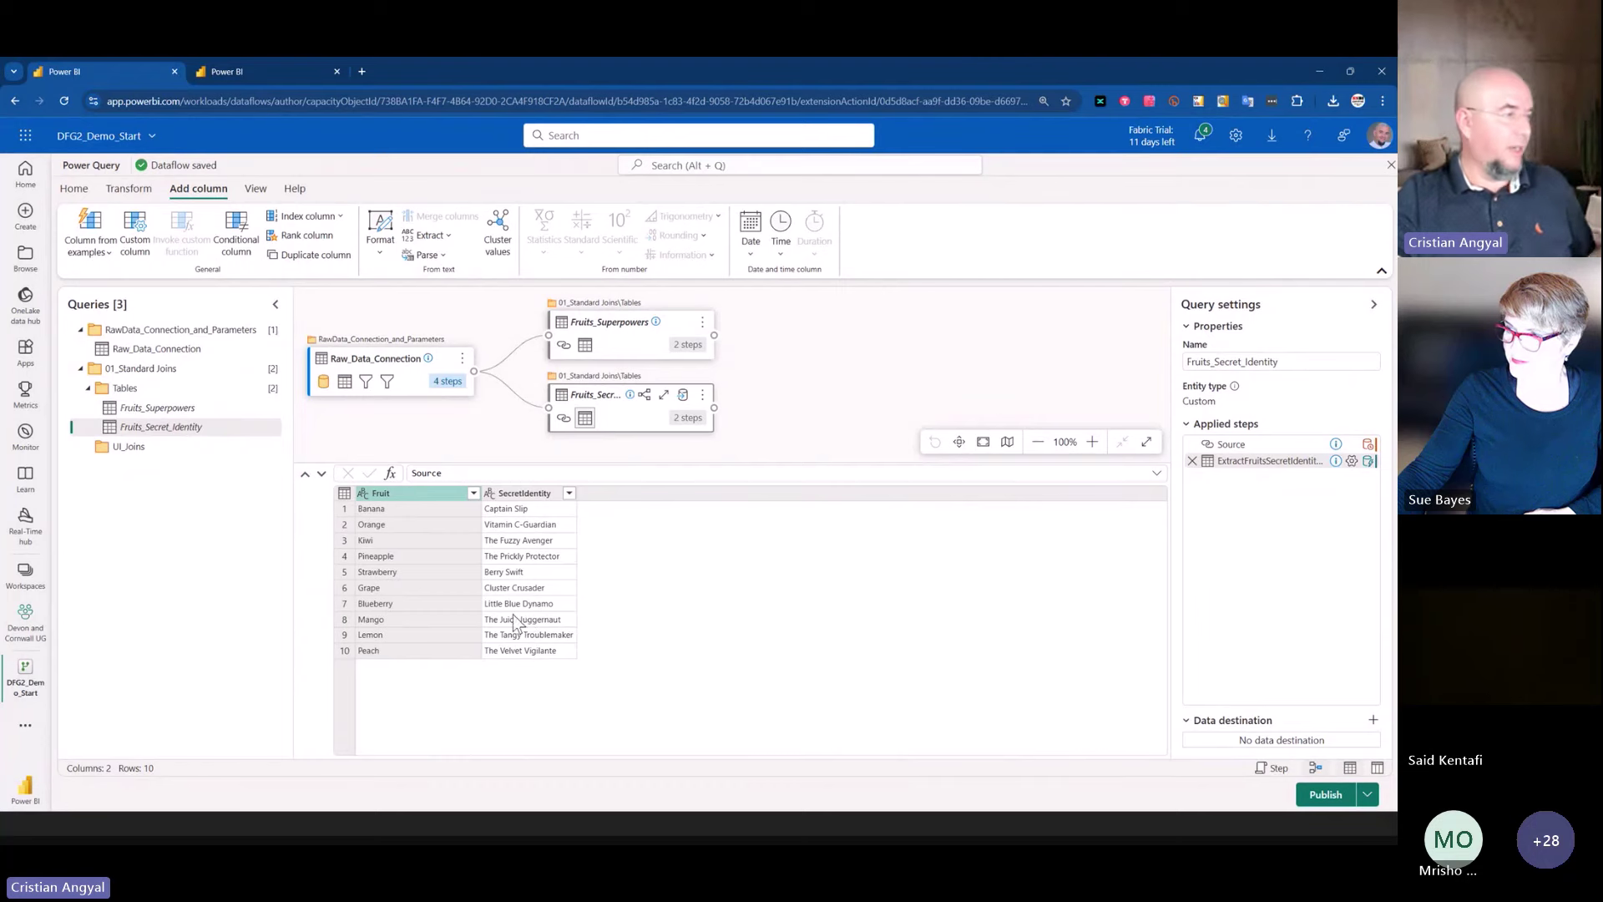
# - Merge Fruits_Superpowers with Fruits_Secret_Identity on their fruit columns using a left outer join
pyautogui.click(207, 409)
pyautogui.click(73, 189)
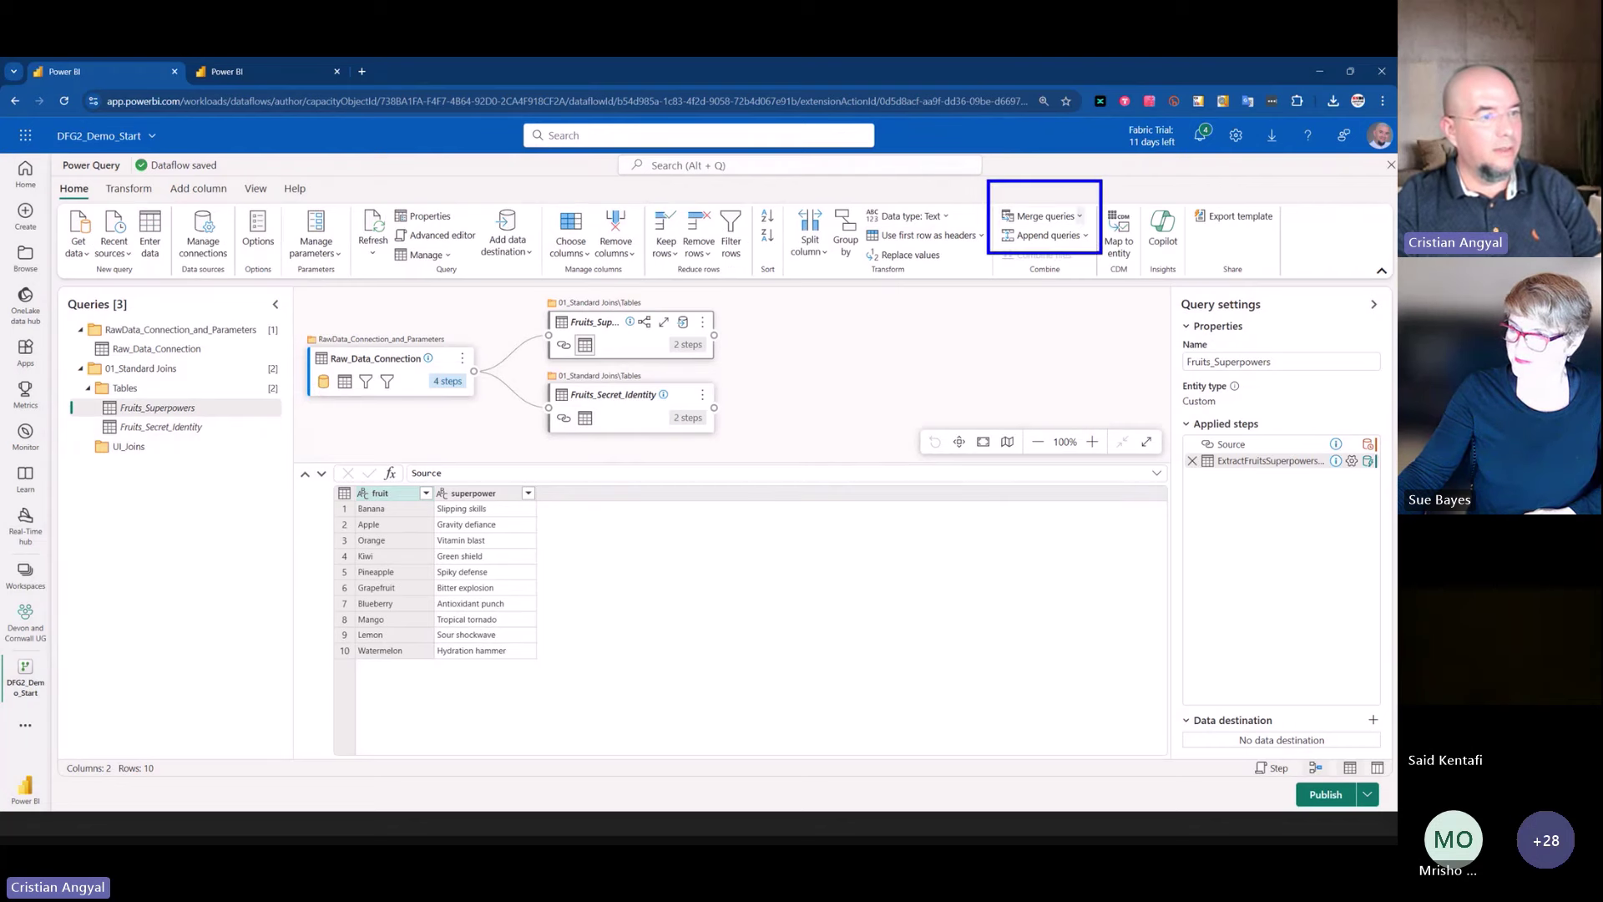
pyautogui.click(1081, 217)
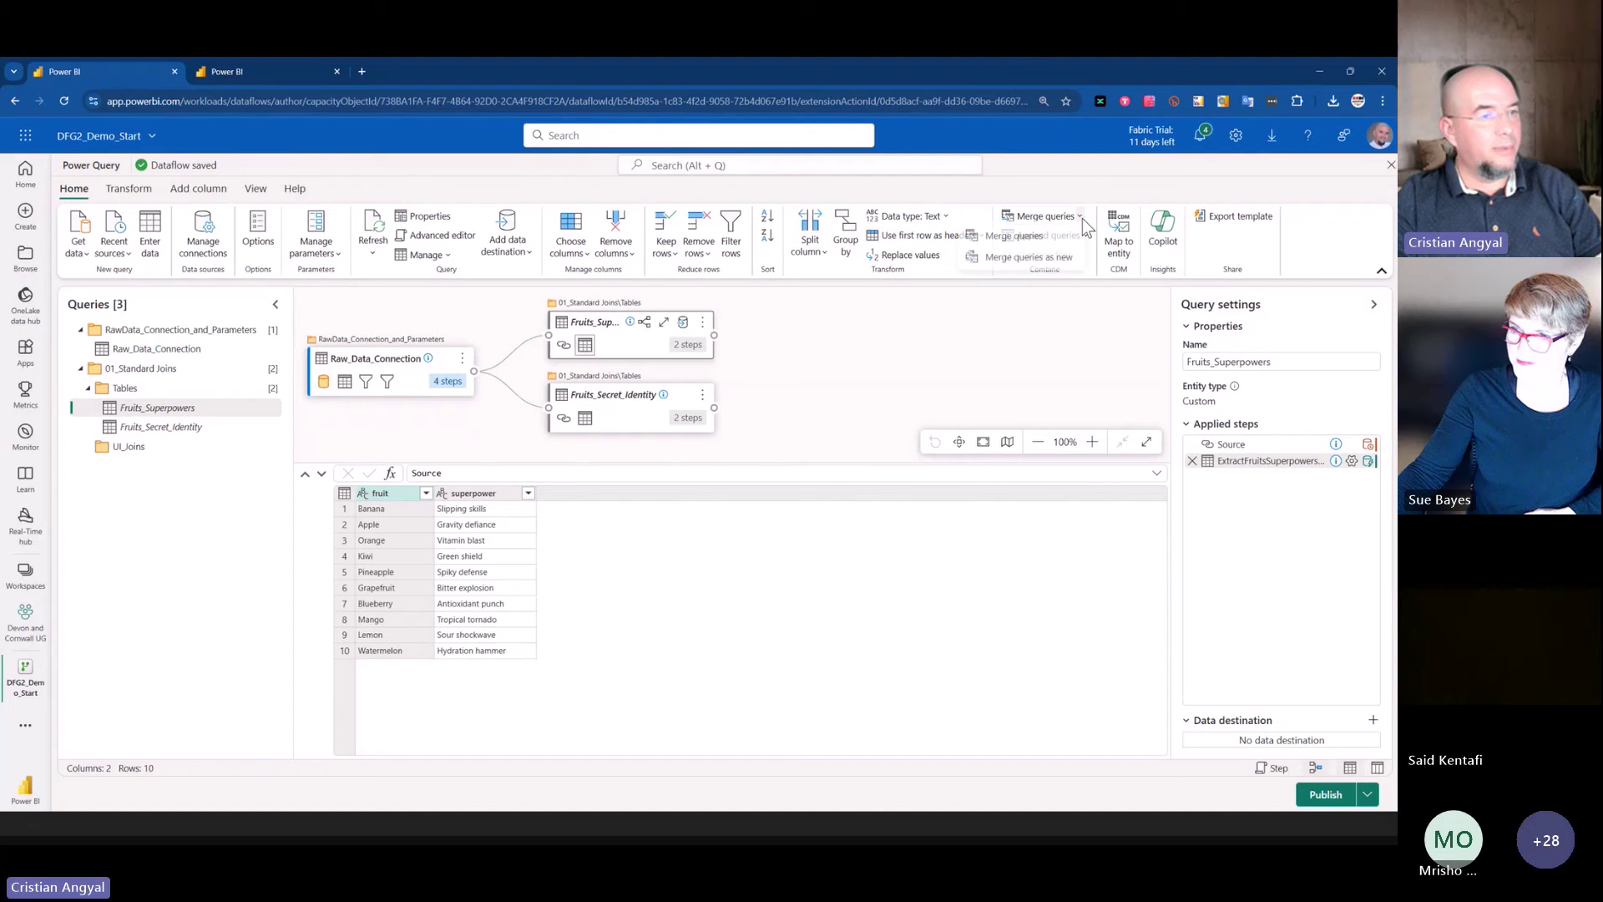
pyautogui.click(1022, 244)
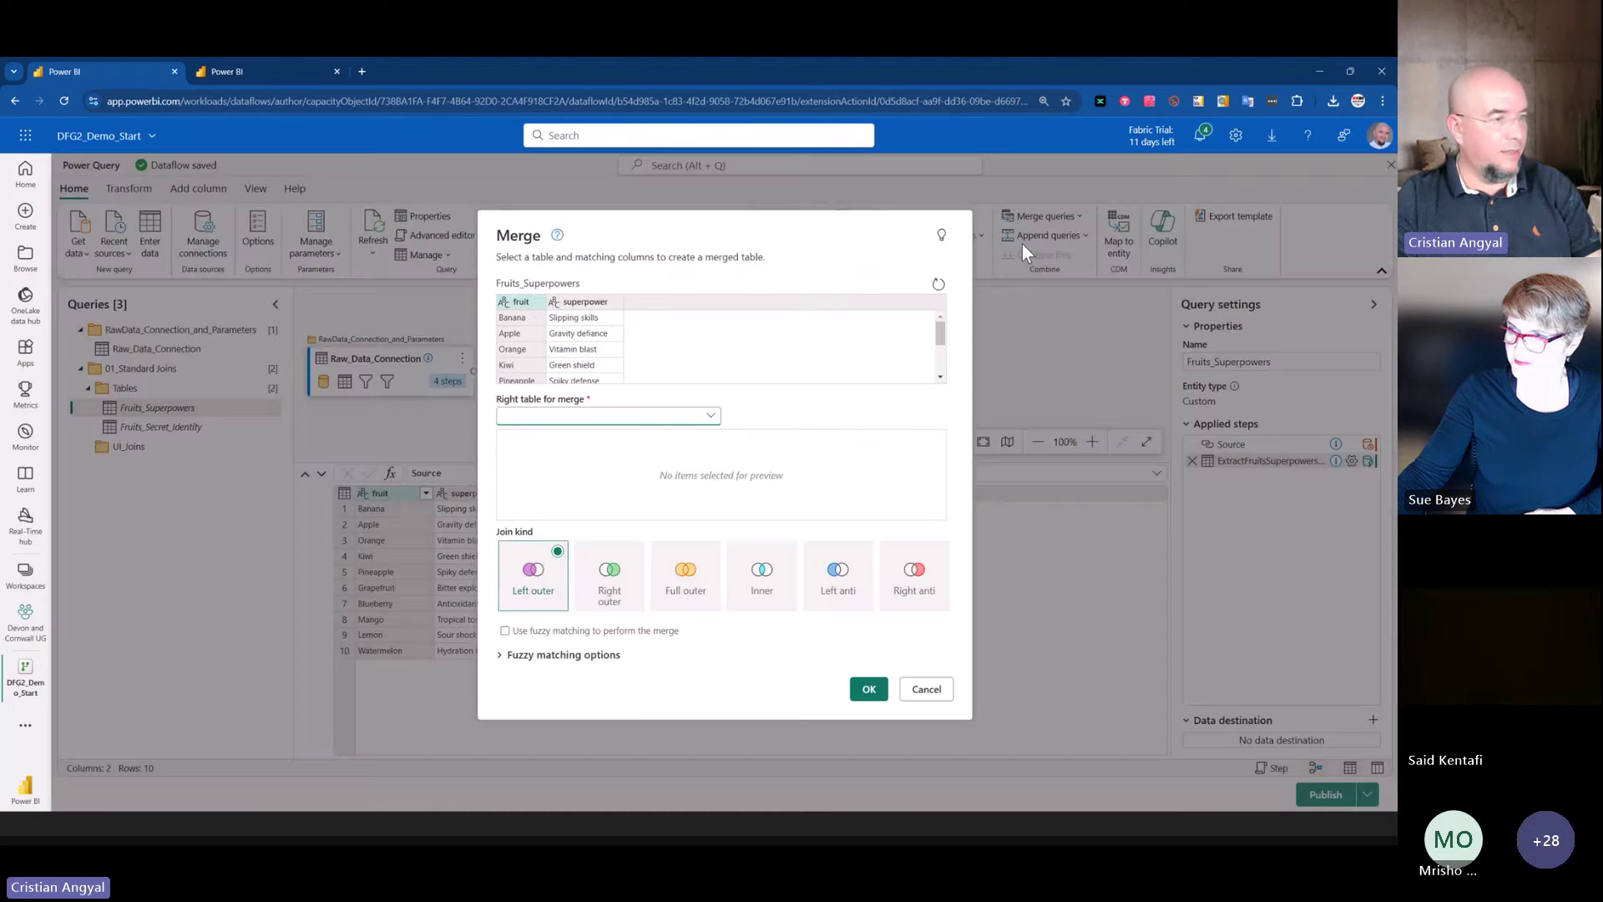
pyautogui.click(704, 417)
pyautogui.click(583, 472)
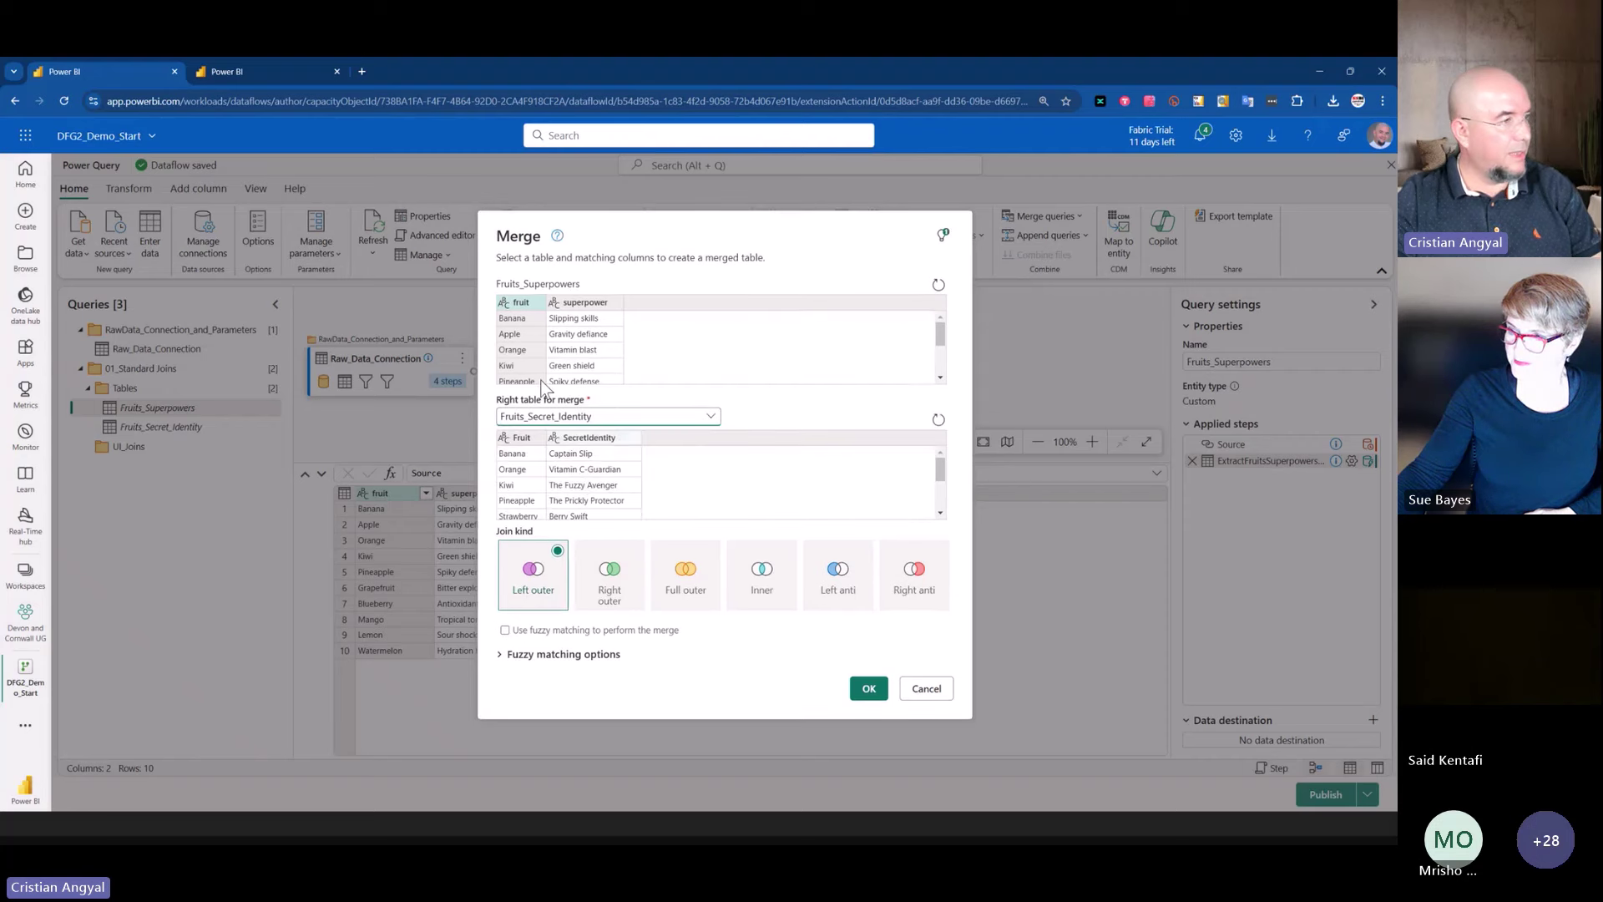
pyautogui.click(521, 438)
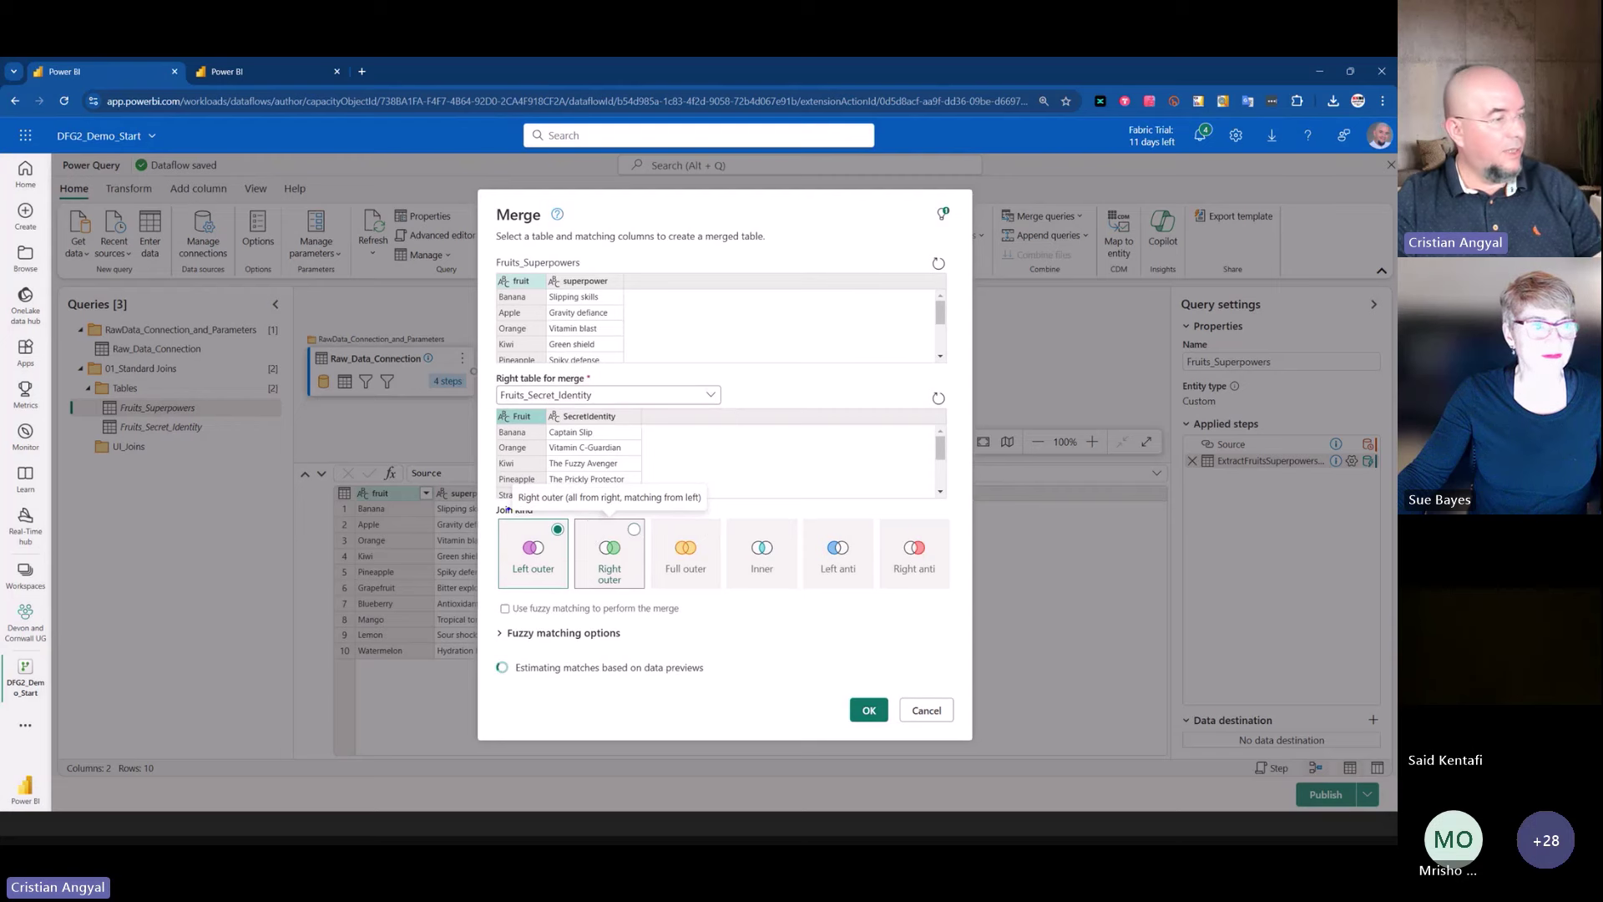
pyautogui.moveTo(490, 505); pyautogui.dragTo(575, 626)
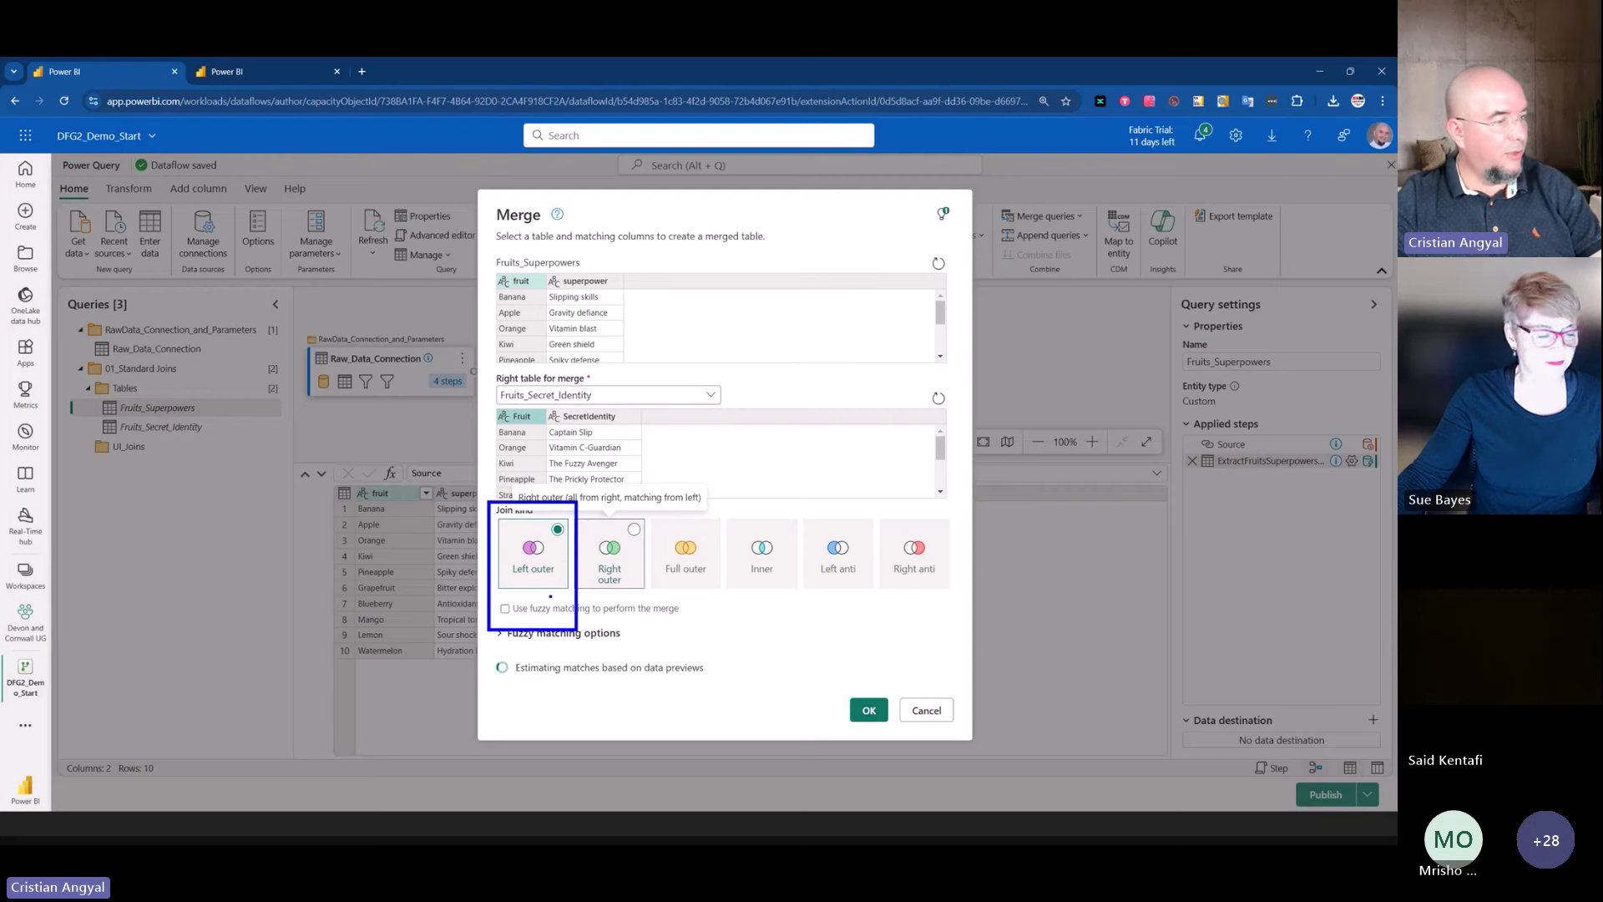
pyautogui.press('Escape')
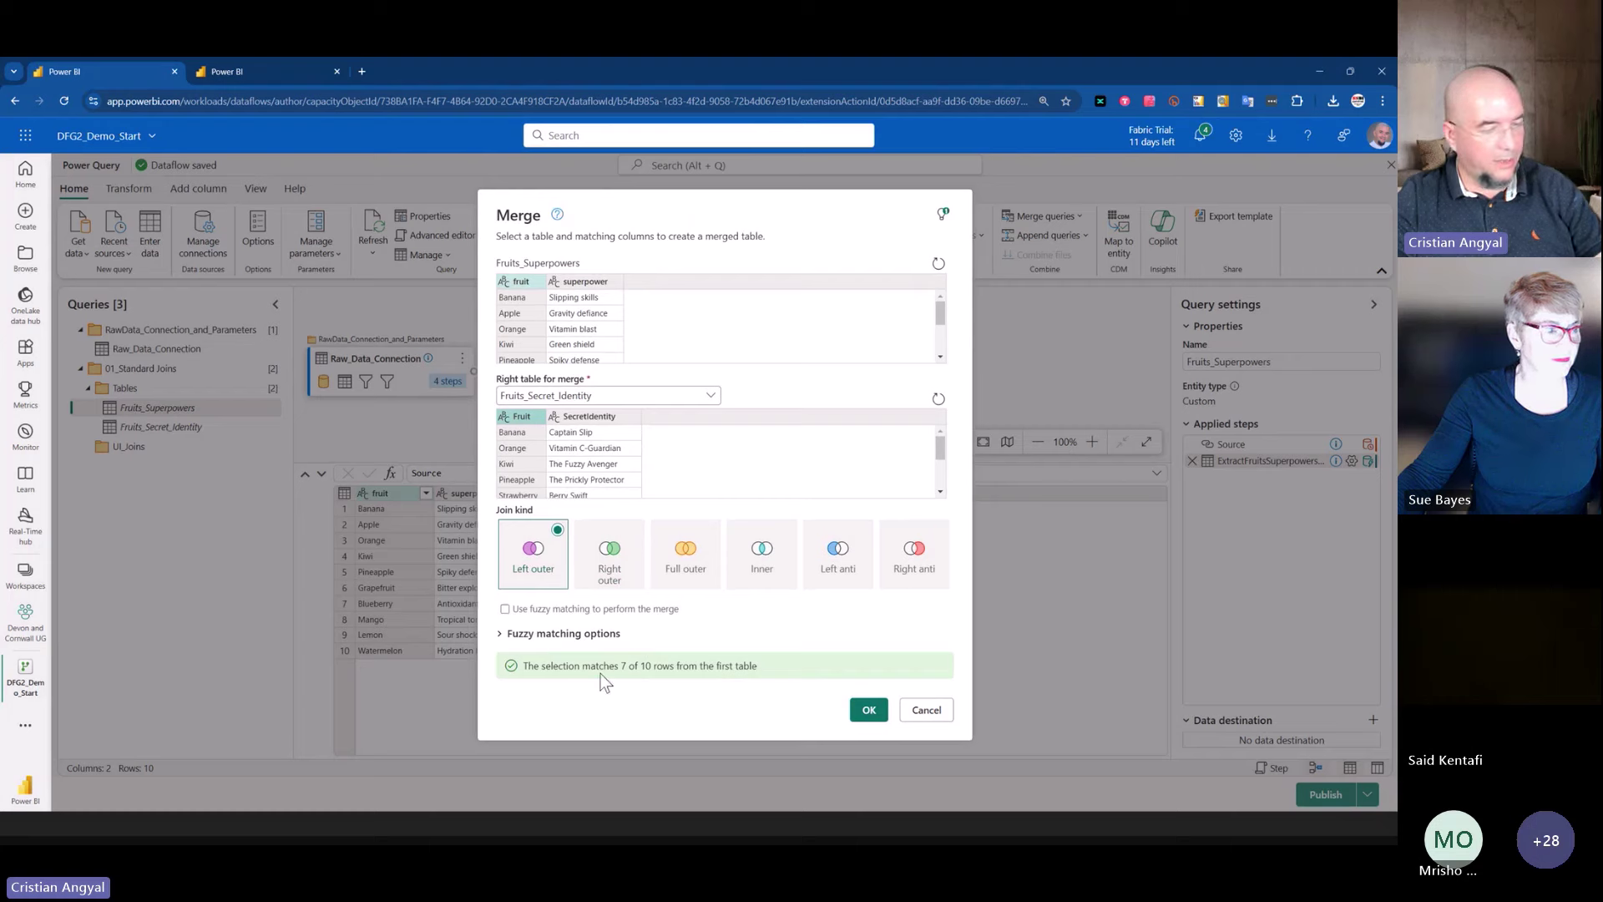
pyautogui.moveTo(499, 647)
pyautogui.mouseDown()
pyautogui.moveTo(755, 685)
pyautogui.moveTo(964, 688)
pyautogui.mouseUp()
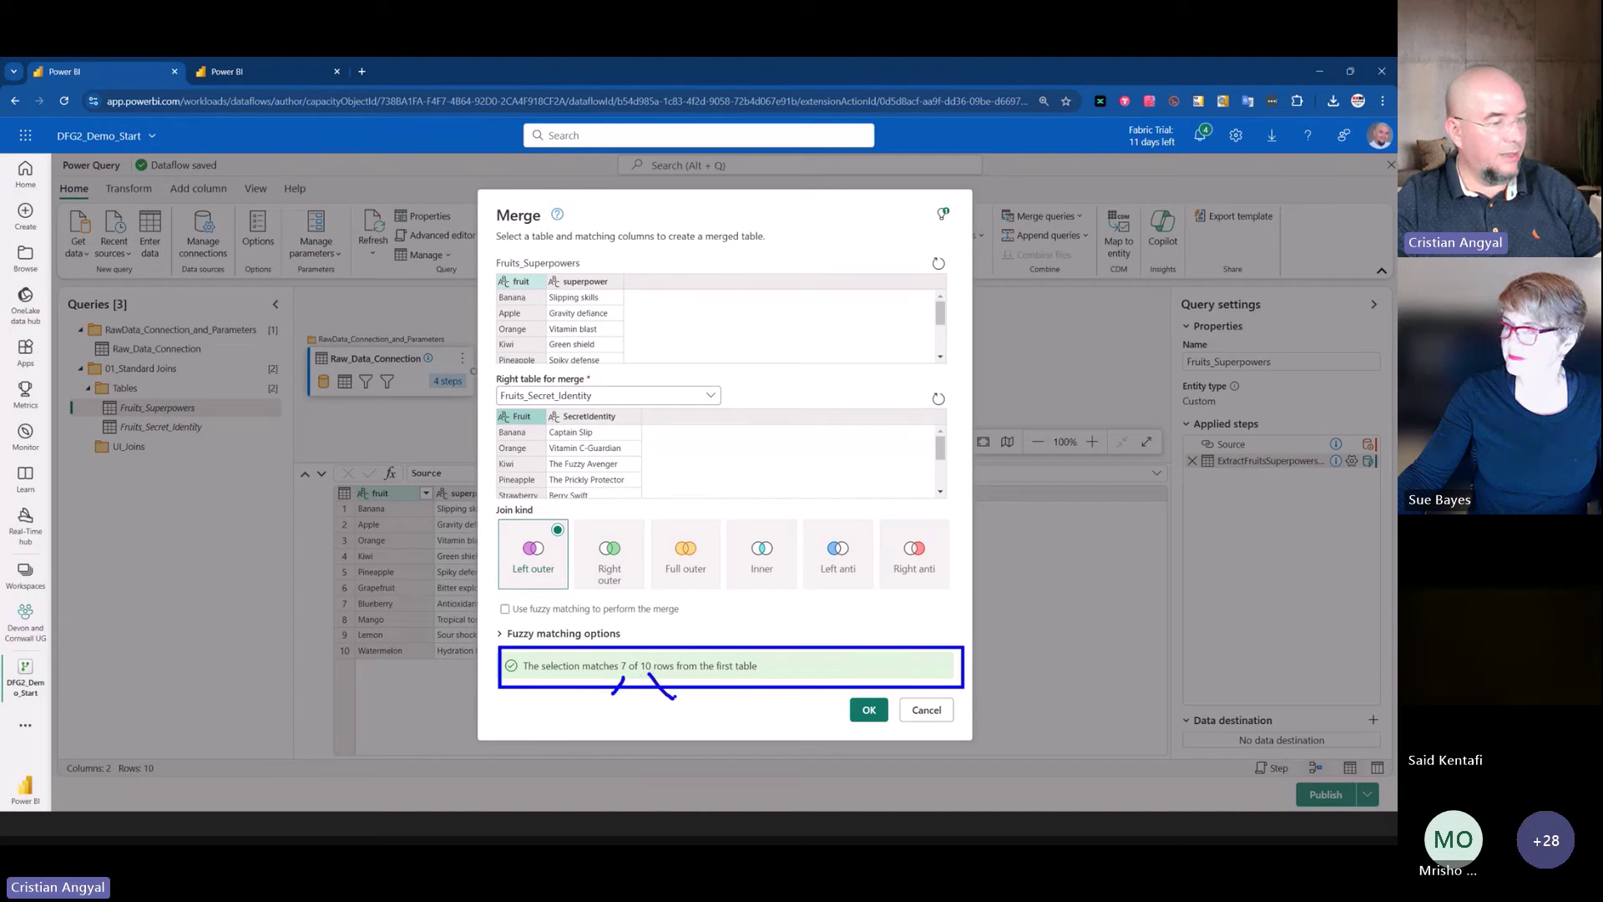
pyautogui.press('Escape')
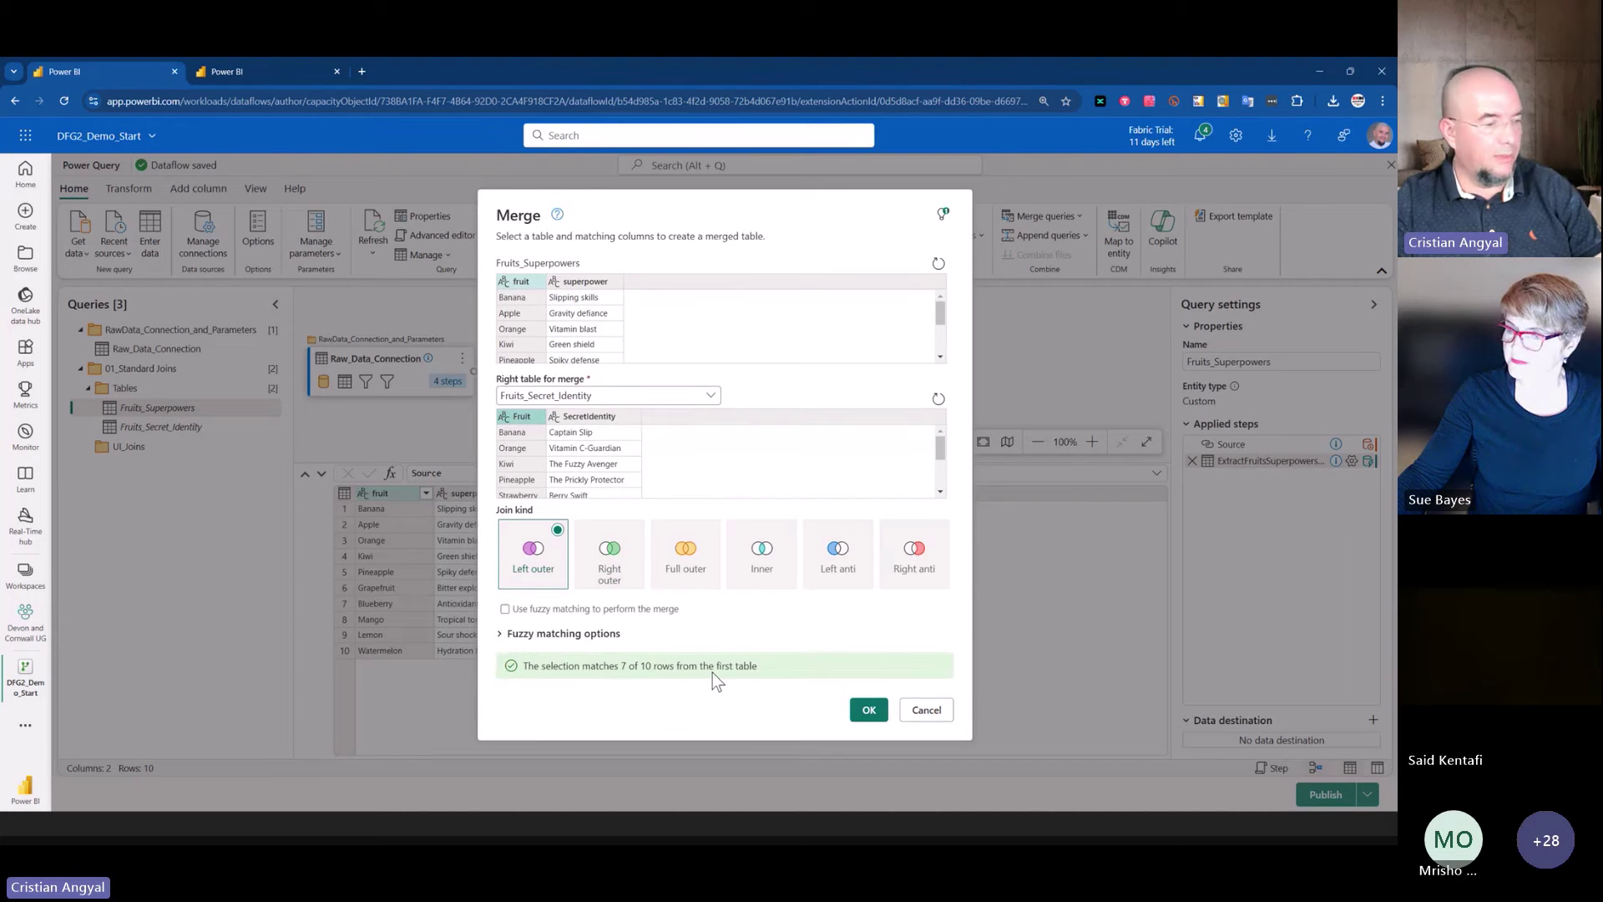
pyautogui.click(885, 712)
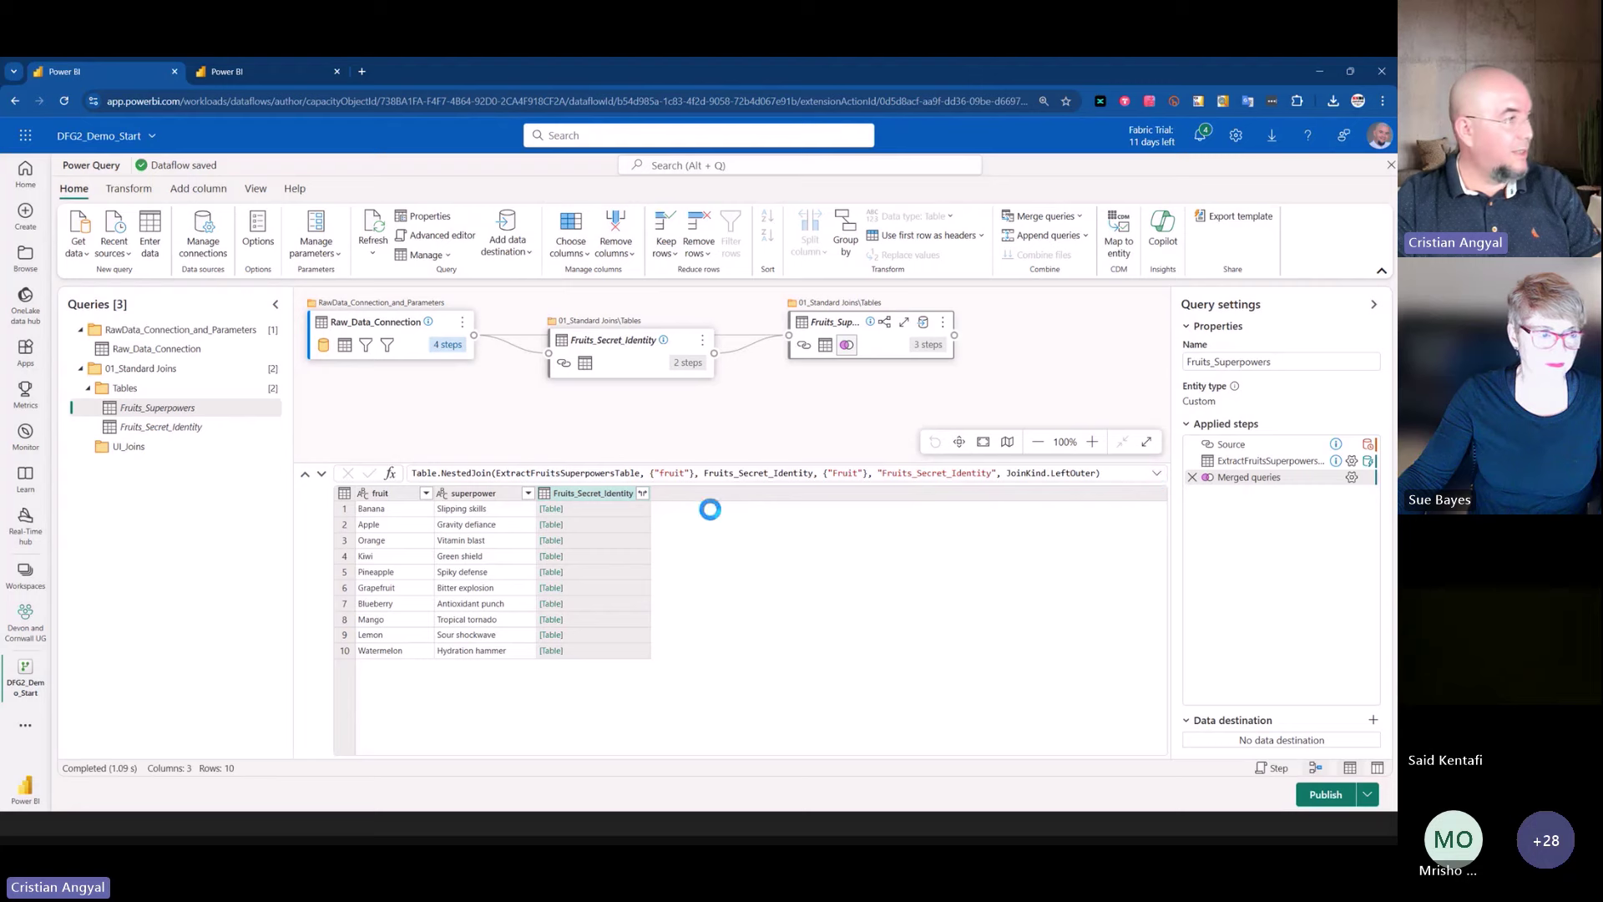
# - Create a reference query from Fruits_Superpowers and move it into the UI_Joins group
pyautogui.rightClick(188, 408)
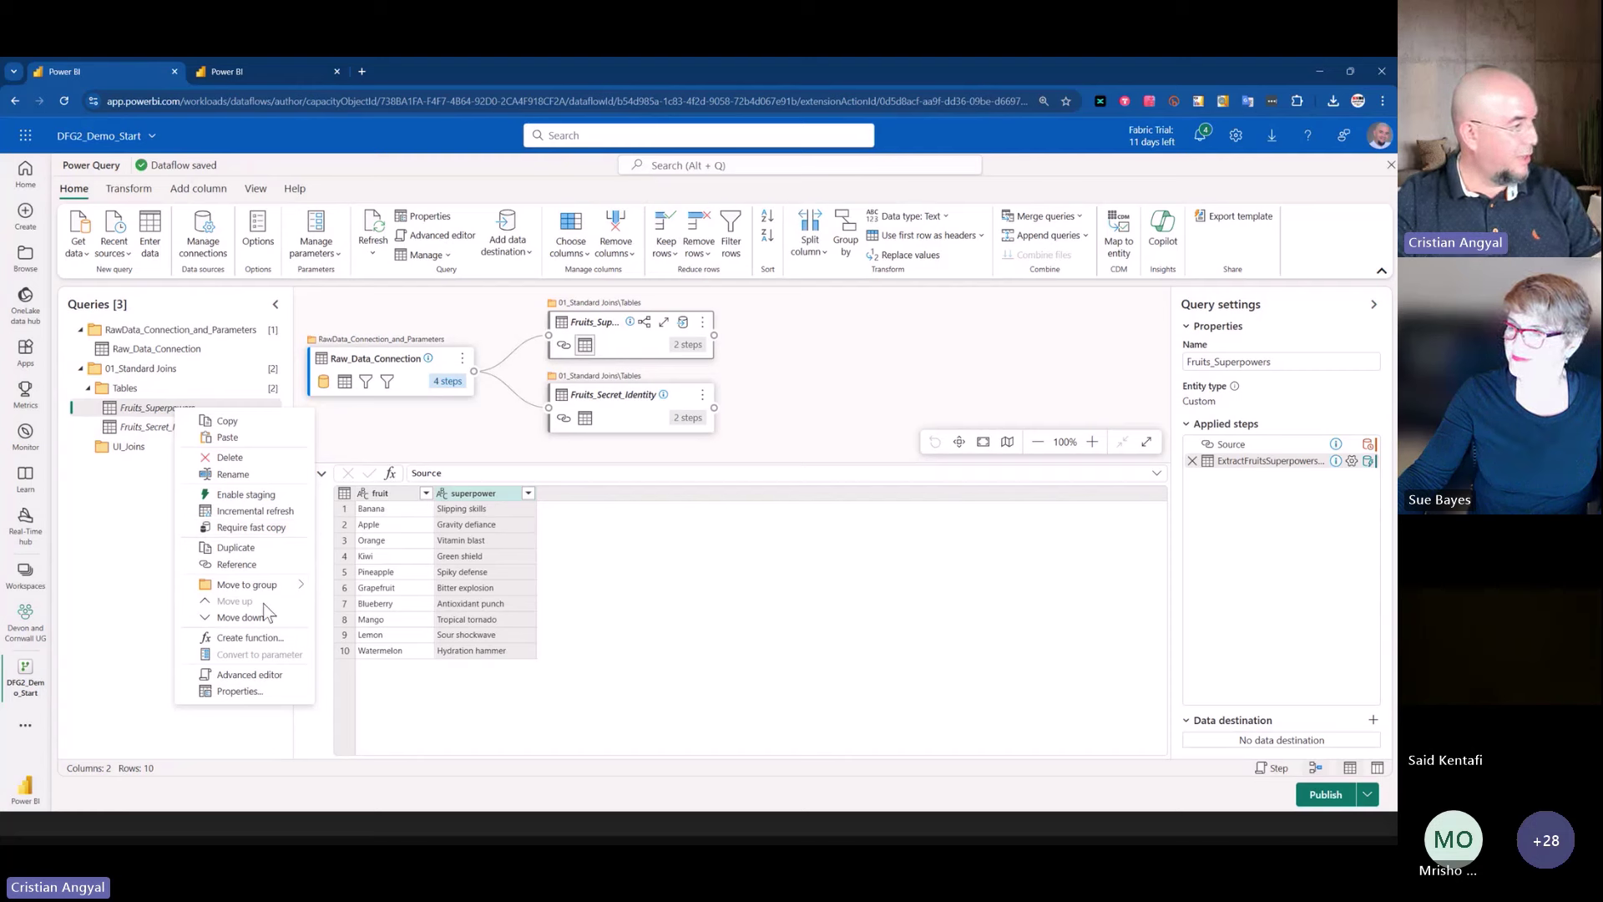
pyautogui.click(251, 565)
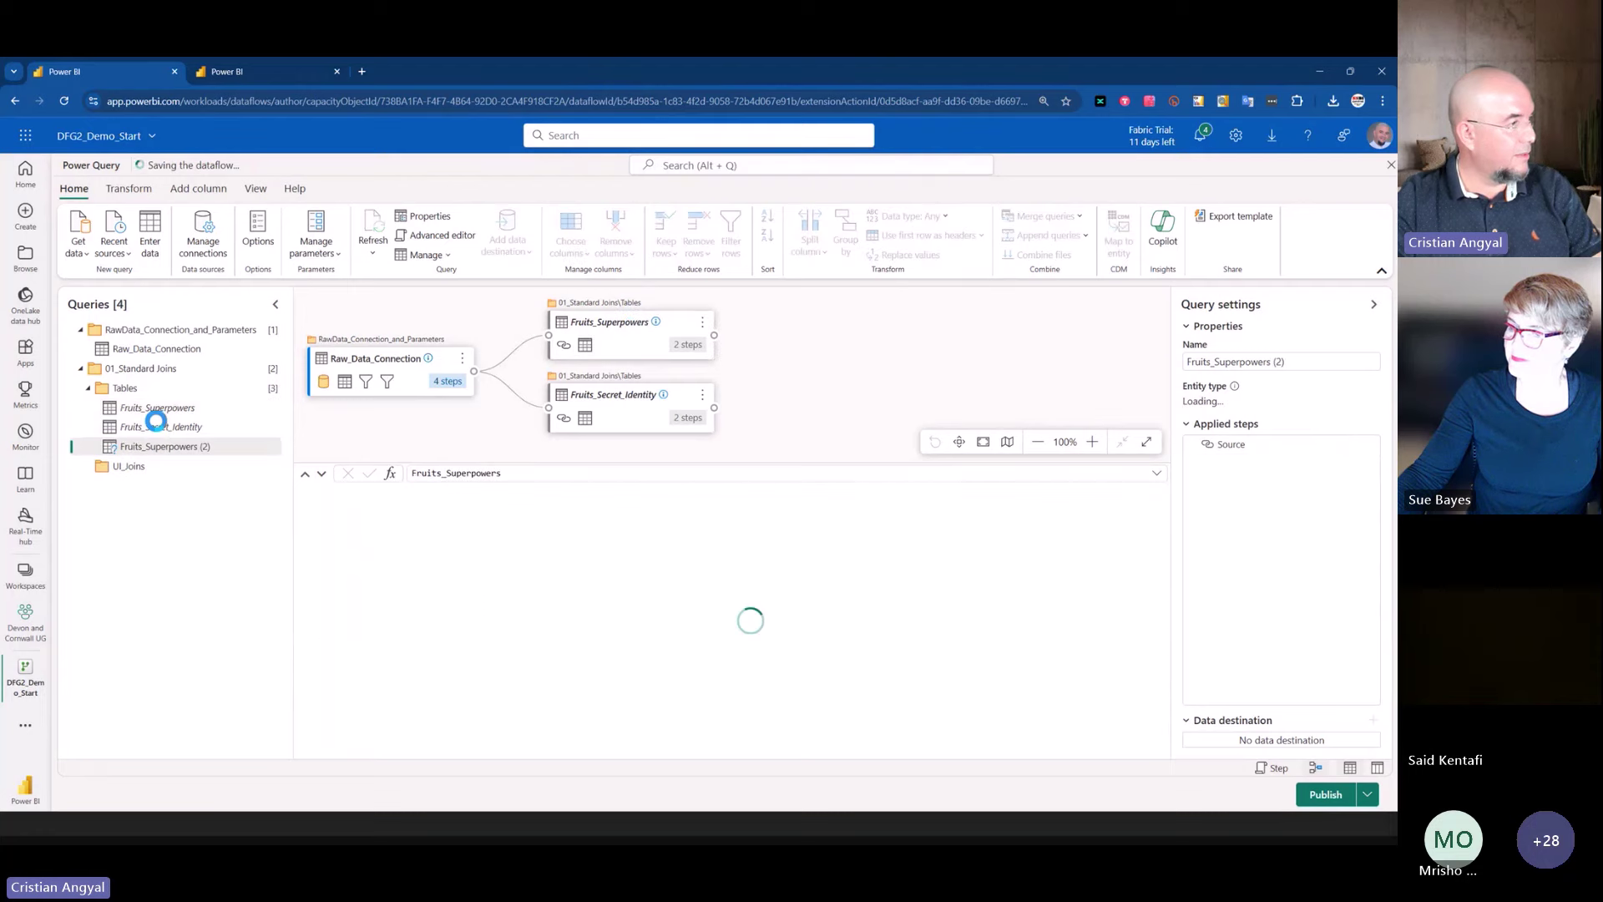
pyautogui.moveTo(192, 446); pyautogui.dragTo(198, 469)
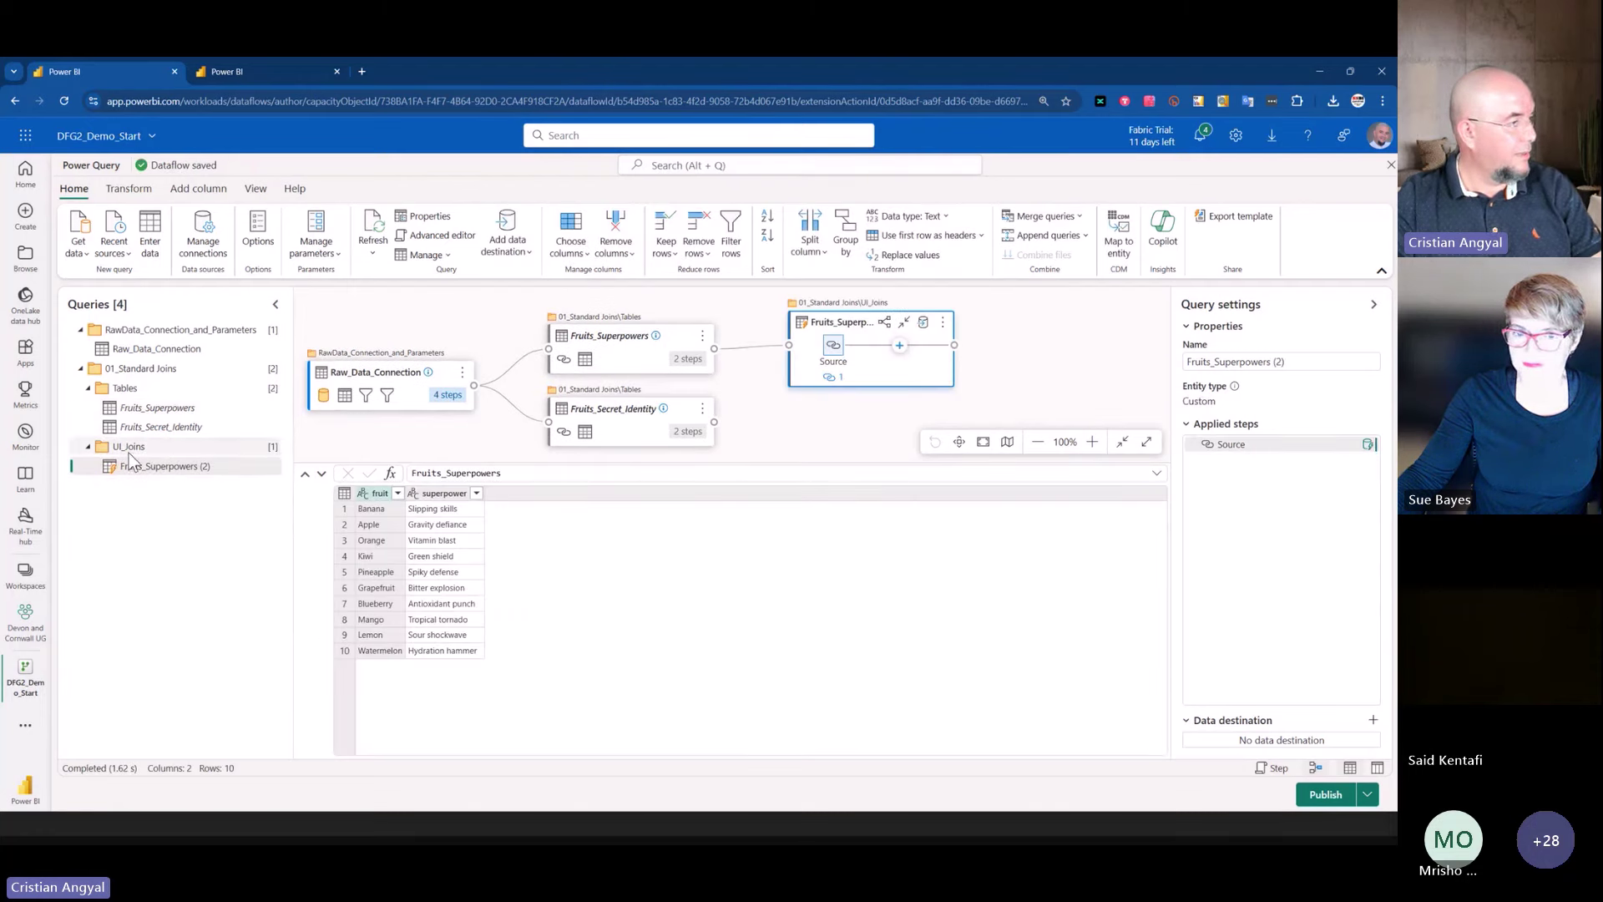
# - Rename the referenced query in the UI_Joins group to Left_Join
pyautogui.rightClick(161, 469)
pyautogui.click(218, 537)
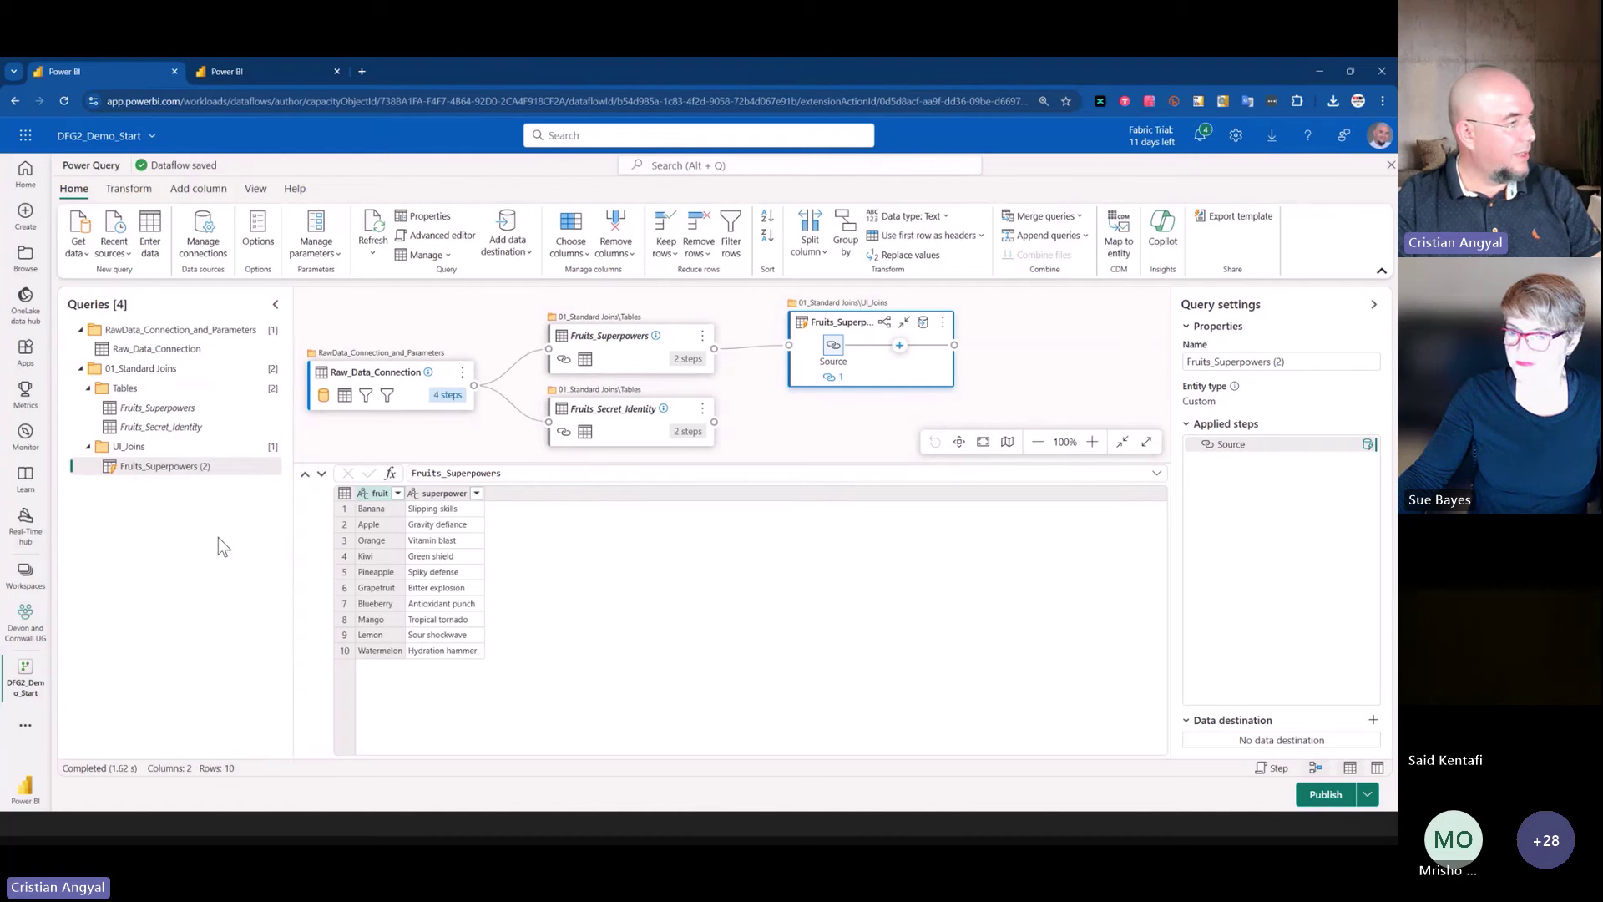
pyautogui.doubleClick(187, 467)
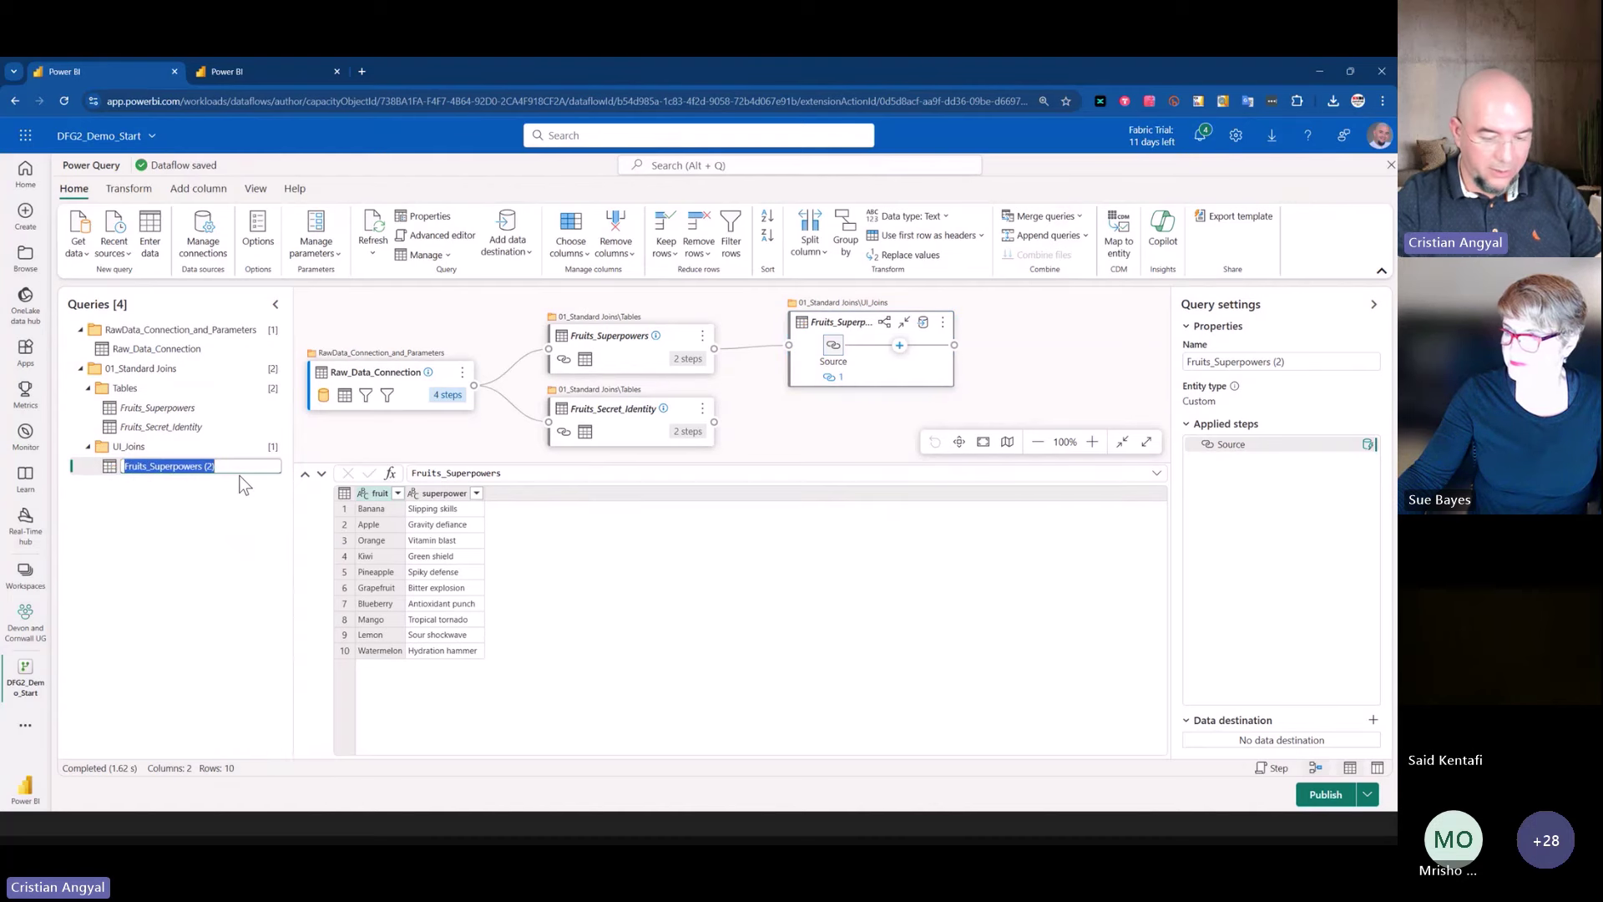
pyautogui.write('Left_')
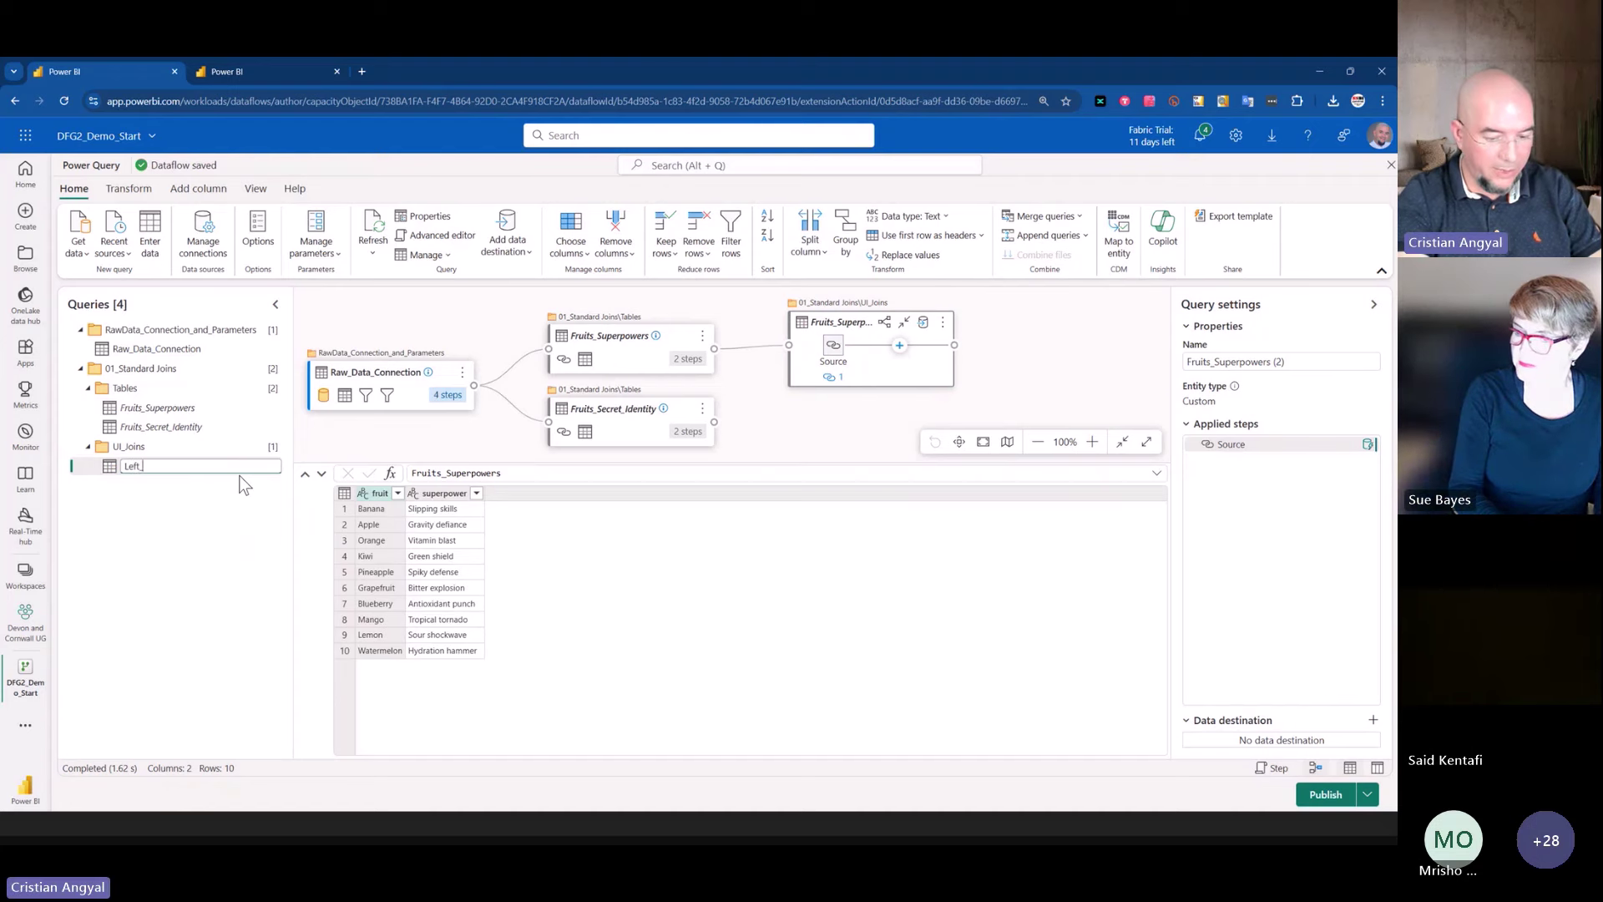
pyautogui.write('Join')
pyautogui.press('Return')
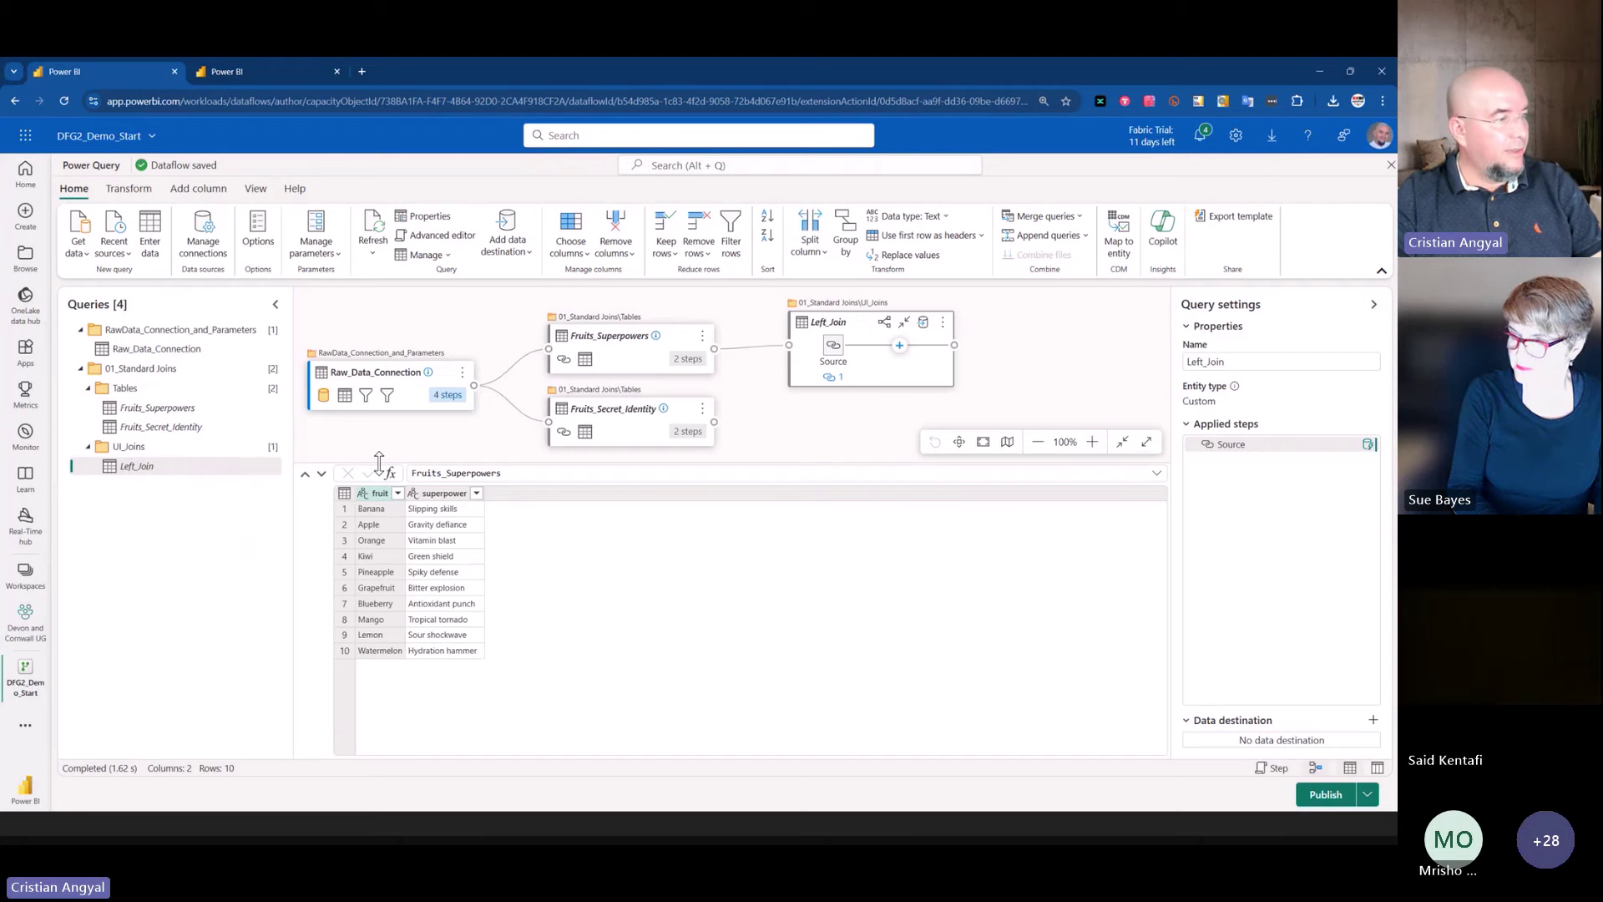
# - Merge the Left_Join query with Fruits_Secret_Identity, matching the fruit columns with a left outer join
pyautogui.click(1039, 218)
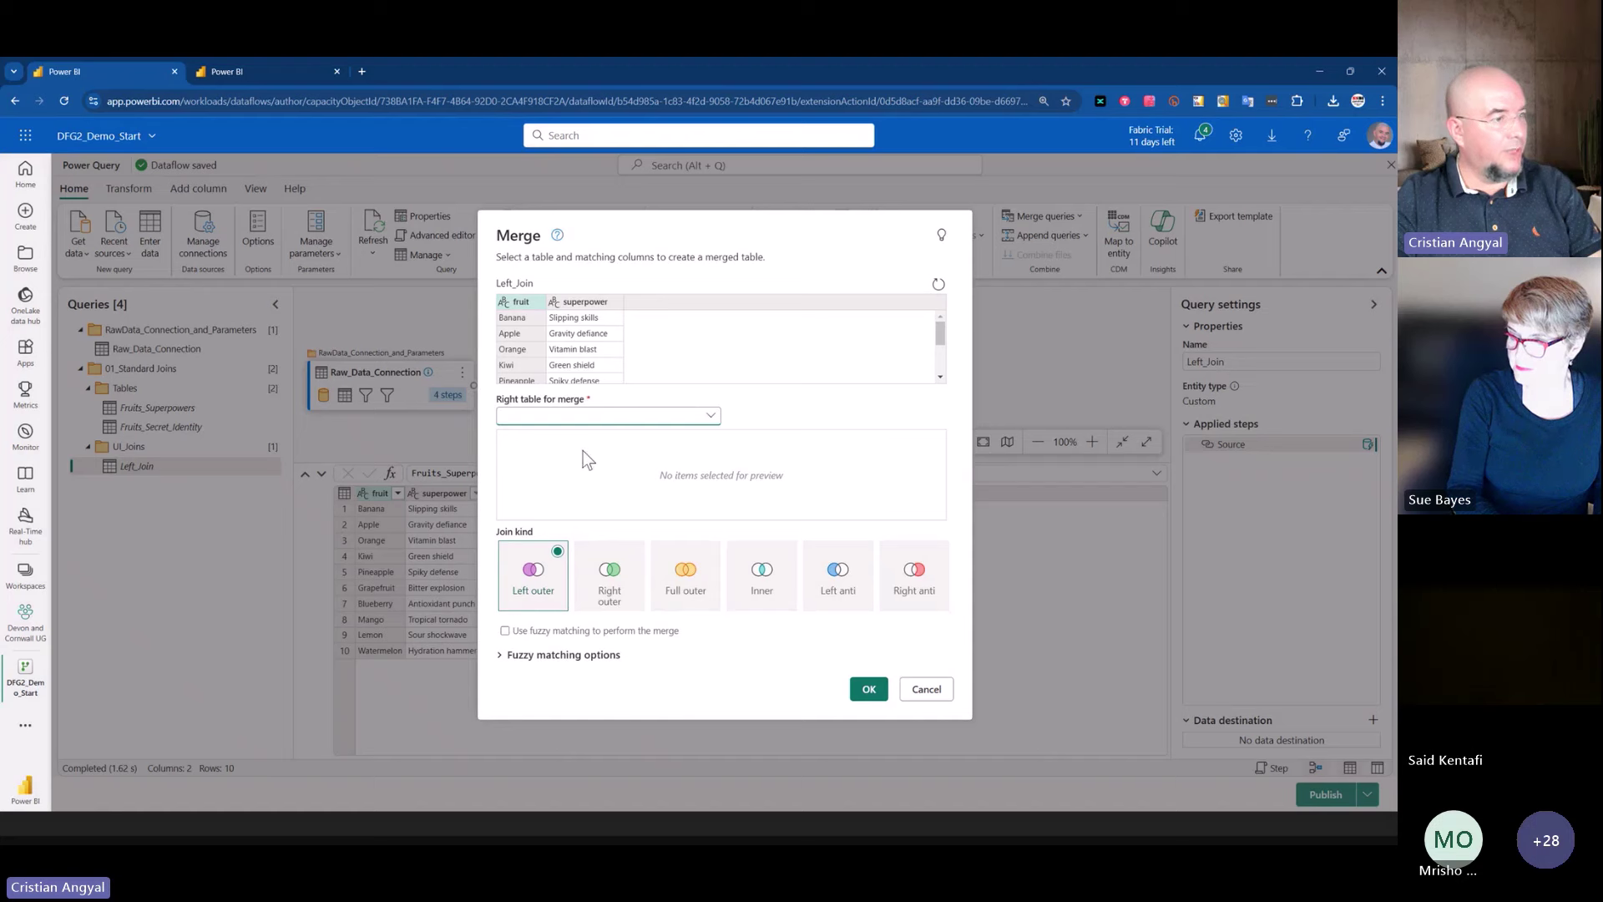
pyautogui.click(589, 416)
pyautogui.click(594, 472)
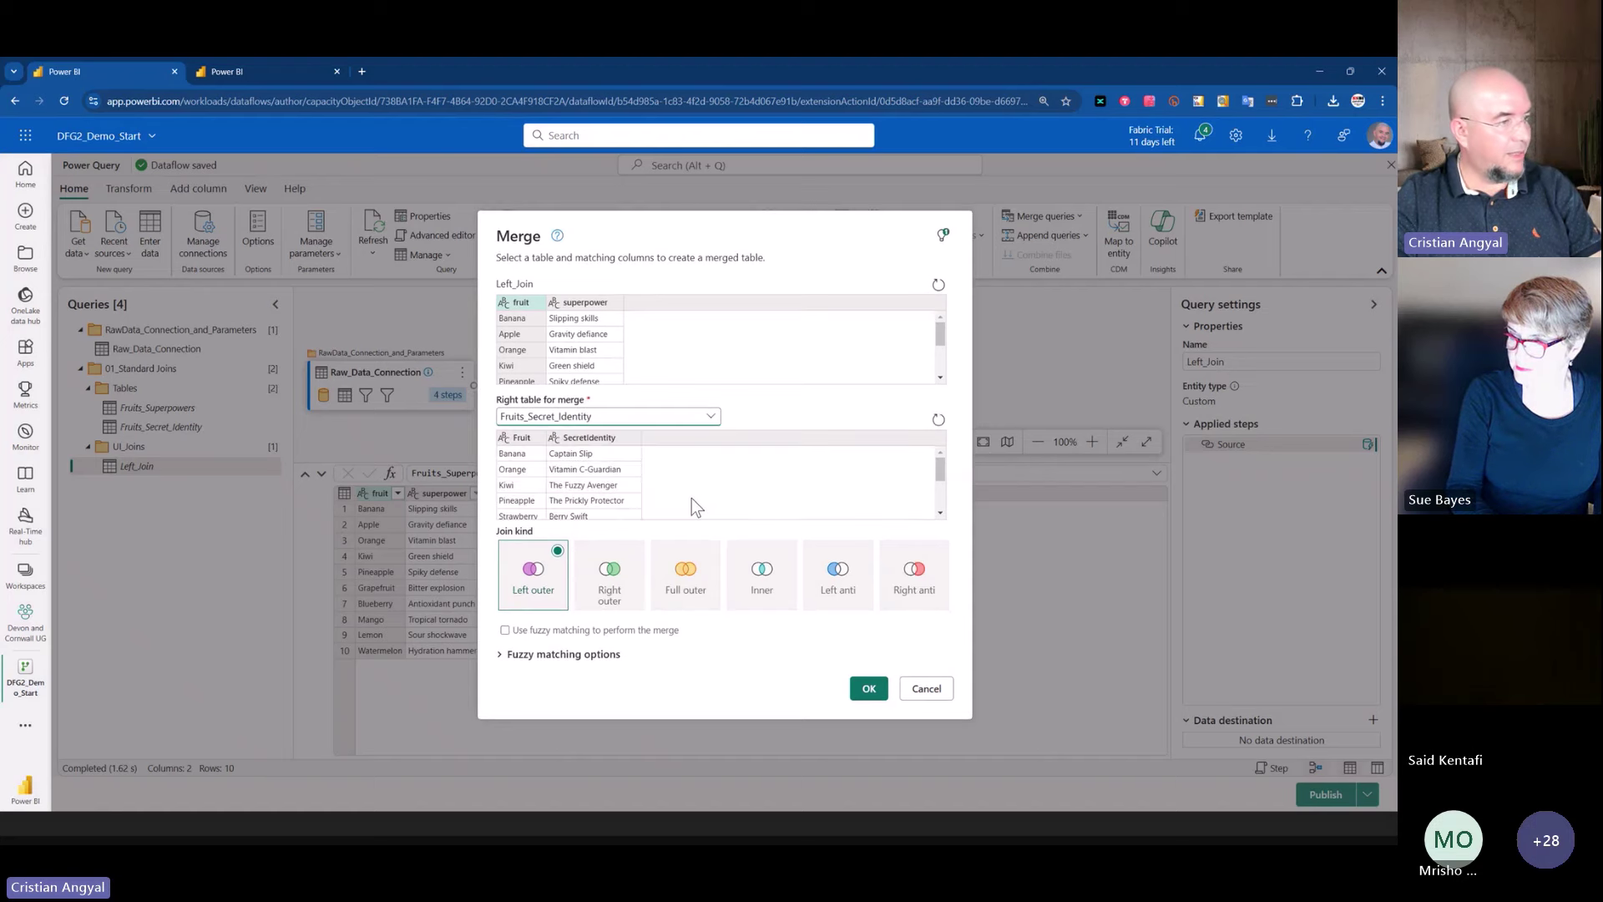
pyautogui.click(521, 437)
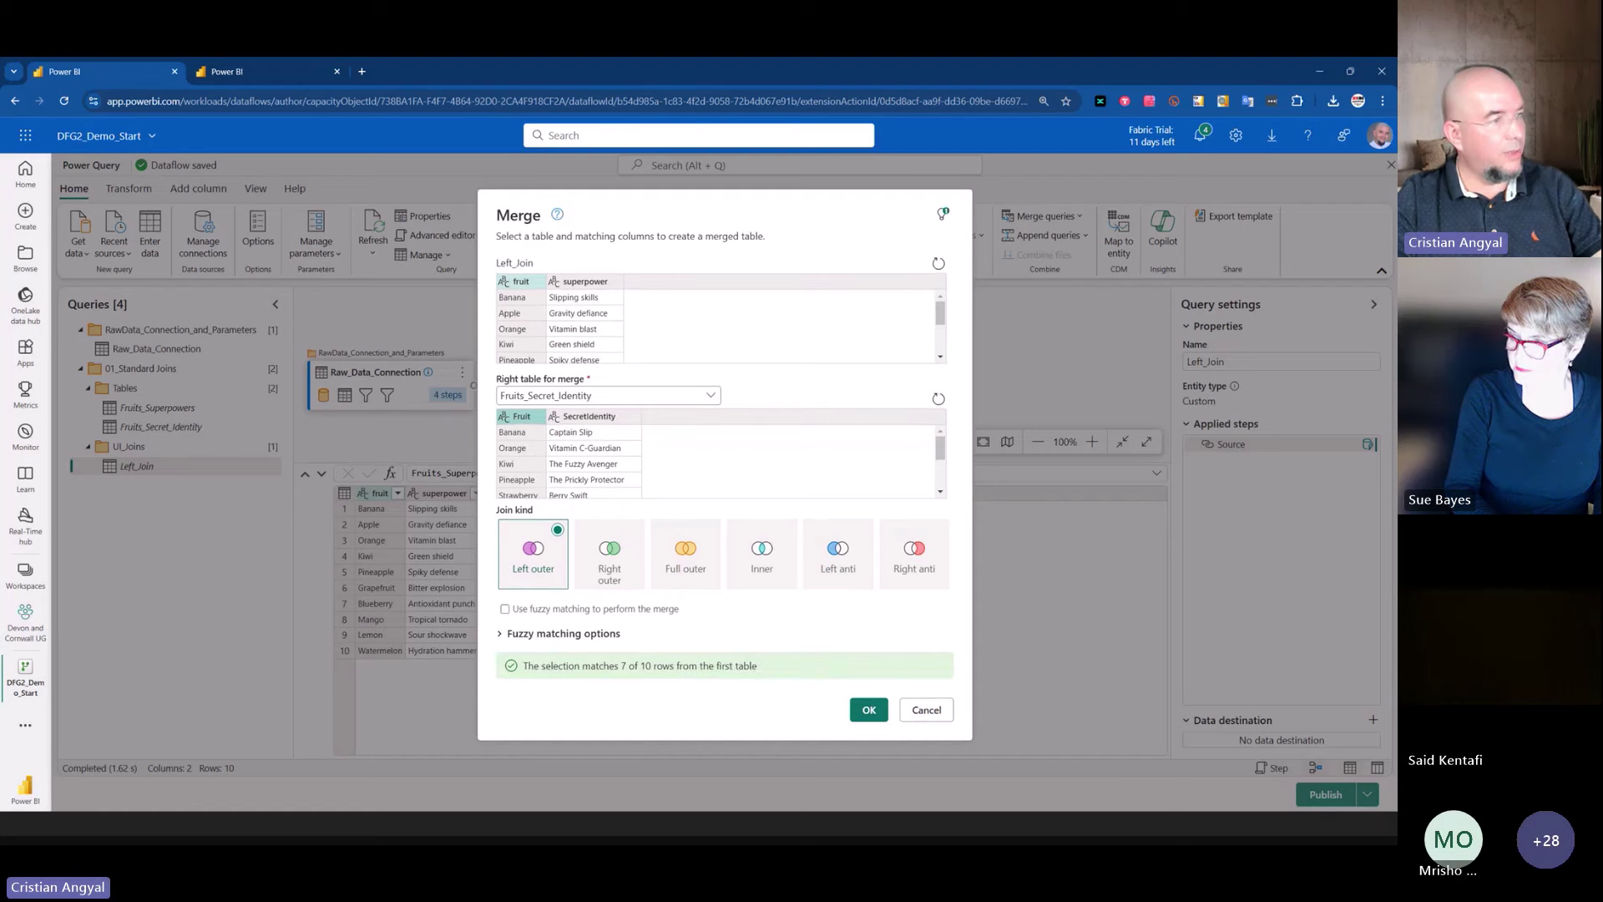
pyautogui.moveTo(483, 255); pyautogui.dragTo(560, 377)
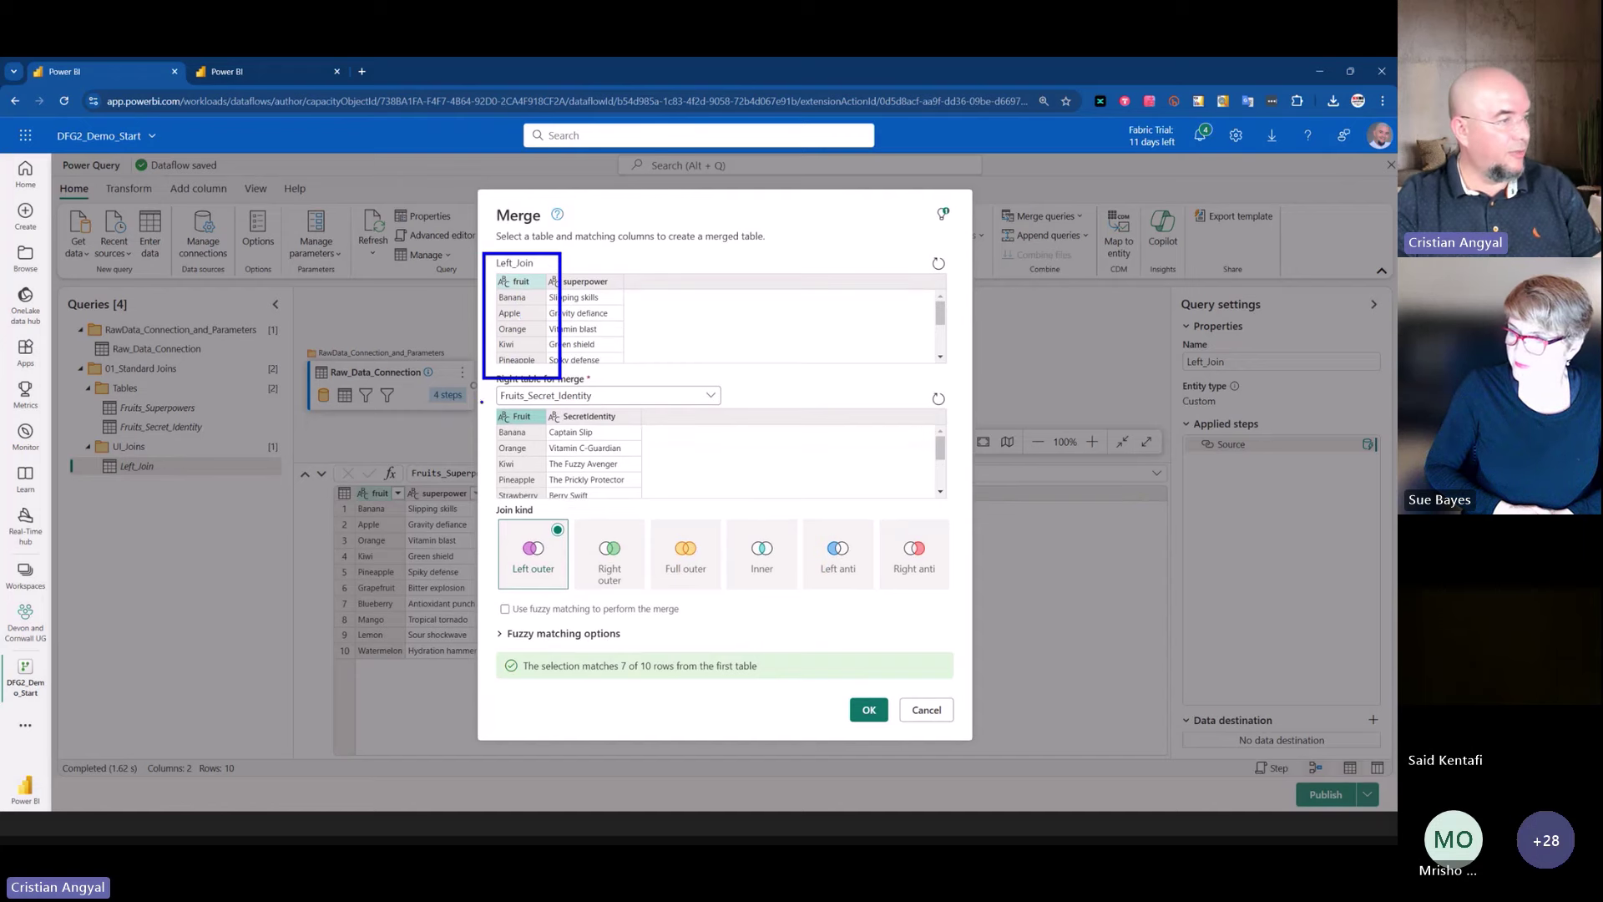
pyautogui.moveTo(482, 403); pyautogui.dragTo(547, 506)
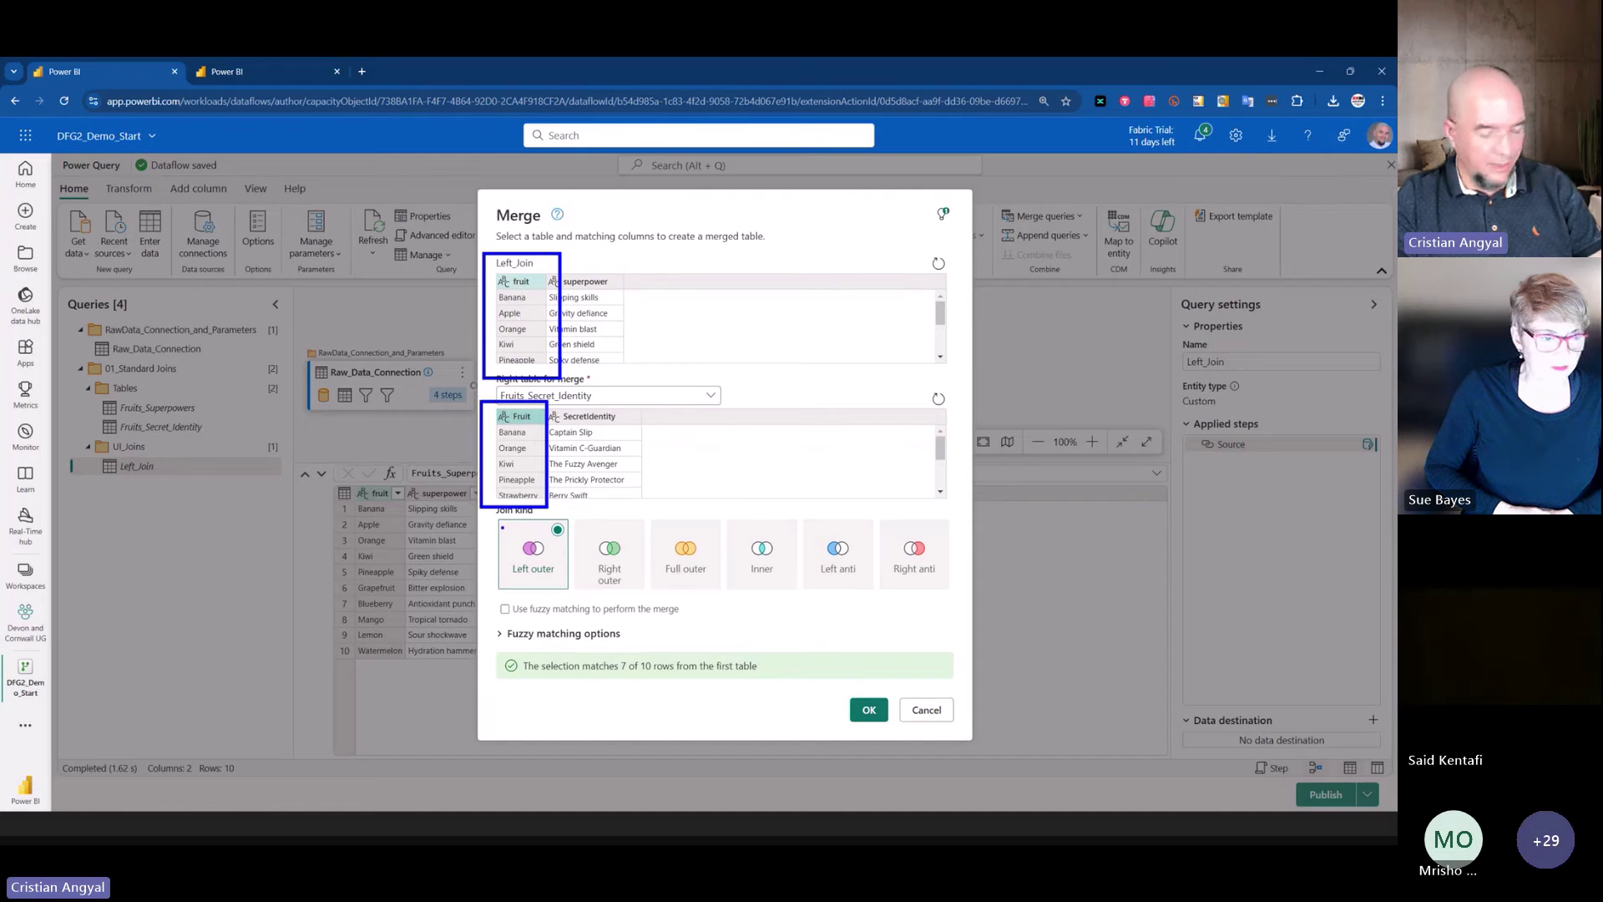
pyautogui.moveTo(481, 516); pyautogui.dragTo(572, 613)
pyautogui.press('Escape')
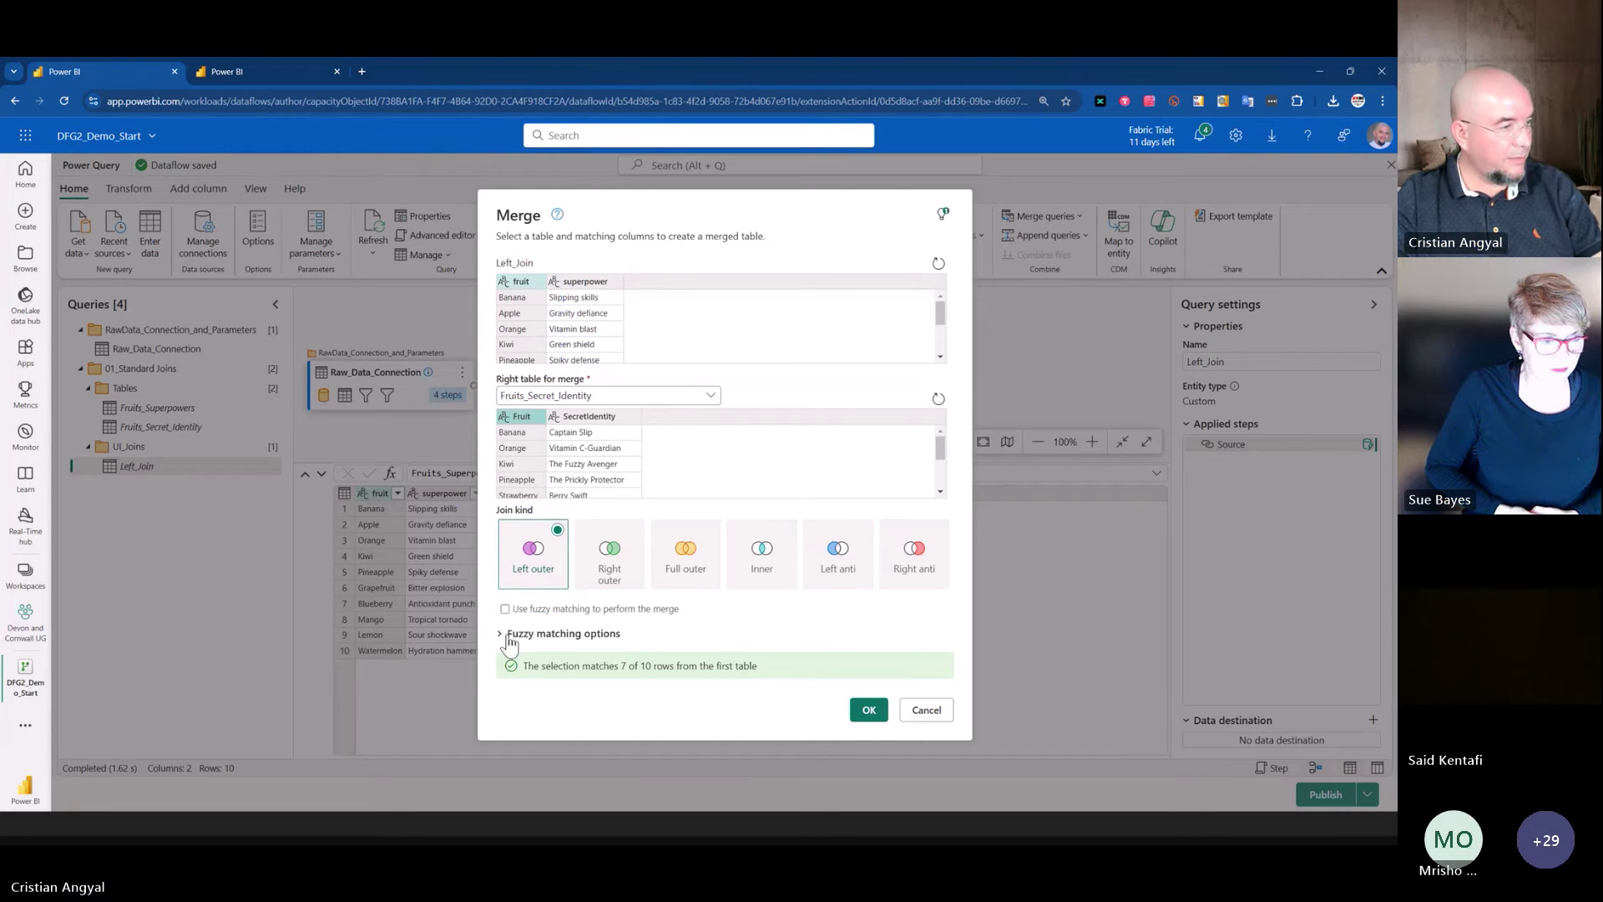
pyautogui.moveTo(482, 640)
pyautogui.mouseDown()
pyautogui.moveTo(576, 675)
pyautogui.moveTo(943, 688)
pyautogui.mouseUp()
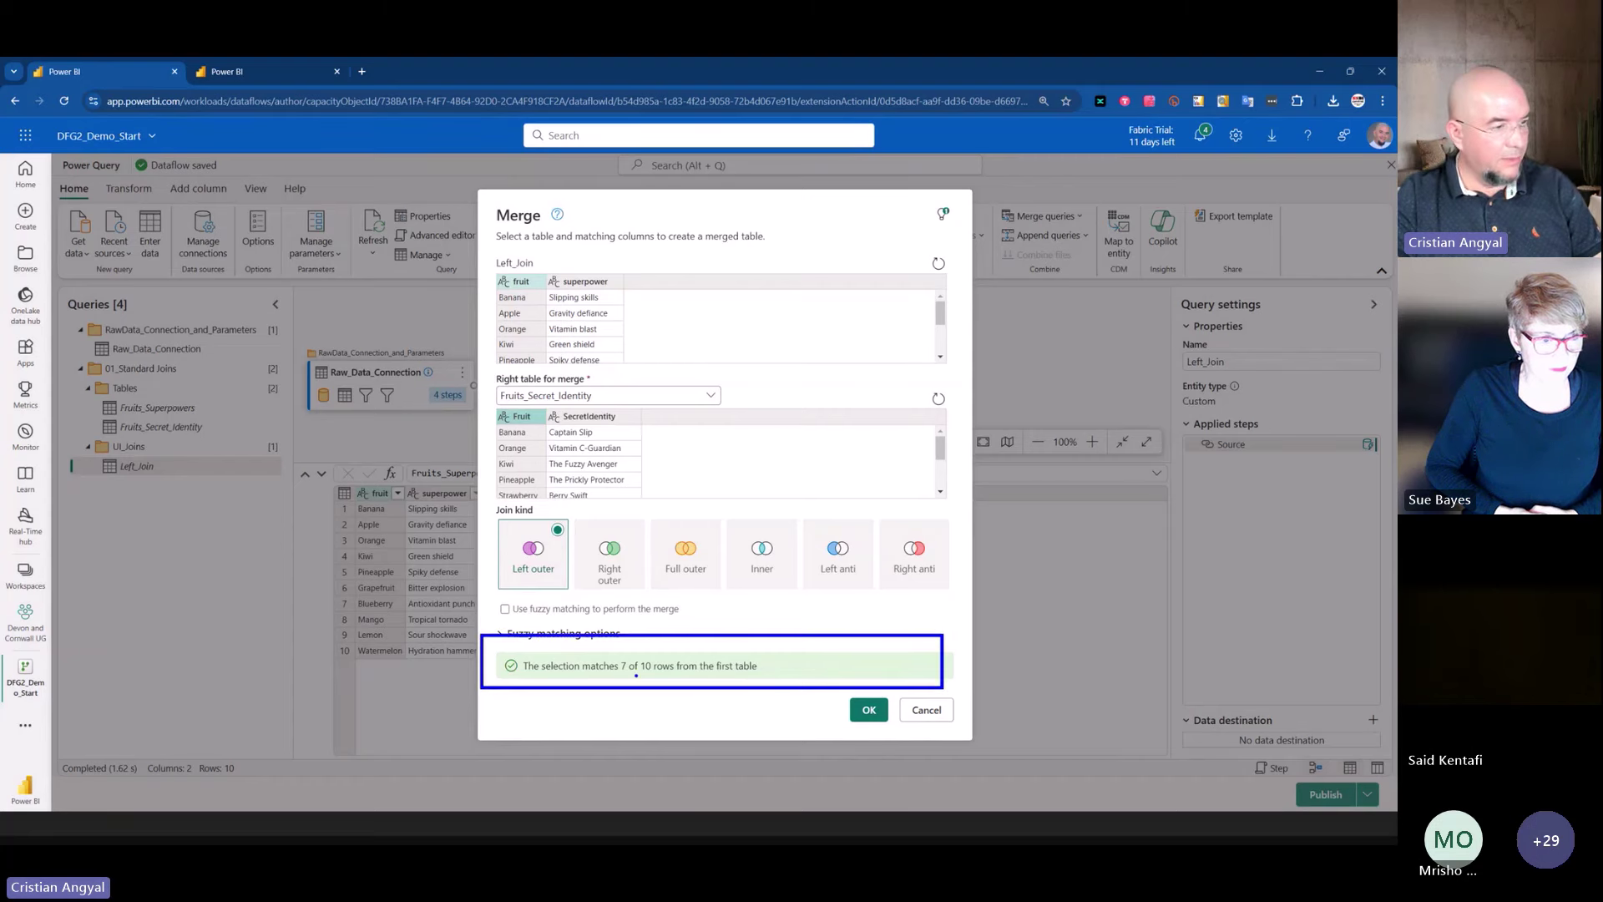
pyautogui.press('Escape')
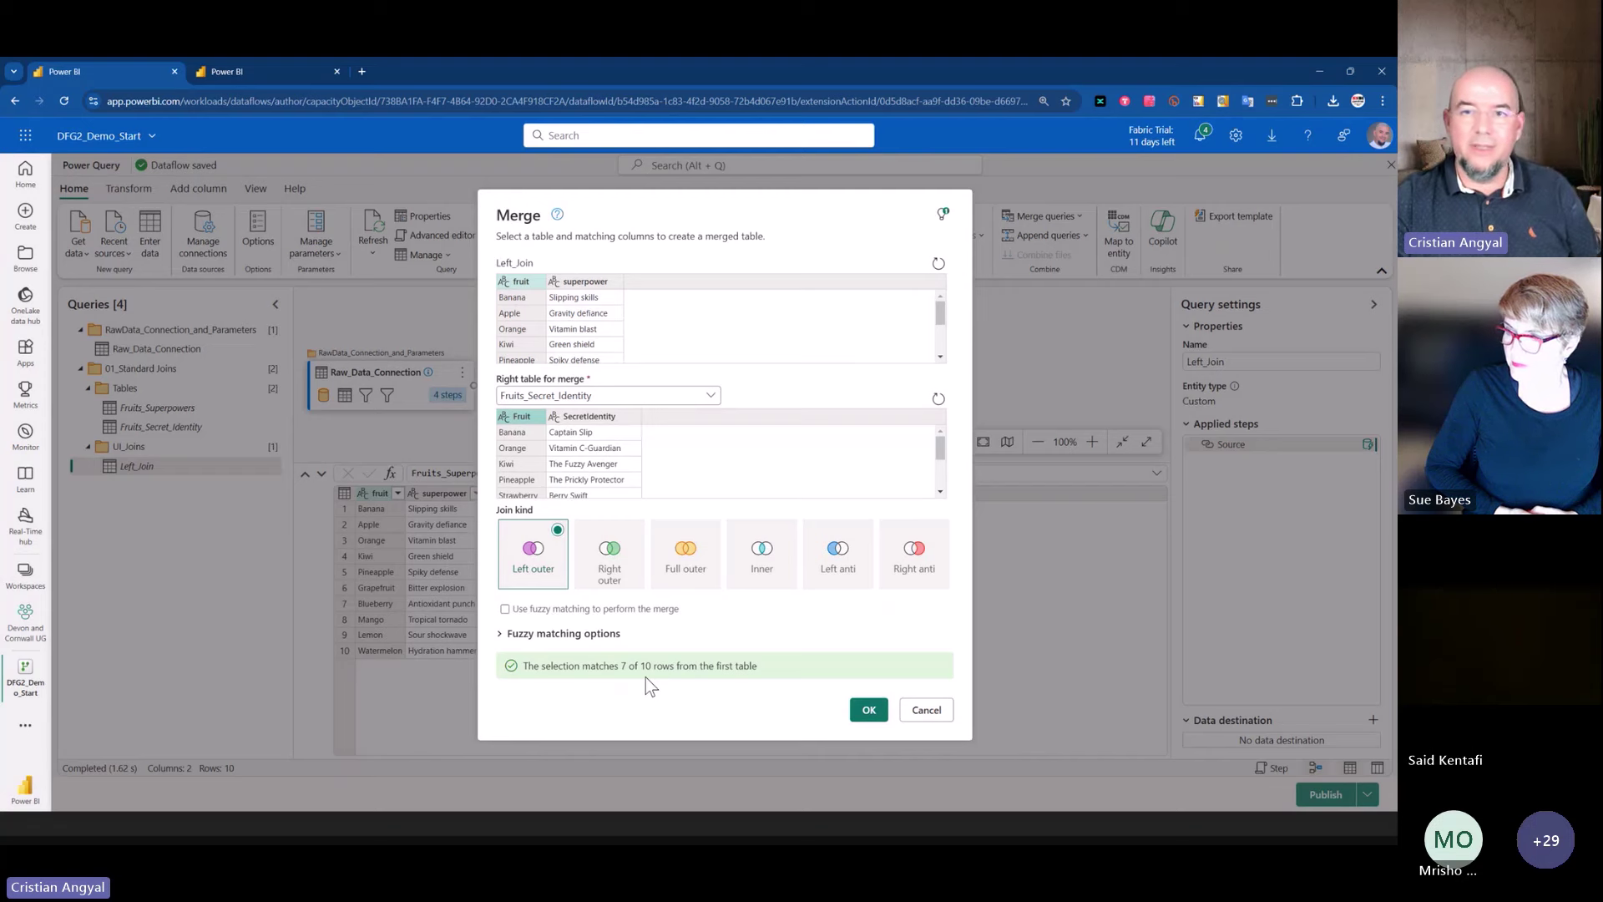
pyautogui.click(868, 709)
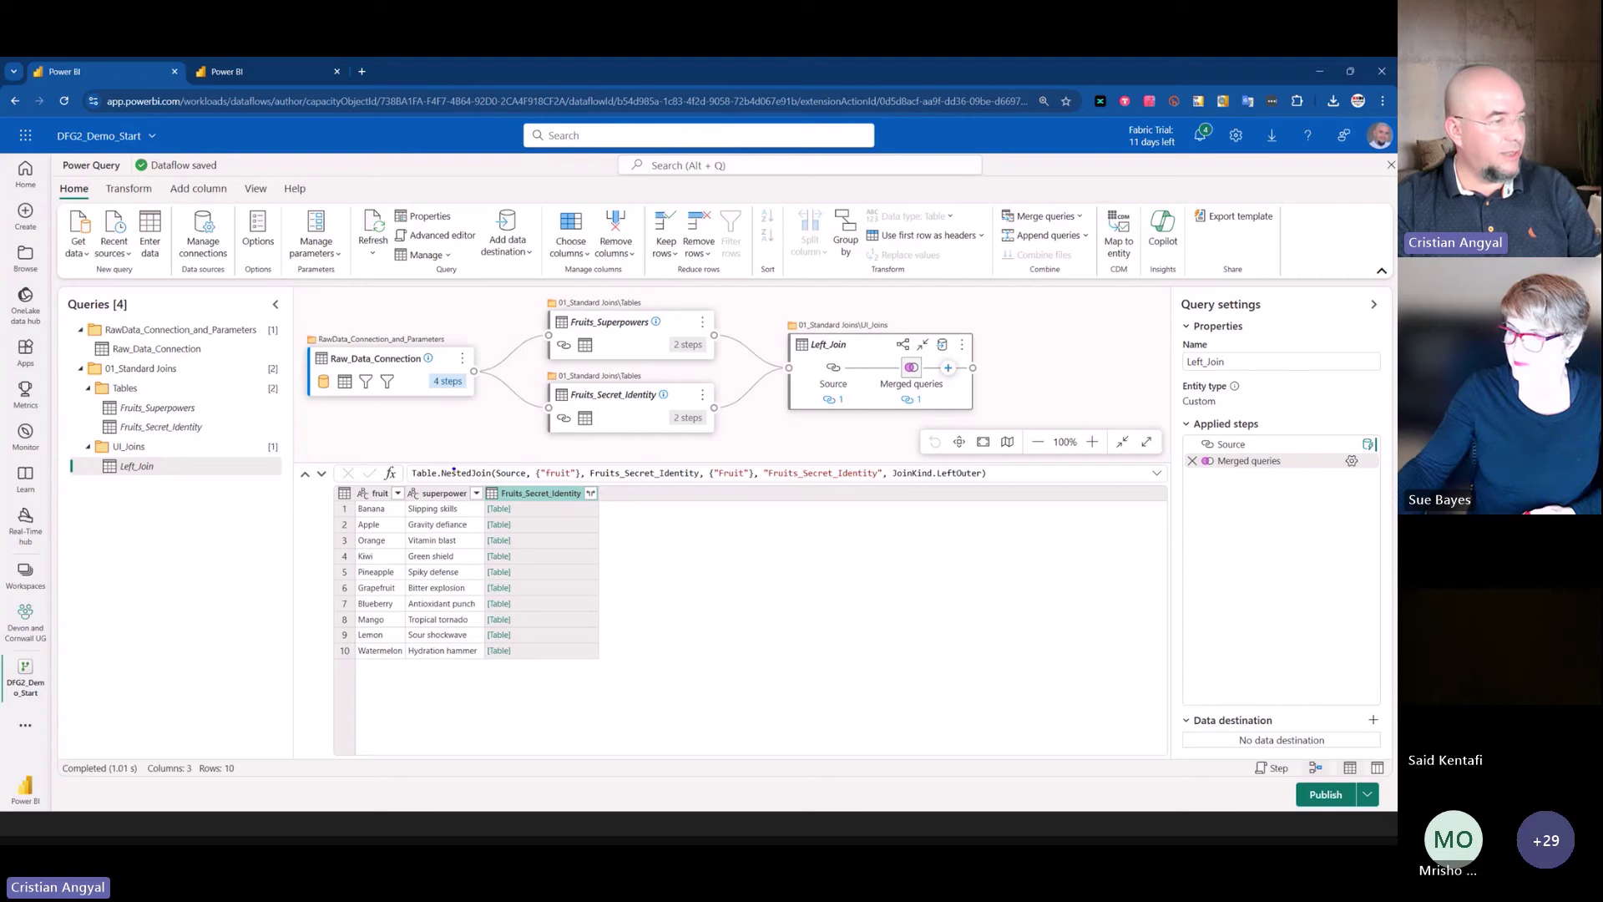
# - Examine the nested Fruits_Secret_Identity tables for the Banana and Apple rows, enlarging the cell details area
pyautogui.moveTo(455, 468)
pyautogui.mouseDown()
pyautogui.moveTo(615, 687)
pyautogui.moveTo(699, 724)
pyautogui.mouseUp()
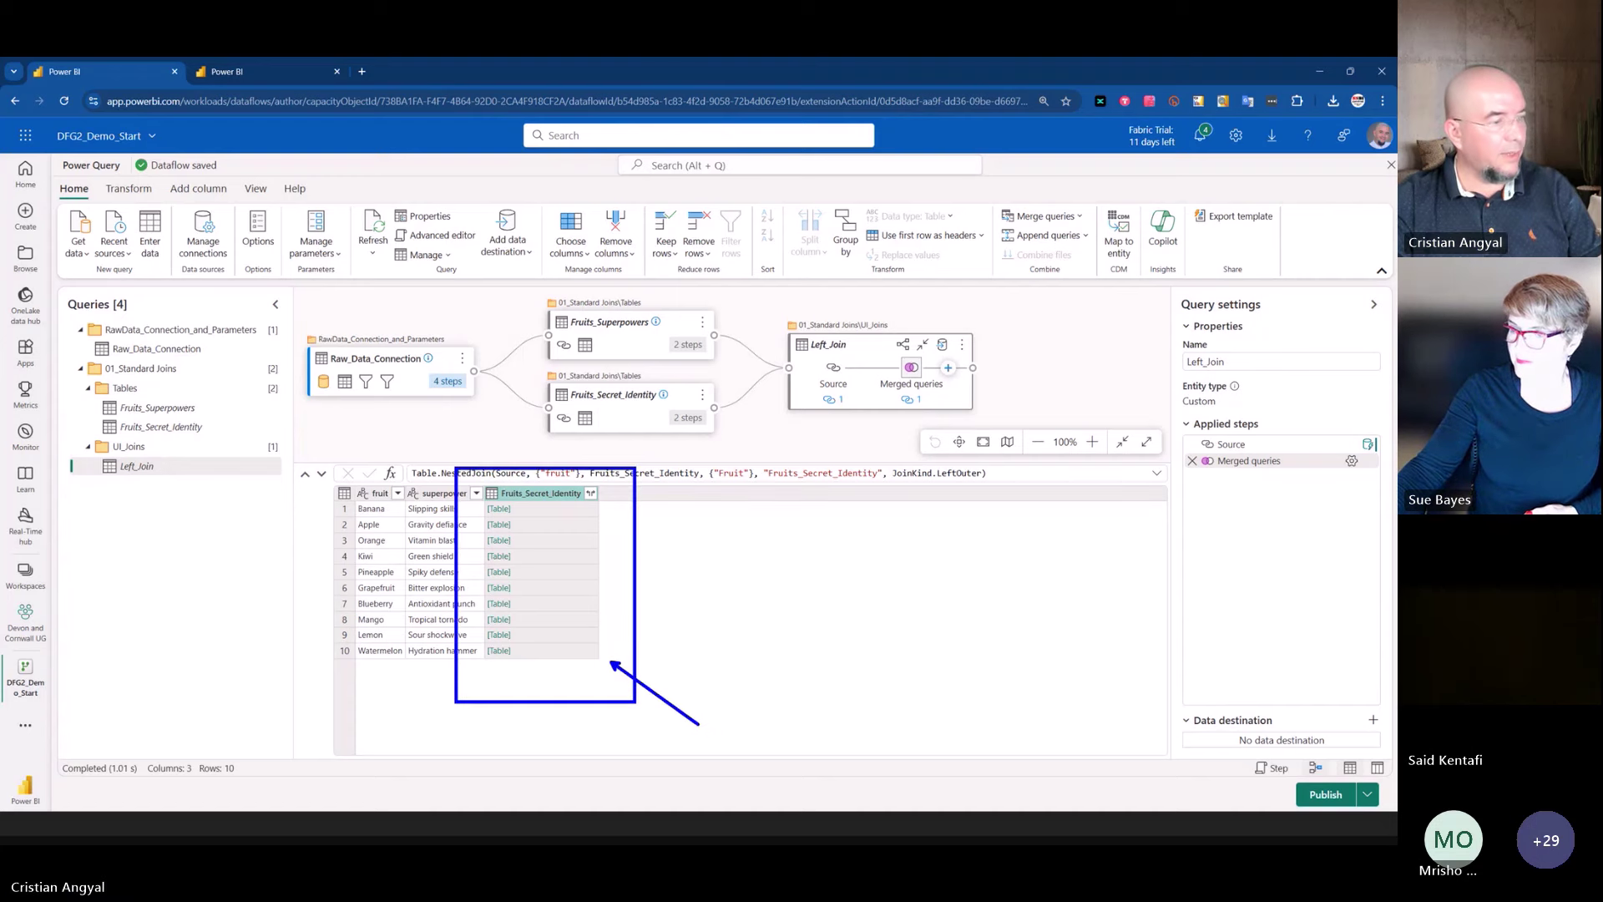
pyautogui.press('Escape')
pyautogui.click(543, 513)
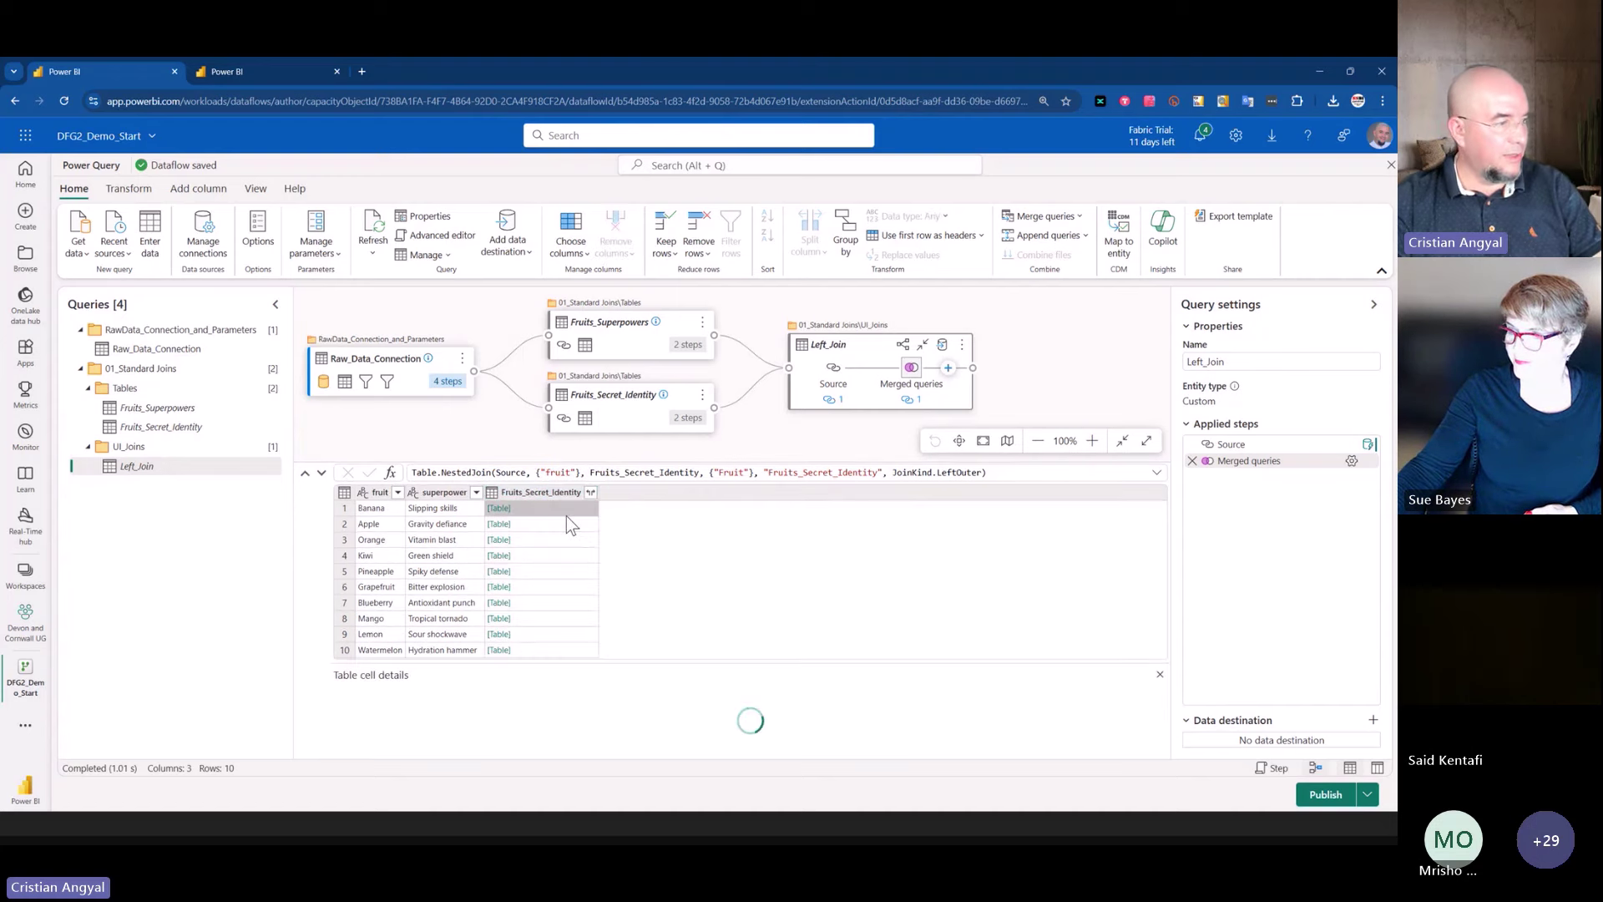
pyautogui.moveTo(621, 664); pyautogui.dragTo(627, 583)
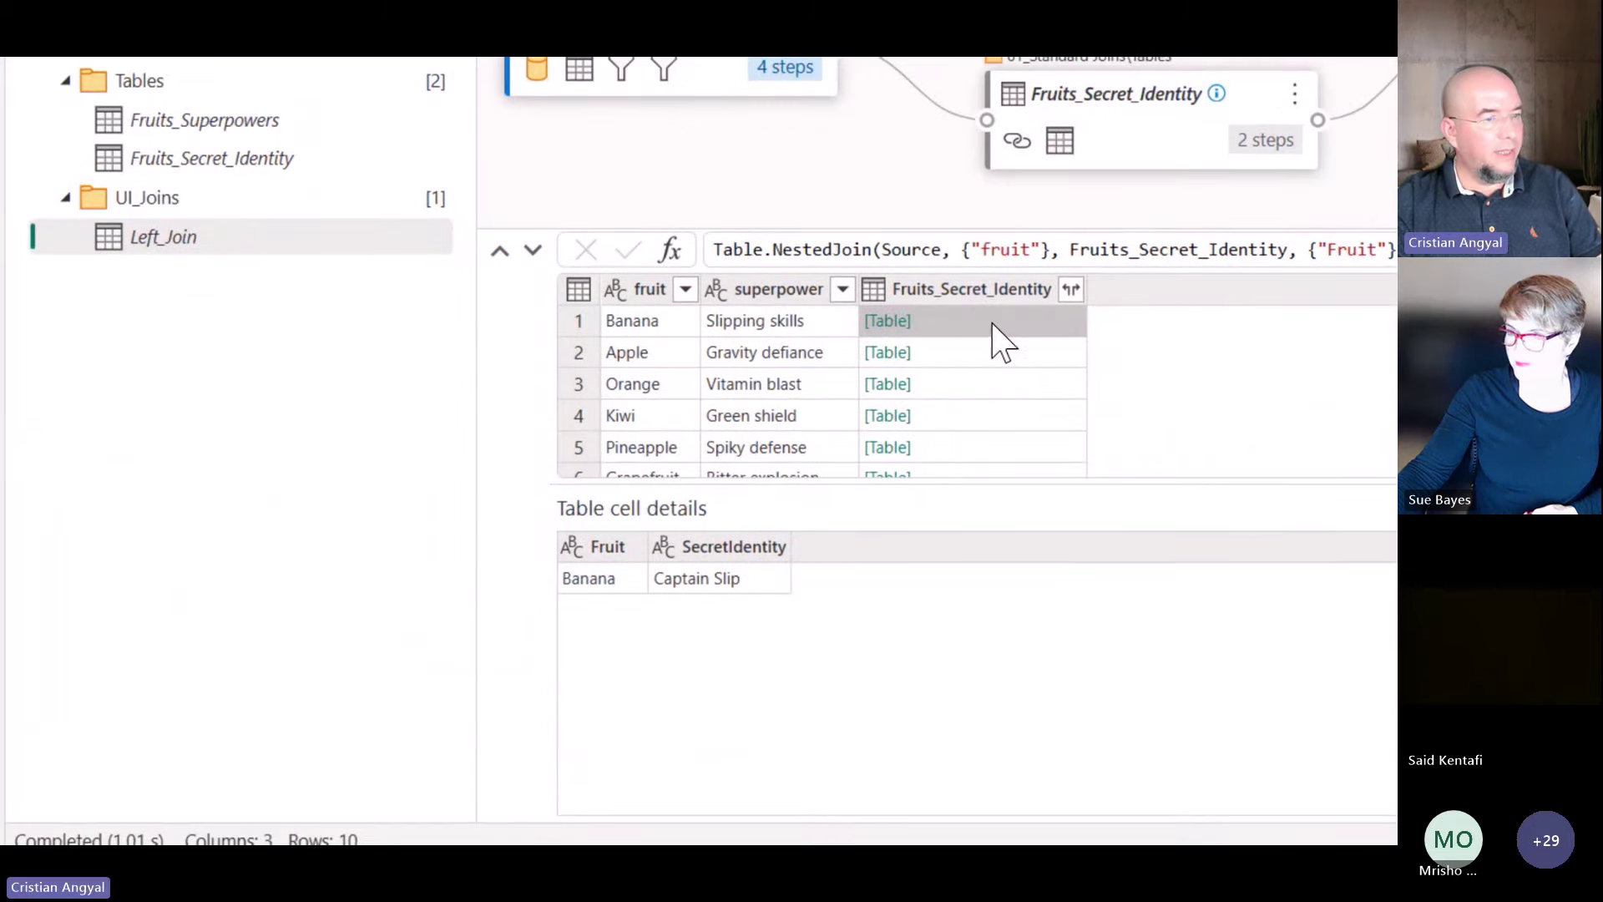
pyautogui.click(994, 355)
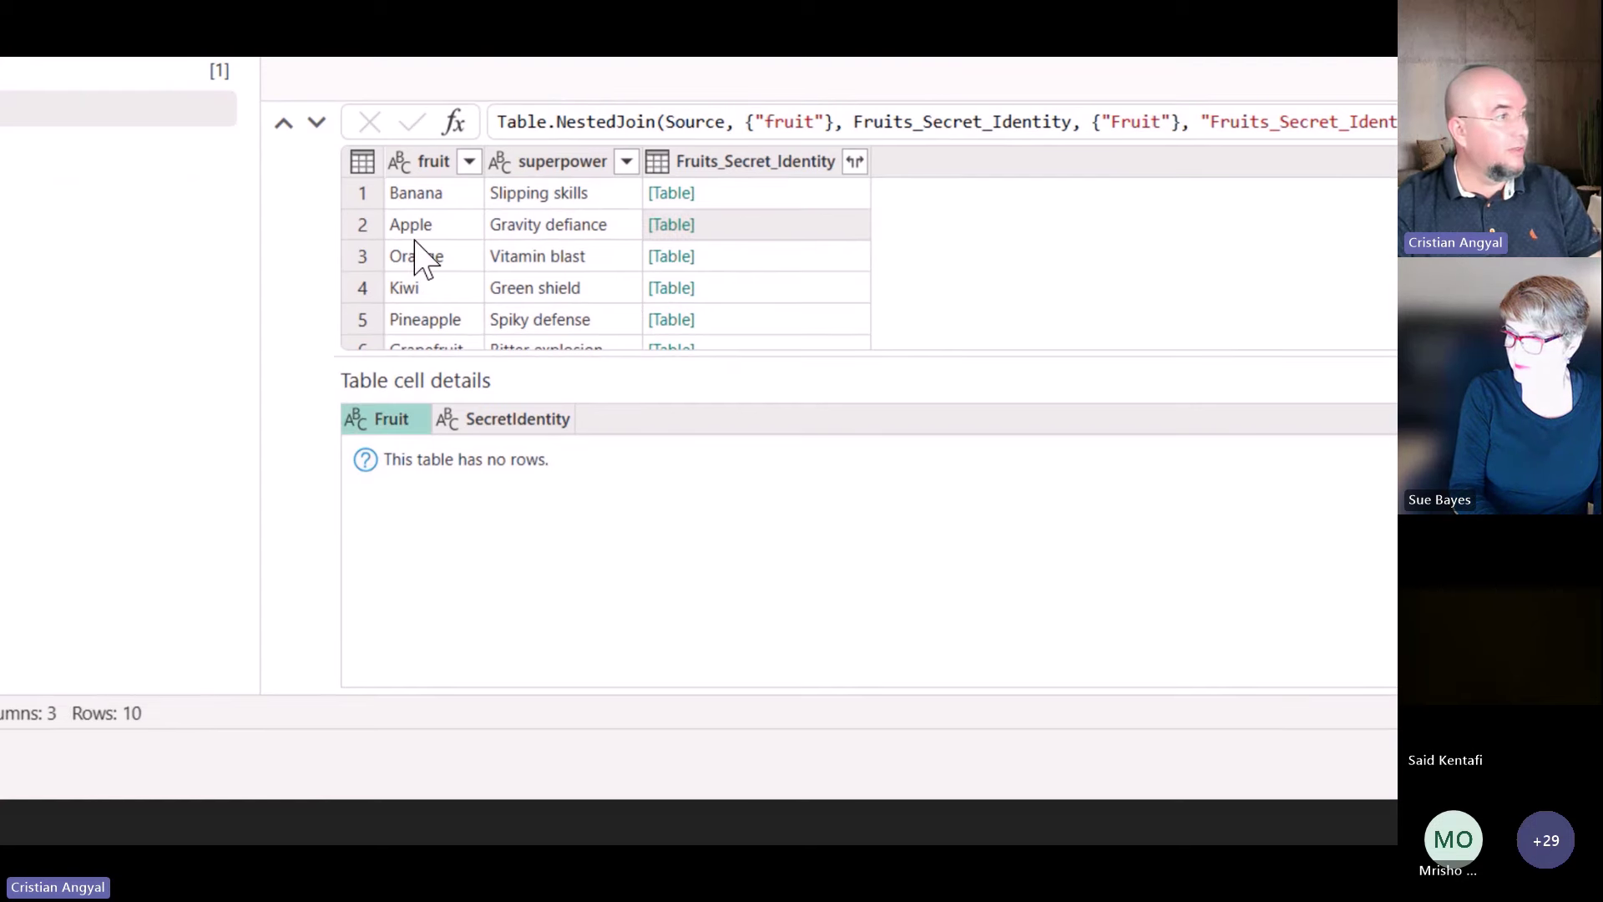
pyautogui.click(814, 205)
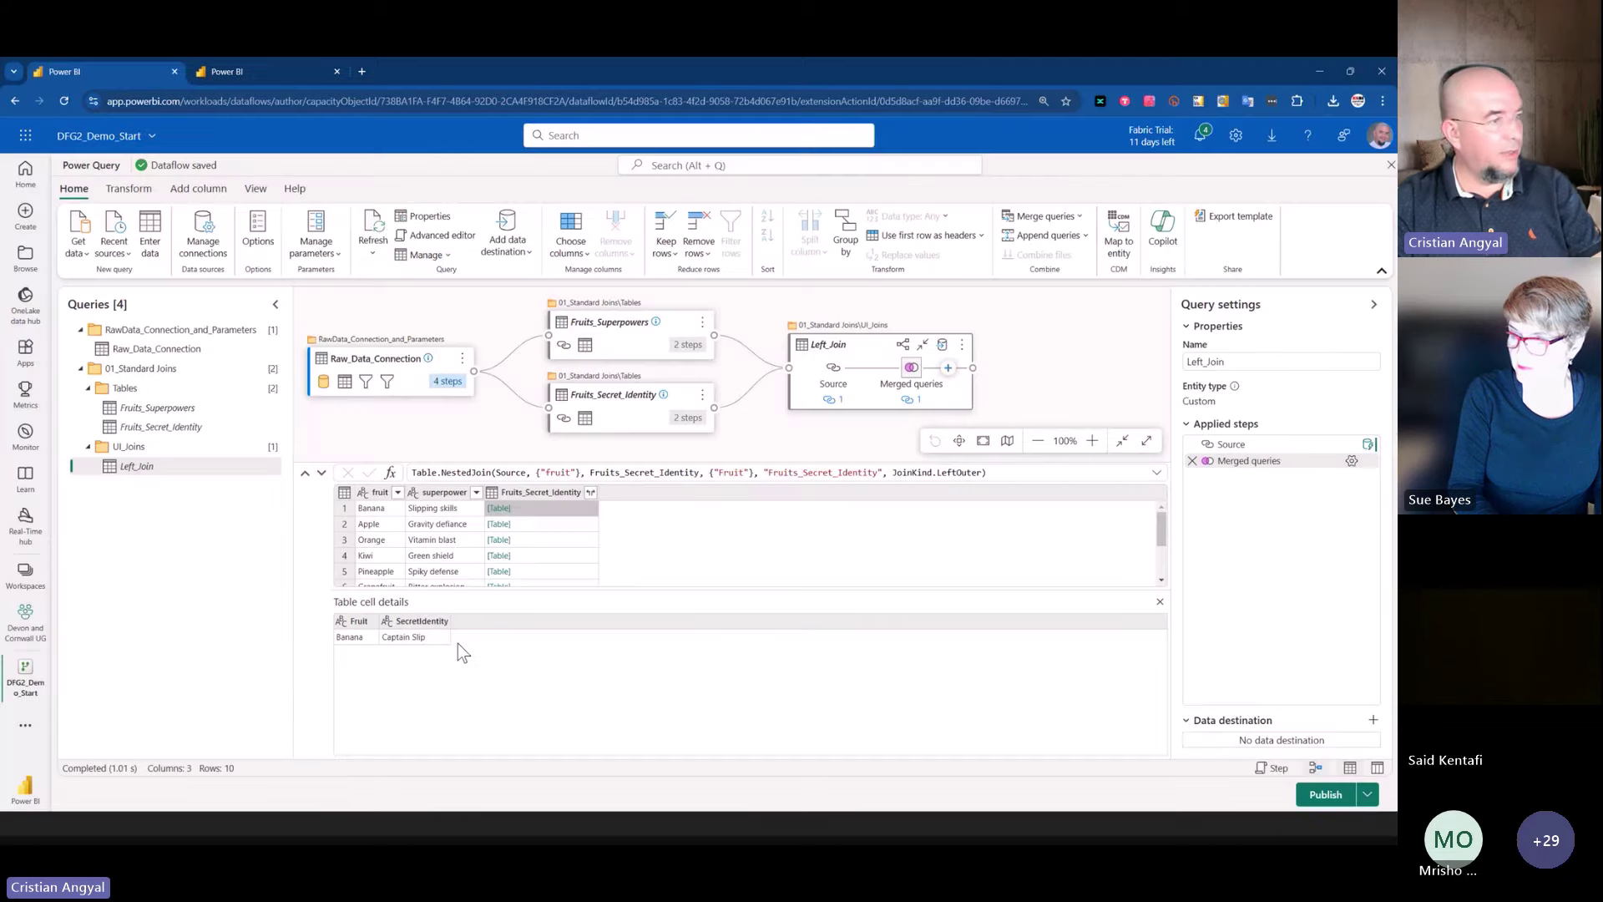
# - Expand the Fruits_Secret_Identity column to Fruit and SecretIdentity, using the original column name as prefix
pyautogui.click(592, 498)
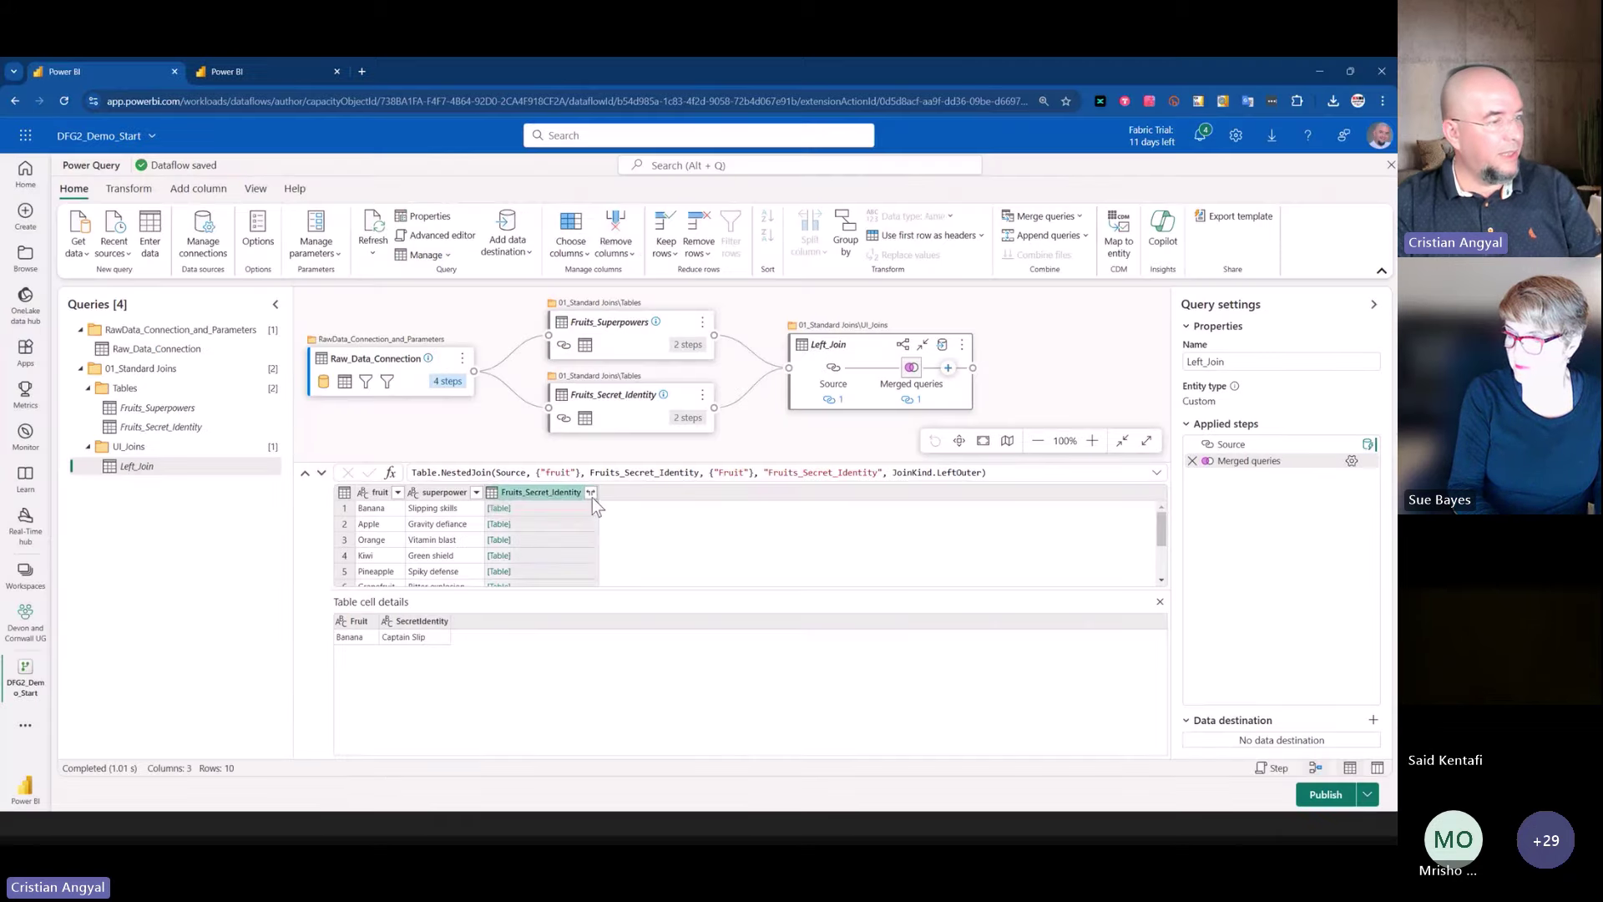
pyautogui.click(591, 492)
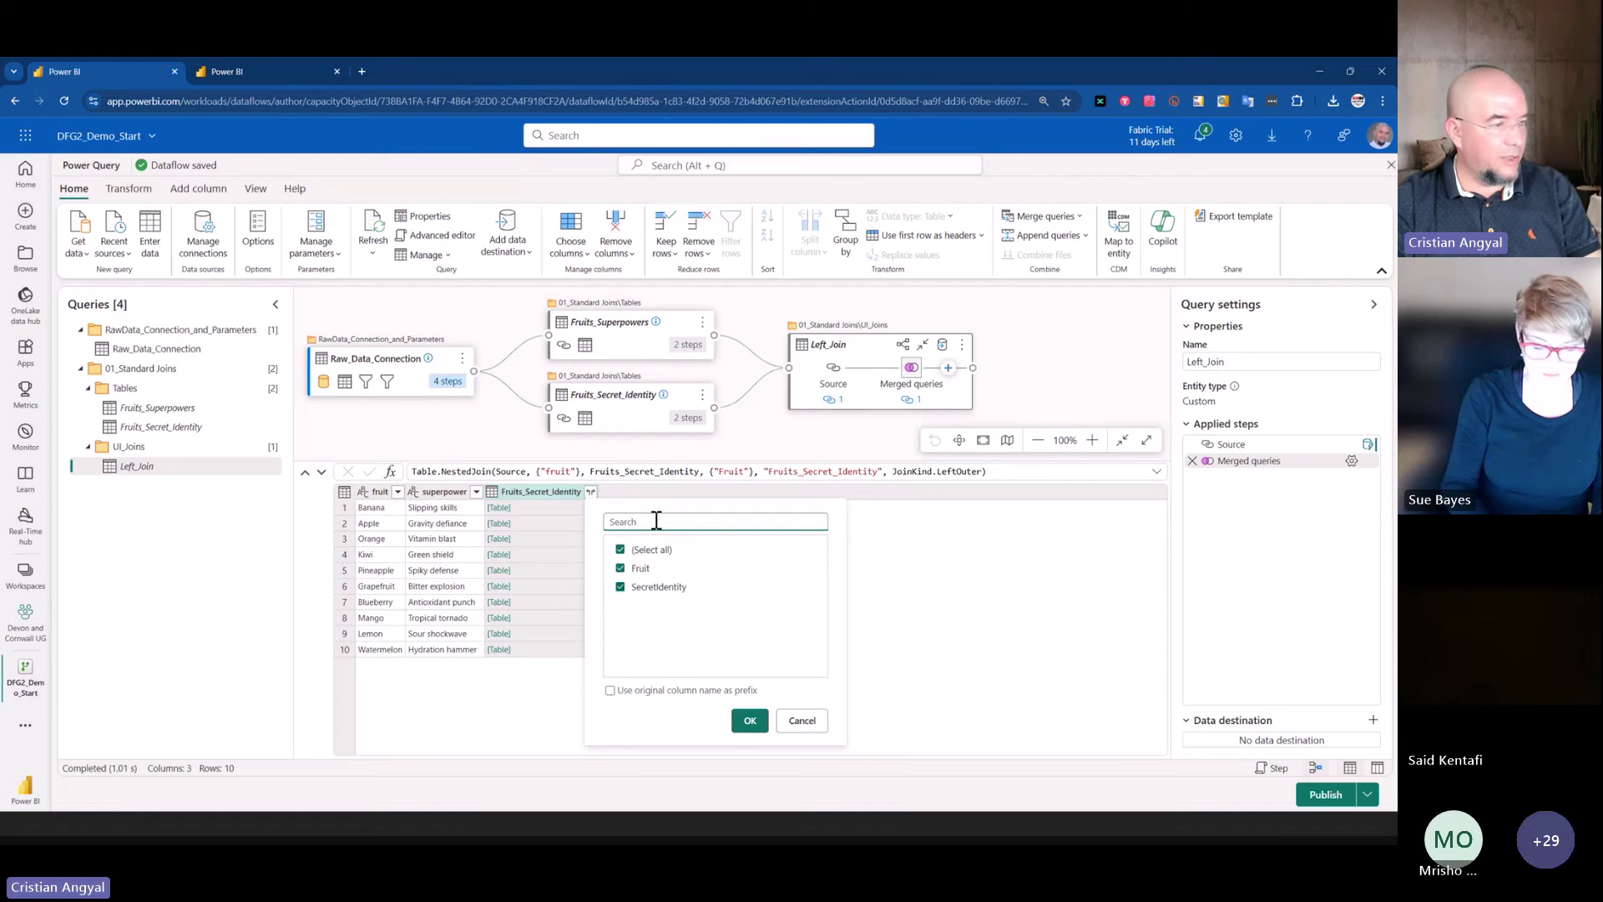
pyautogui.click(611, 691)
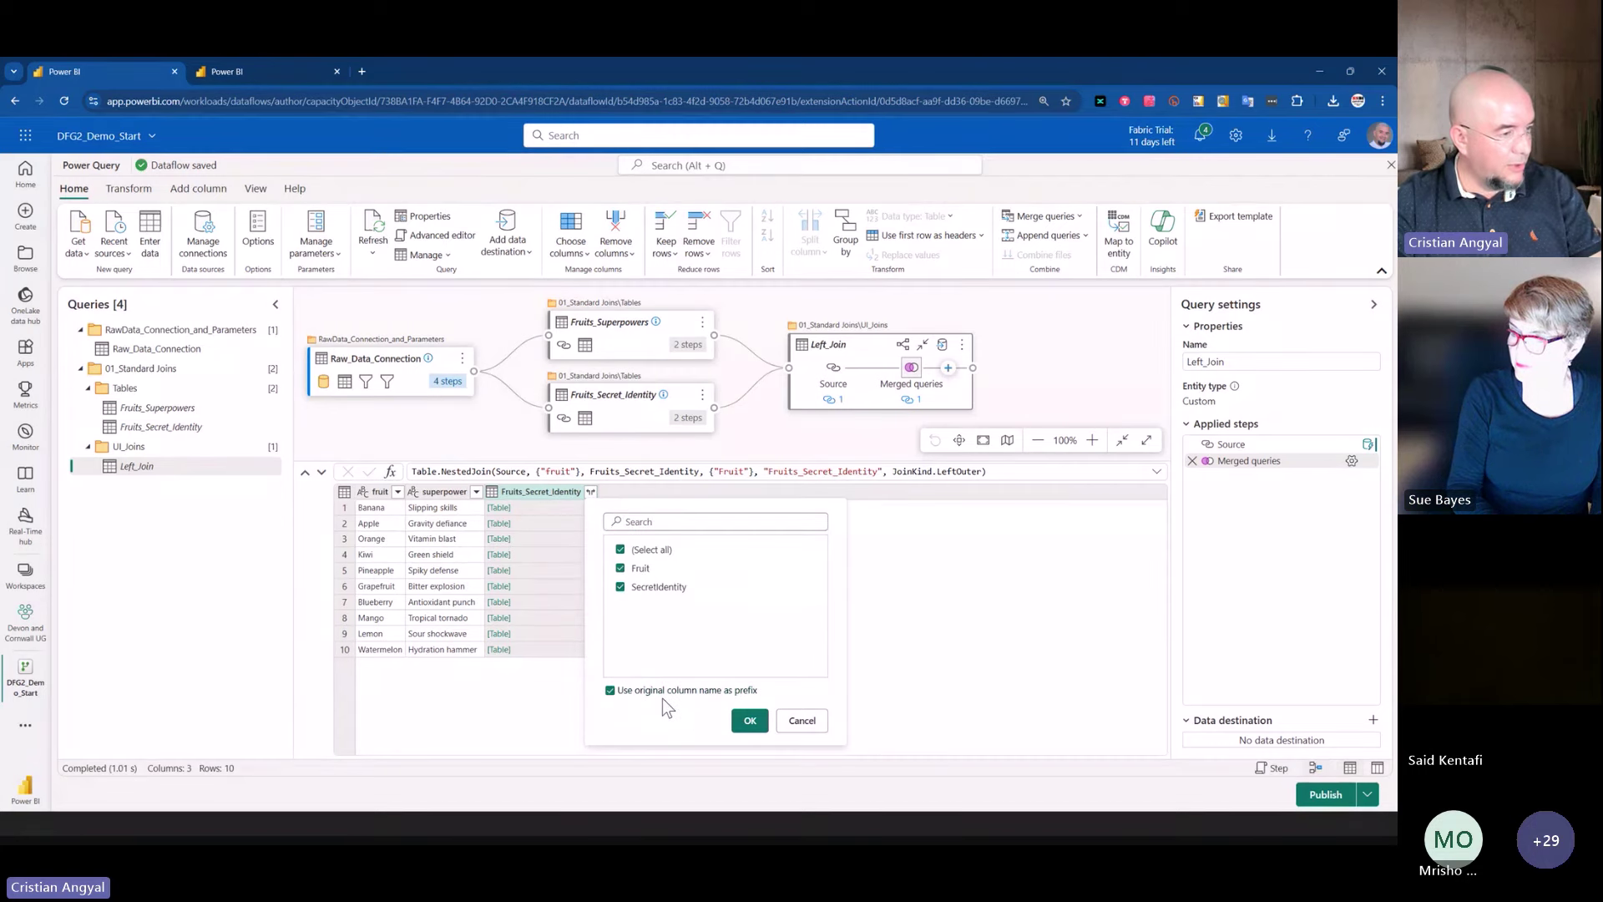
pyautogui.click(745, 720)
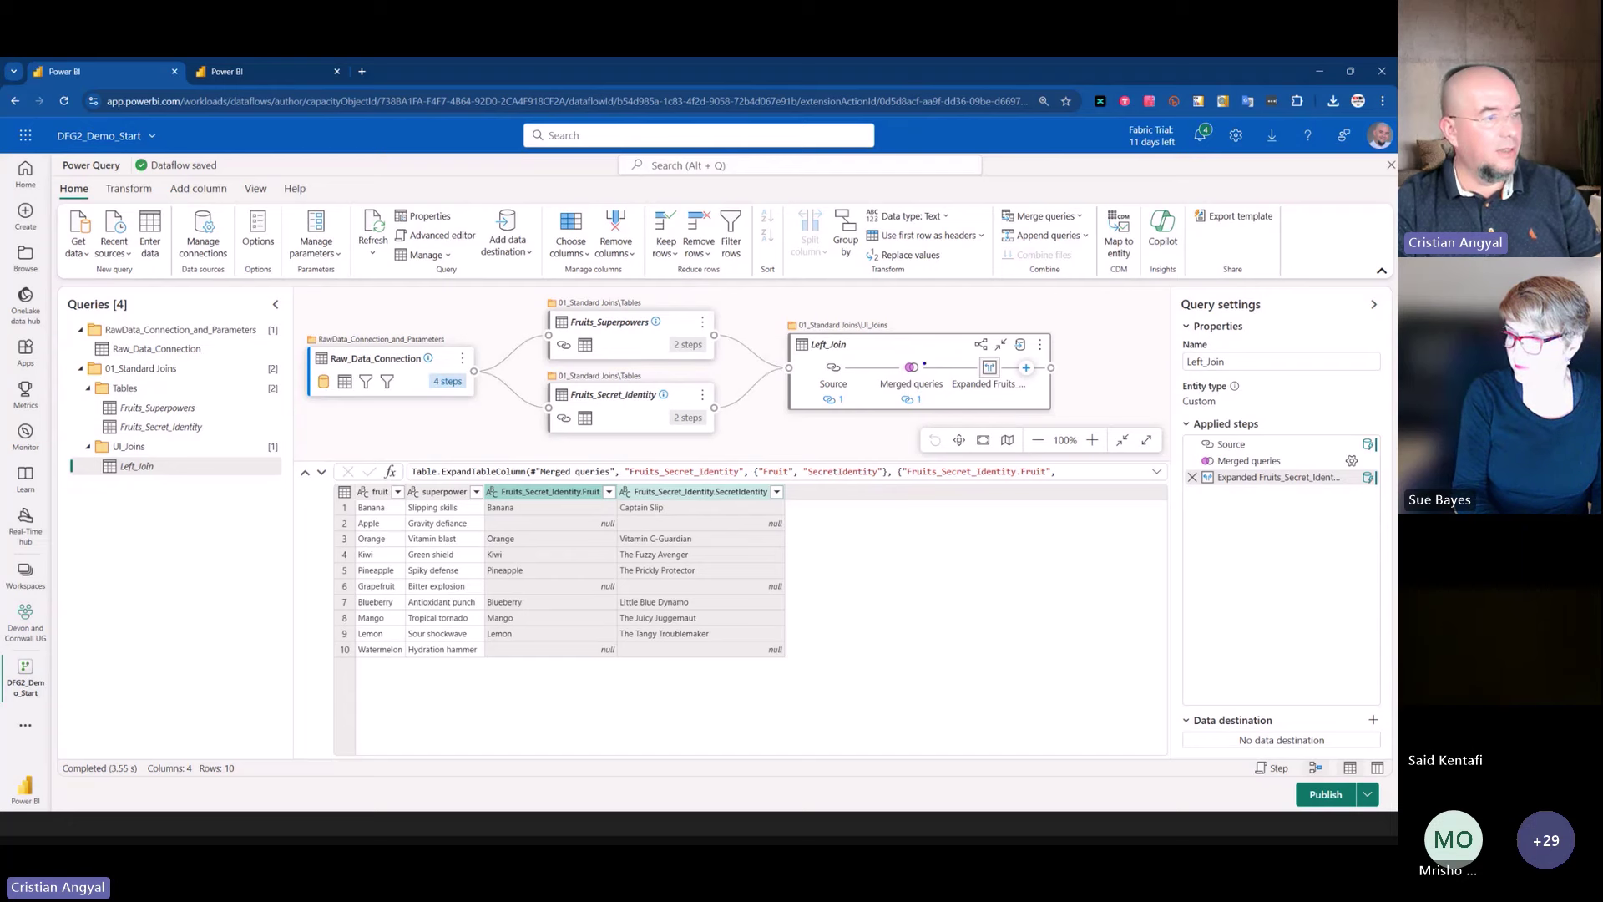
# - Compare the Merged queries step with the expanded step and inspect the unmatched Apple and Grapefruit cells
pyautogui.moveTo(711, 334); pyautogui.dragTo(900, 358)
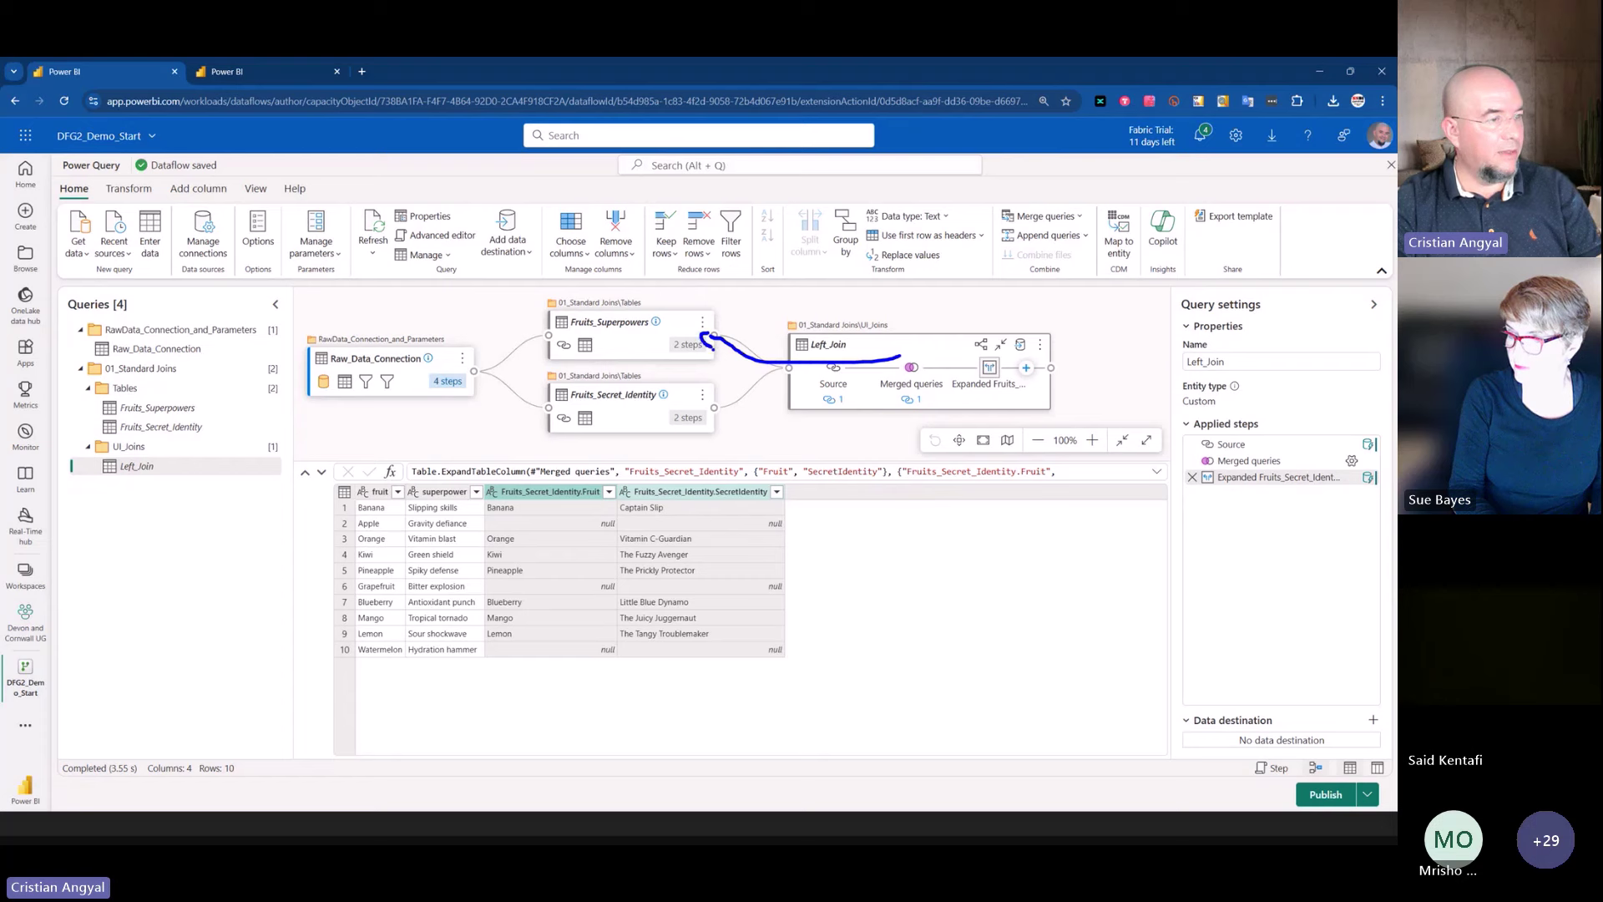
pyautogui.moveTo(791, 374); pyautogui.dragTo(698, 404)
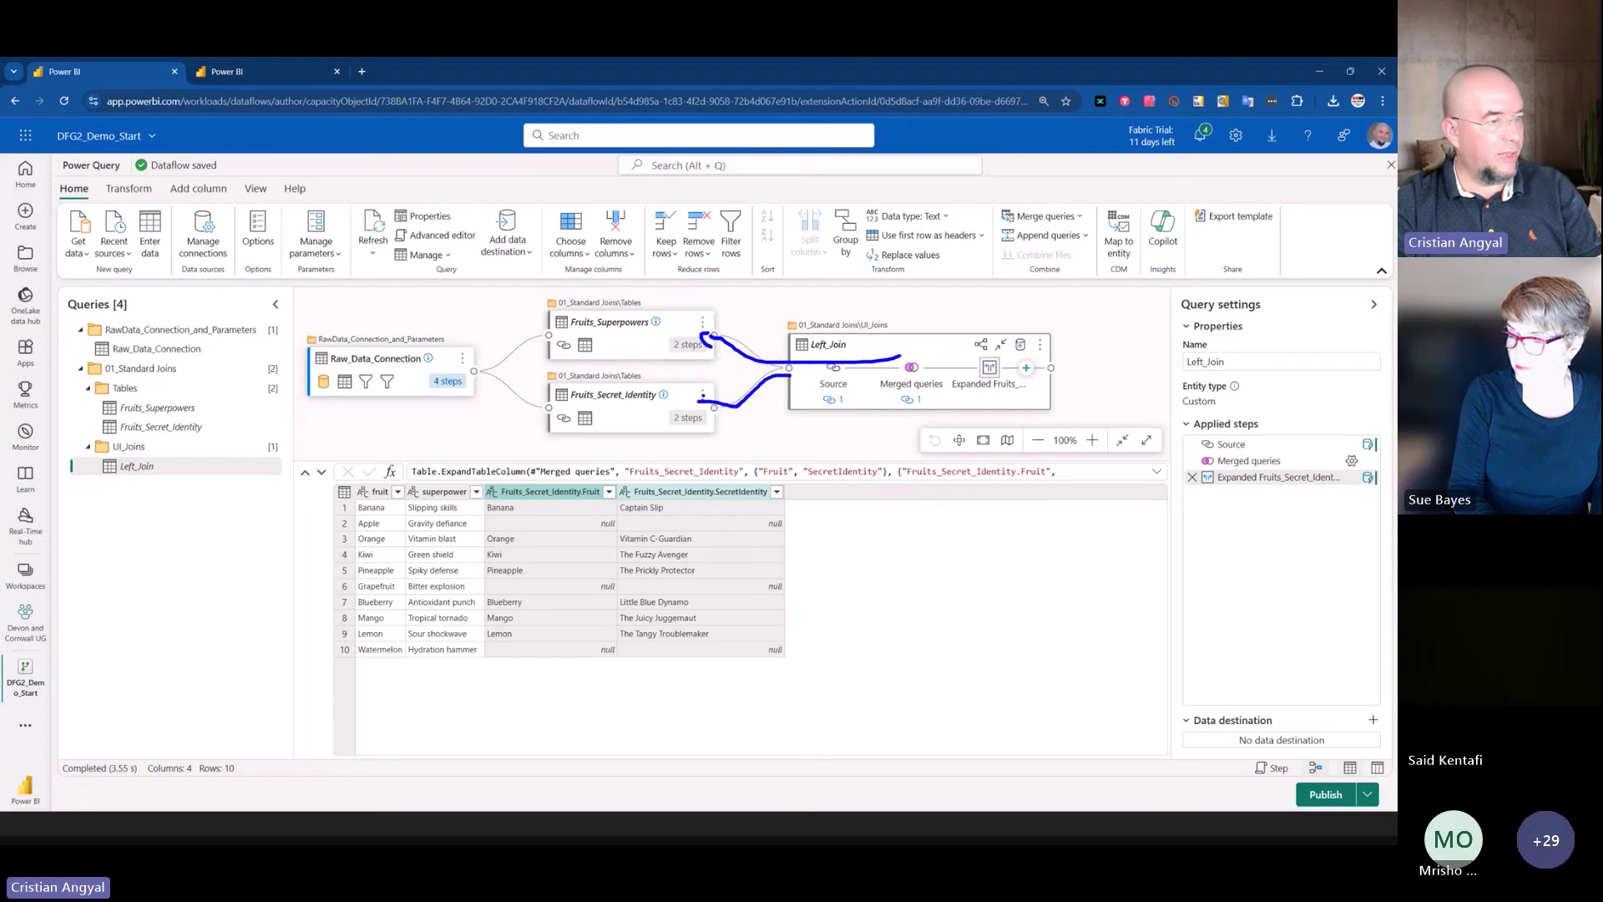
pyautogui.click(680, 522)
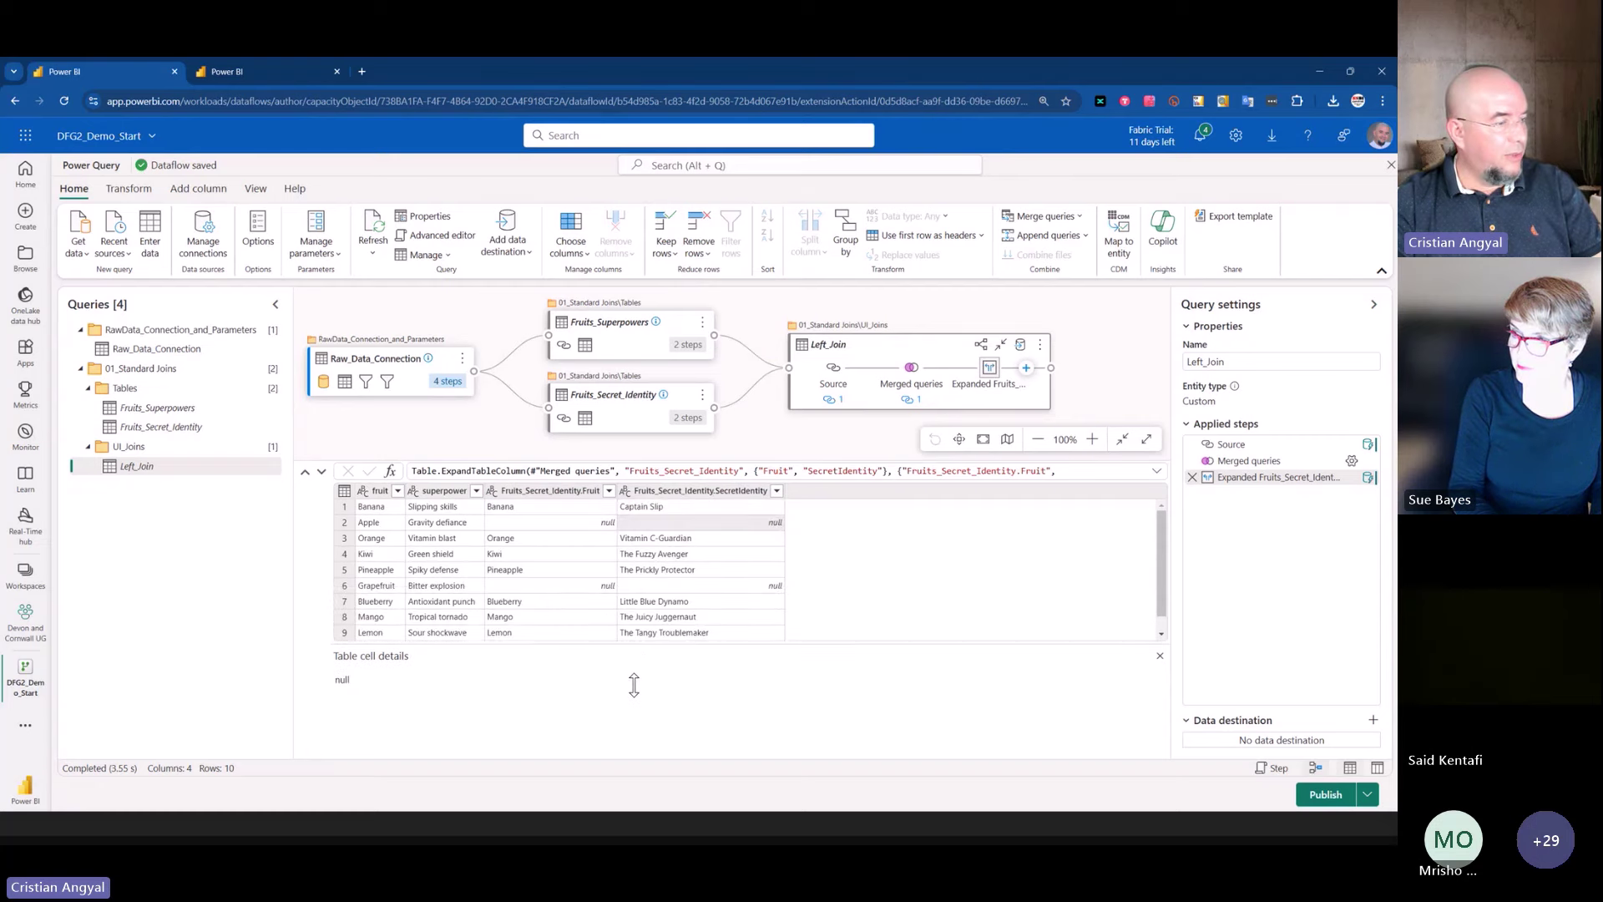
pyautogui.moveTo(635, 685); pyautogui.dragTo(635, 711)
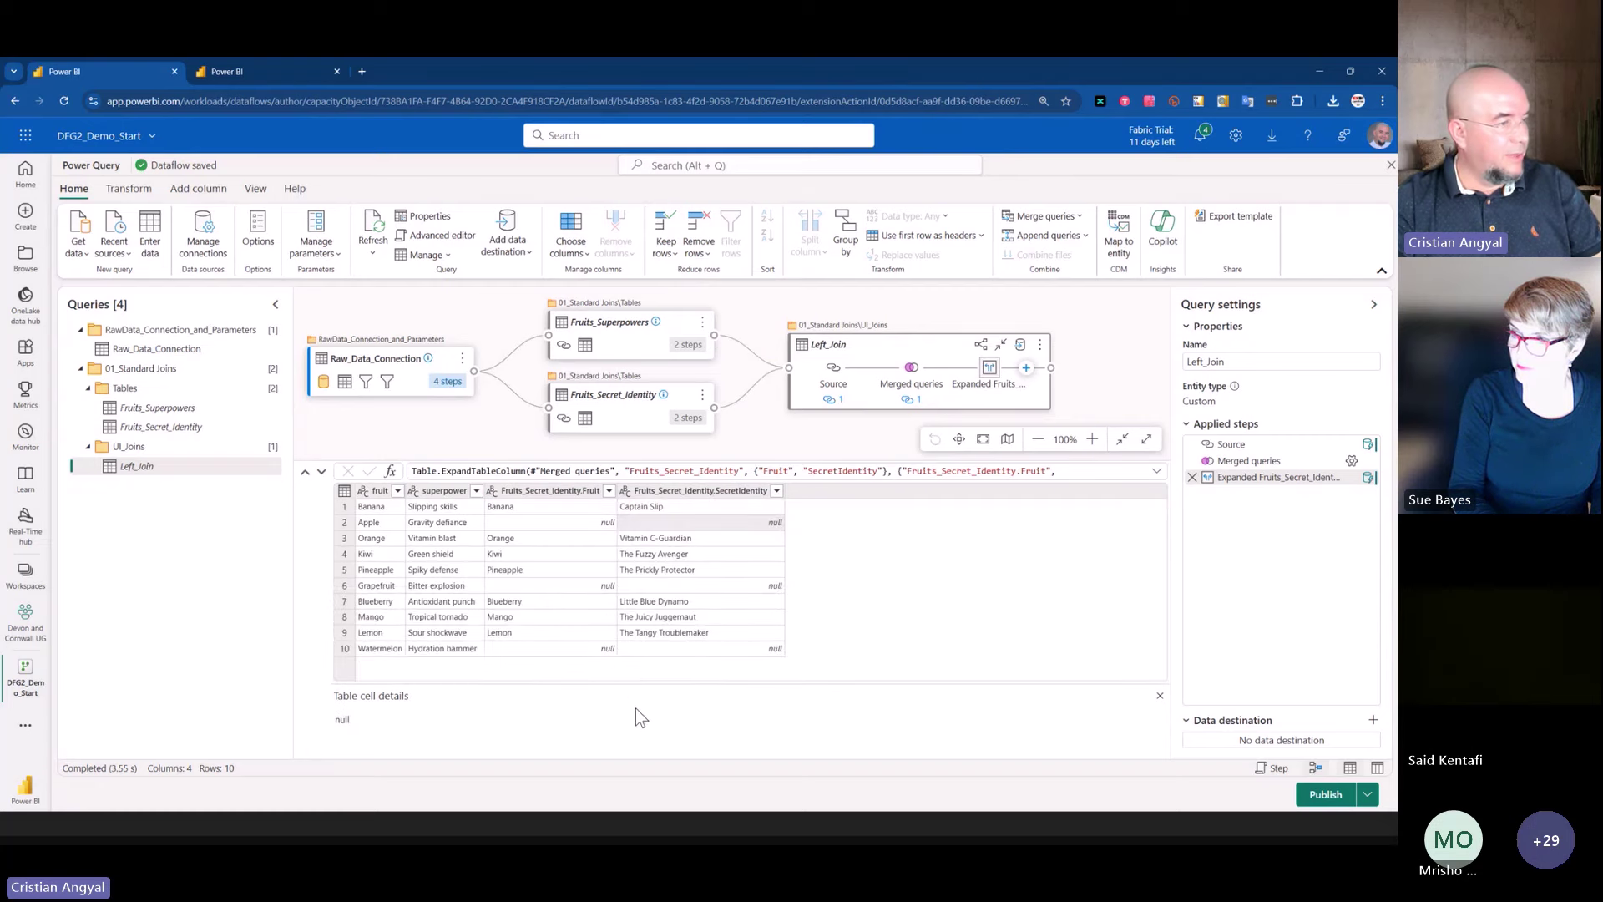
pyautogui.click(1234, 460)
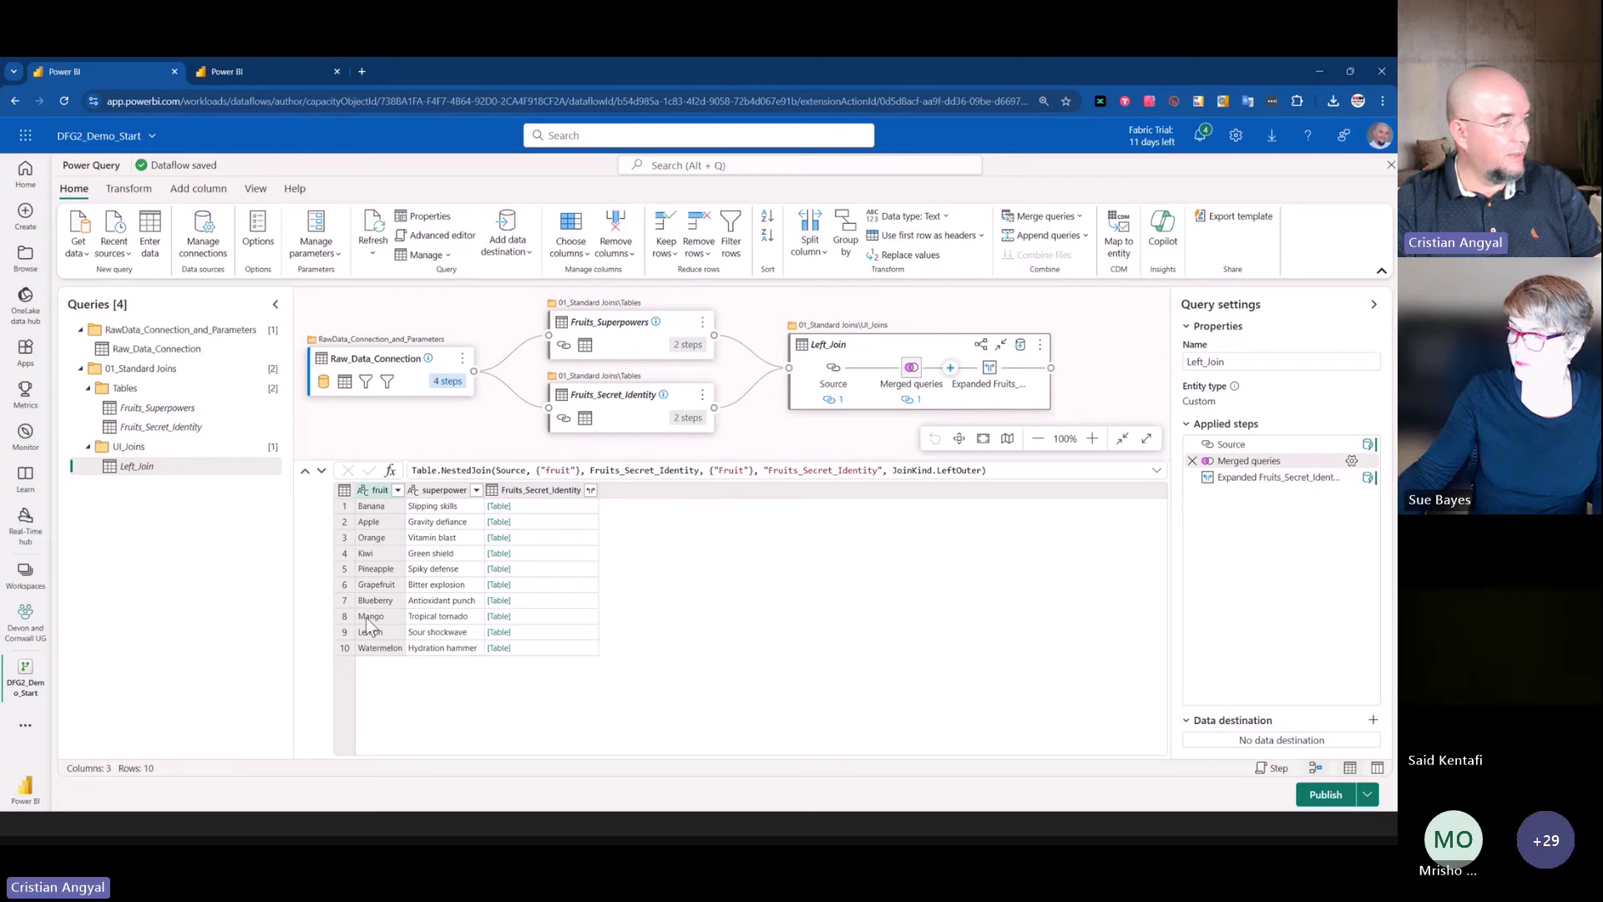
pyautogui.click(1249, 478)
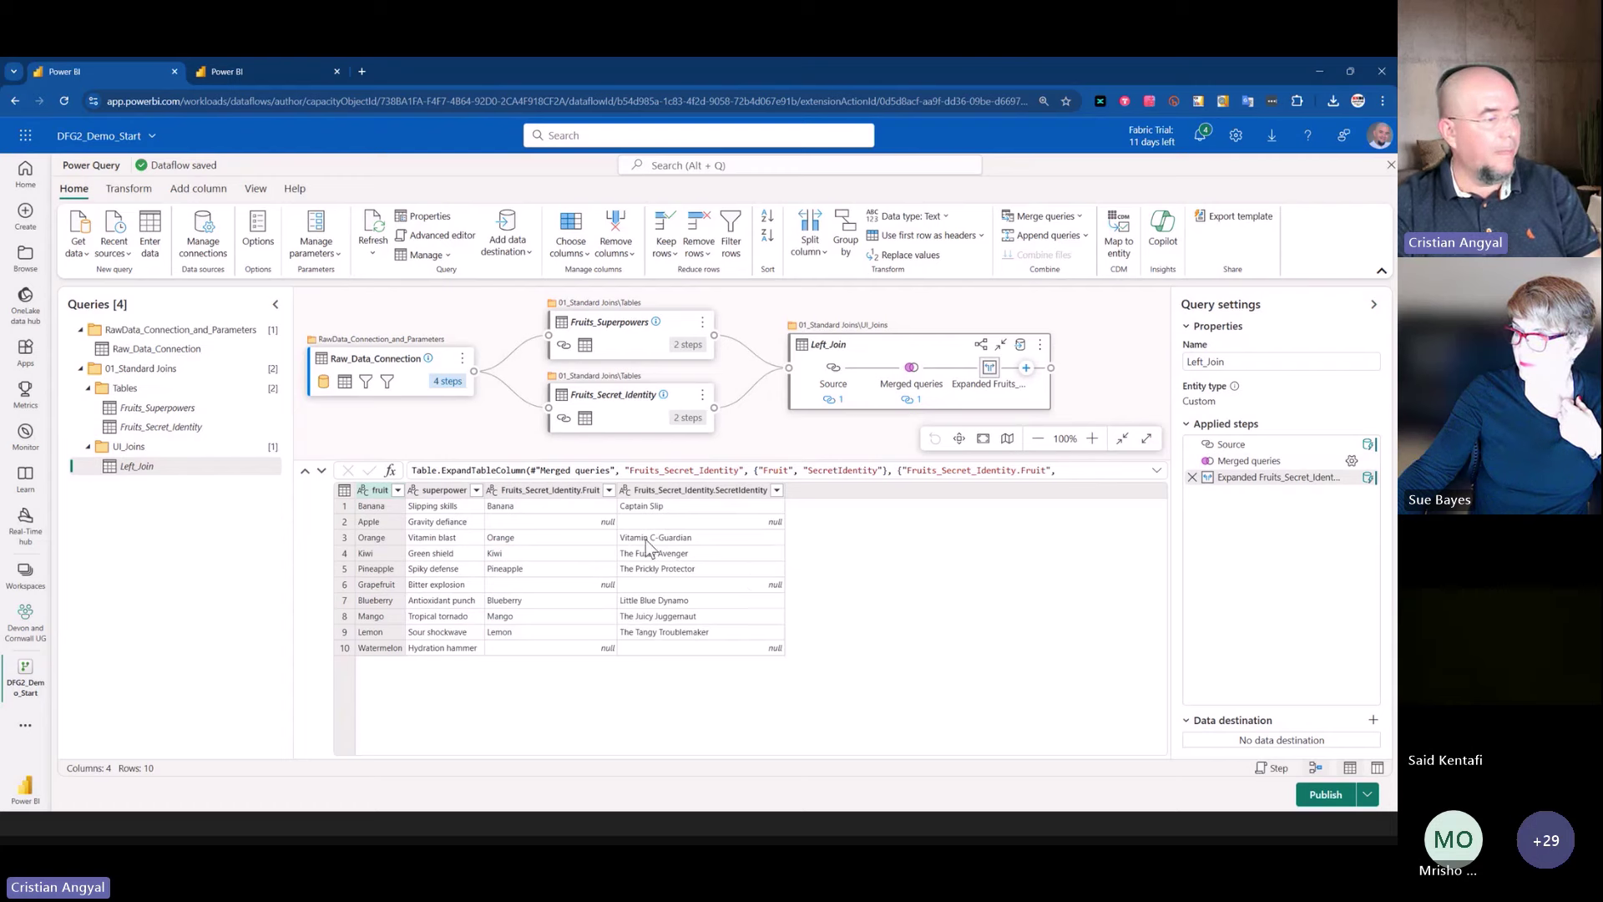
pyautogui.click(622, 521)
pyautogui.click(589, 586)
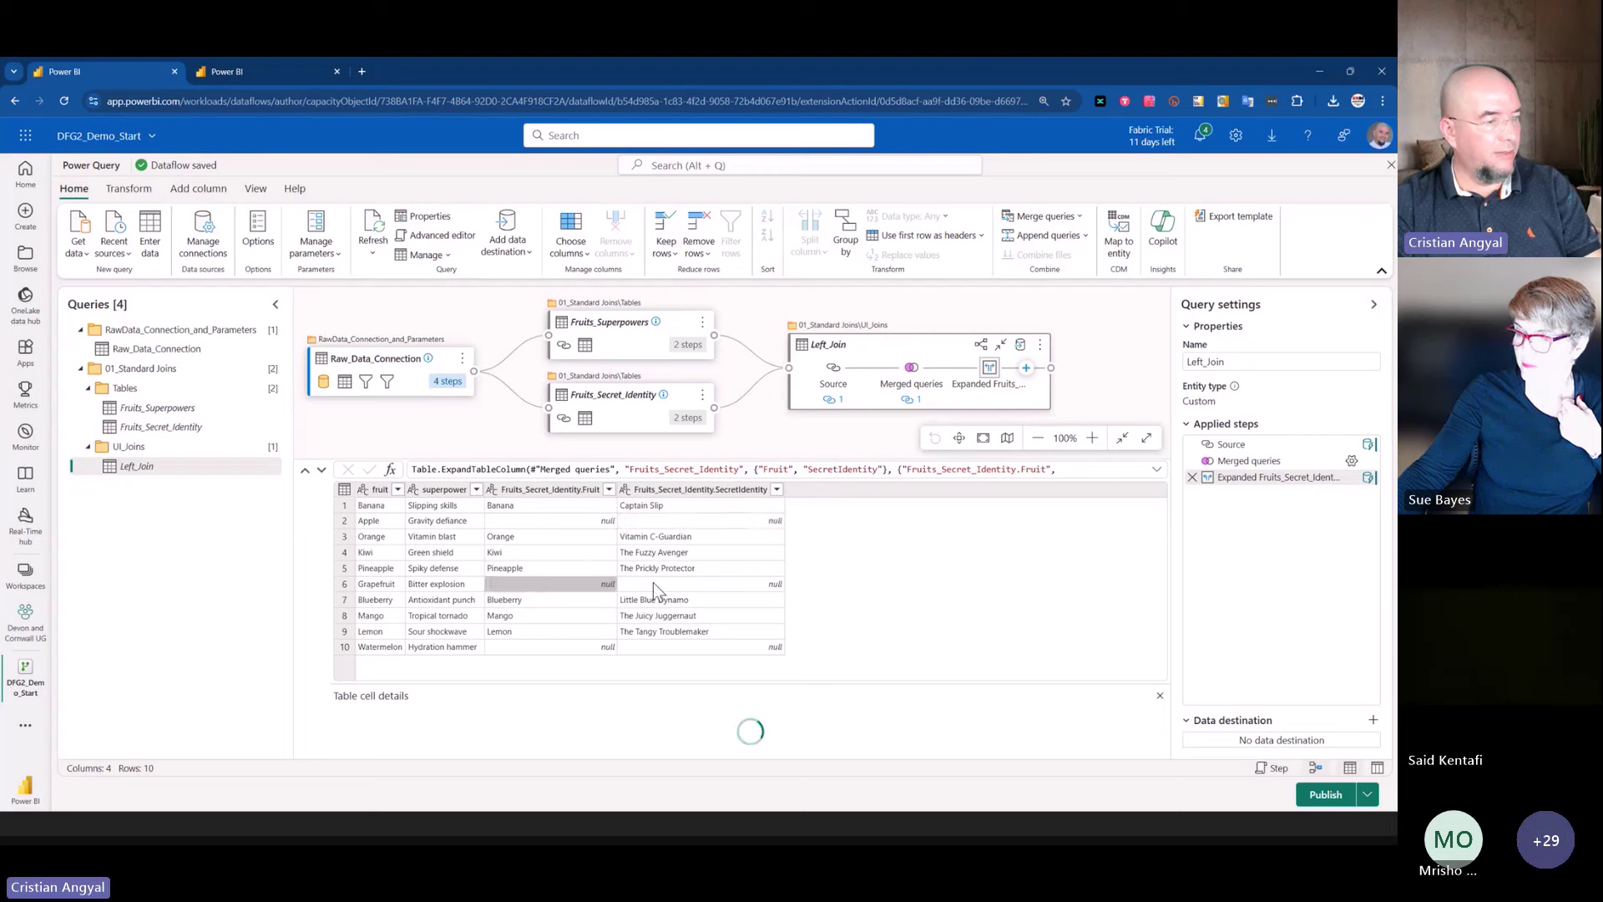
pyautogui.click(653, 583)
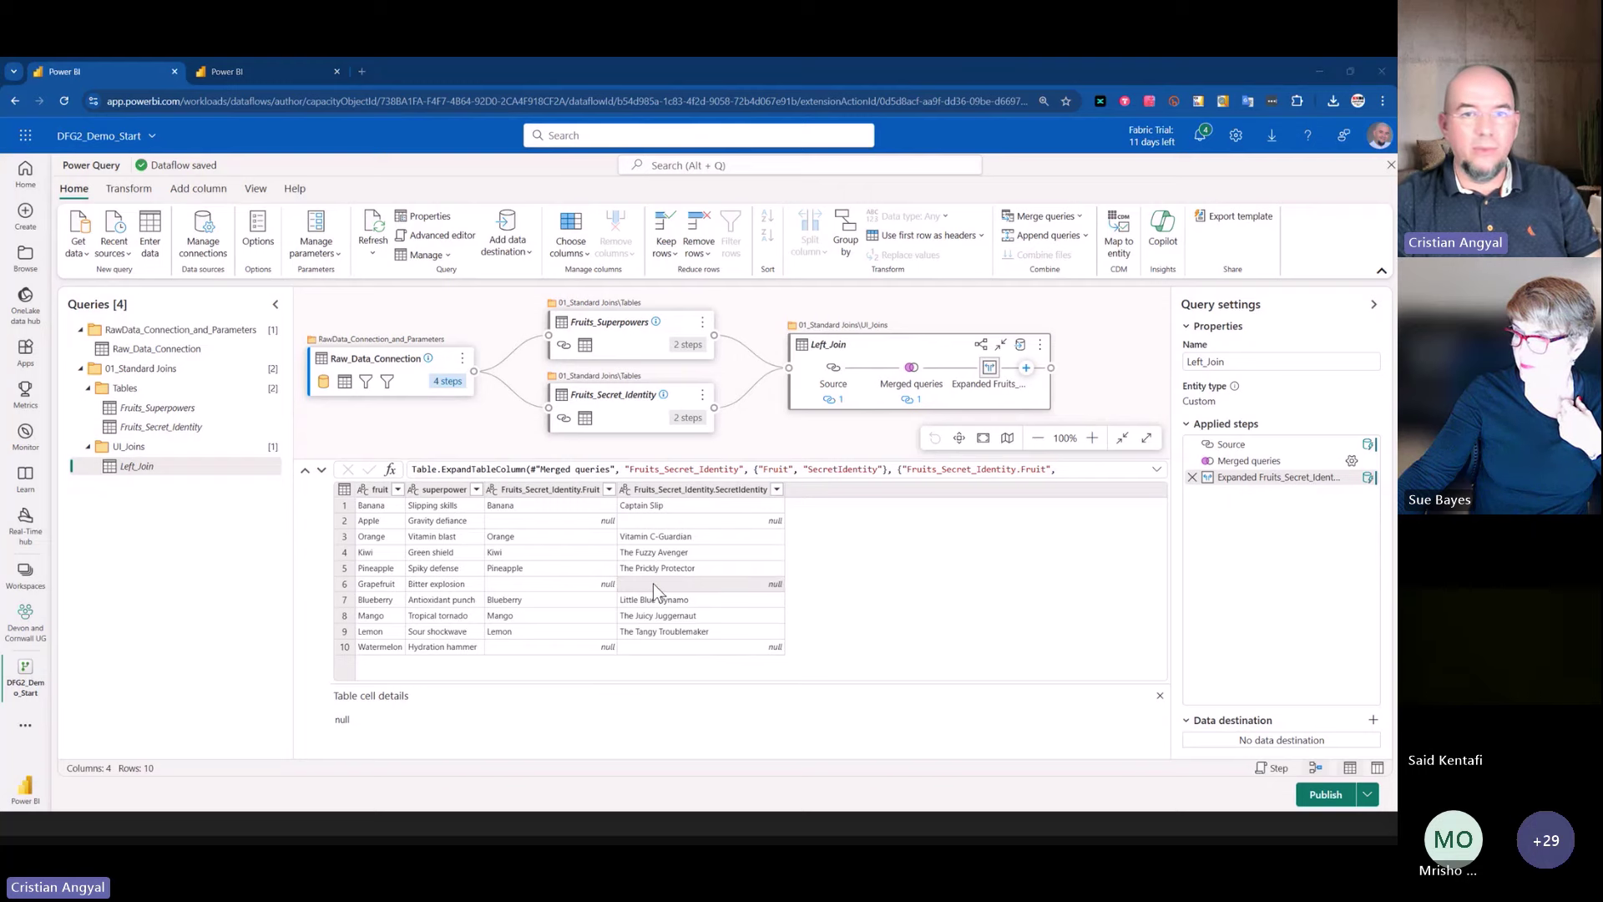
pyautogui.hotkey('alt', 'Tab')
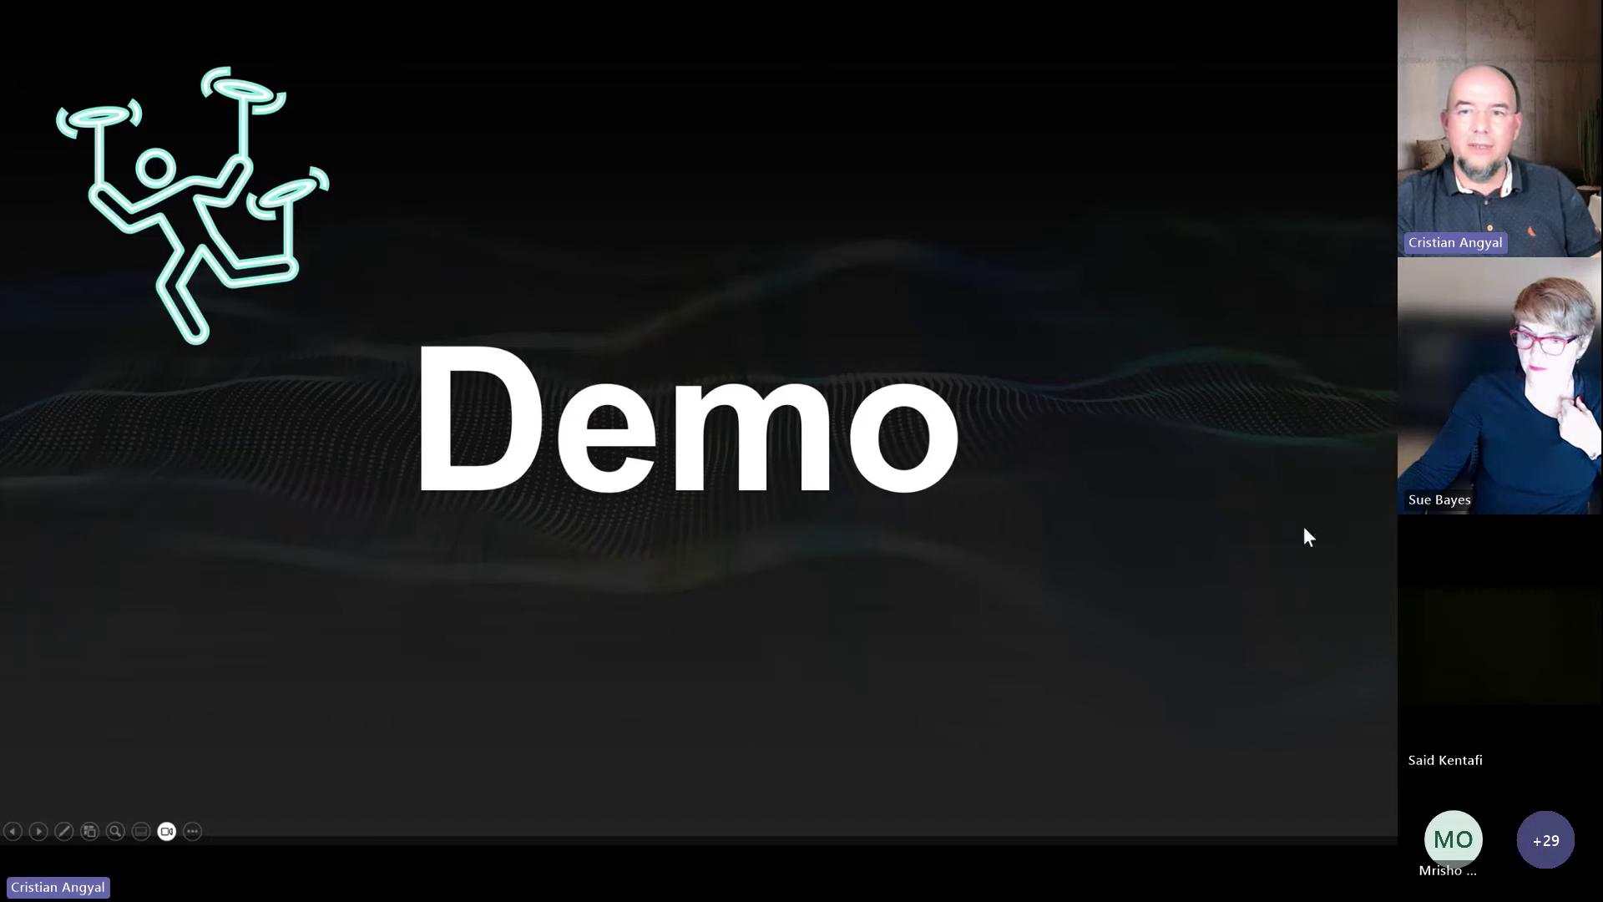
pyautogui.press('Right')
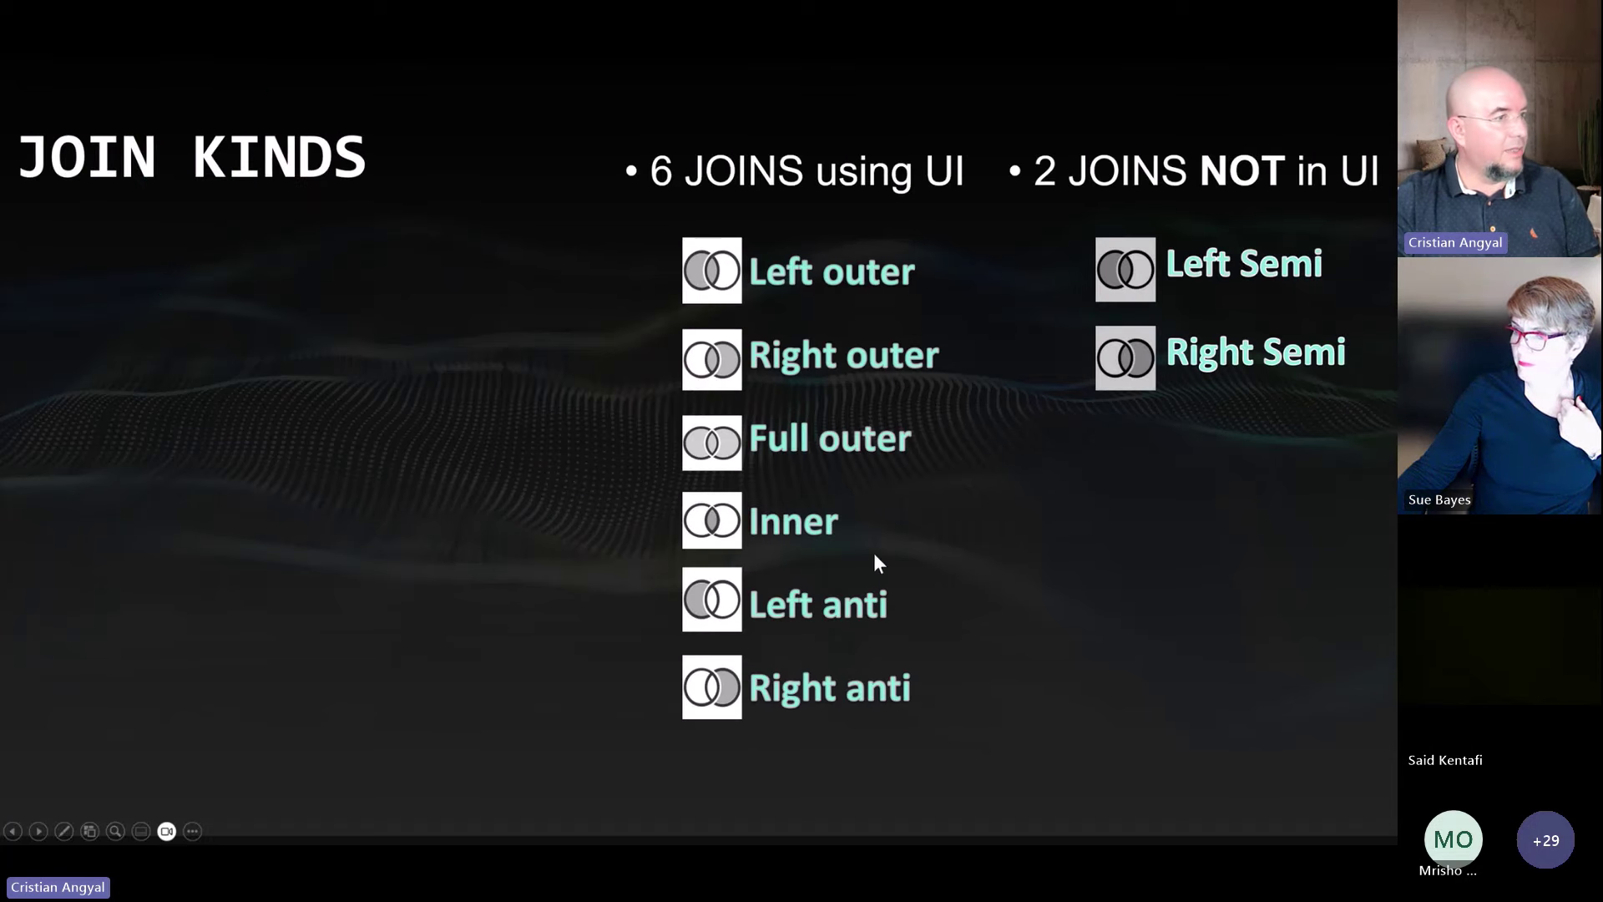
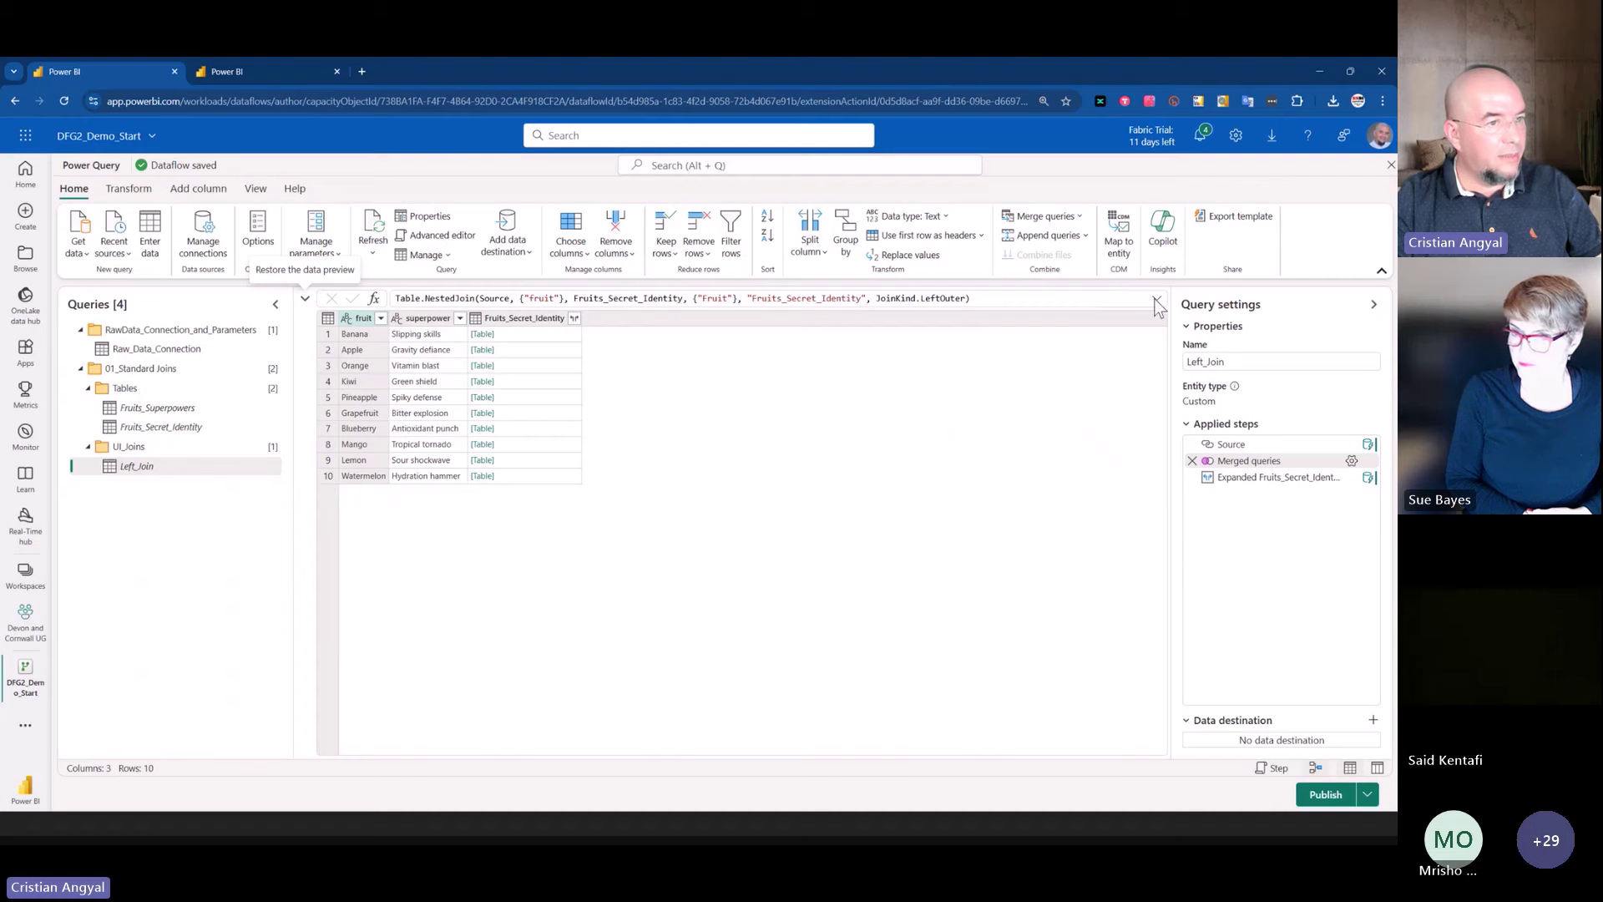
# - Enlarge the formula bar and examine the Table.NestedJoin function in the Merged queries step
pyautogui.click(1156, 298)
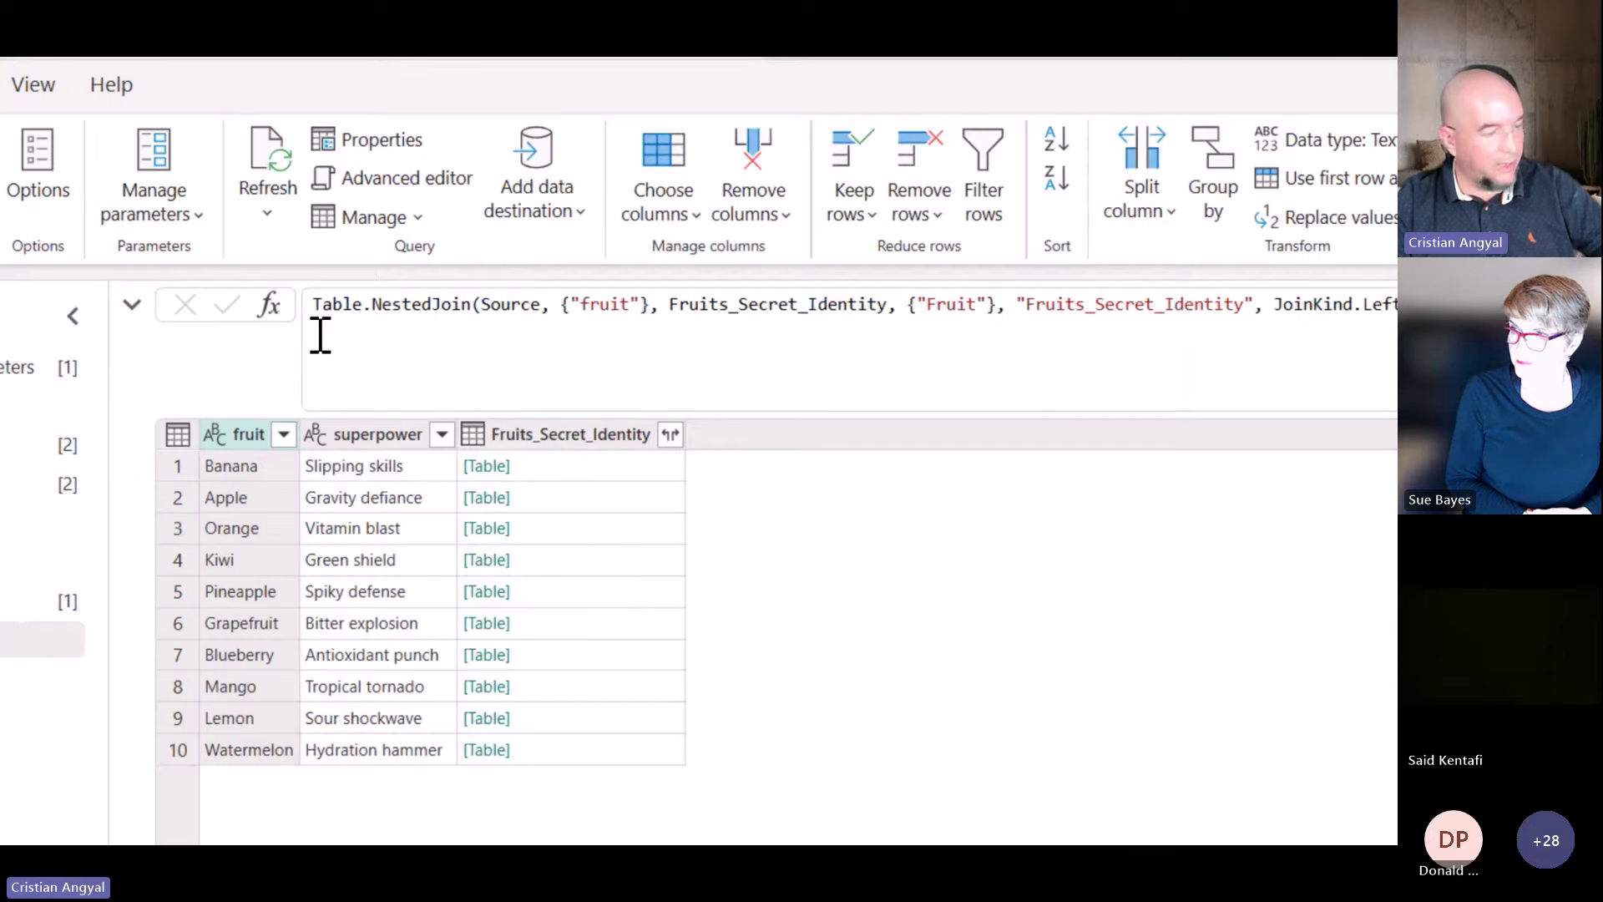
pyautogui.moveTo(285, 278)
pyautogui.mouseDown()
pyautogui.moveTo(493, 333)
pyautogui.moveTo(528, 399)
pyautogui.mouseUp()
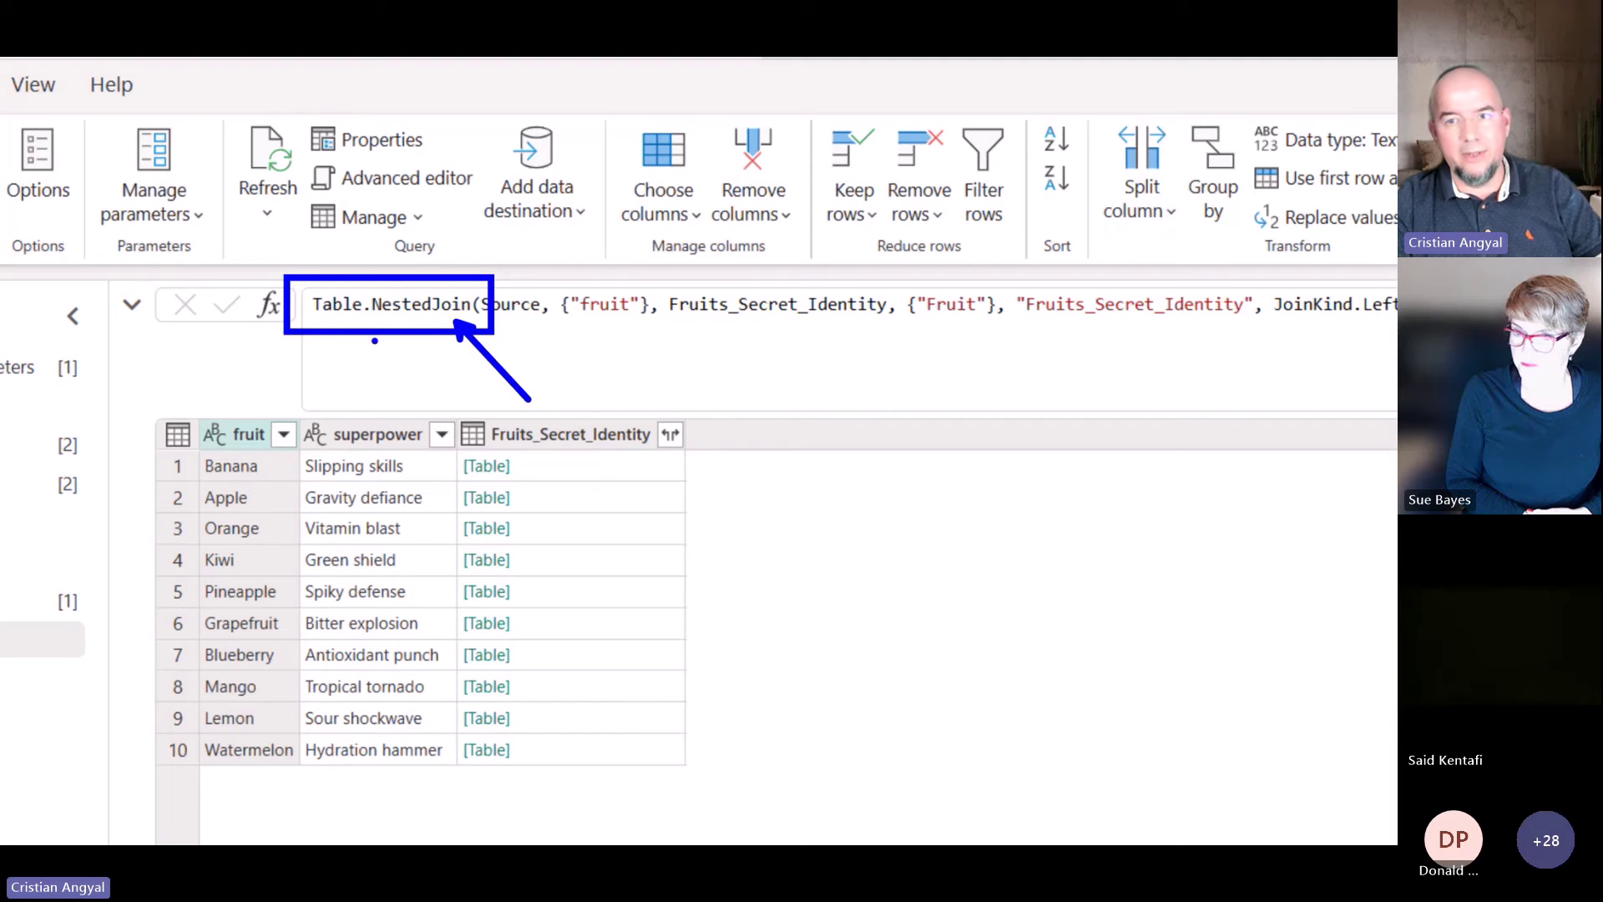
pyautogui.press('Escape')
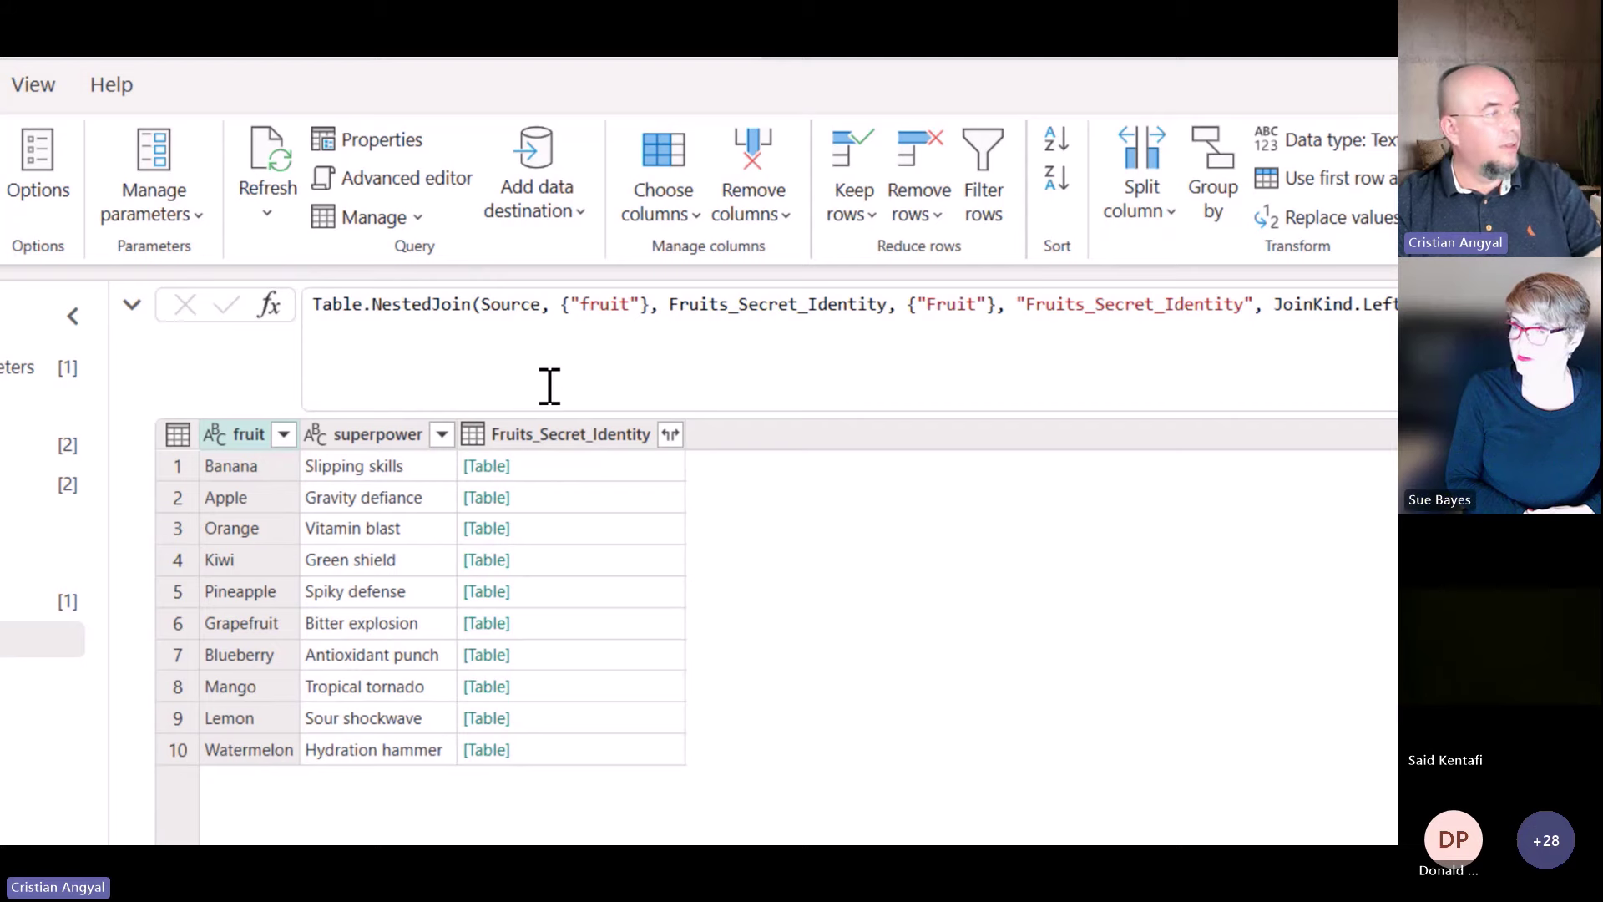
pyautogui.press('Escape')
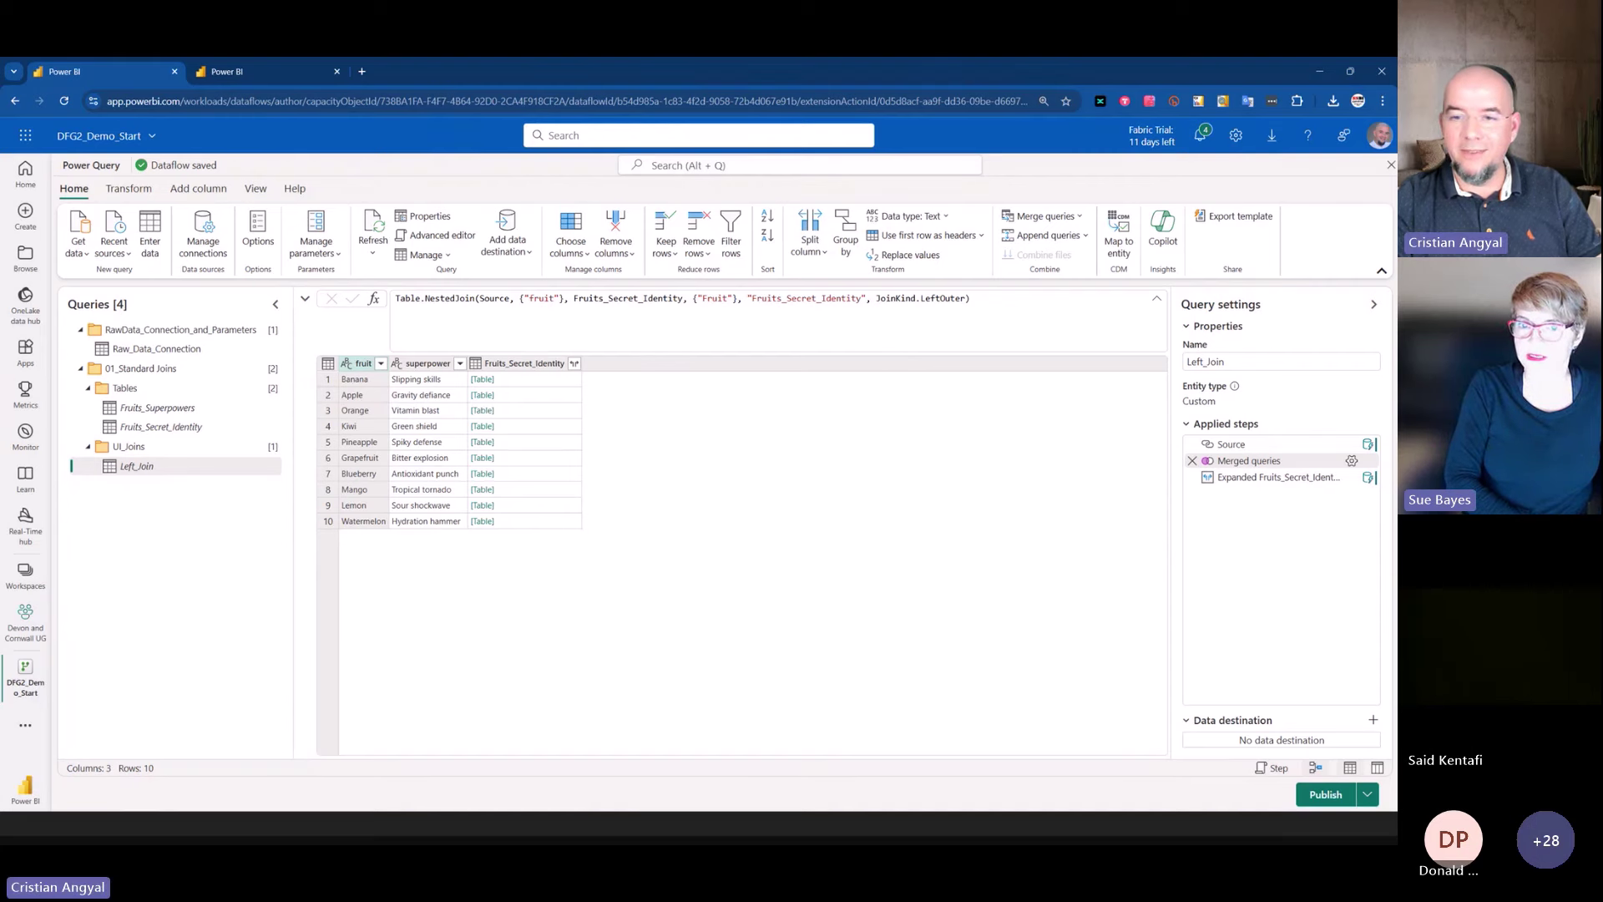
pyautogui.hotkey('alt', 'Tab')
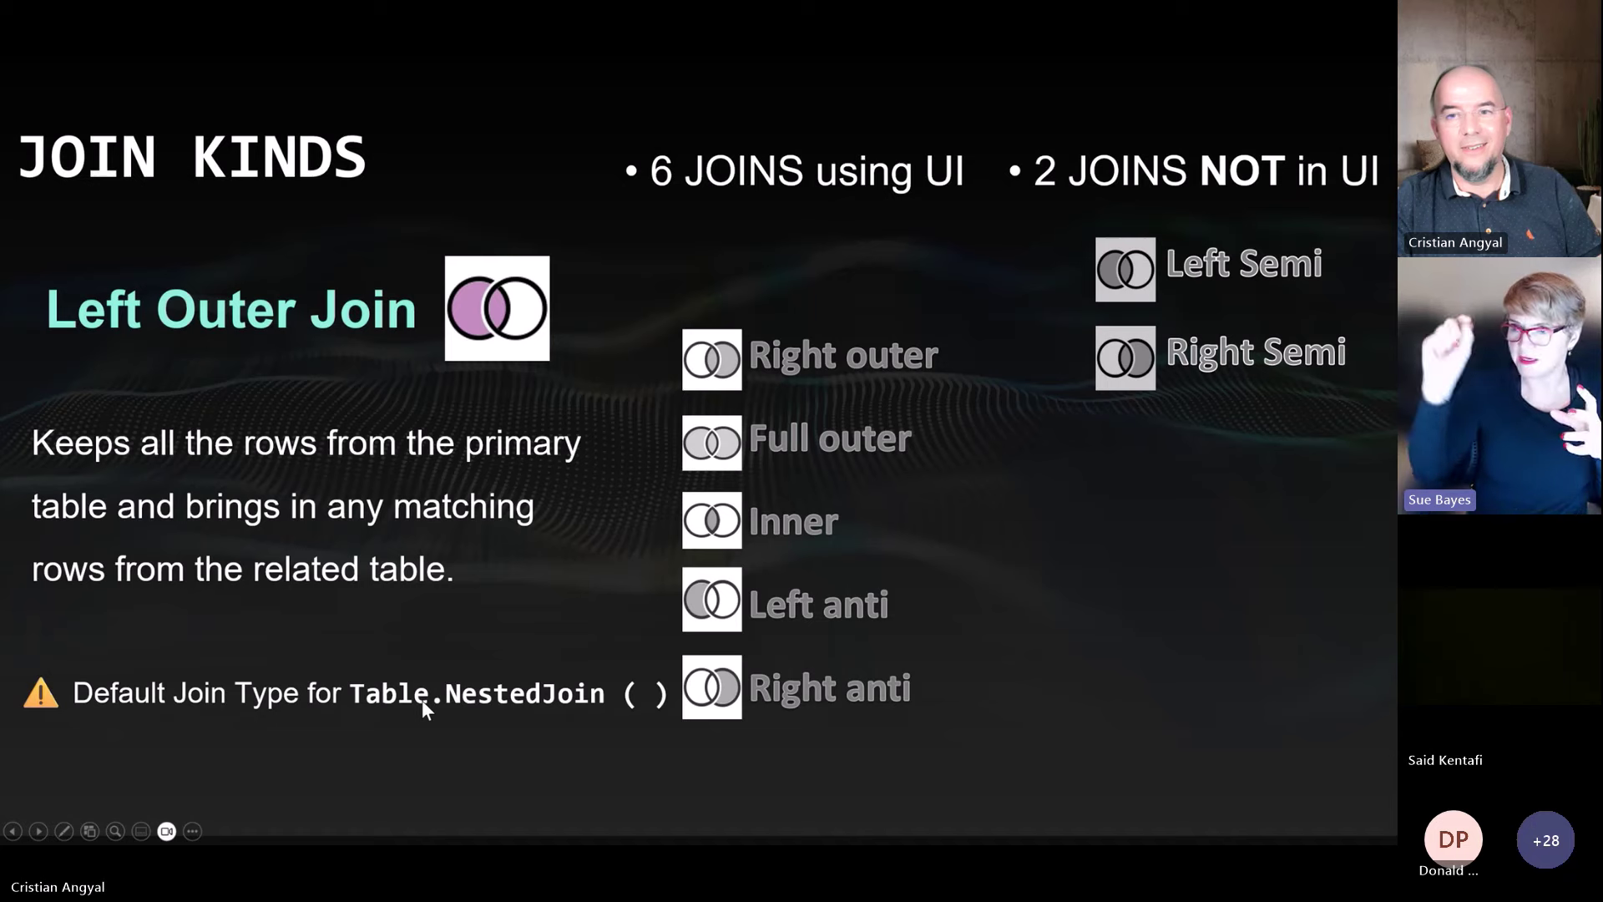
pyautogui.hotkey('alt', 'Tab')
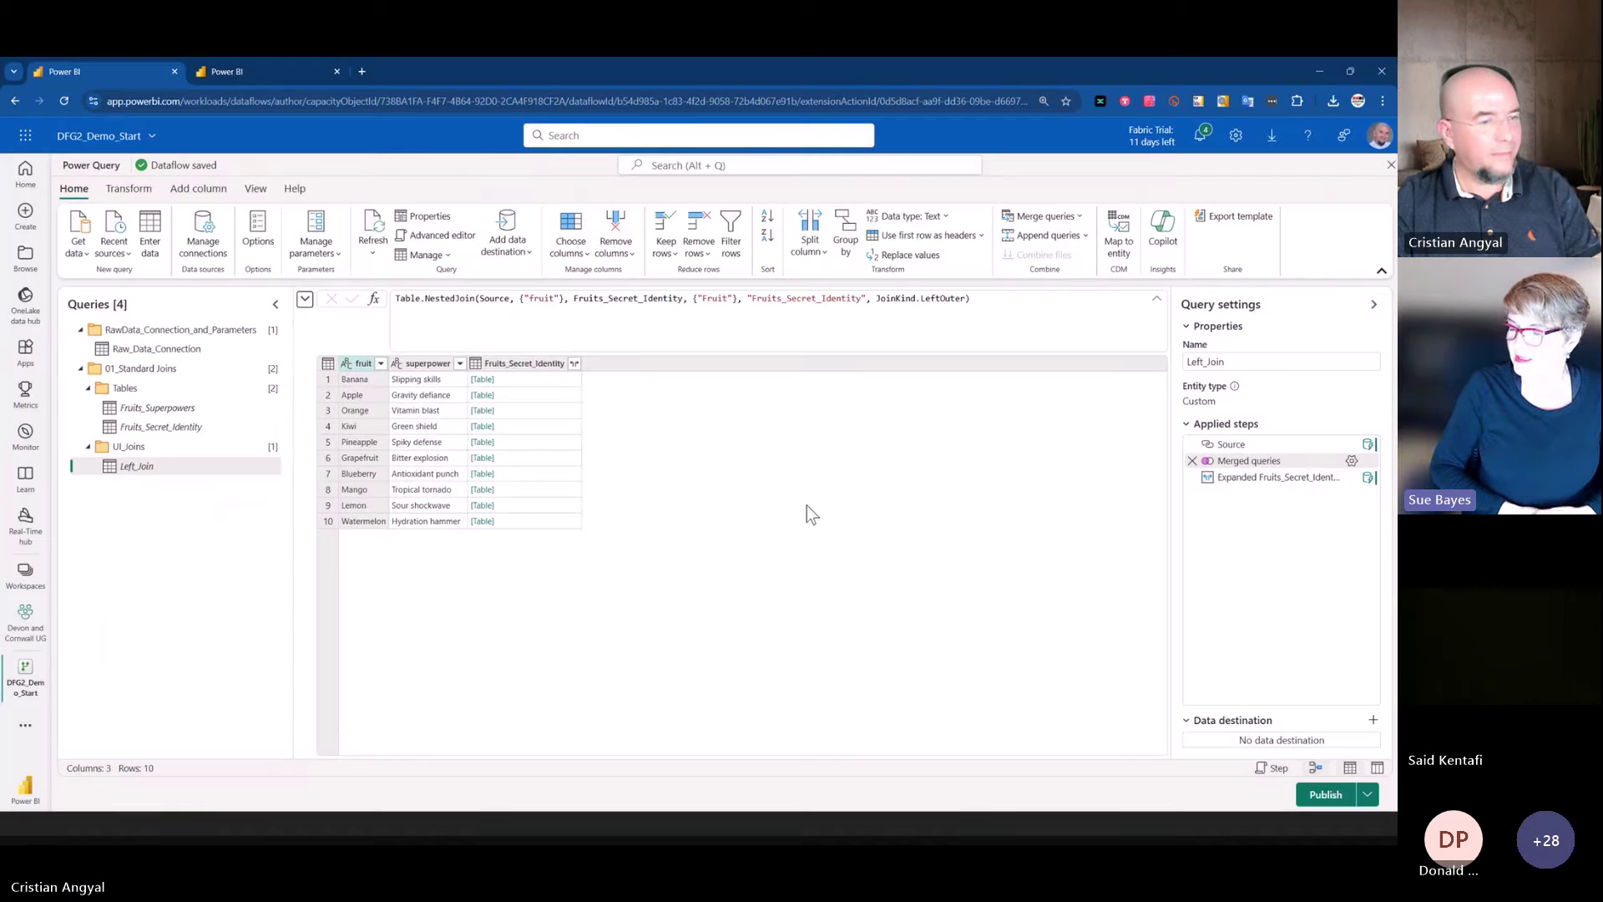
# - Open the settings of the Merged queries step and examine the suggested column-pair mappings for the merge
pyautogui.rightClick(1249, 460)
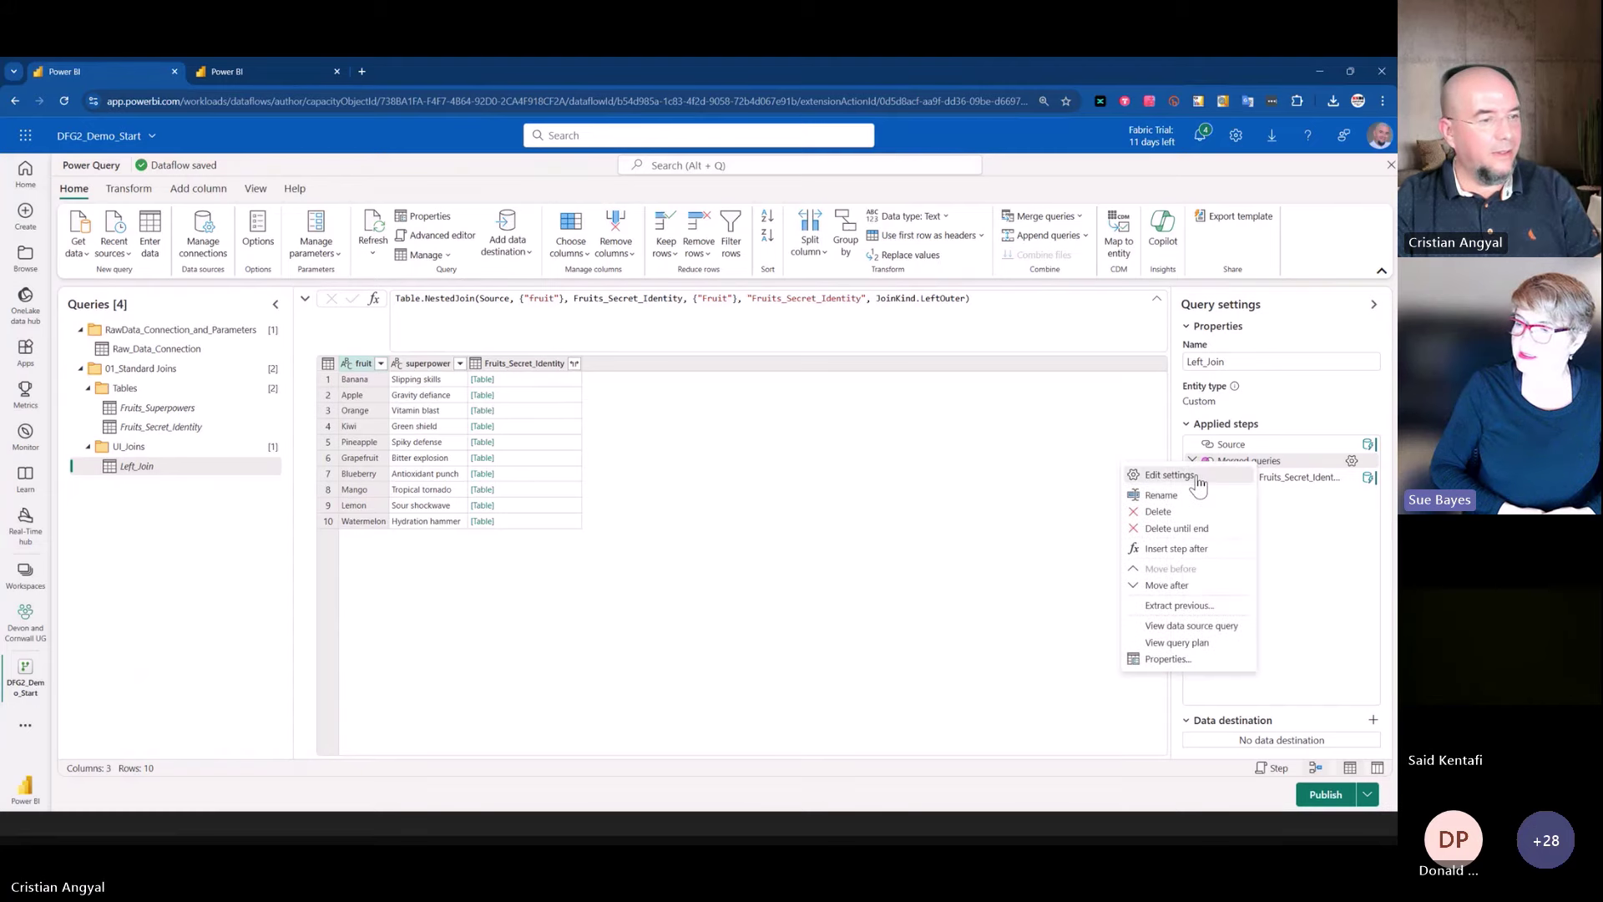
pyautogui.click(1164, 470)
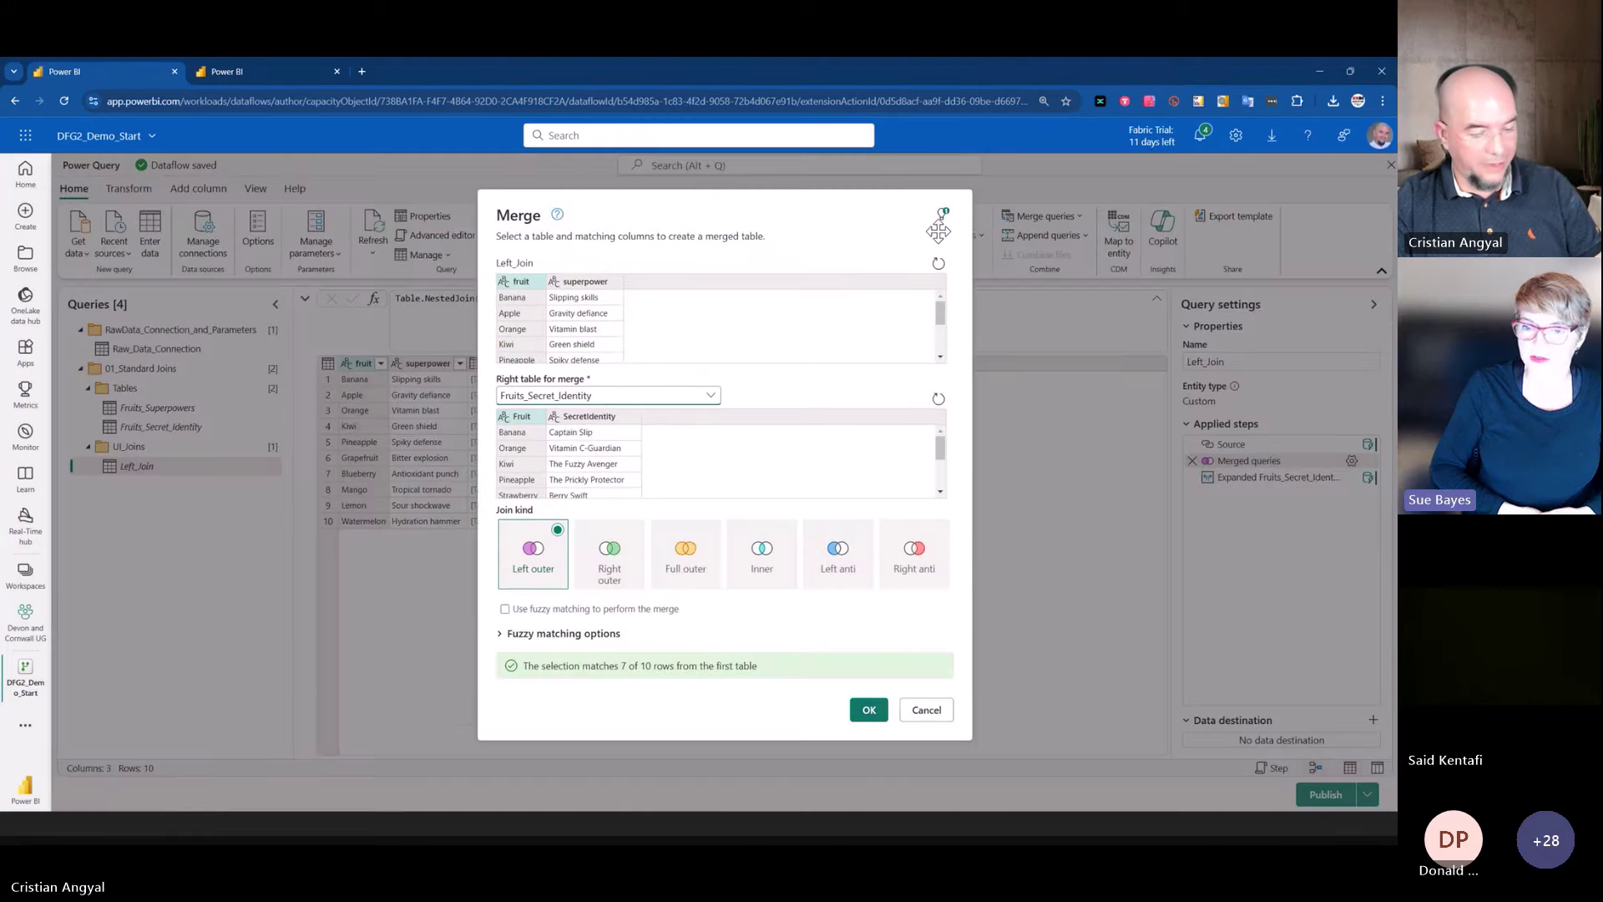
pyautogui.moveTo(909, 191); pyautogui.dragTo(1056, 321)
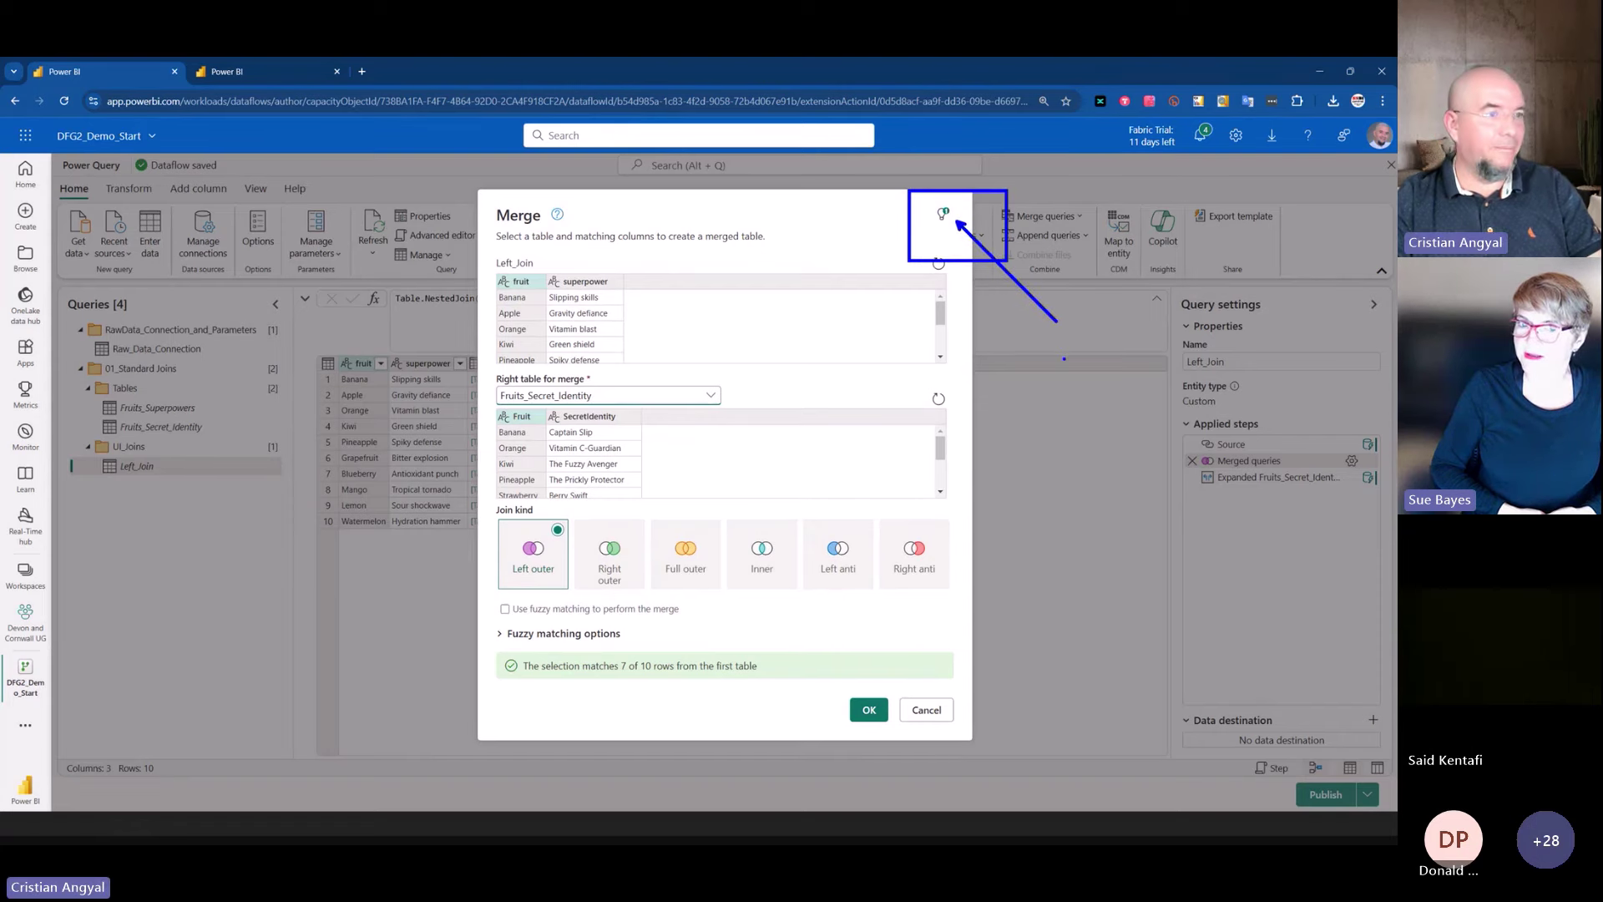
pyautogui.click(945, 220)
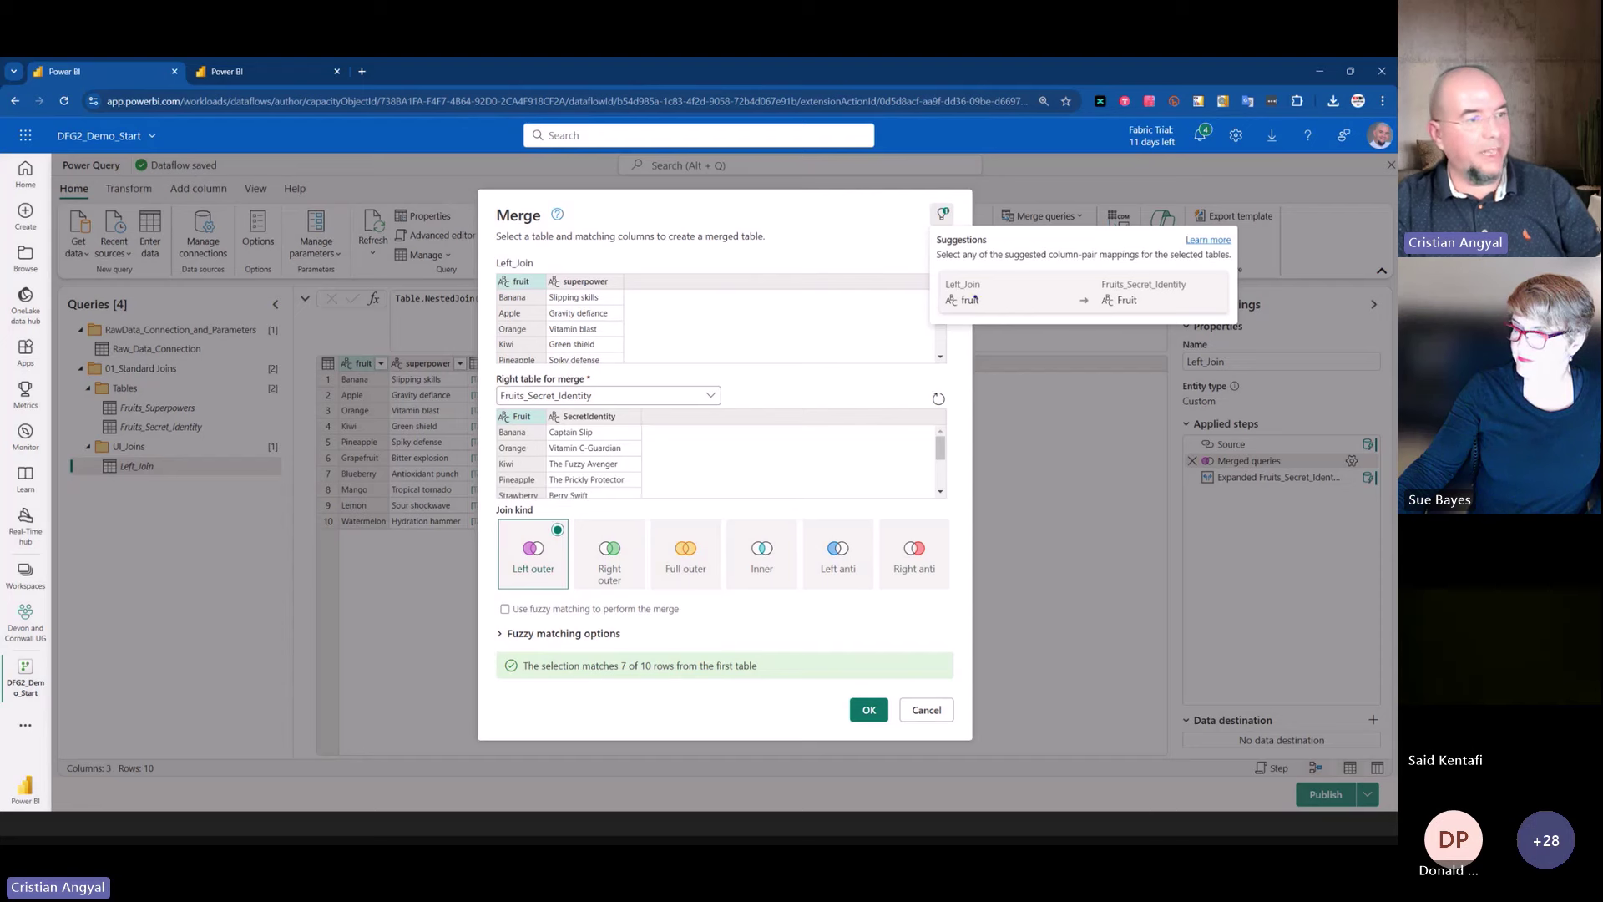
pyautogui.moveTo(935, 269); pyautogui.dragTo(1214, 346)
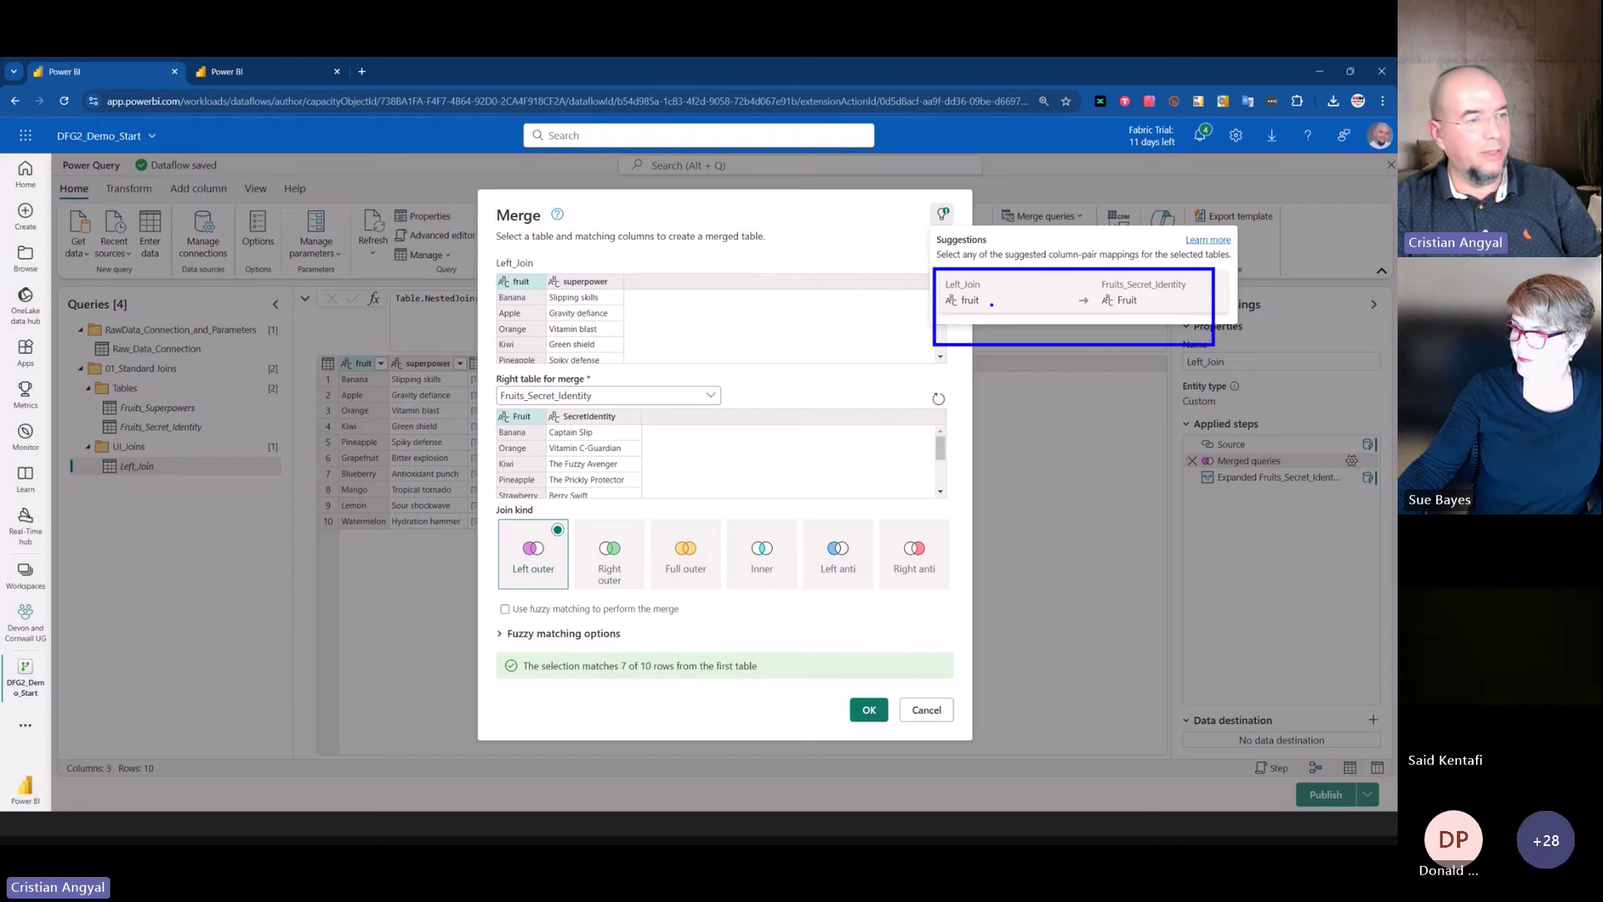
pyautogui.moveTo(992, 304); pyautogui.dragTo(969, 326)
pyautogui.moveTo(1150, 301); pyautogui.dragTo(1132, 330)
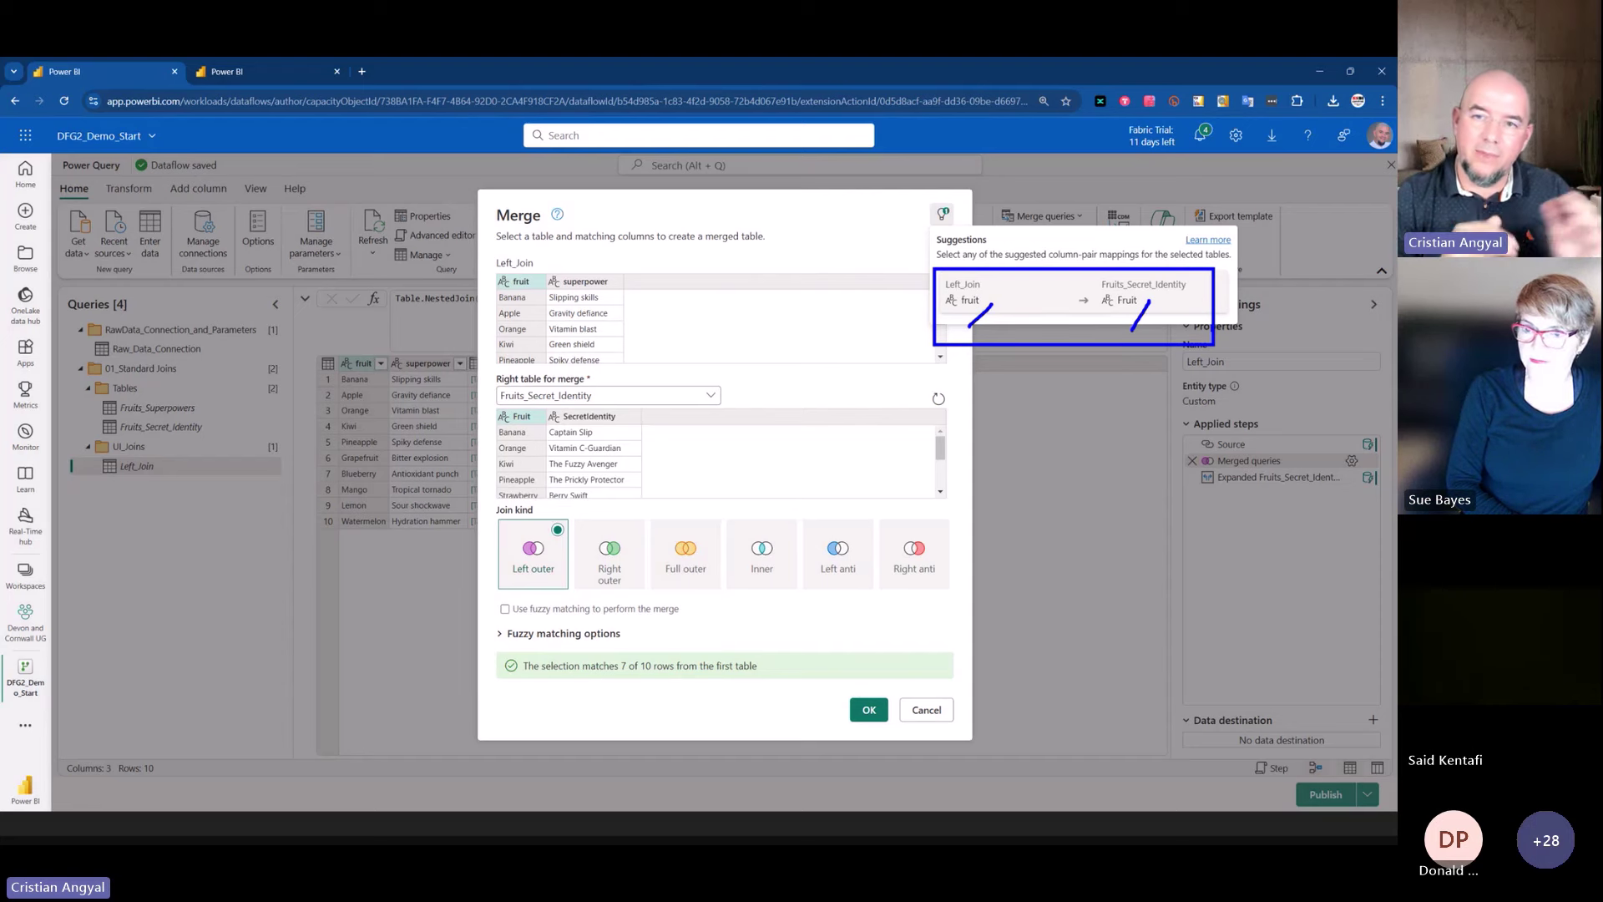
pyautogui.press('Escape')
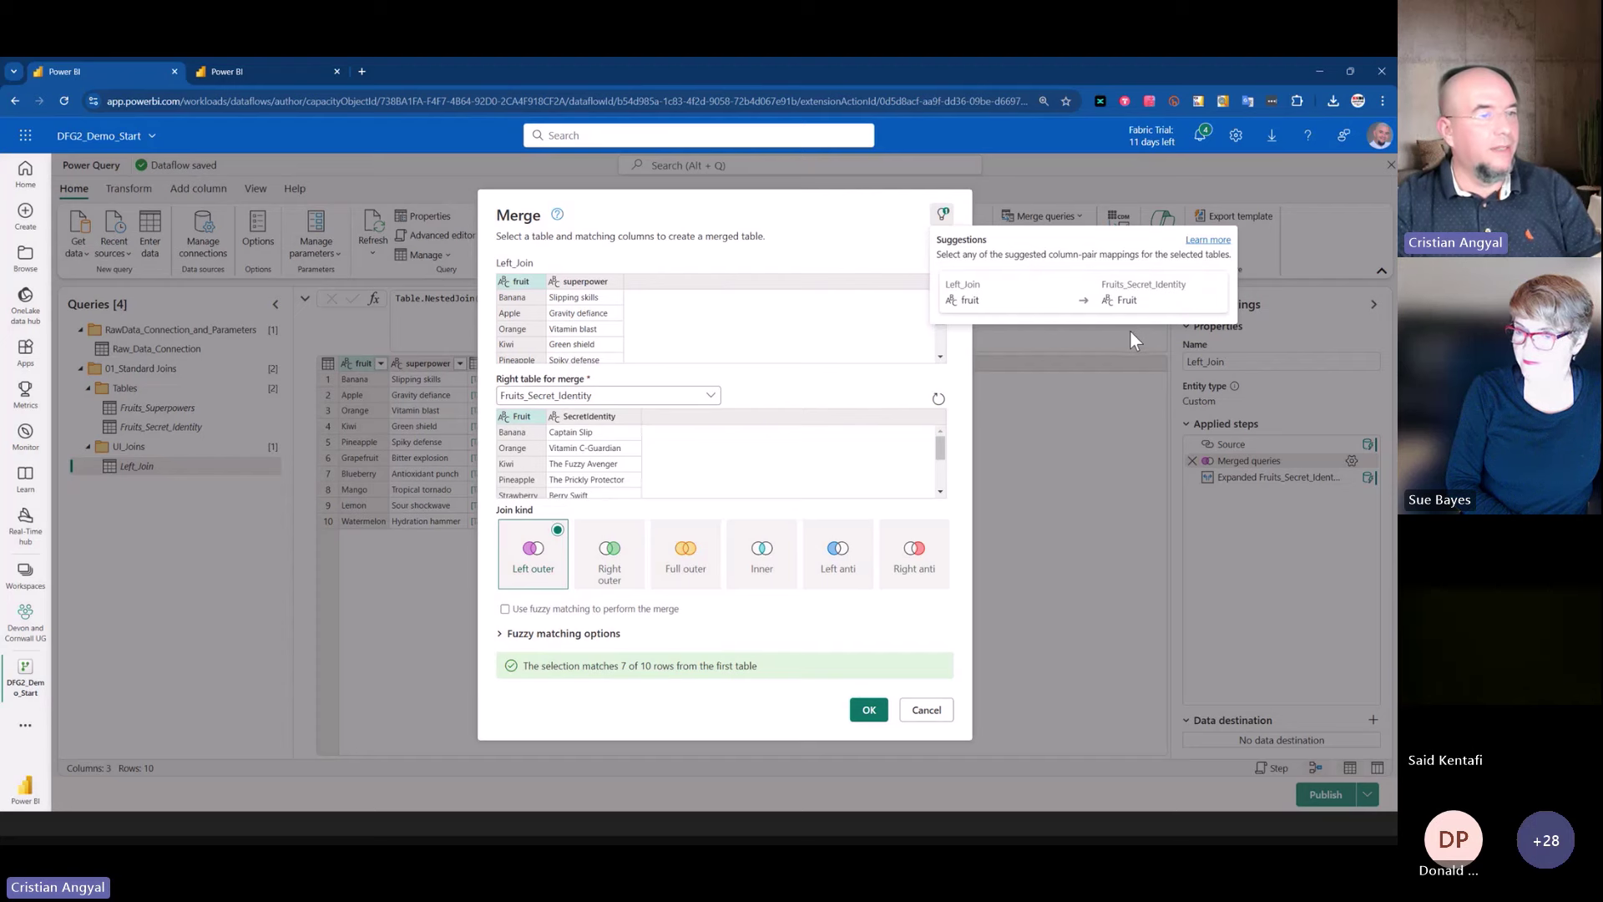
pyautogui.click(1130, 329)
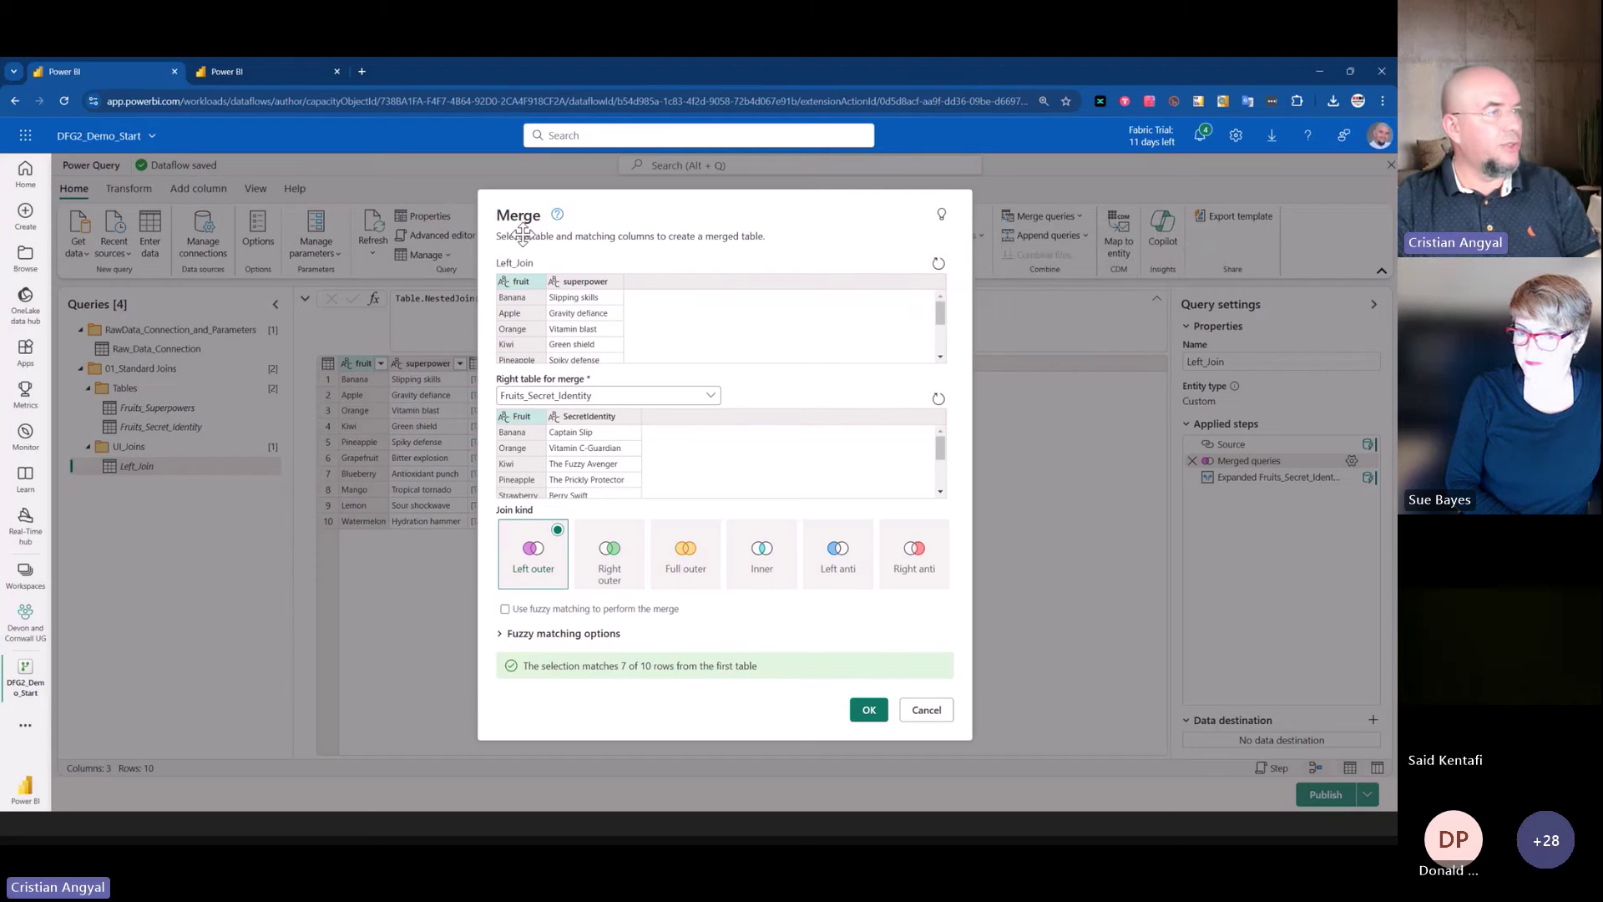
# - Switch to the DFG2_Joins dataflow, expand the Tables and UI_Joins groups in 01_Standard Joins, and view the Left_Join query
pyautogui.click(288, 74)
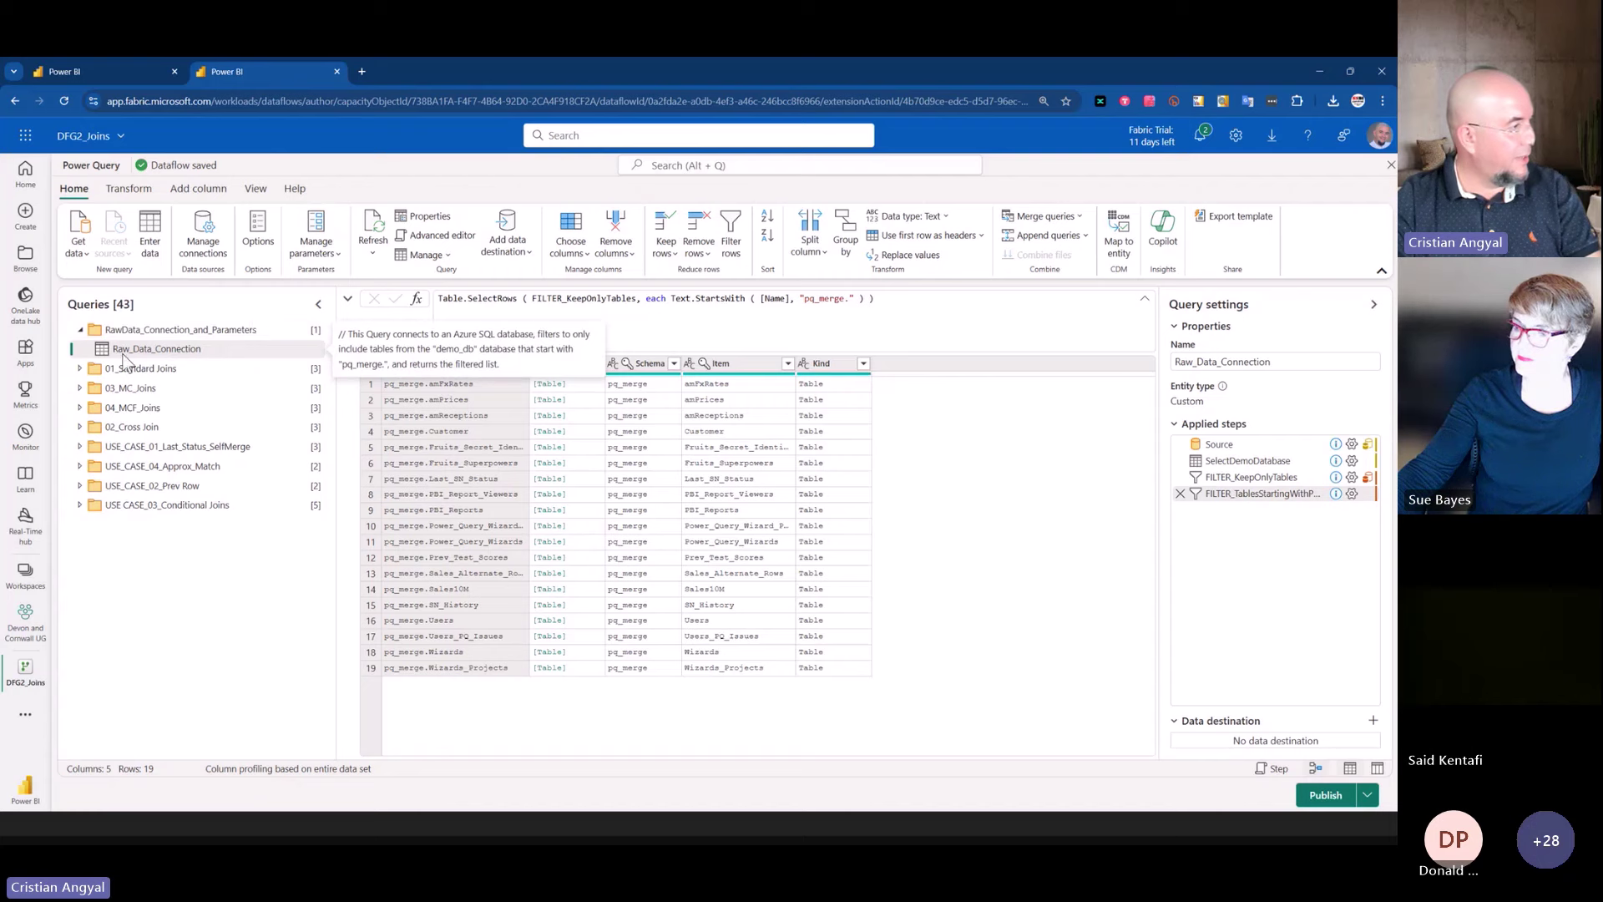
pyautogui.click(81, 369)
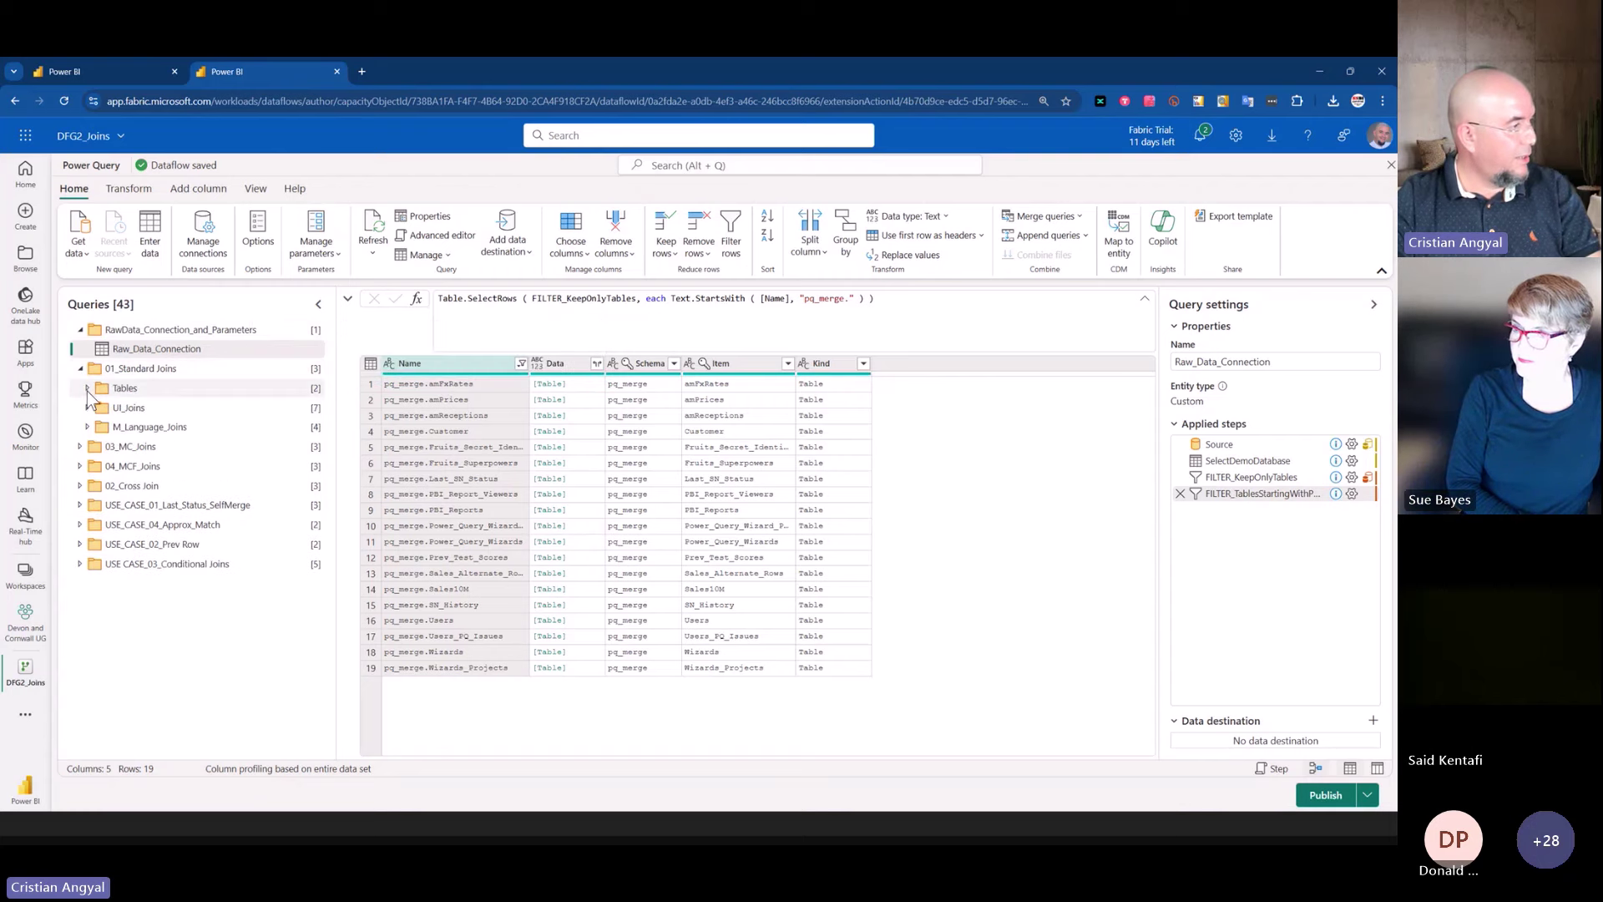
pyautogui.click(86, 388)
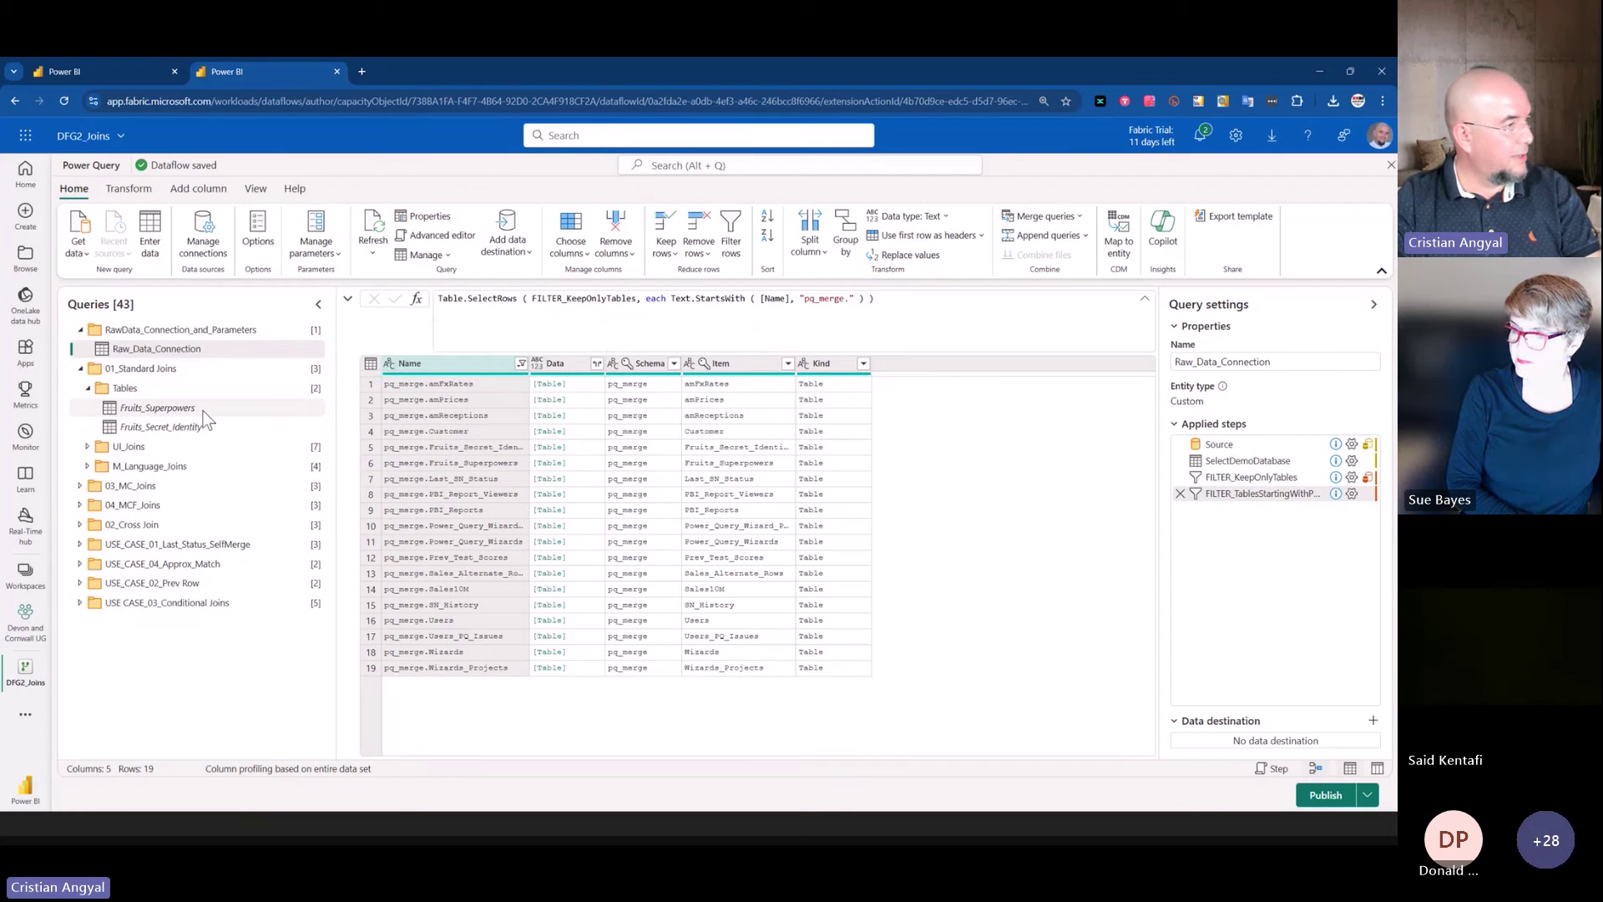
pyautogui.click(204, 409)
pyautogui.click(167, 425)
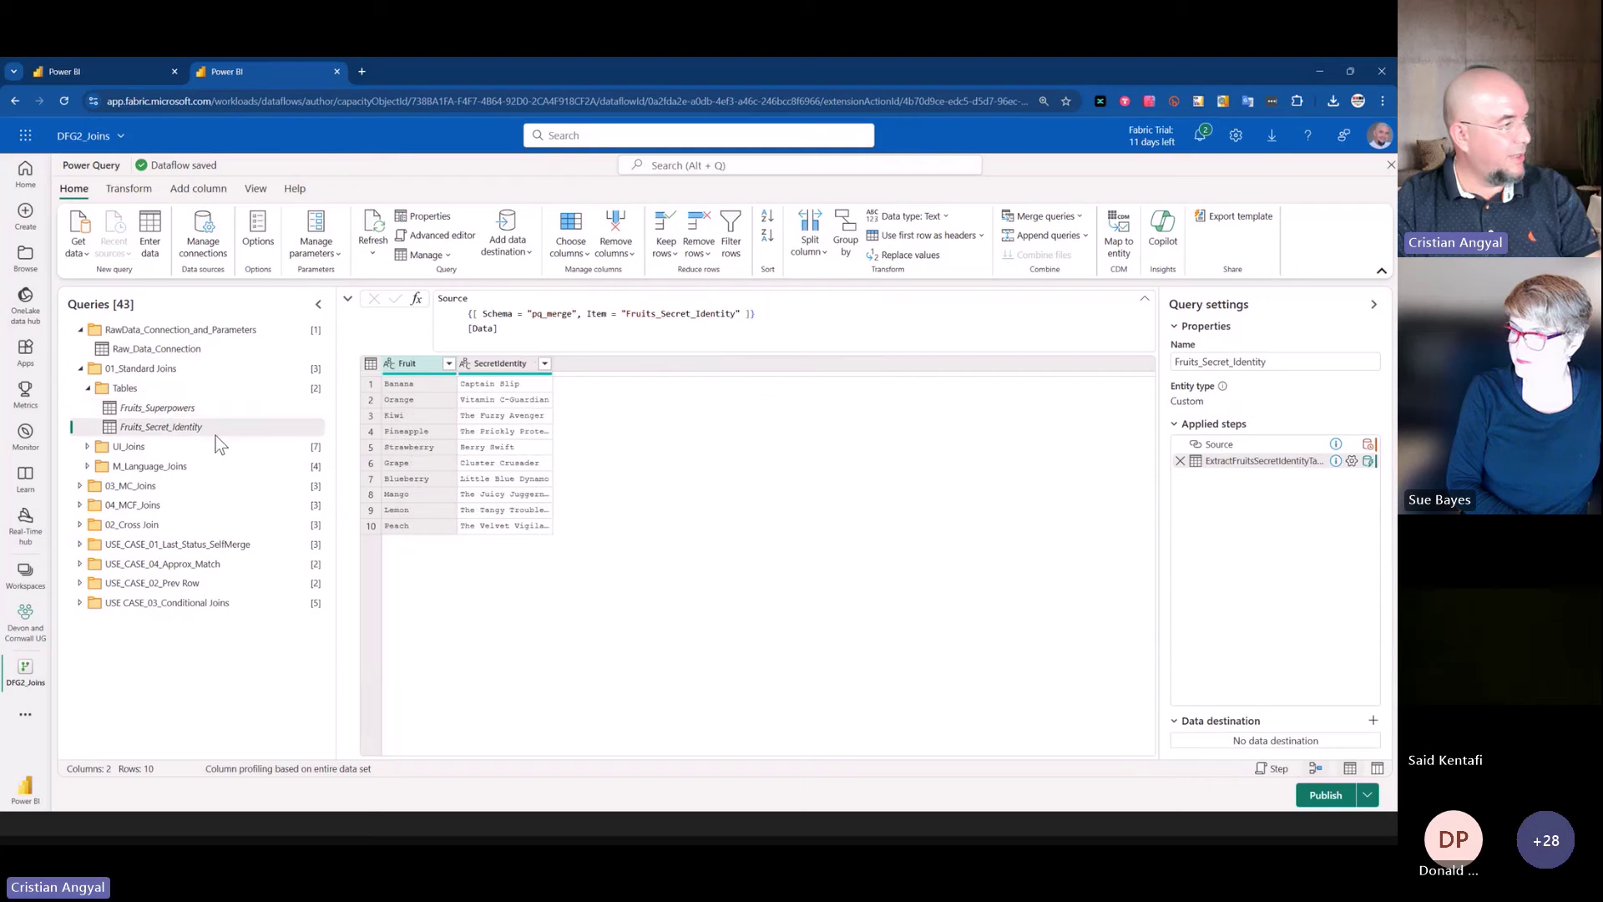
pyautogui.click(87, 446)
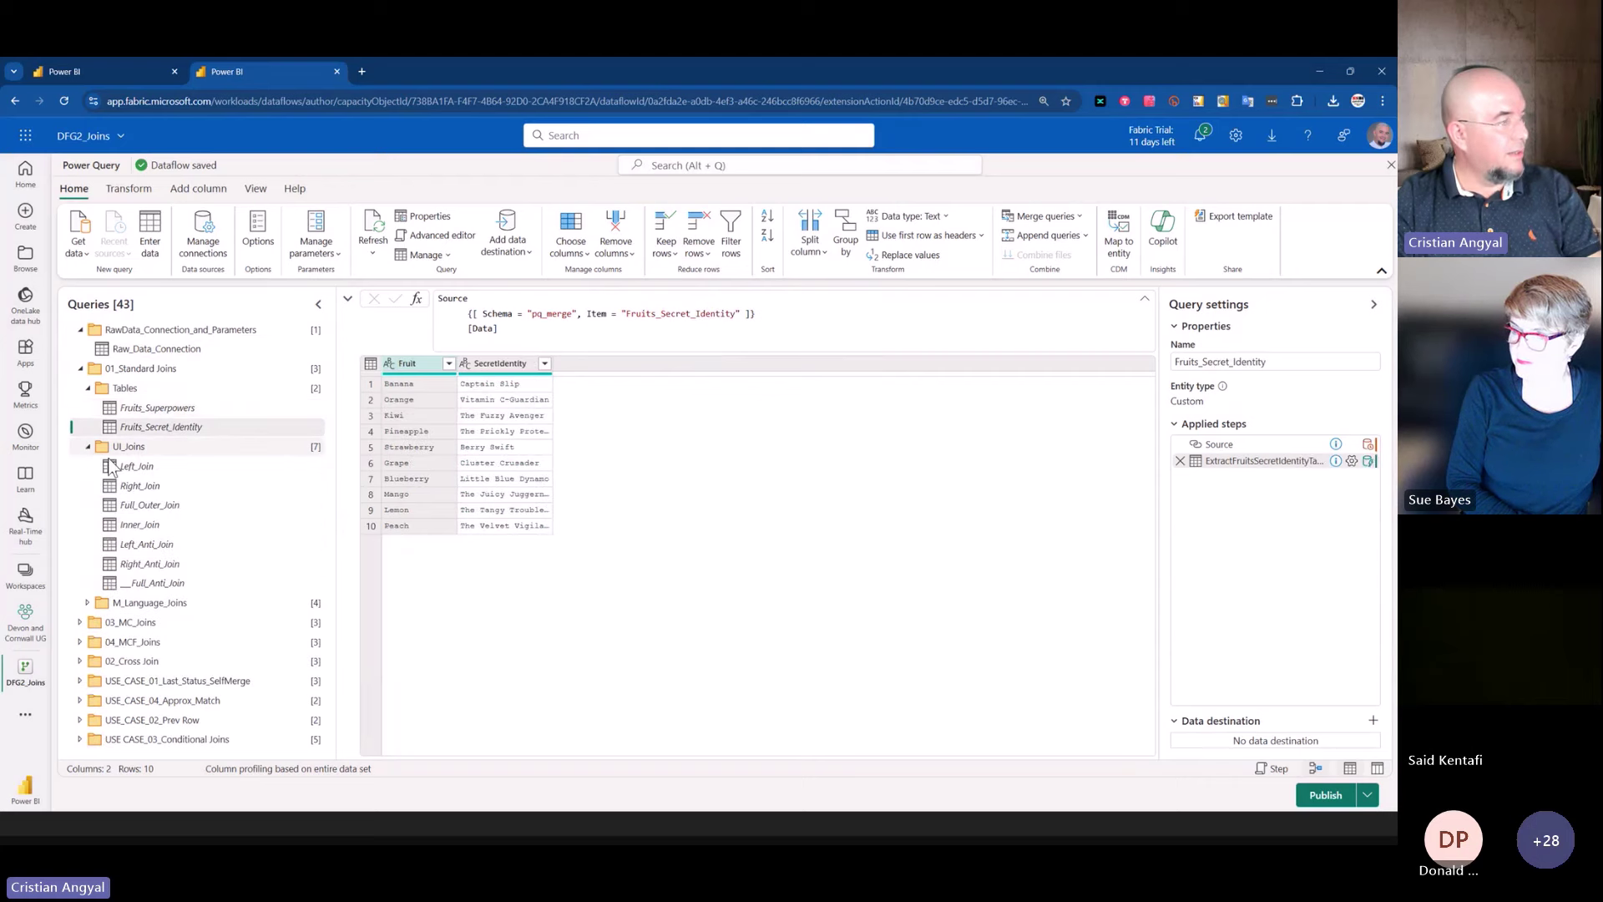
pyautogui.click(179, 466)
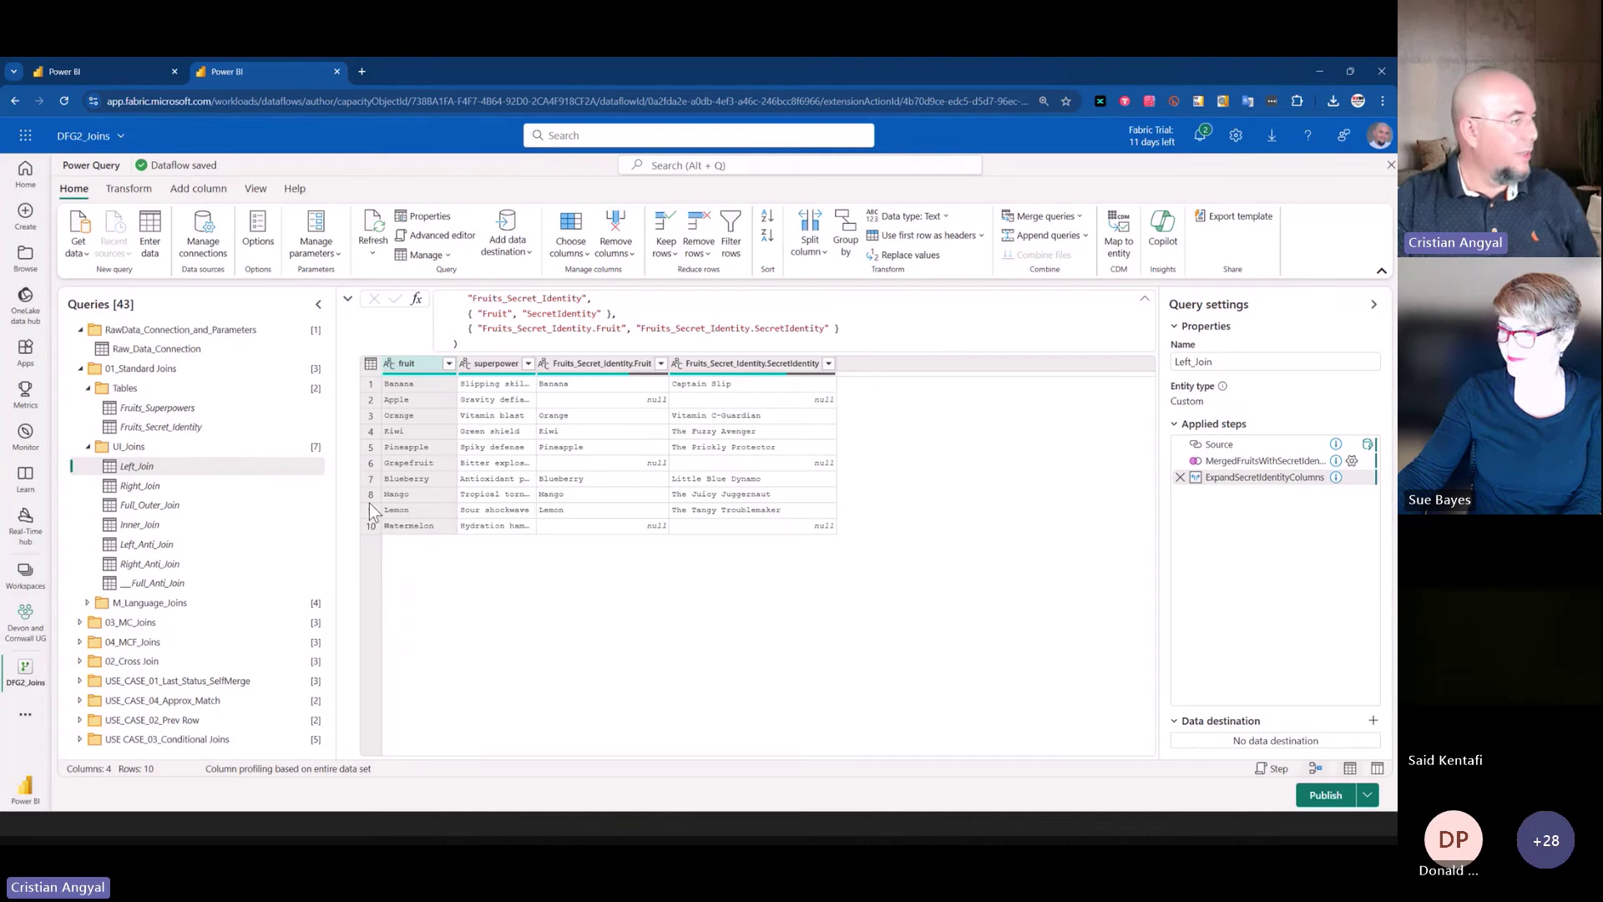
# - Open the Right_Join query and view its Source step
pyautogui.click(174, 481)
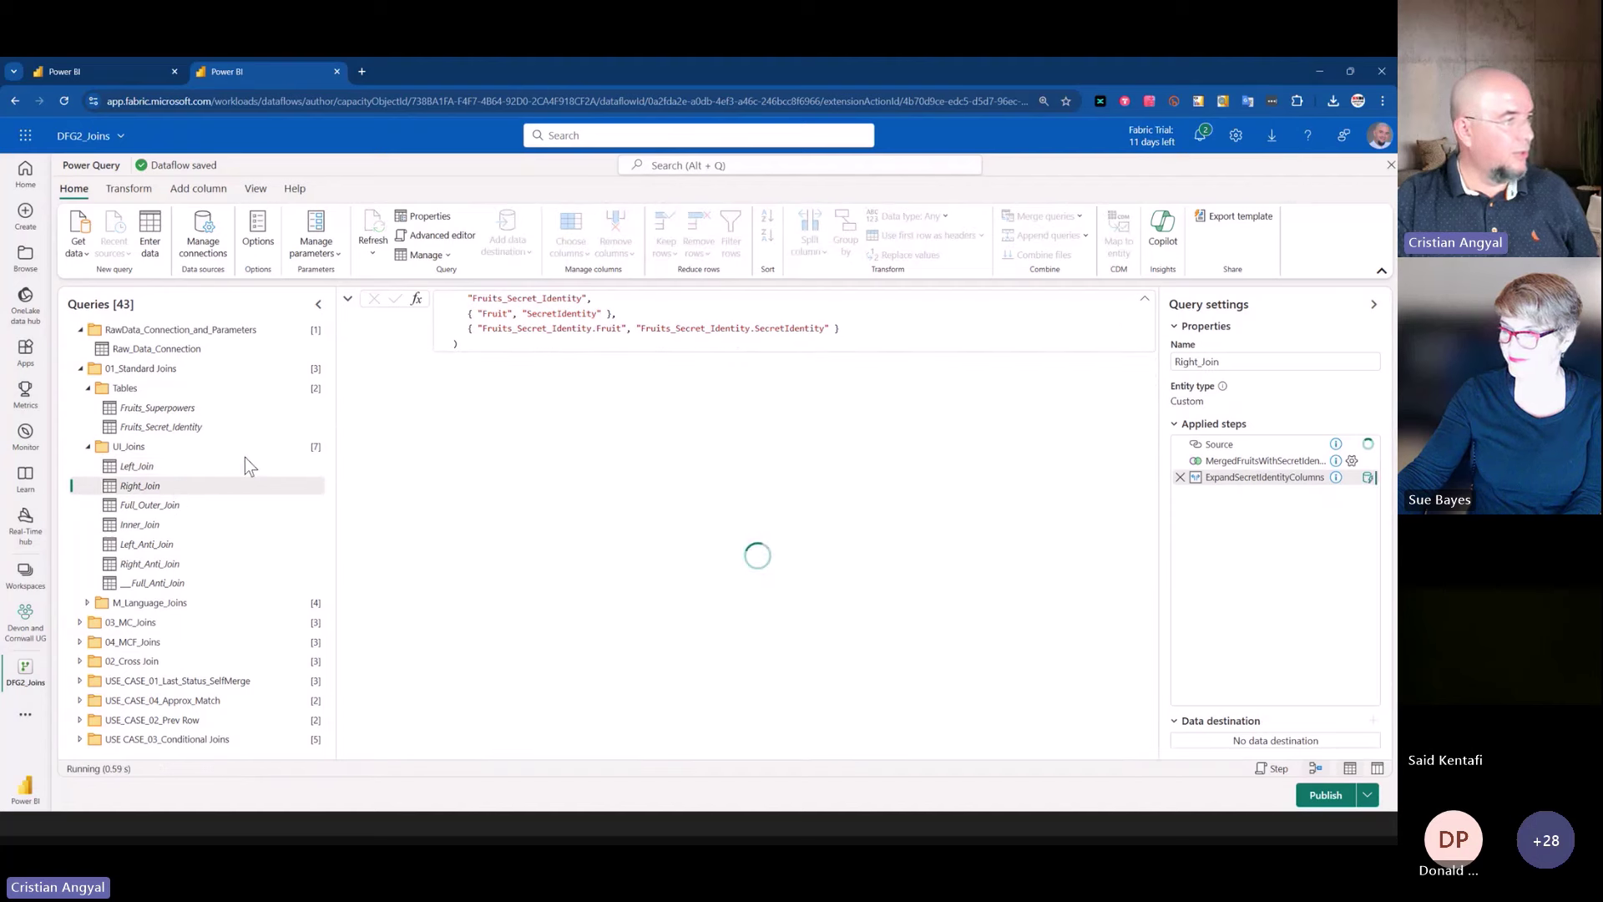
pyautogui.click(1214, 445)
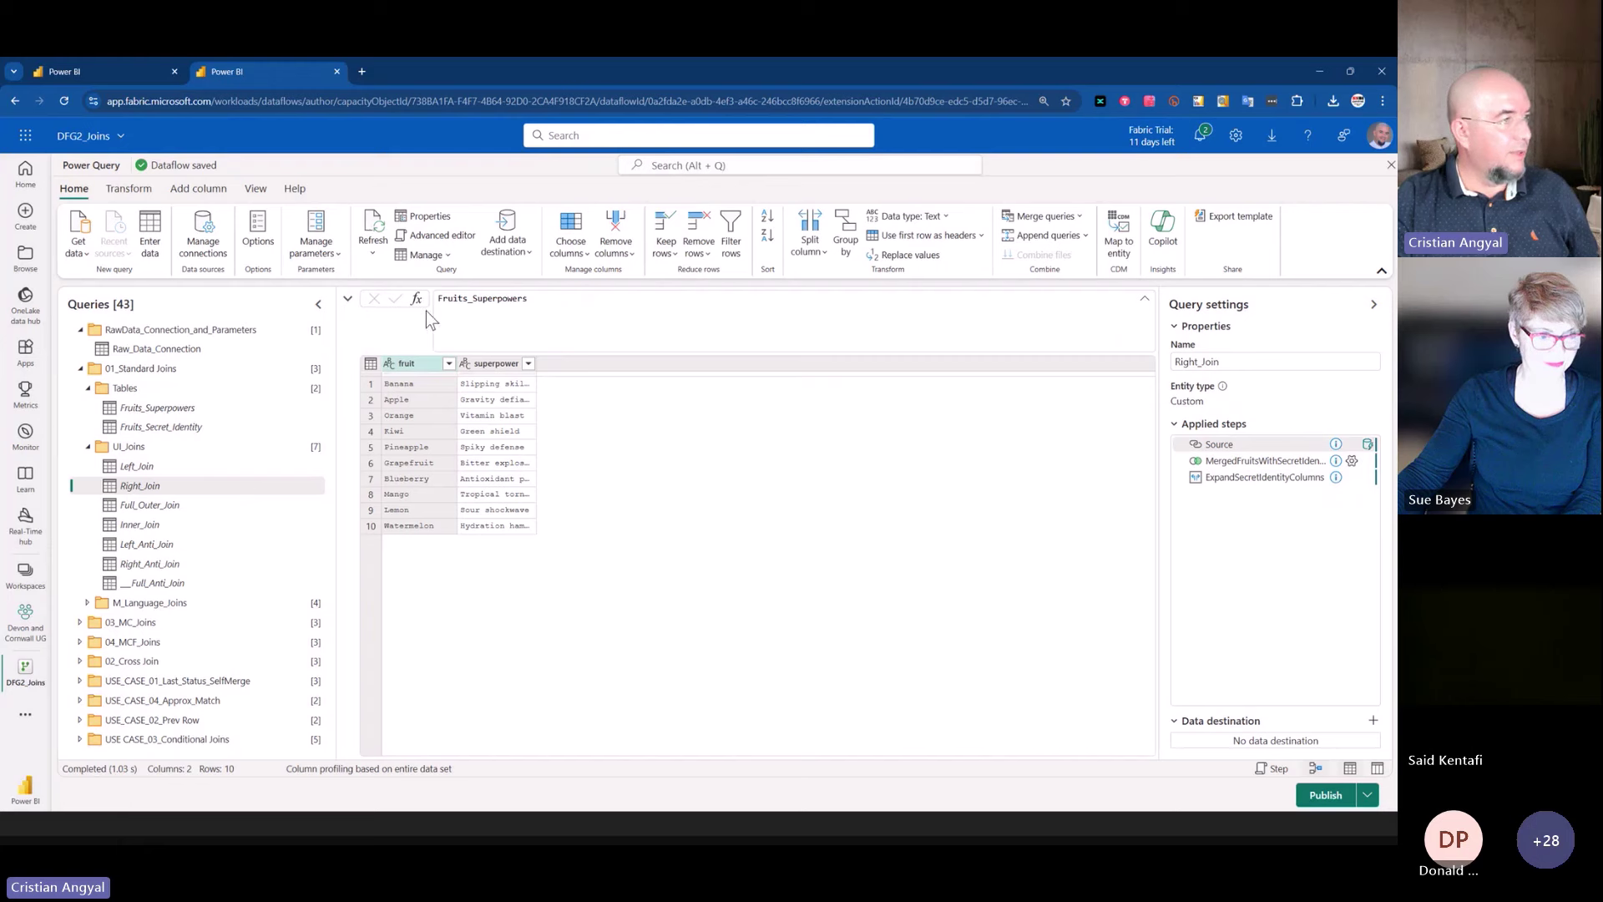
pyautogui.moveTo(177, 412)
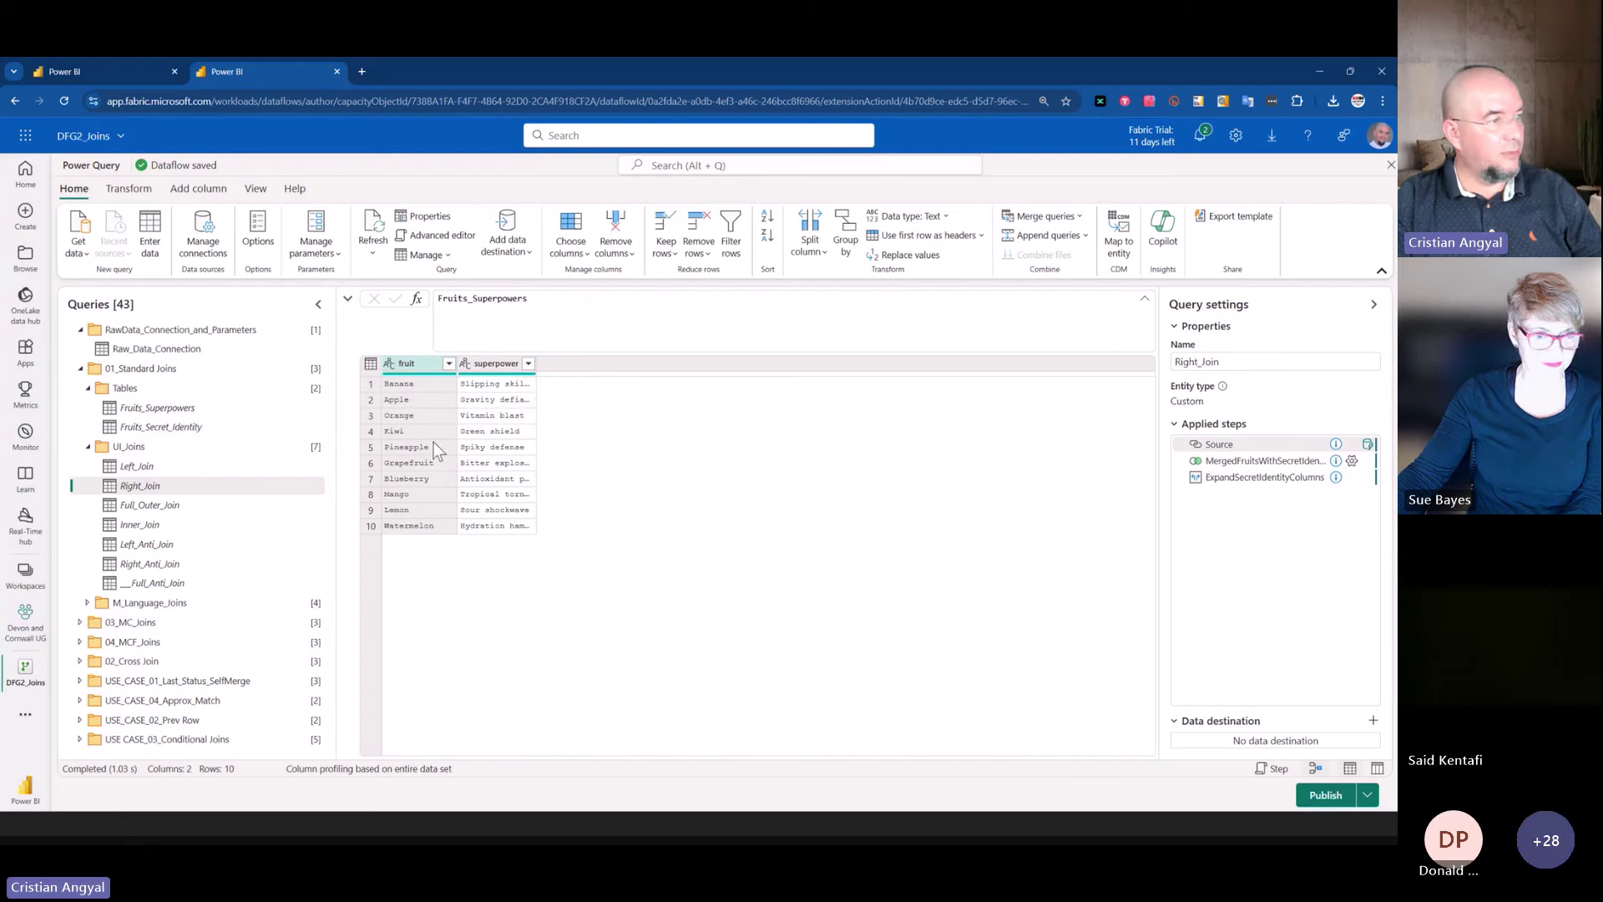
# - Review the join kind and row match in the merge settings of Right_Join, leaving the dialog without changes
pyautogui.rightClick(1244, 466)
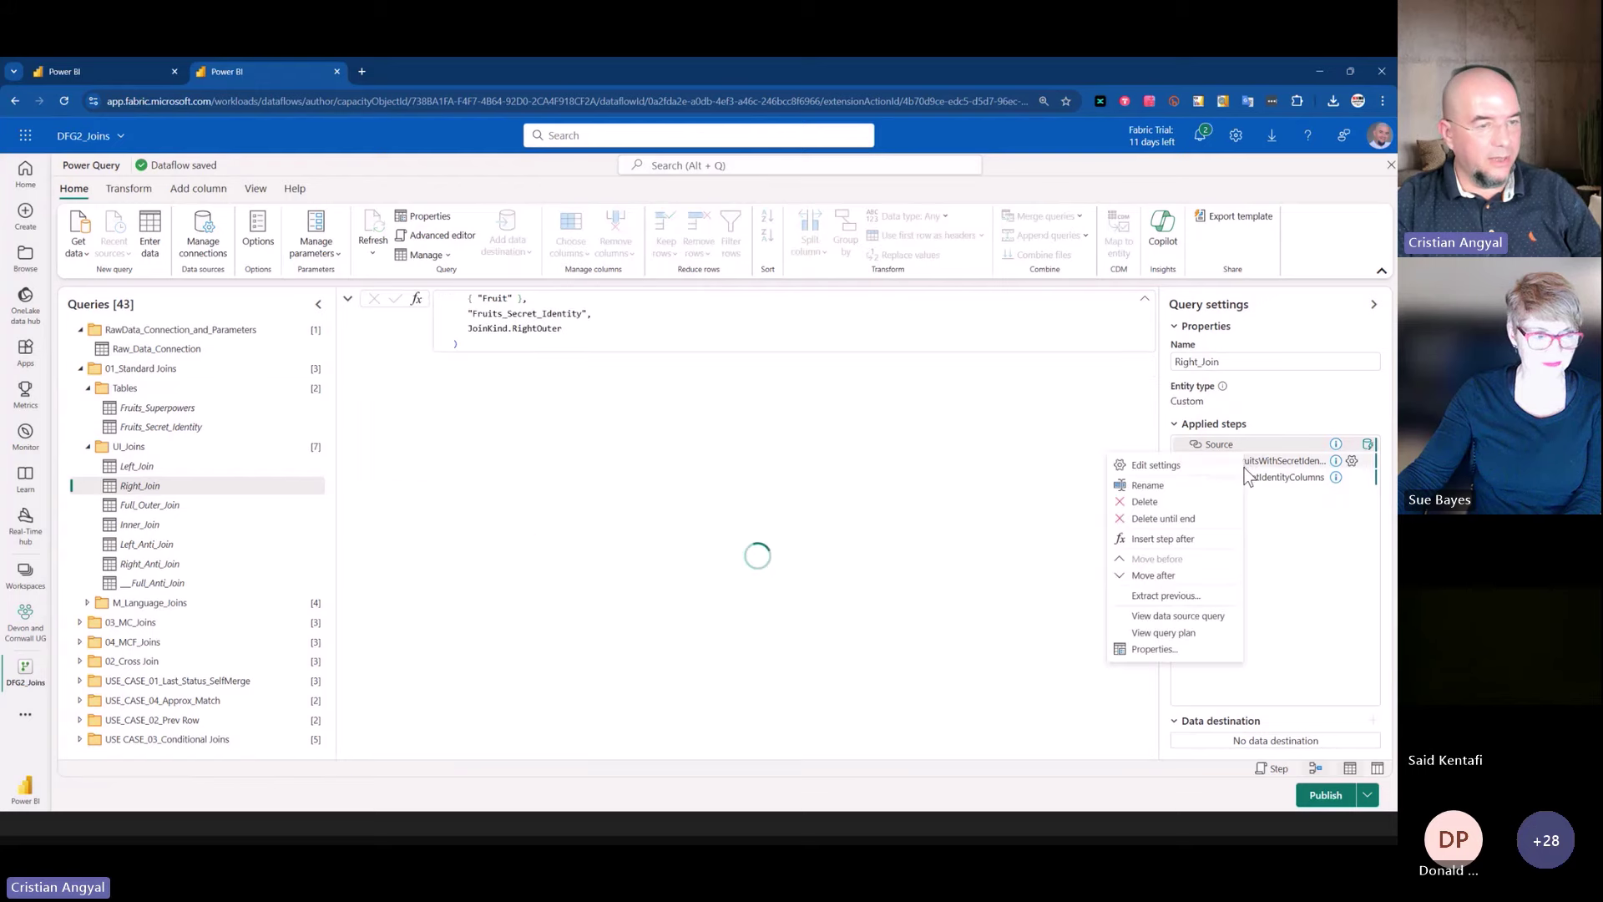
pyautogui.click(1144, 464)
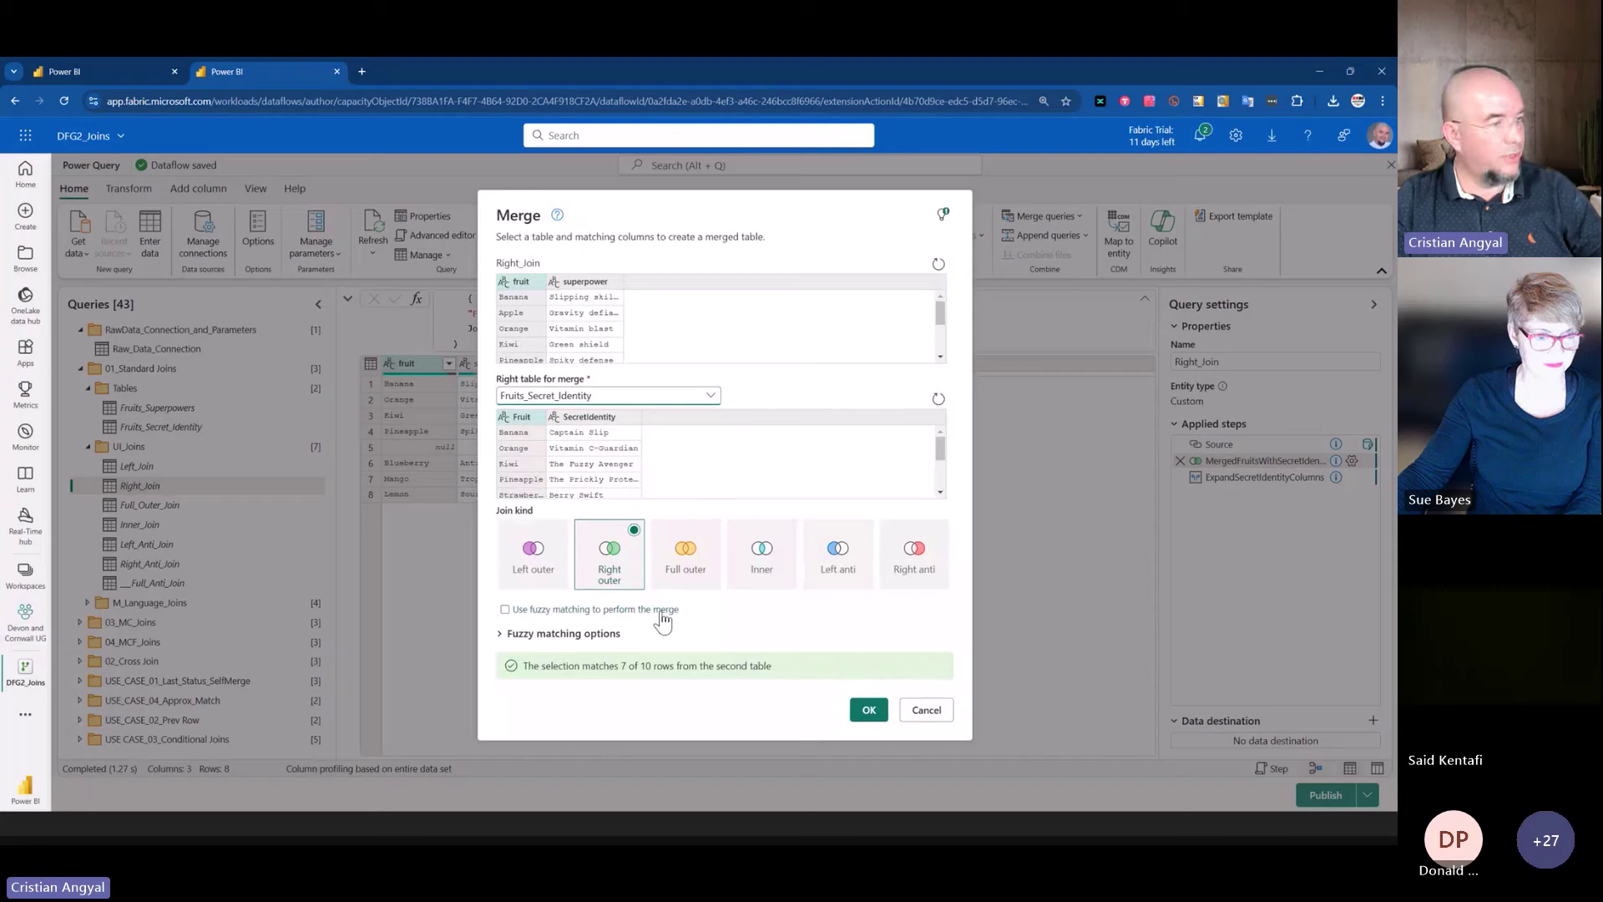
pyautogui.moveTo(572, 507); pyautogui.dragTo(664, 615)
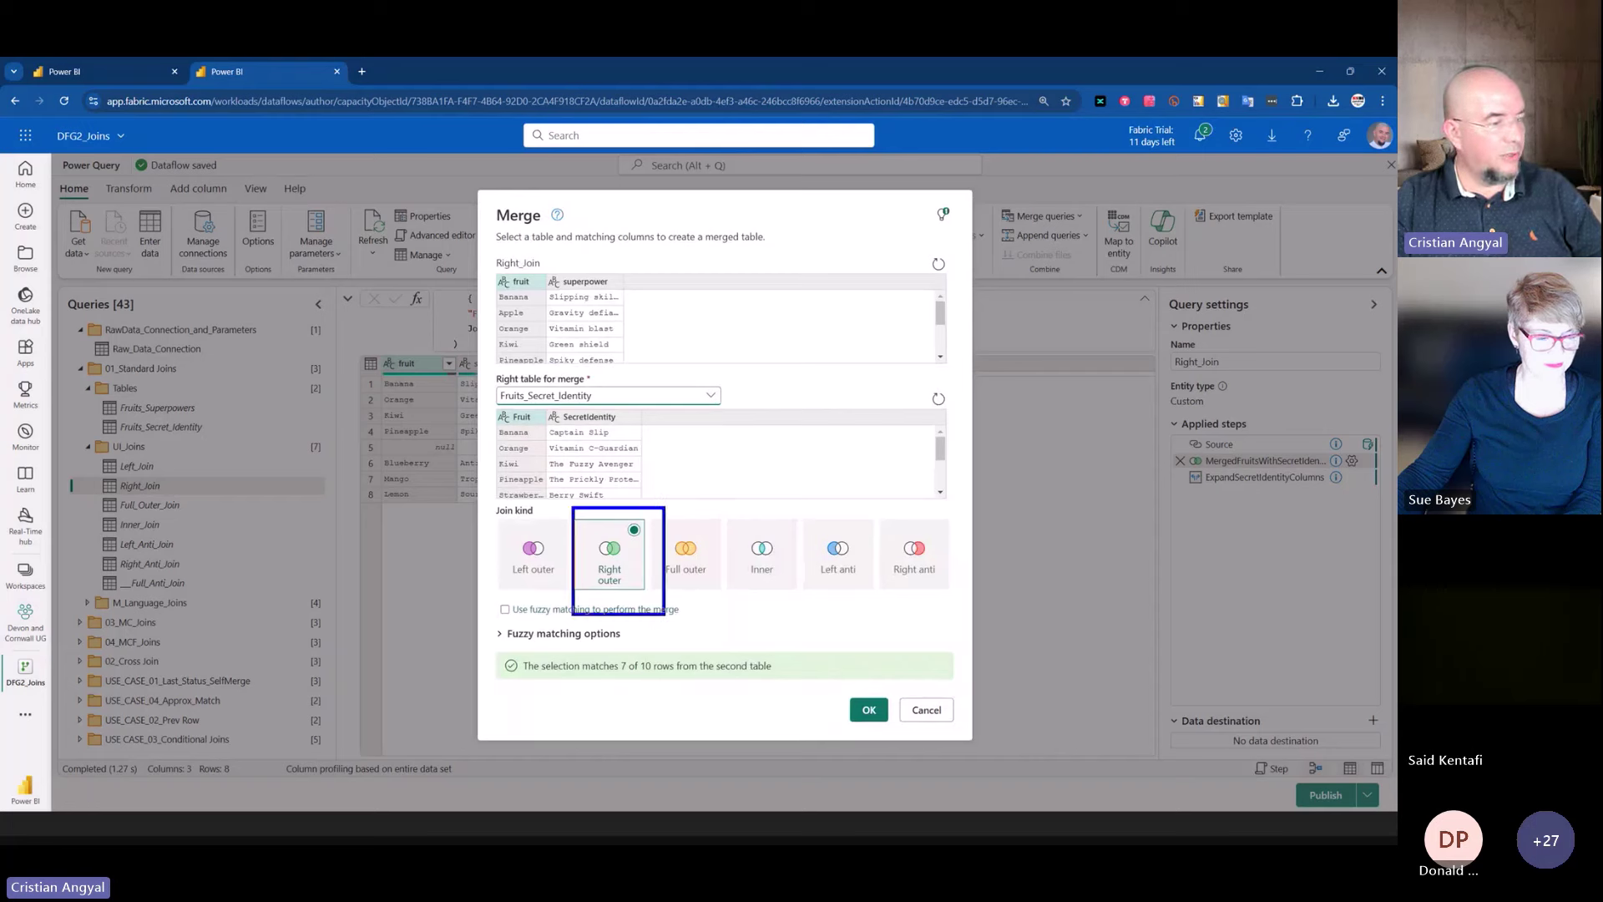
pyautogui.moveTo(755, 651); pyautogui.dragTo(655, 599)
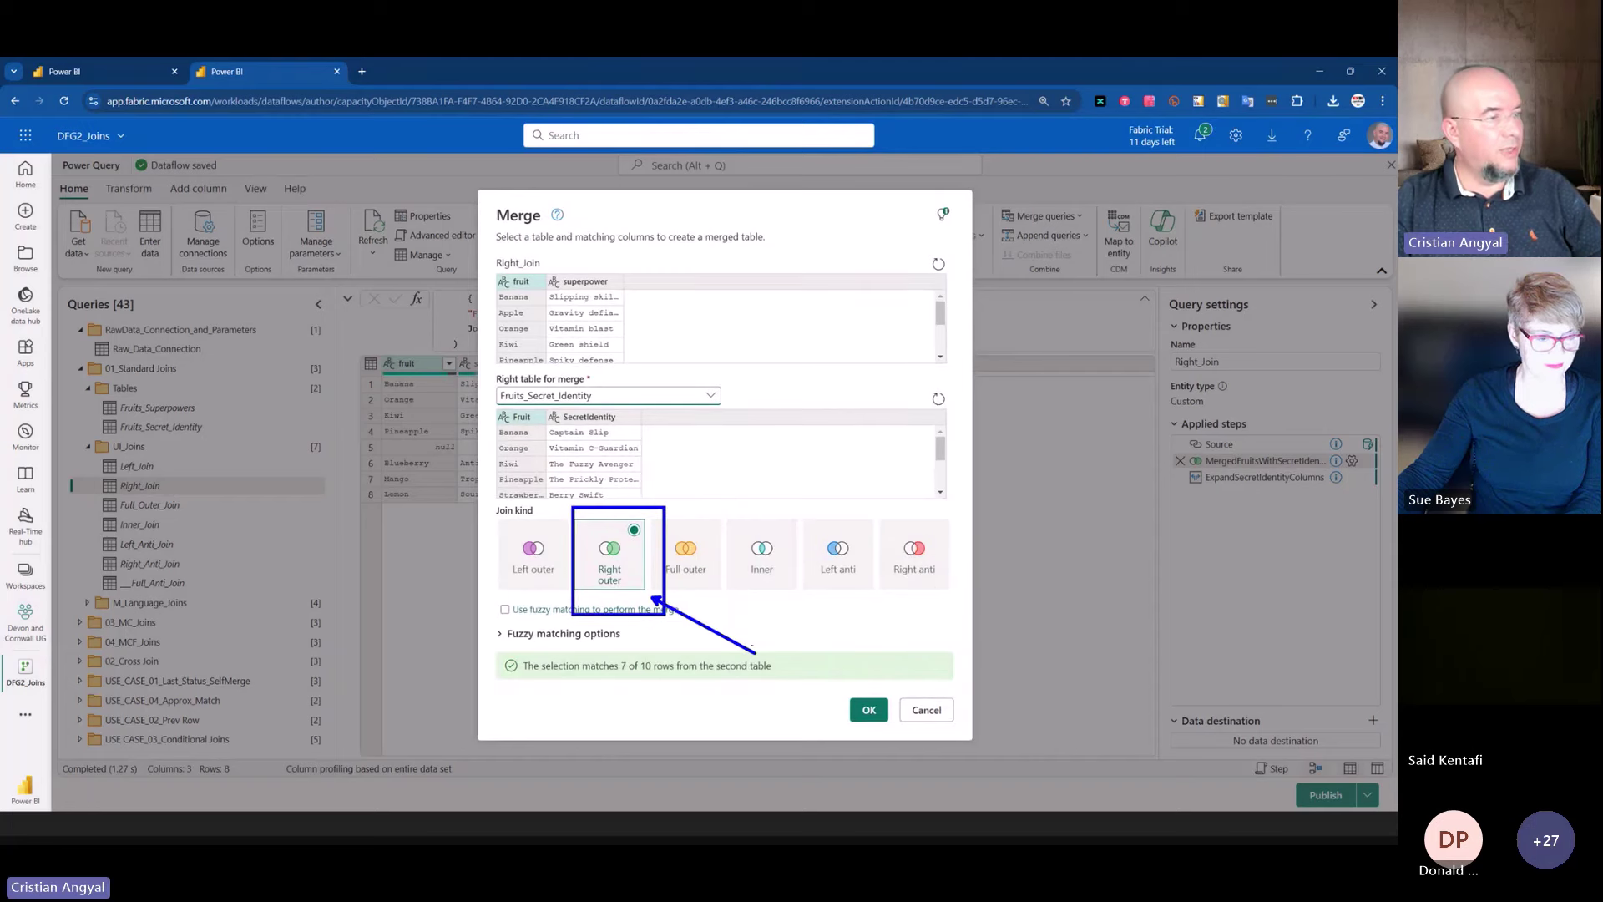
pyautogui.moveTo(531, 689); pyautogui.dragTo(734, 686)
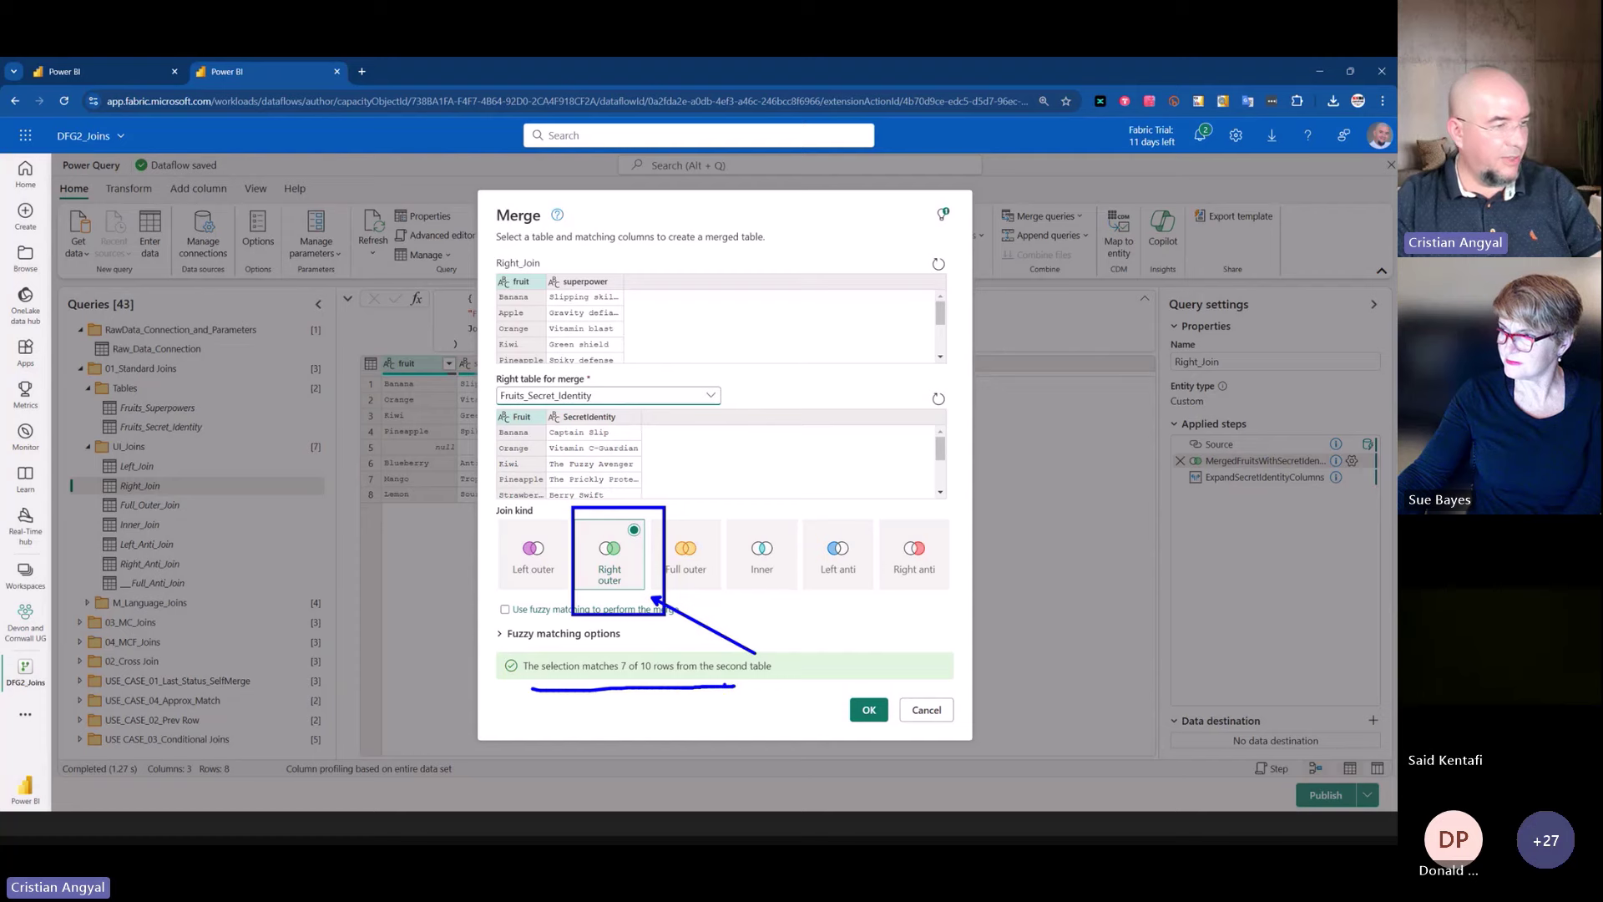
pyautogui.press('Escape')
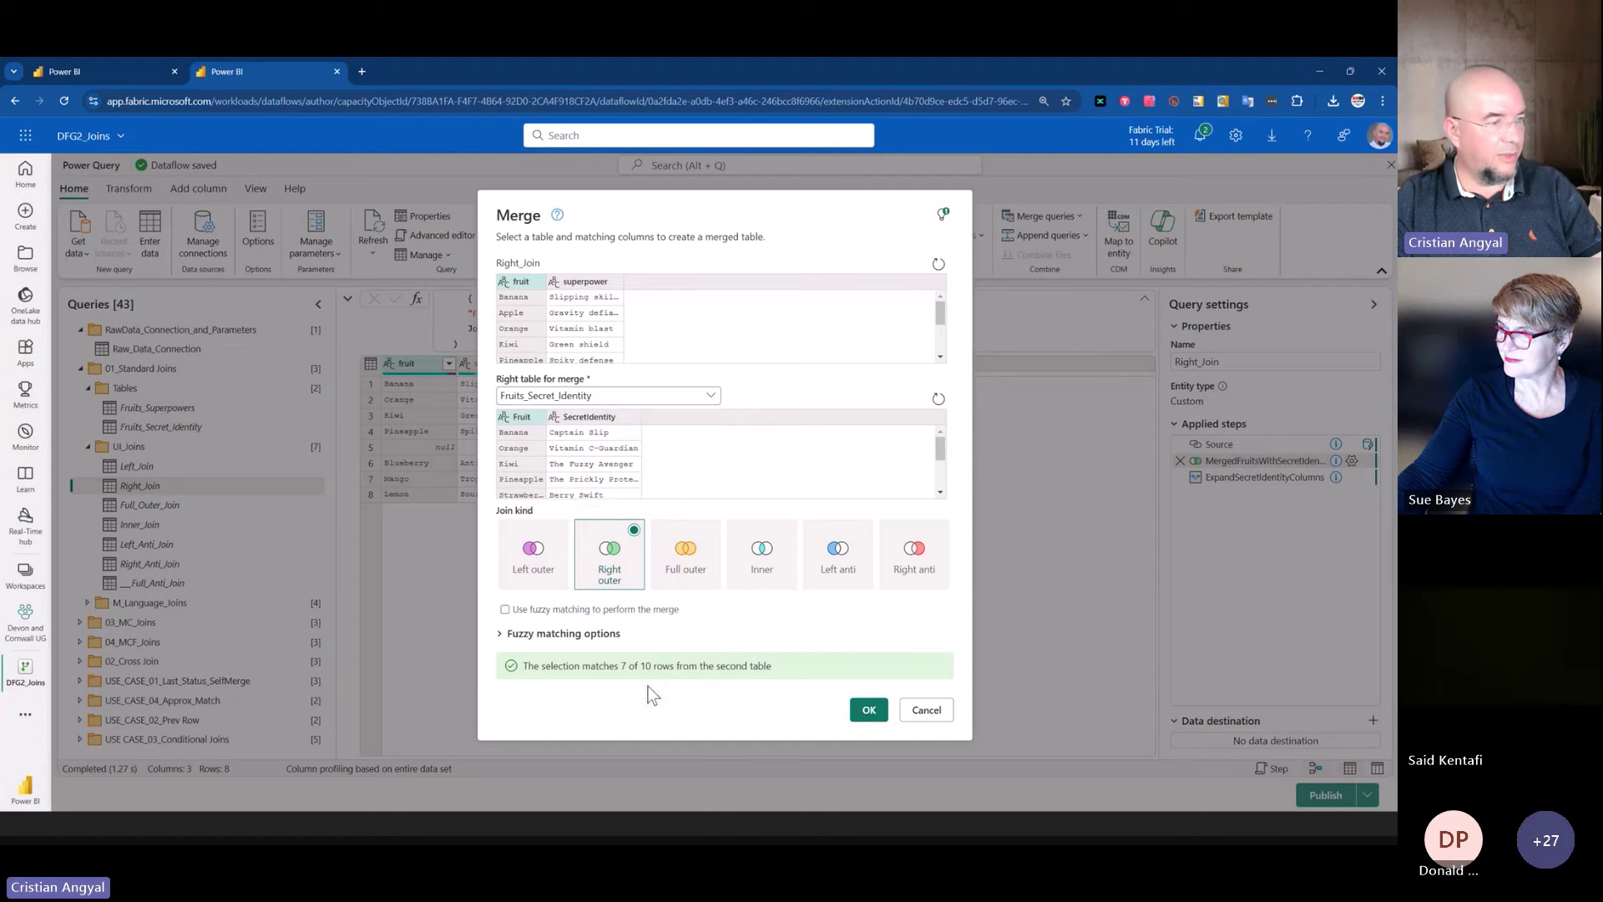
pyautogui.click(924, 710)
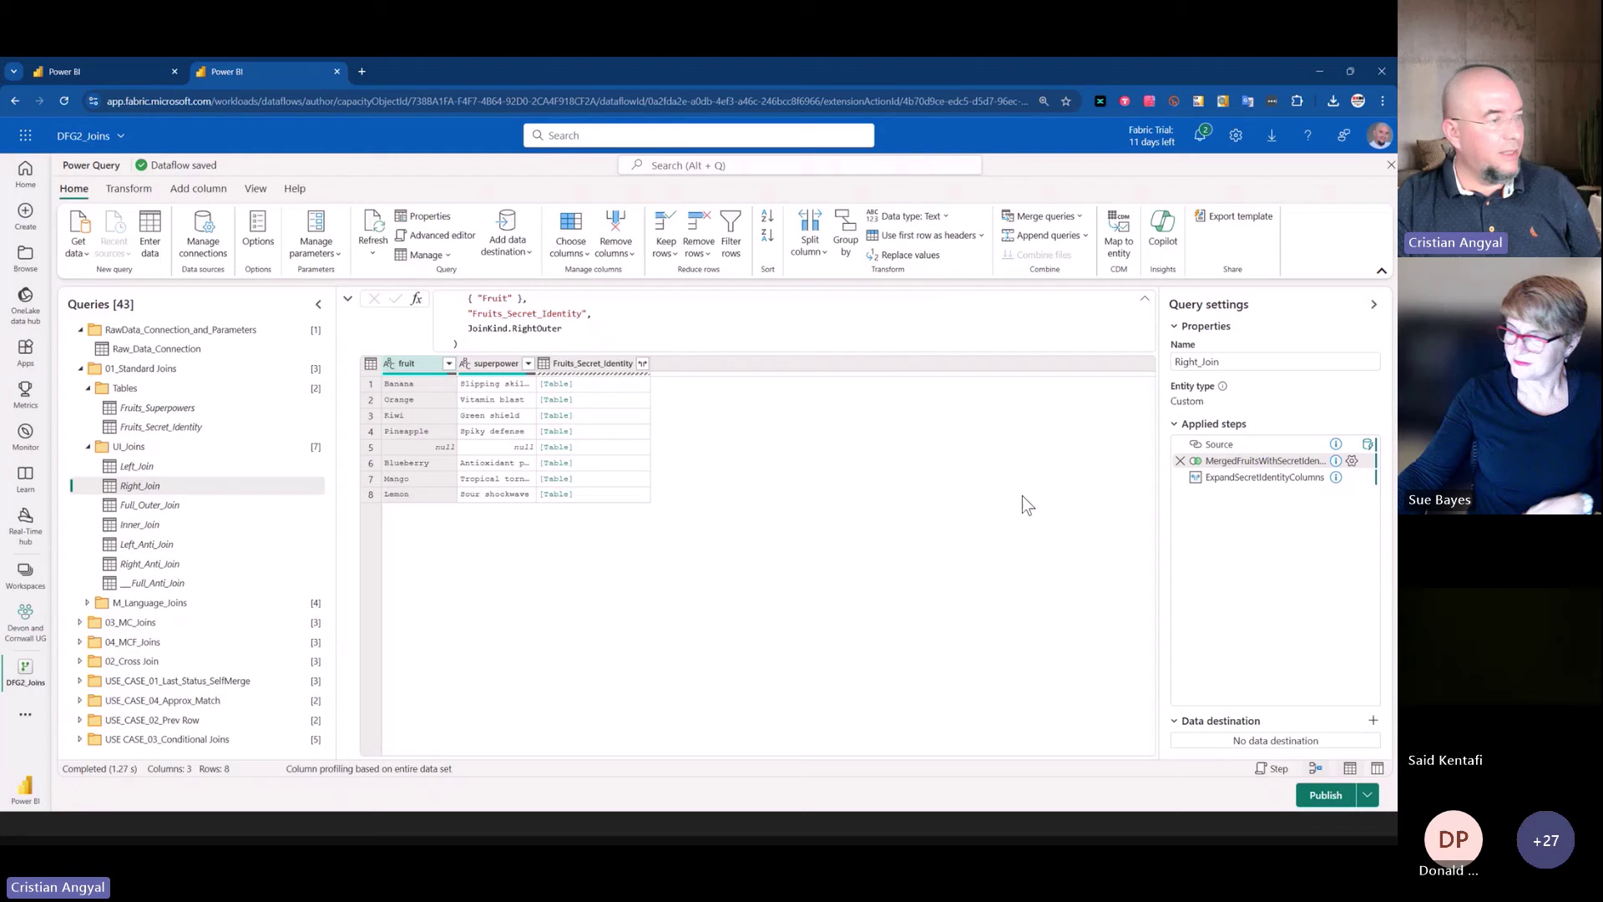
# - Show the ExpandSecretIdentityColumns step of Right_Join and examine the null fruit and superpower rows against the secret identity columns
pyautogui.click(1256, 478)
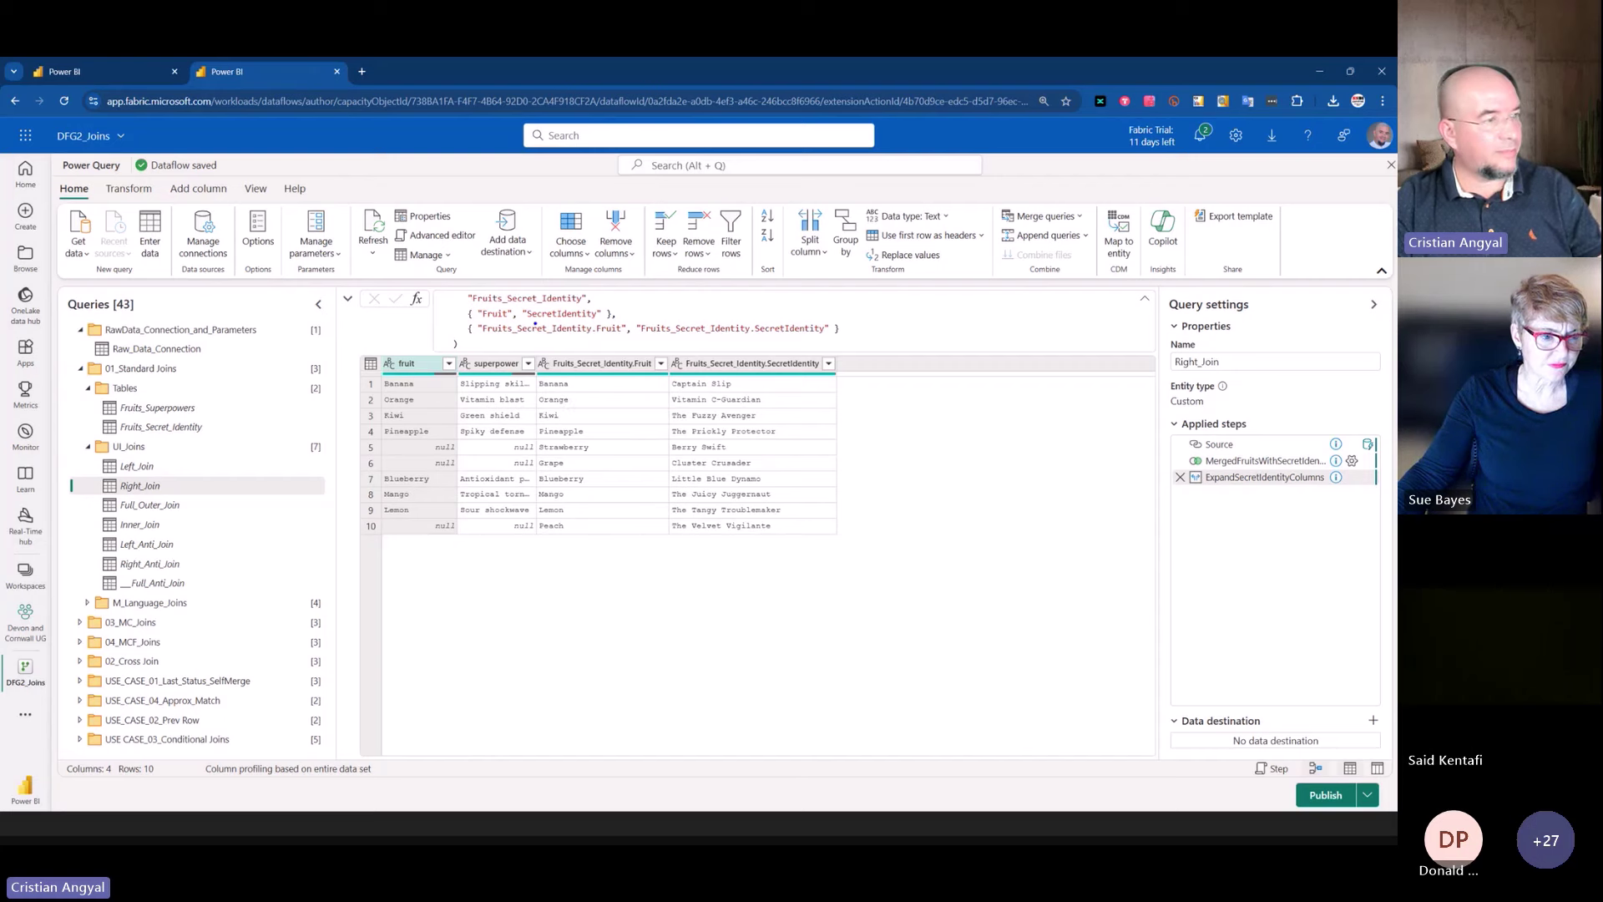
pyautogui.moveTo(535, 331); pyautogui.dragTo(669, 571)
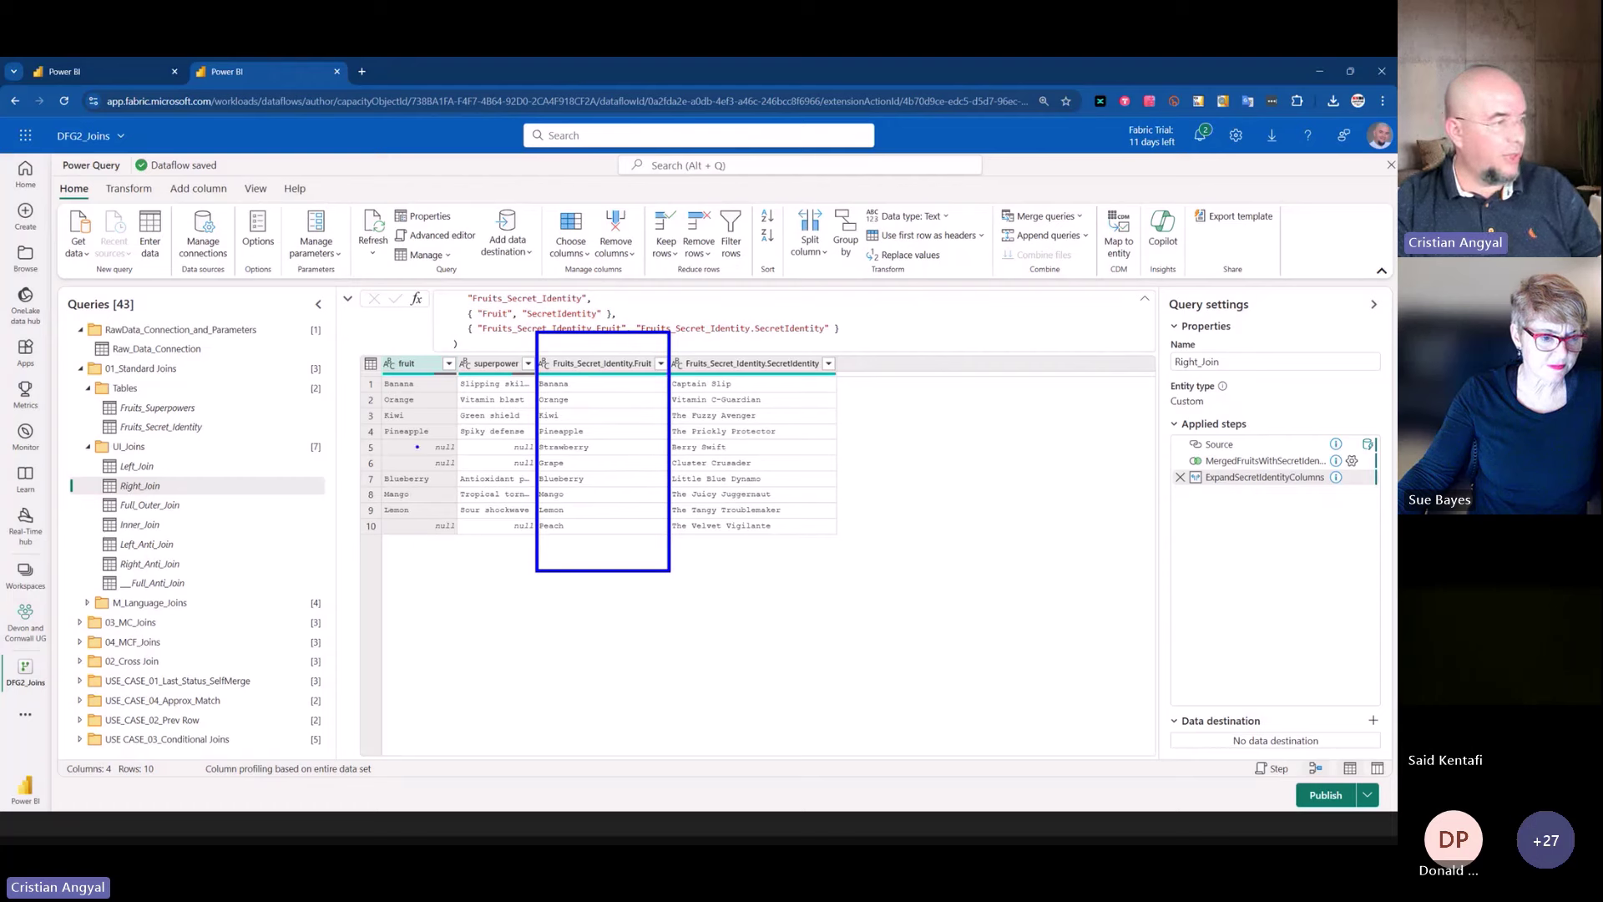
pyautogui.moveTo(387, 447); pyautogui.dragTo(500, 451)
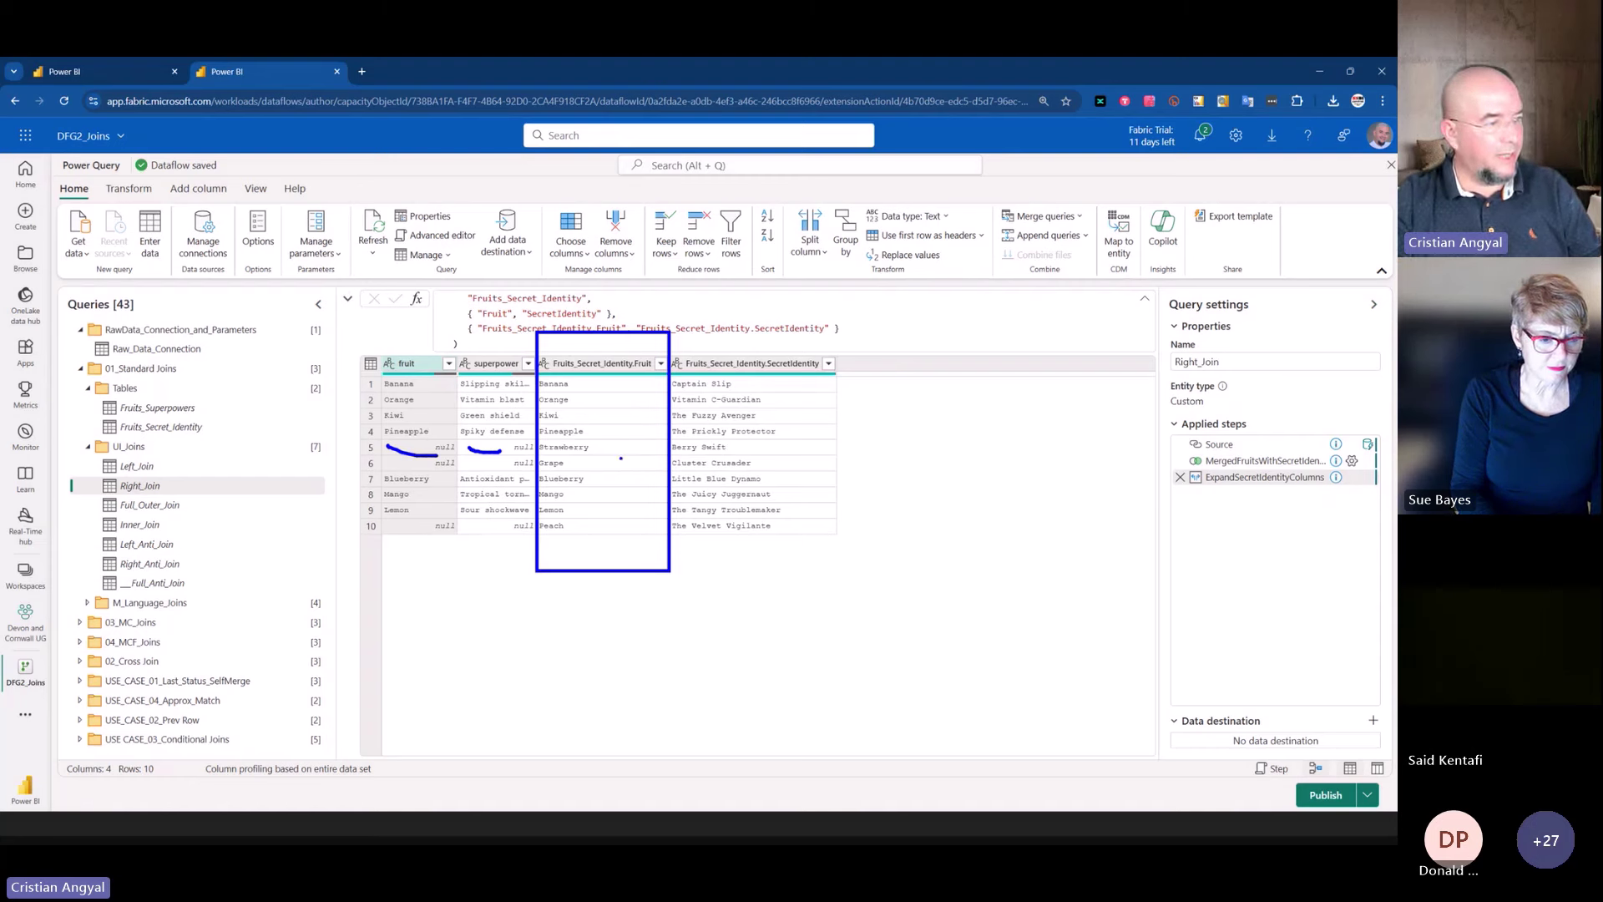
pyautogui.moveTo(619, 442); pyautogui.dragTo(641, 425)
pyautogui.moveTo(754, 443); pyautogui.dragTo(777, 431)
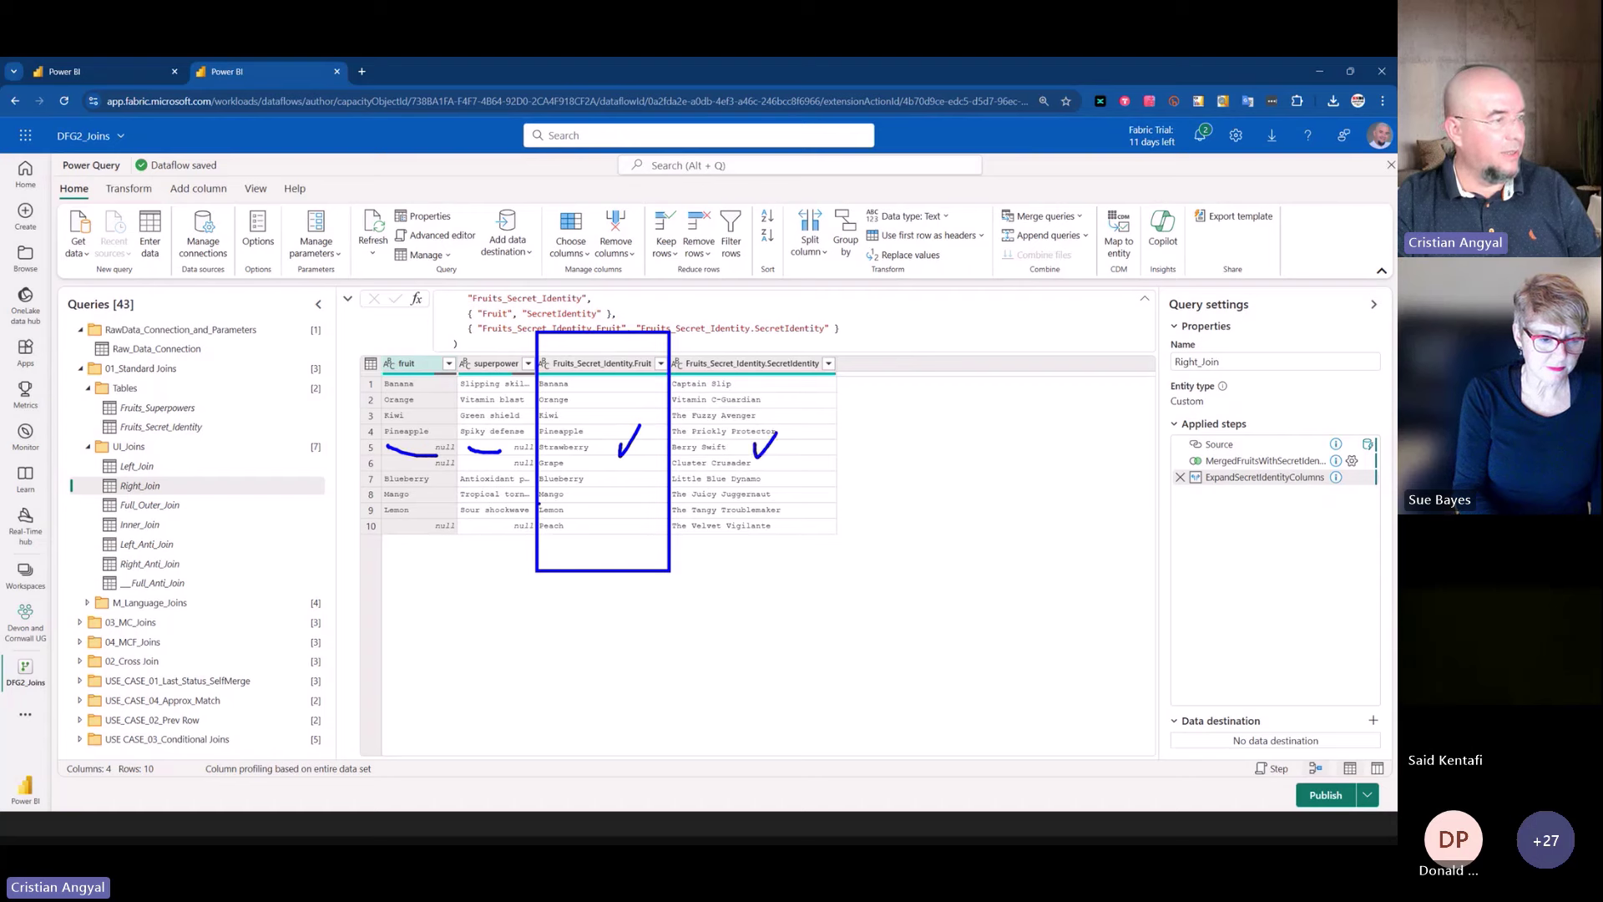
pyautogui.moveTo(430, 464); pyautogui.dragTo(508, 466)
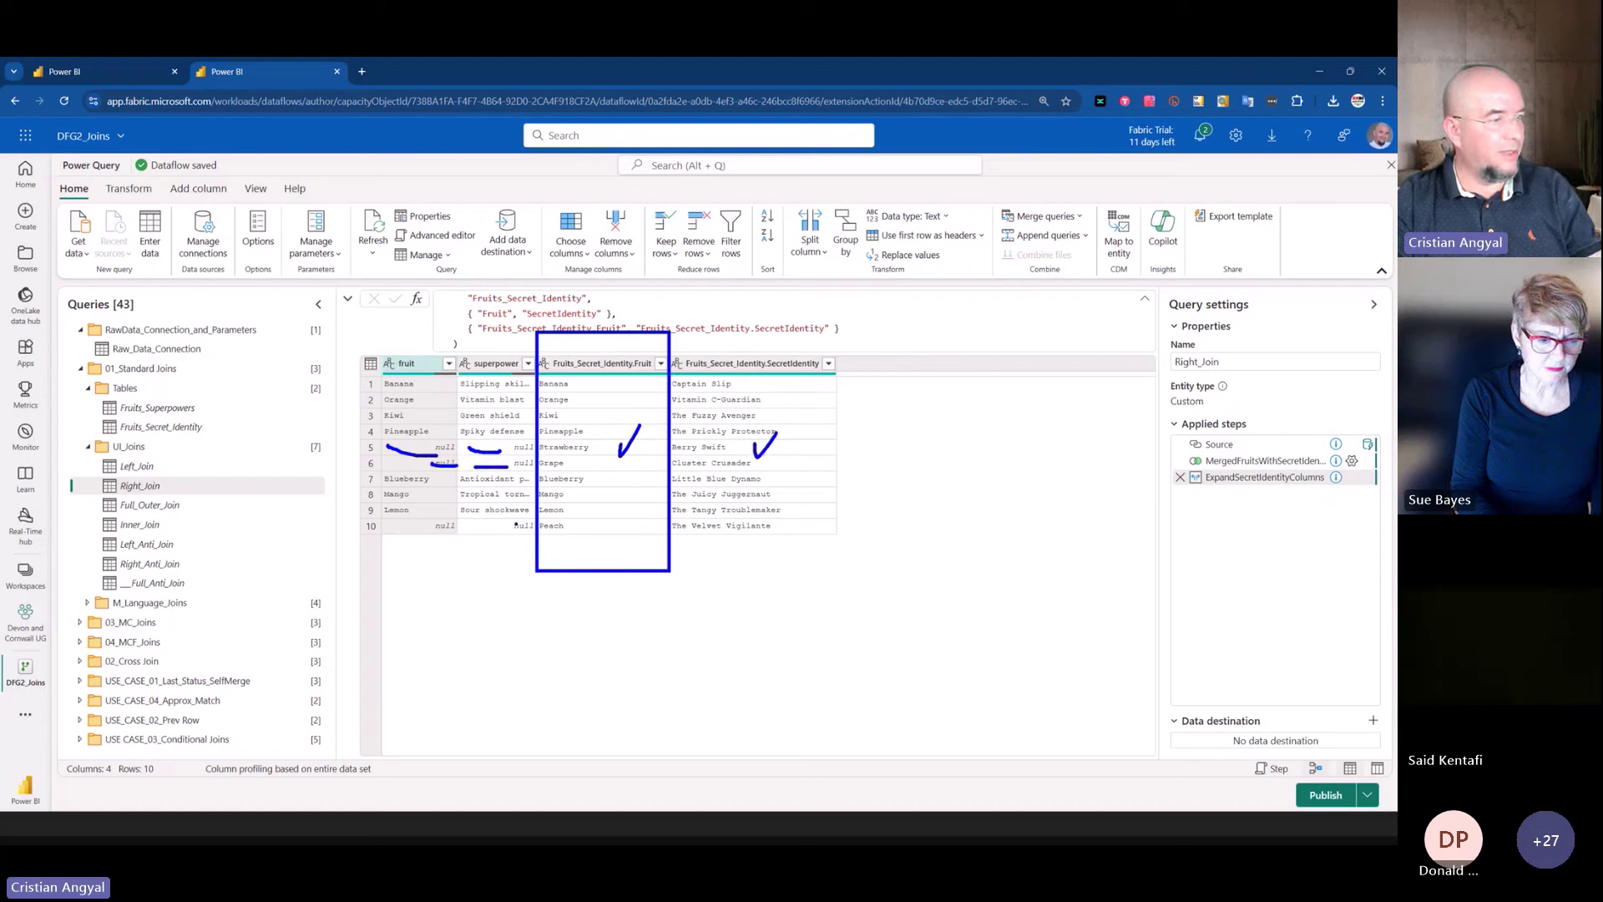
pyautogui.press('Escape')
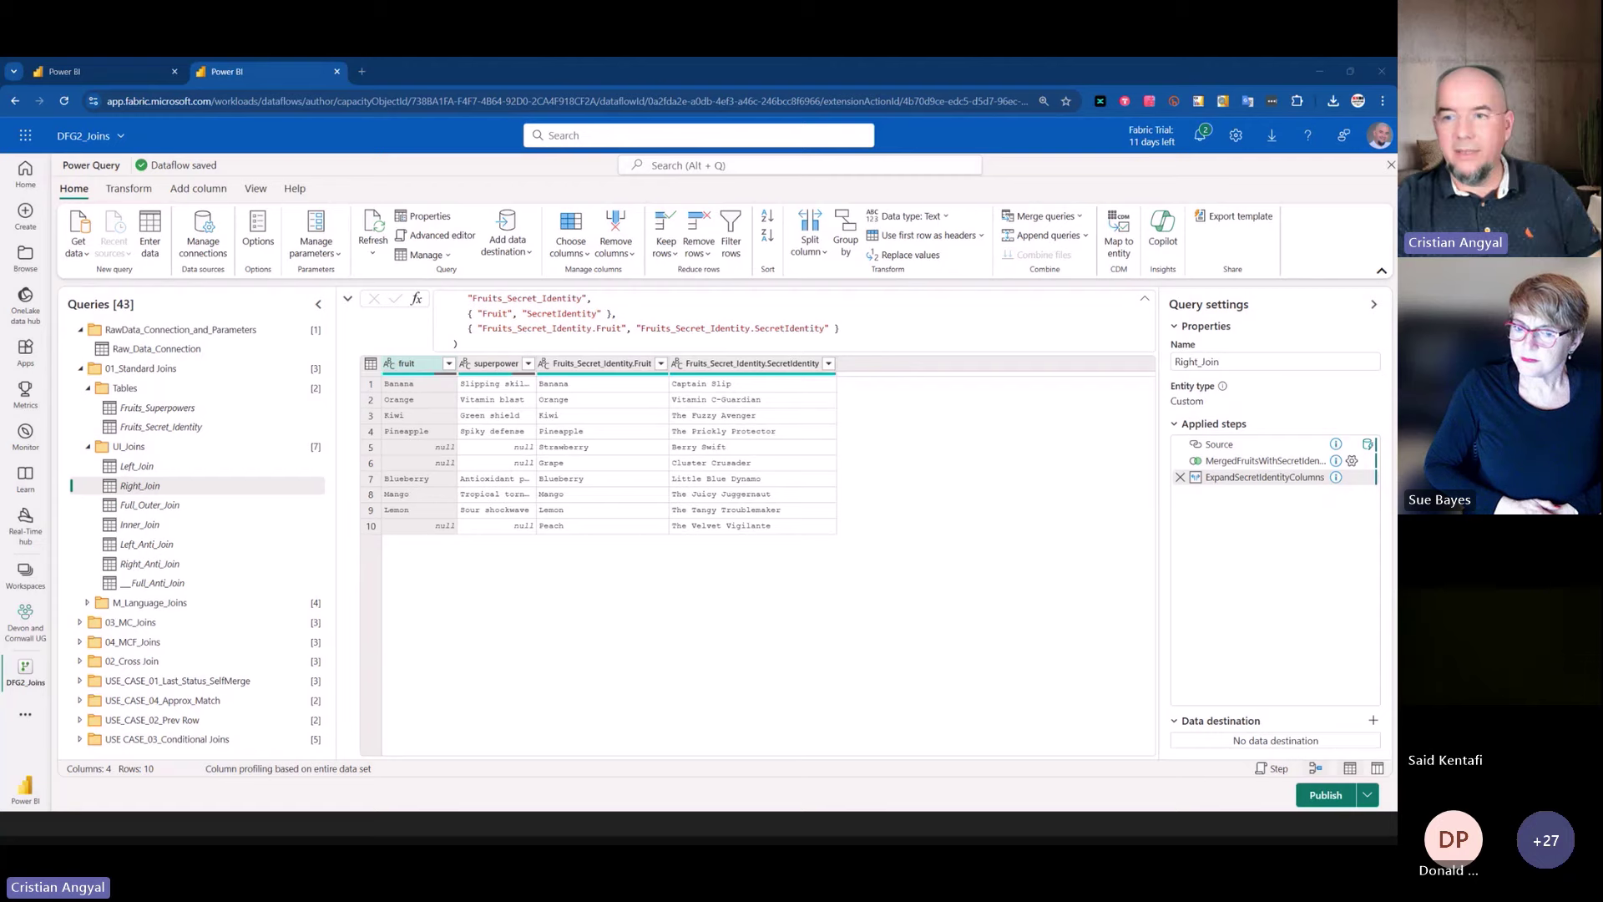
pyautogui.hotkey('alt', 'Tab')
pyautogui.press('Right')
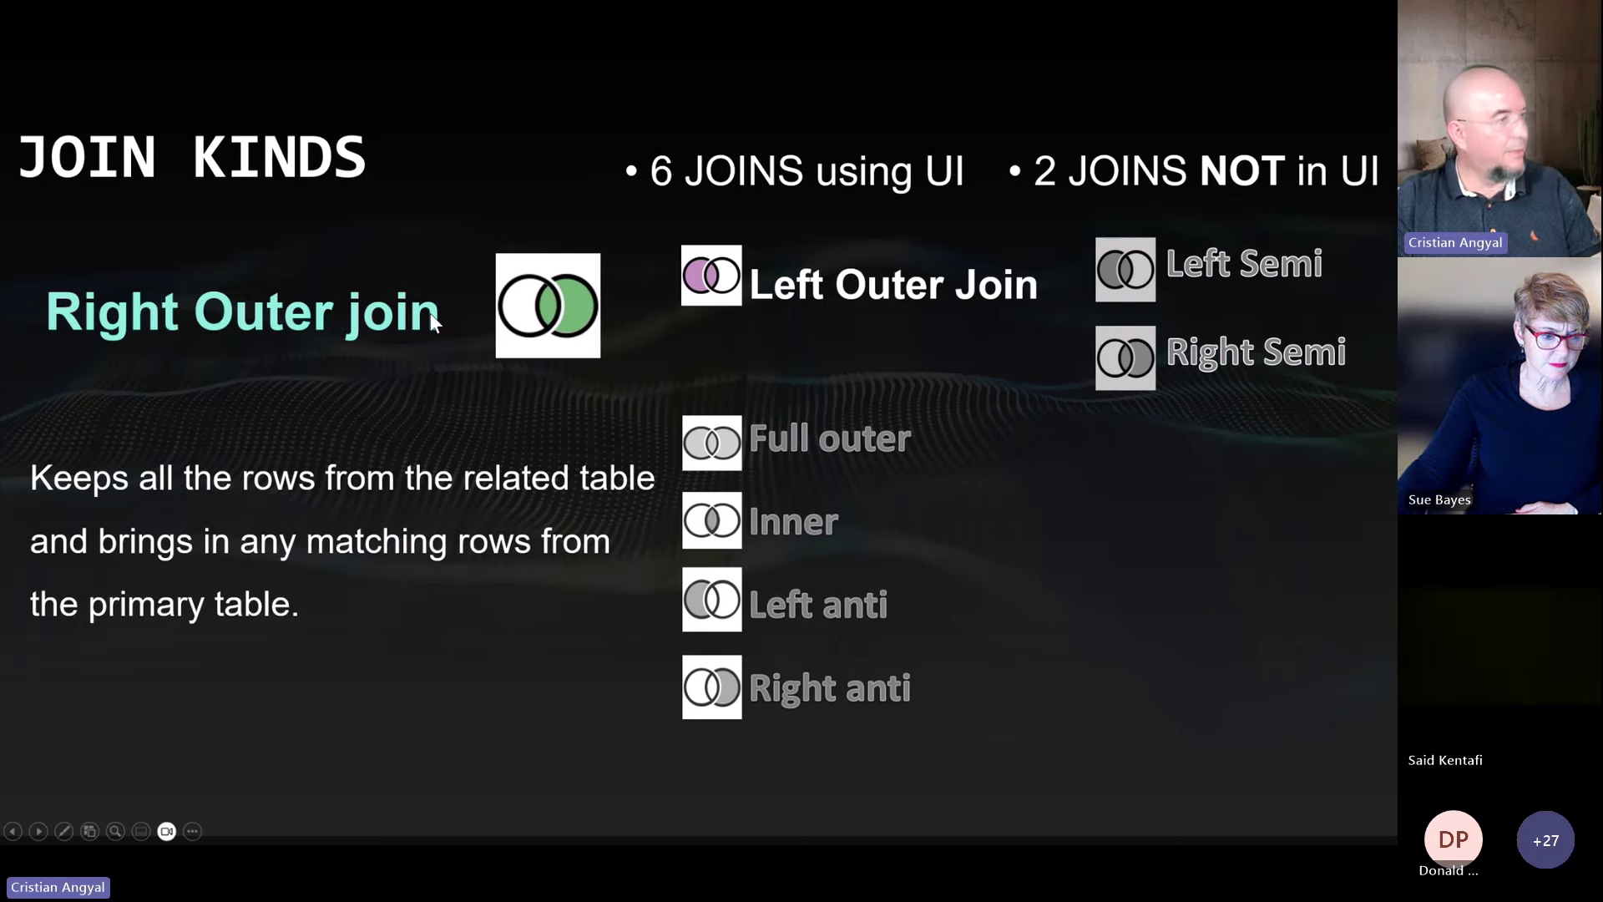
pyautogui.moveTo(12, 441); pyautogui.dragTo(669, 670)
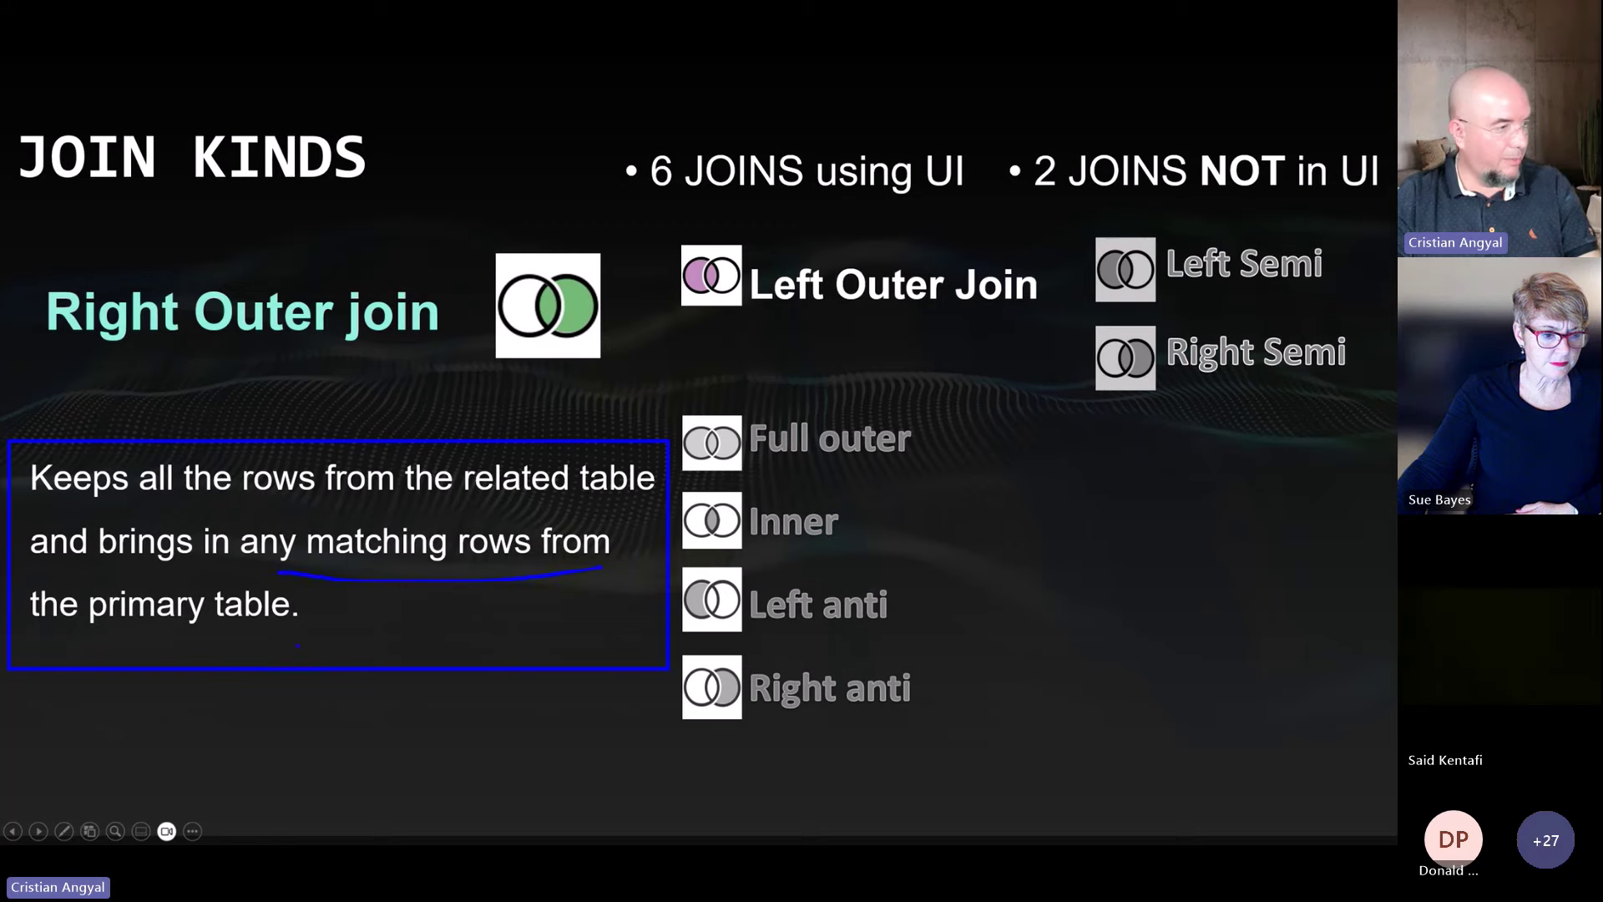
pyautogui.press('e')
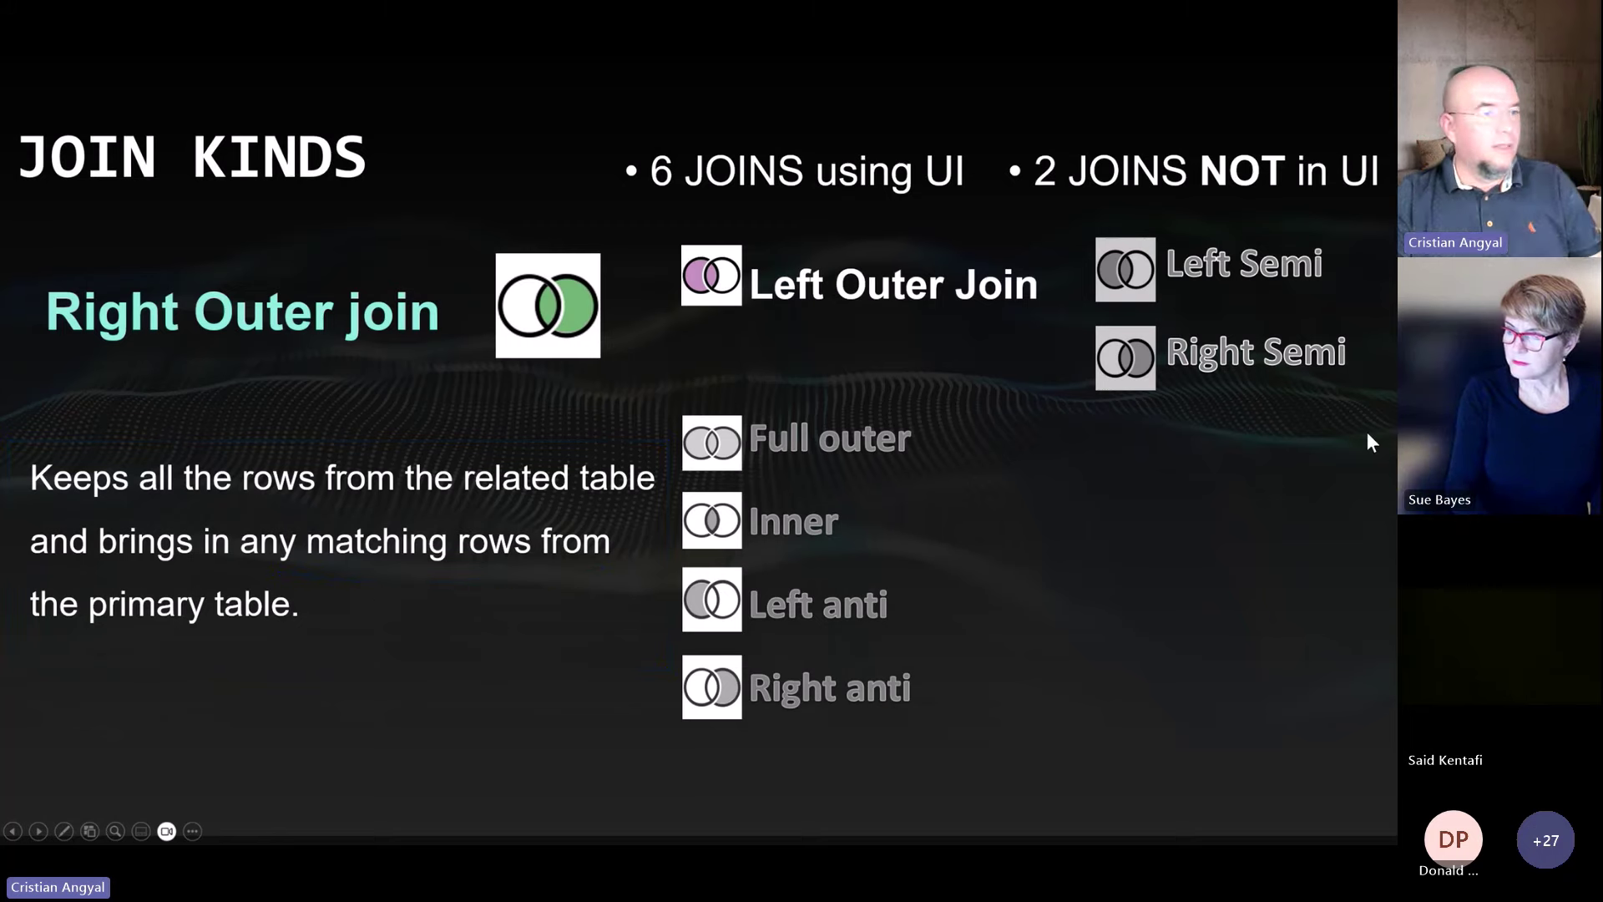
pyautogui.hotkey('alt', 'Tab')
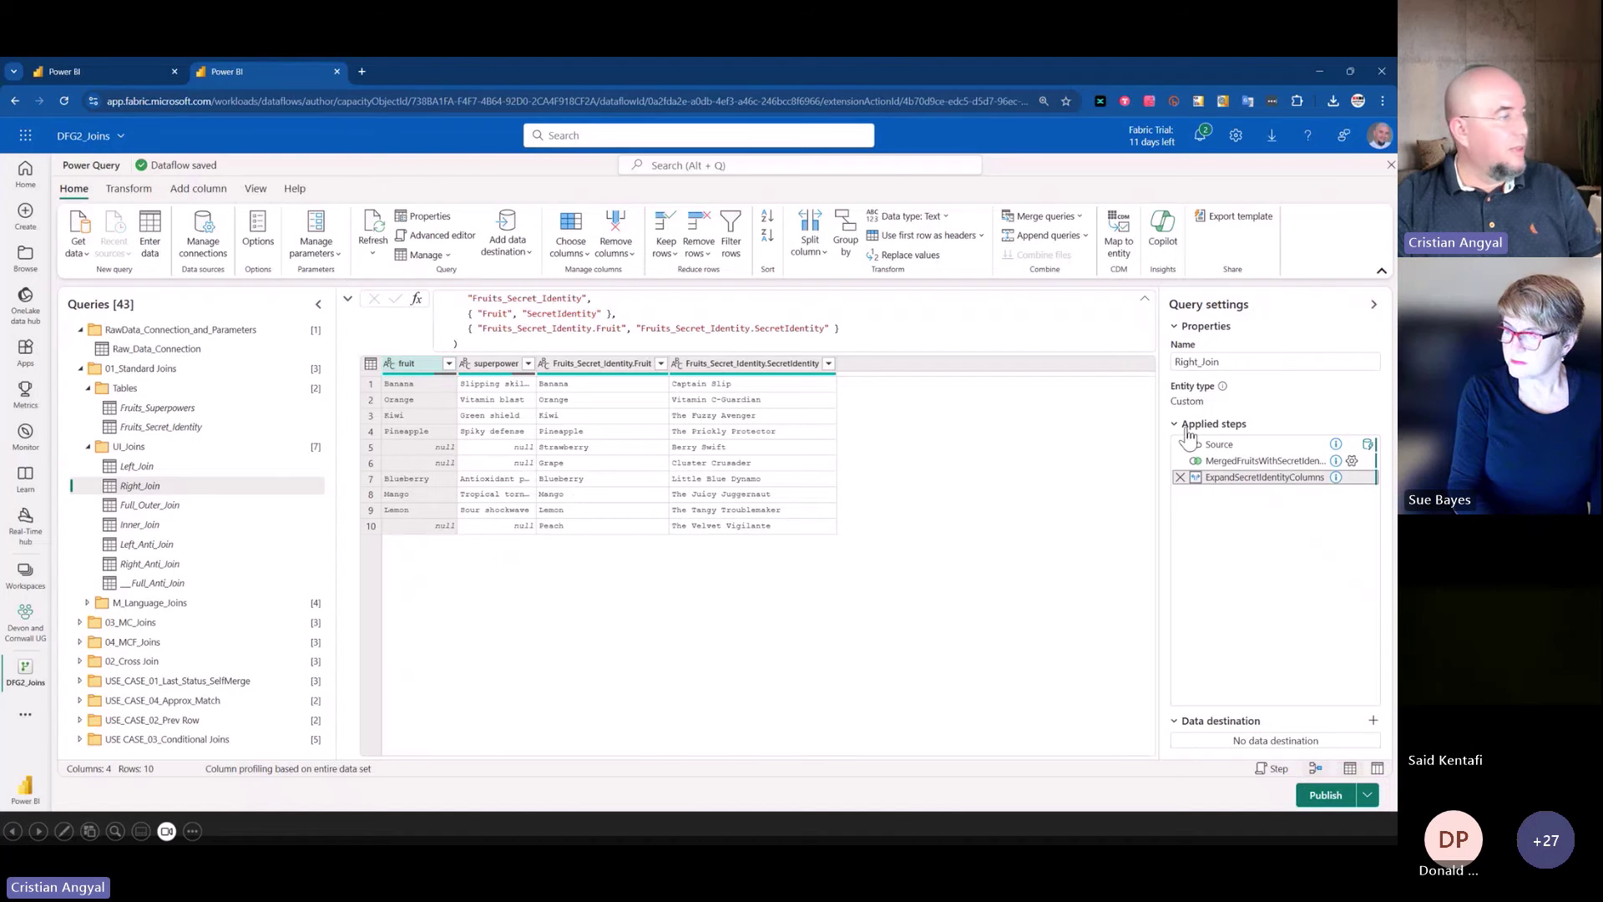
# - Open the Full_Outer_Join query and review the join kind and row match in its merge settings, leaving the dialog without changes
pyautogui.click(185, 504)
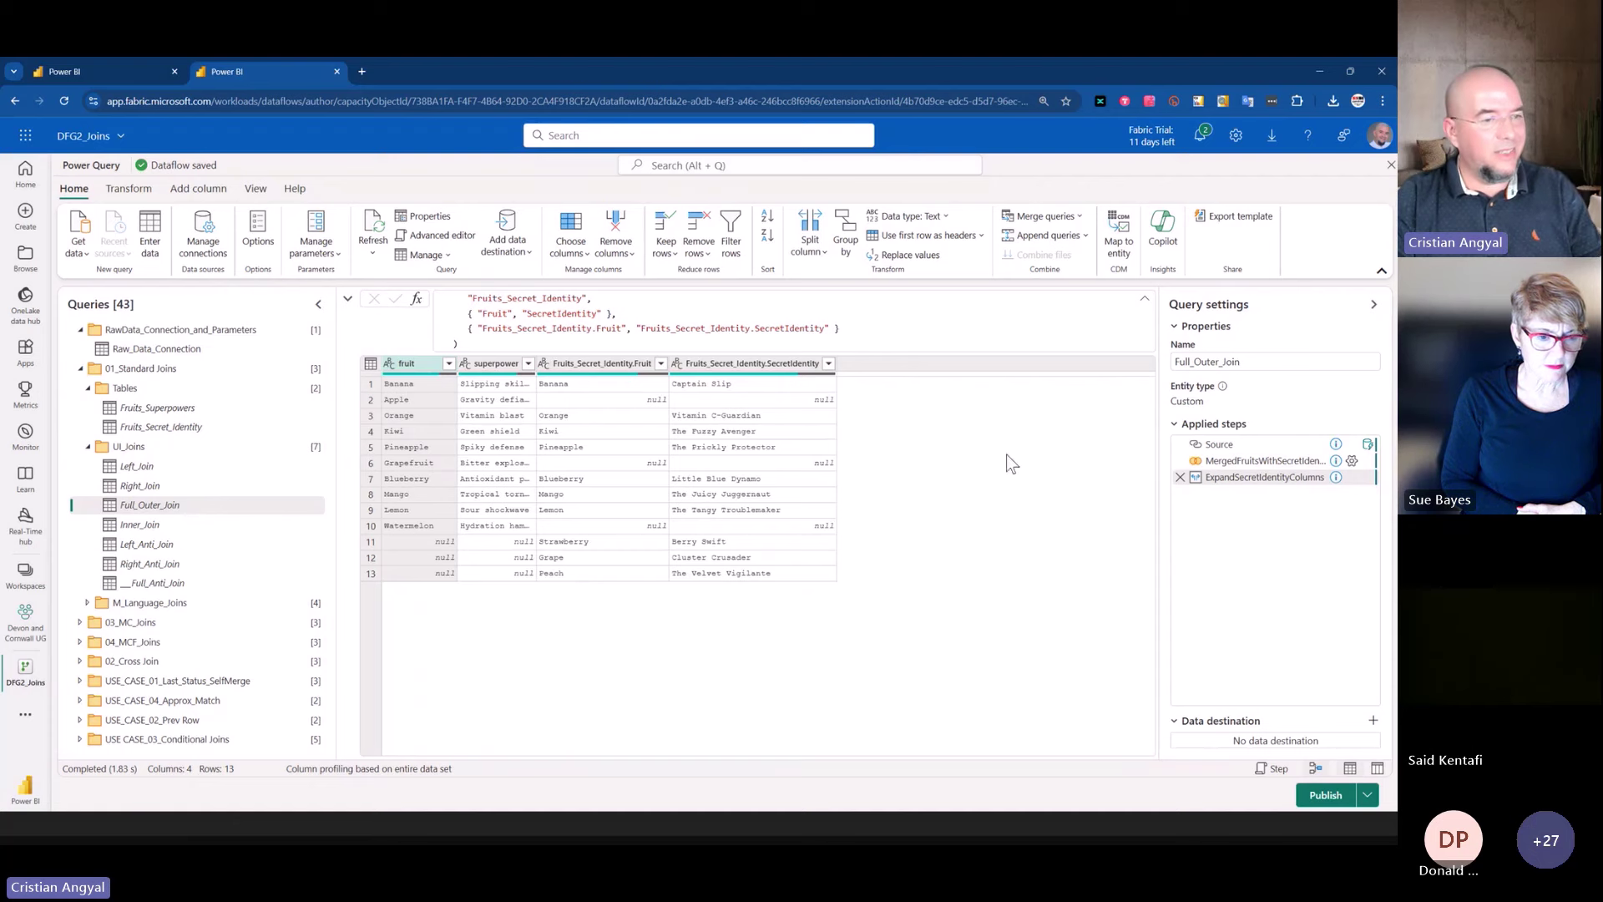
pyautogui.rightClick(1225, 461)
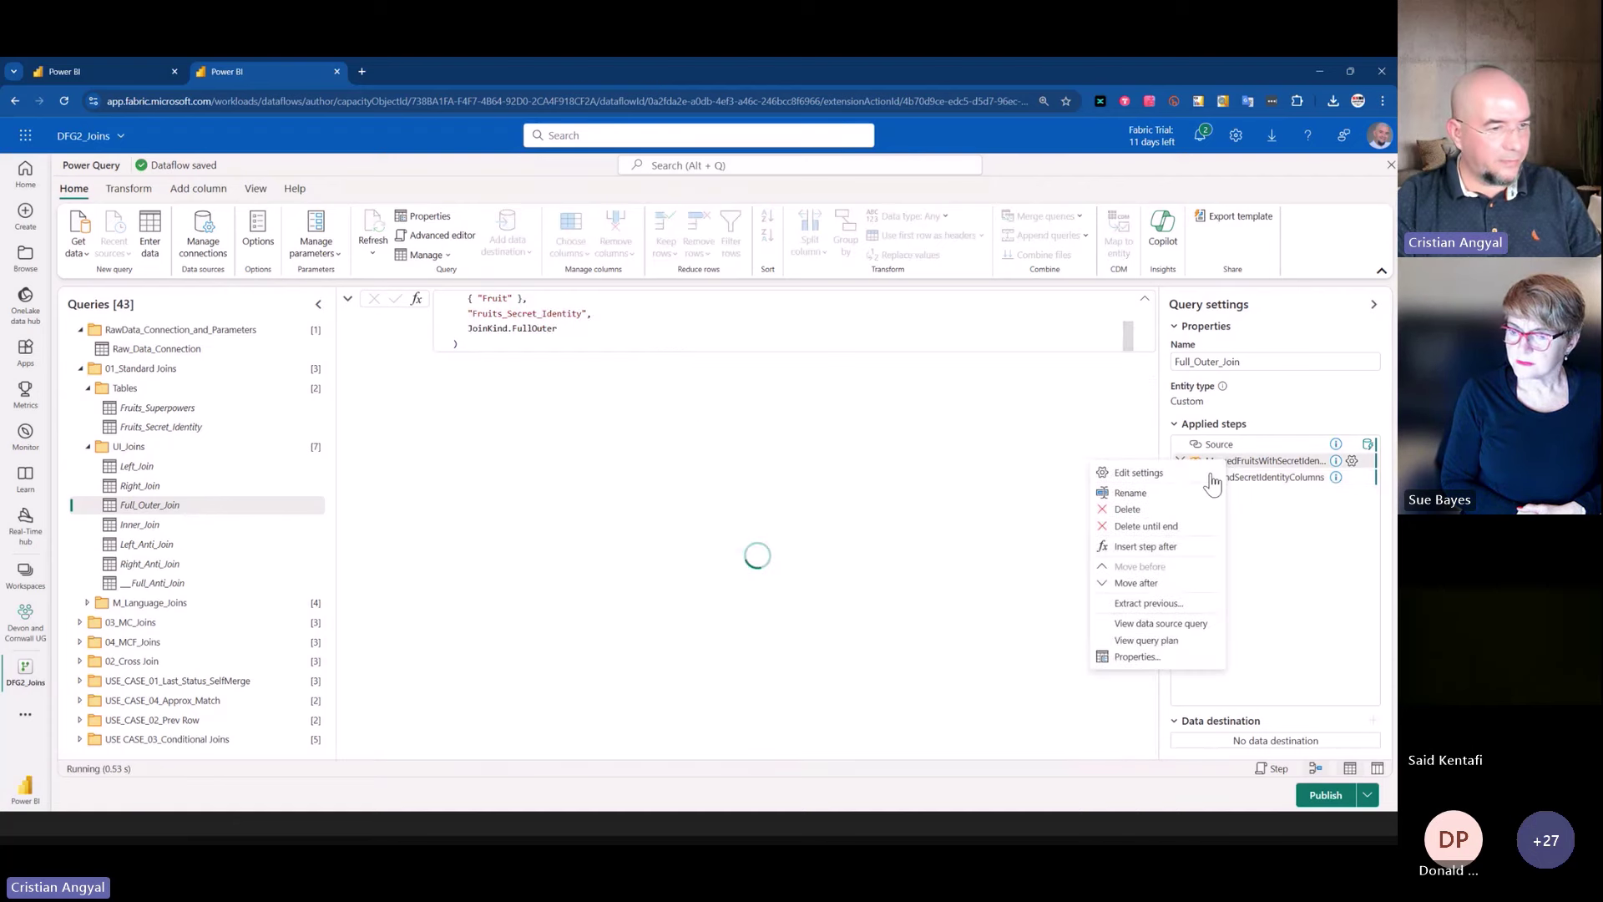
pyautogui.rightClick(1223, 469)
pyautogui.click(1220, 473)
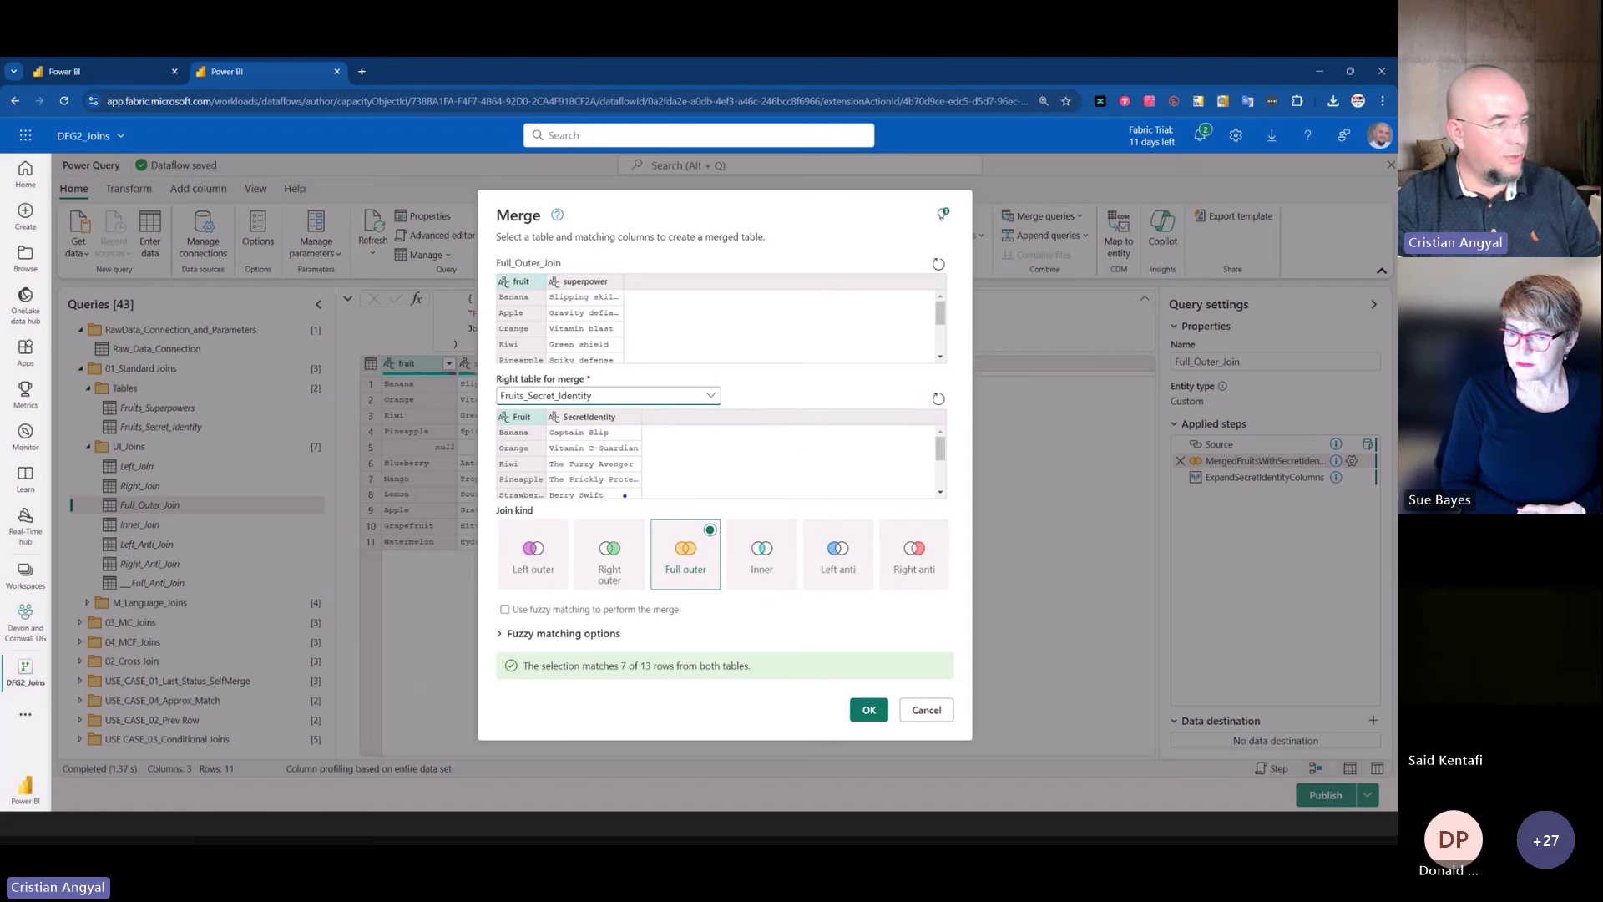
pyautogui.moveTo(625, 495)
pyautogui.mouseDown()
pyautogui.moveTo(768, 635)
pyautogui.moveTo(746, 612)
pyautogui.mouseUp()
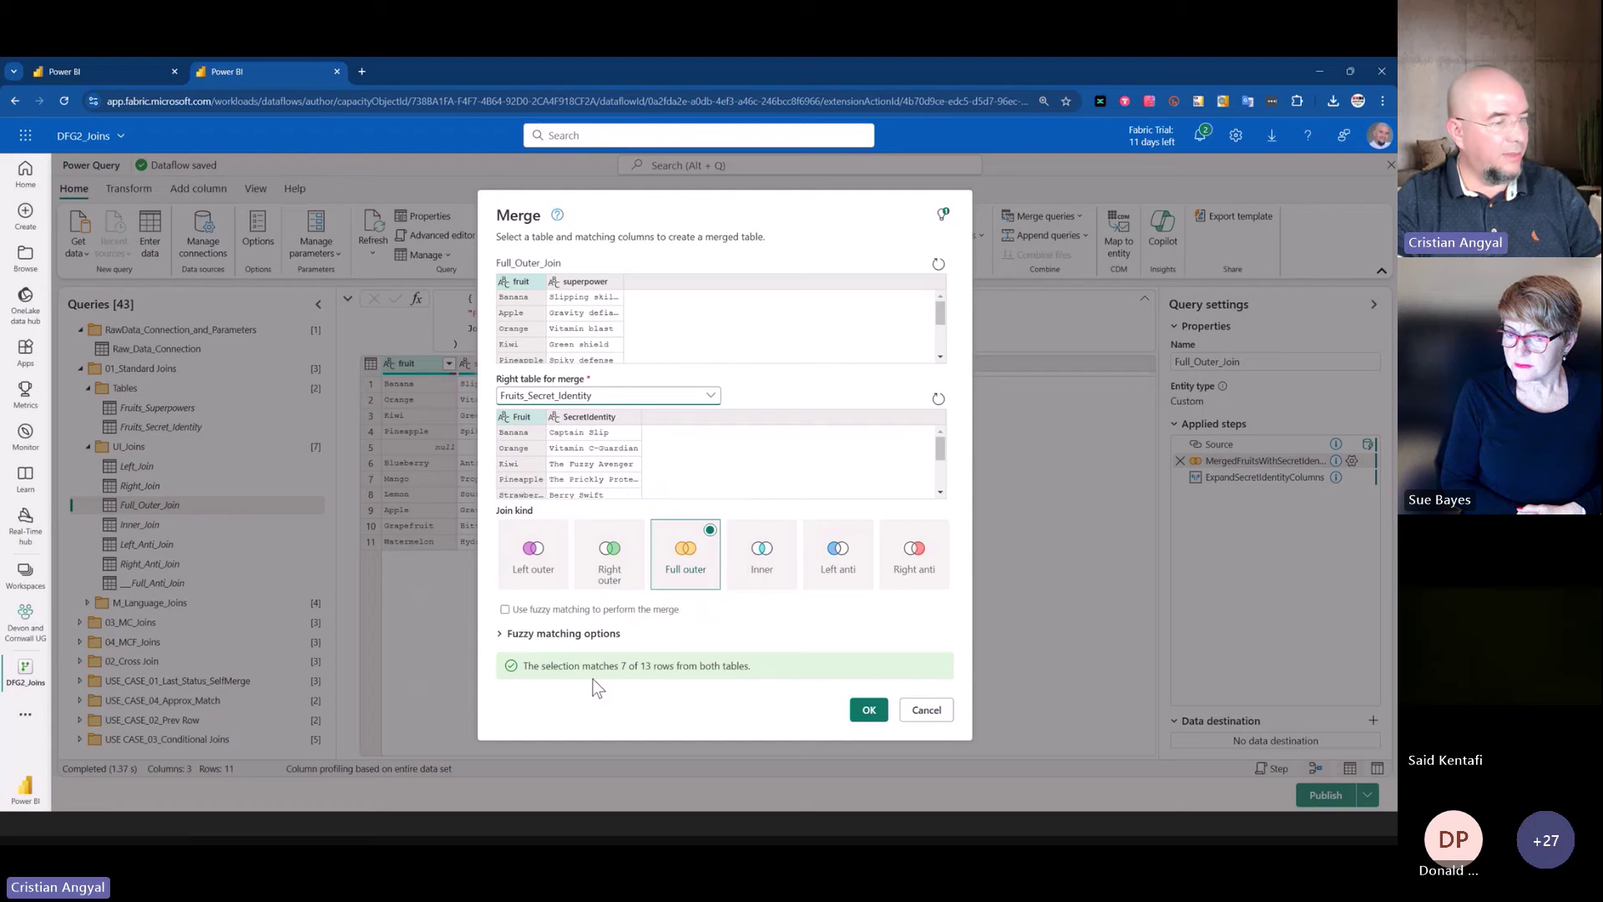
pyautogui.moveTo(619, 666); pyautogui.dragTo(670, 665)
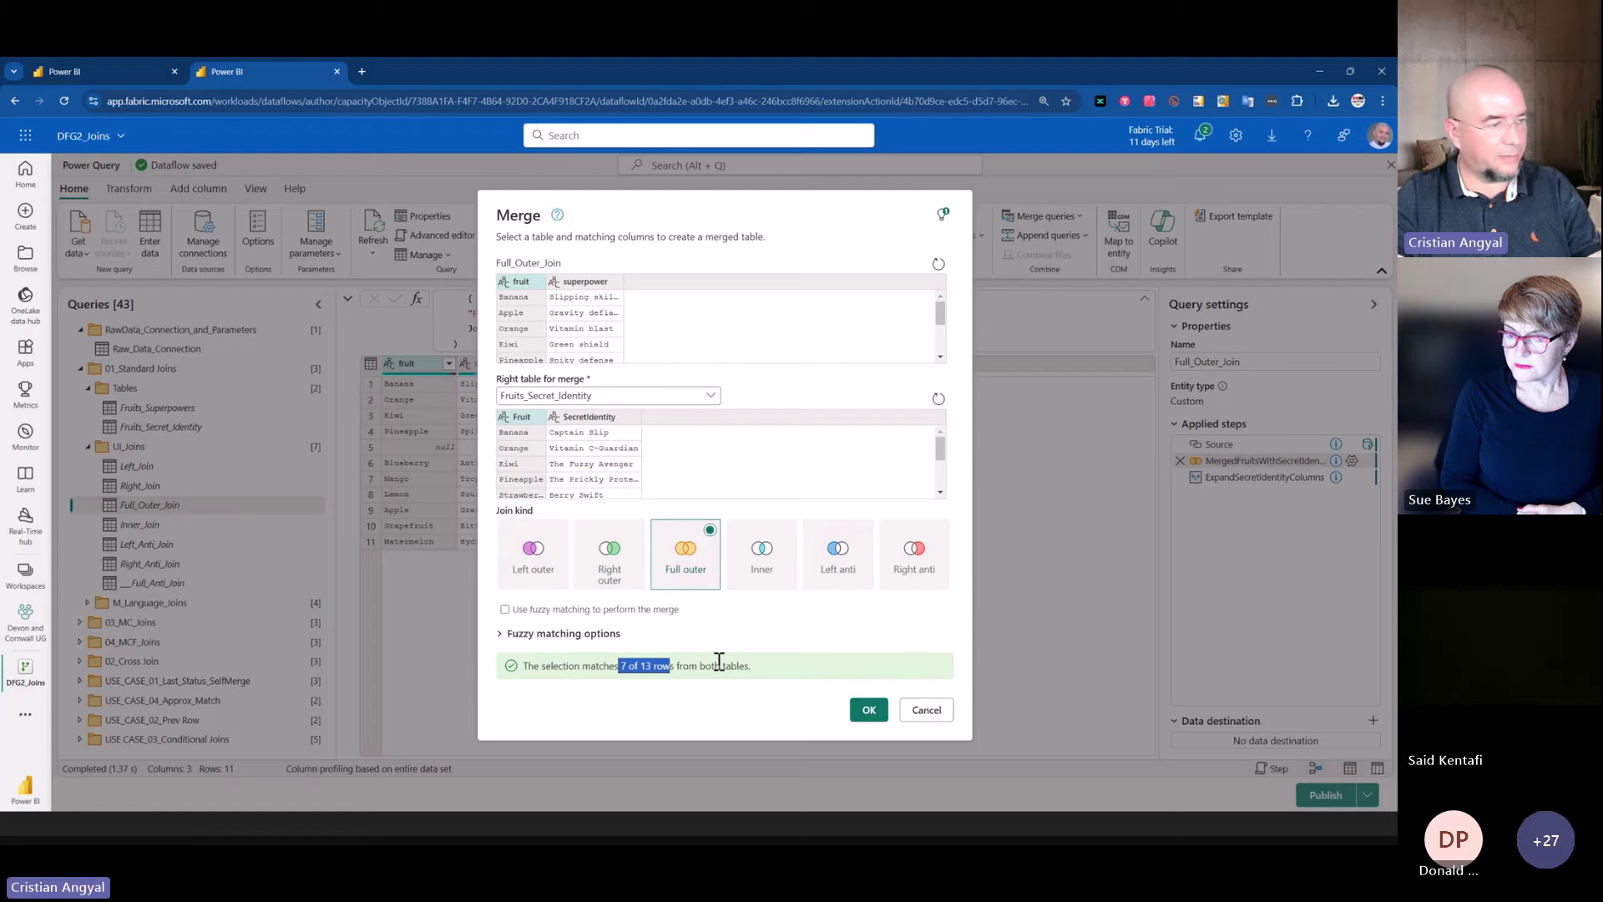
pyautogui.click(931, 716)
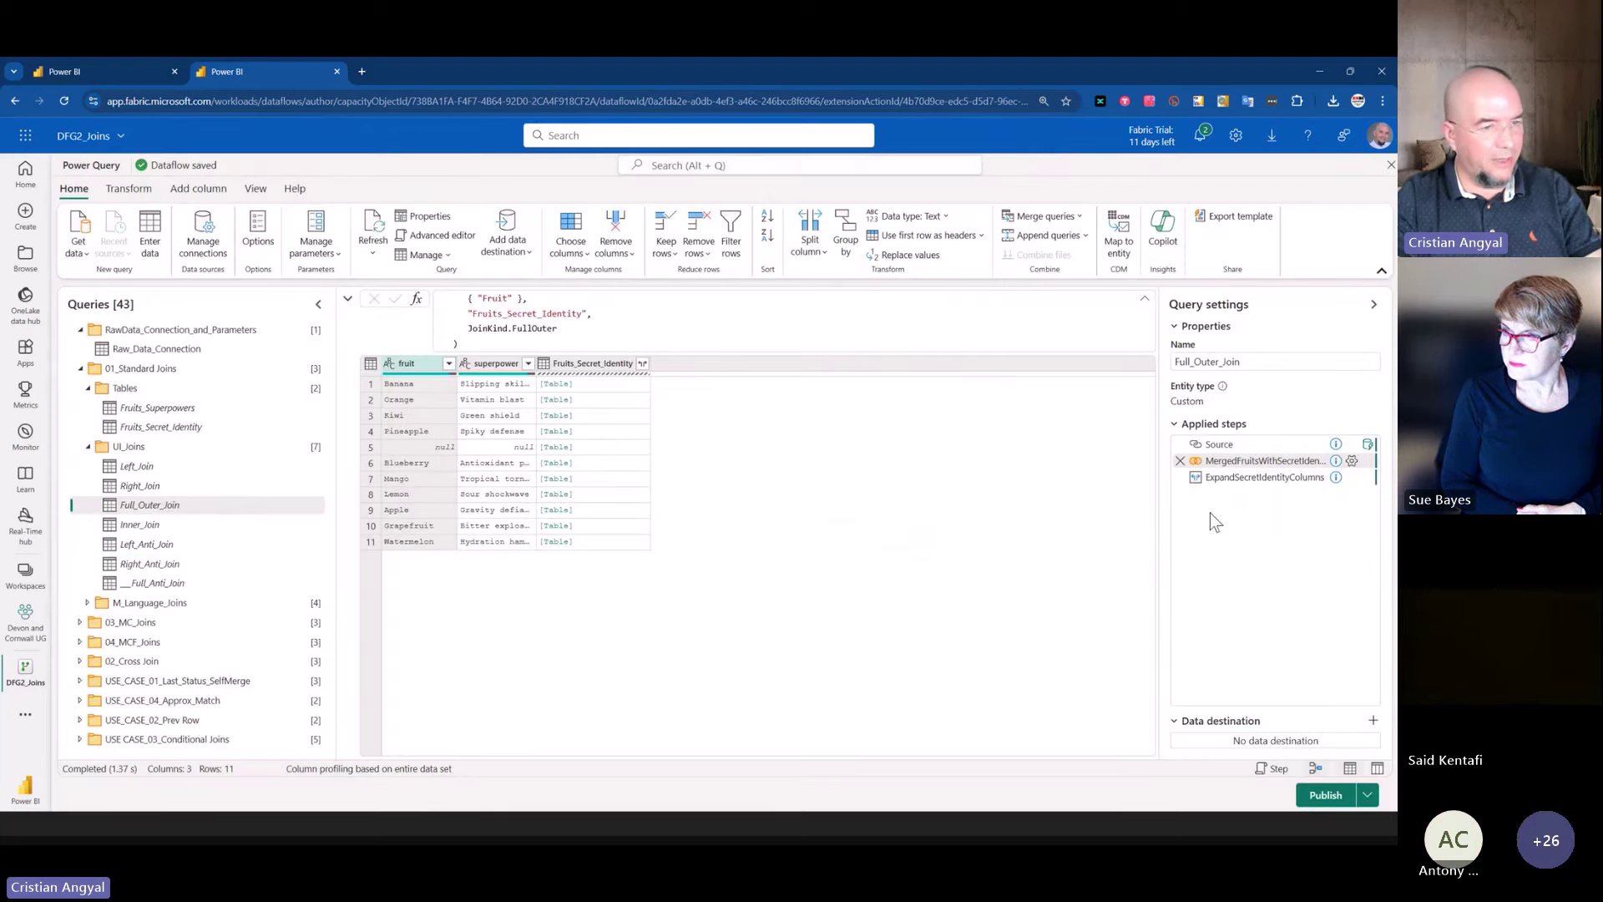
# - Show the ExpandSecretIdentityColumns step of Full_Outer_Join and examine the fruit and superpower rows against the unmatched secret identity rows
pyautogui.click(1244, 478)
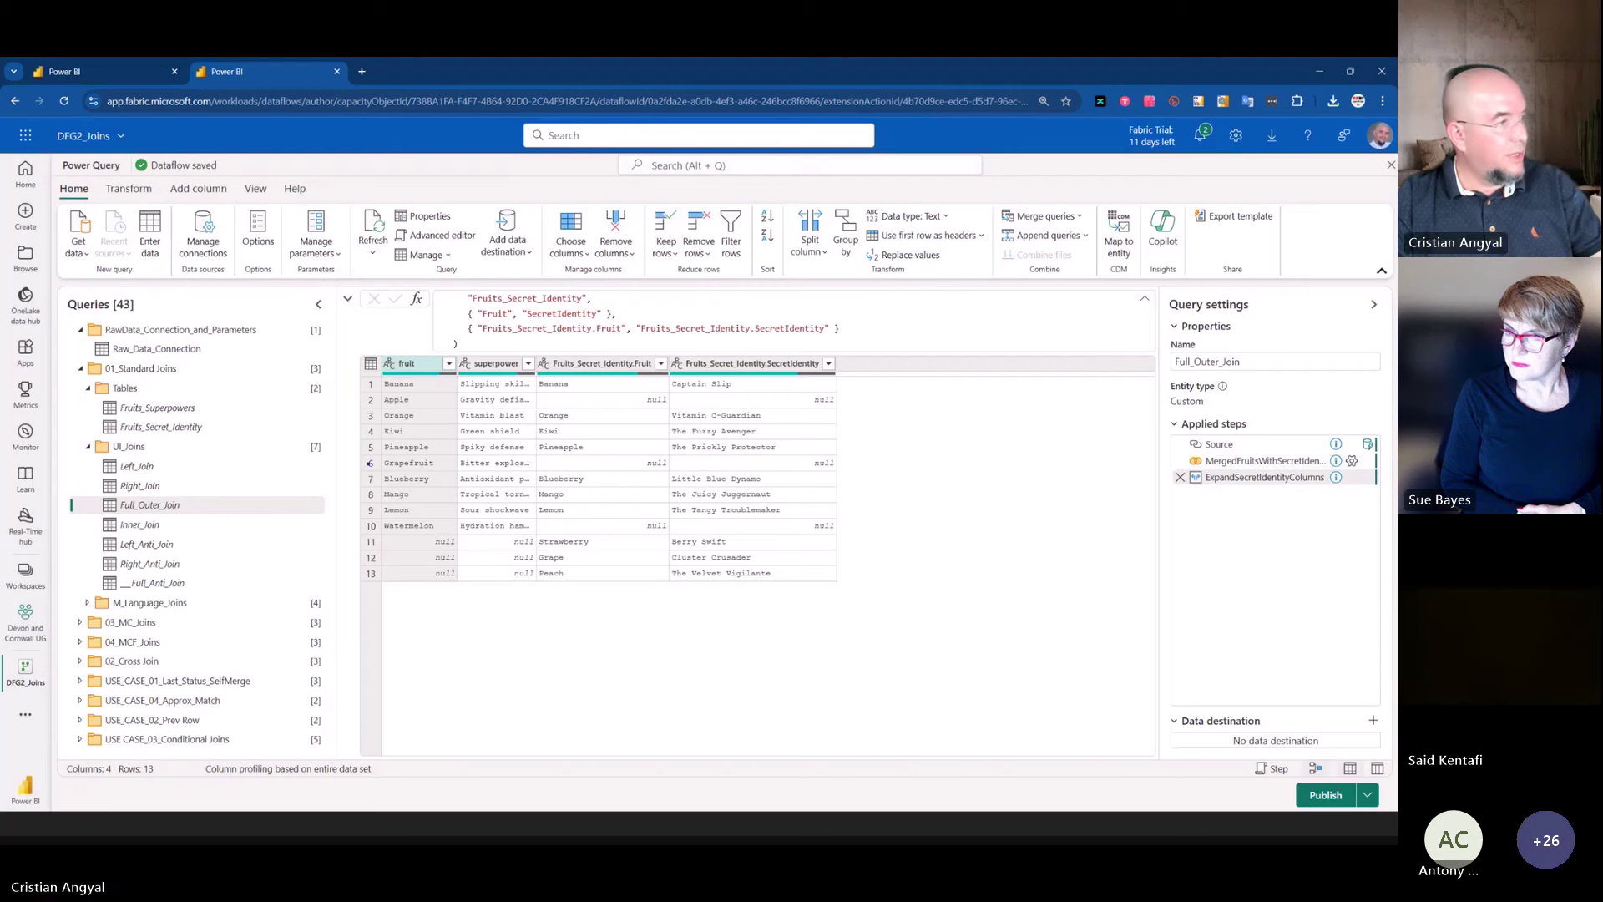
pyautogui.moveTo(363, 338)
pyautogui.mouseDown()
pyautogui.moveTo(489, 450)
pyautogui.moveTo(537, 534)
pyautogui.mouseUp()
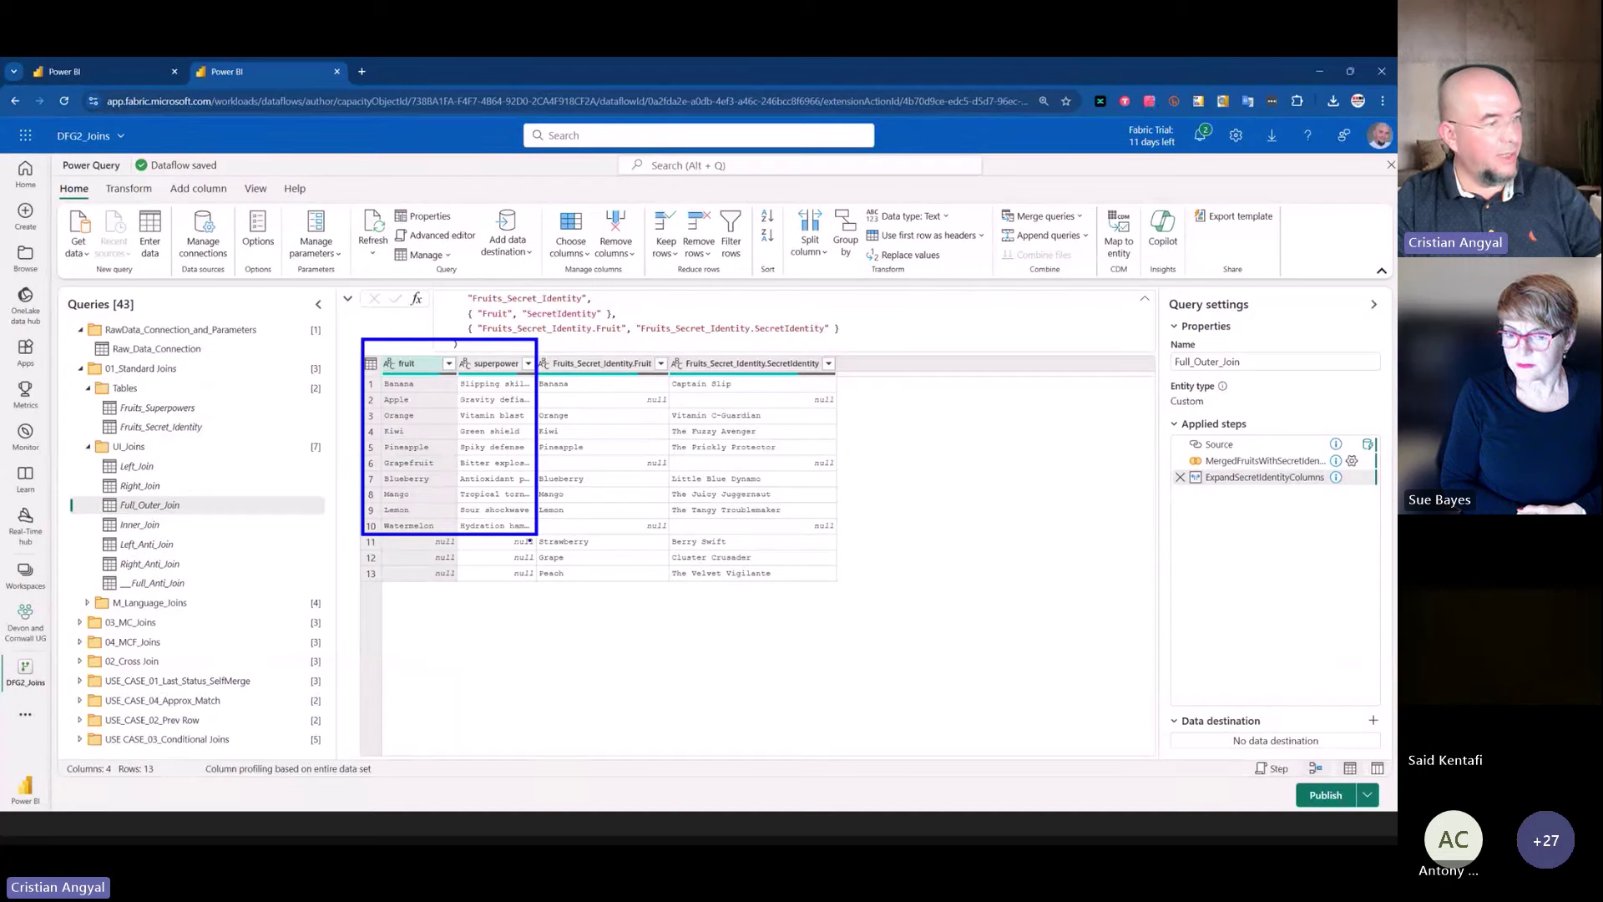
pyautogui.moveTo(531, 535)
pyautogui.mouseDown()
pyautogui.moveTo(594, 561)
pyautogui.moveTo(855, 584)
pyautogui.mouseUp()
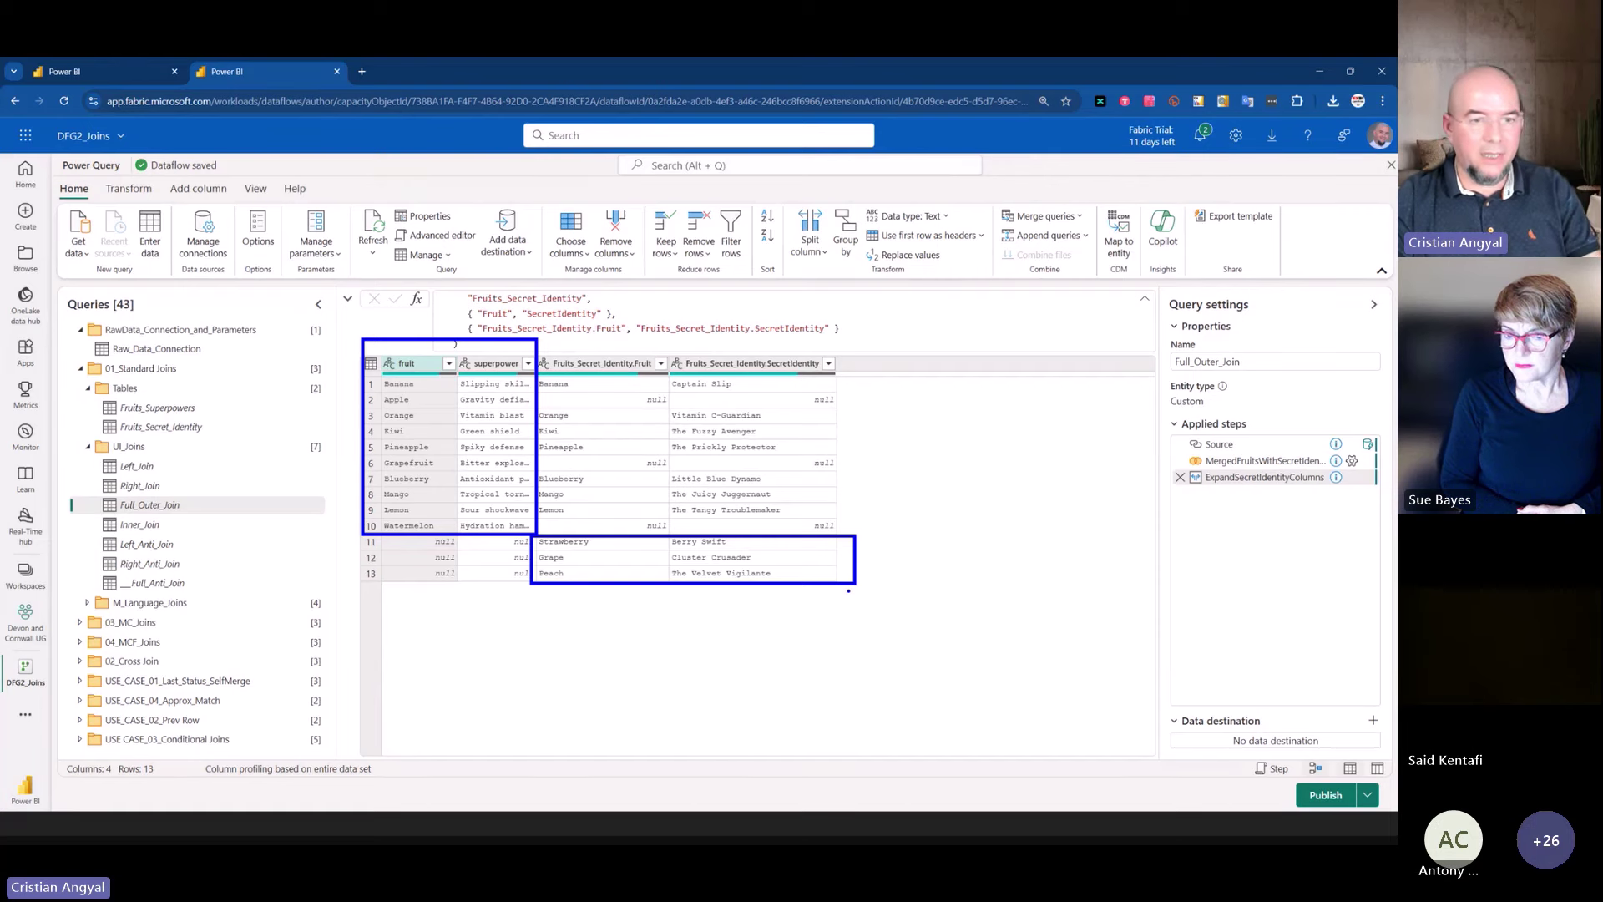
pyautogui.press('Escape')
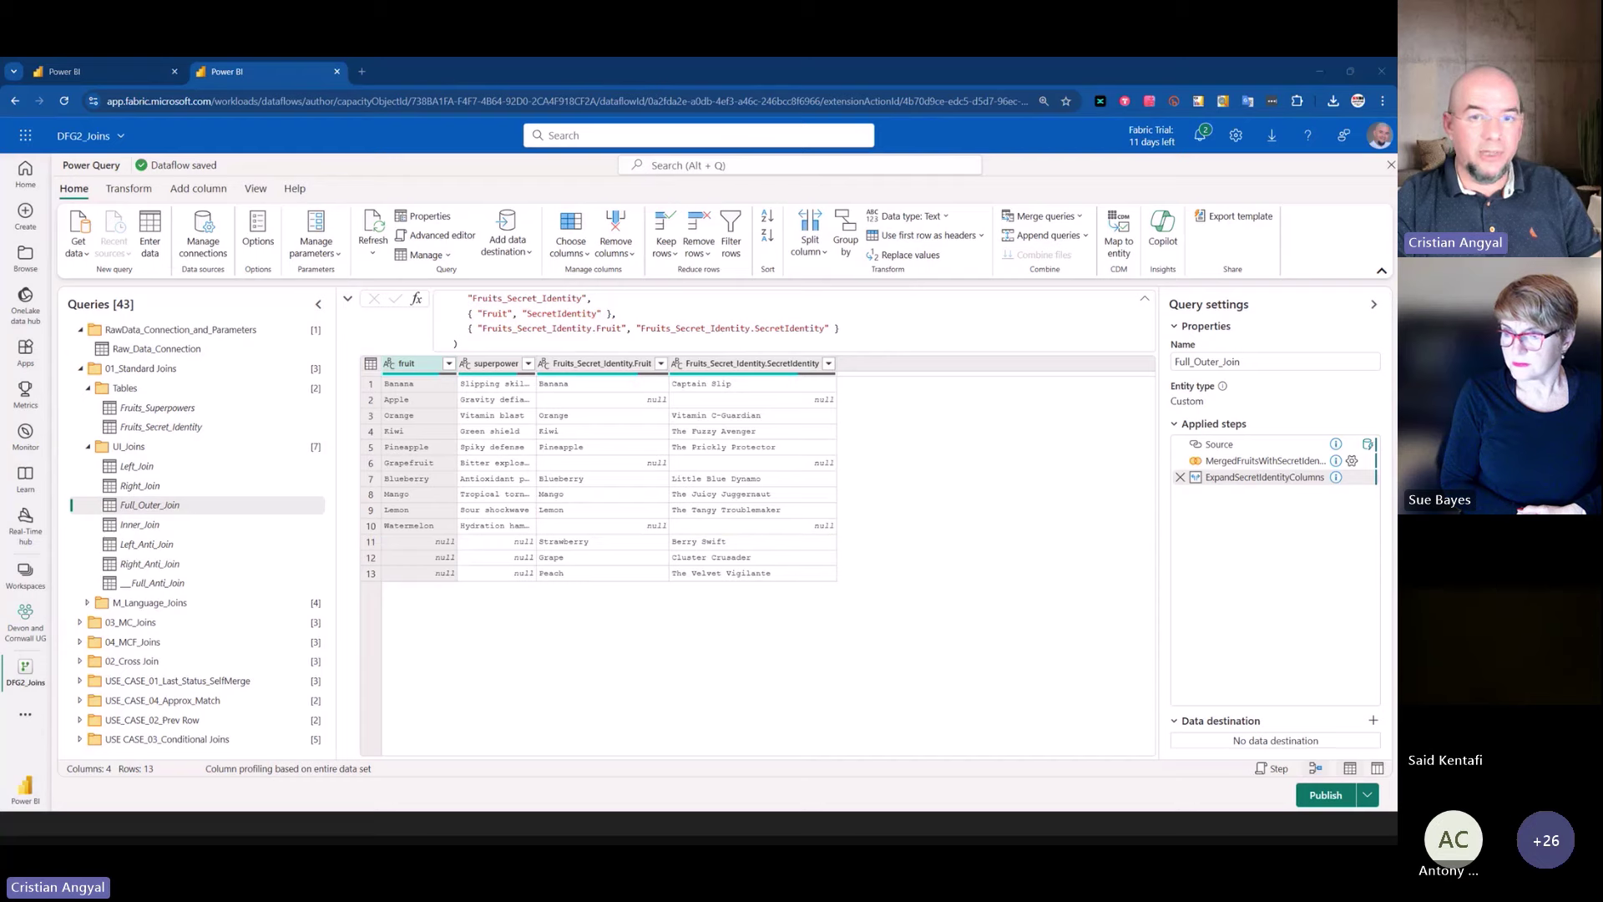
pyautogui.hotkey('shift', 'F5')
pyautogui.click(372, 405)
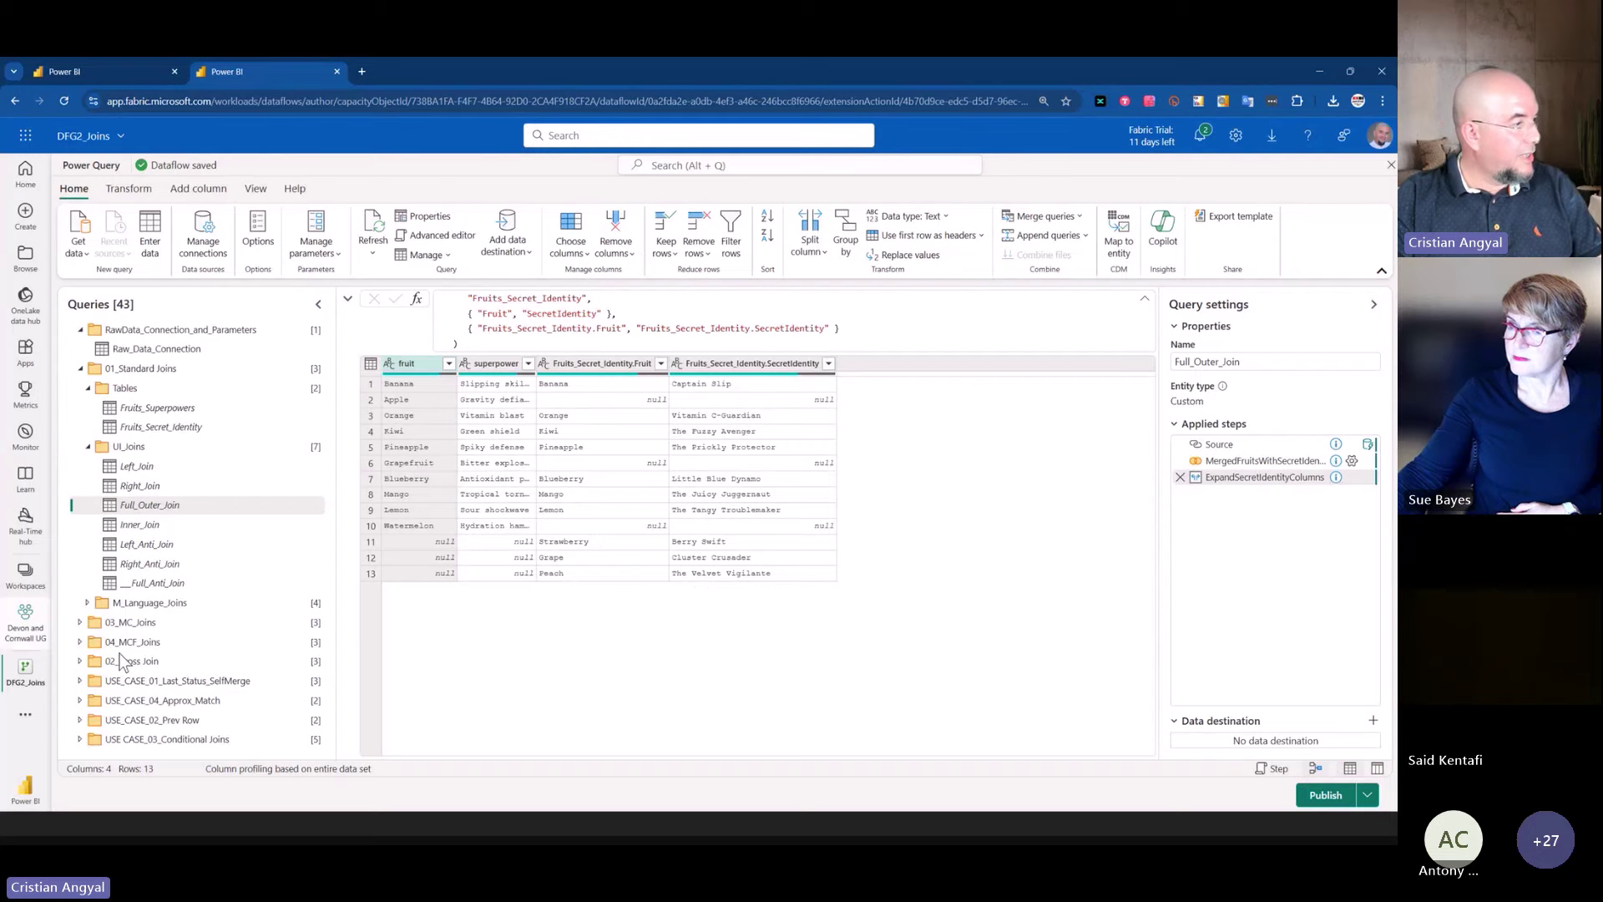
# - Open the Inner_Join query and review the column-pair suggestion, join kind and row match in its merge settings, leaving without changes
pyautogui.click(202, 524)
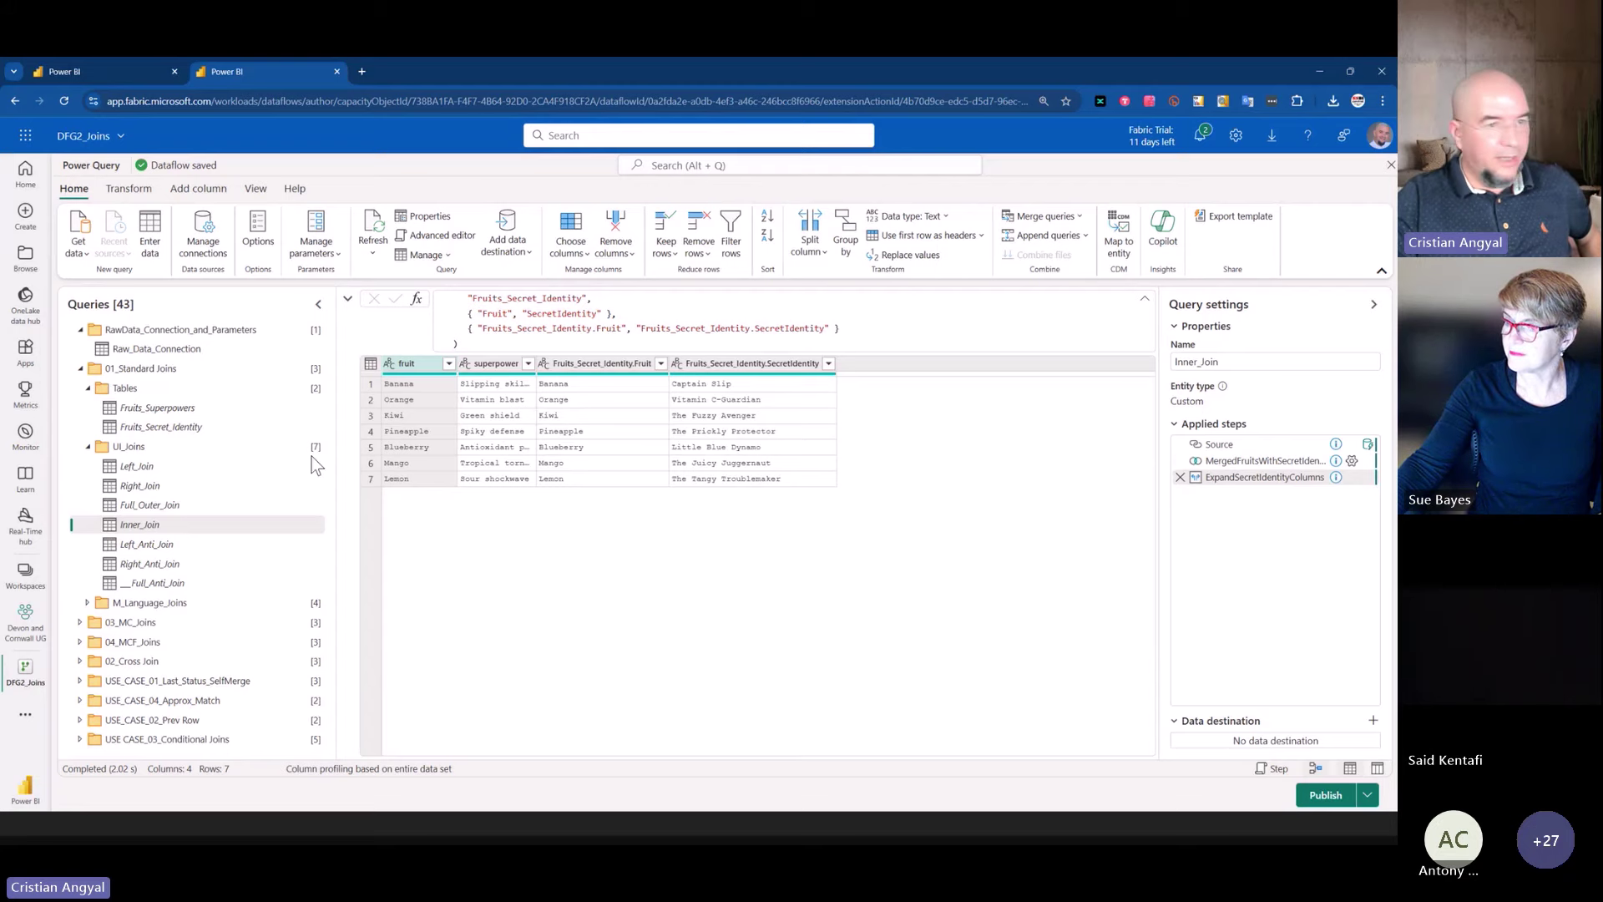
pyautogui.rightClick(1292, 462)
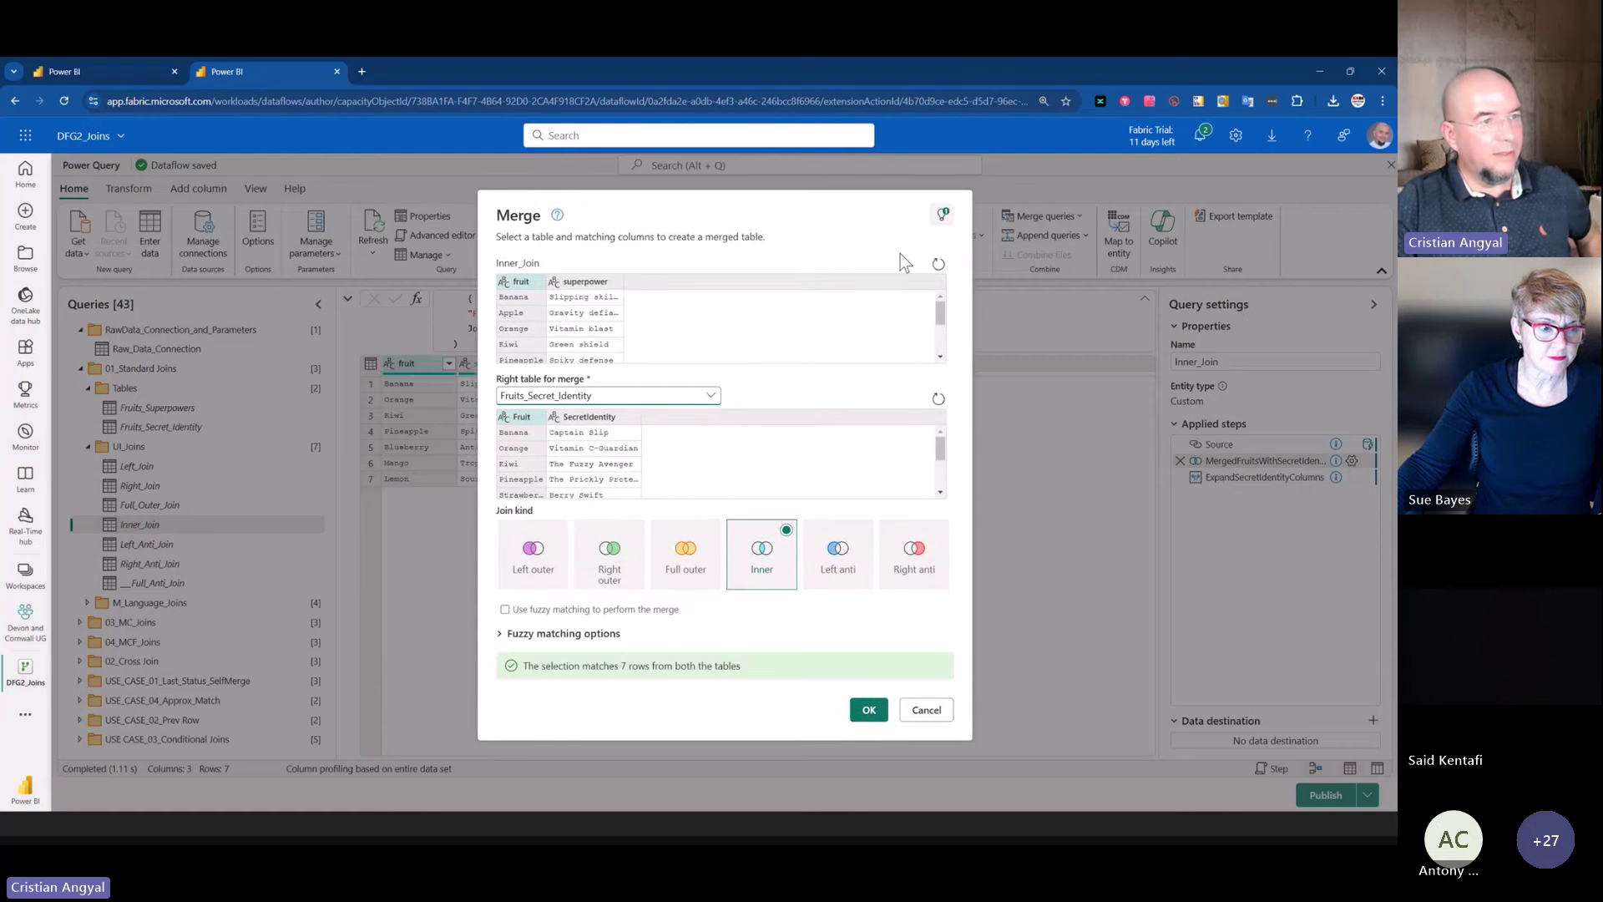
pyautogui.click(944, 214)
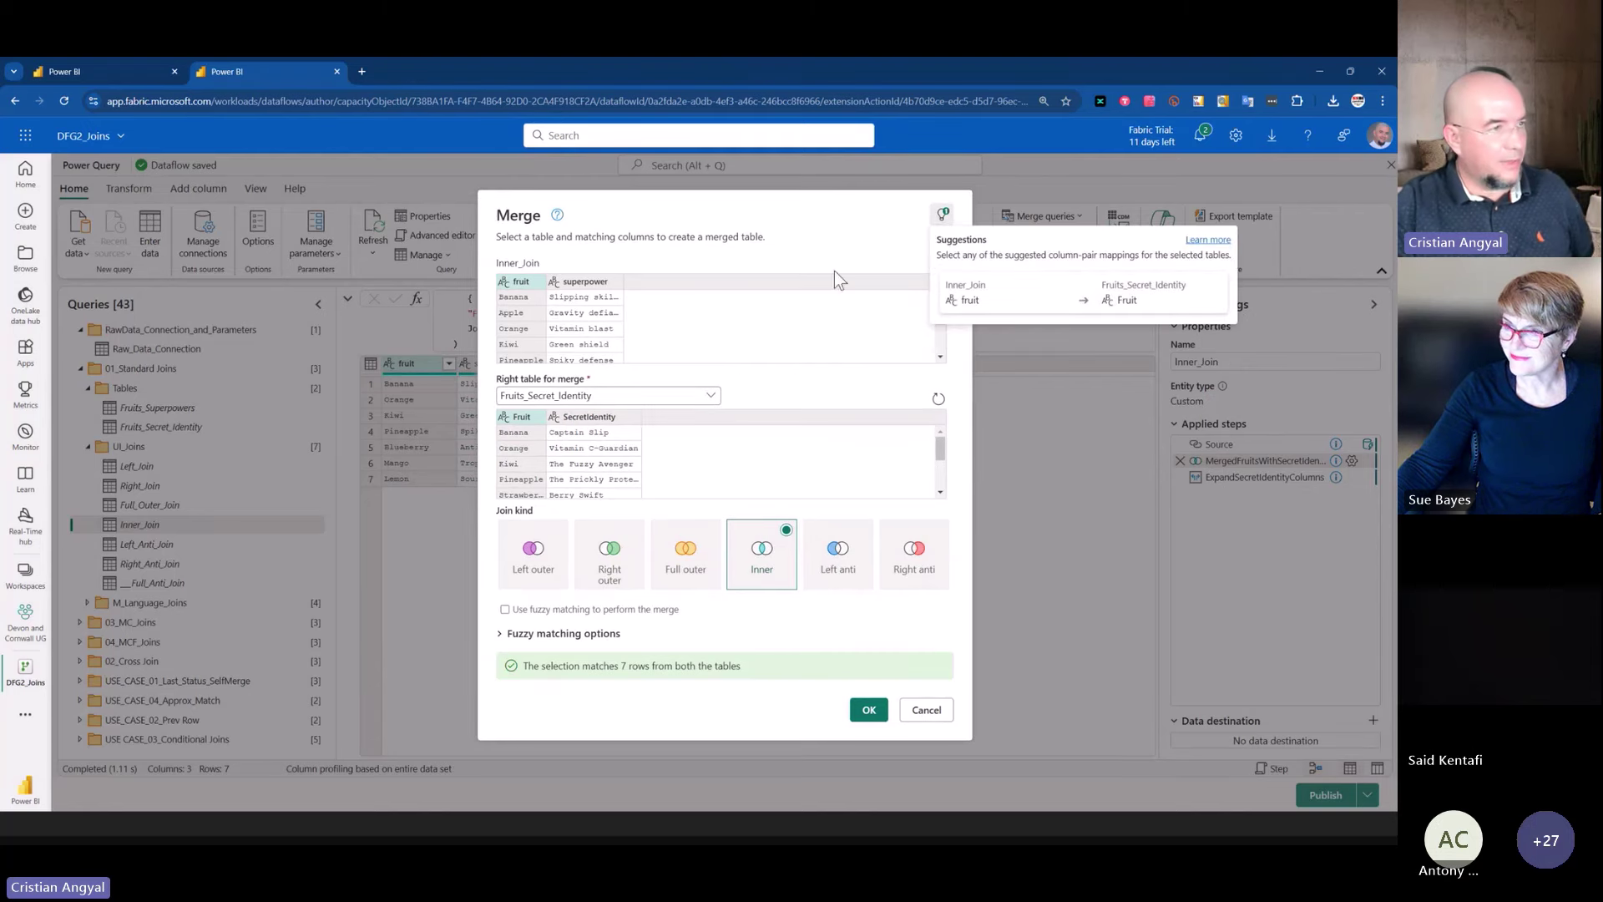
pyautogui.click(797, 213)
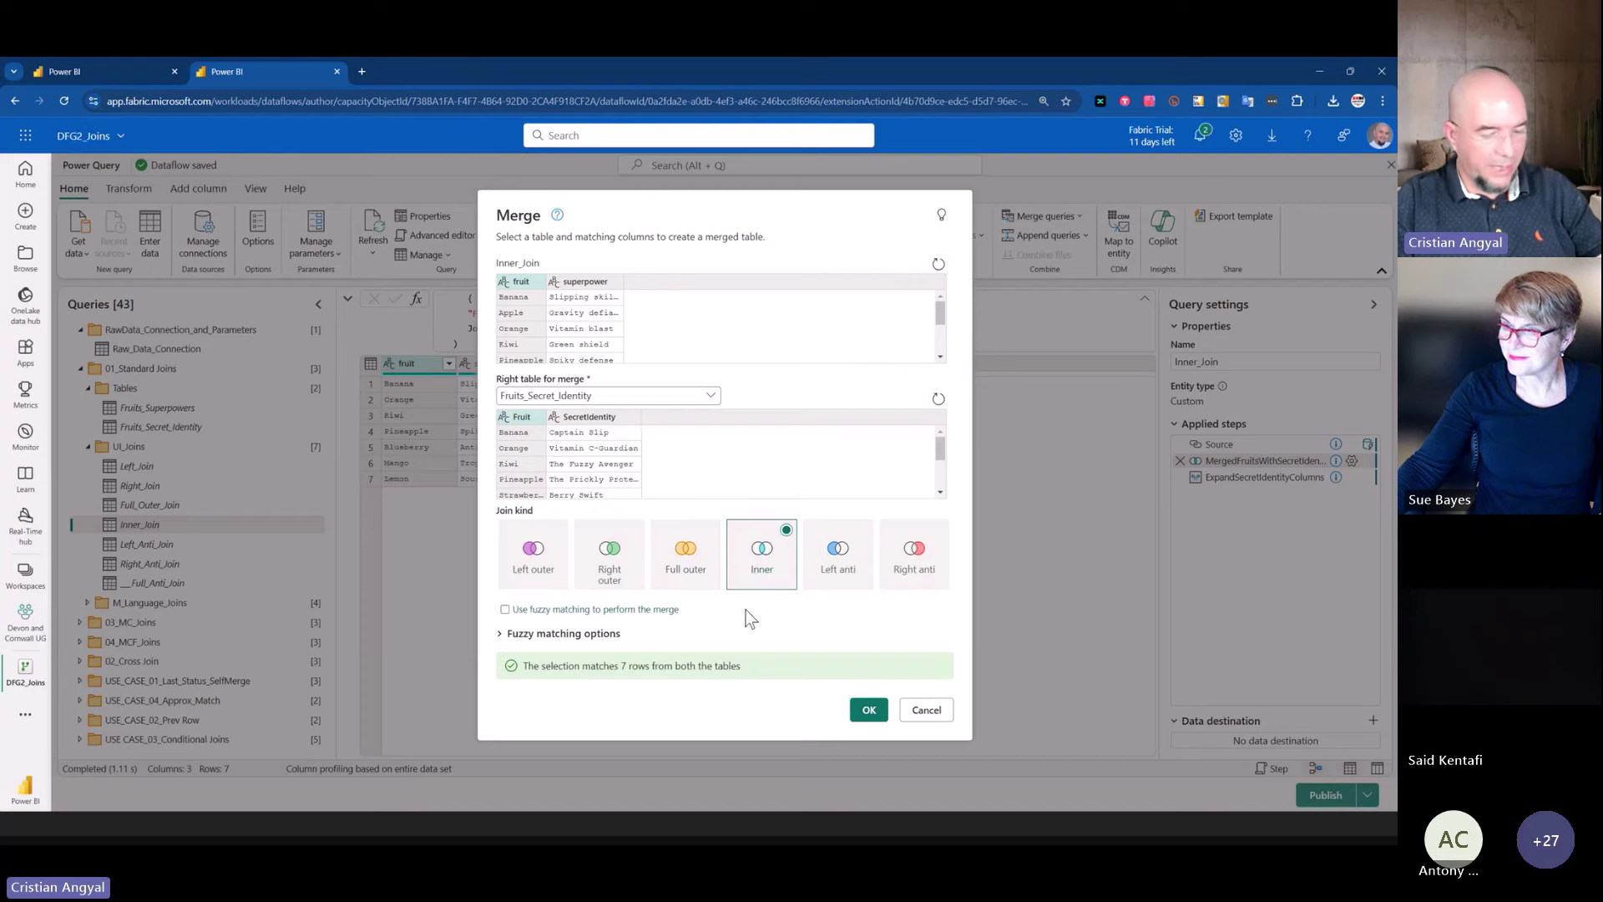
pyautogui.moveTo(719, 500); pyautogui.dragTo(816, 611)
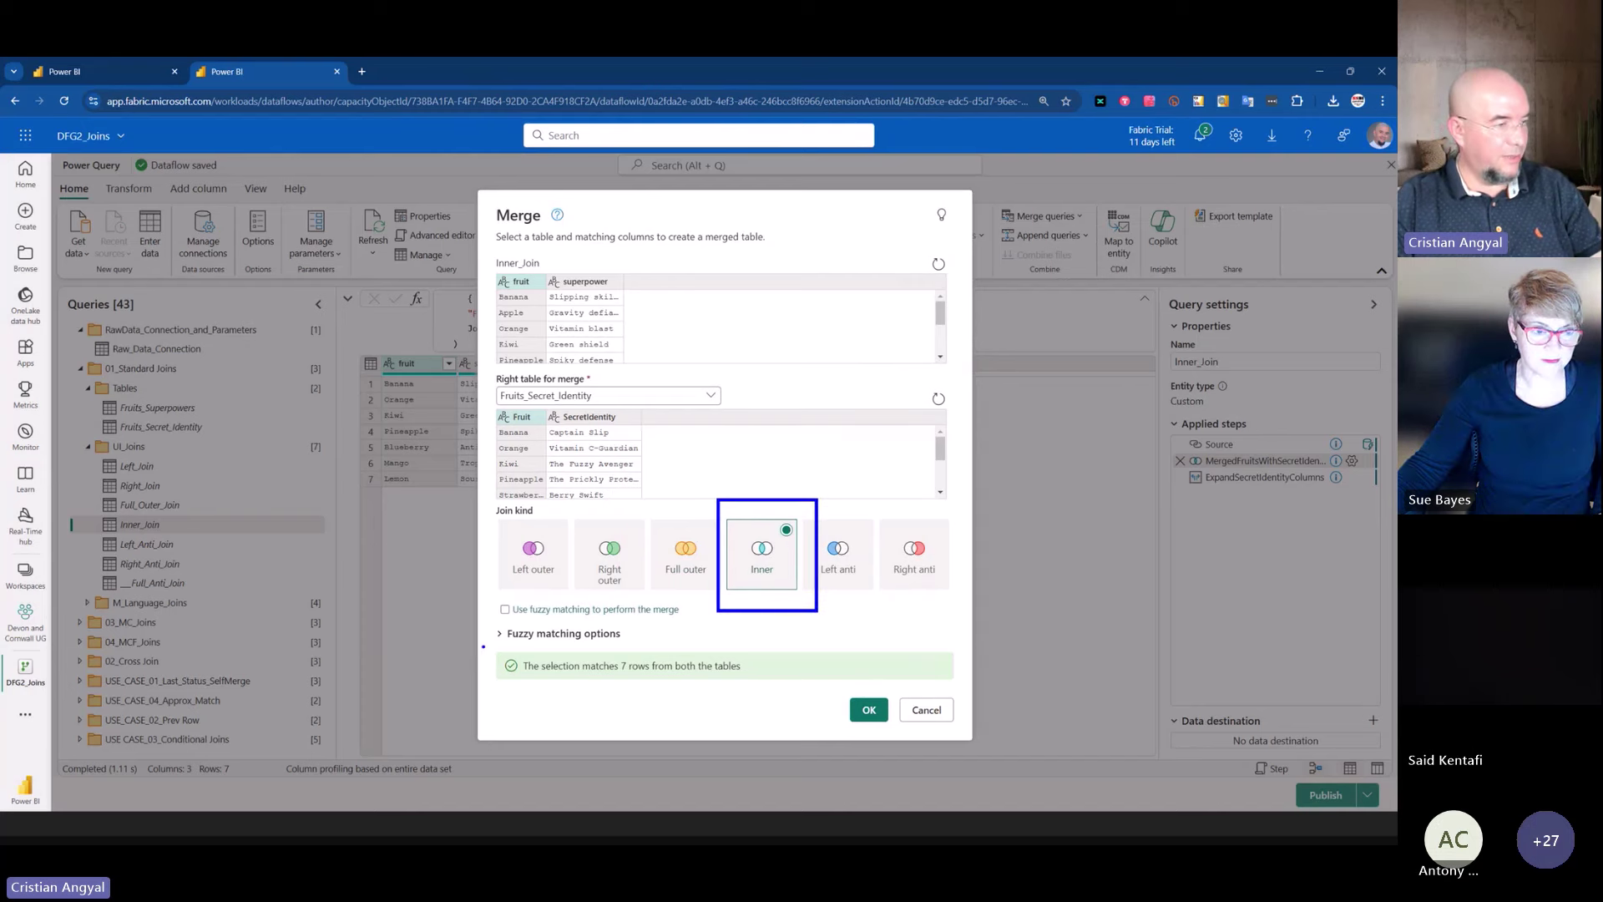
pyautogui.moveTo(480, 646); pyautogui.dragTo(833, 695)
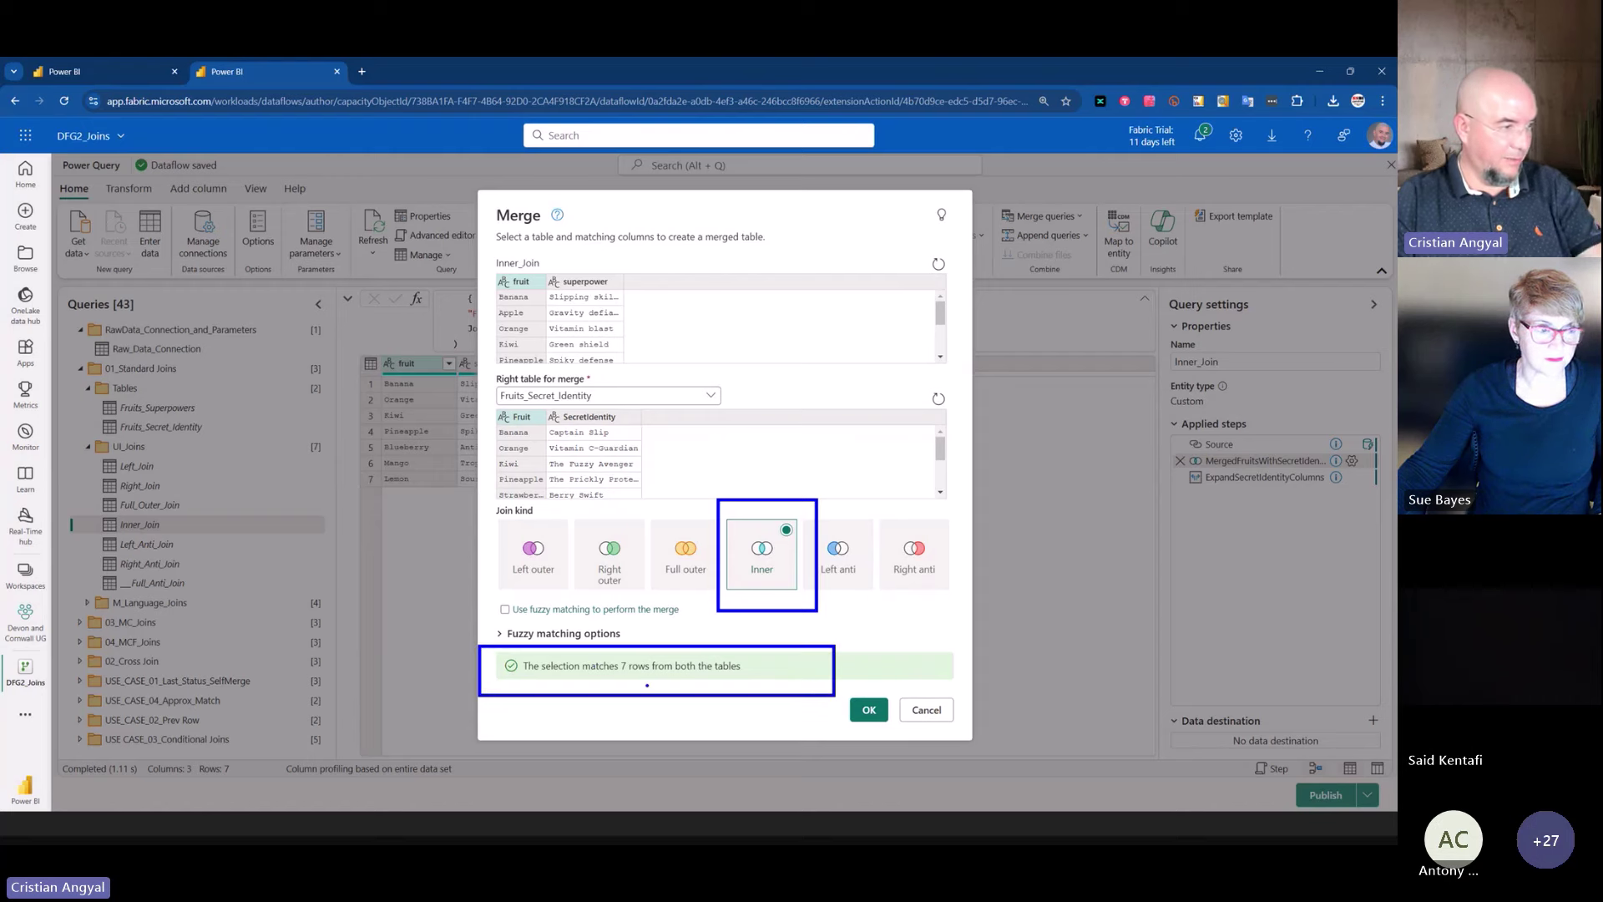
pyautogui.press('Escape')
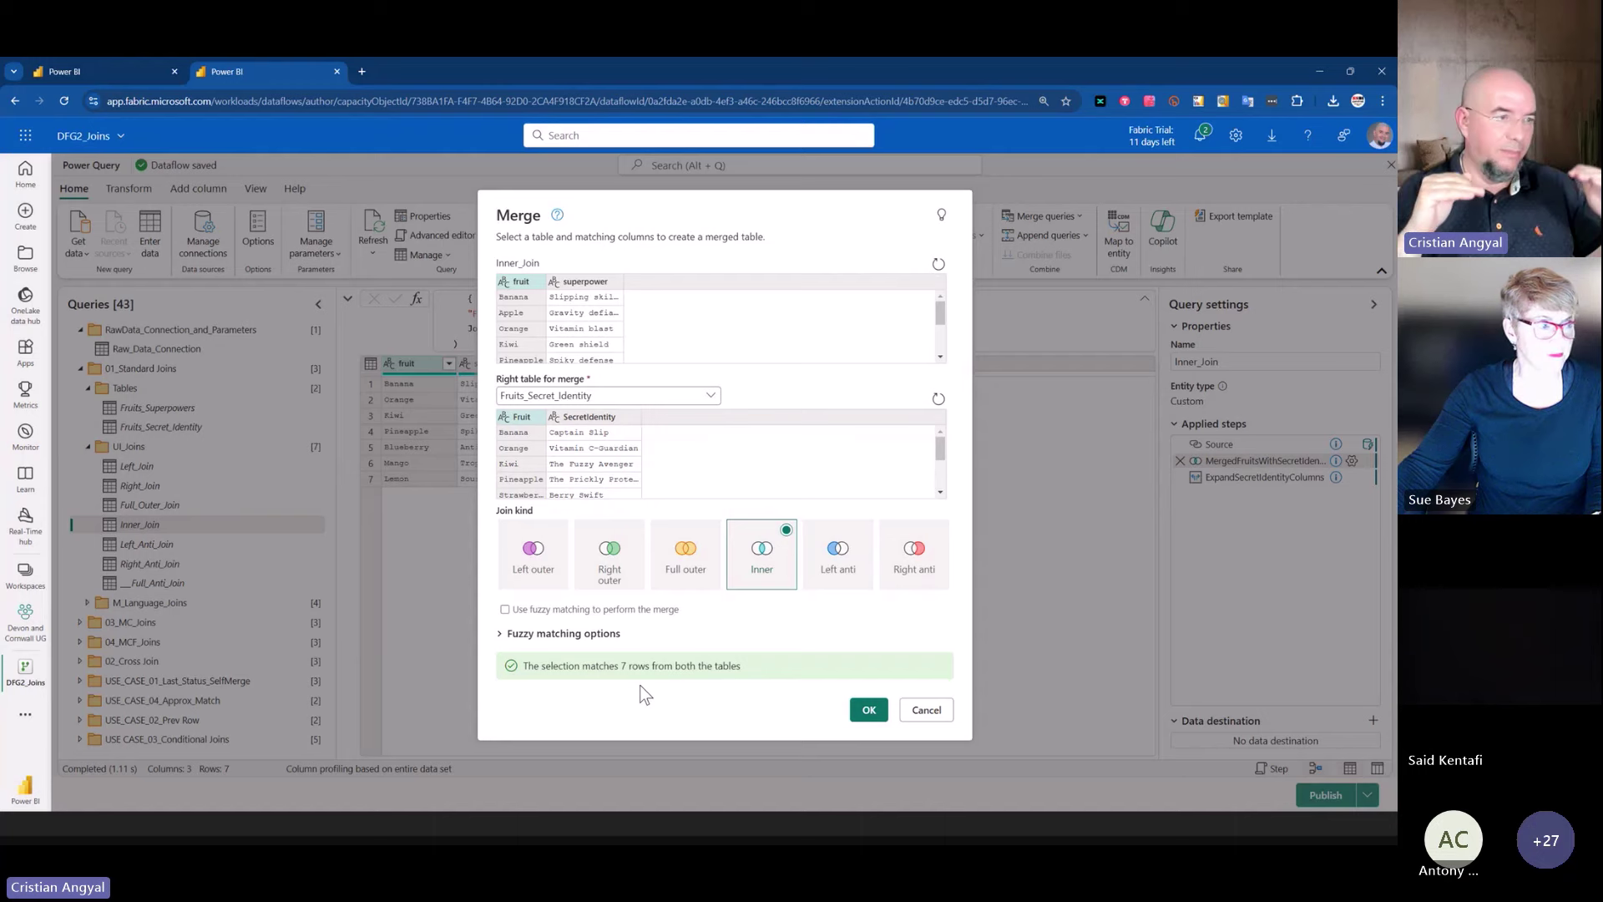
pyautogui.click(943, 711)
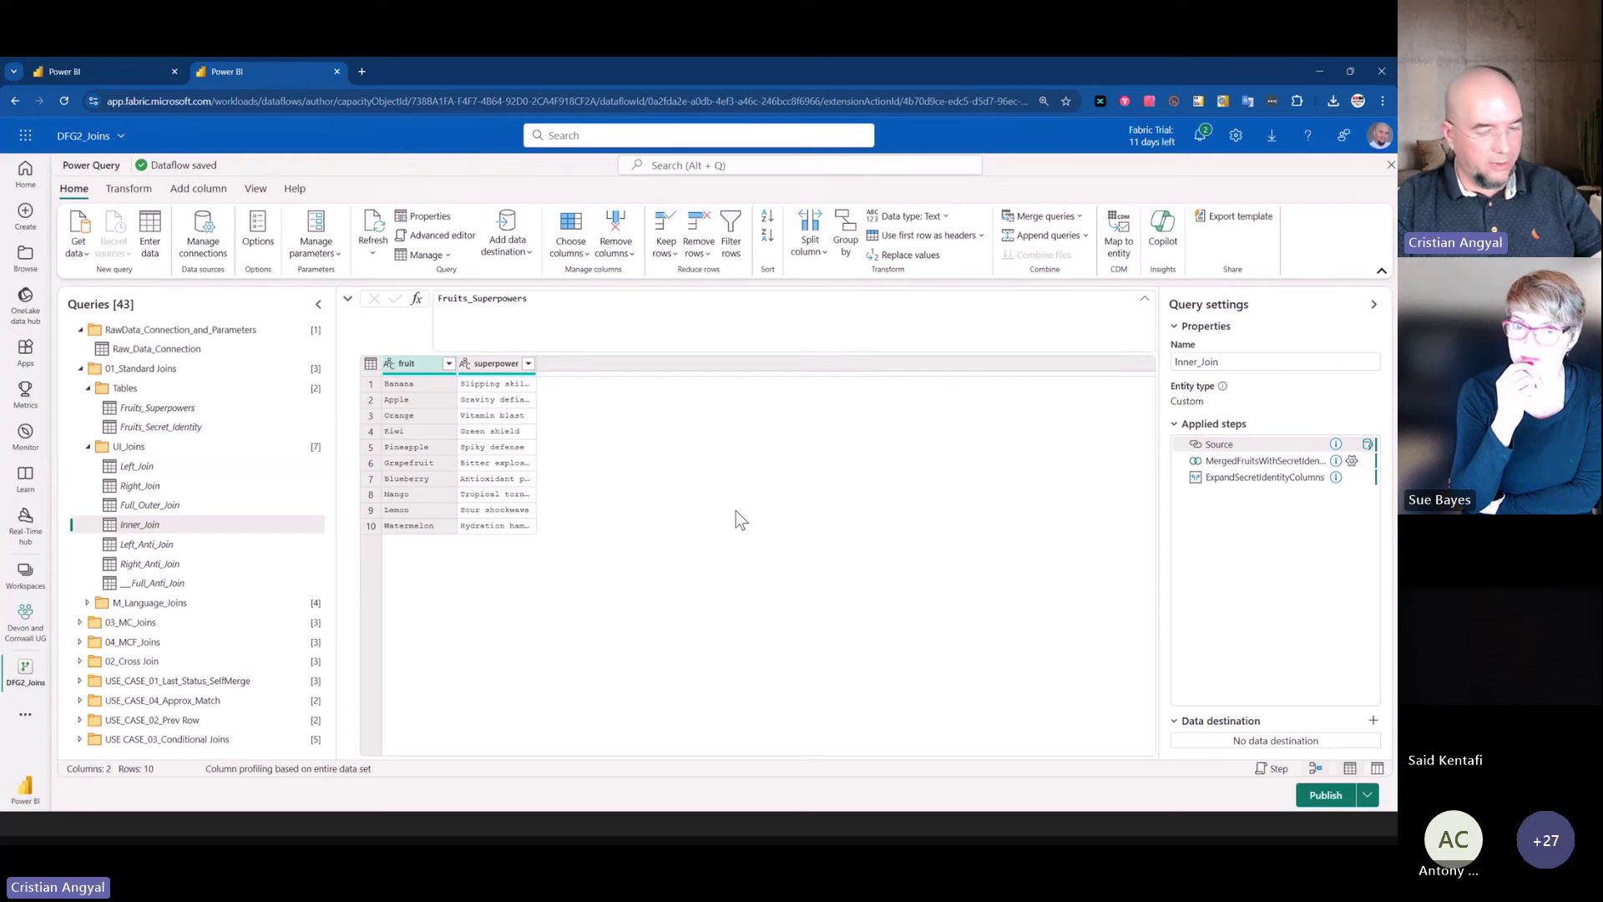
# - Compare the rows of Inner_Join across its Source, merge and ExpandSecretIdentityColumns steps
pyautogui.moveTo(347, 335); pyautogui.dragTo(545, 589)
pyautogui.moveTo(357, 540); pyautogui.dragTo(406, 540)
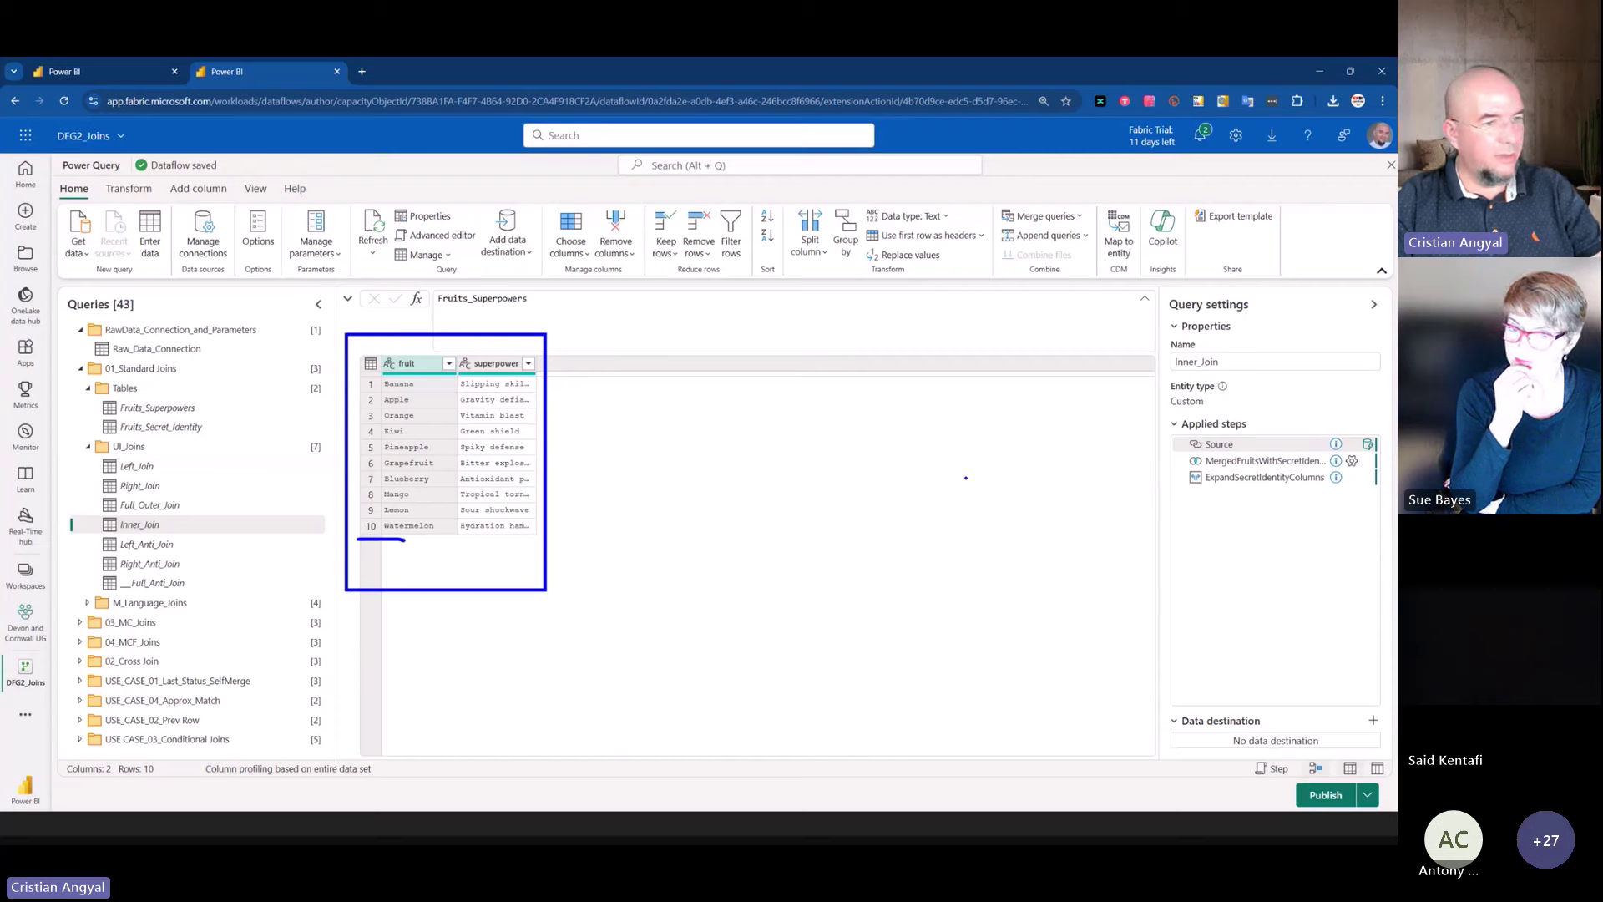
pyautogui.press('Escape')
pyautogui.click(1241, 463)
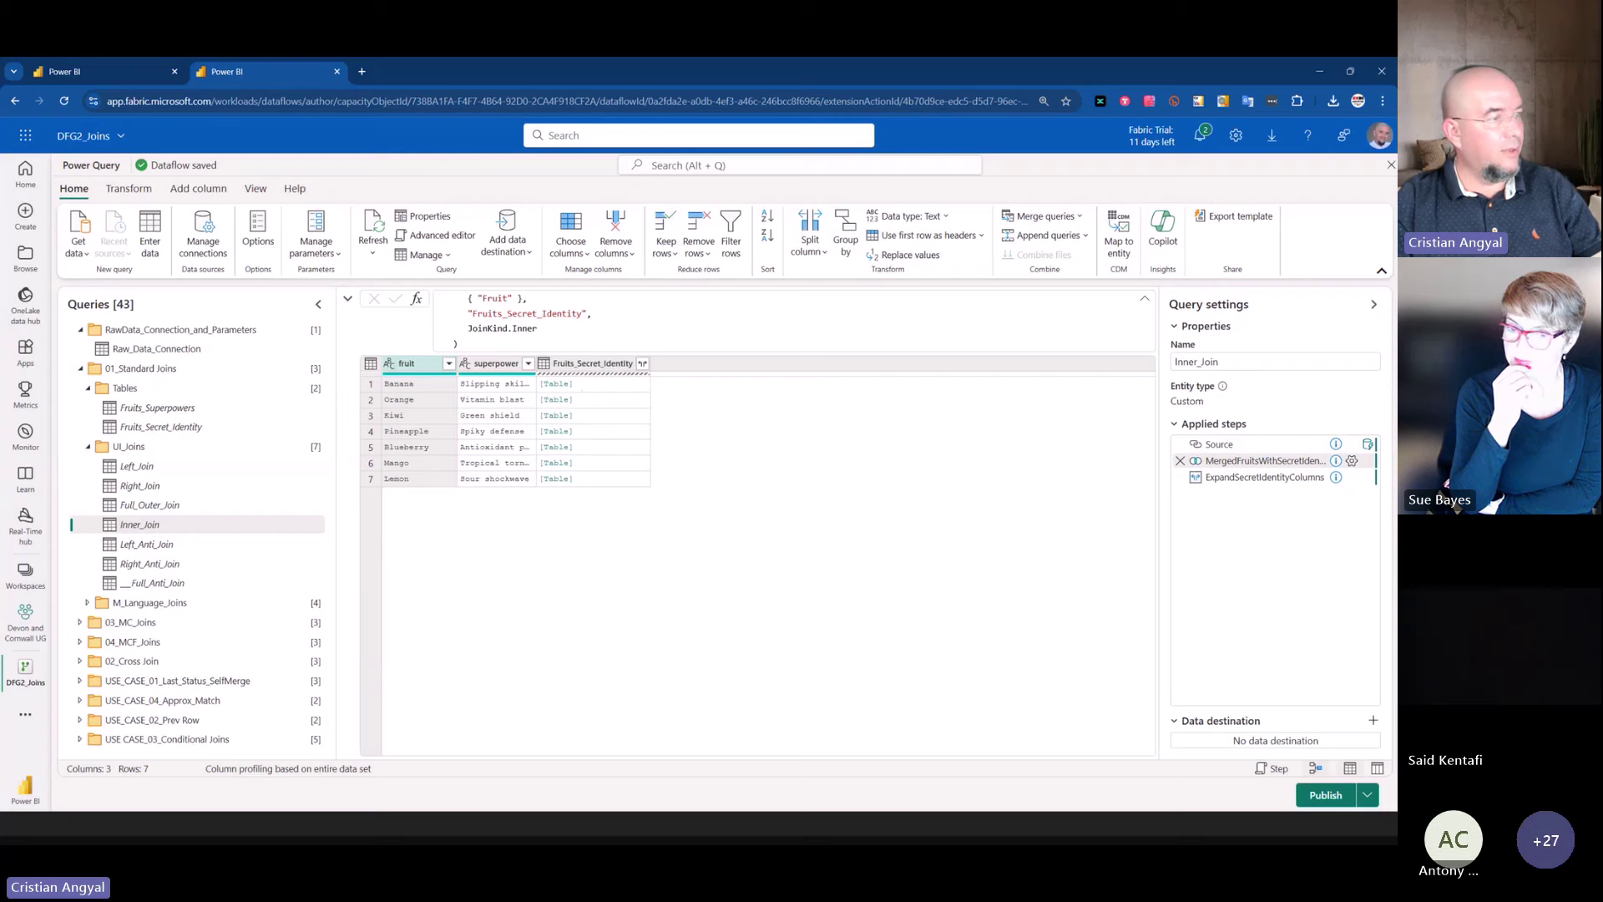
pyautogui.moveTo(342, 326); pyautogui.dragTo(691, 522)
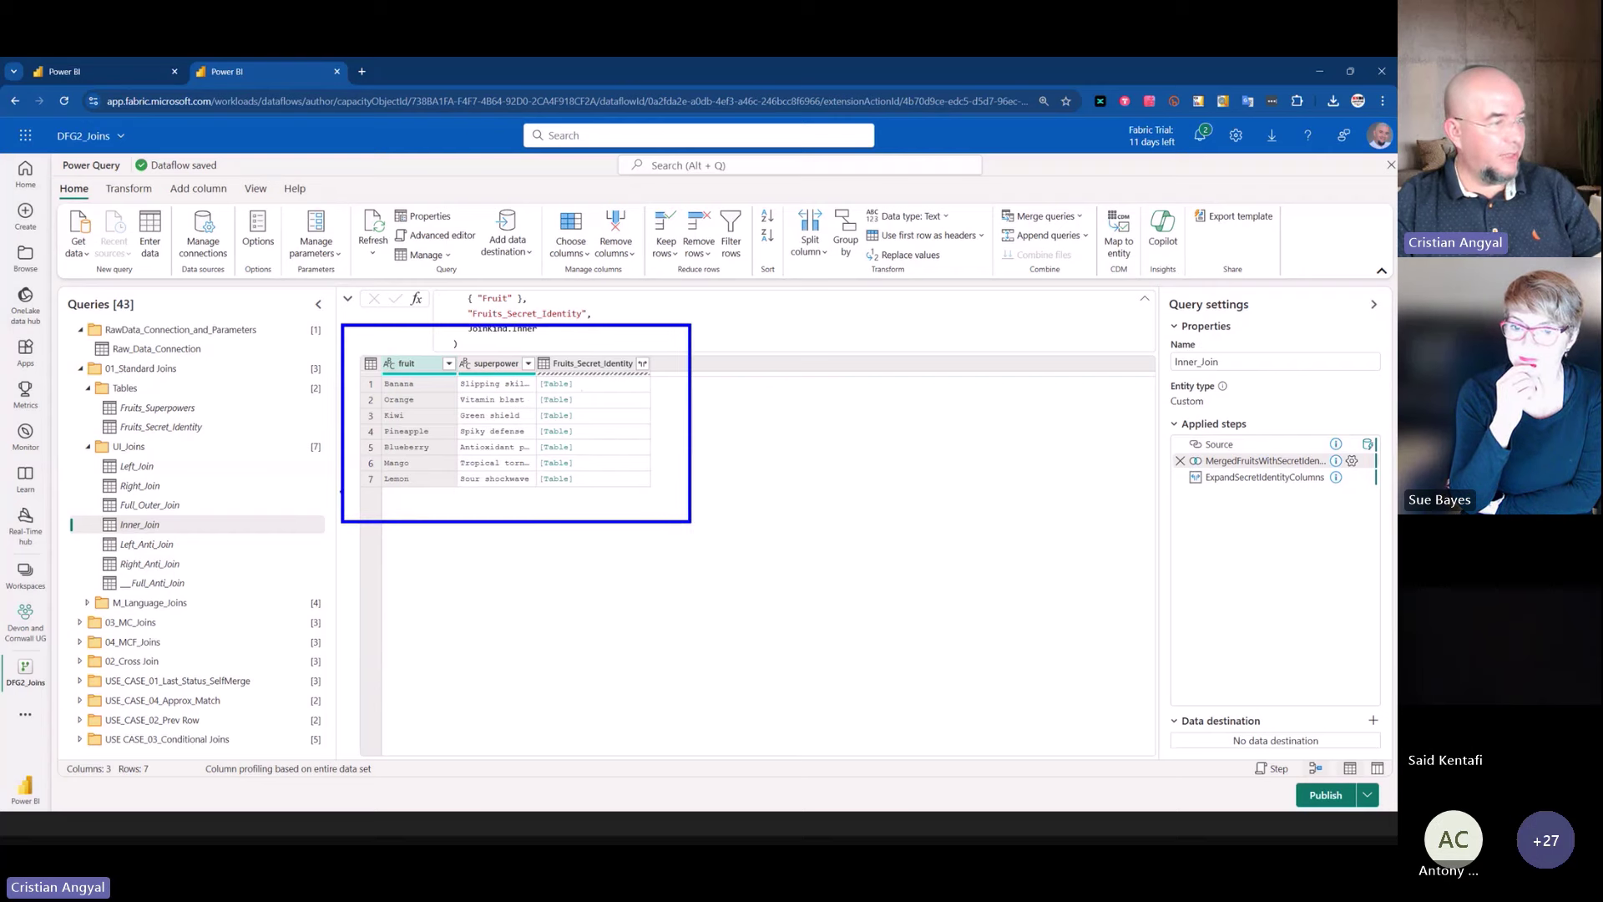
pyautogui.moveTo(343, 492); pyautogui.dragTo(425, 506)
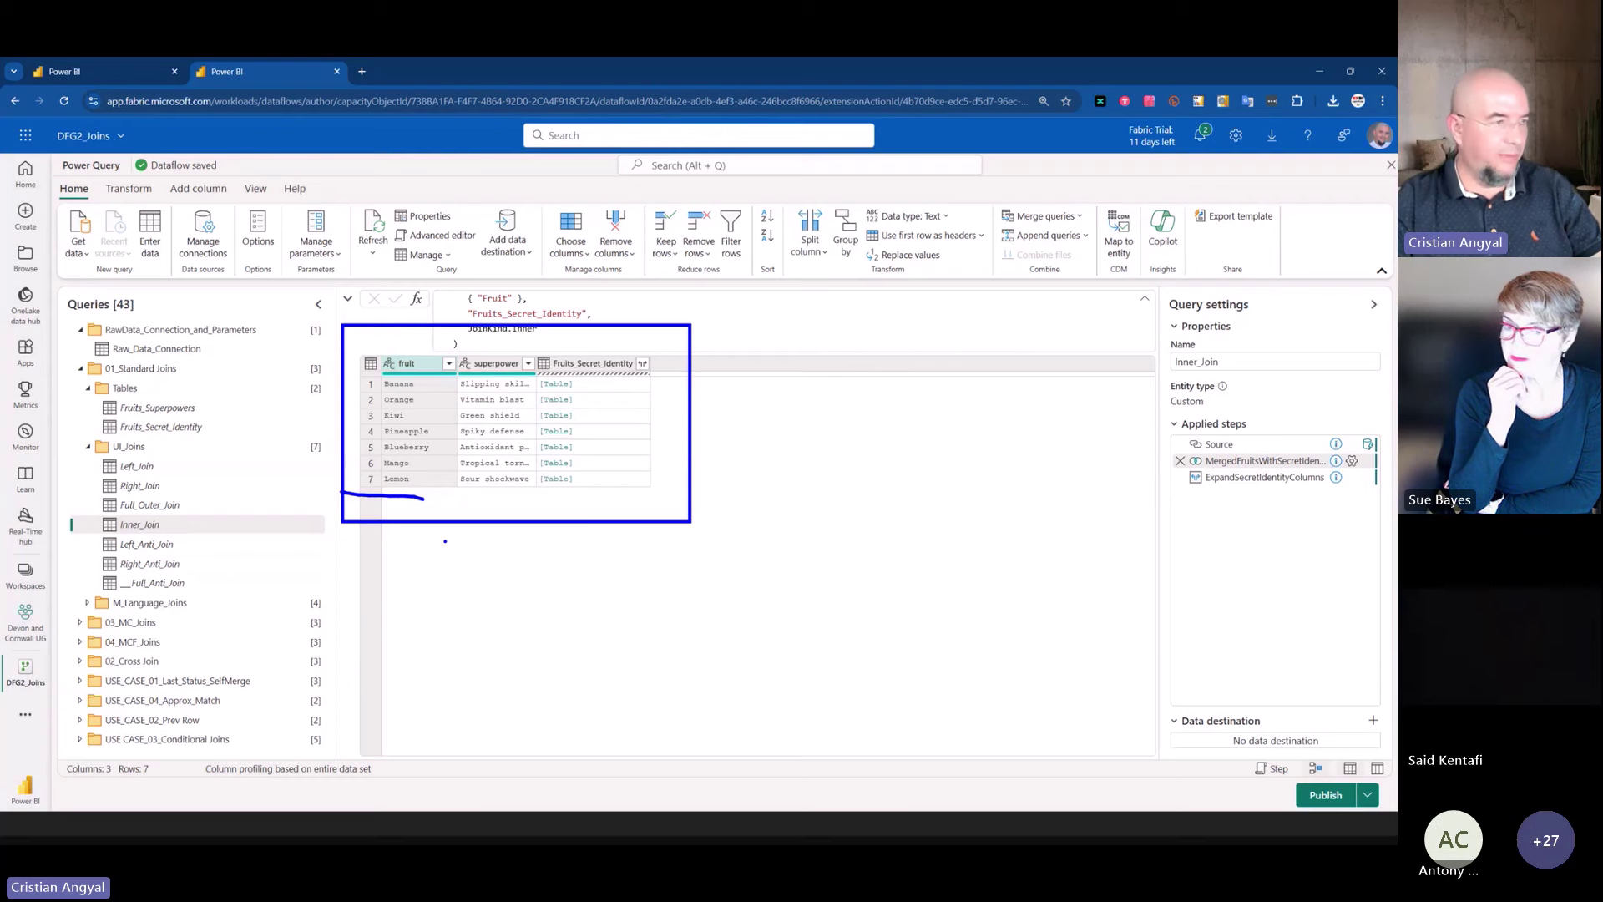
pyautogui.click(1252, 477)
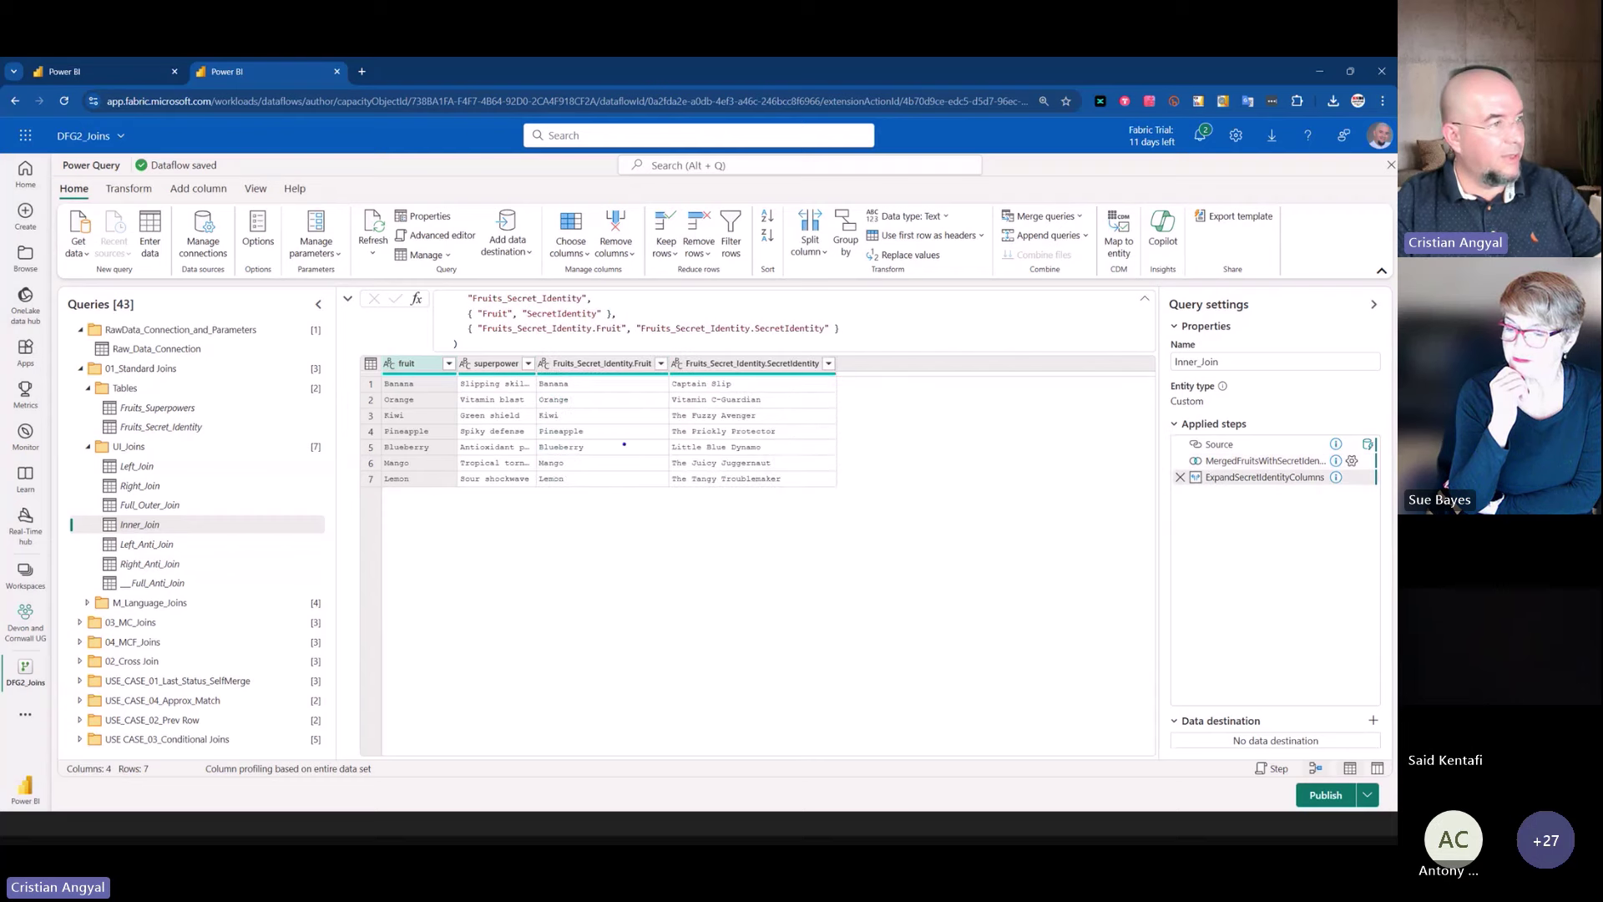
pyautogui.moveTo(526, 336); pyautogui.dragTo(639, 382)
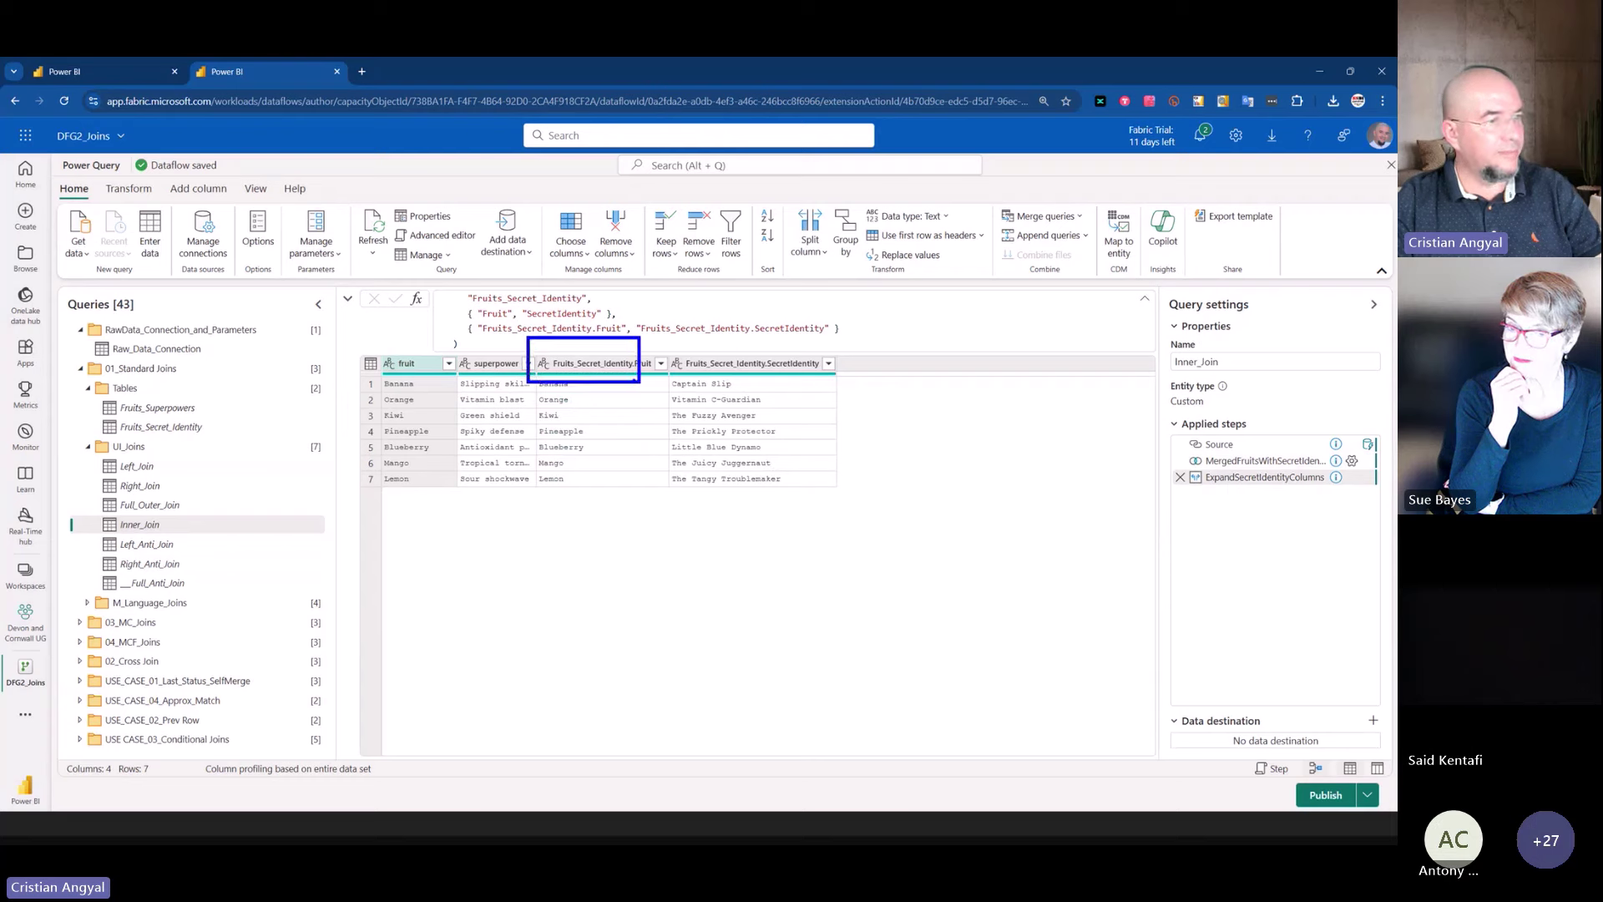
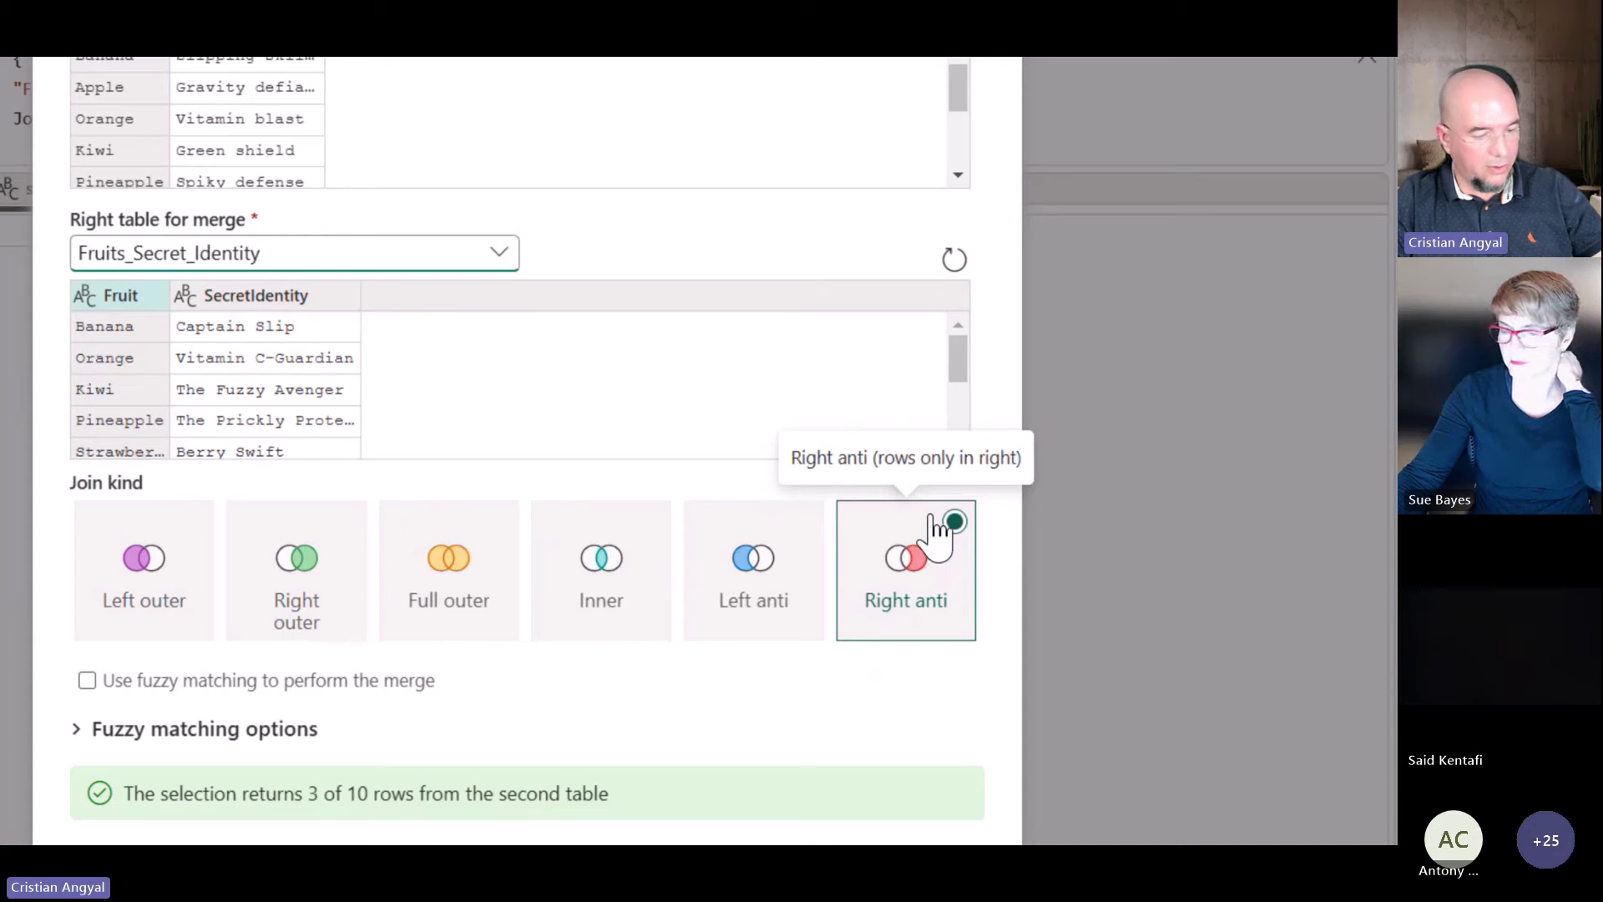
# - Review the Right anti join kind and row match in the merge settings of Right_Anti_Join, leaving the dialog without changes
pyautogui.moveTo(894, 473); pyautogui.dragTo(999, 472)
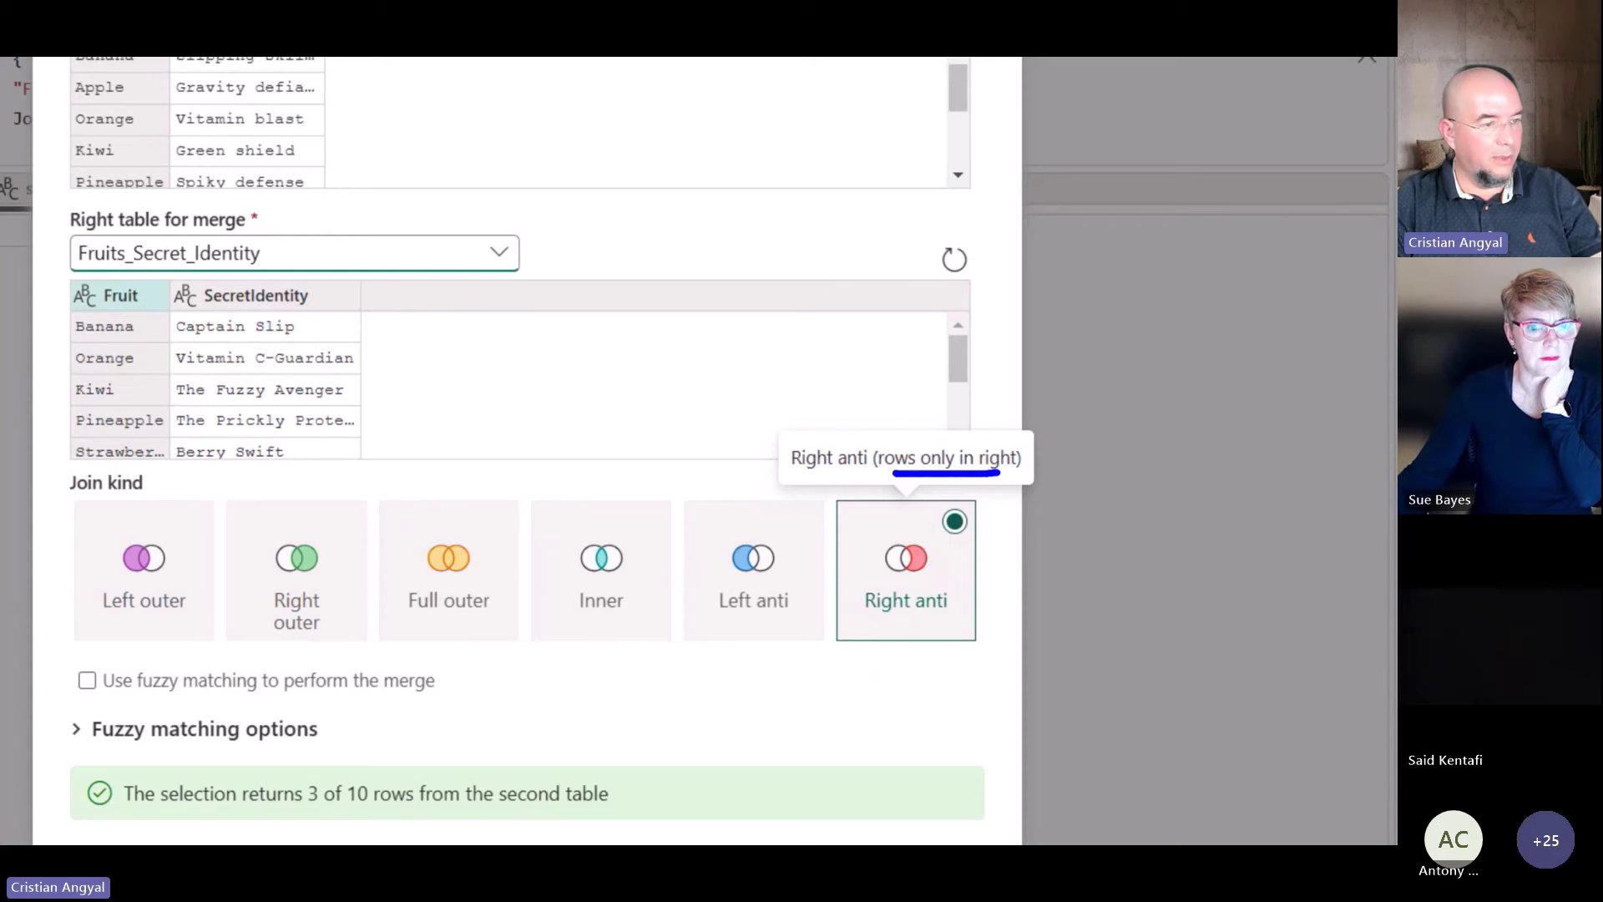
pyautogui.press('Escape')
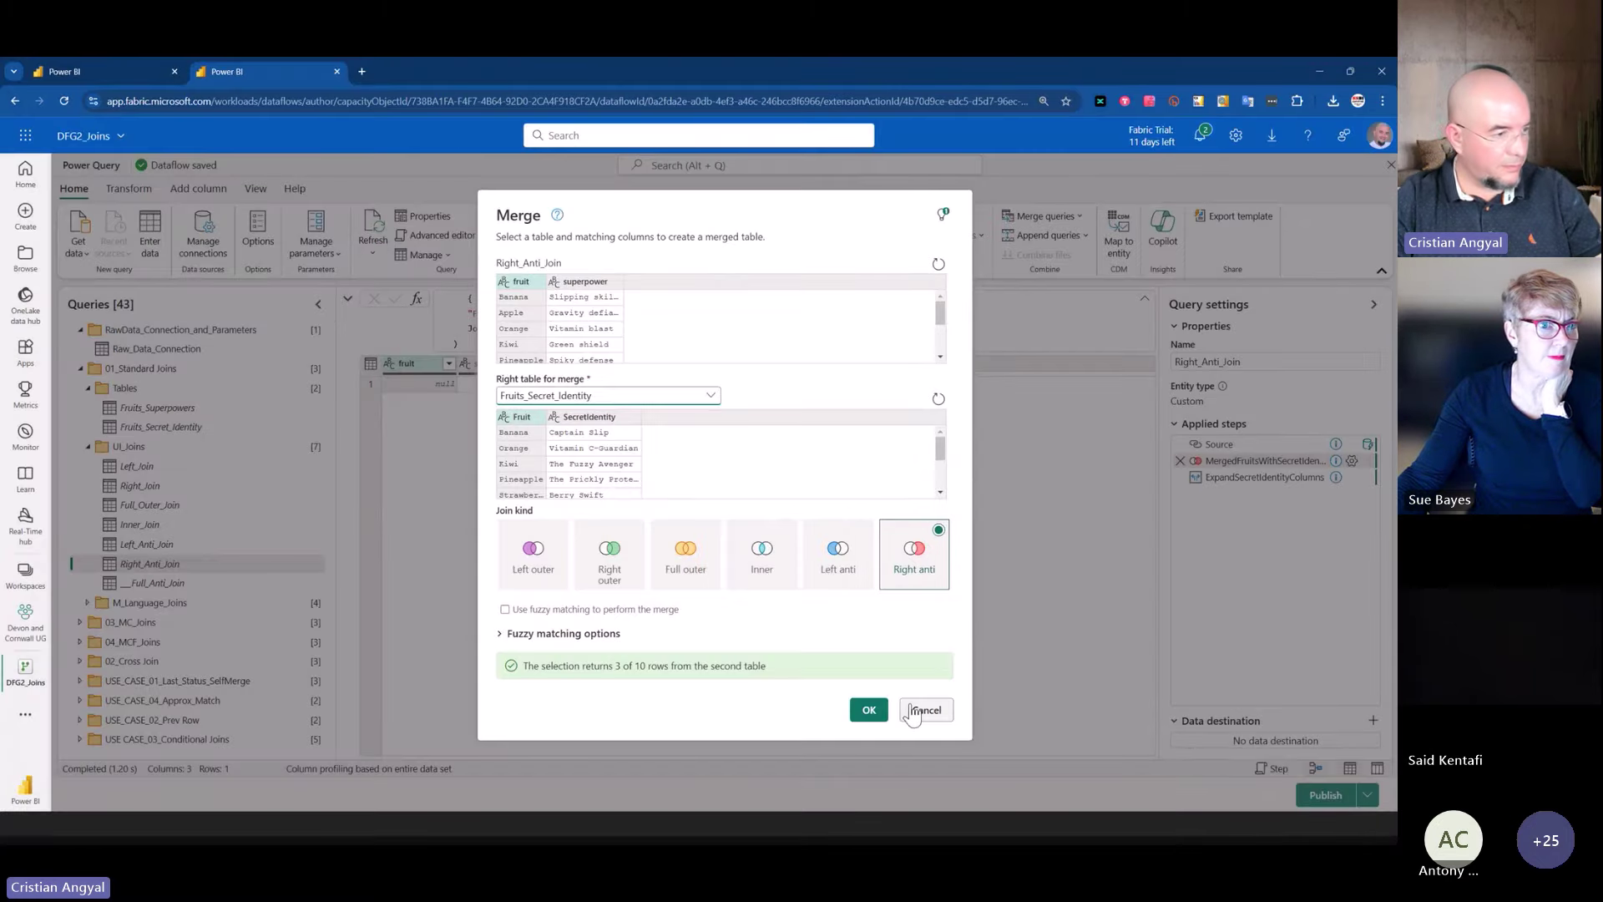
pyautogui.moveTo(621, 665); pyautogui.dragTo(808, 694)
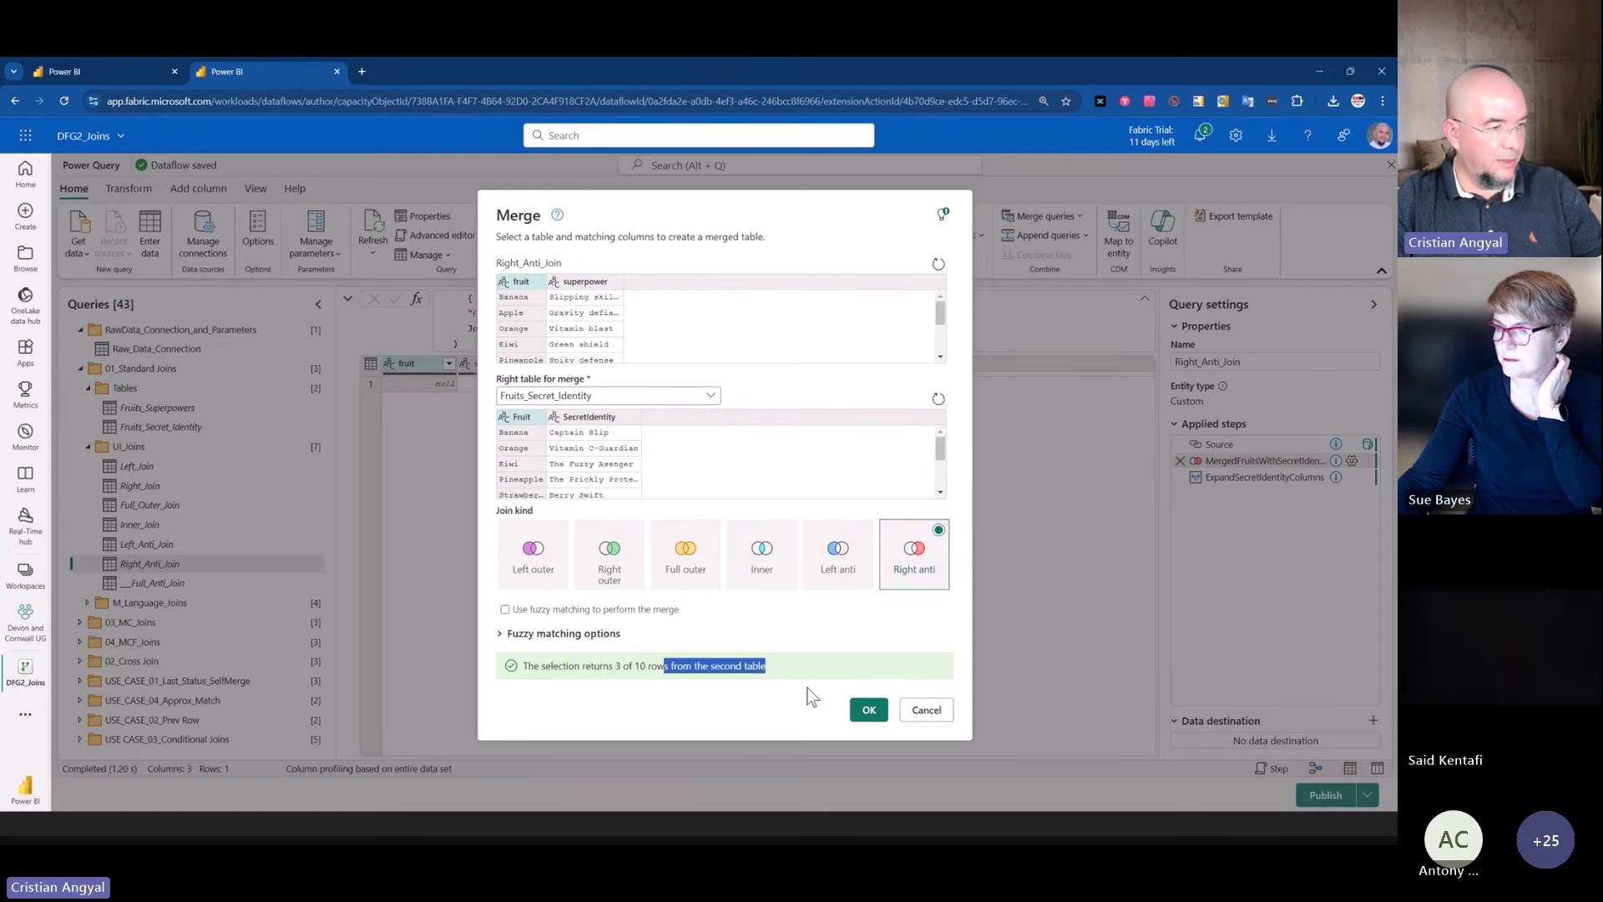
pyautogui.click(926, 710)
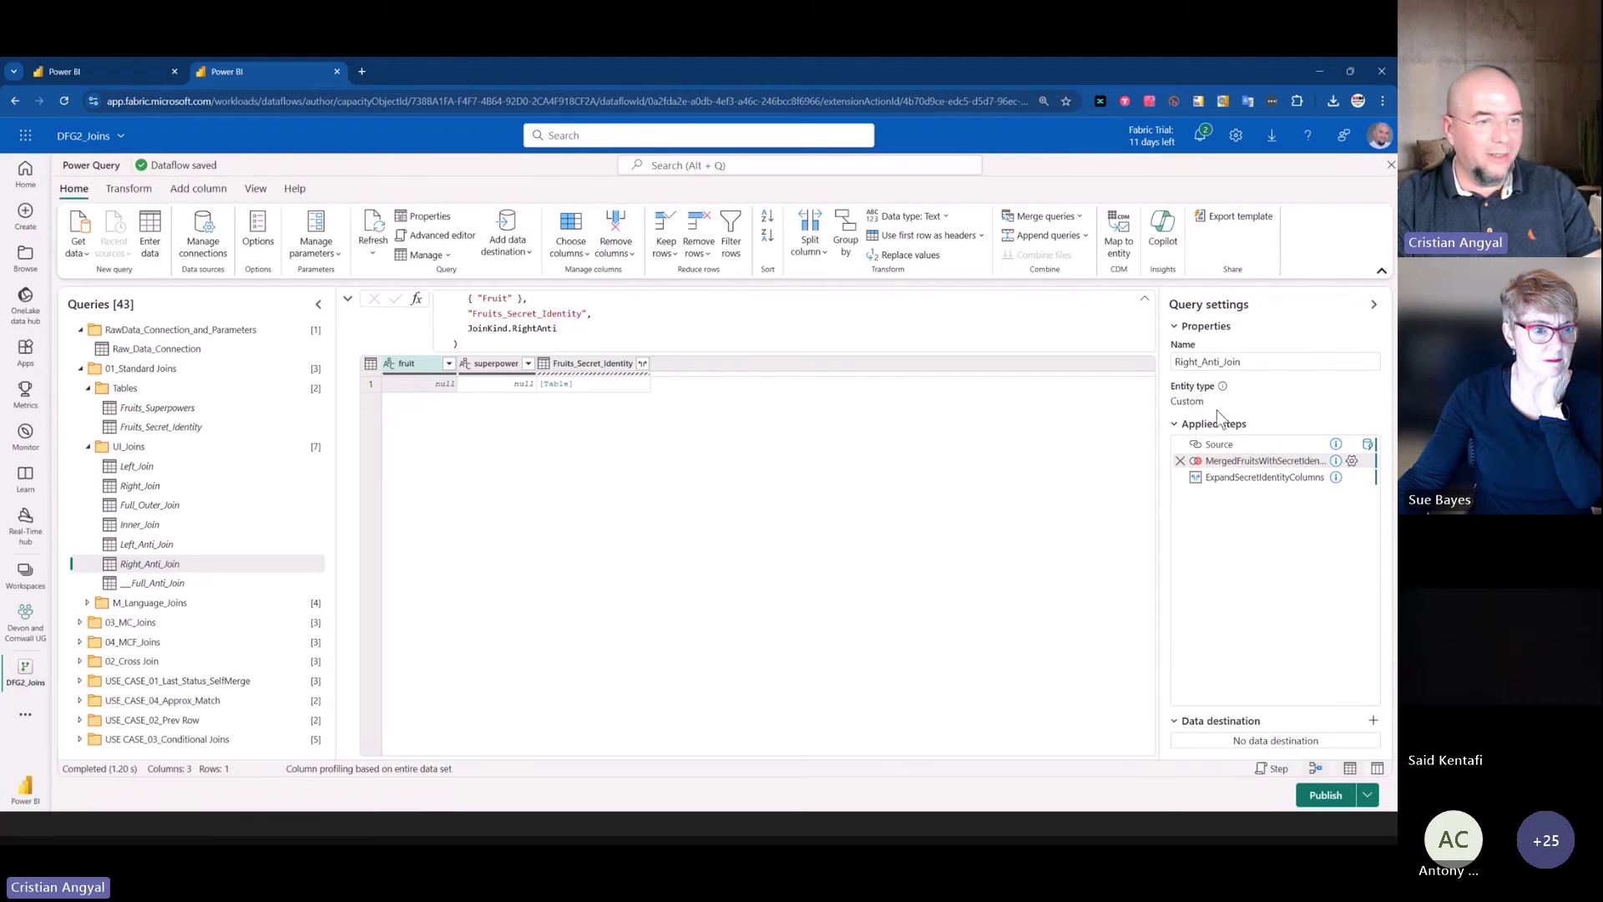
# - Walk through the Right_Anti_Join steps from Source to ExpandSecretIdentityColumns, previewing the nested Fruits_Secret_Identity table in the merge step
pyautogui.click(1218, 444)
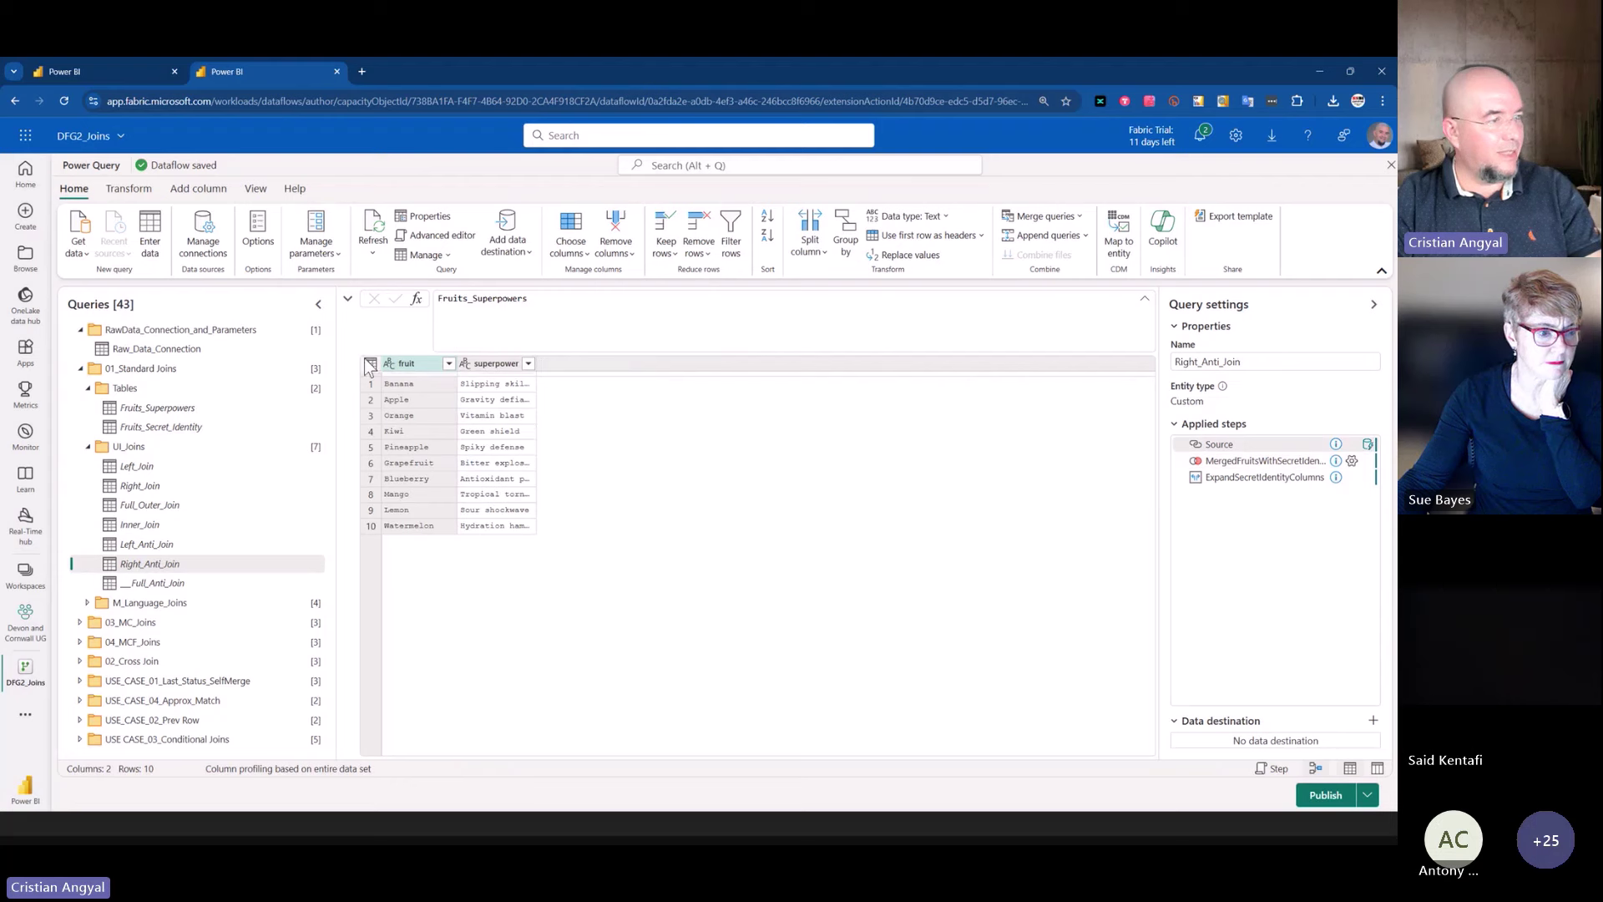
pyautogui.click(1256, 462)
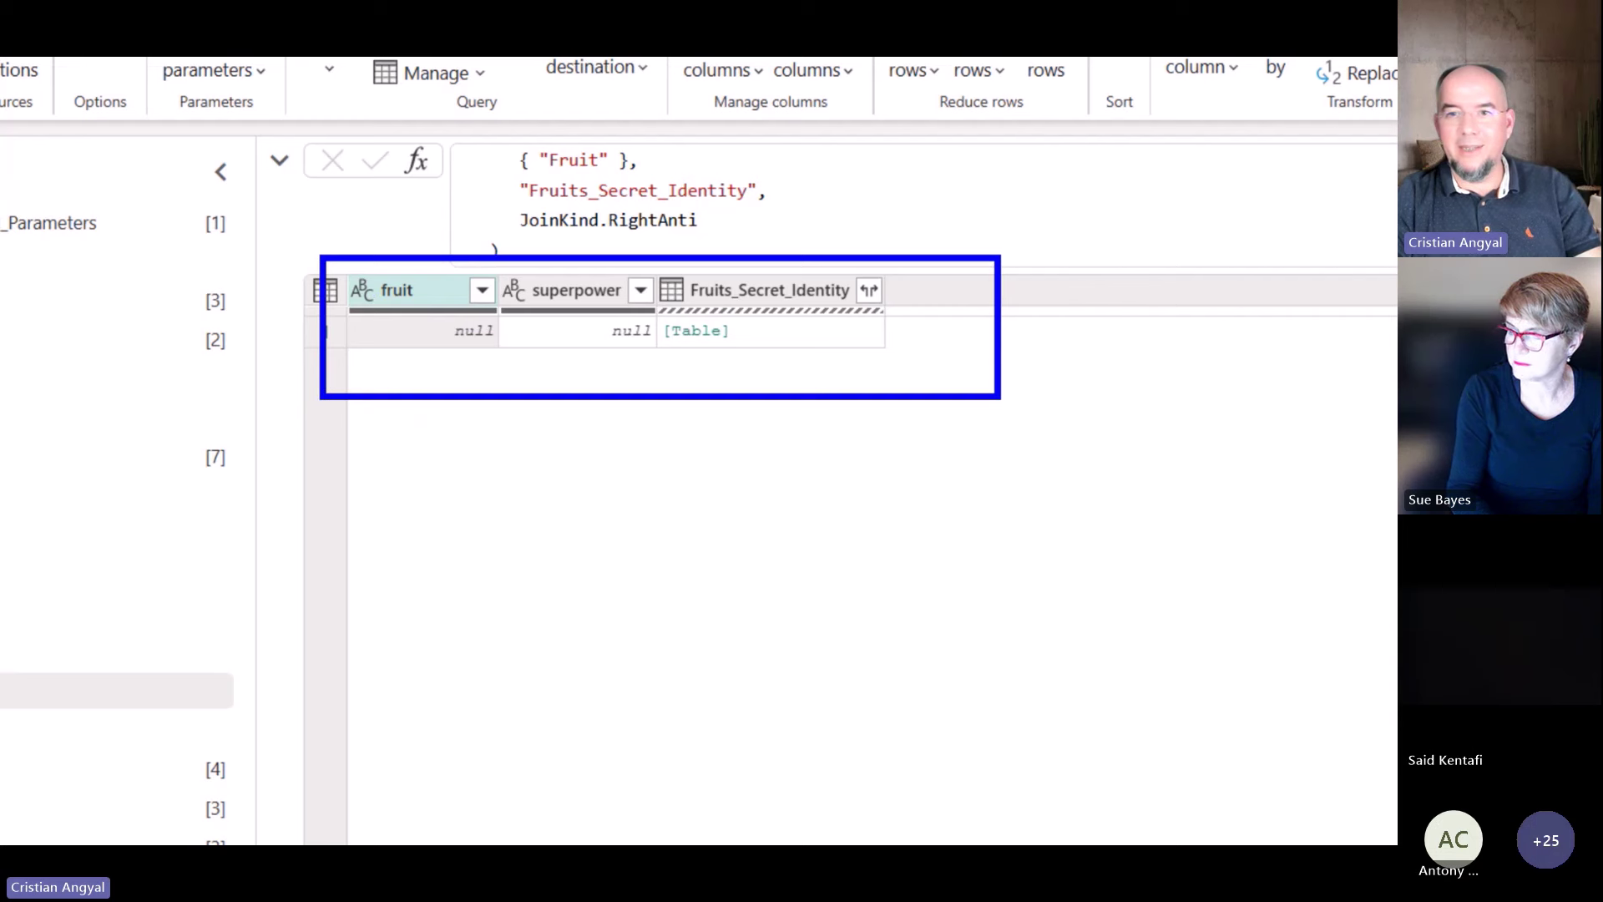
pyautogui.click(781, 338)
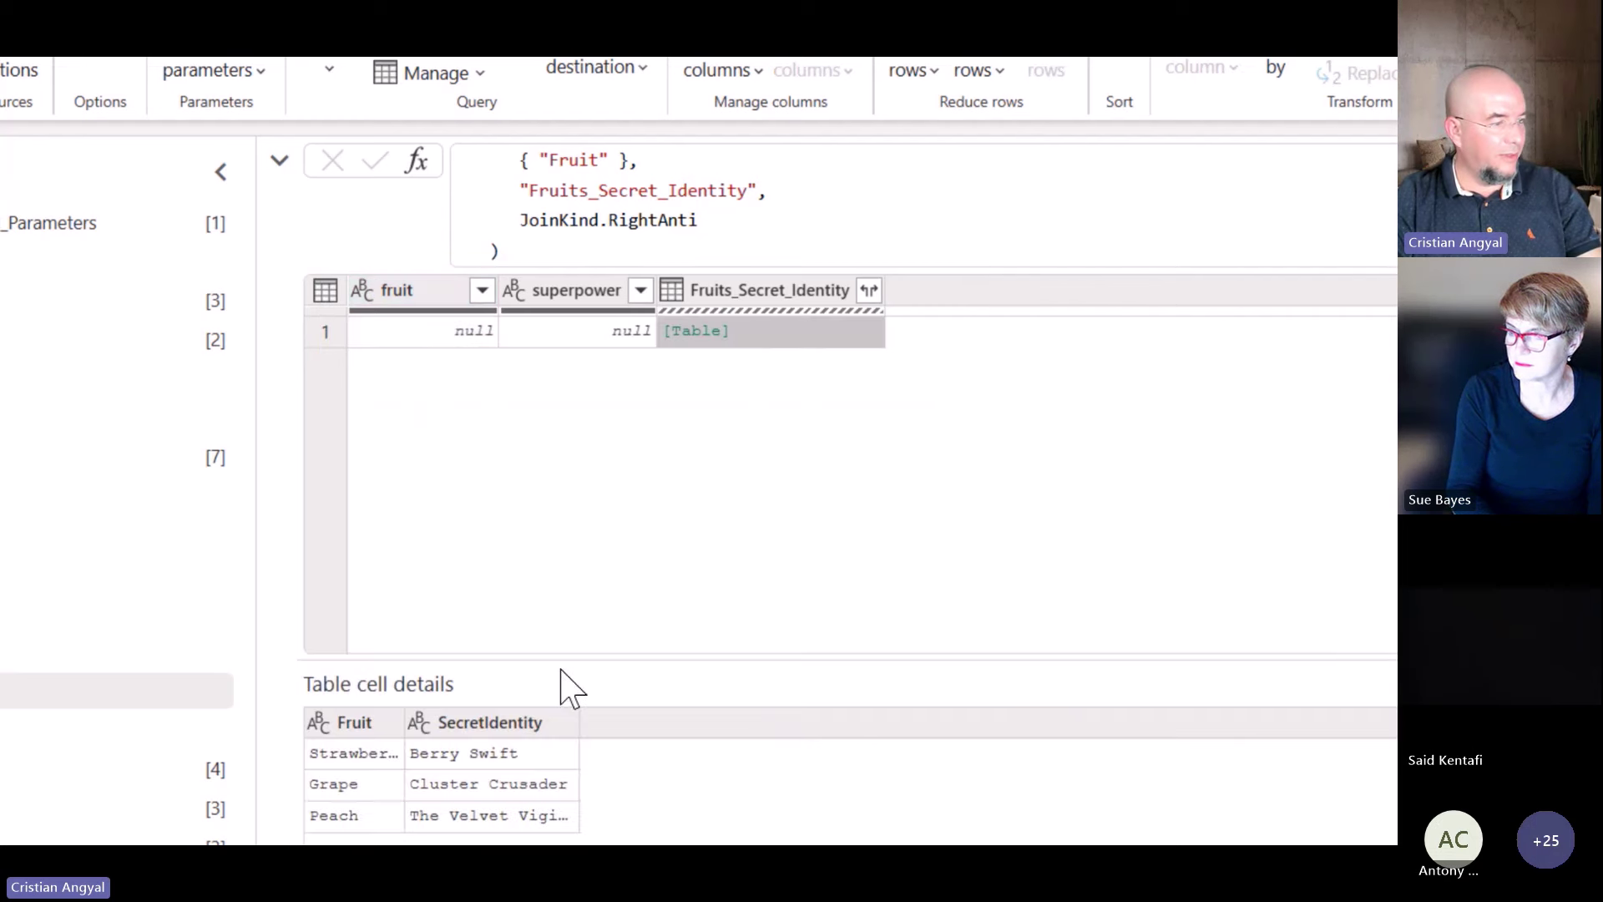
pyautogui.moveTo(562, 663); pyautogui.dragTo(565, 584)
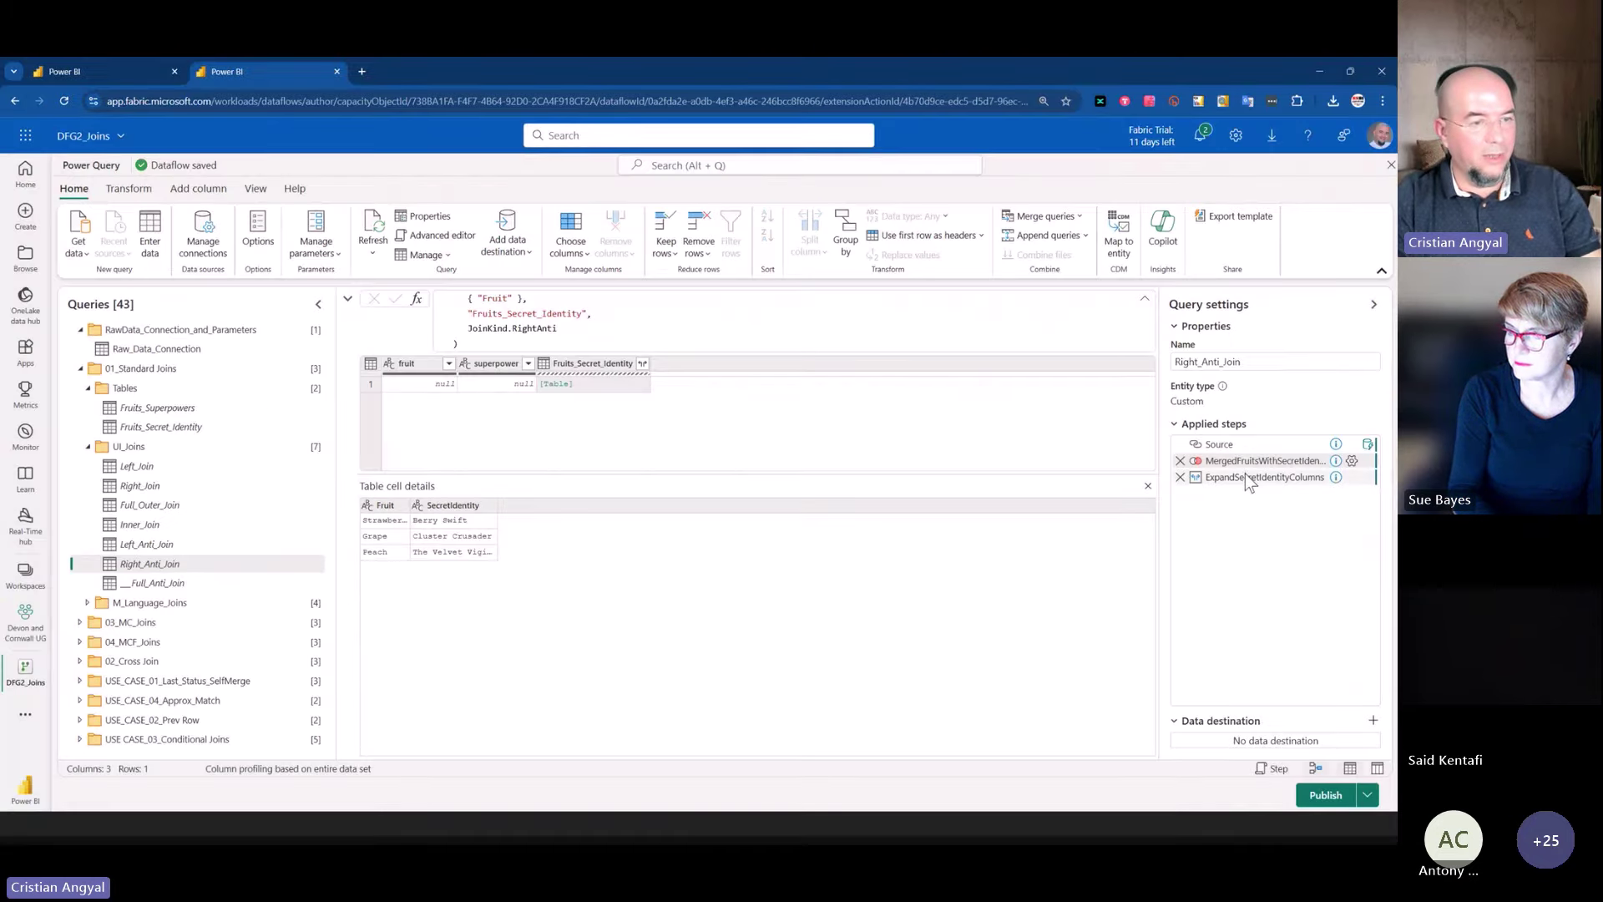
pyautogui.click(1244, 476)
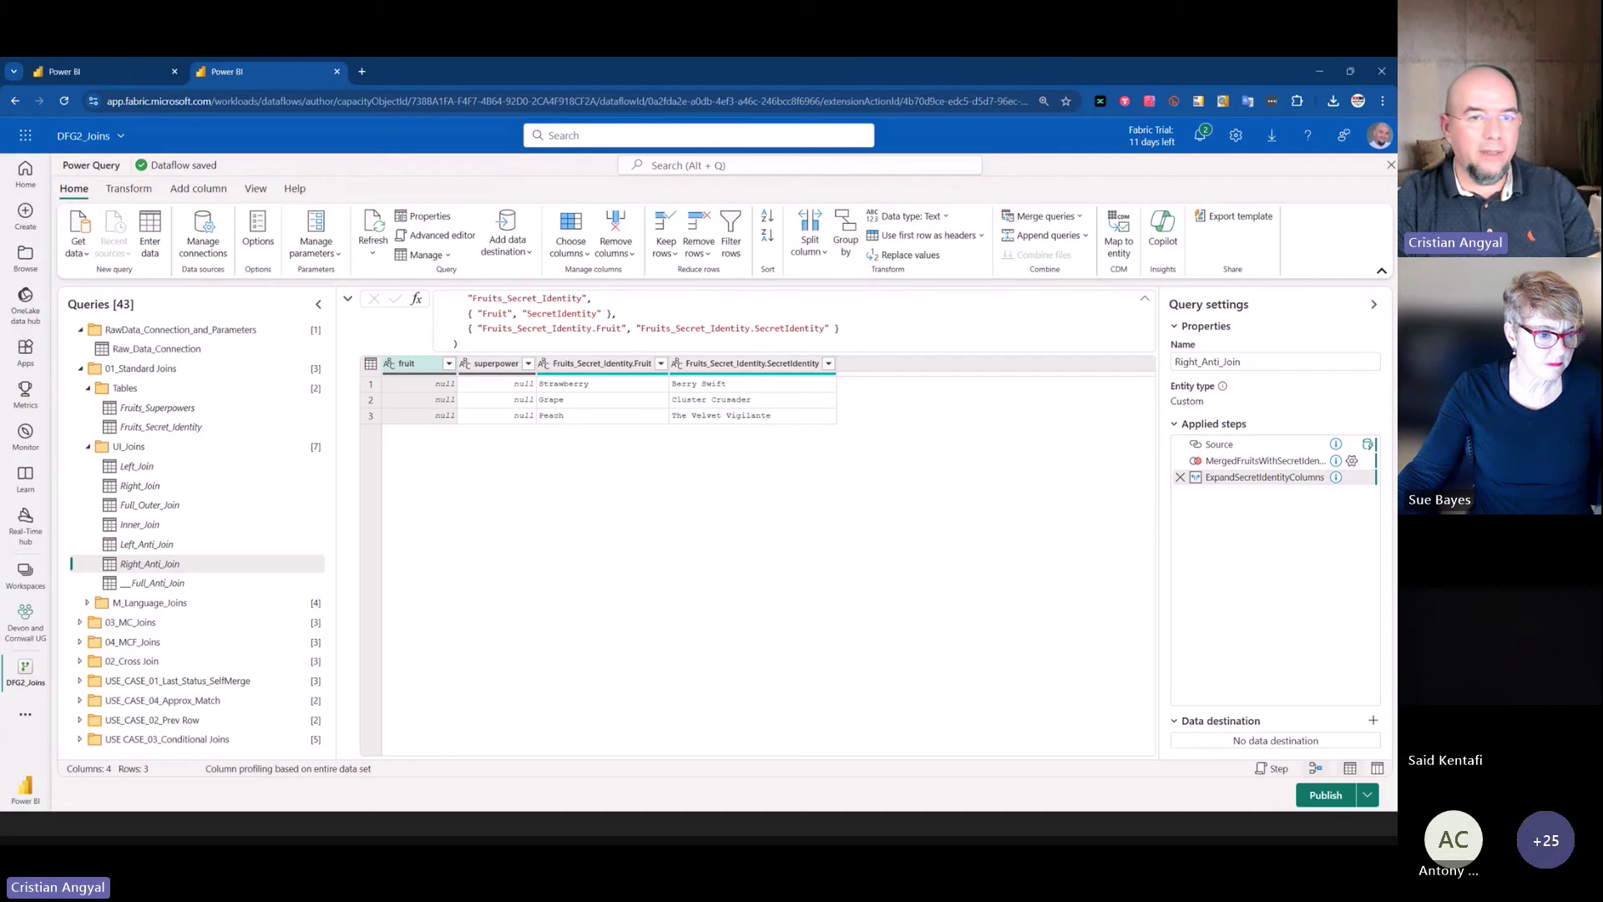
# - Switch to the presentation, advance from the Left Anti Join slide to Right Anti Join, and return to the dataflow editor
pyautogui.hotkey('alt', 'Tab')
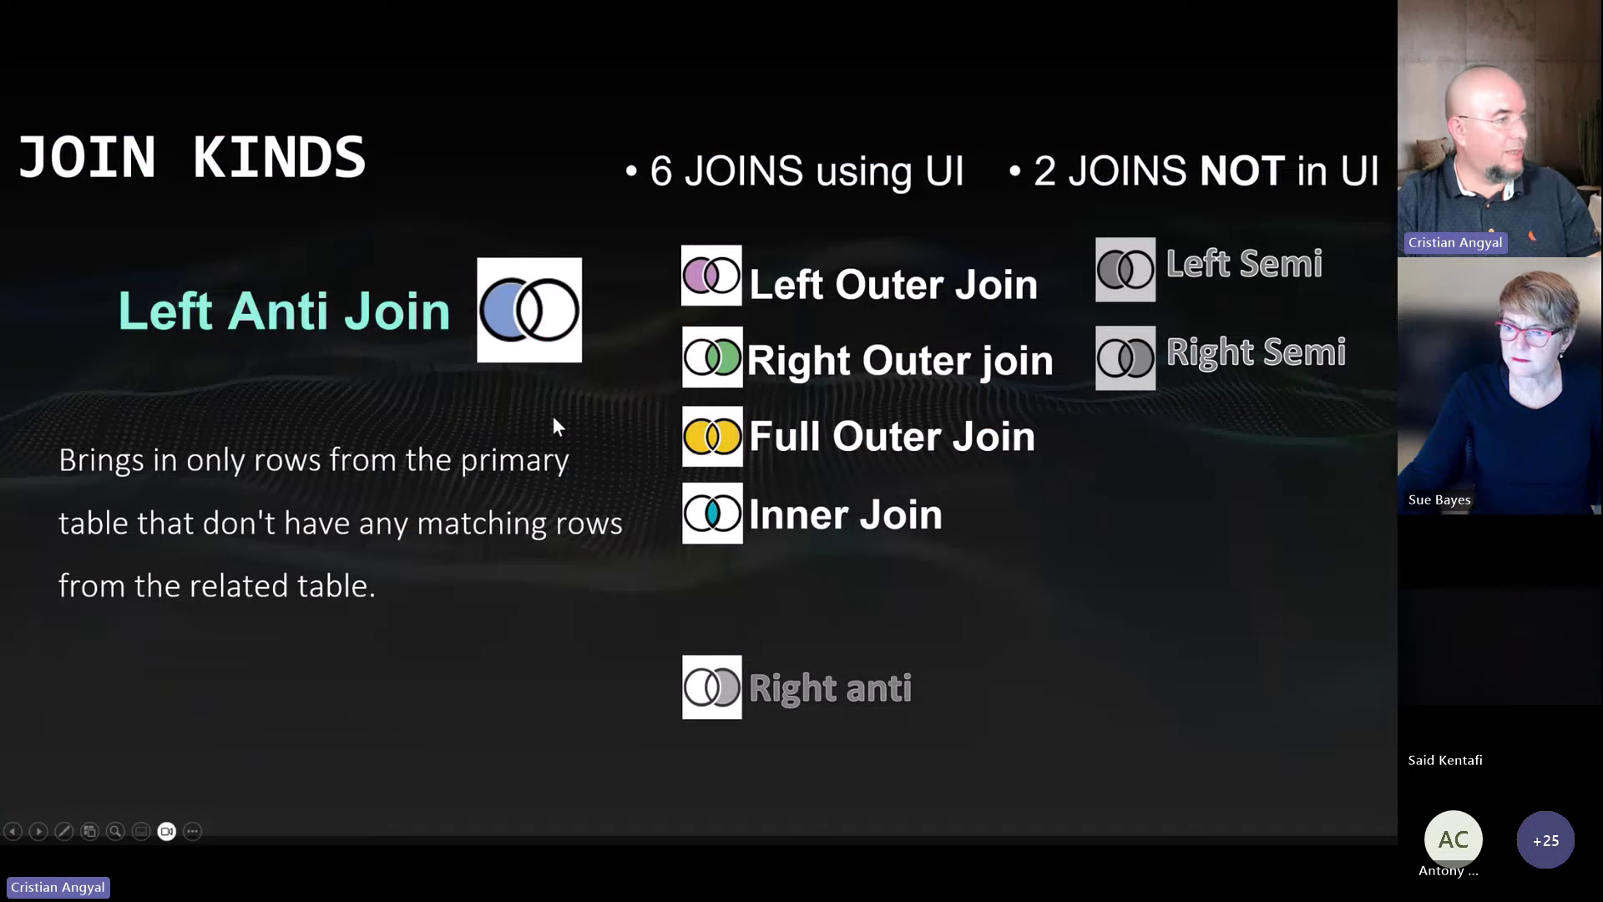
pyautogui.press('Right')
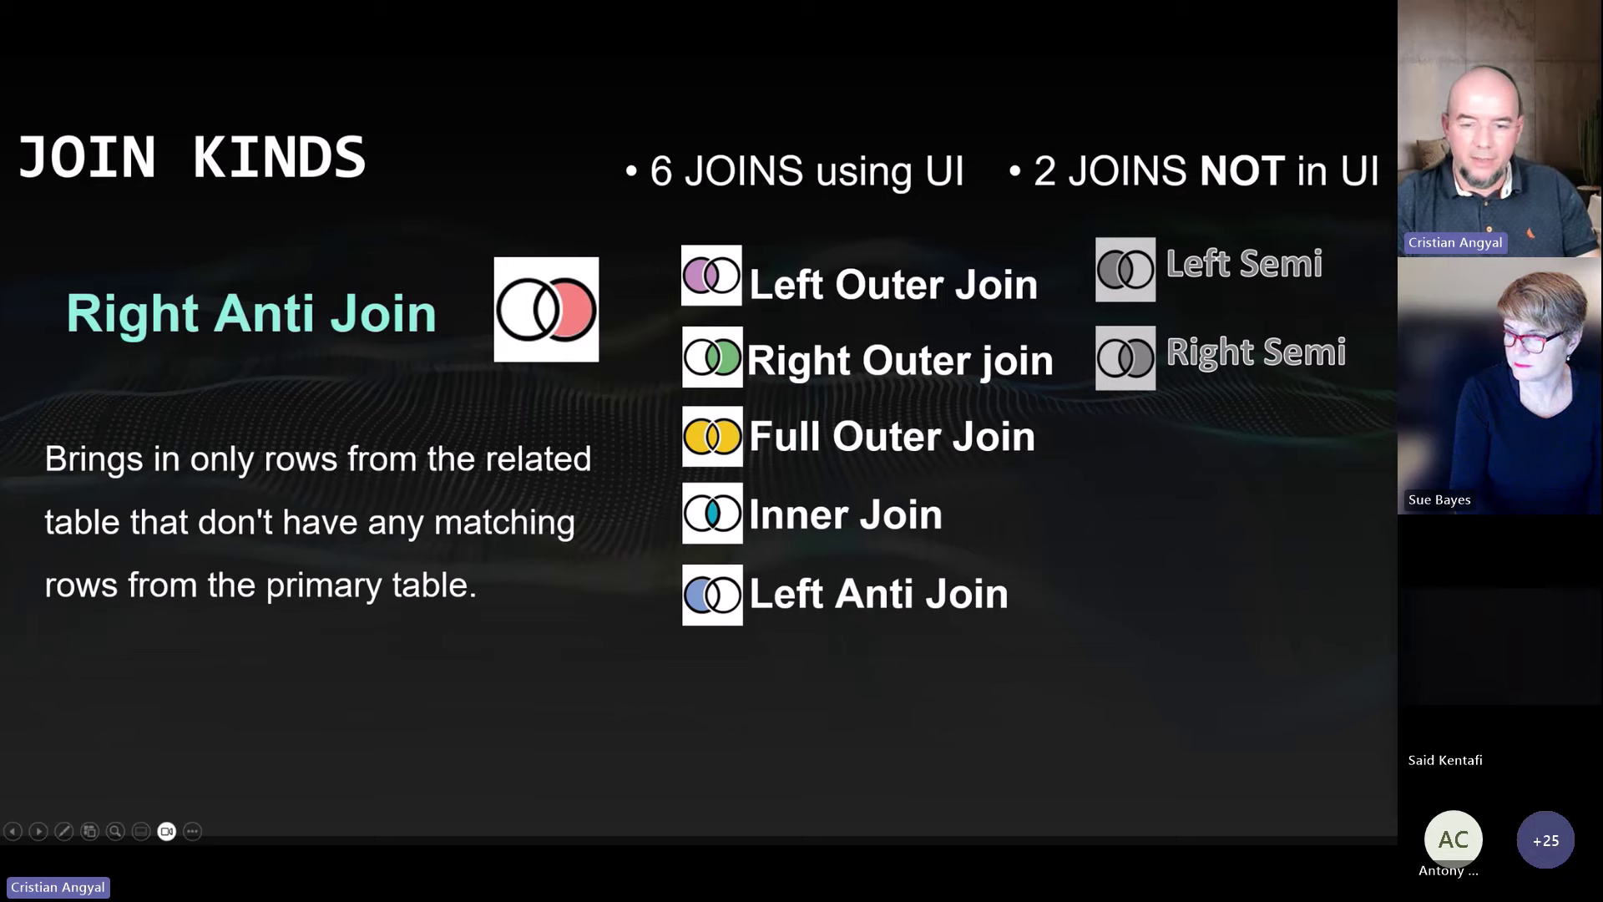
pyautogui.hotkey('alt', 'Tab')
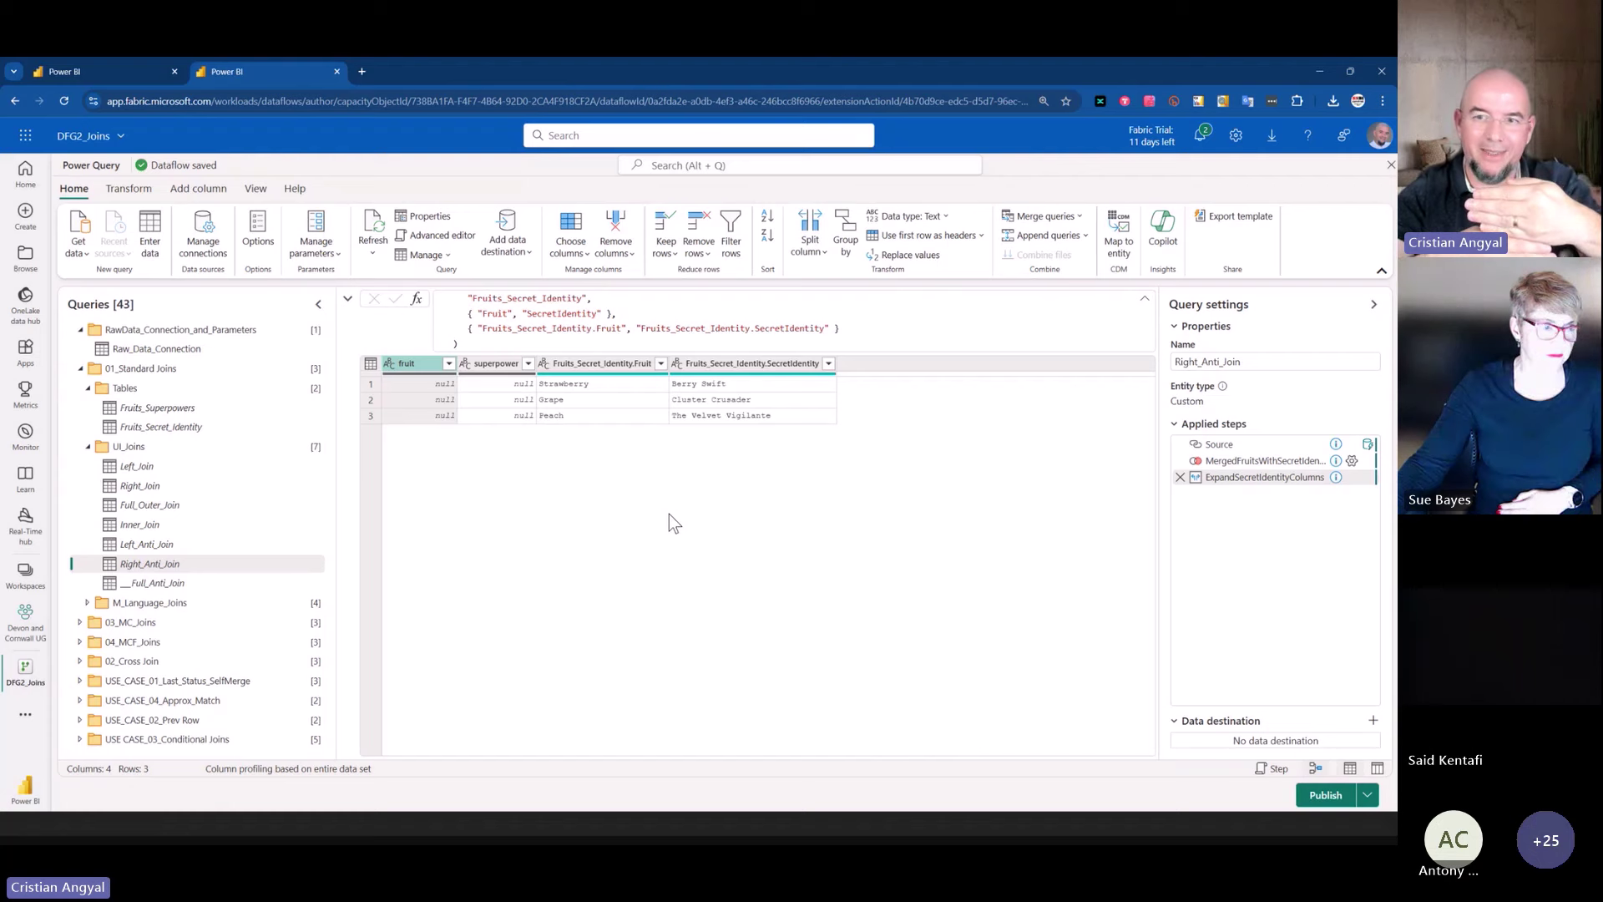
# - Open the __Full_Anti_Join query and review the Left_Anti_Join reference in Source and the Right_Anti_Join reference in AppendedQuery
pyautogui.click(172, 585)
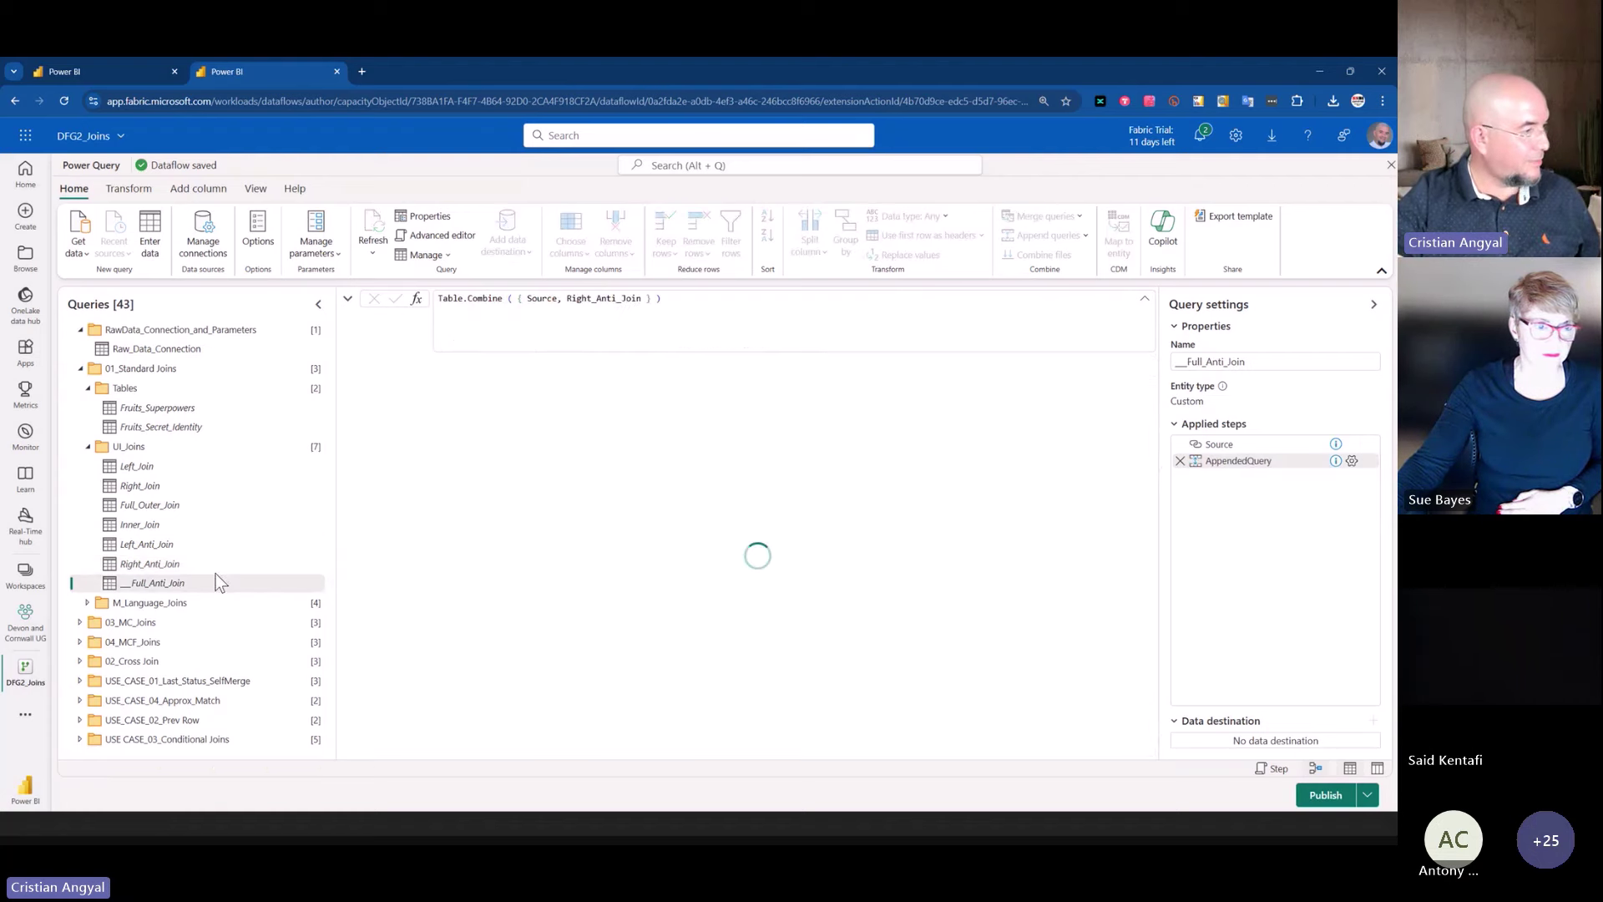
pyautogui.click(1252, 448)
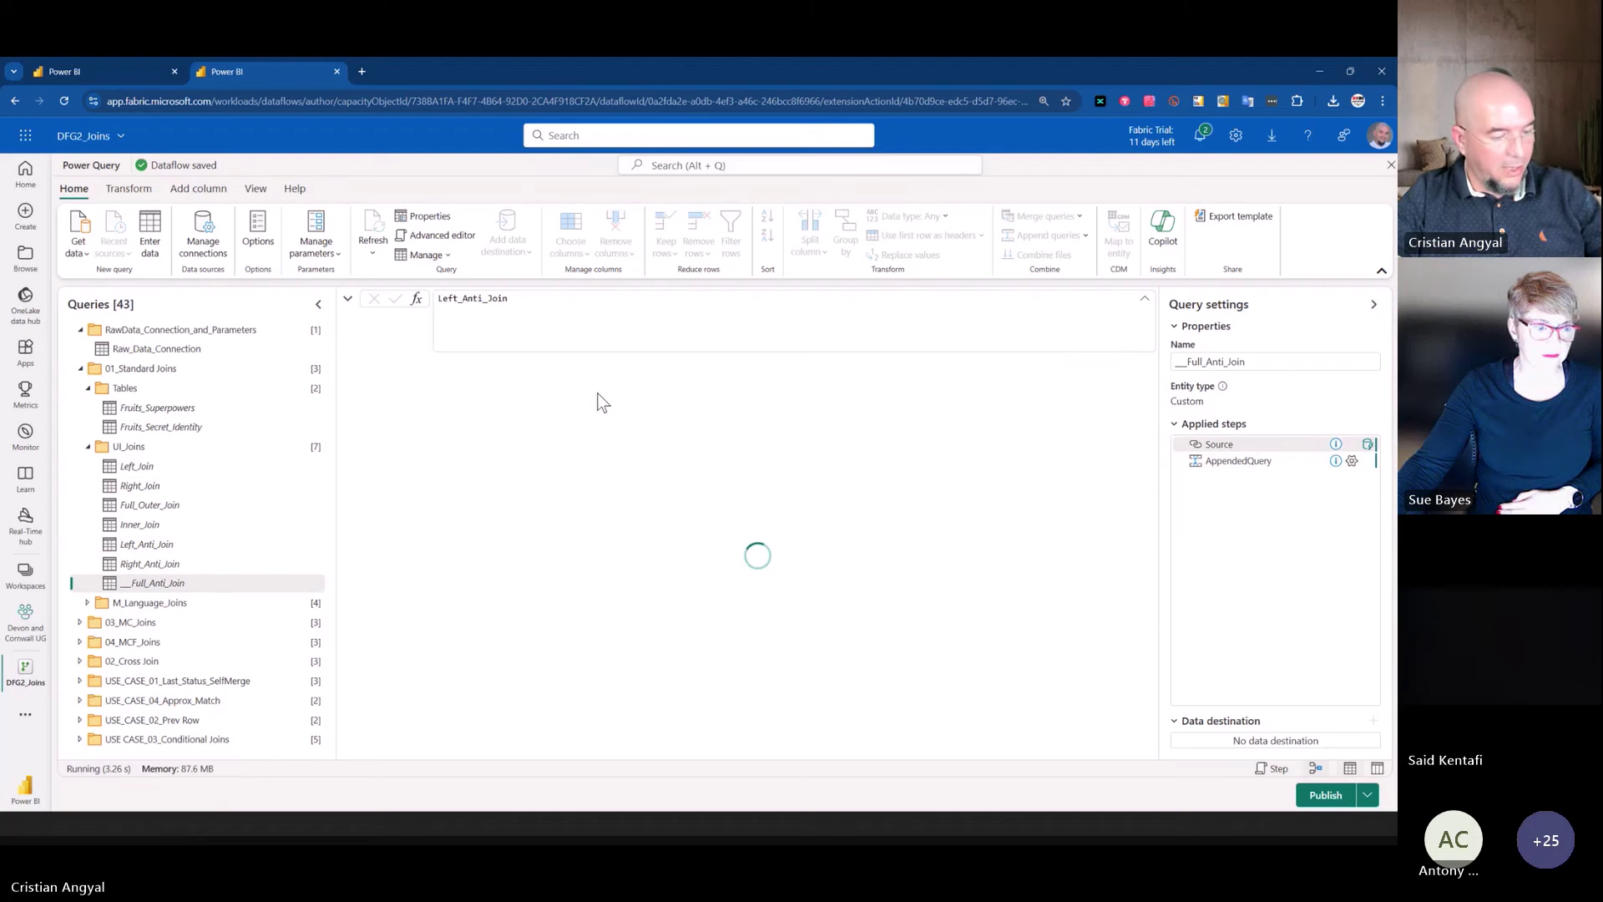
pyautogui.moveTo(415, 278); pyautogui.dragTo(566, 316)
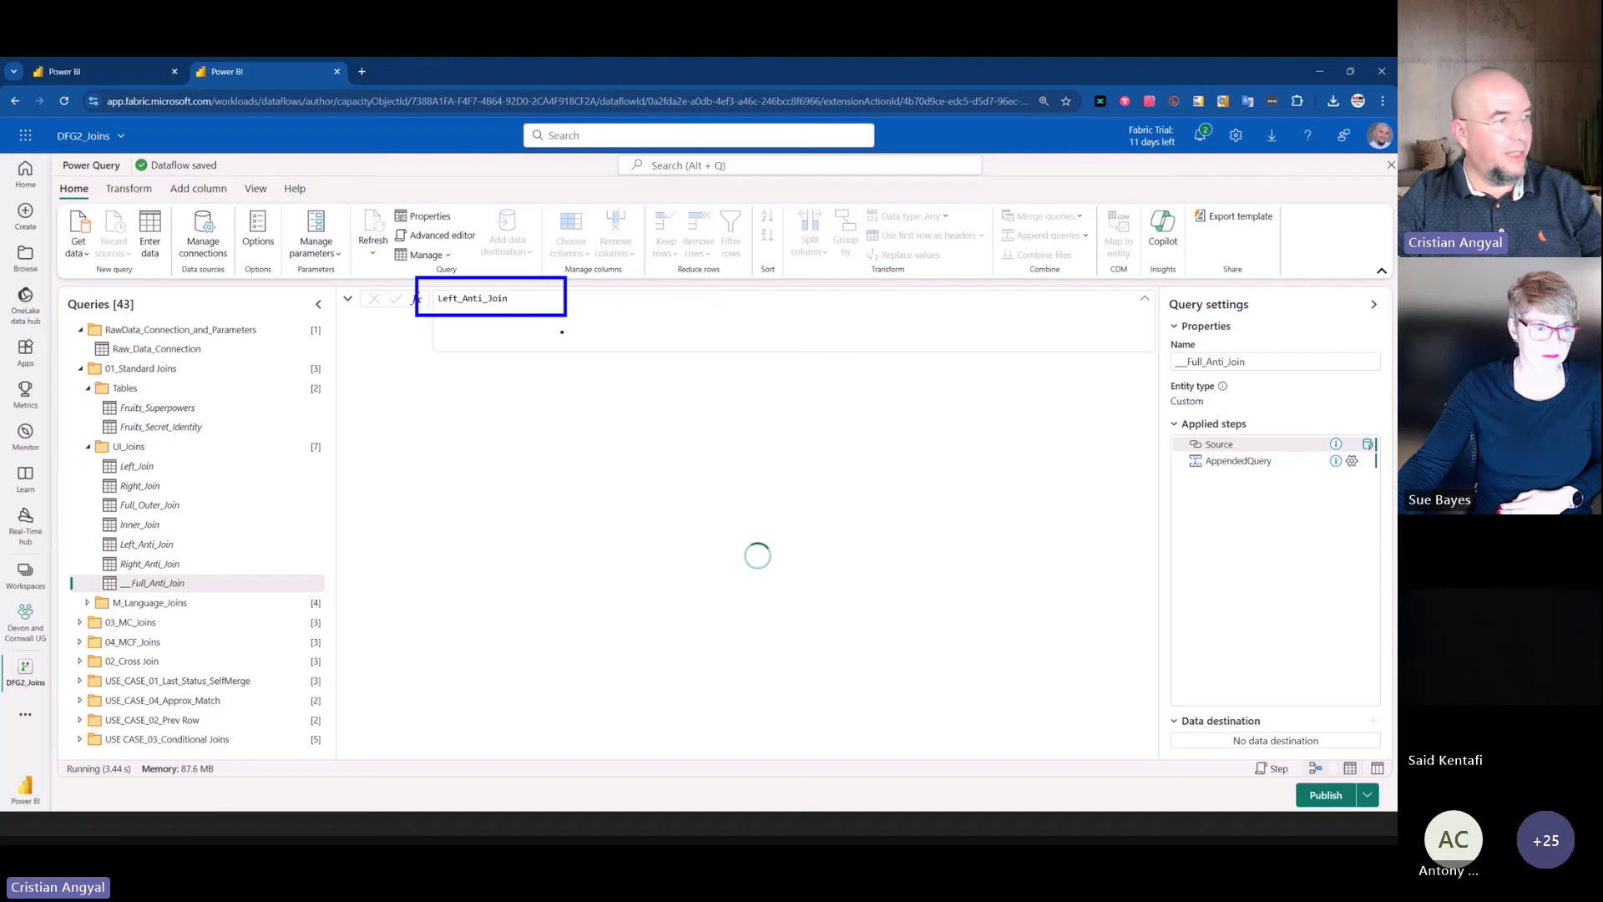
pyautogui.click(1224, 461)
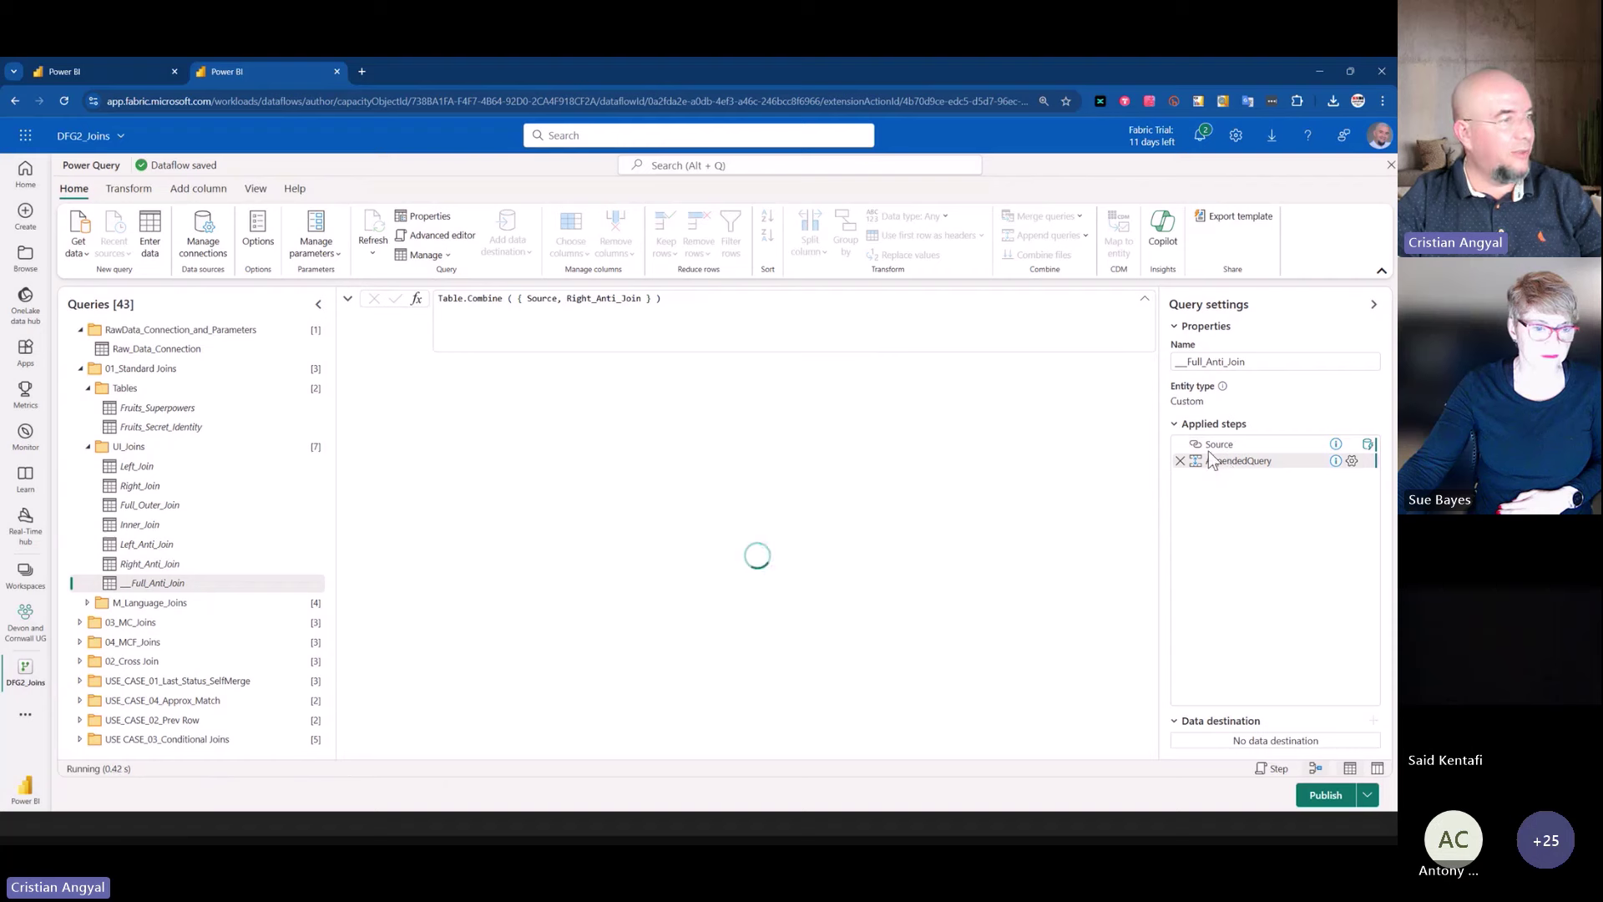
pyautogui.moveTo(573, 299); pyautogui.dragTo(641, 302)
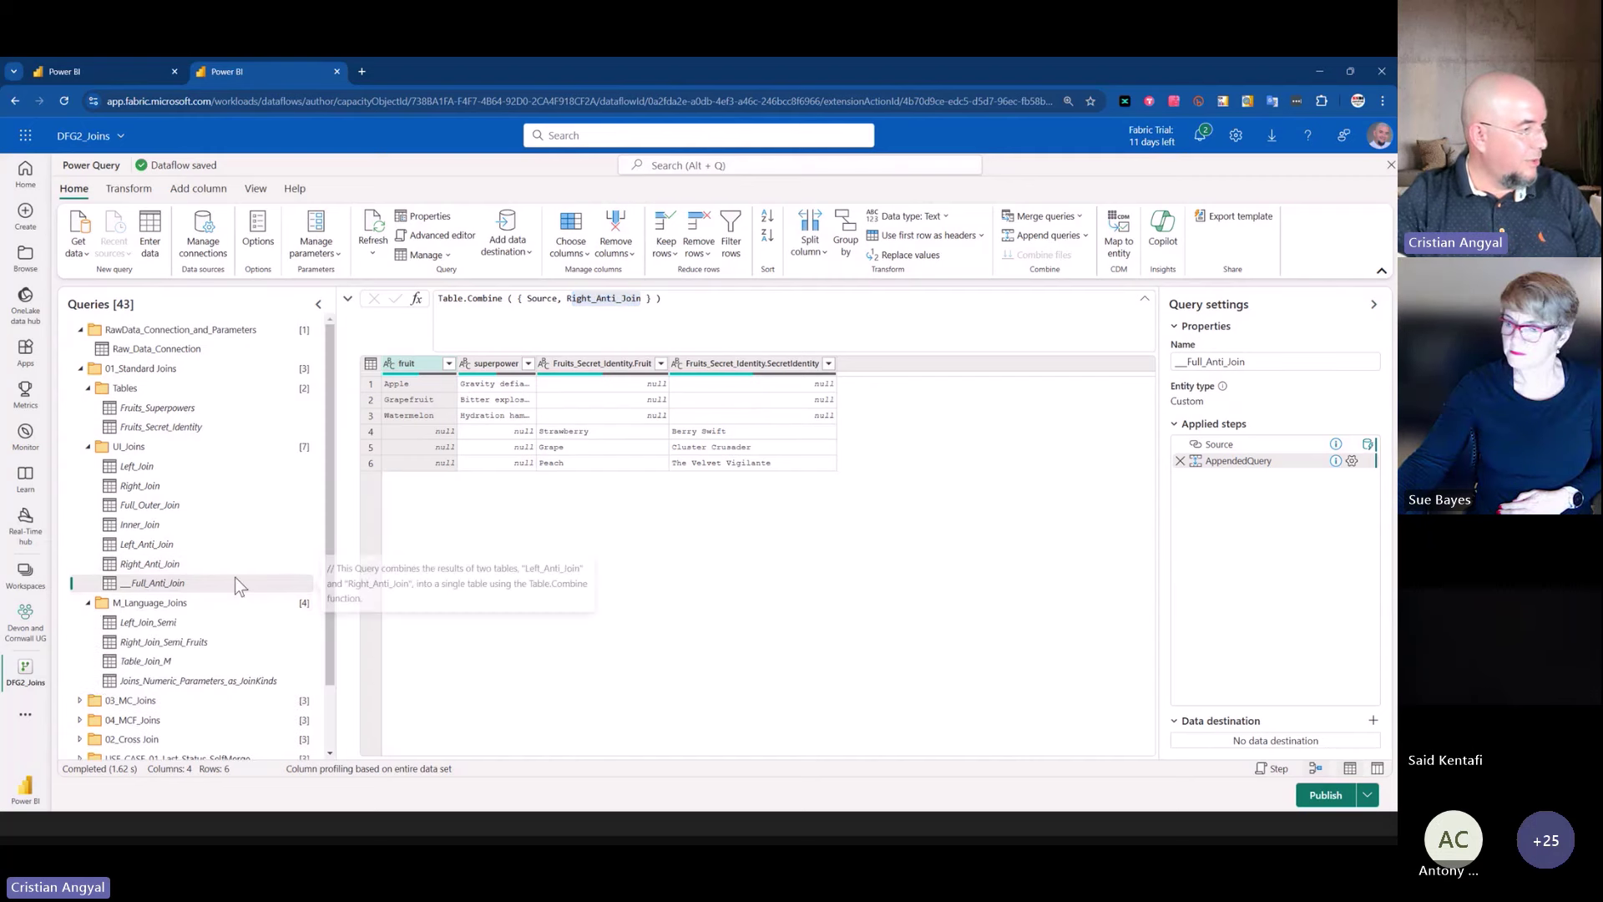
# - Expand the M_Language_Joins group and view the Source and MergedFruitsWithSecretIdentity steps of Left_Join_Semi
pyautogui.click(204, 602)
pyautogui.click(182, 618)
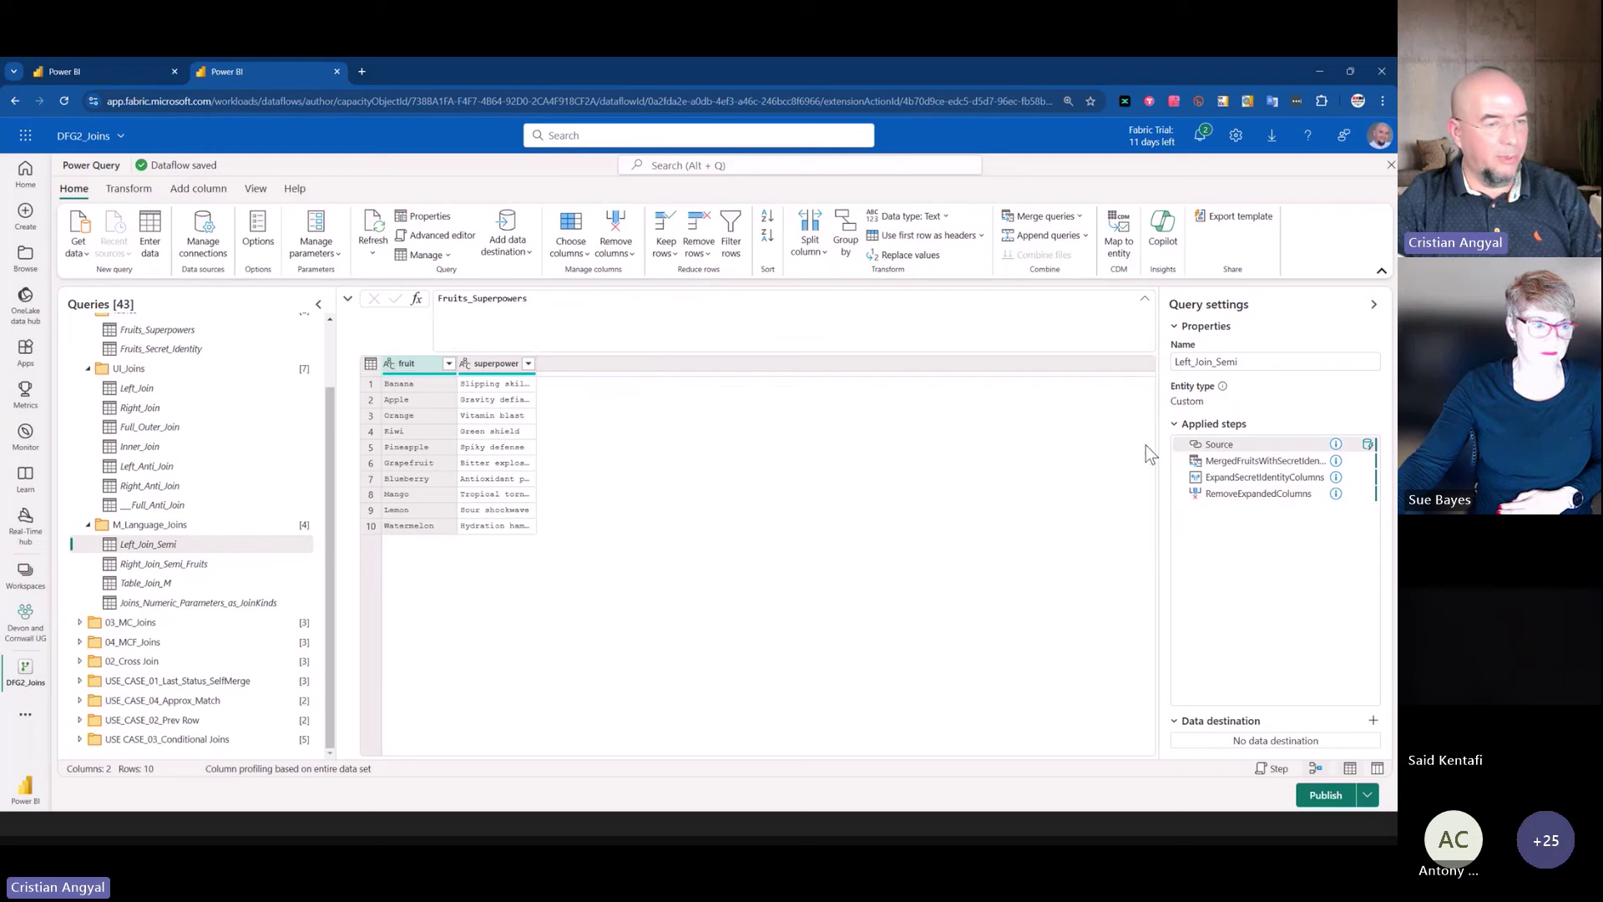
pyautogui.moveTo(1269, 463)
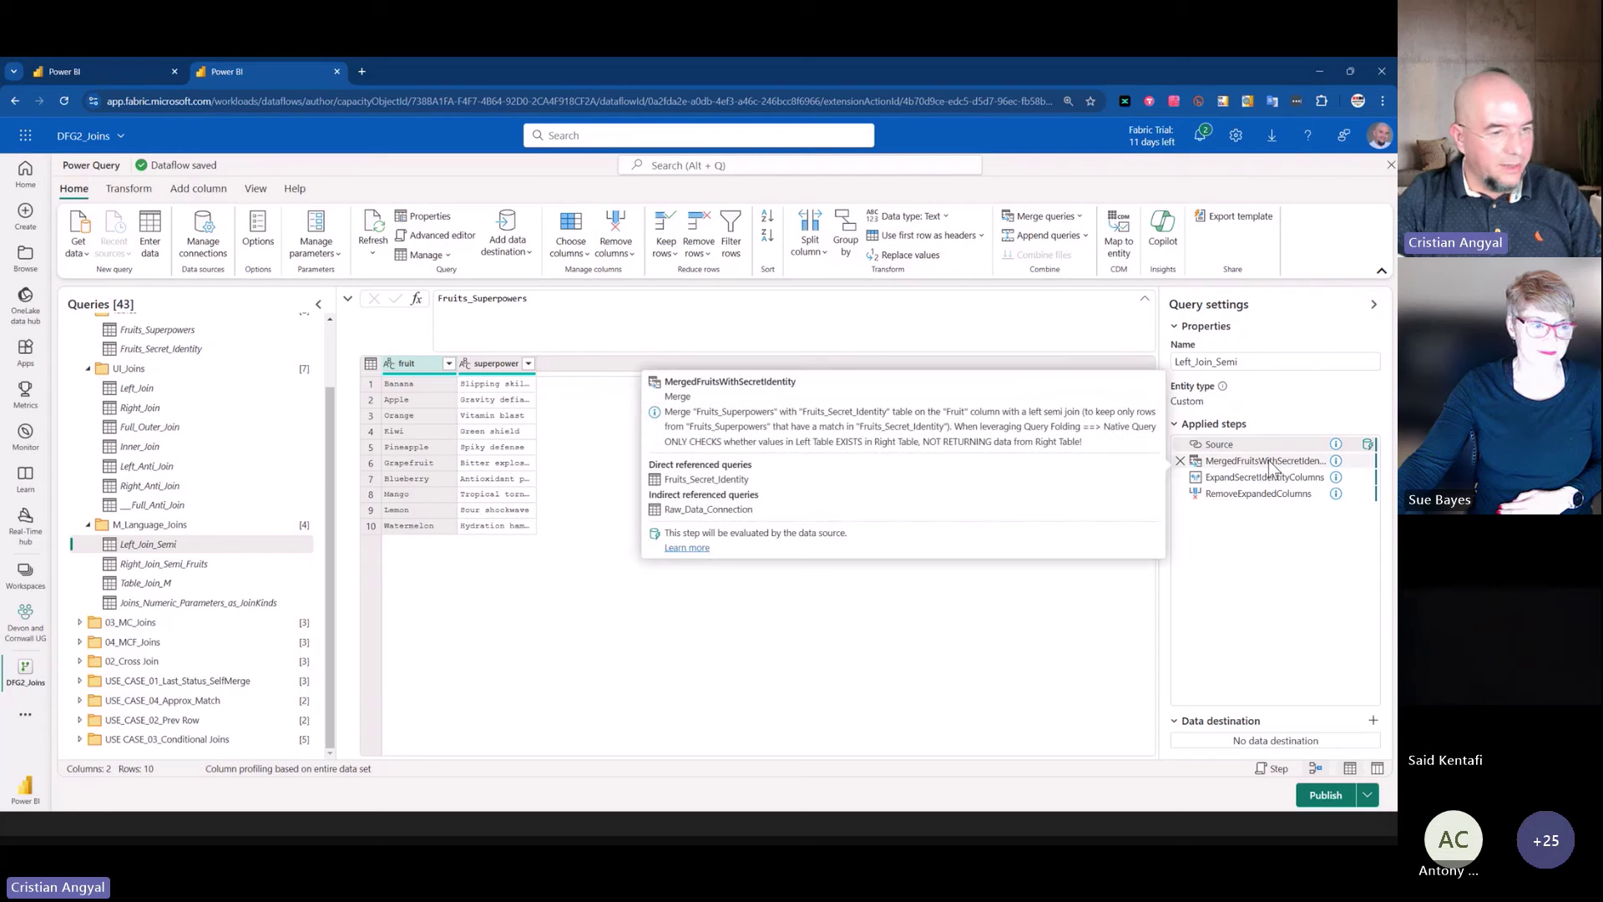
pyautogui.click(1269, 462)
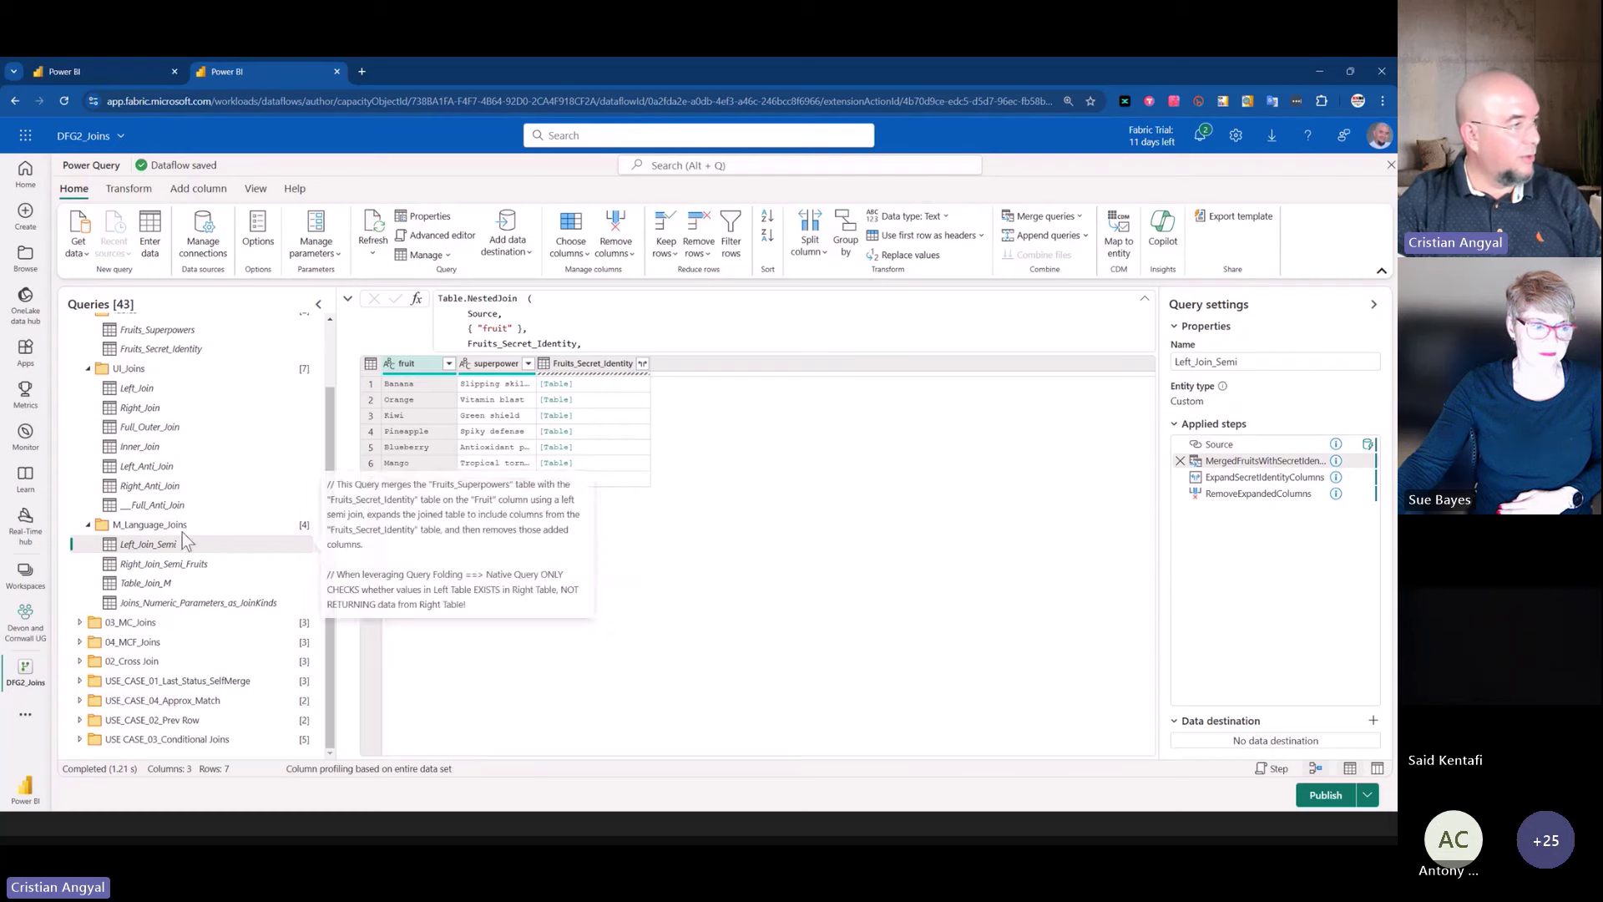
# - Return to Right_Anti_Join and inspect the editable settings of its merge step, leaving the Merge dialog without changes
pyautogui.click(177, 486)
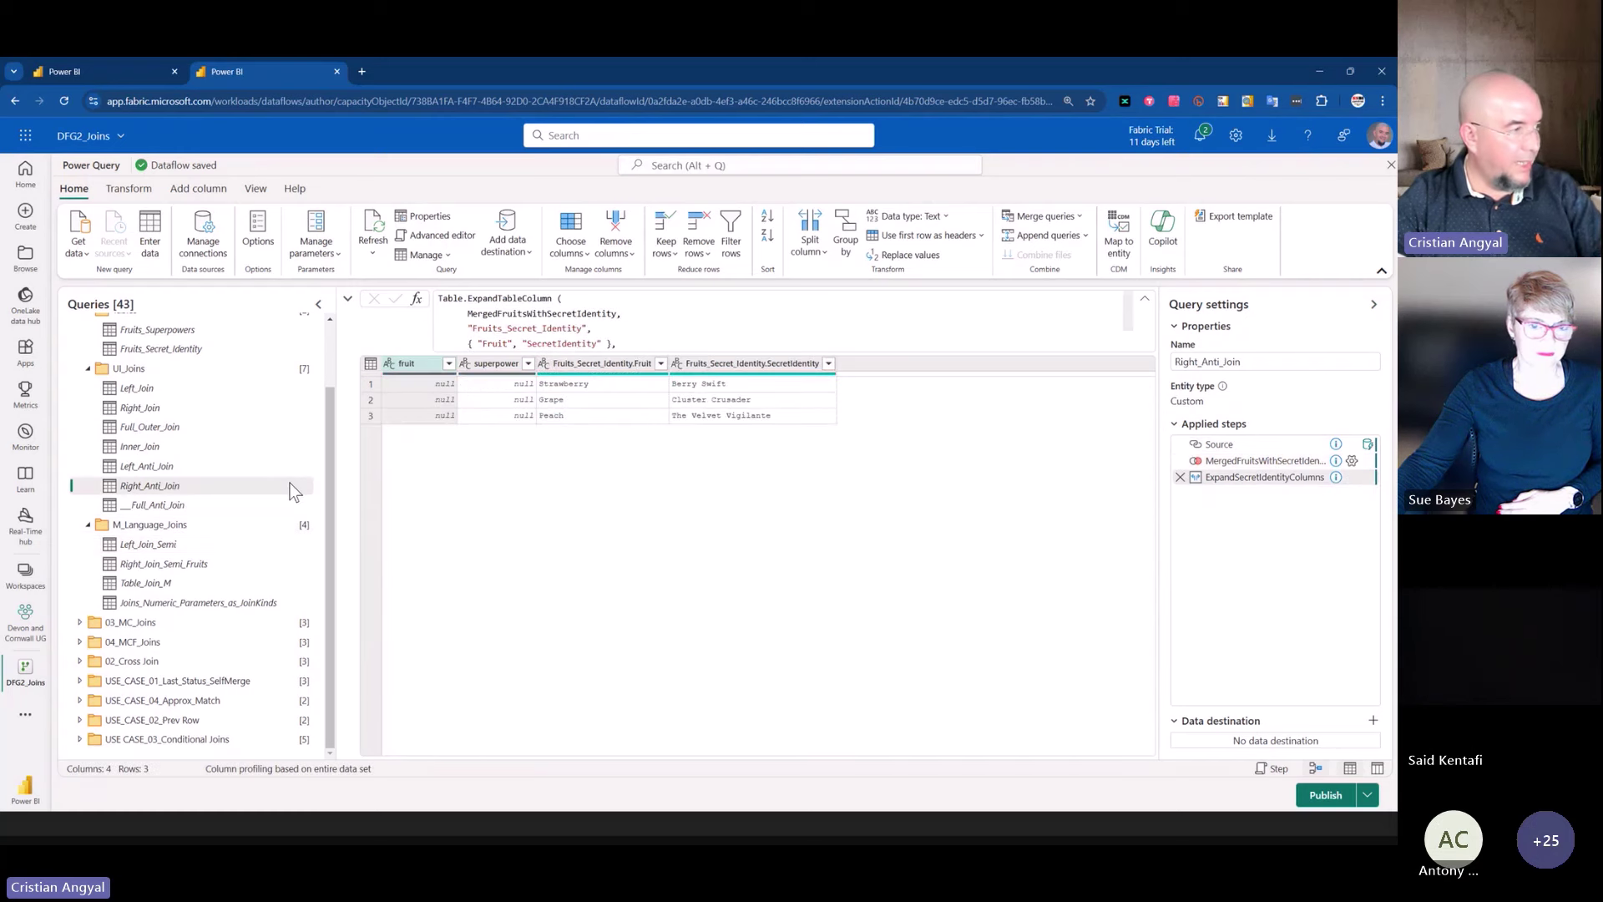
pyautogui.moveTo(1338, 464)
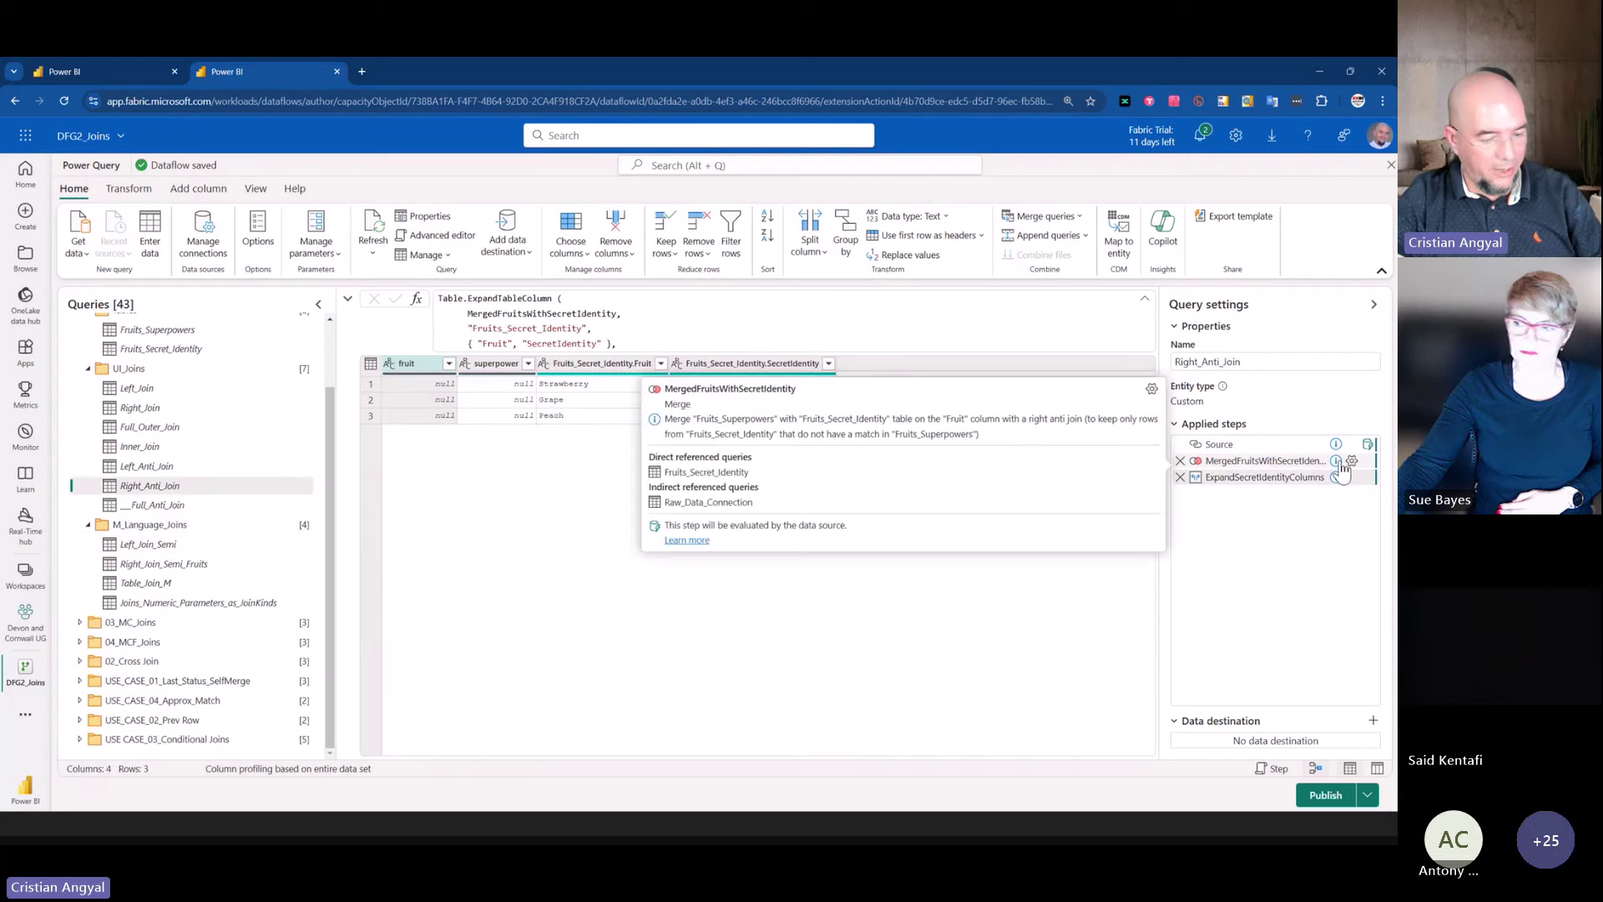
pyautogui.moveTo(1331, 443); pyautogui.dragTo(1381, 482)
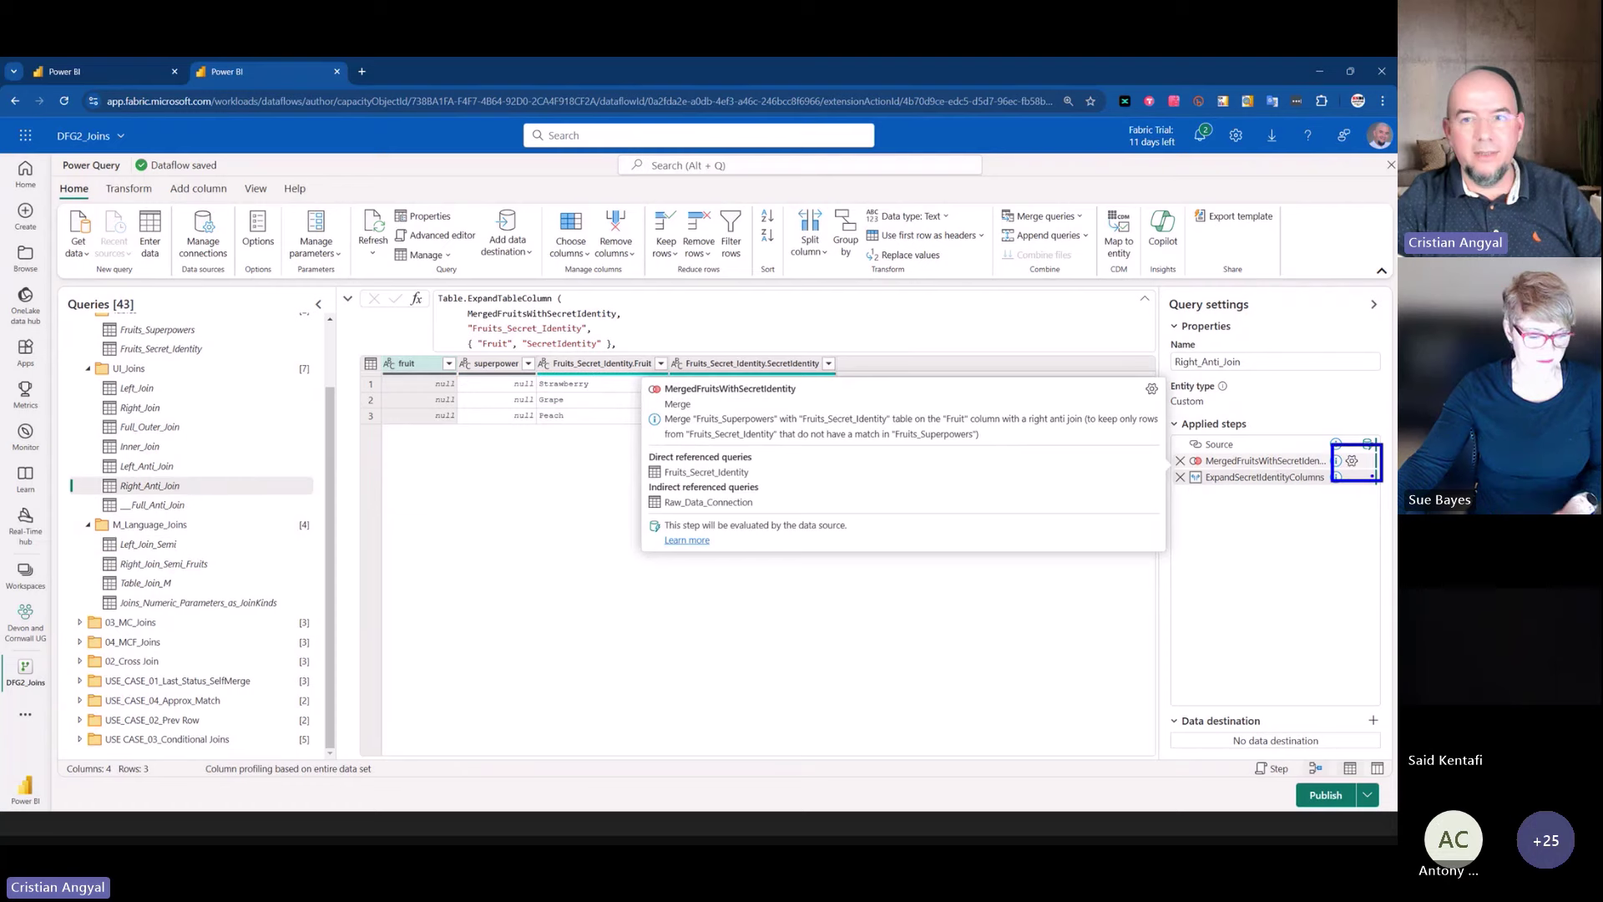
pyautogui.press('Escape')
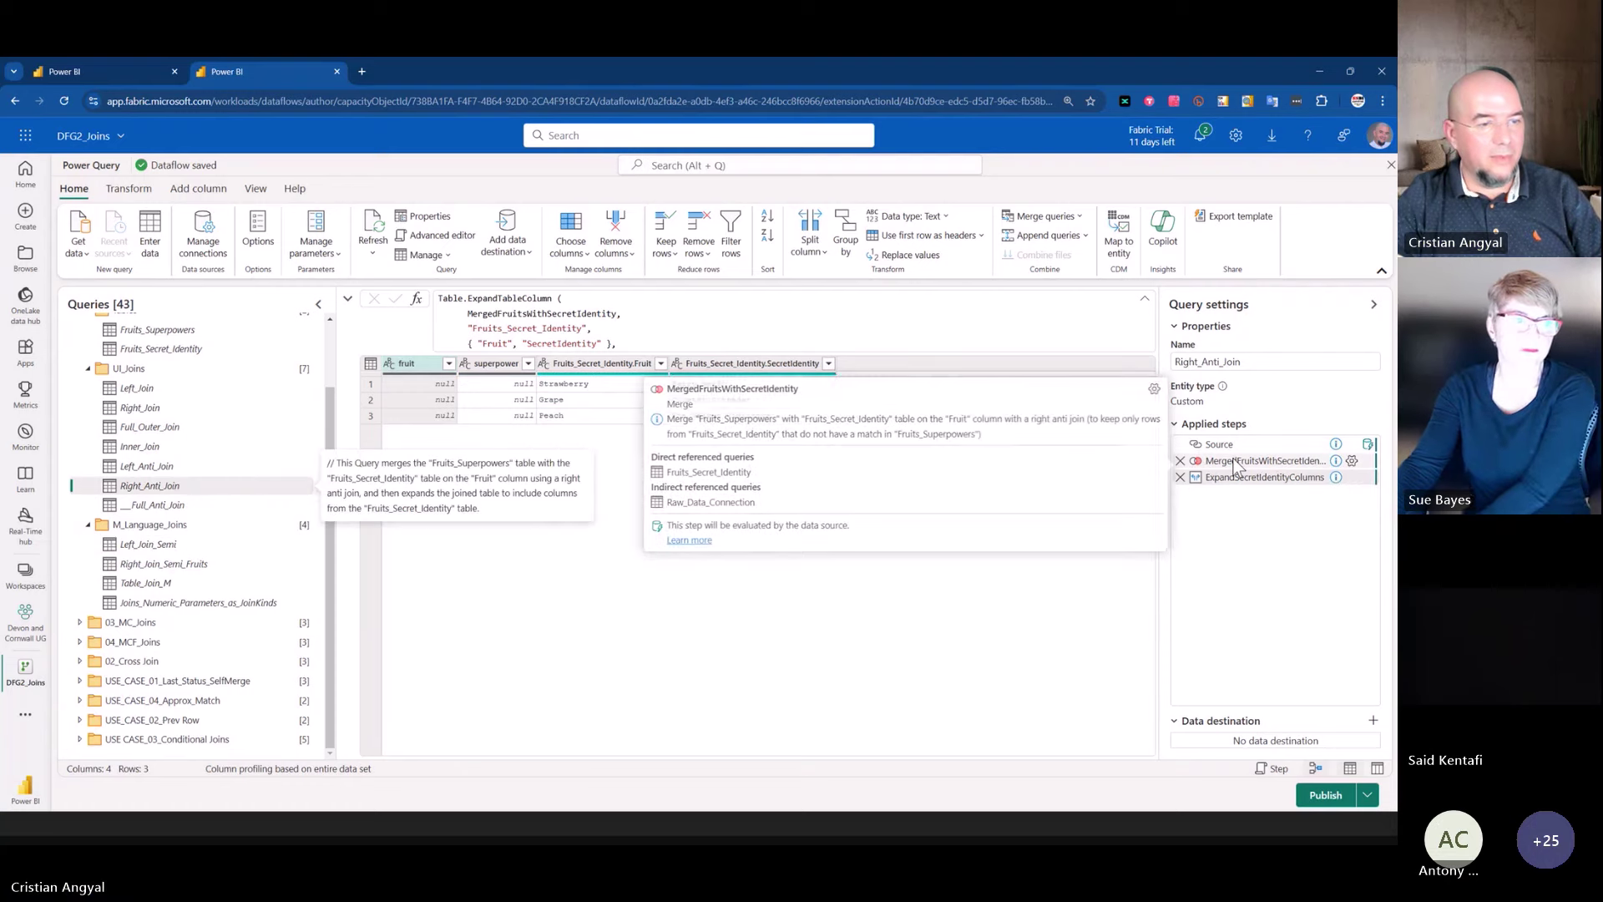
pyautogui.rightClick(1237, 463)
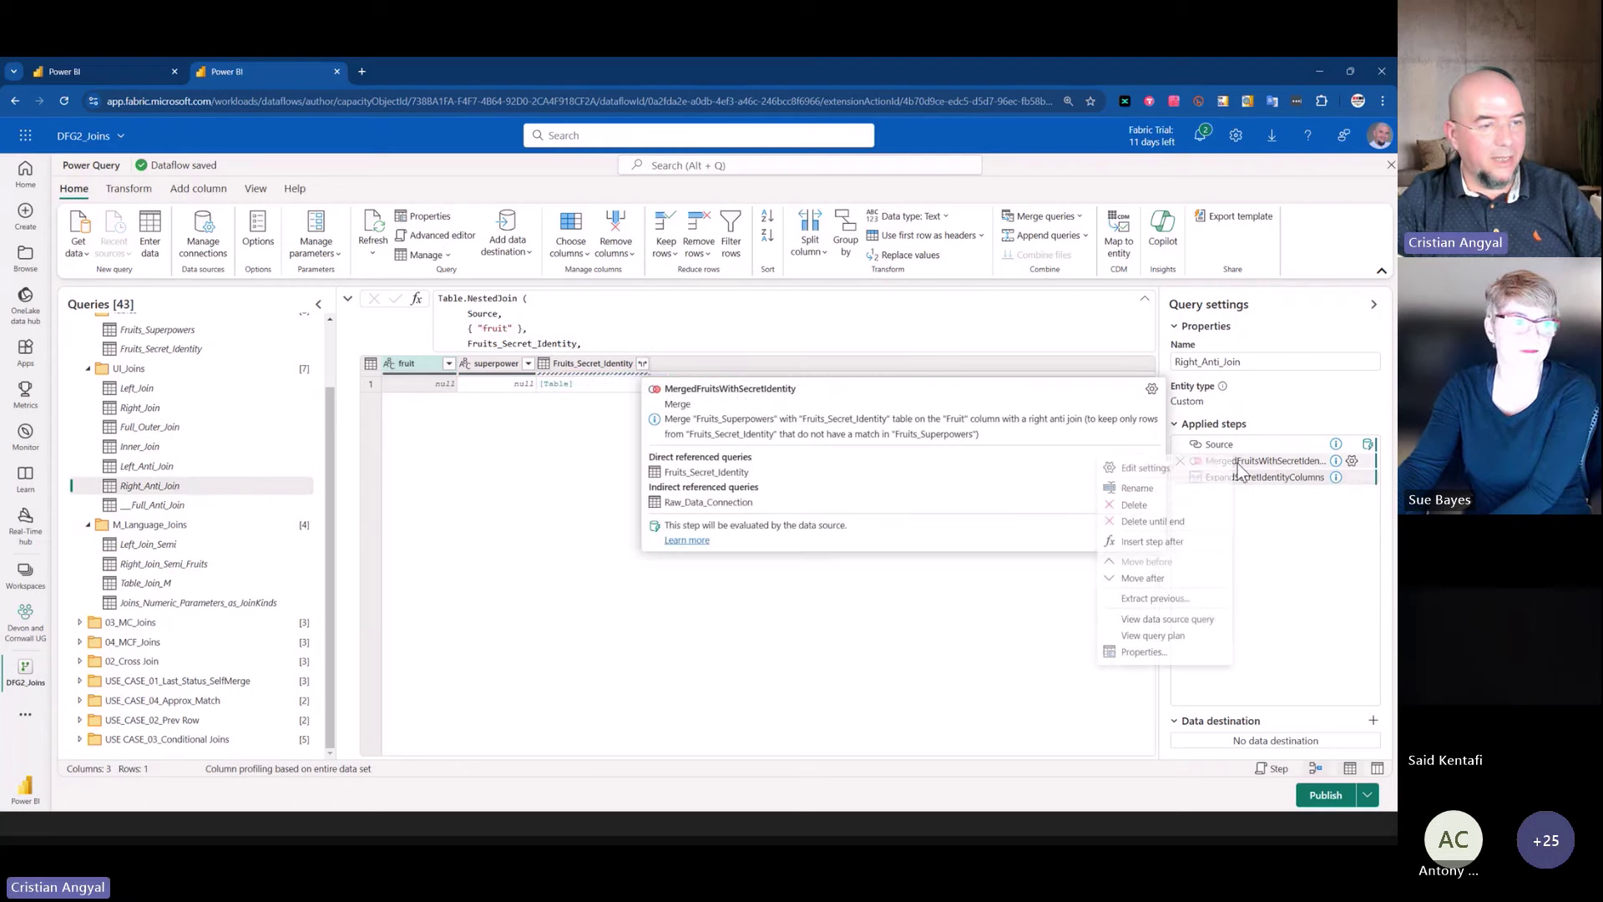
pyautogui.click(1177, 484)
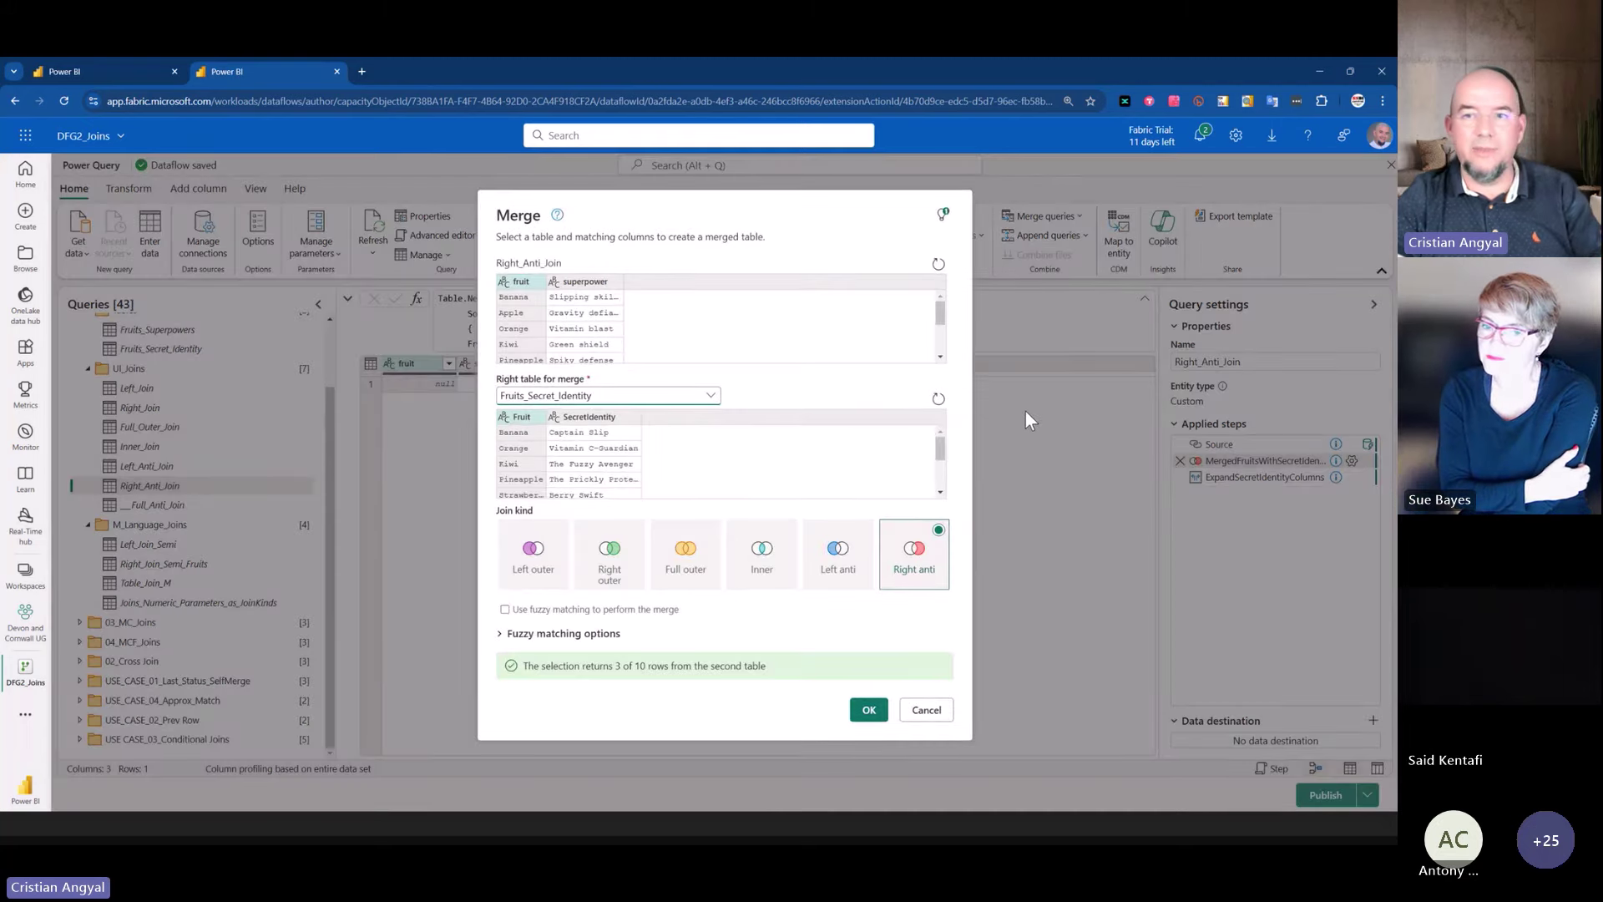
pyautogui.click(926, 709)
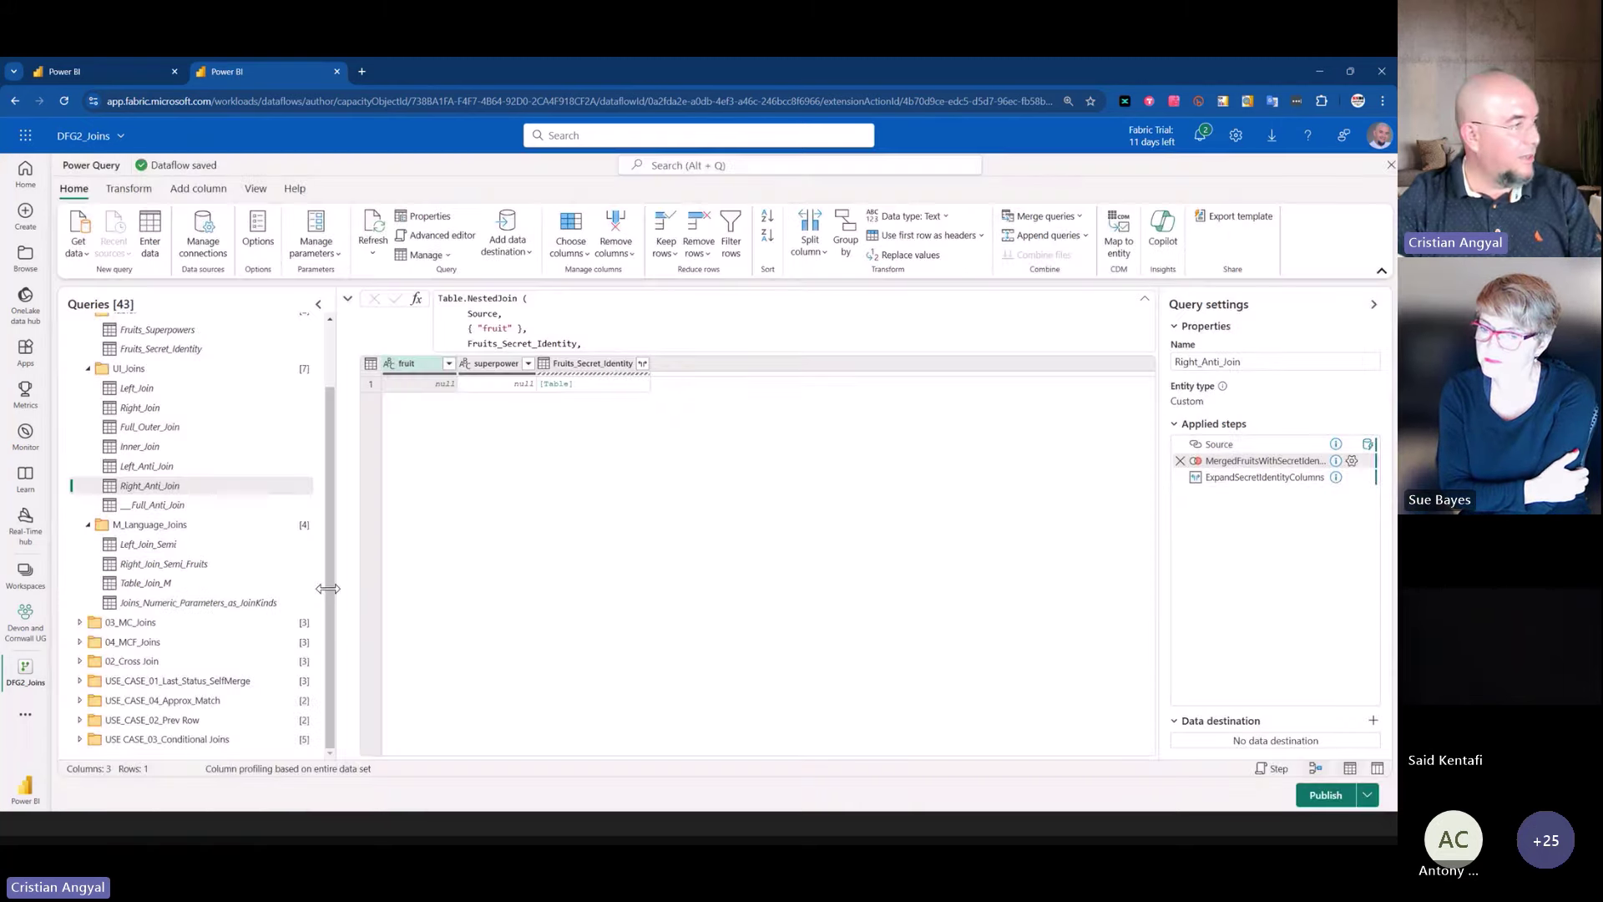
# - Examine the Table.NestedJoin formula in the merge step of Left_Join_Semi, highlighting its JoinKind.LeftSemi argument
pyautogui.click(166, 545)
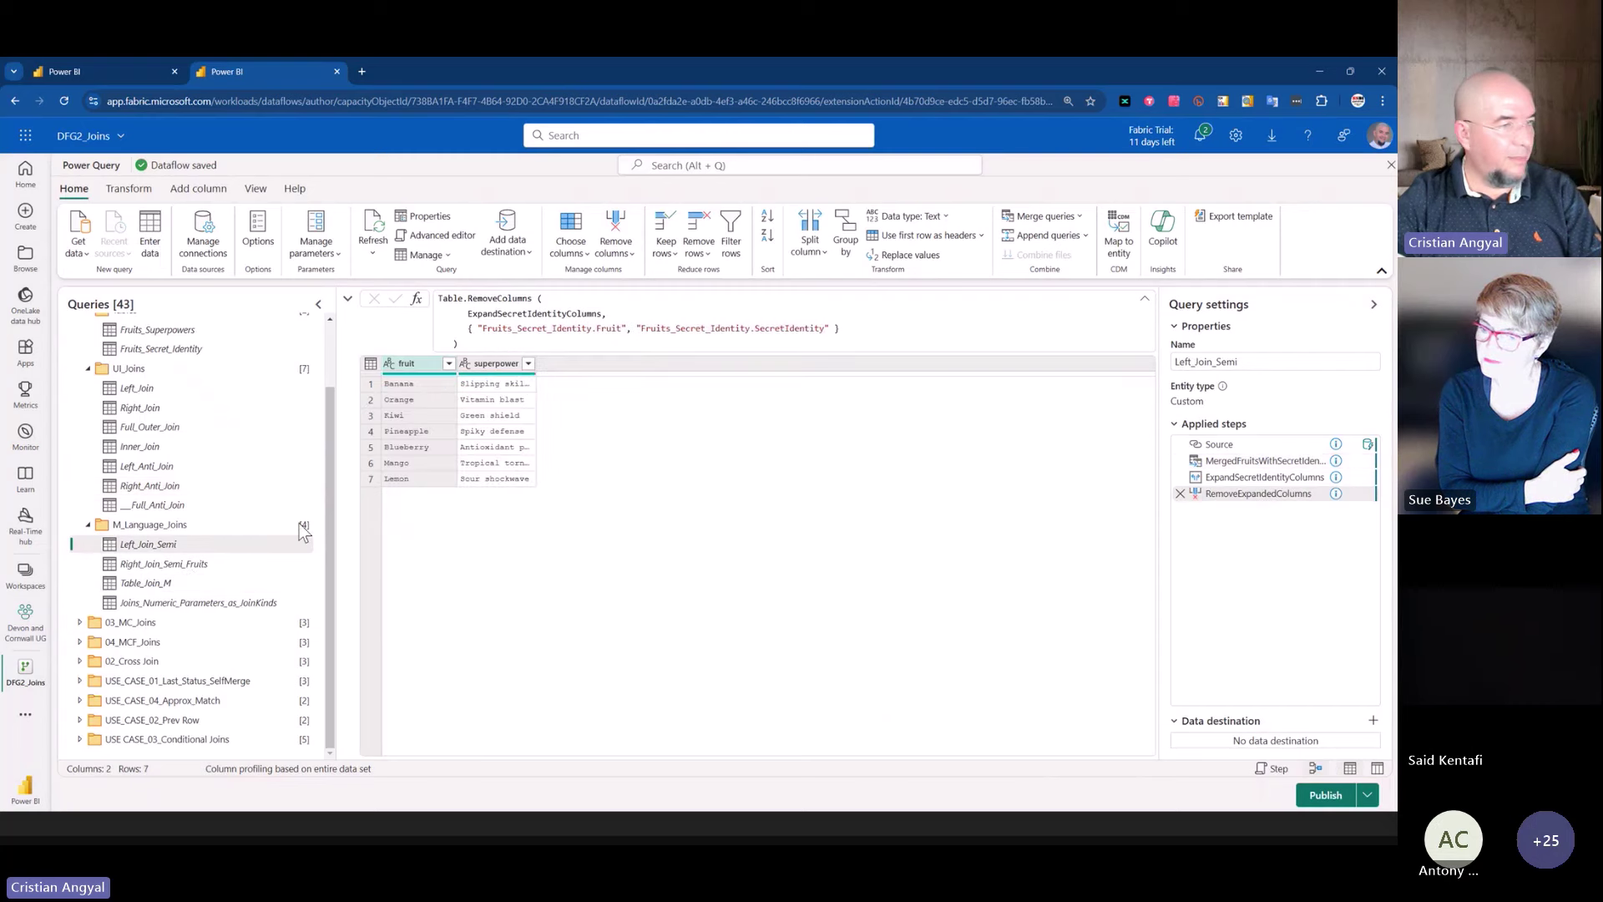
pyautogui.click(1329, 463)
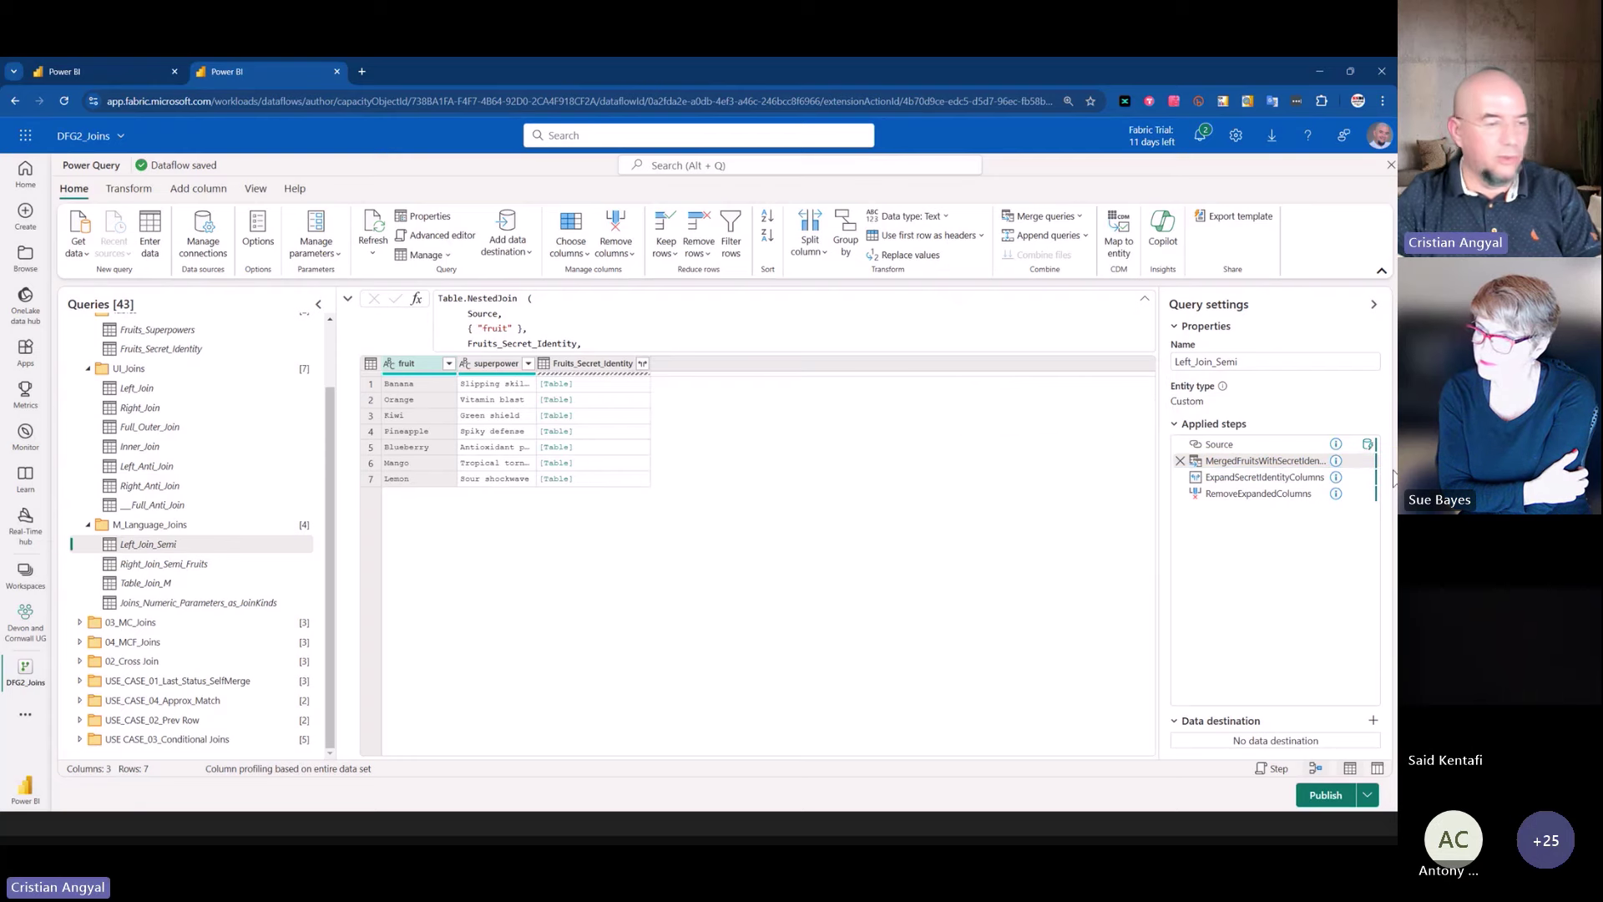
pyautogui.moveTo(1294, 465)
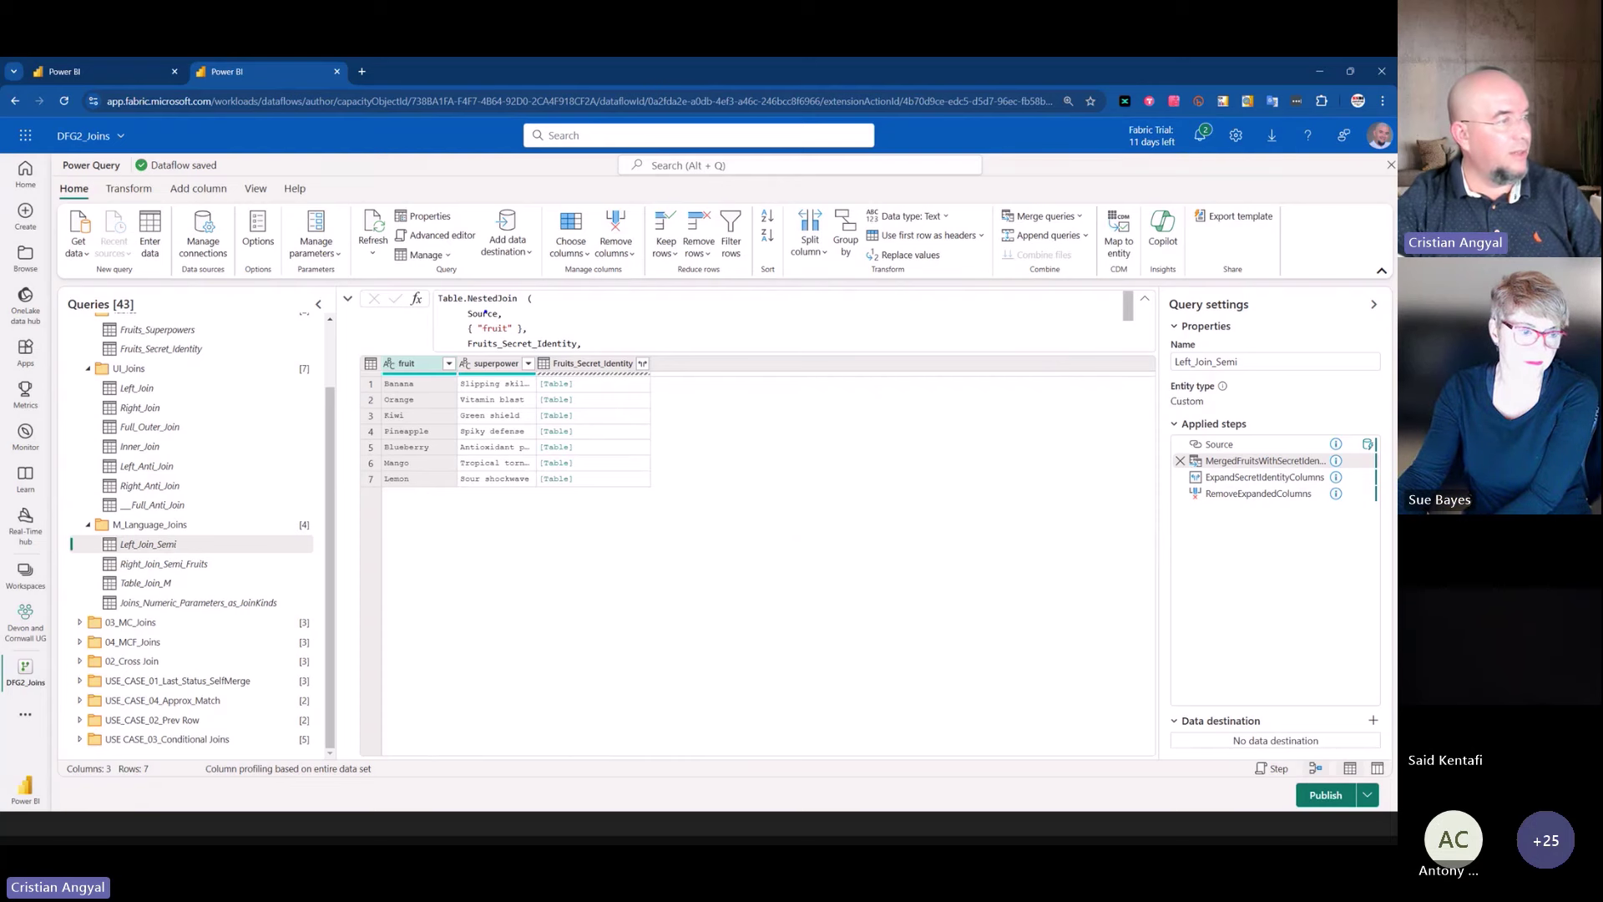
pyautogui.moveTo(438, 289); pyautogui.dragTo(543, 310)
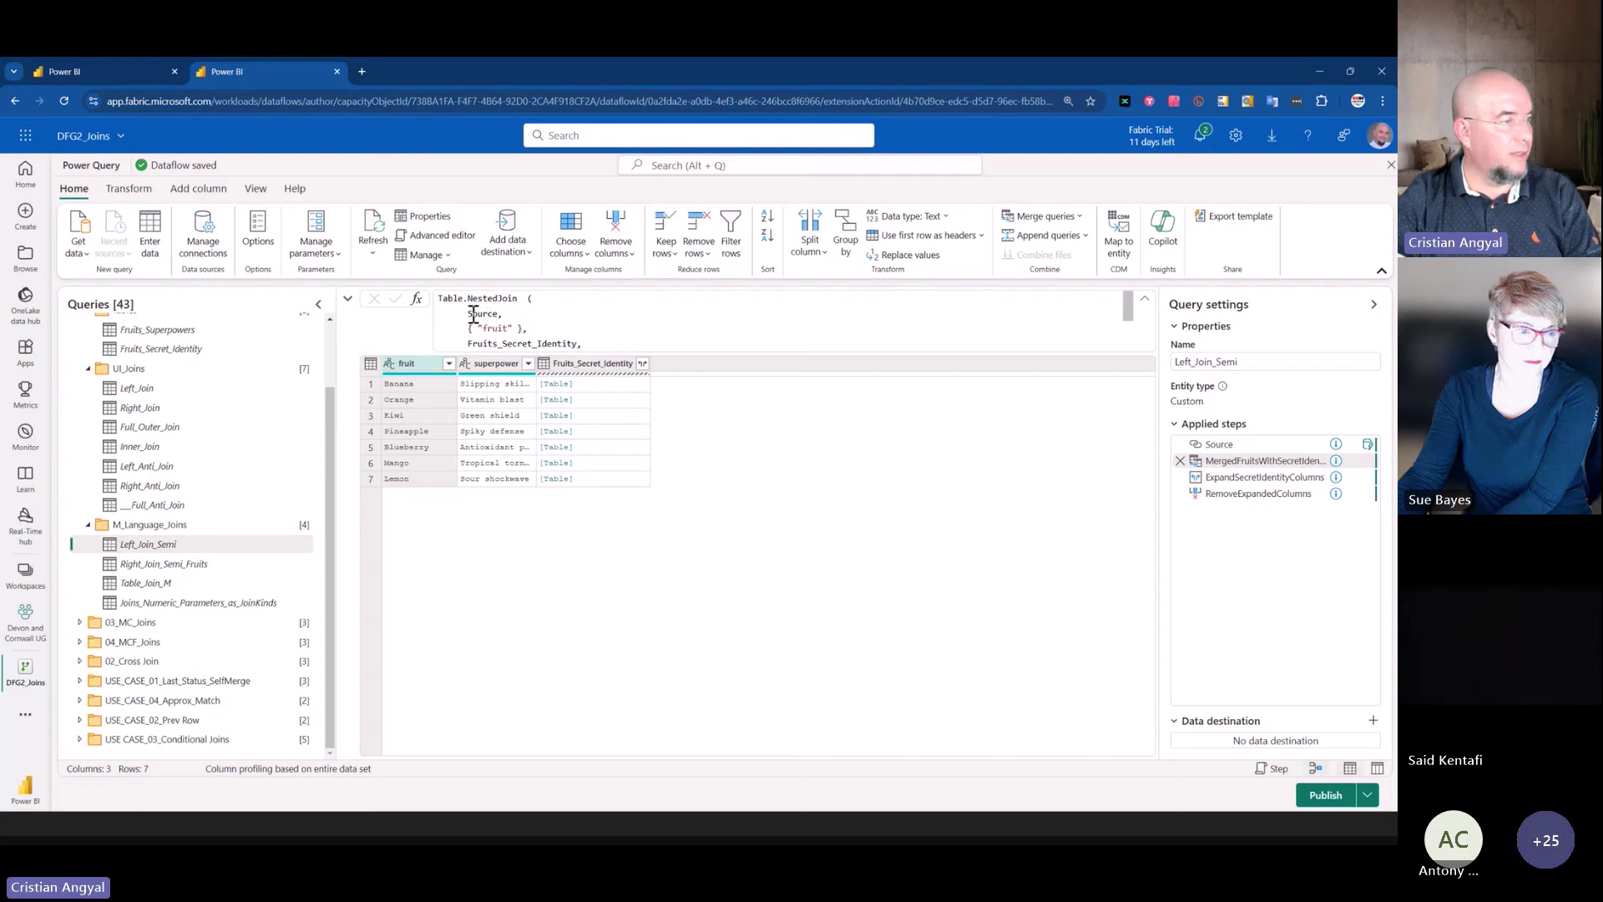
pyautogui.scroll(-1, 476, 313)
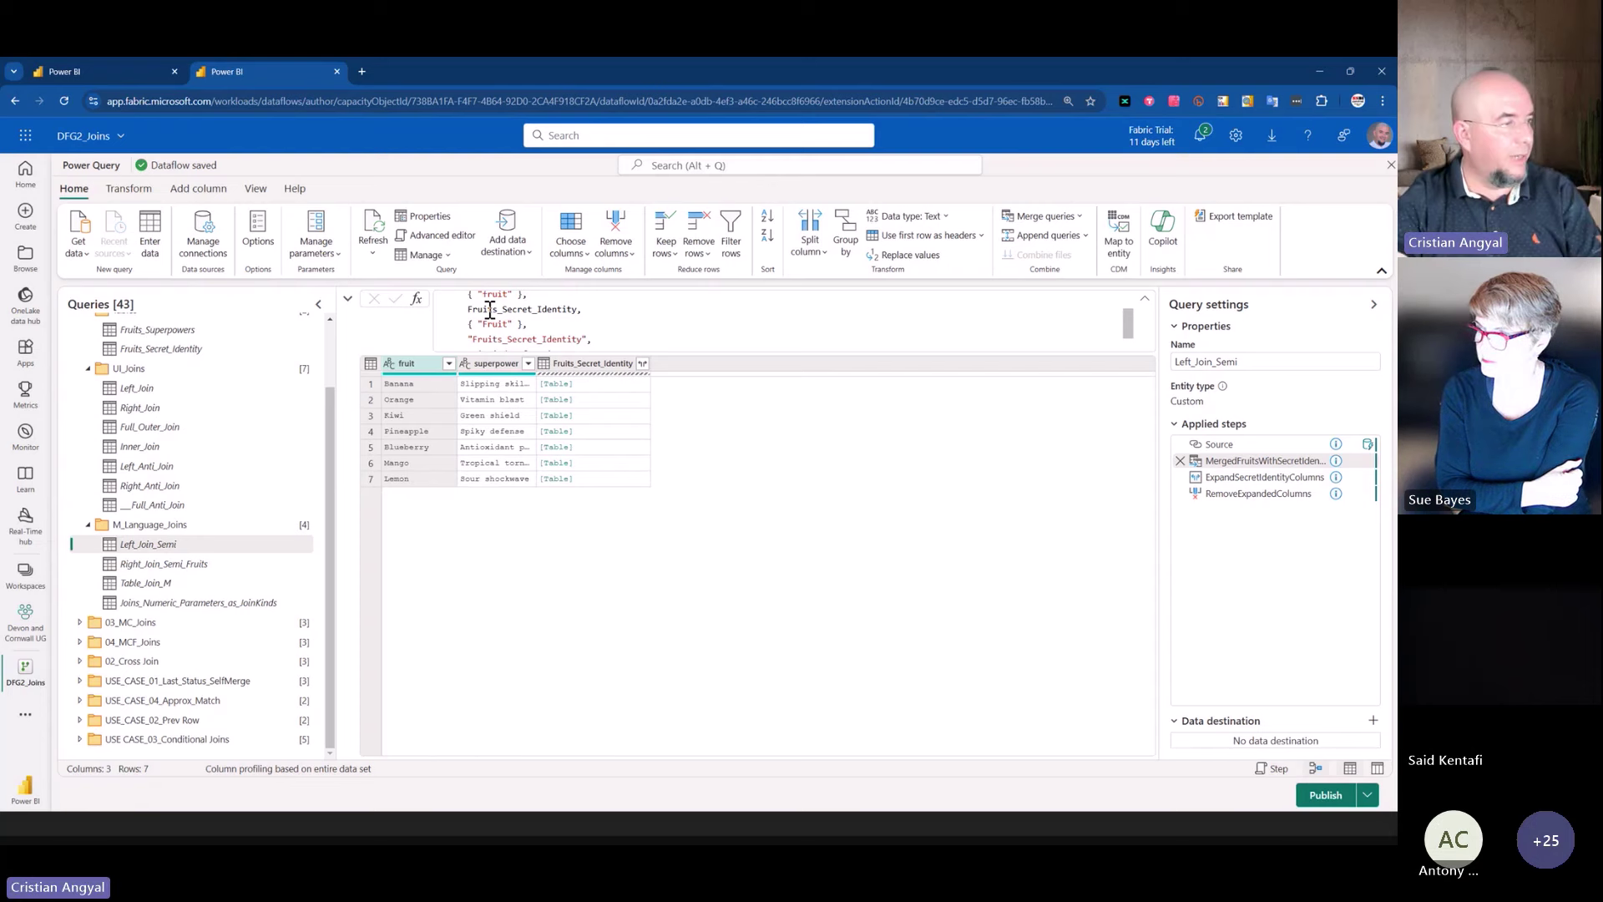
pyautogui.scroll(-1, 490, 309)
pyautogui.moveTo(465, 327); pyautogui.dragTo(598, 326)
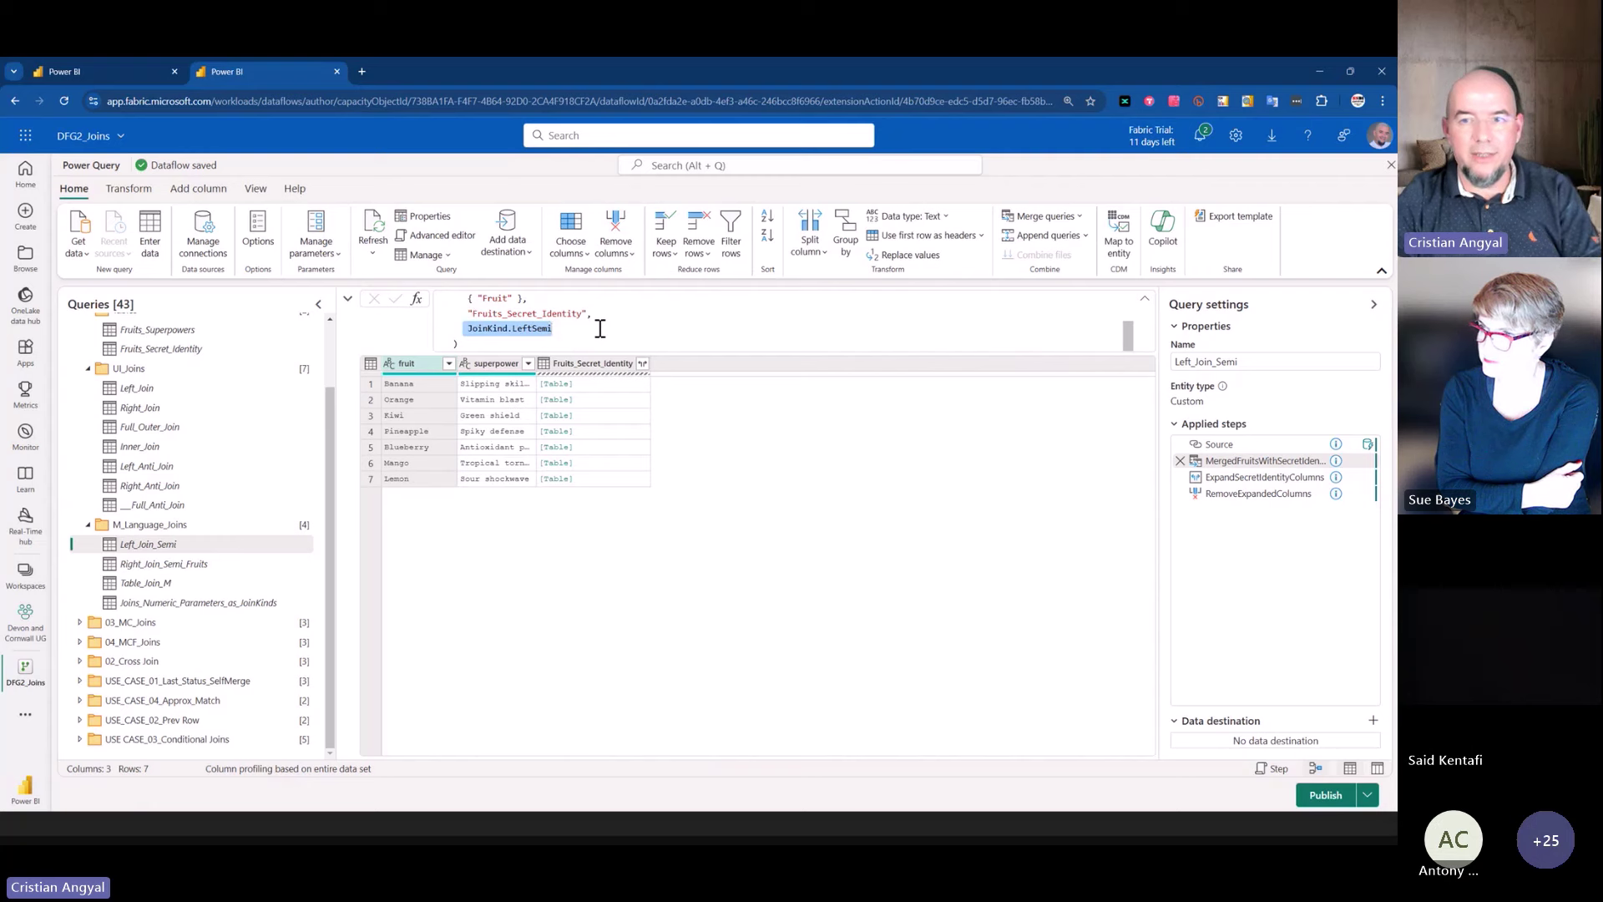
pyautogui.moveTo(564, 328); pyautogui.dragTo(514, 328)
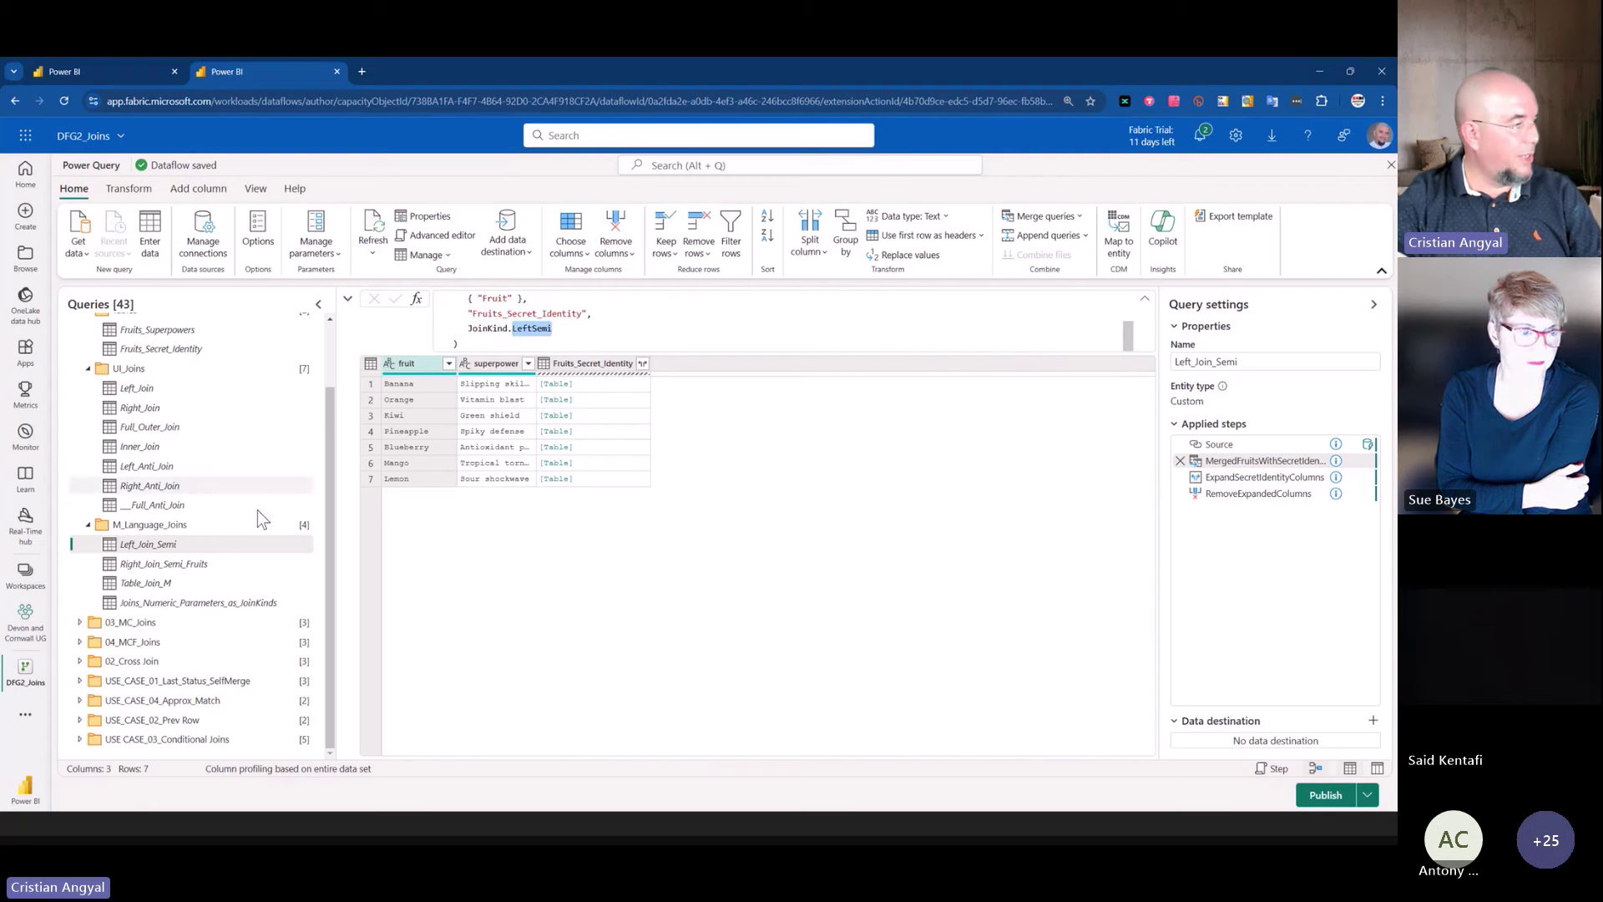
# - Open the full M code of Left_Join_Semi in the Advanced editor and point out the MergedFruitsWithSecretIdentity block
pyautogui.click(212, 544)
pyautogui.rightClick(212, 543)
pyautogui.click(297, 519)
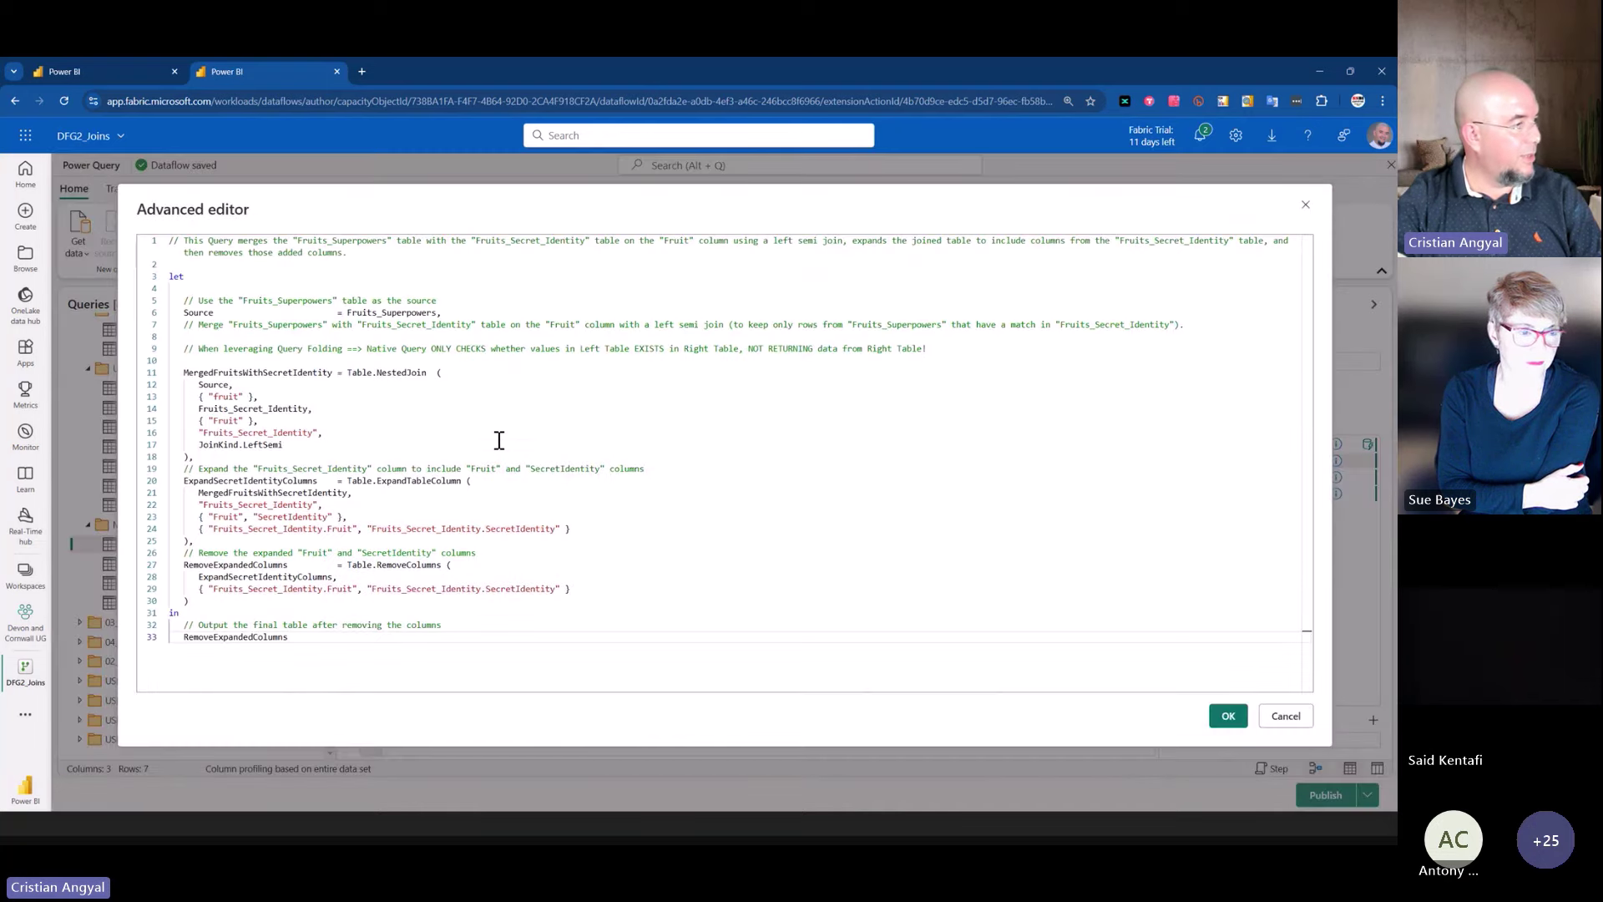
pyautogui.click(447, 431)
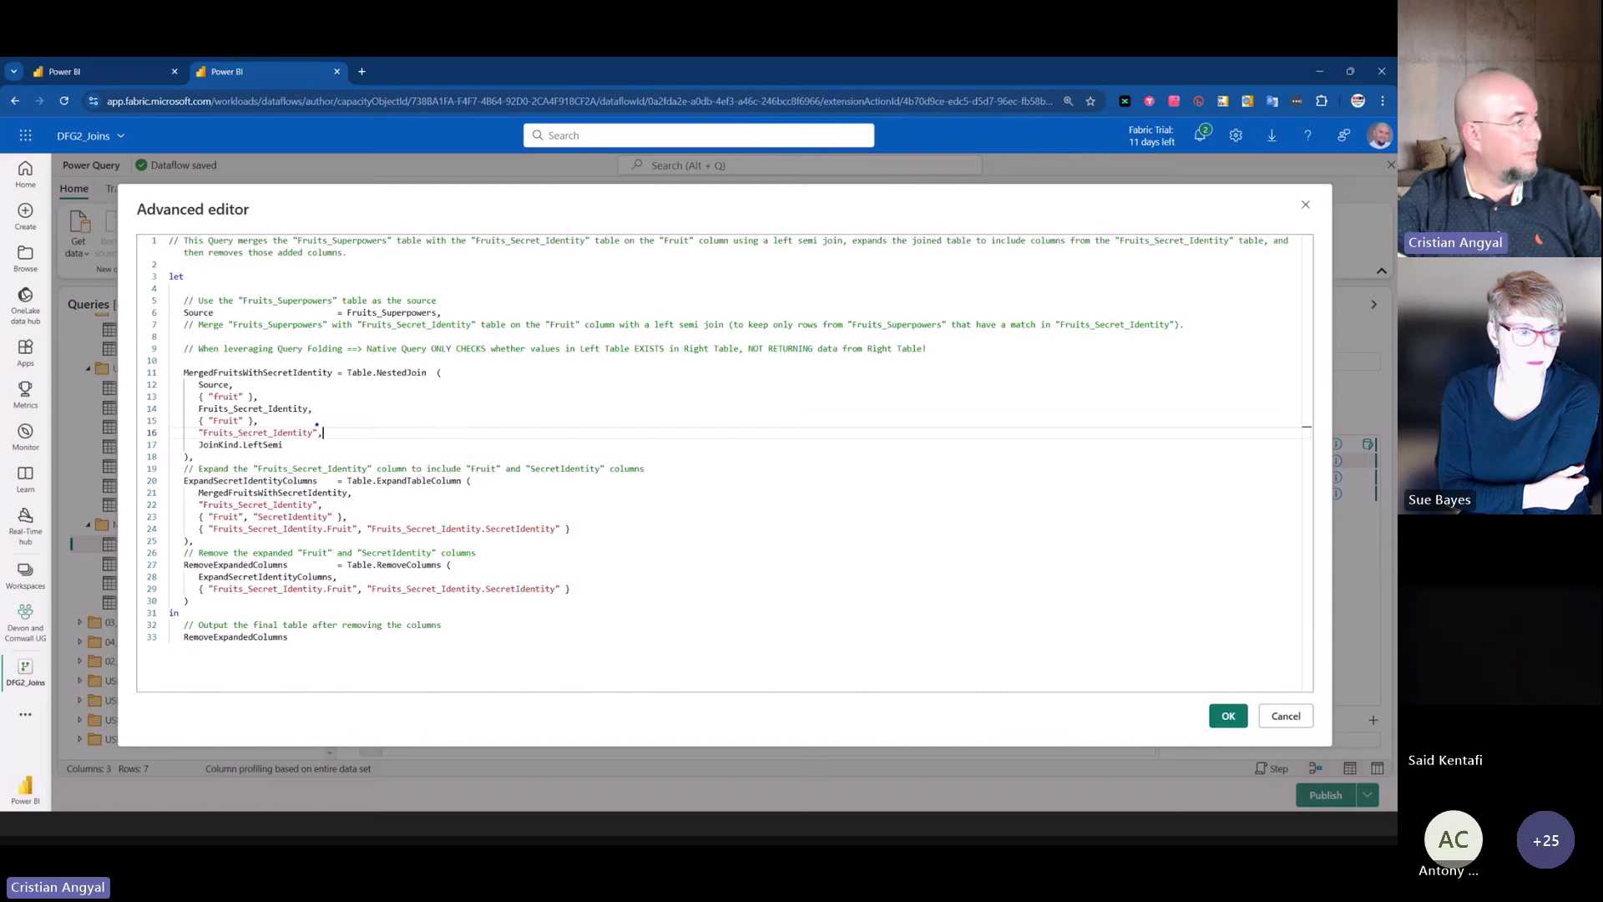
pyautogui.moveTo(149, 351)
pyautogui.mouseDown()
pyautogui.moveTo(518, 469)
pyautogui.moveTo(524, 457)
pyautogui.mouseUp()
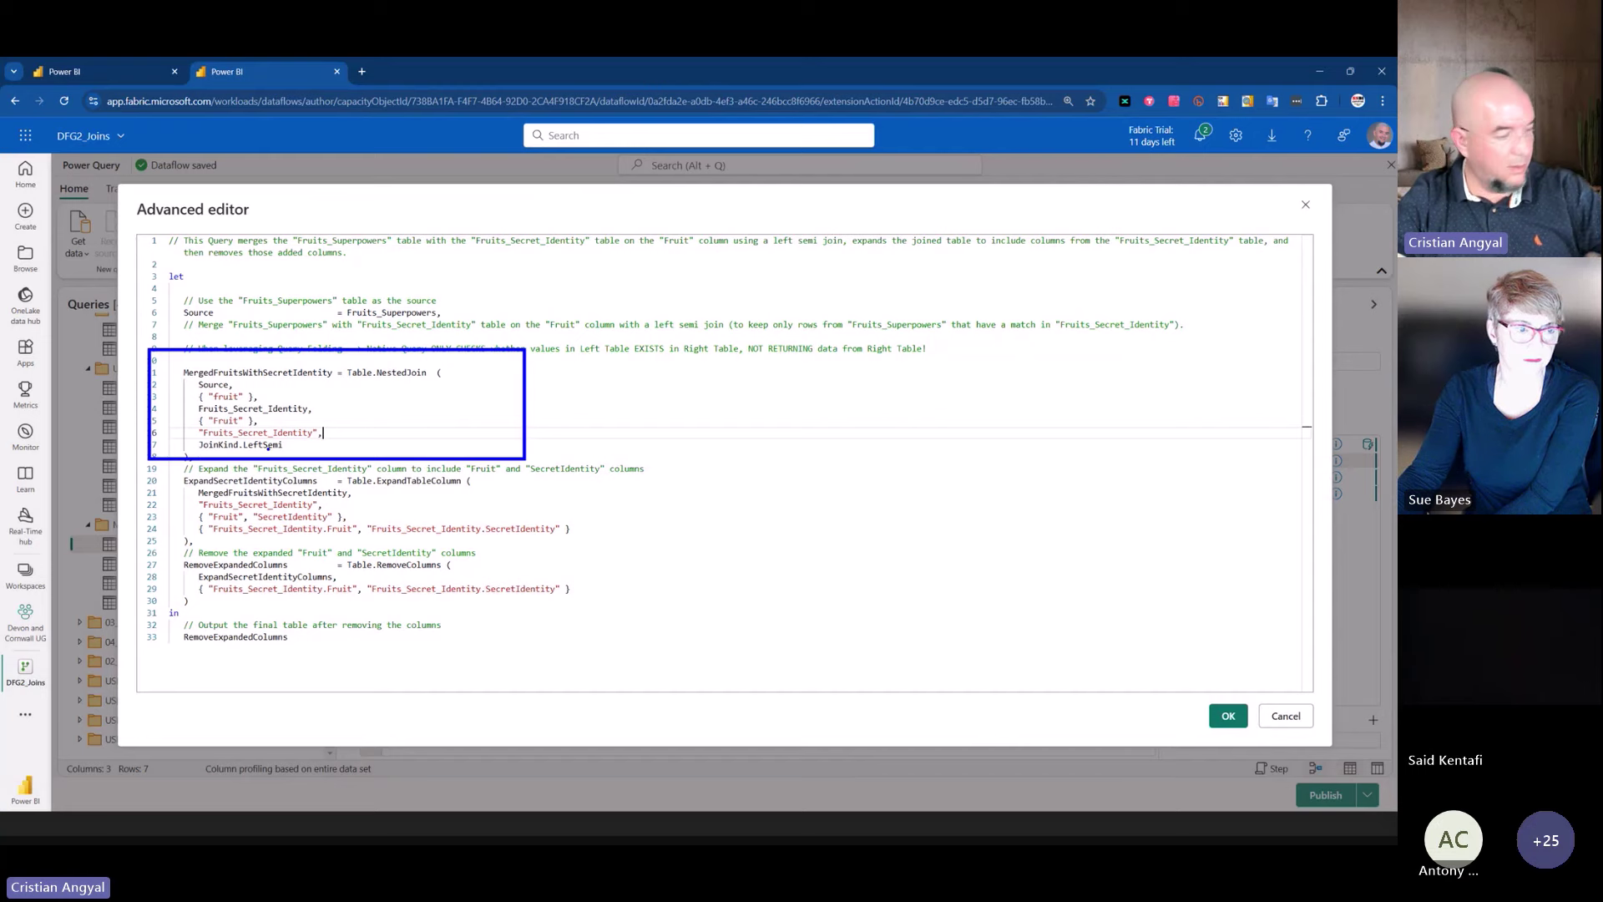
pyautogui.press('Escape')
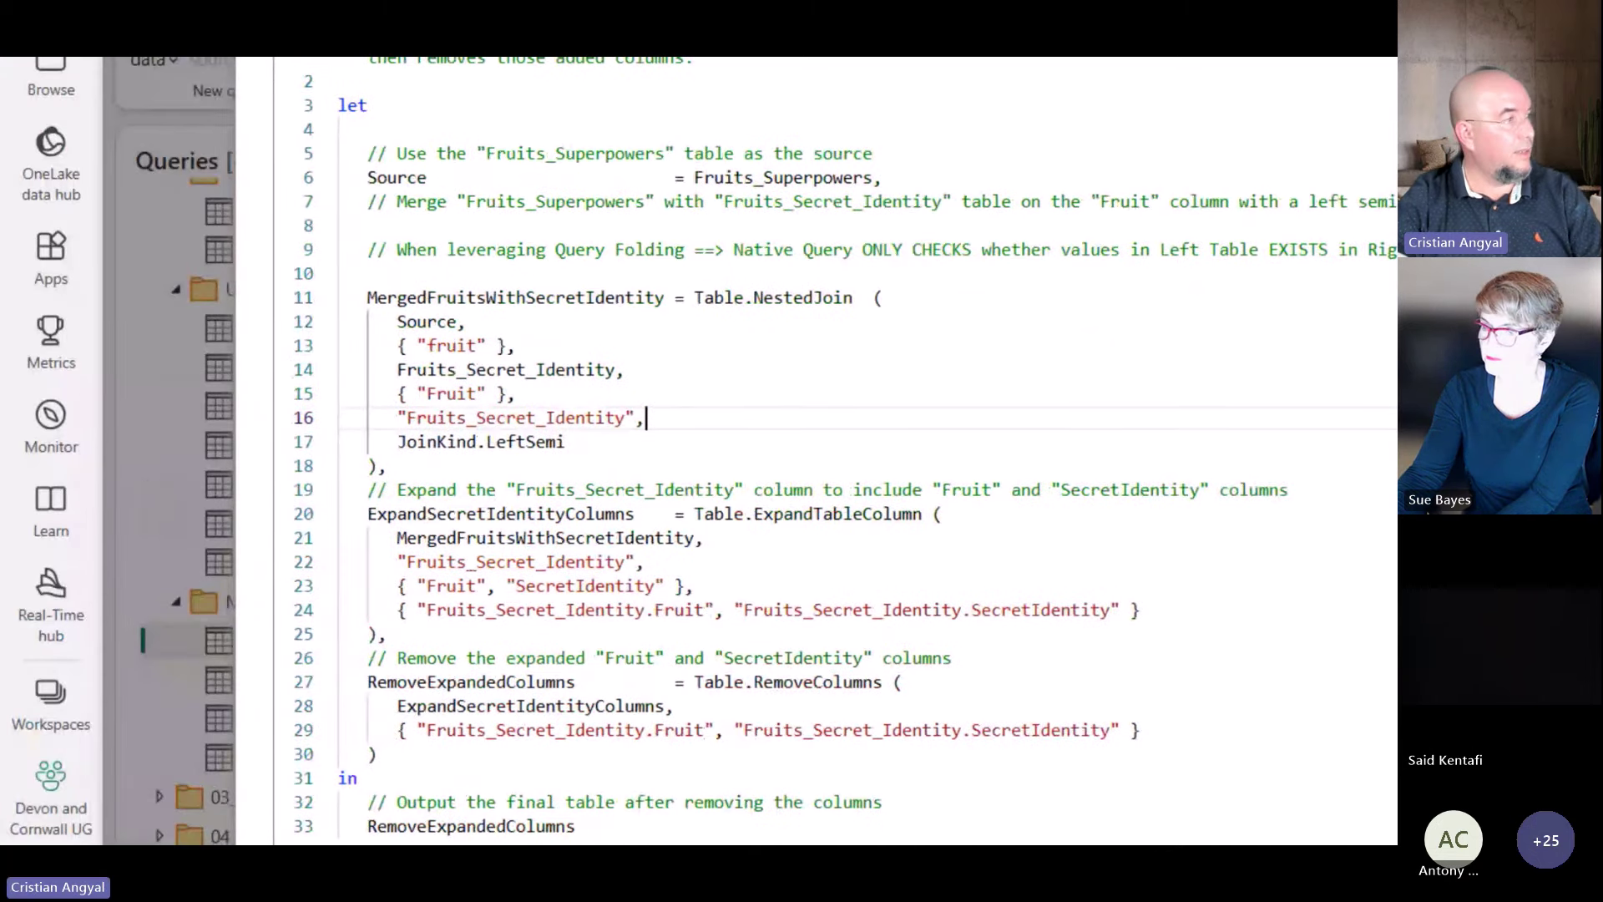
# - Annotate the Table.NestedJoin function, its two tables and their key columns in the code, and leave the Advanced editor without changes
pyautogui.moveTo(326, 282); pyautogui.dragTo(892, 412)
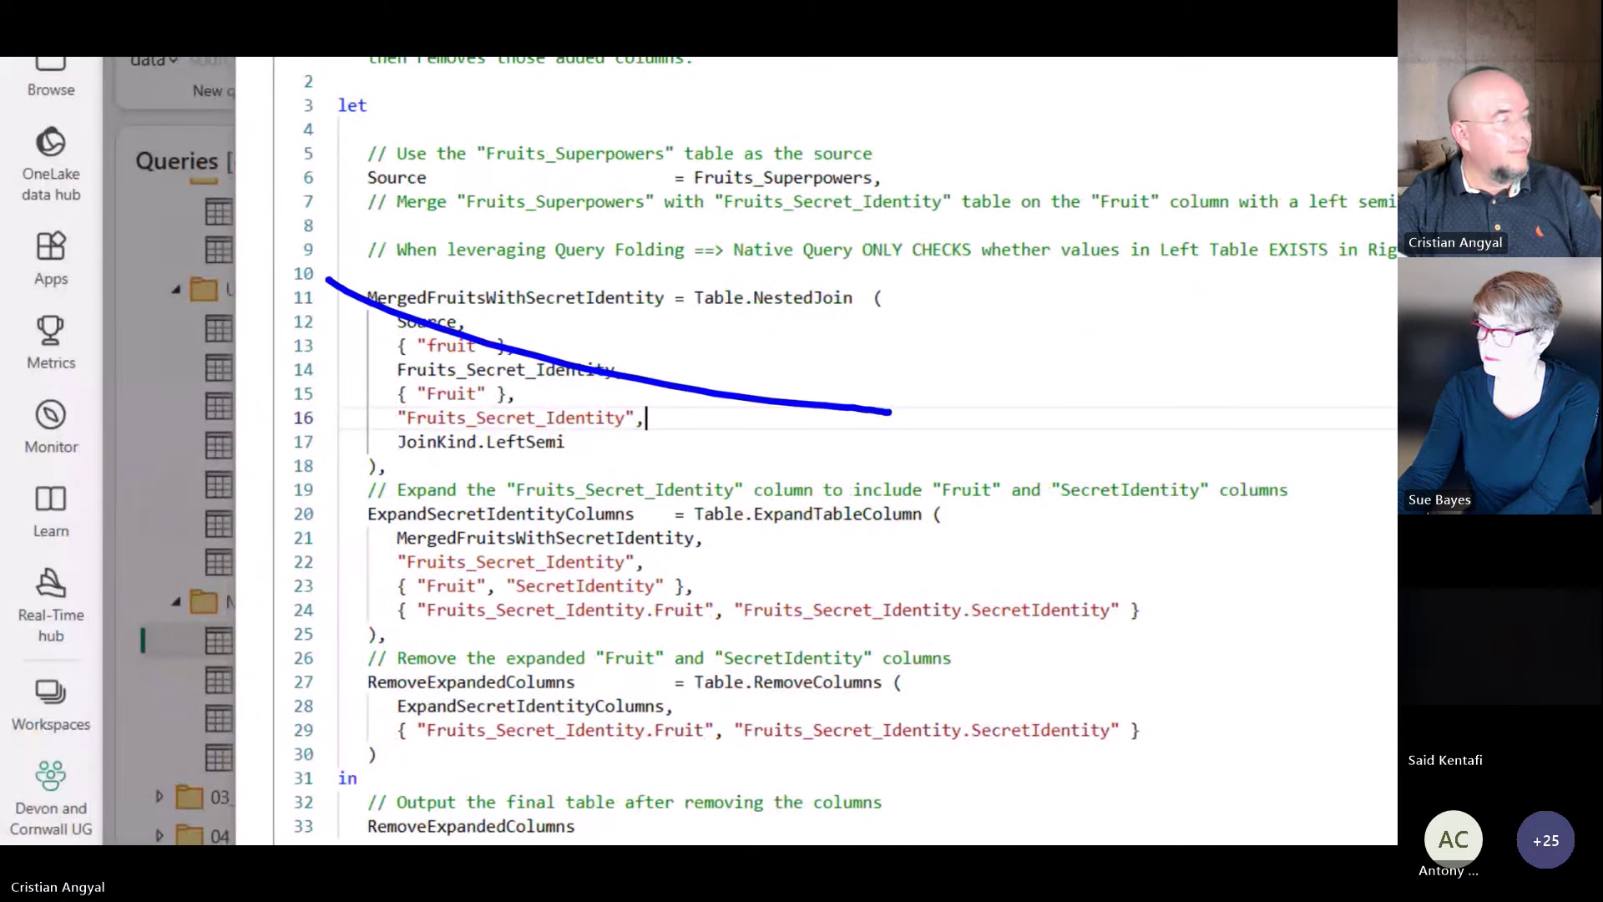
pyautogui.press('e')
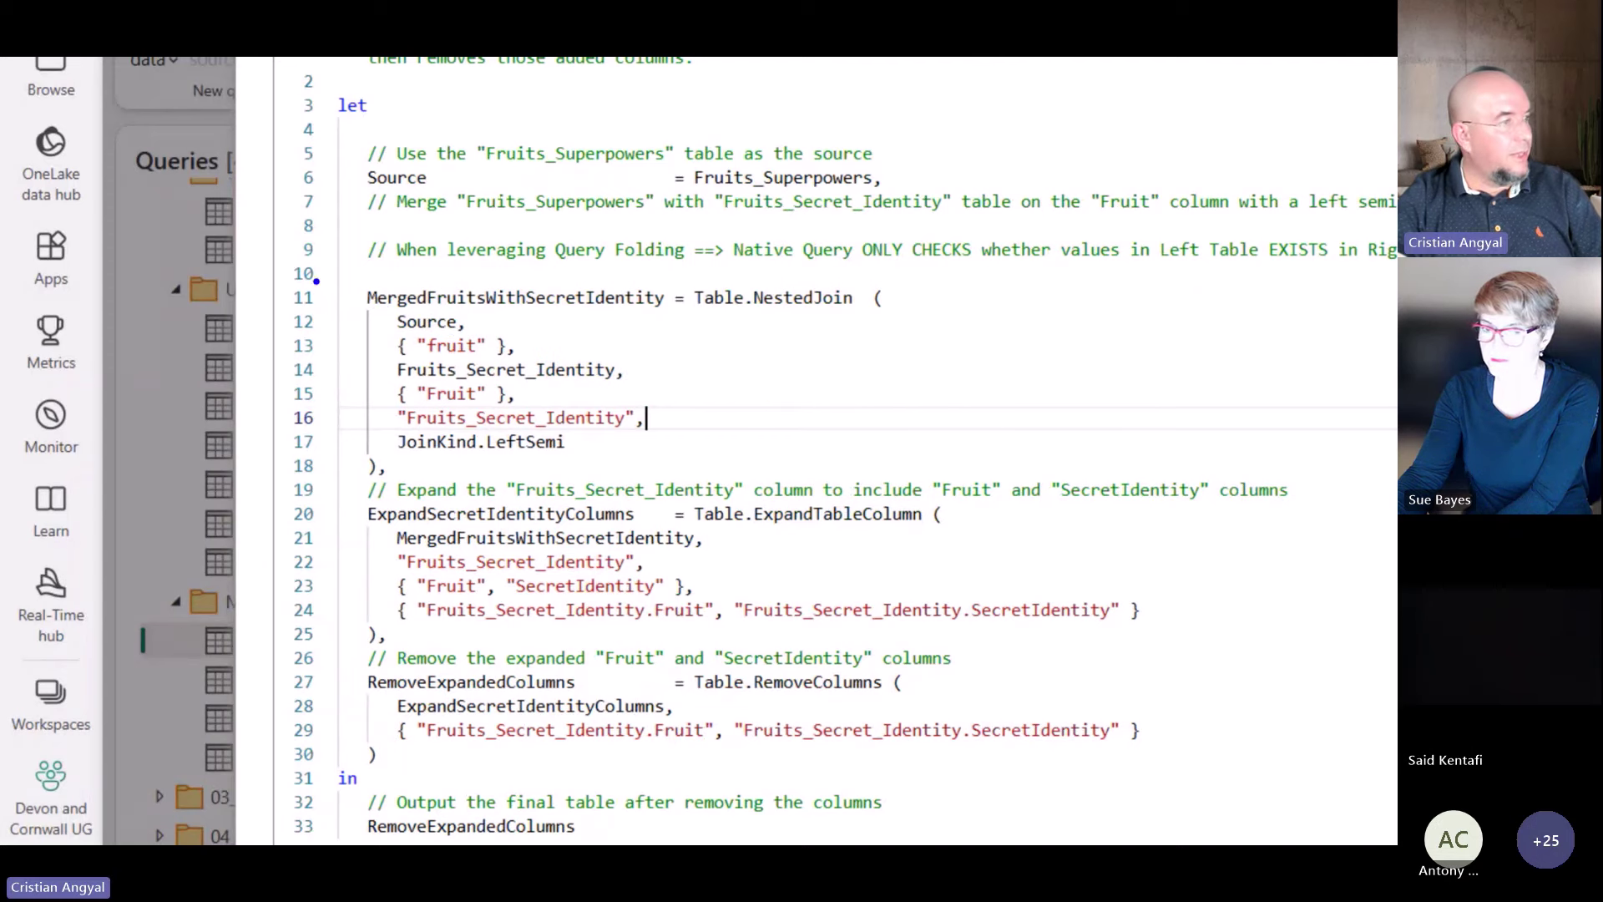
pyautogui.moveTo(309, 274); pyautogui.dragTo(1042, 440)
pyautogui.moveTo(682, 313); pyautogui.dragTo(850, 315)
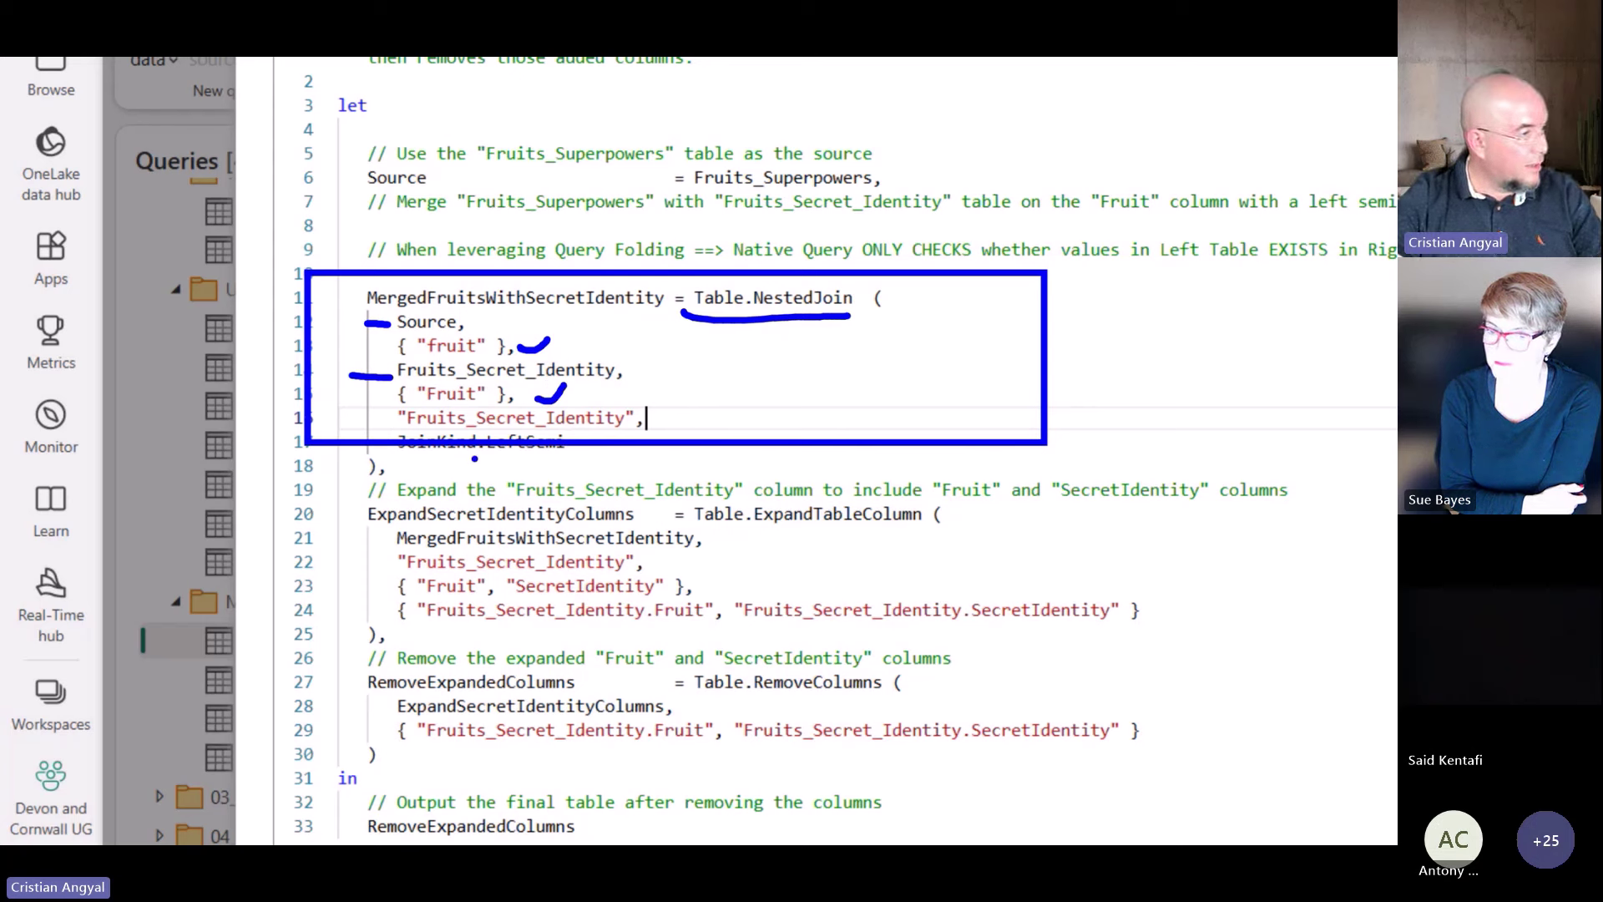
pyautogui.press('Escape')
pyautogui.press('Escape')
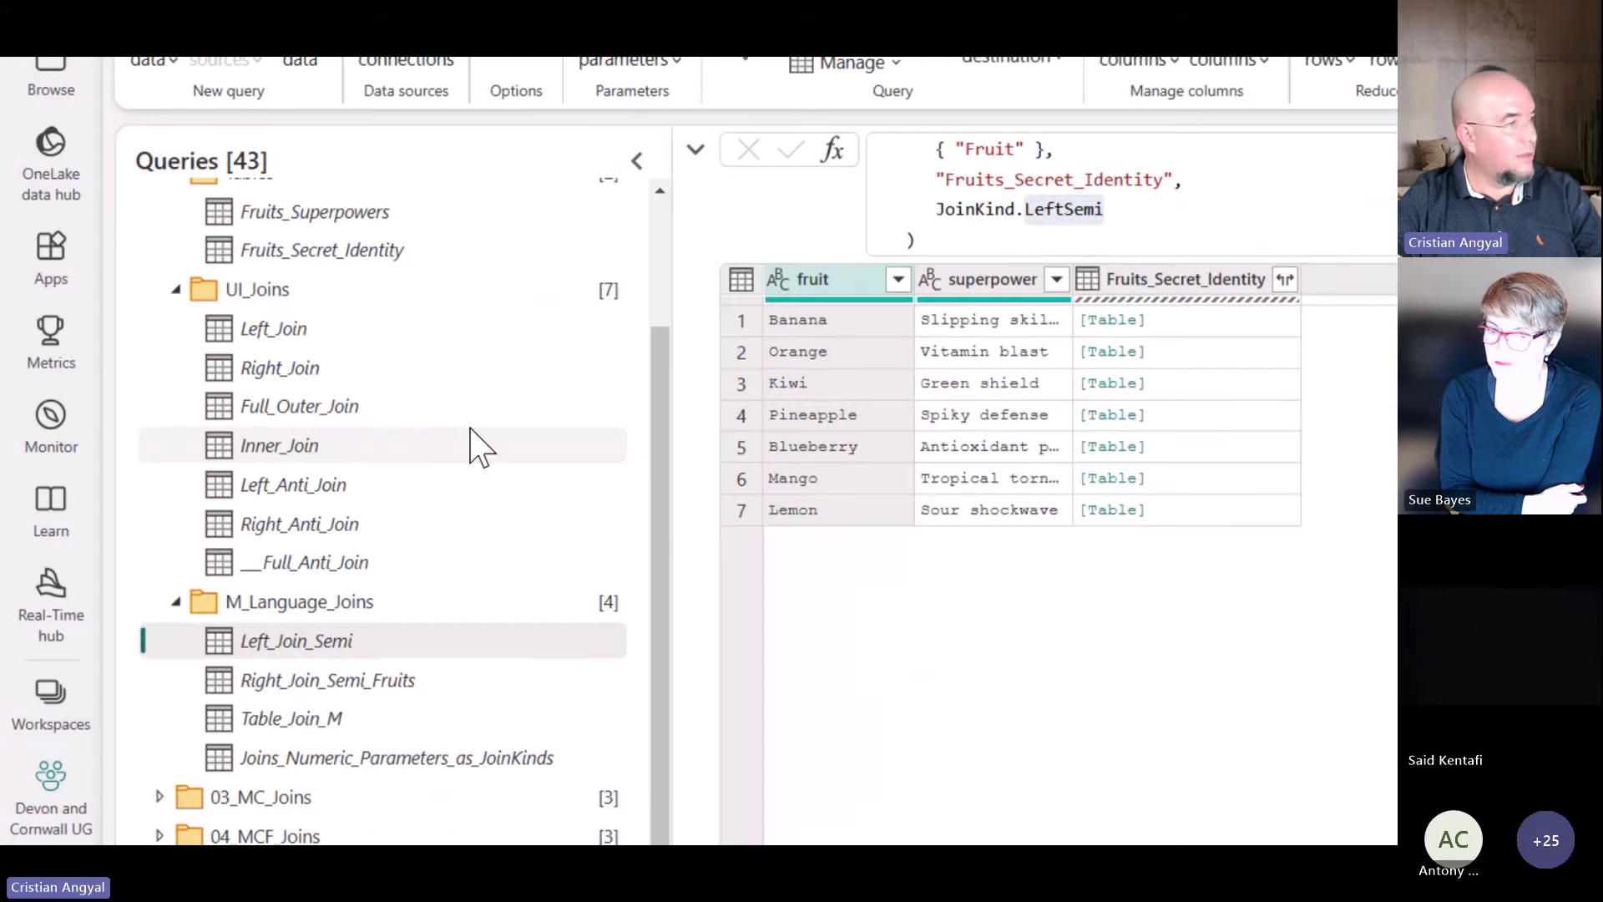
# - Reopen the M code of Left_Join_Semi, mark the MergedFruitsWithSecretIdentity block and its JoinKind.LeftSemi argument, and leave the code unchanged
pyautogui.rightClick(314, 644)
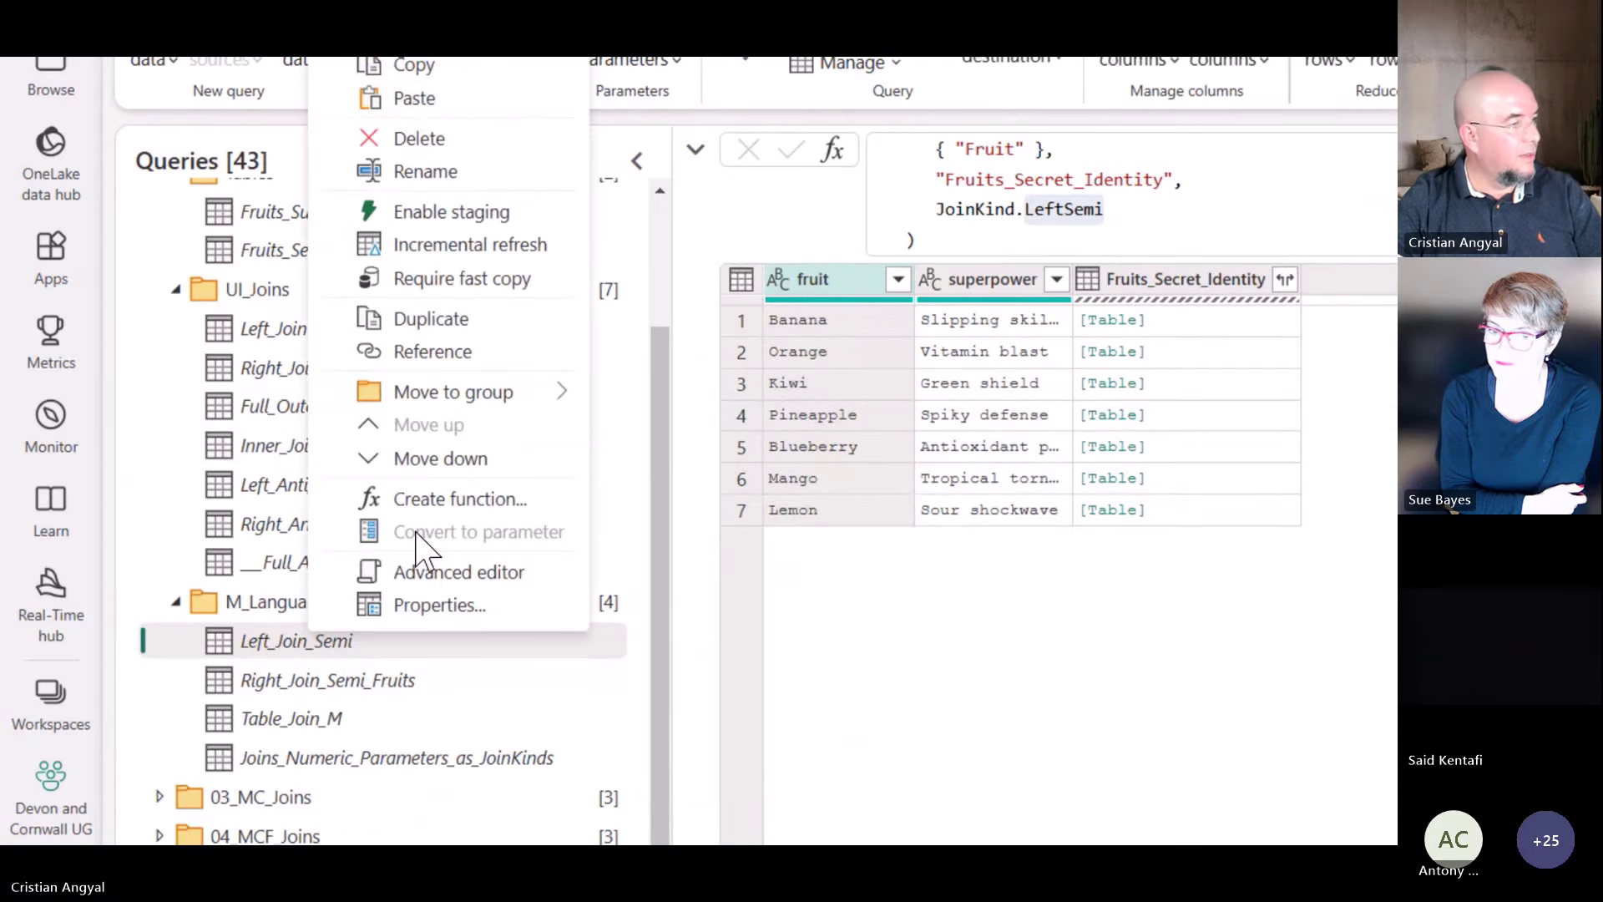
pyautogui.click(442, 574)
pyautogui.scroll(-3, 708, 751)
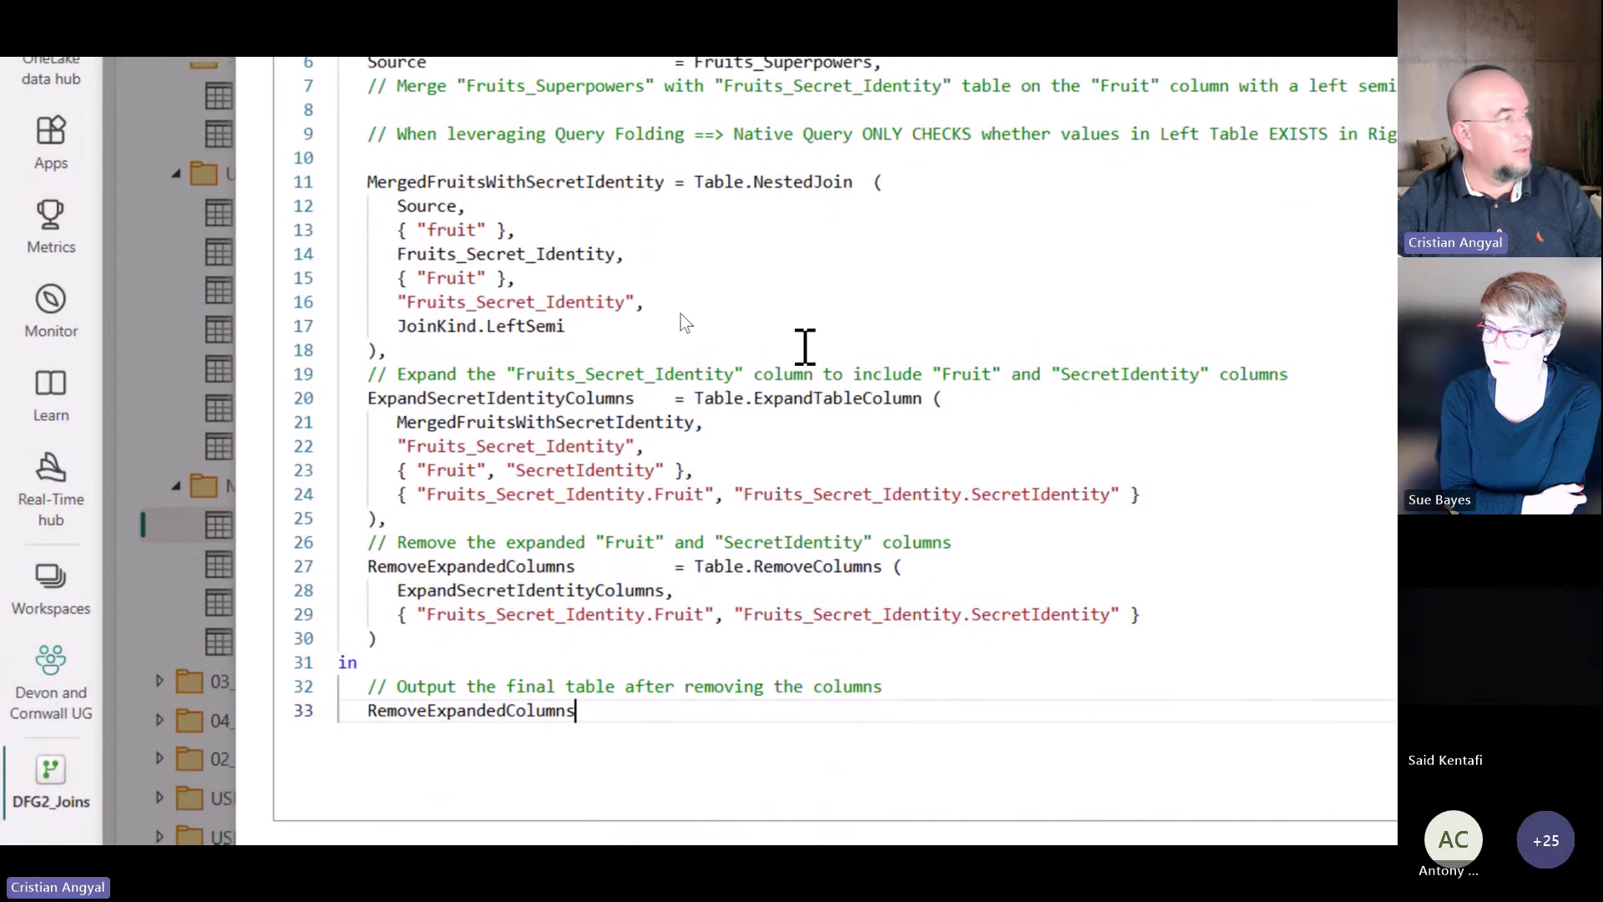
pyautogui.moveTo(325, 153)
pyautogui.mouseDown()
pyautogui.moveTo(849, 366)
pyautogui.moveTo(938, 366)
pyautogui.mouseUp()
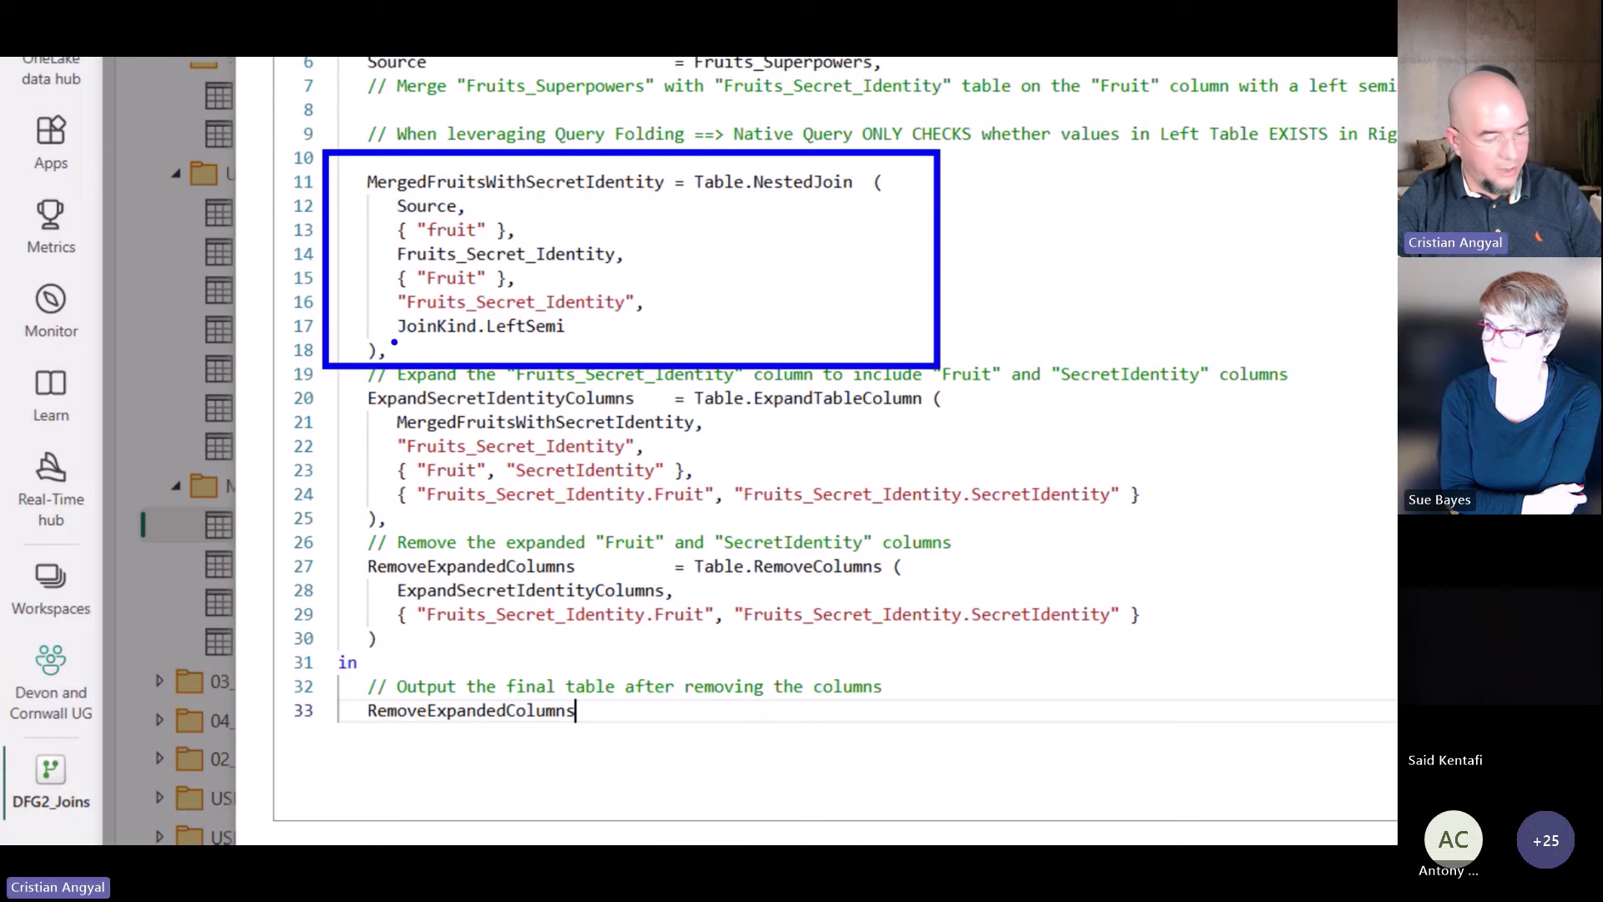
pyautogui.moveTo(402, 319)
pyautogui.mouseDown()
pyautogui.moveTo(382, 310)
pyautogui.moveTo(642, 351)
pyautogui.mouseUp()
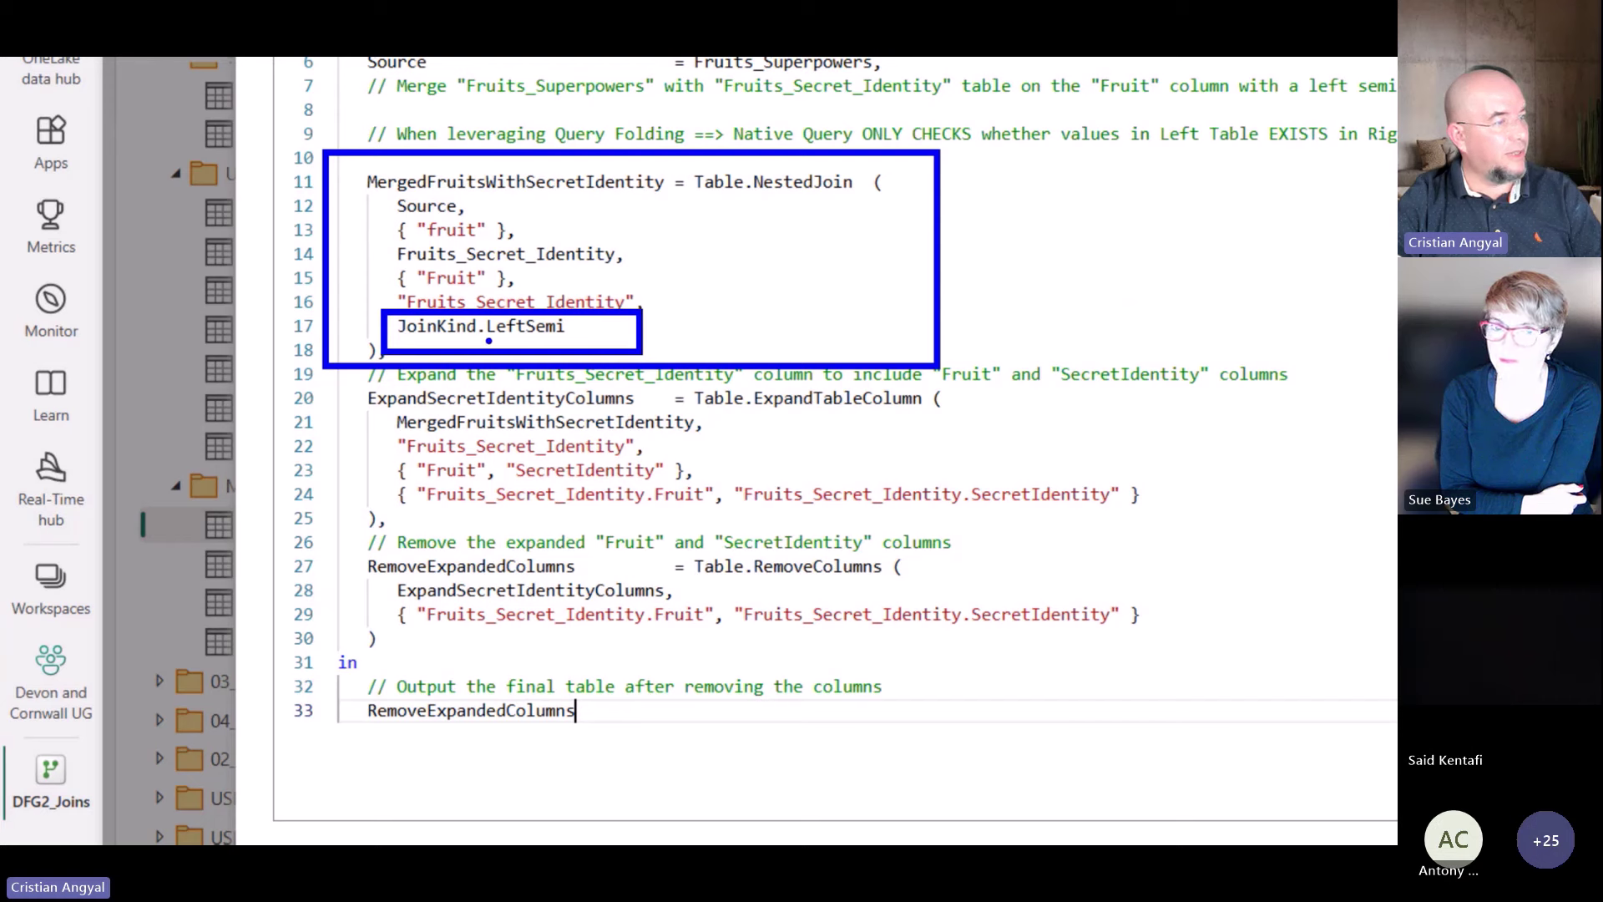
pyautogui.moveTo(488, 341); pyautogui.dragTo(555, 340)
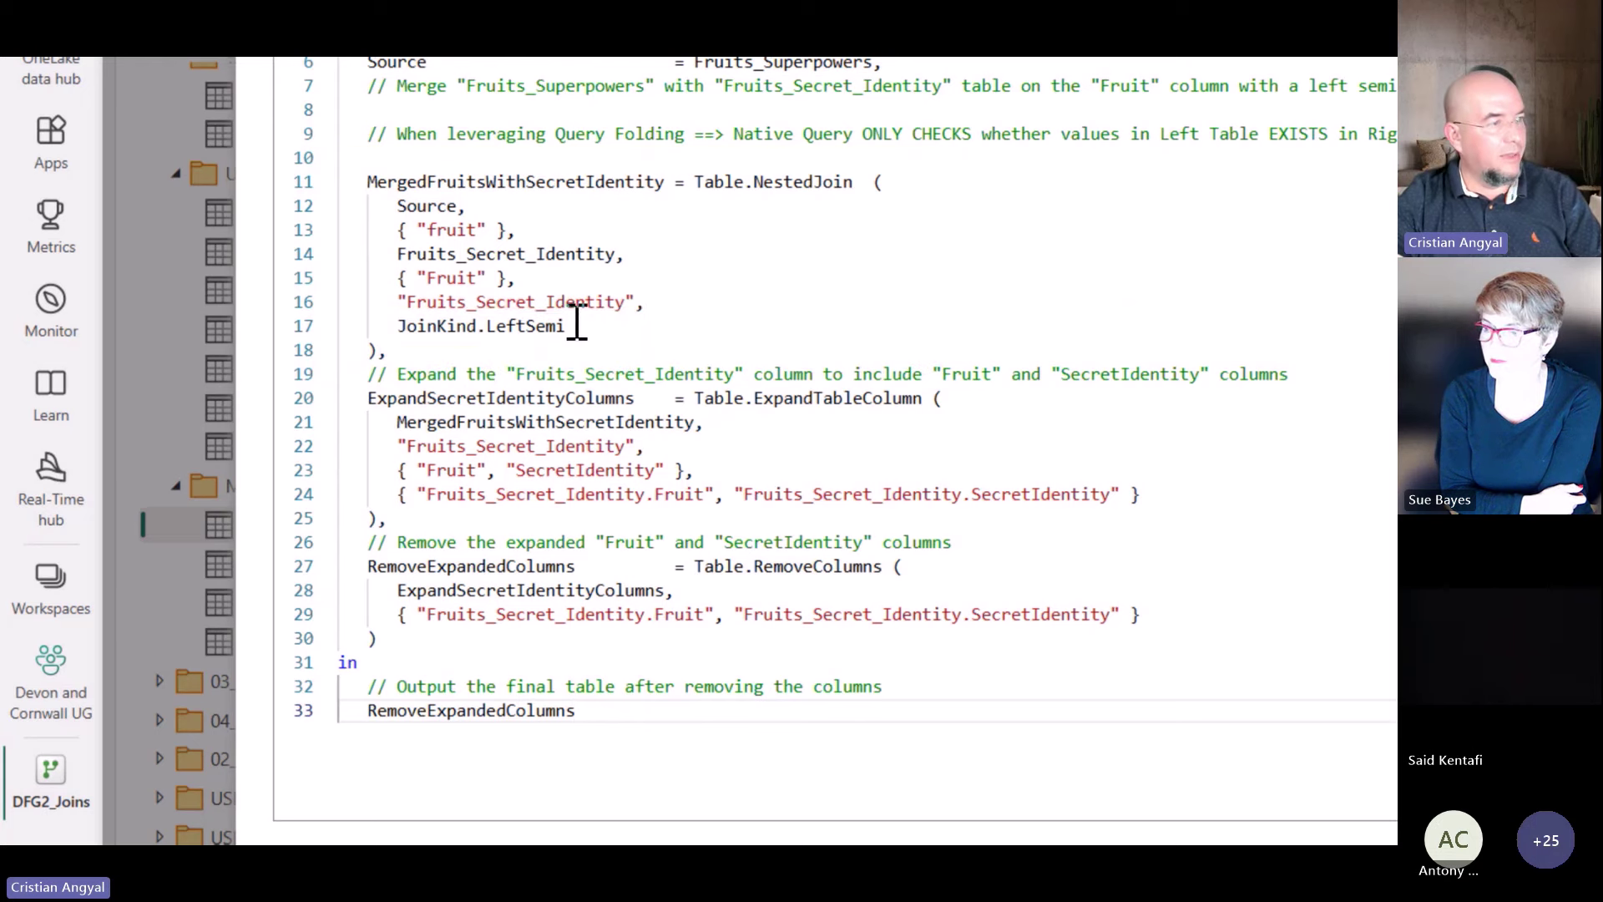
pyautogui.moveTo(568, 302)
pyautogui.mouseDown()
pyautogui.moveTo(469, 321)
pyautogui.moveTo(558, 327)
pyautogui.mouseUp()
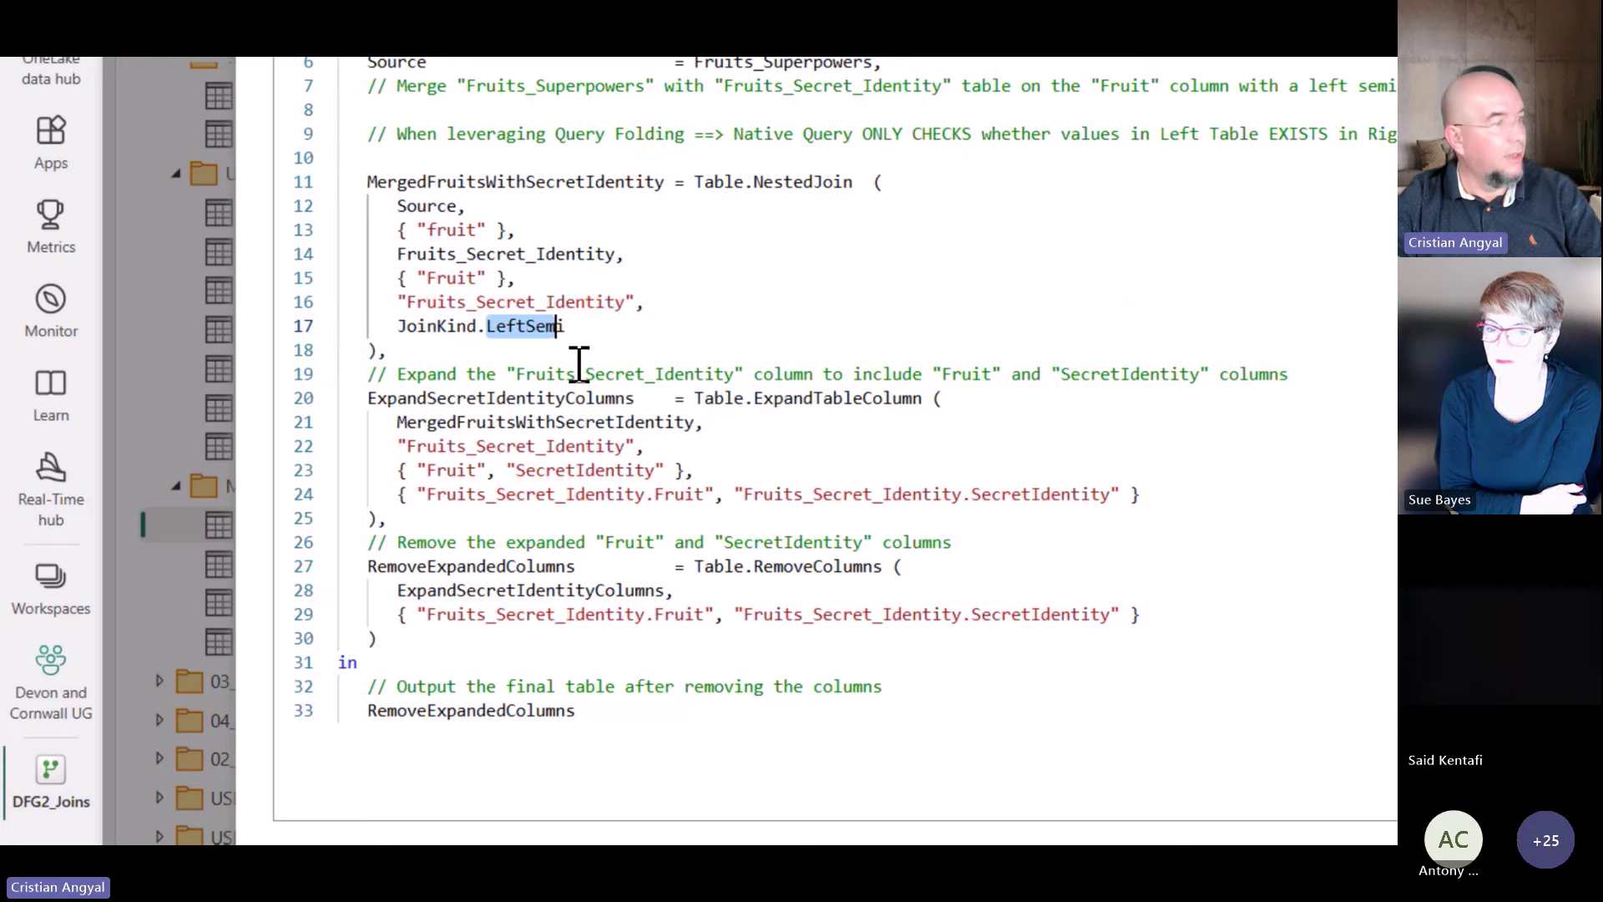
pyautogui.press('Escape')
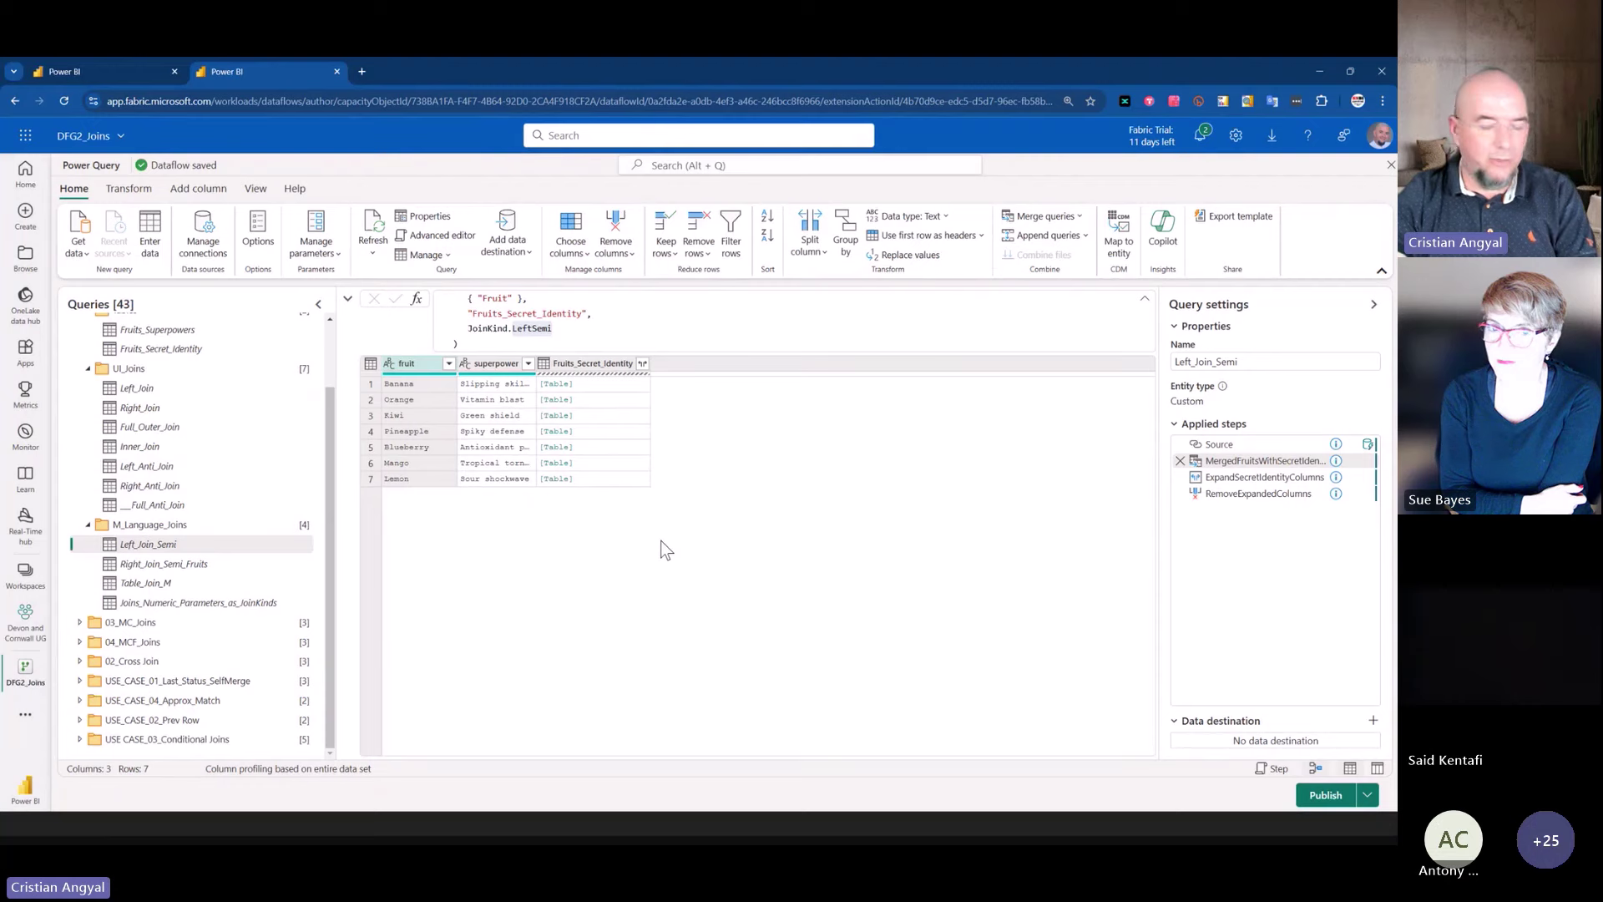
# - View the data source query of the MergedFruitsWithSecretIdentity step in the Left_Join query and close it
pyautogui.click(159, 389)
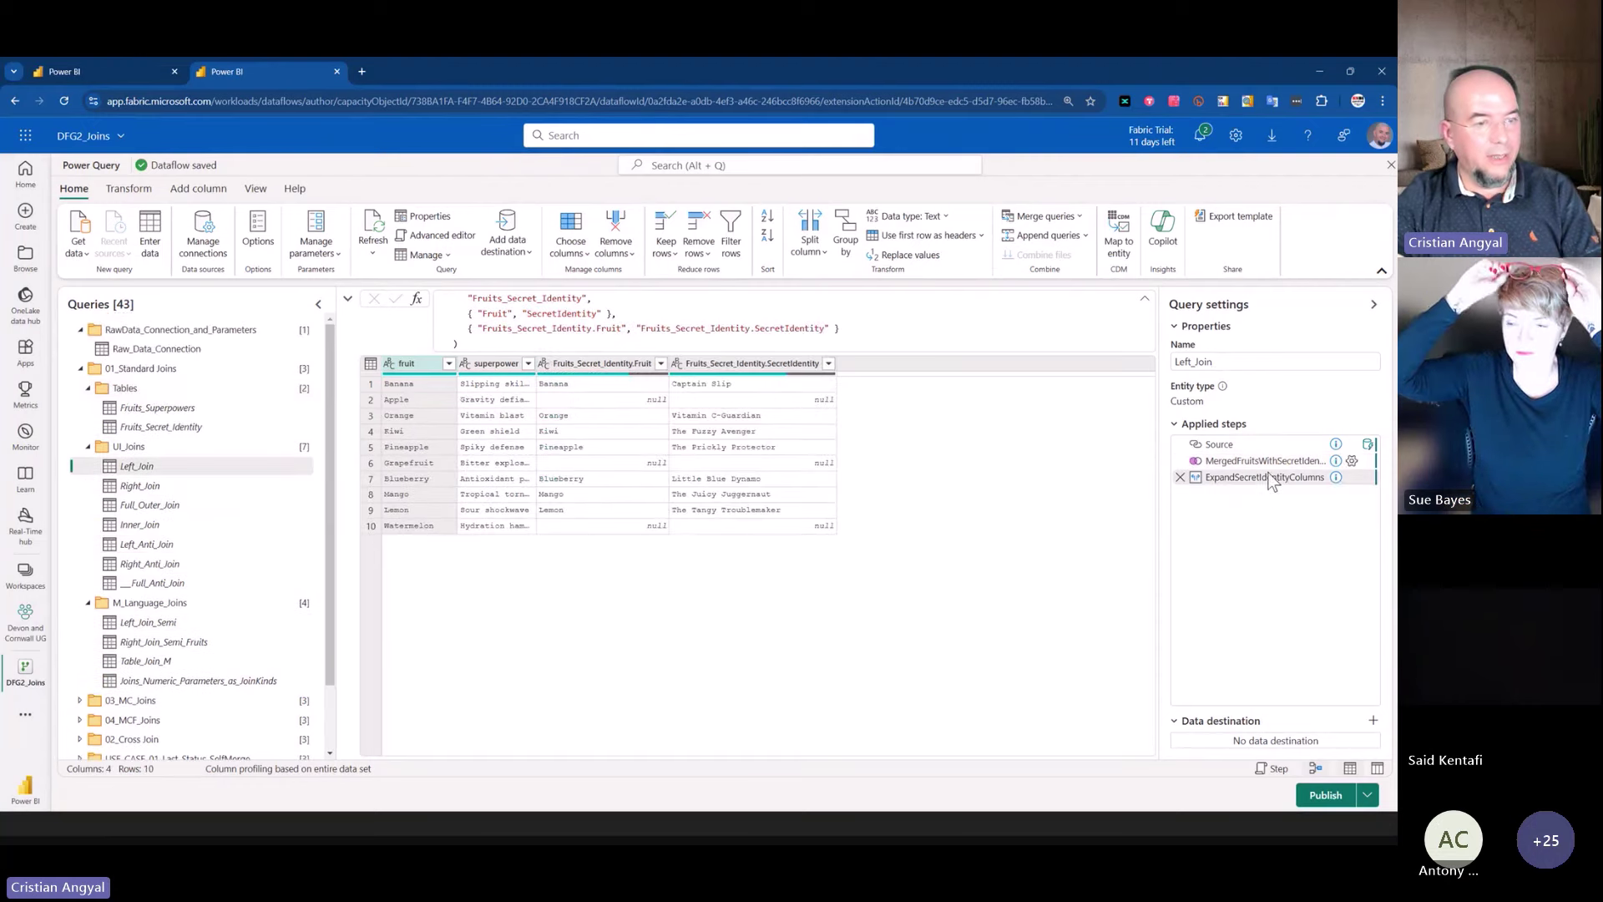
pyautogui.rightClick(1252, 479)
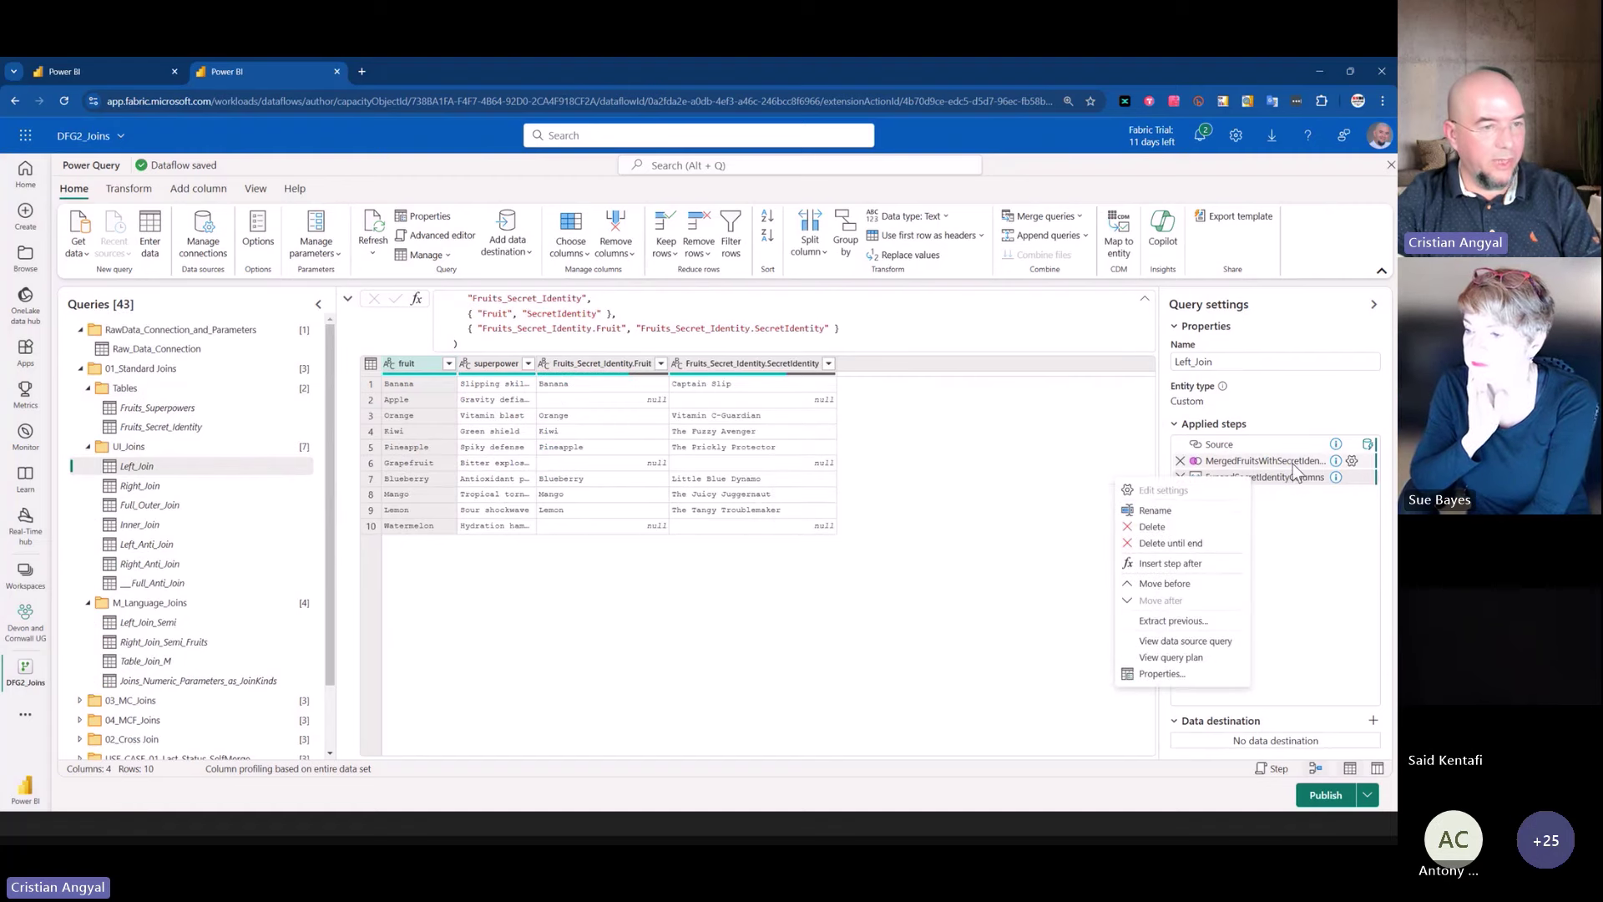
pyautogui.rightClick(1274, 476)
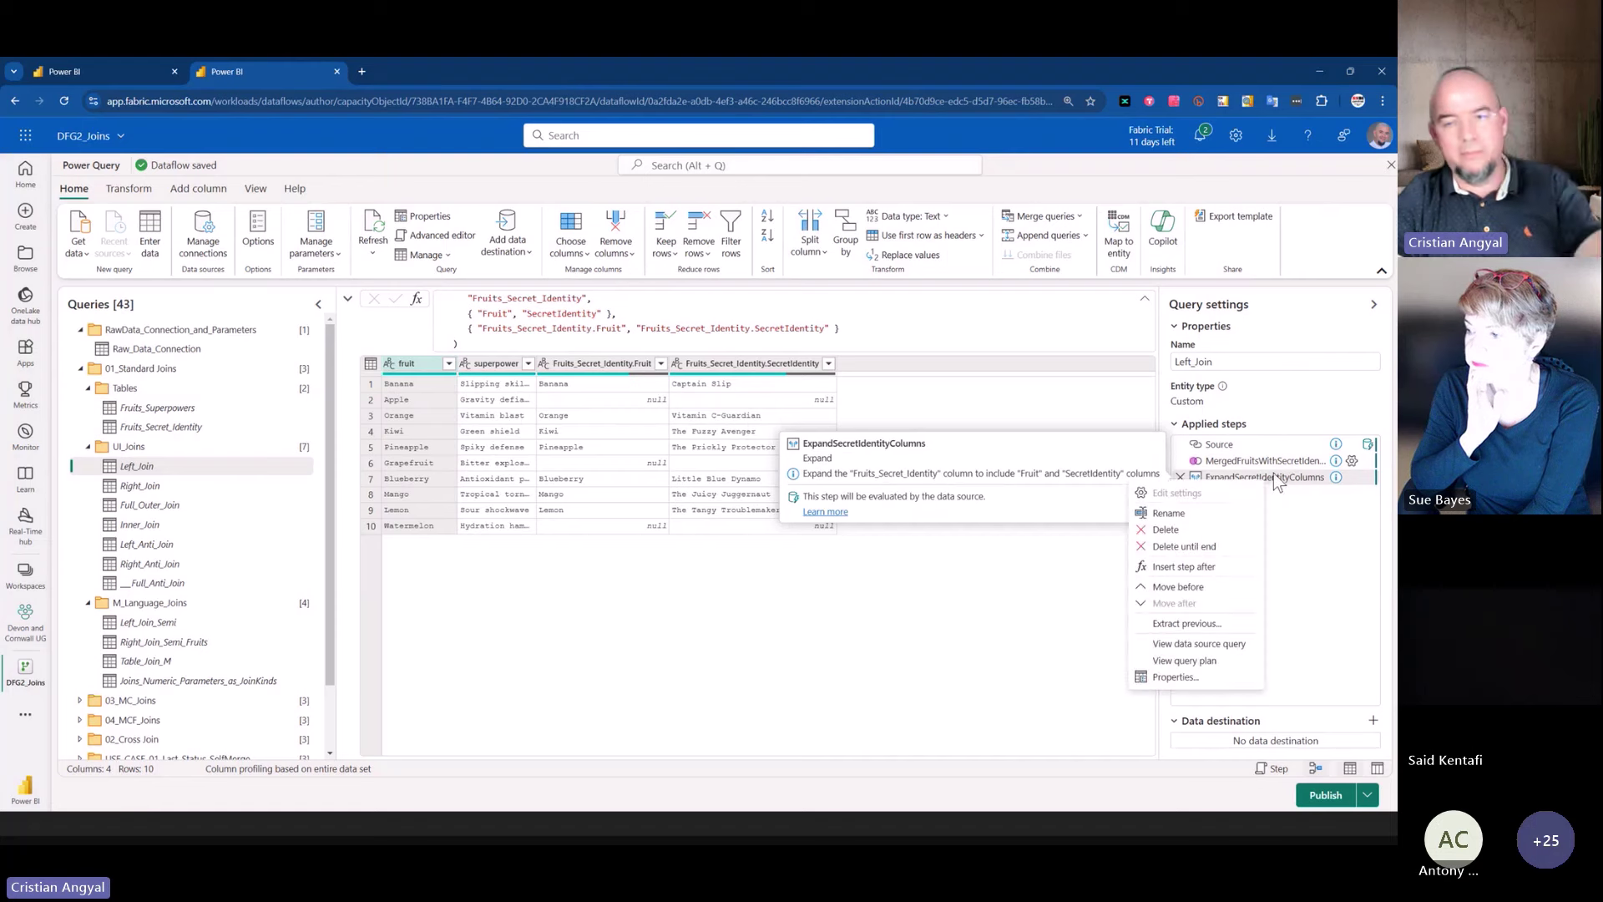
pyautogui.press('Escape')
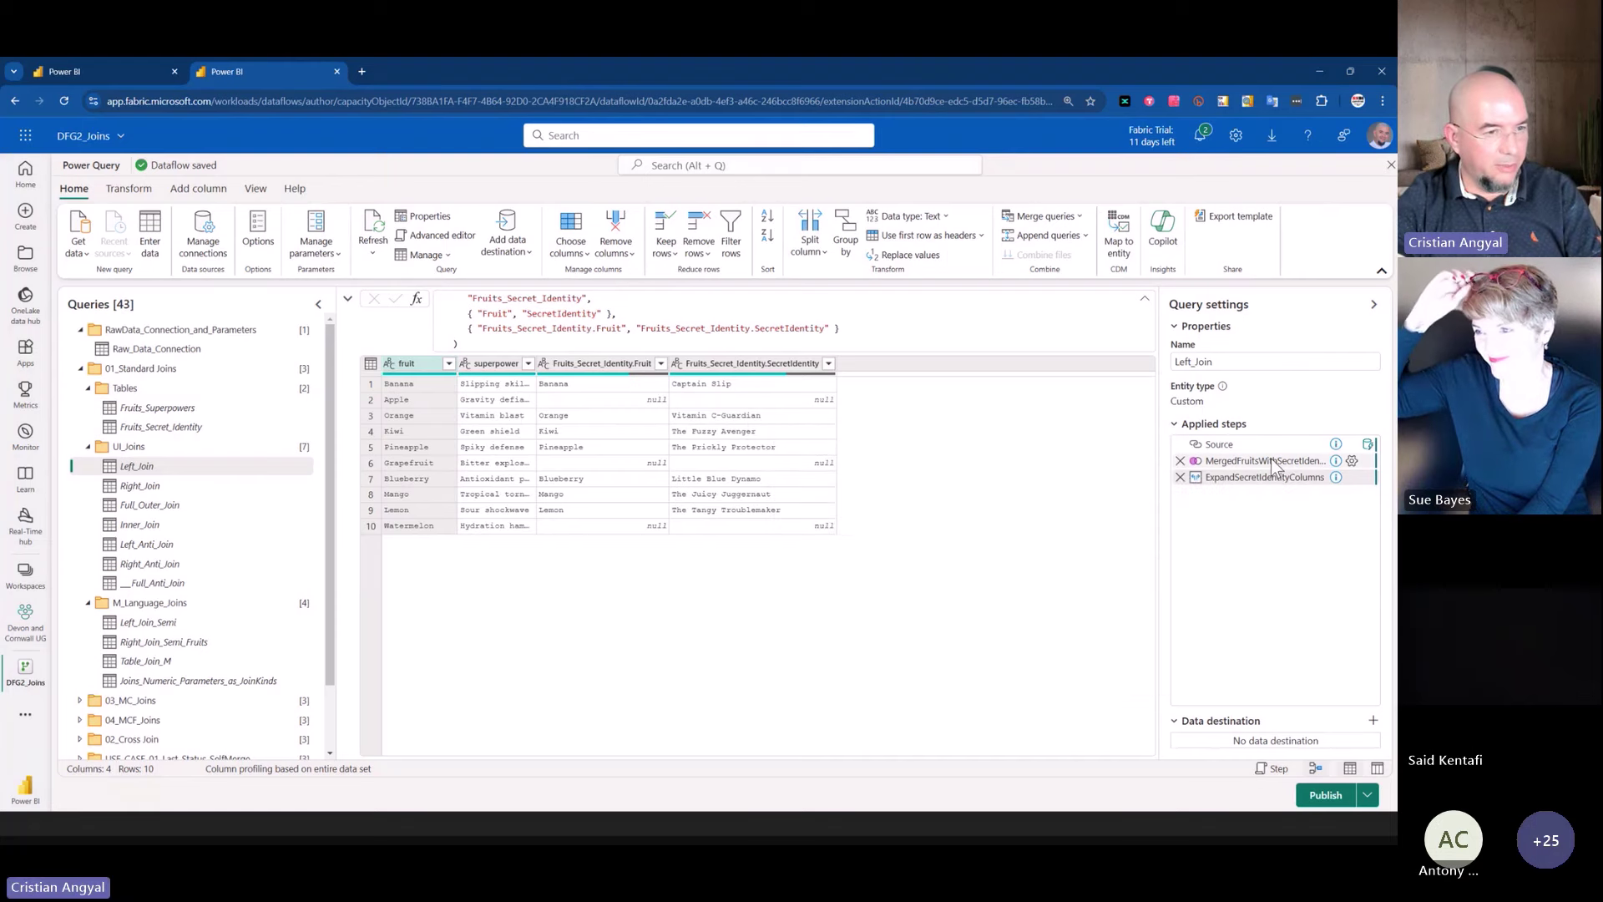
pyautogui.rightClick(1274, 466)
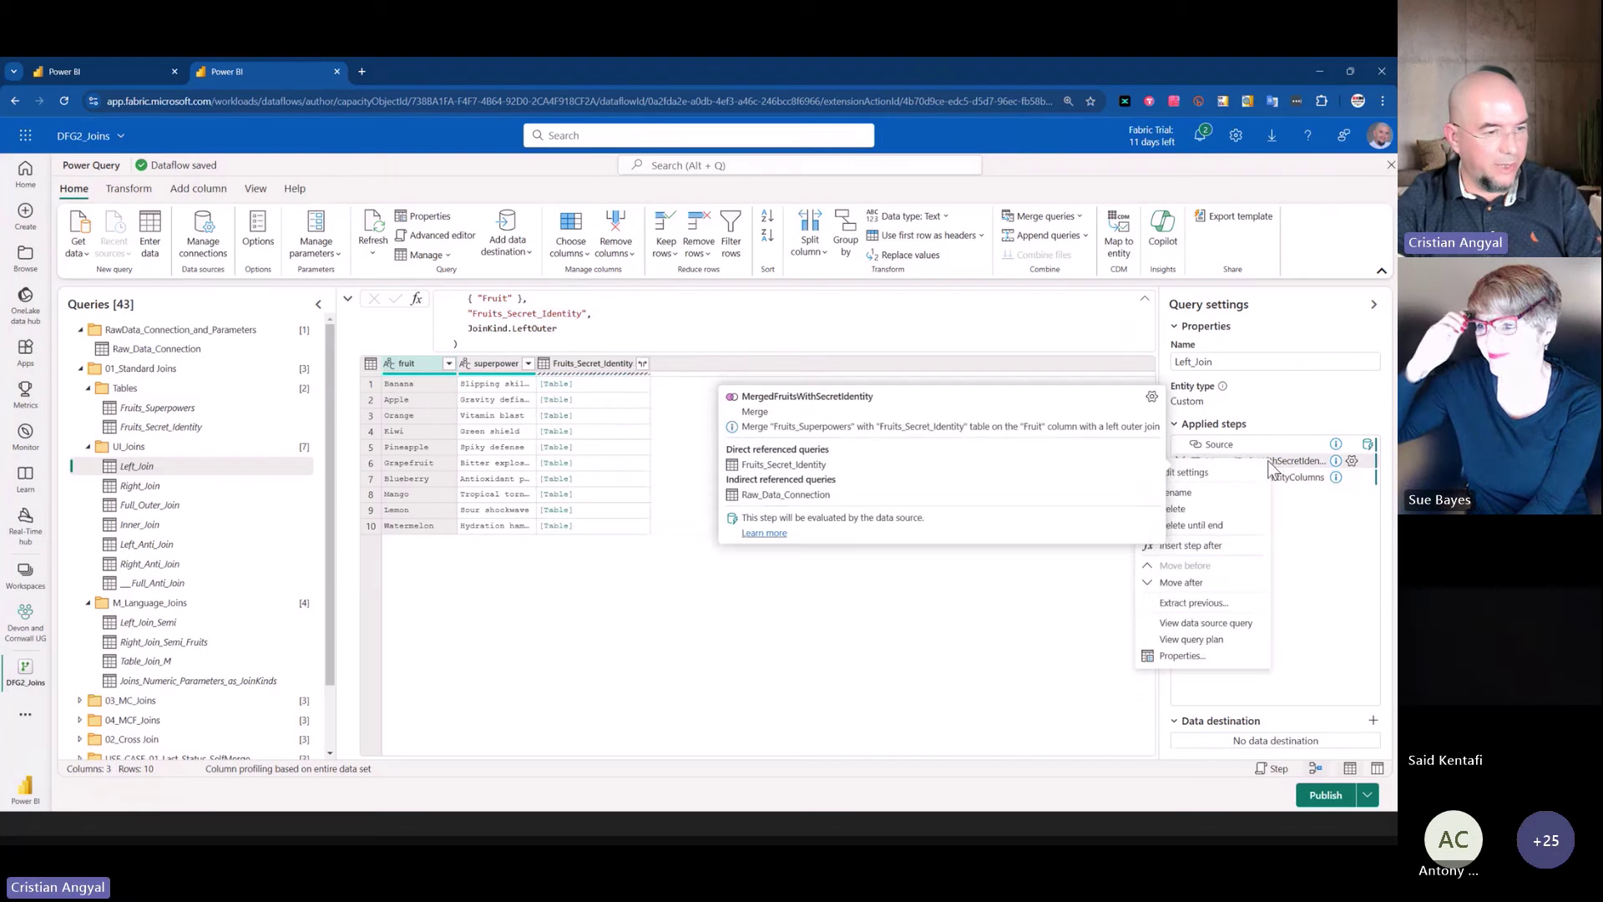
pyautogui.click(1179, 623)
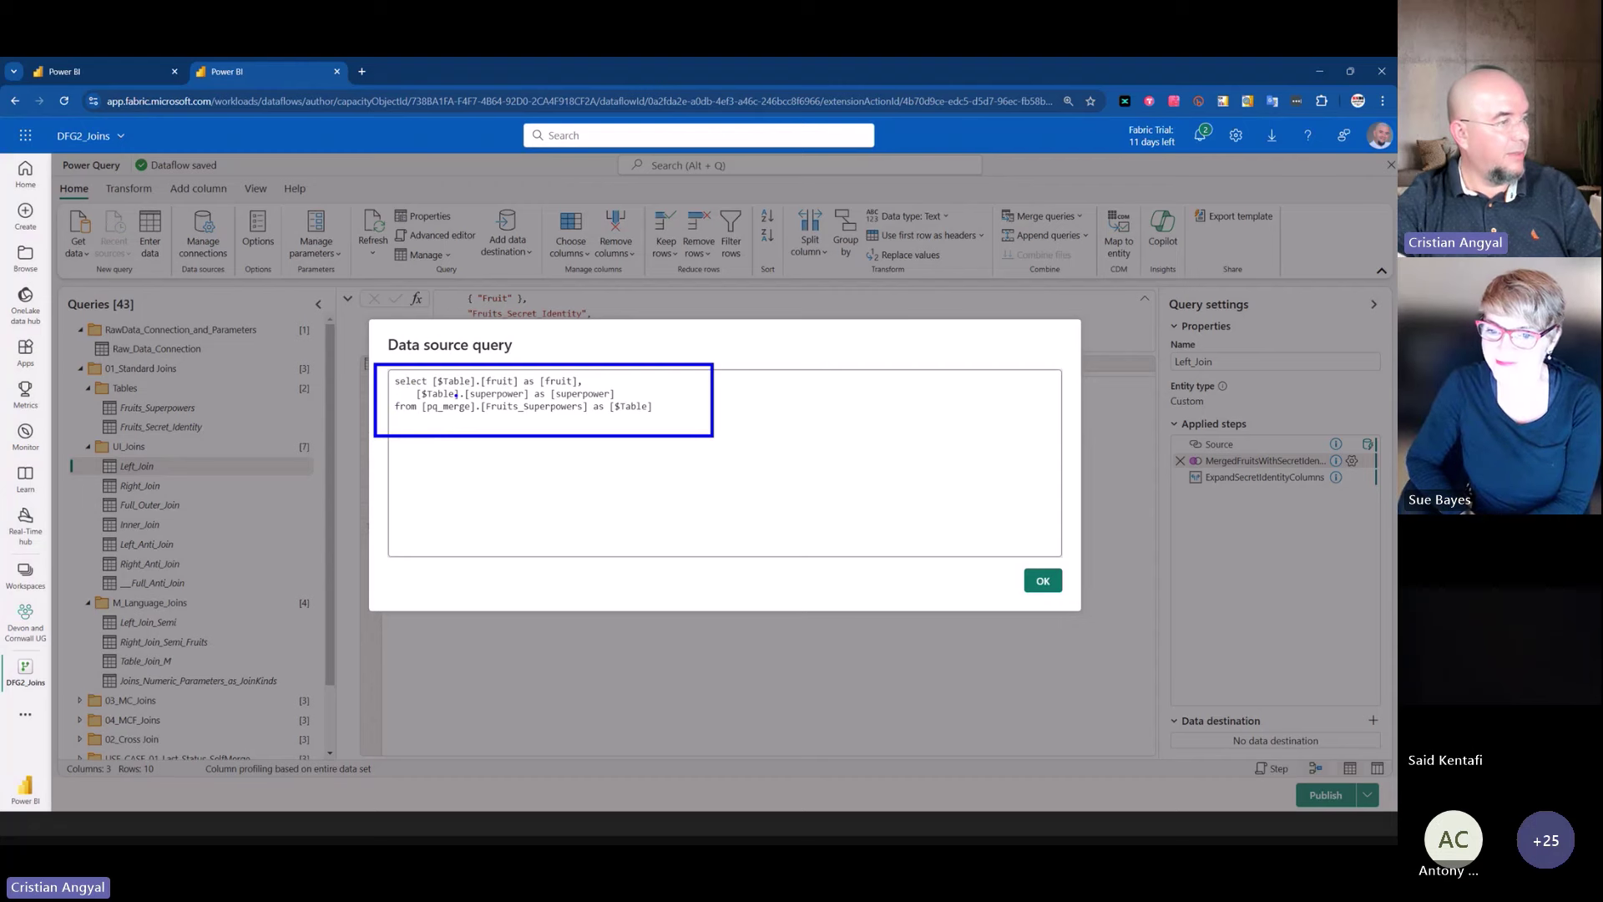
pyautogui.press('Escape')
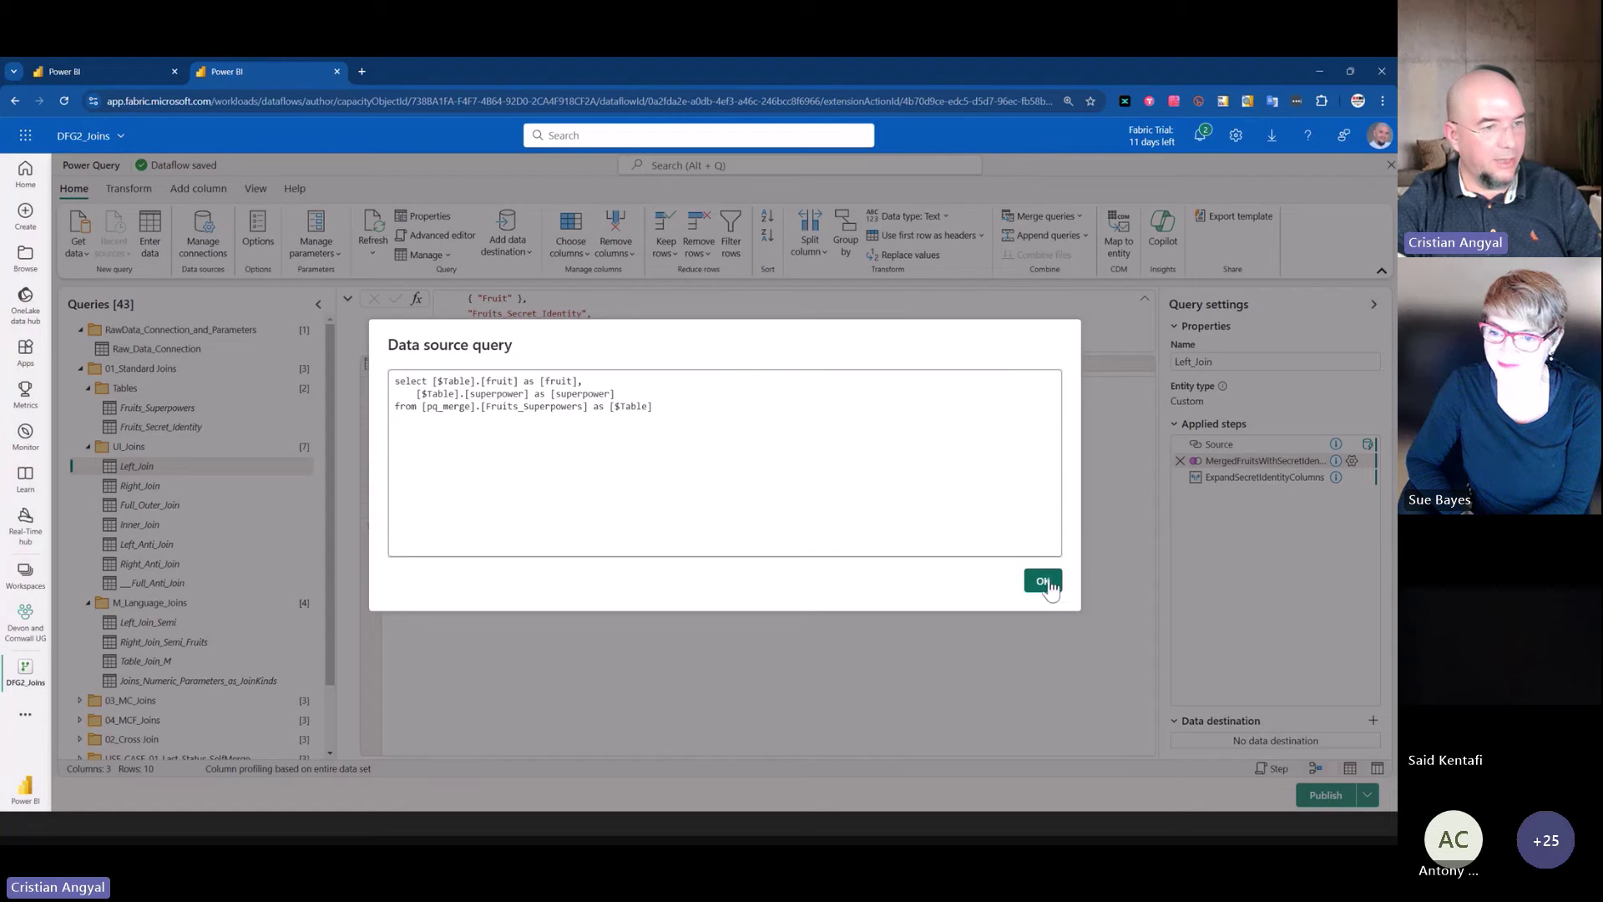
pyautogui.press('Escape')
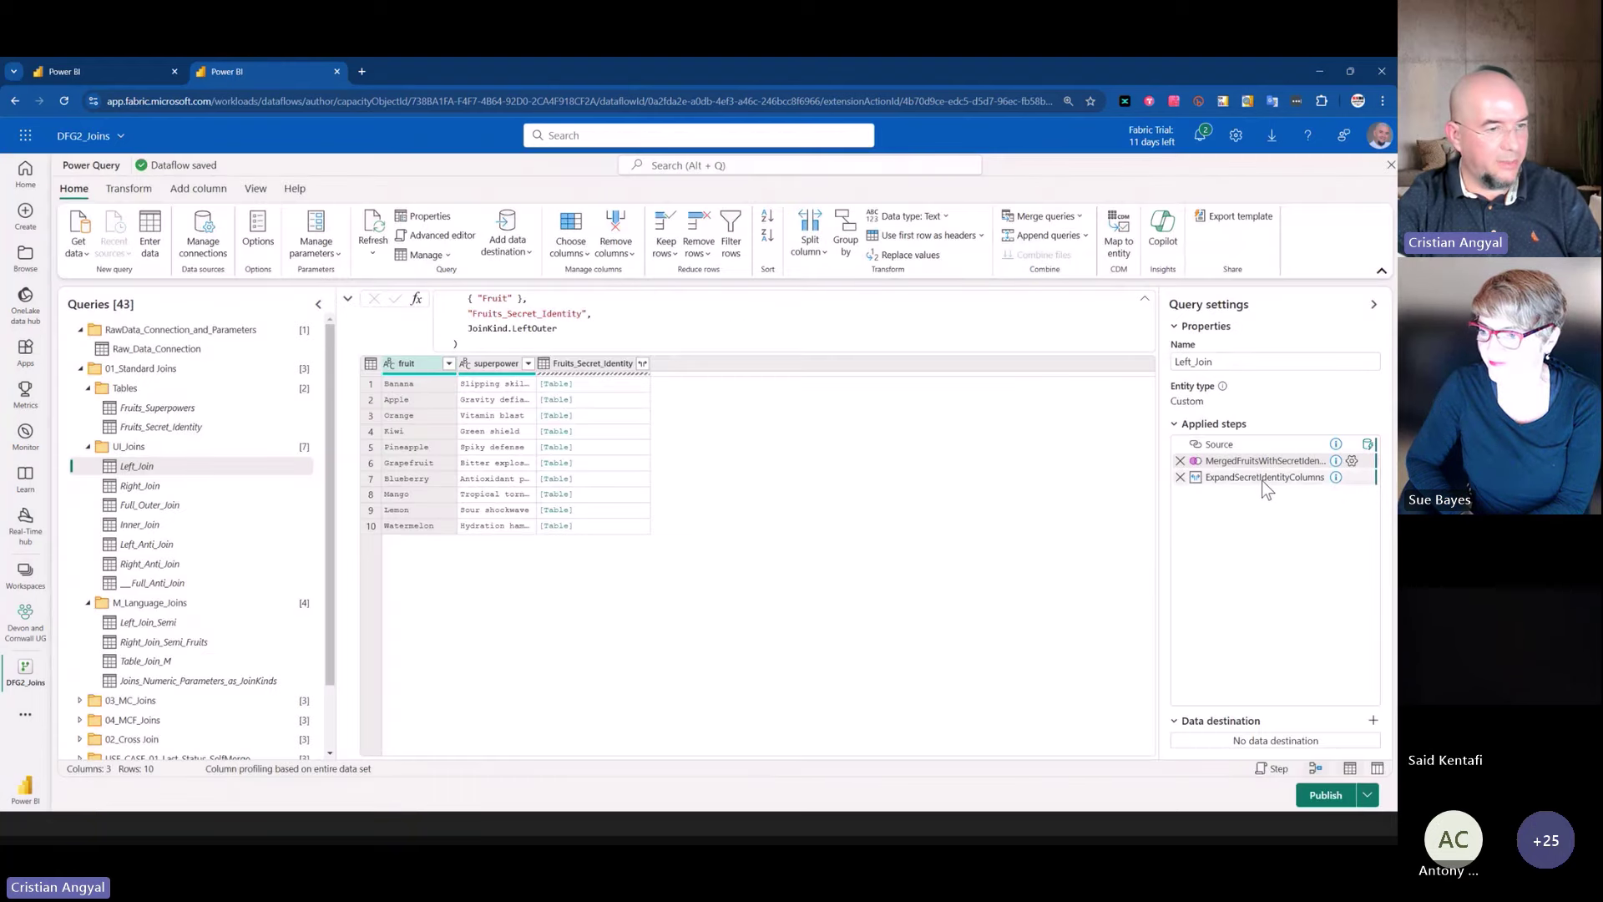
# - View the data source query of Left_Join's ExpandSecretIdentityColumns step and highlight its "left outer join" clause
pyautogui.rightClick(1261, 479)
pyautogui.click(1186, 641)
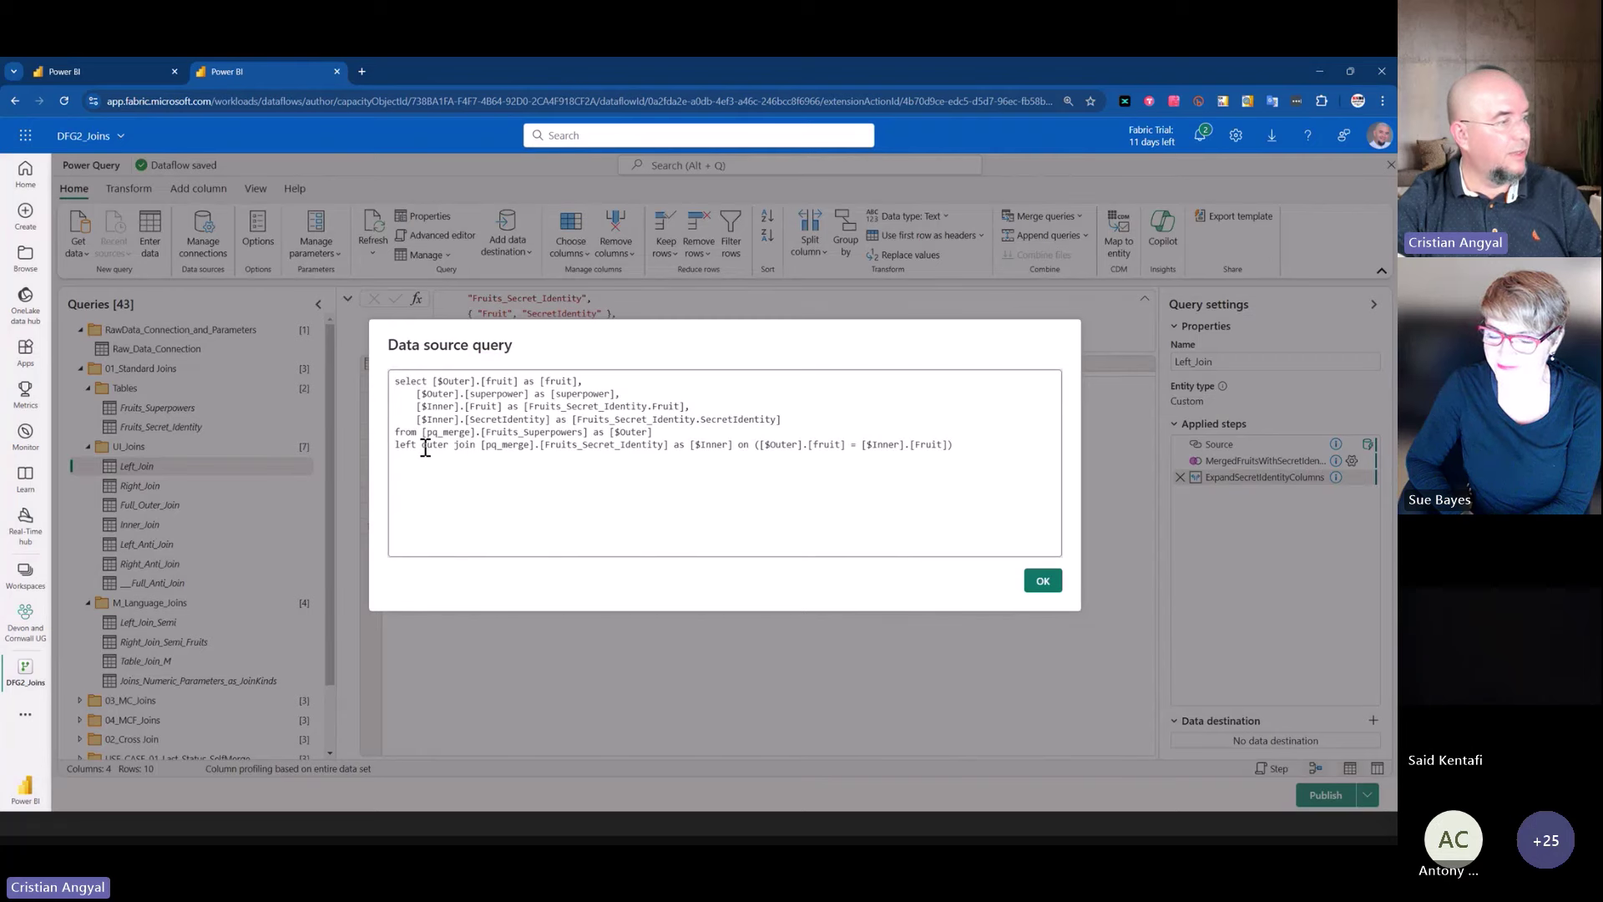
pyautogui.moveTo(395, 444); pyautogui.dragTo(474, 453)
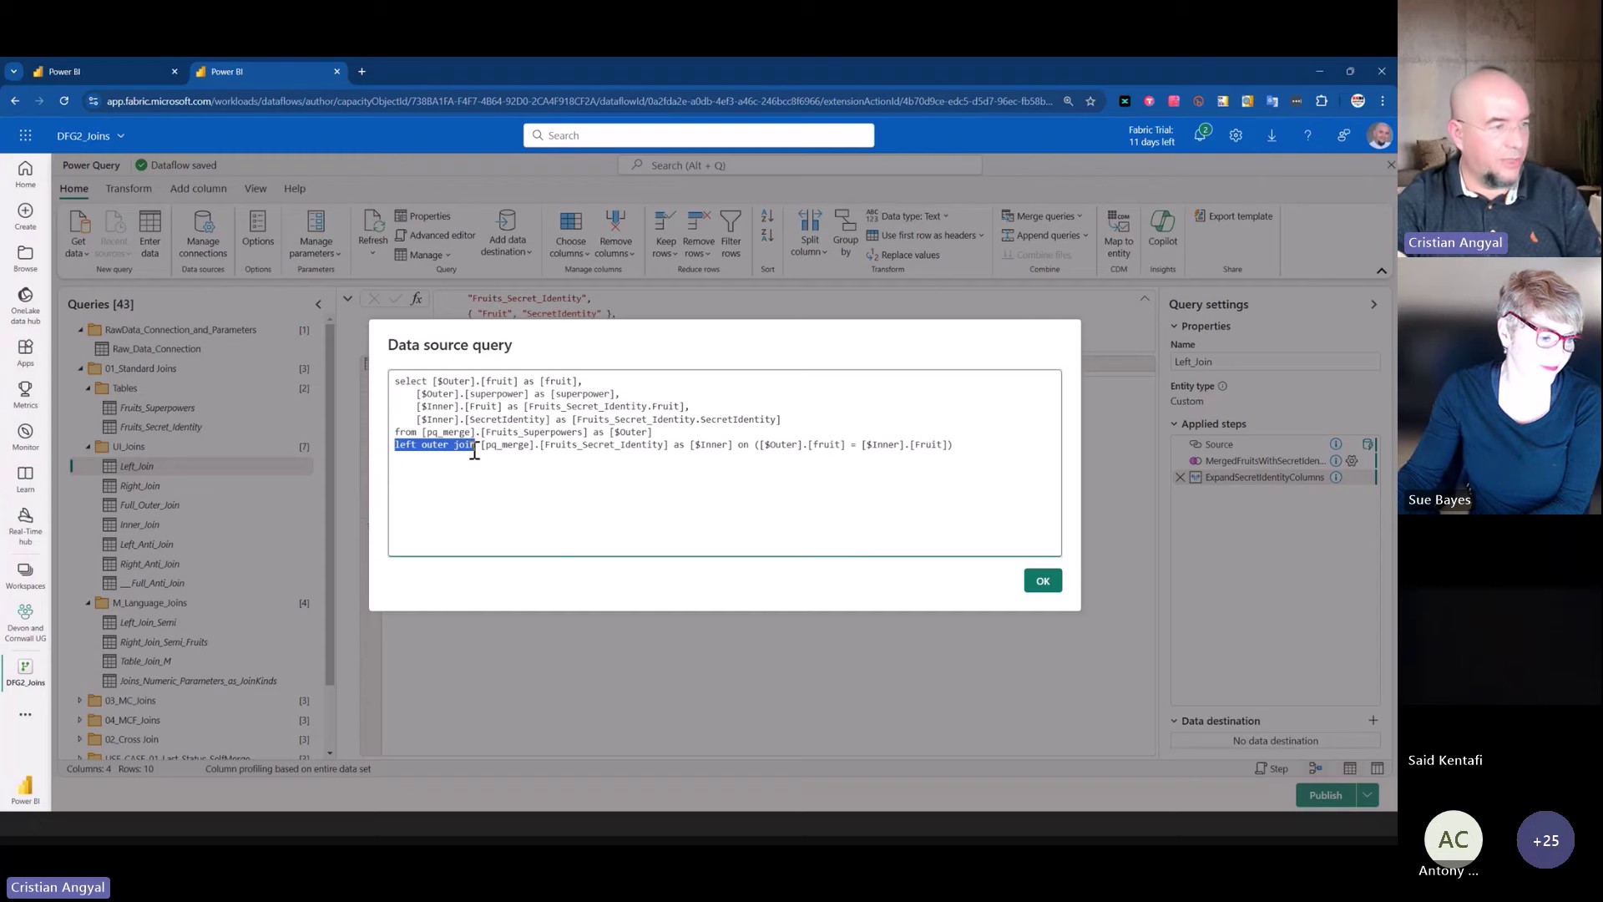
pyautogui.press('Escape')
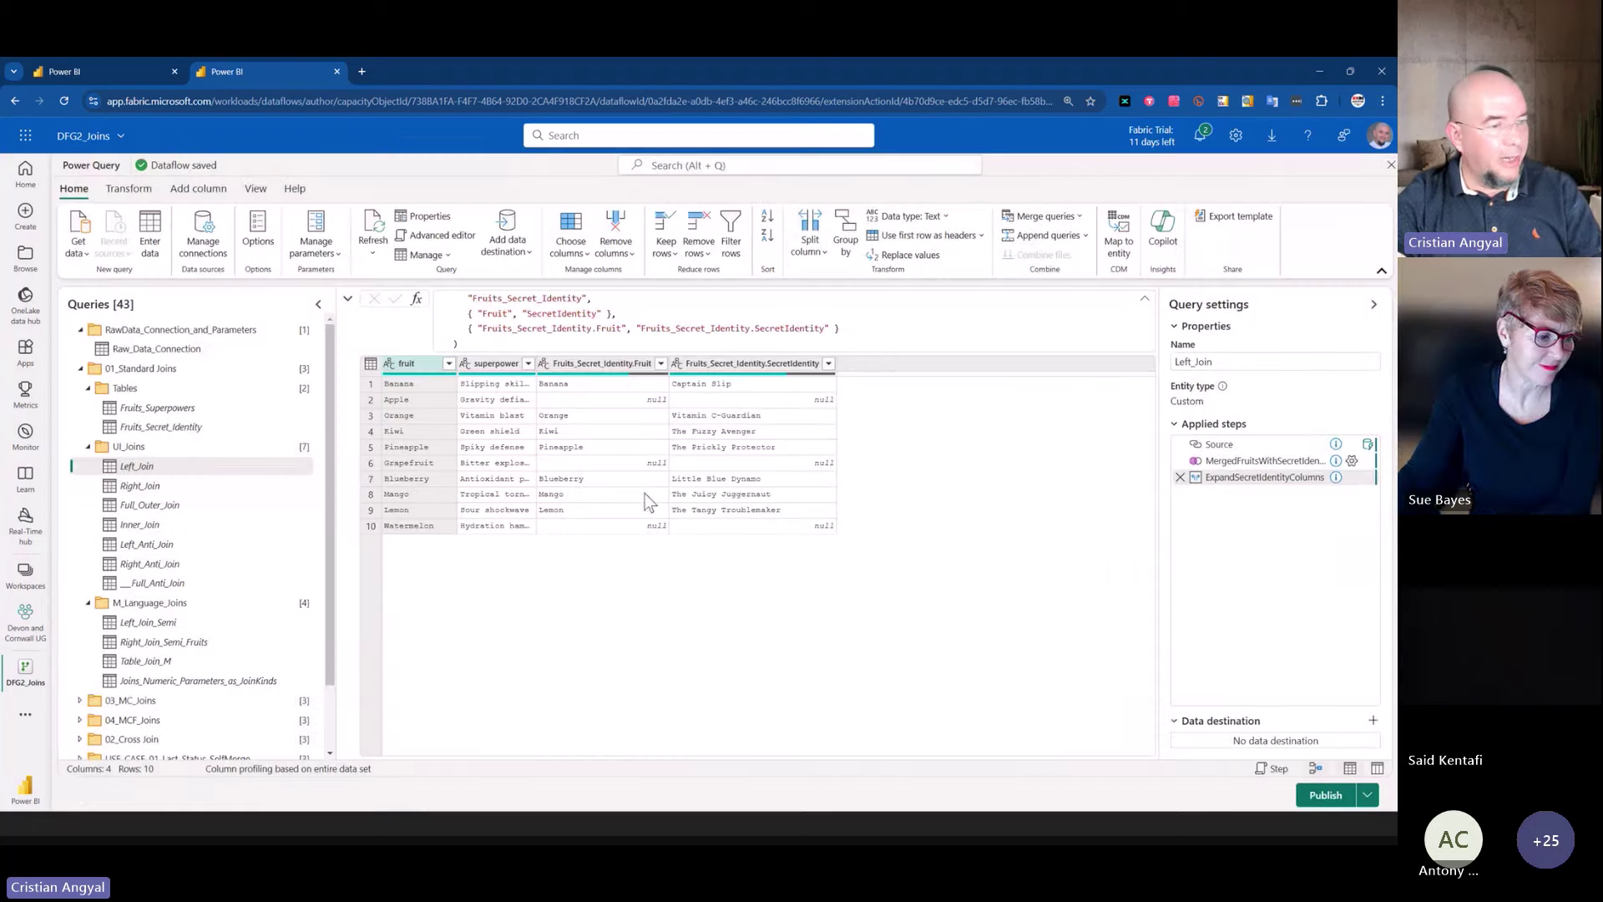
# - View the data source query of Left_Join_Semi's RemoveExpandedColumns step and mark its "where exists" clause
pyautogui.click(246, 623)
pyautogui.scroll(-1, 192, 628)
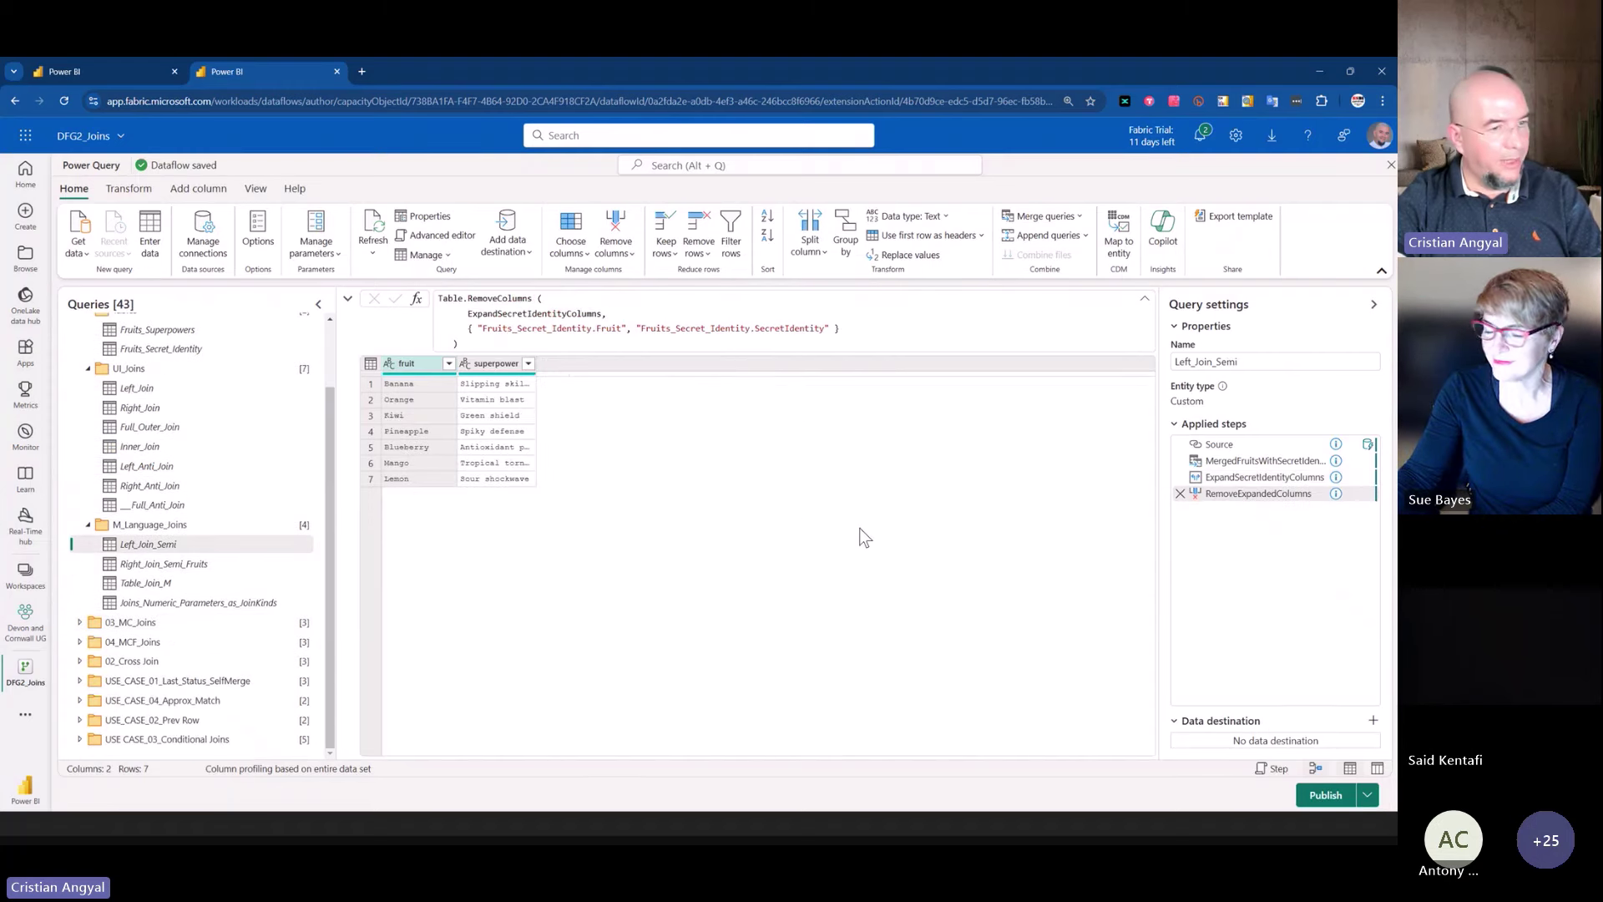
pyautogui.rightClick(1249, 493)
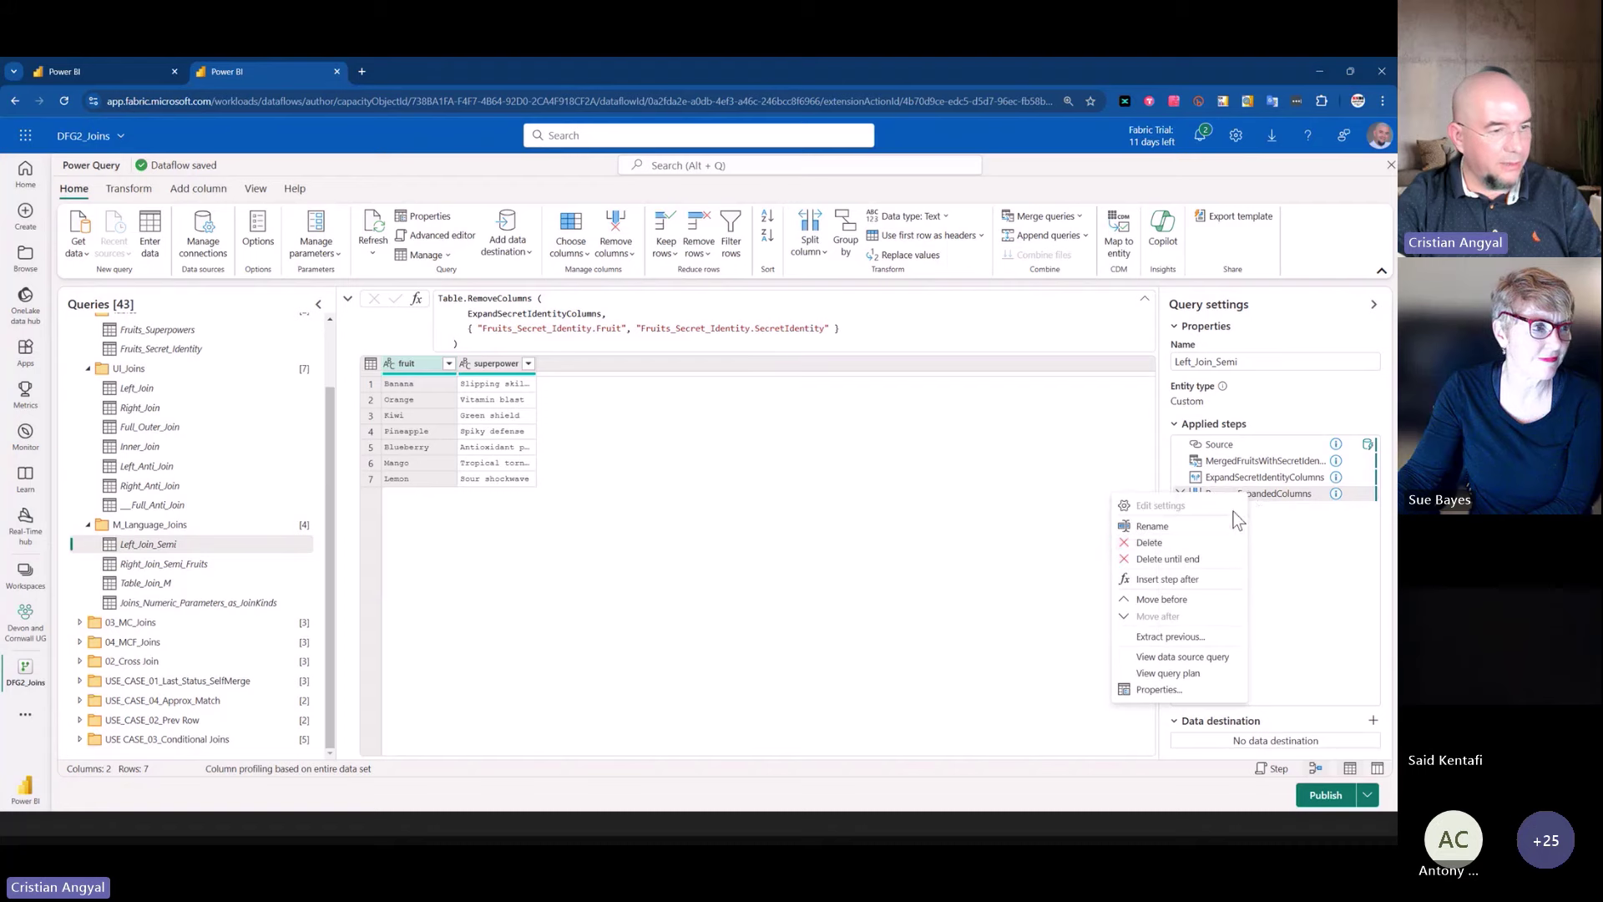
pyautogui.click(1180, 656)
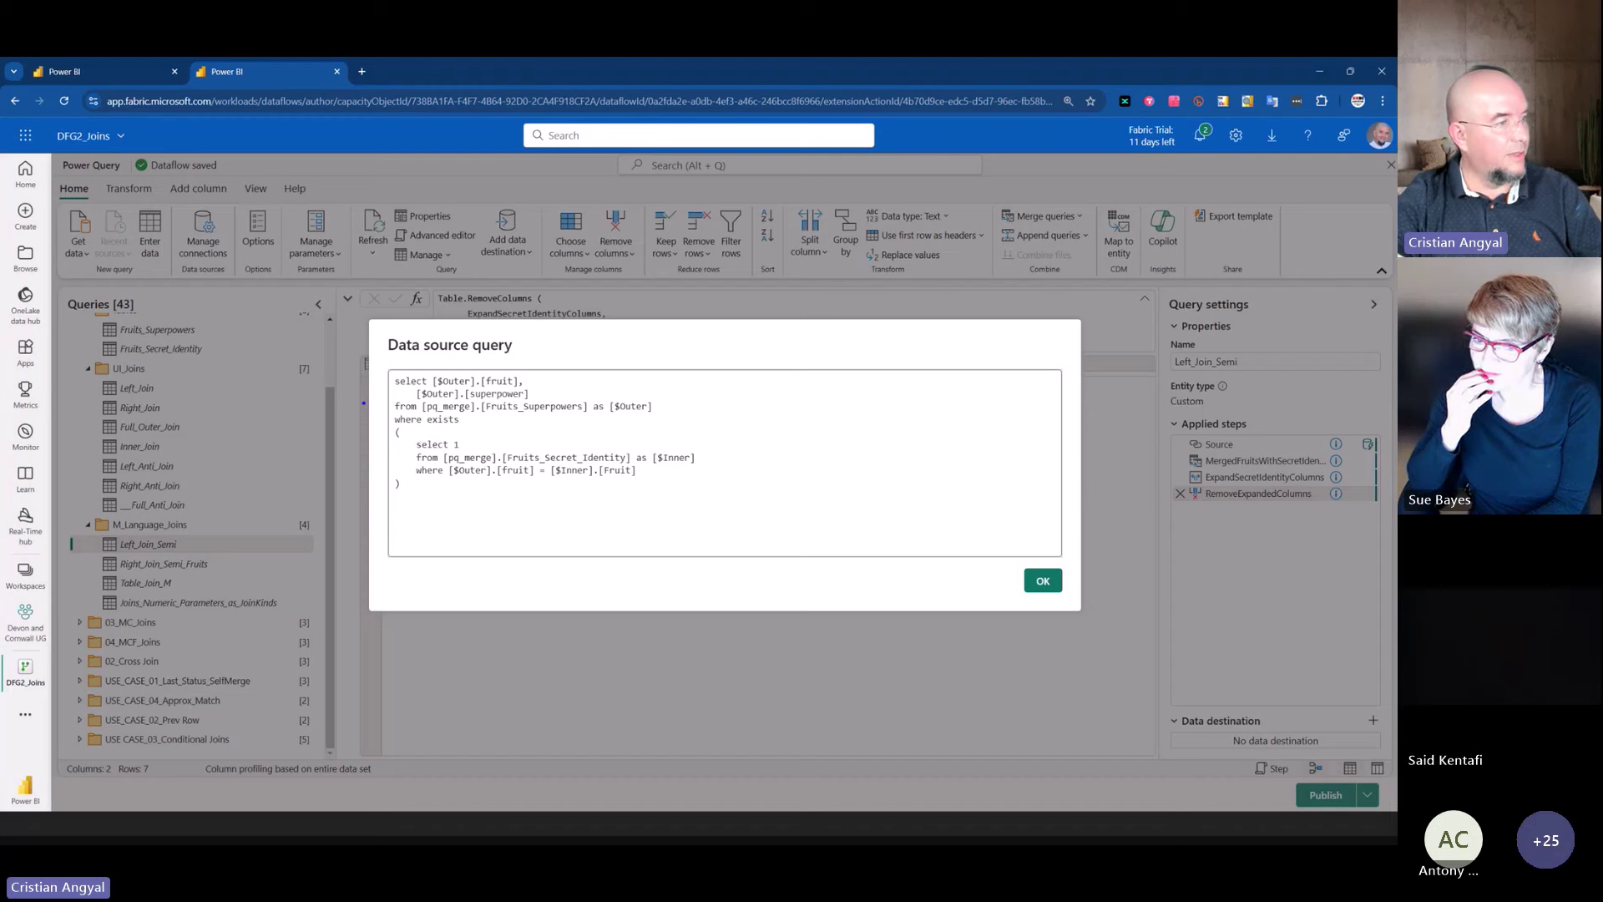
pyautogui.moveTo(365, 406); pyautogui.dragTo(471, 443)
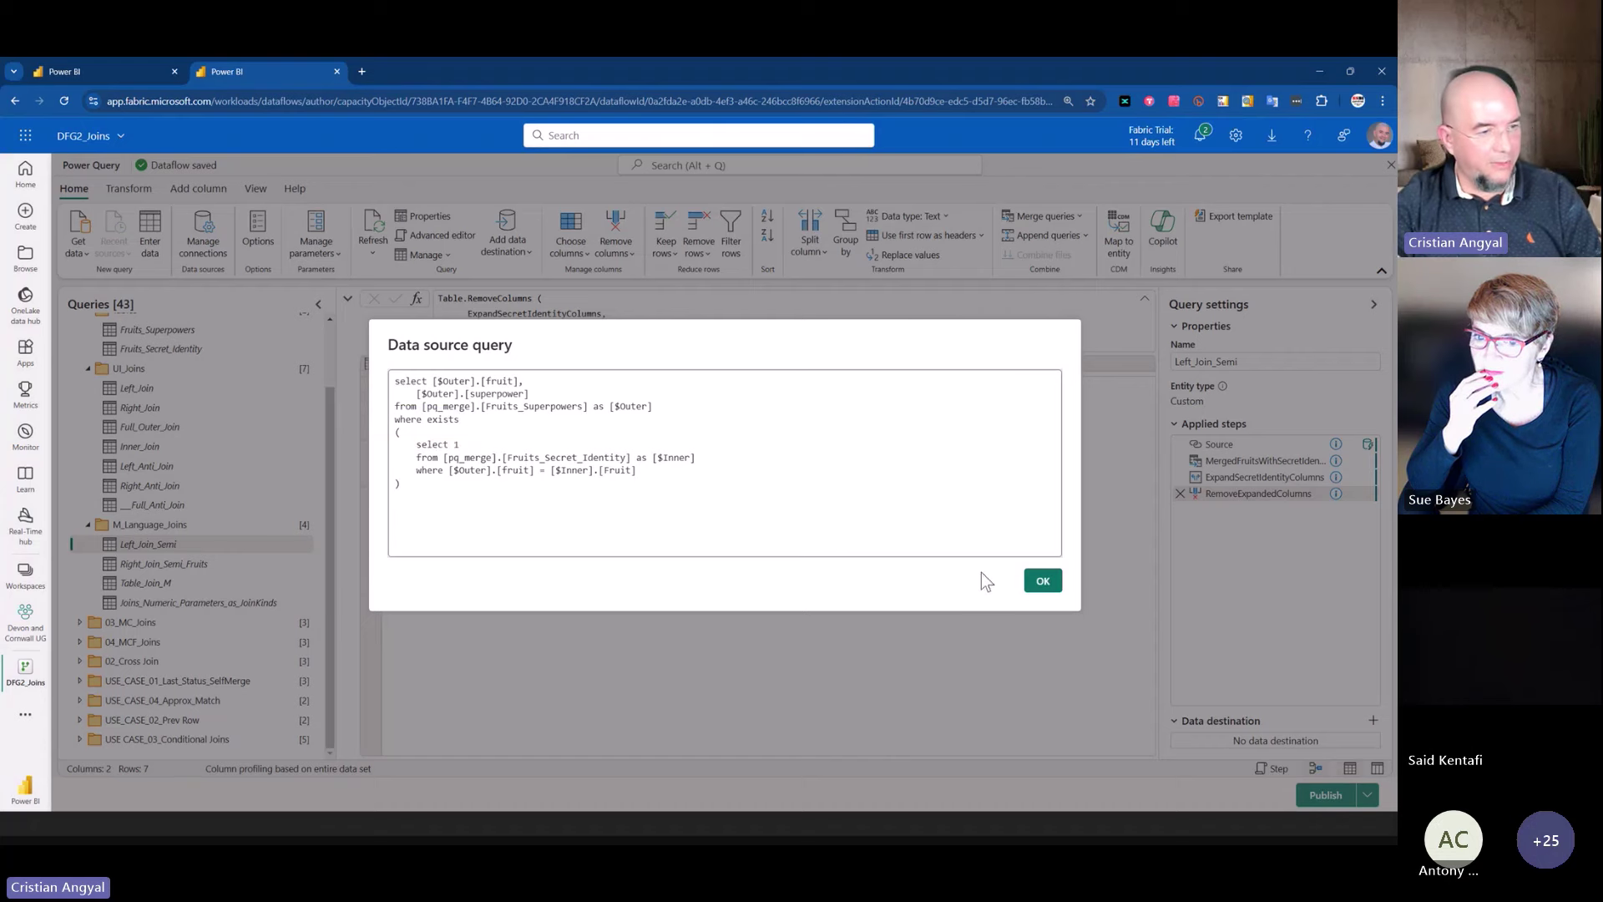
pyautogui.click(1040, 581)
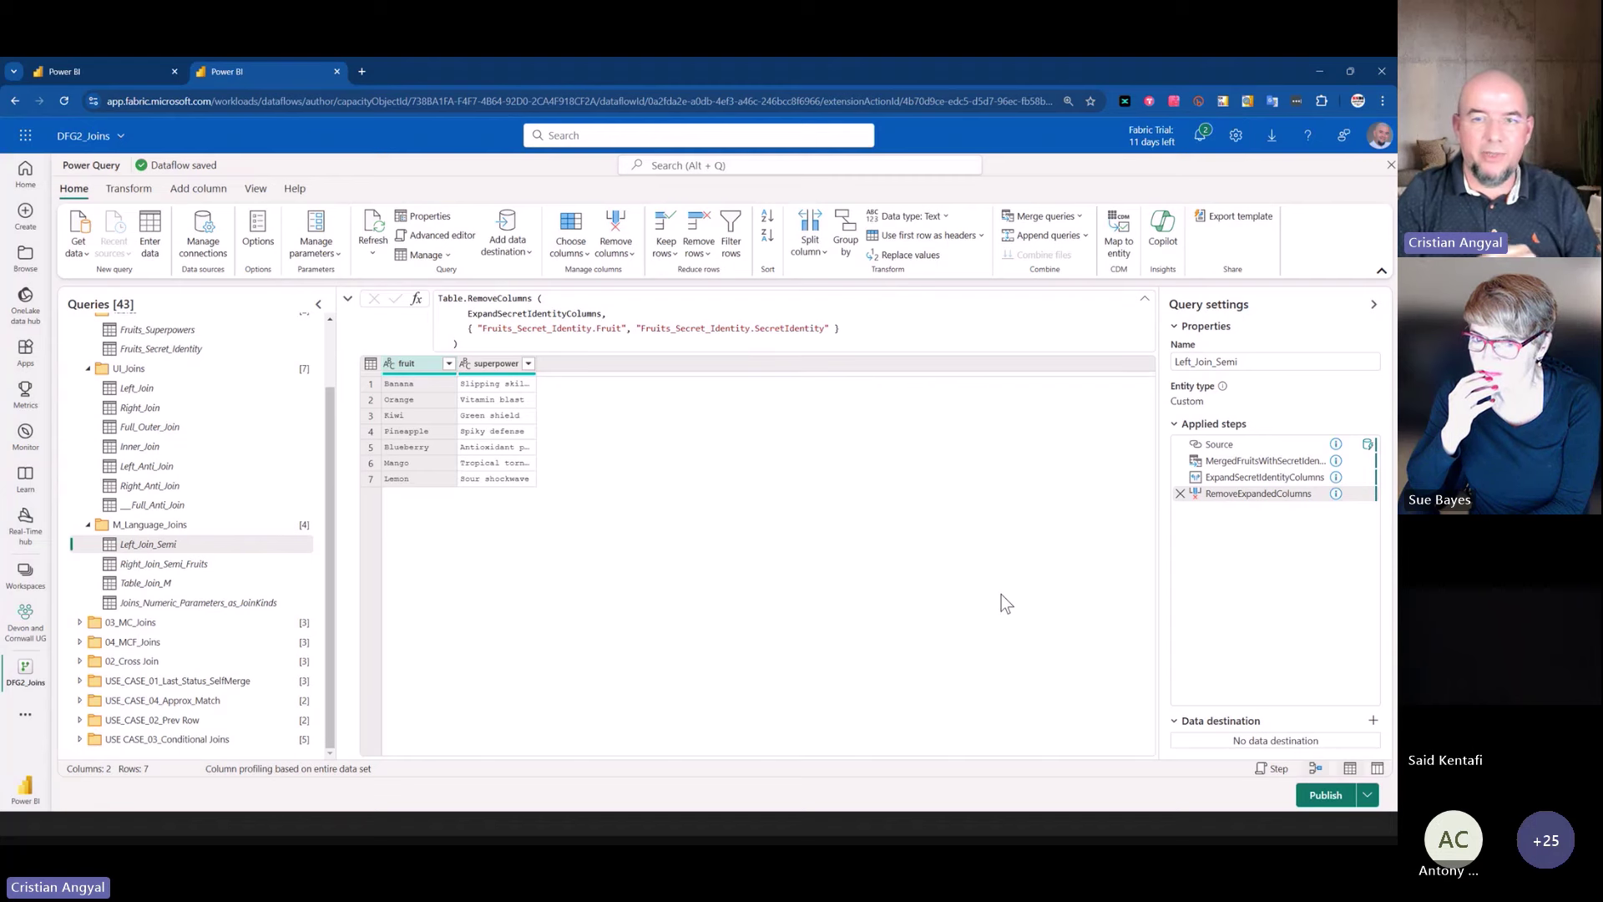
# - Return to the merge step of Left_Join_Semi and preview nested tables in the Fruits_Secret_Identity column for Banana, Pineapple and Blueberry
pyautogui.click(1241, 469)
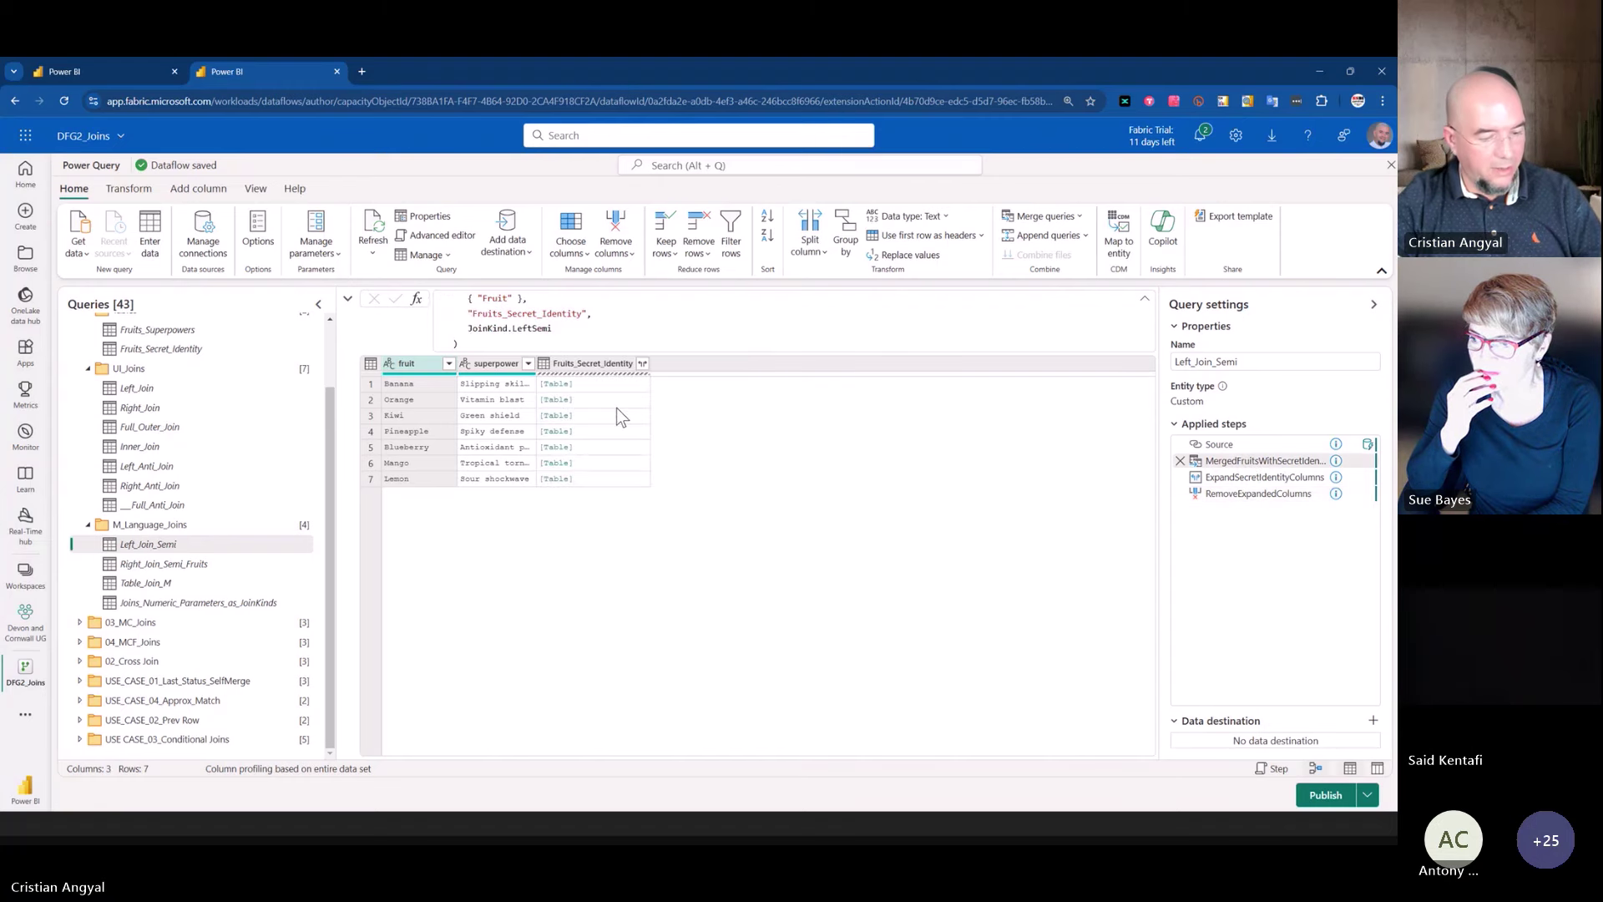
pyautogui.hotkey('ctrl', '2')
pyautogui.moveTo(526, 349); pyautogui.dragTo(688, 546)
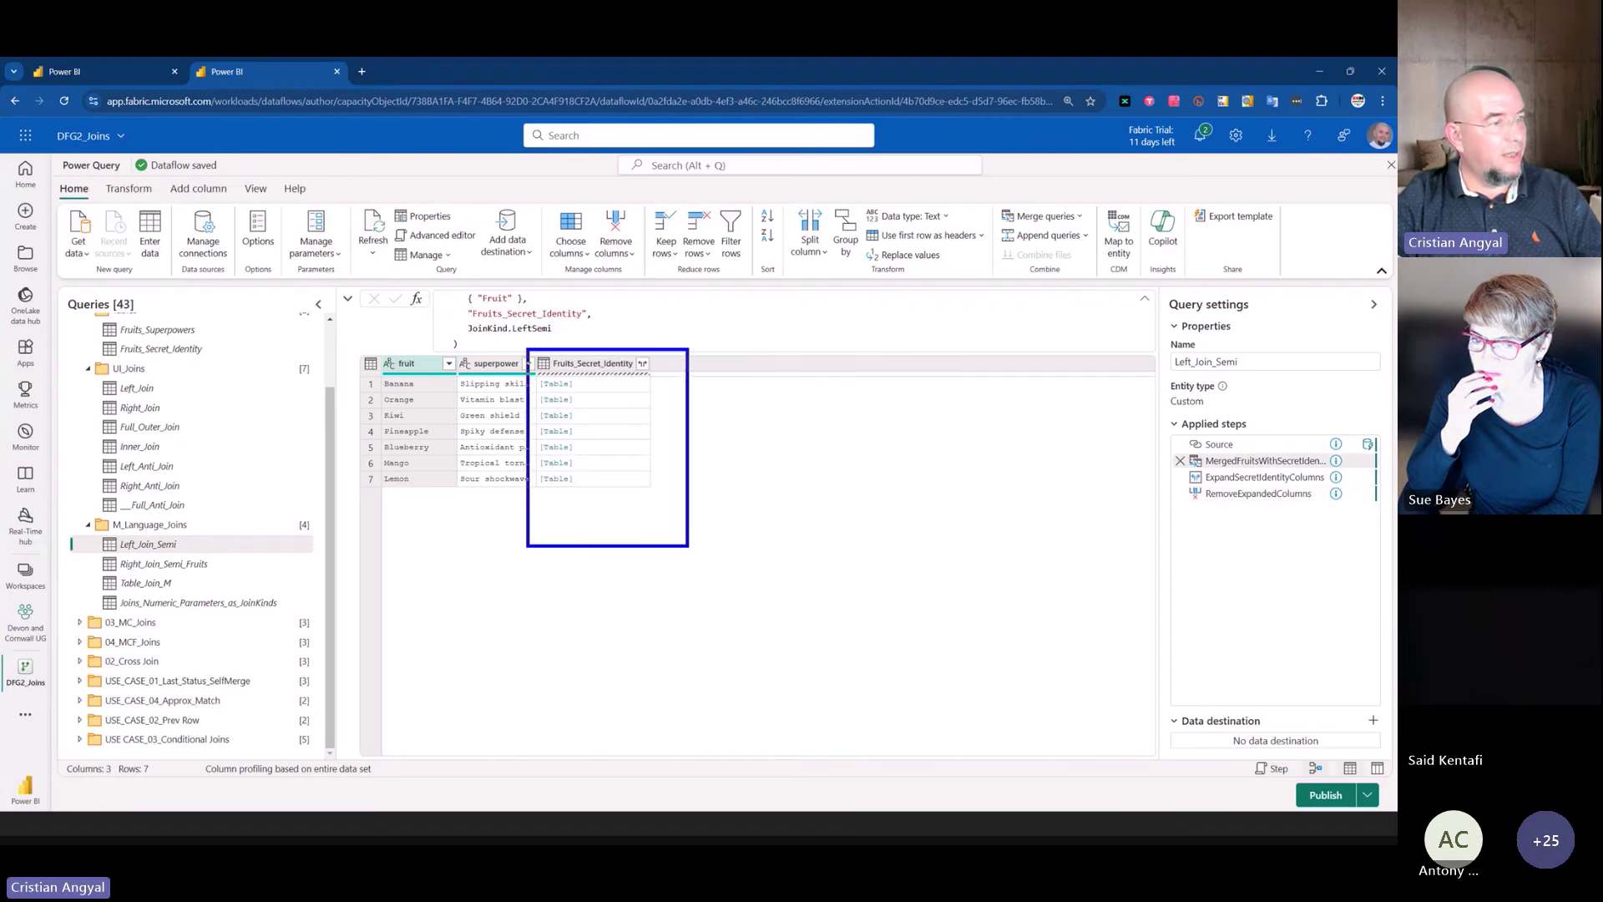
pyautogui.press('Escape')
pyautogui.click(587, 386)
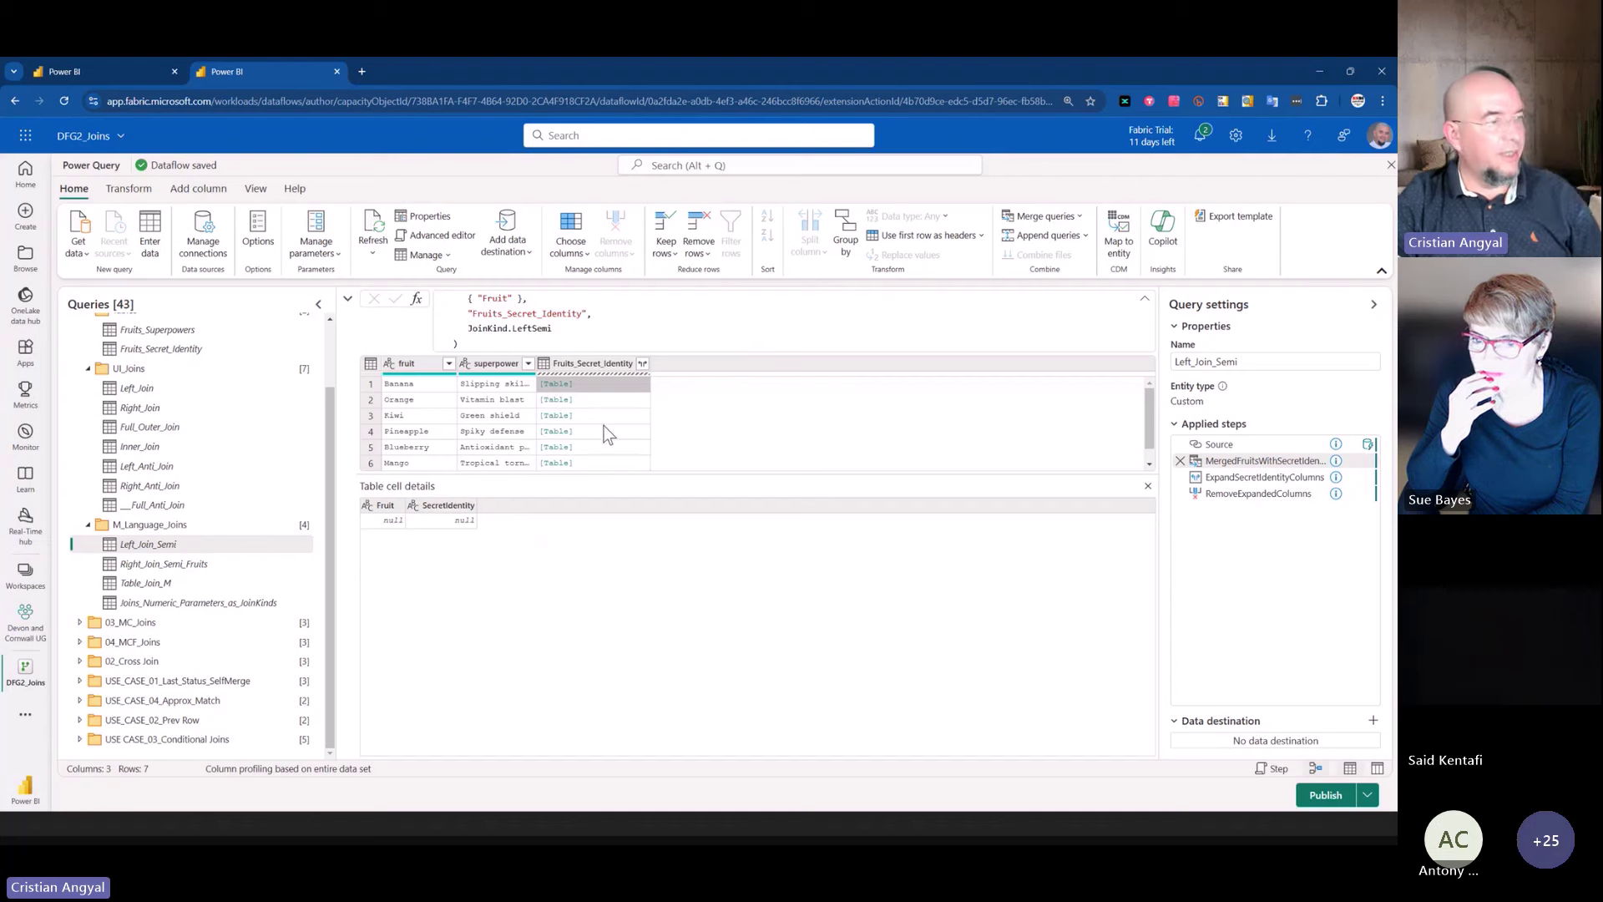
pyautogui.click(604, 429)
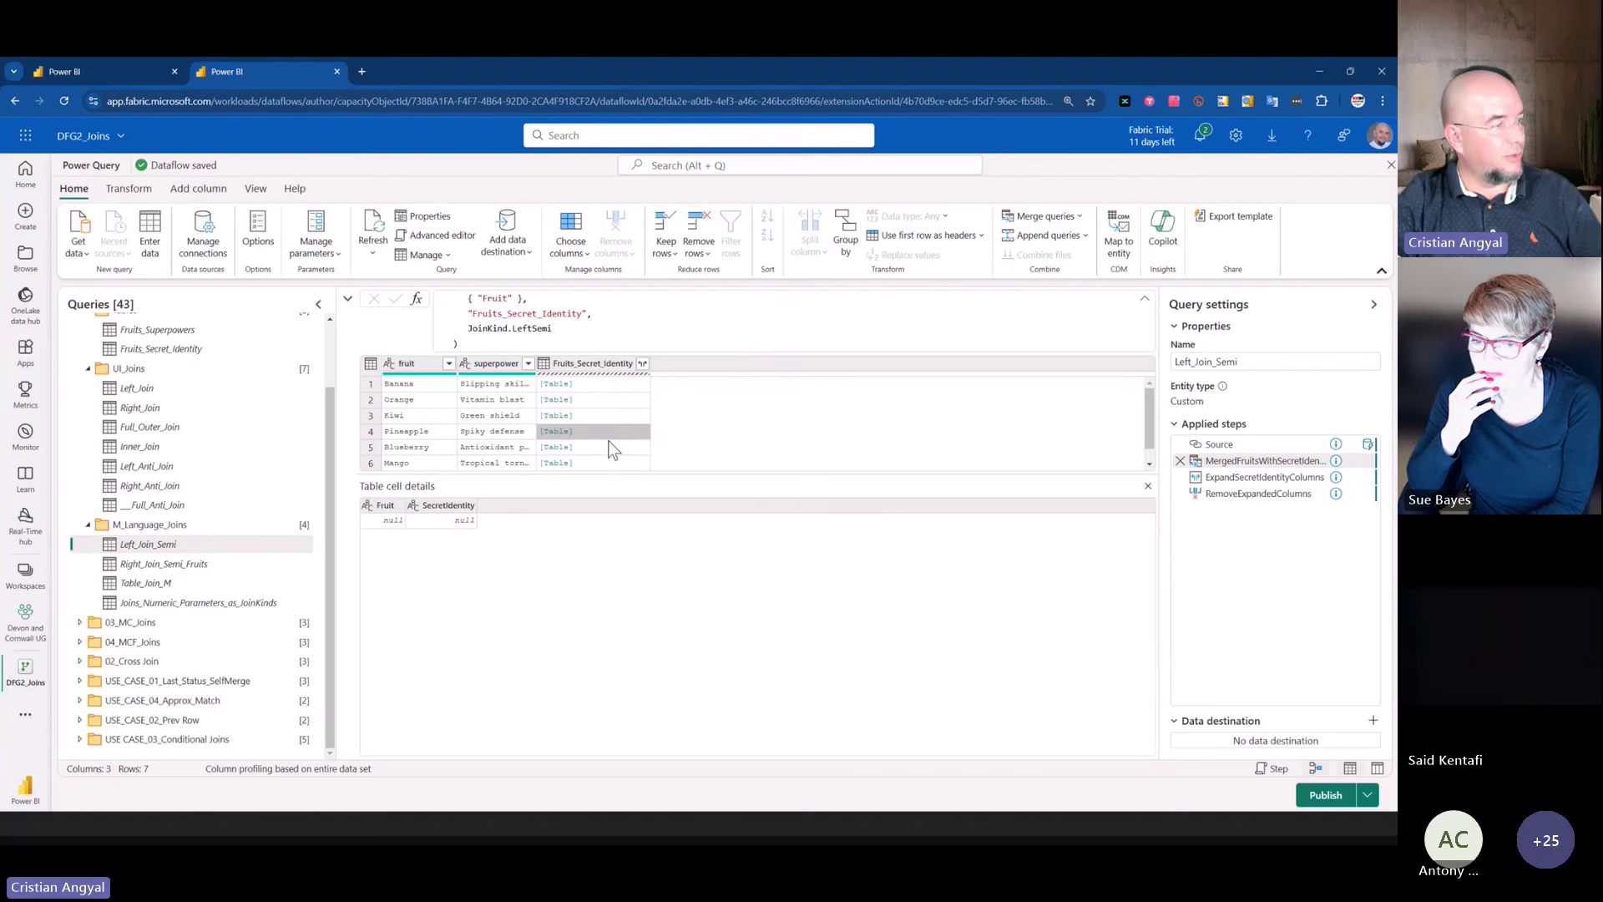
pyautogui.click(609, 448)
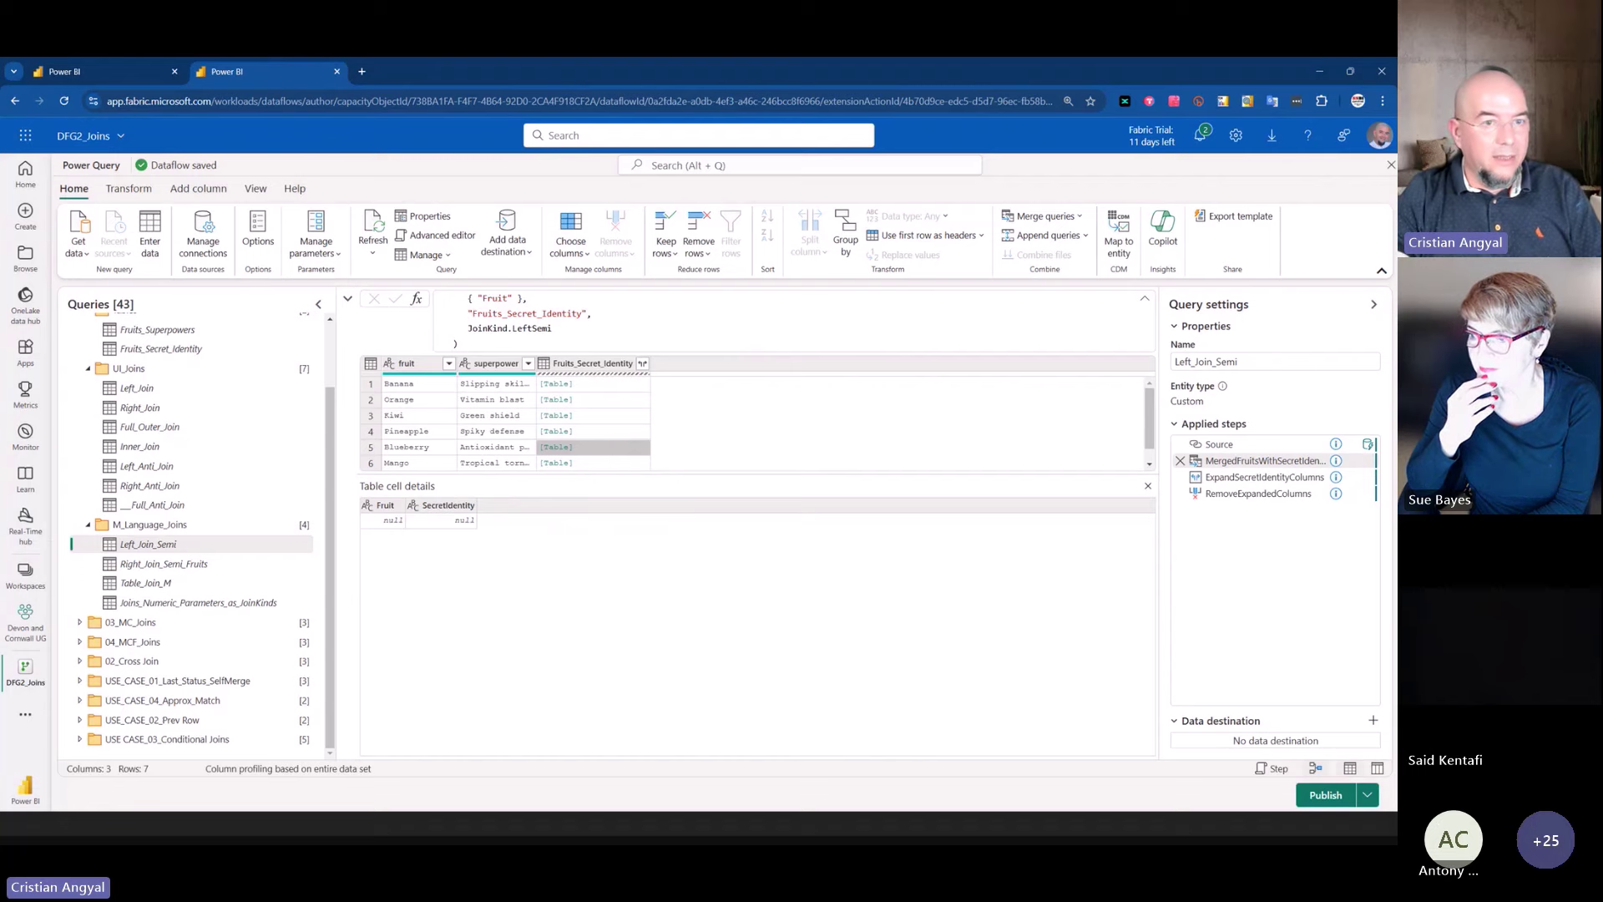
pyautogui.hotkey('alt', 'Tab')
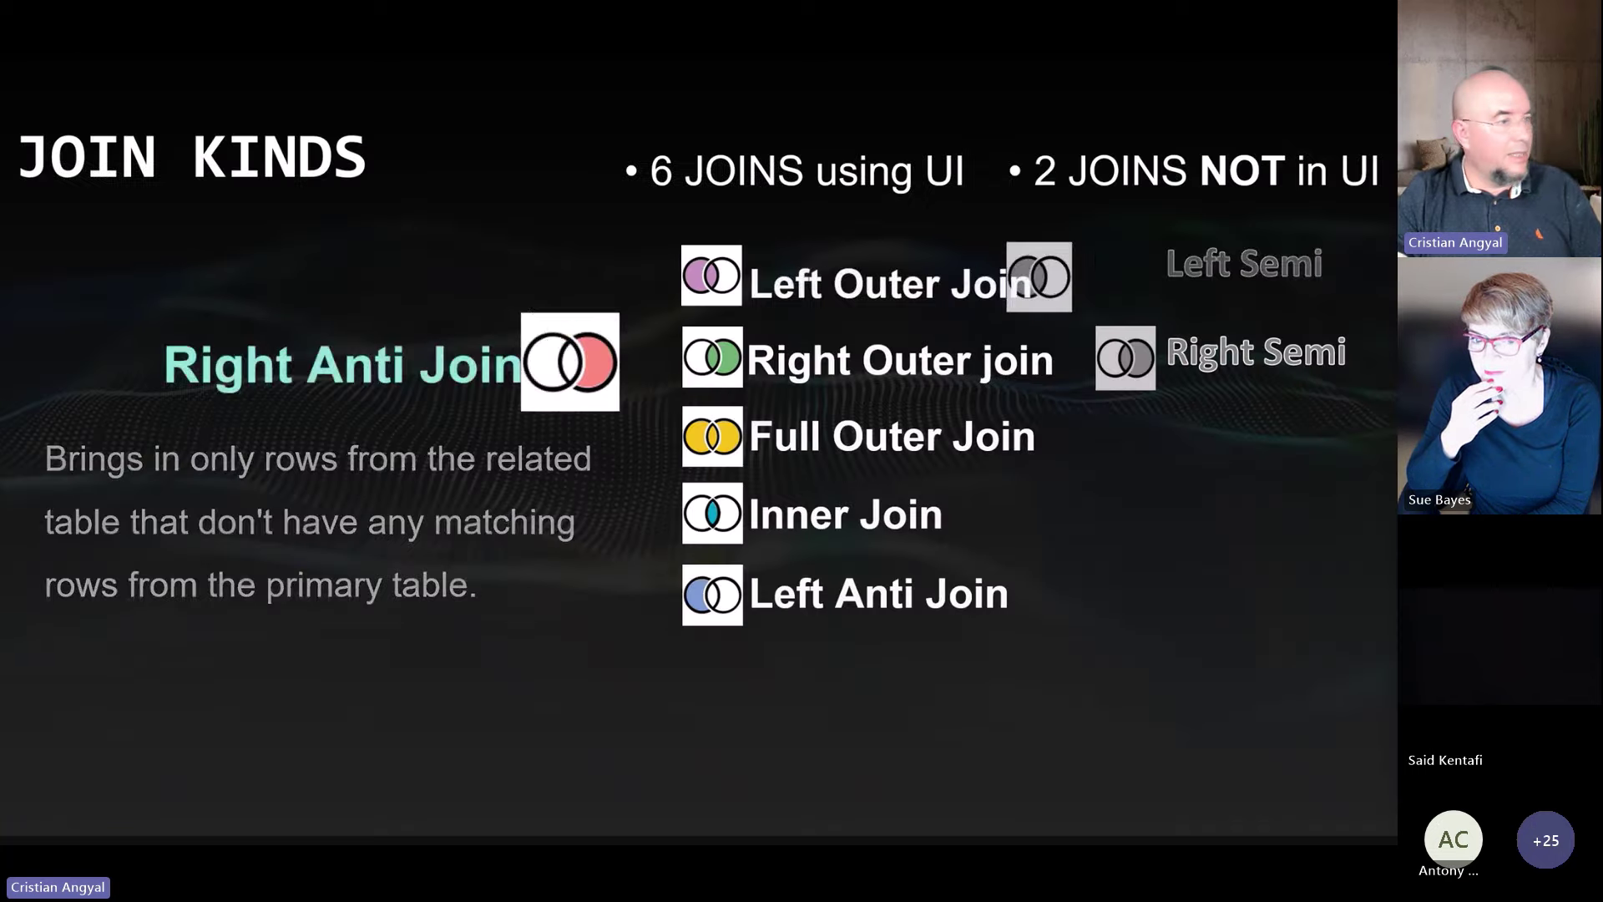
pyautogui.press('Right')
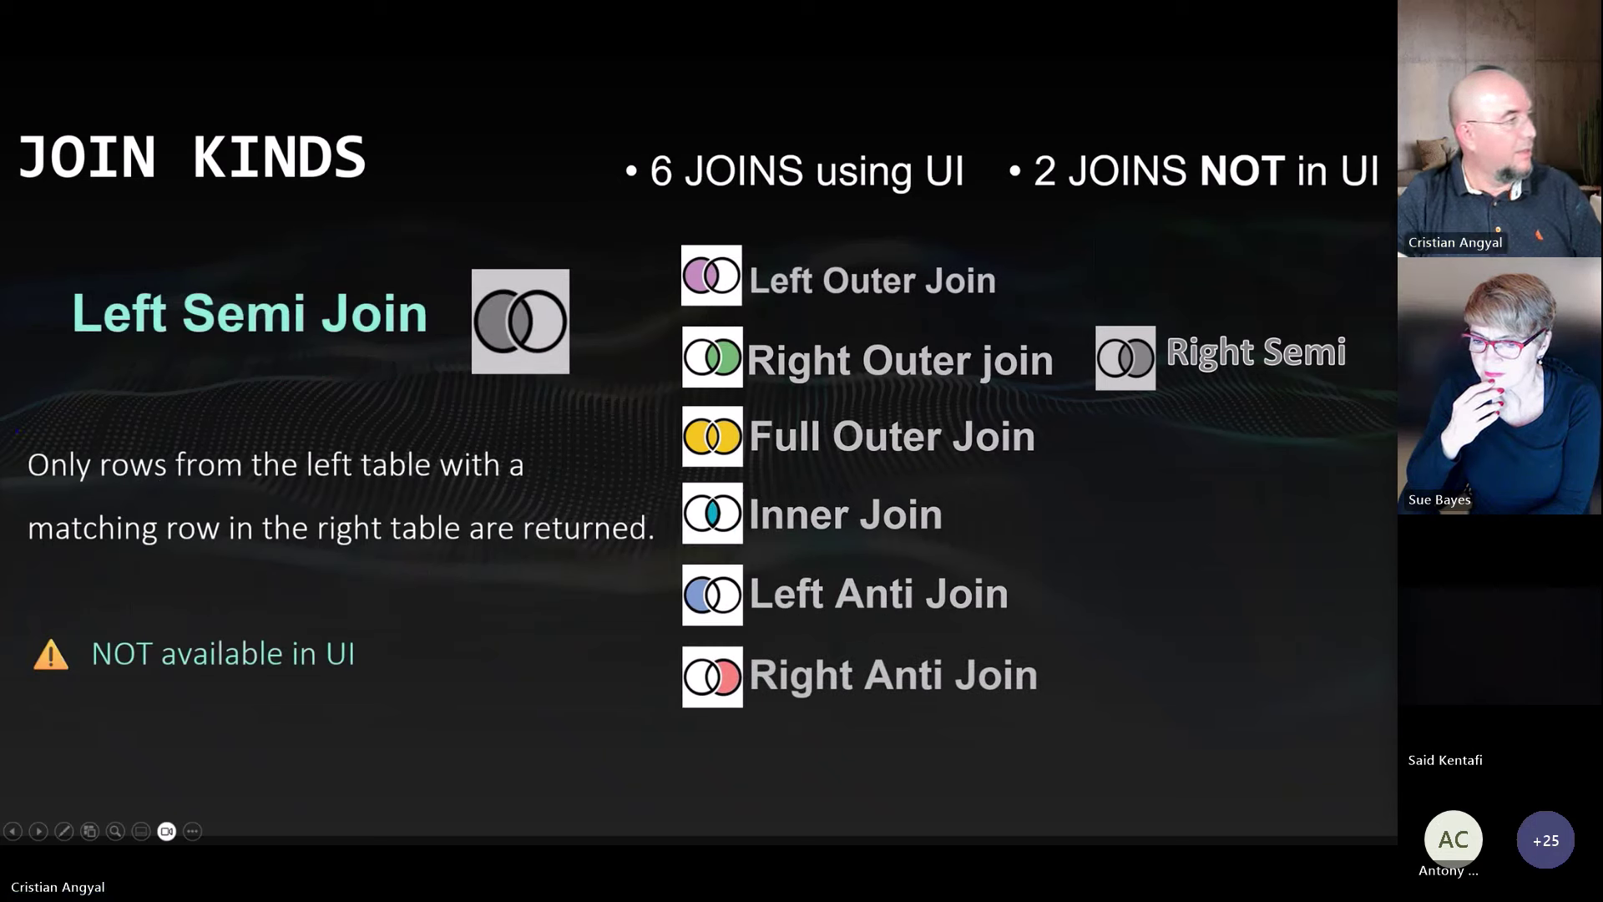
pyautogui.press('Right')
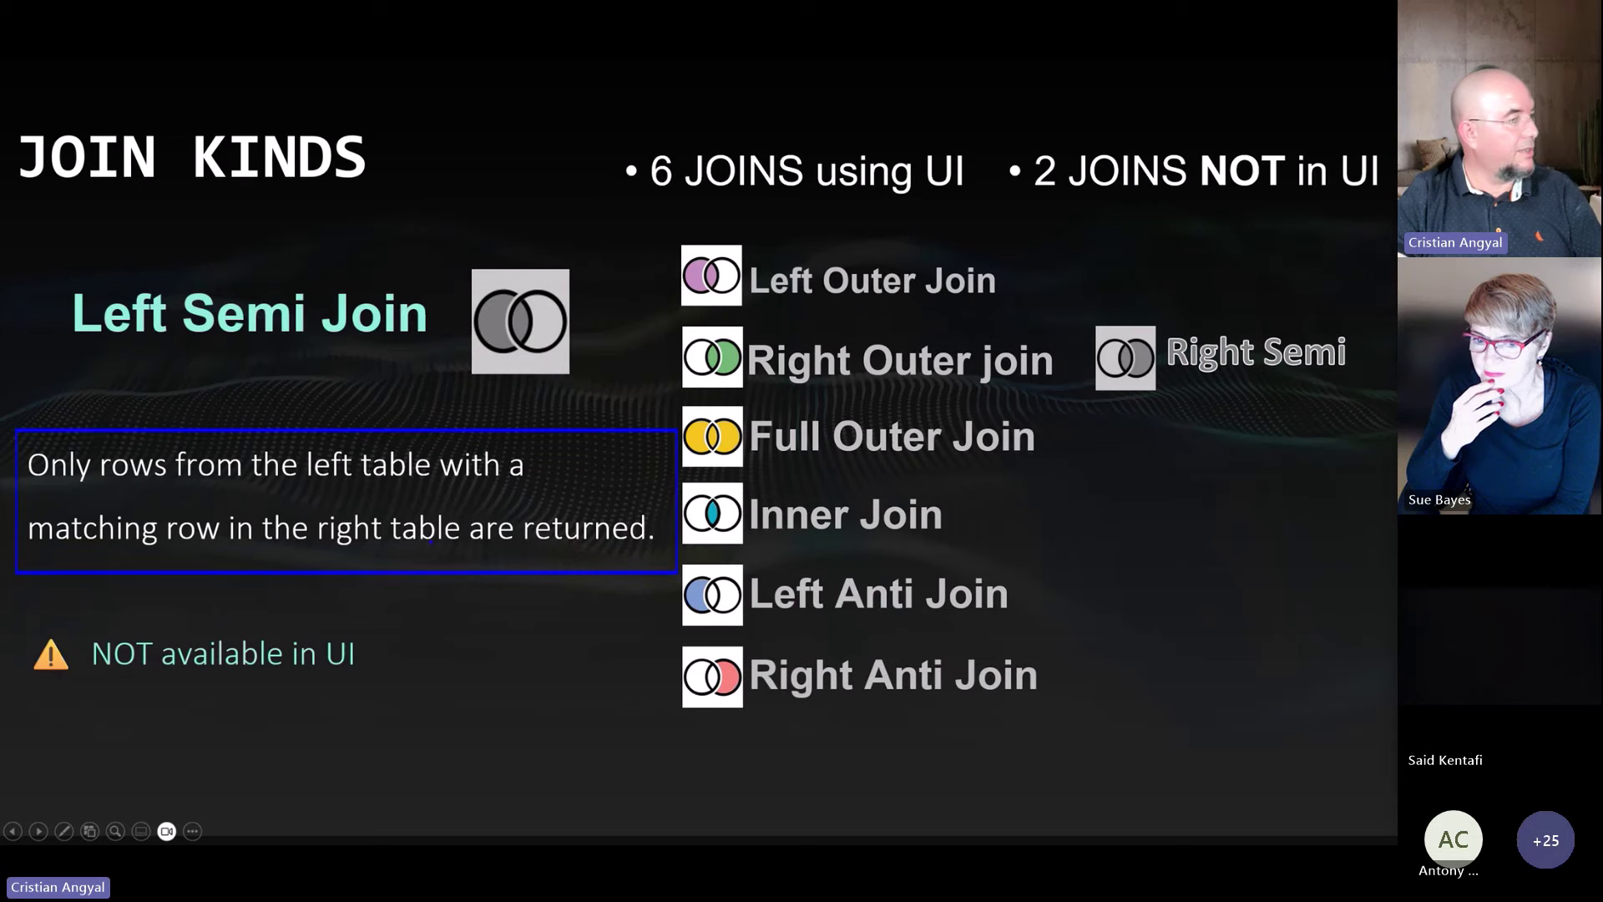
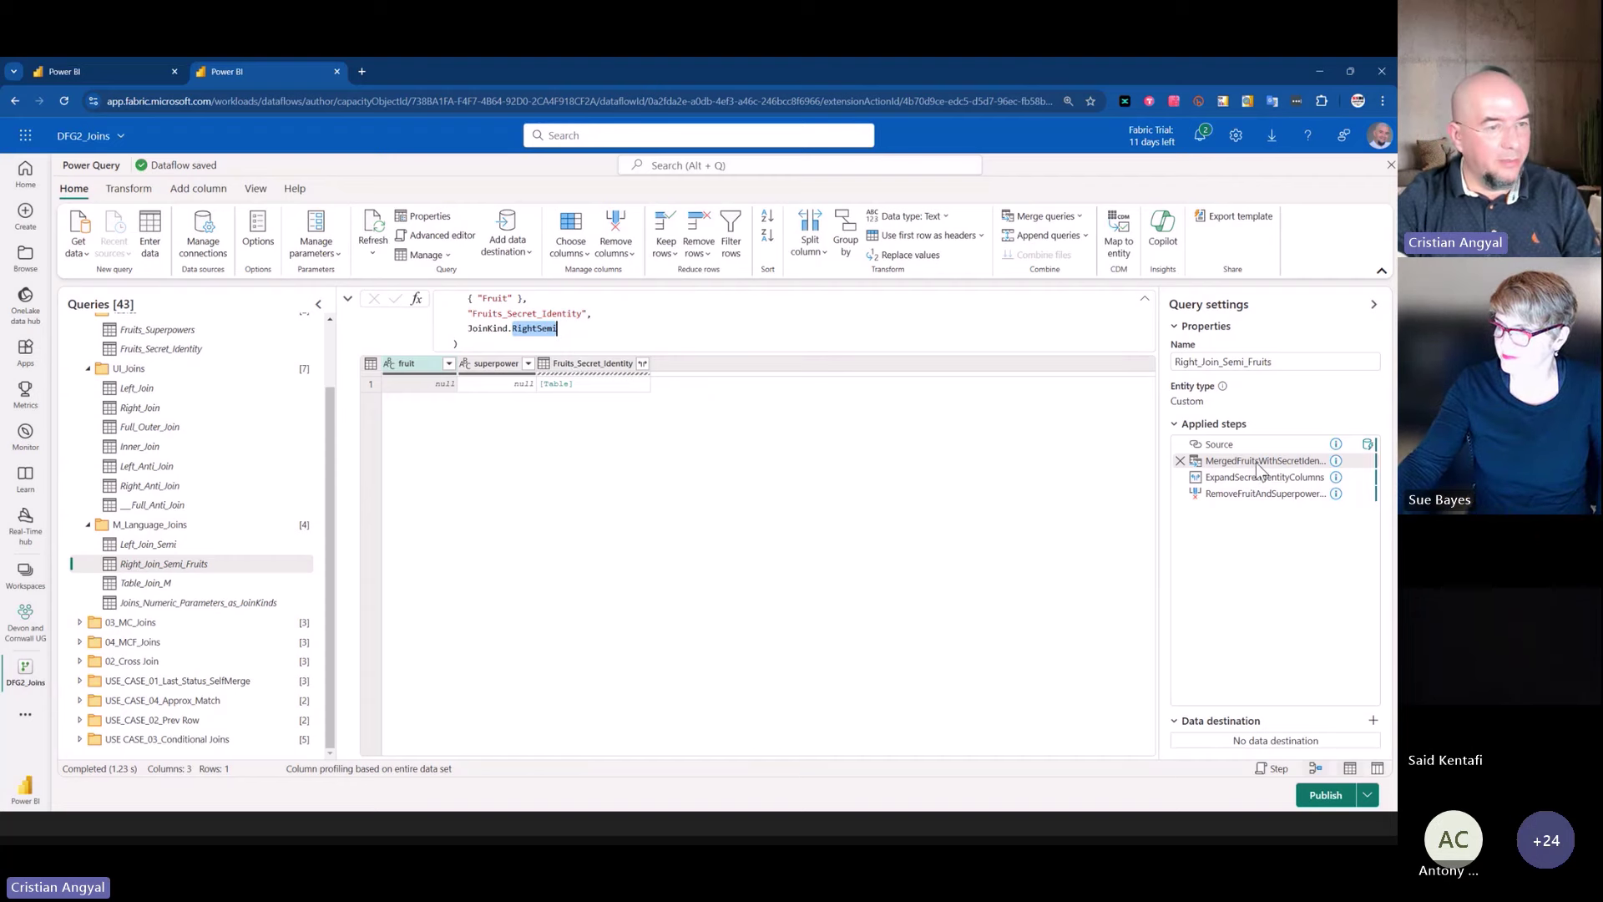
# - Mark the merge result row of Right_Join_Semi_Fruits and inspect the details of its superpower cell
pyautogui.click(624, 454)
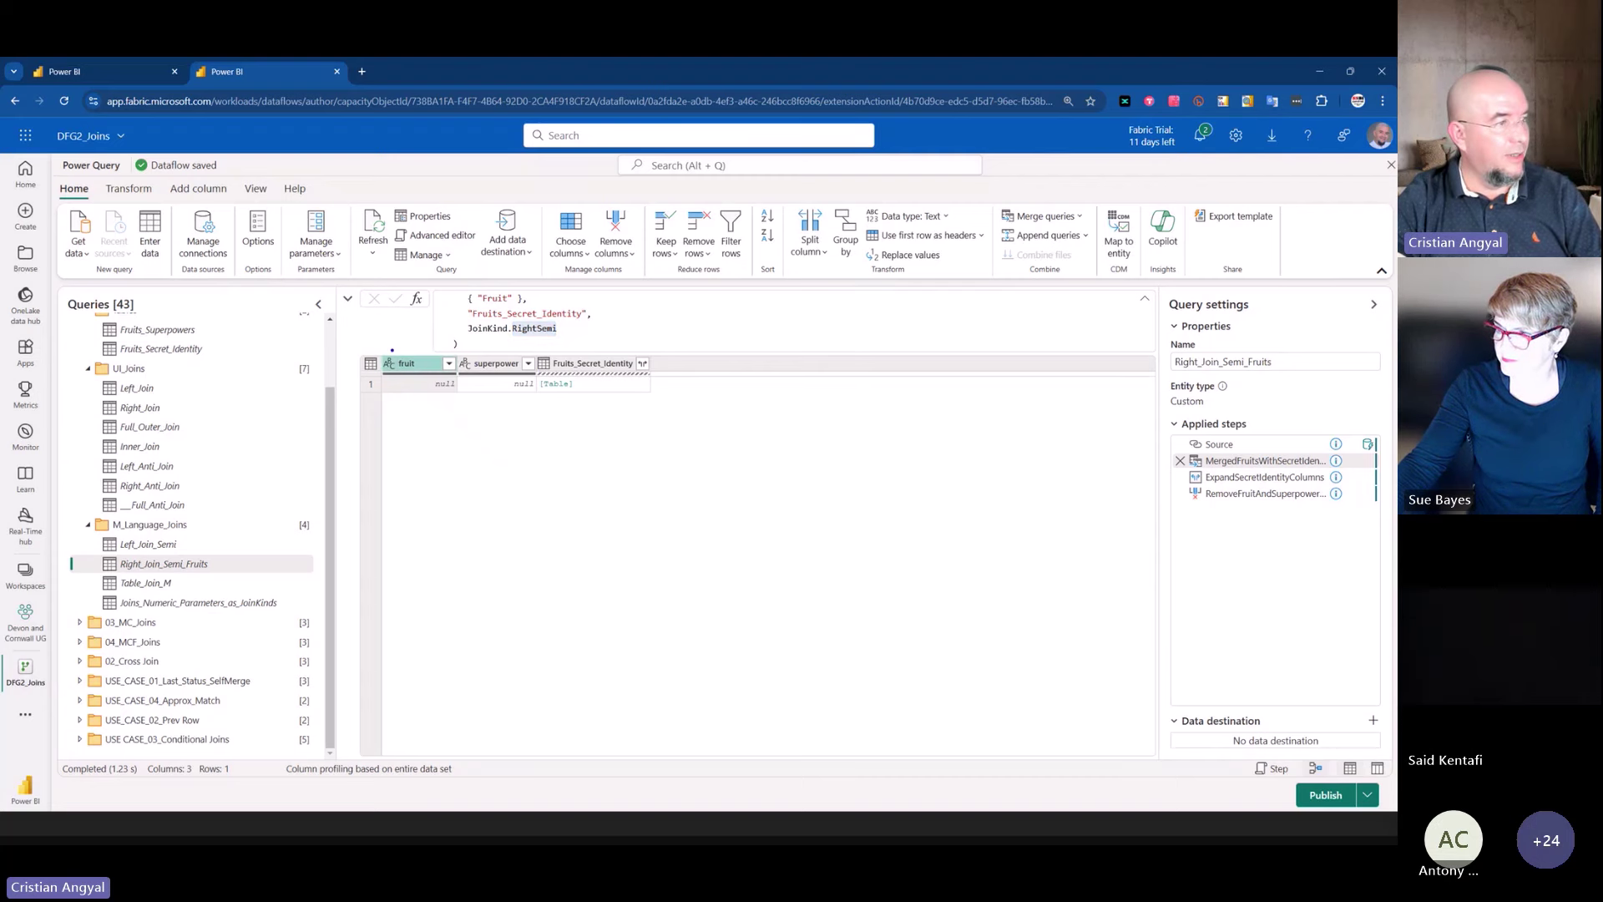
pyautogui.moveTo(375, 345); pyautogui.dragTo(752, 404)
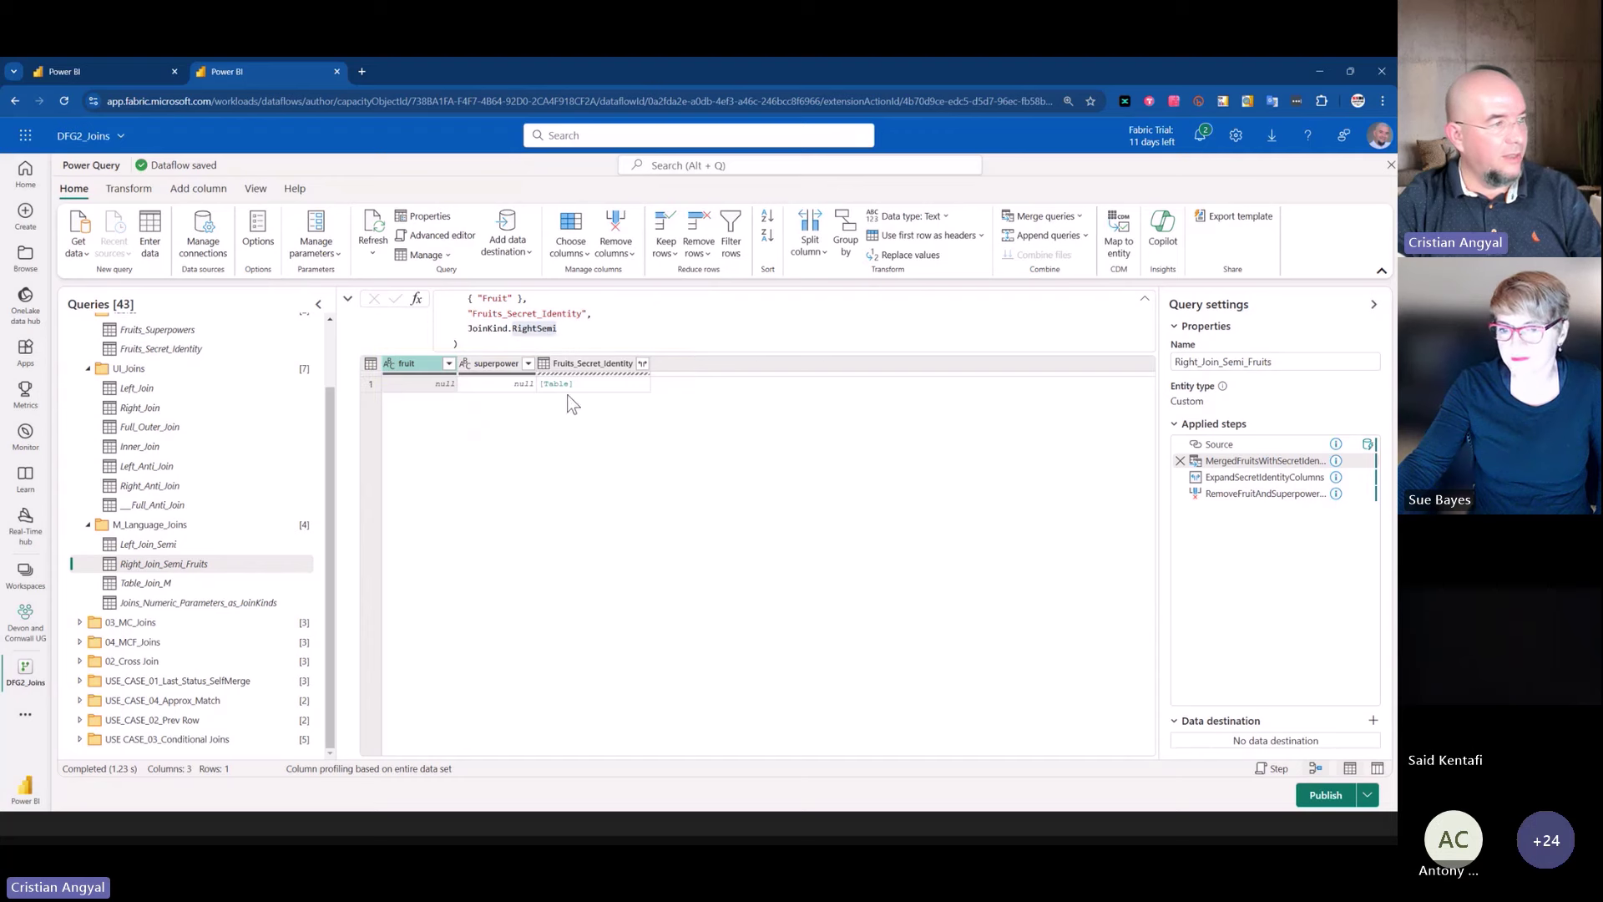
pyautogui.click(465, 384)
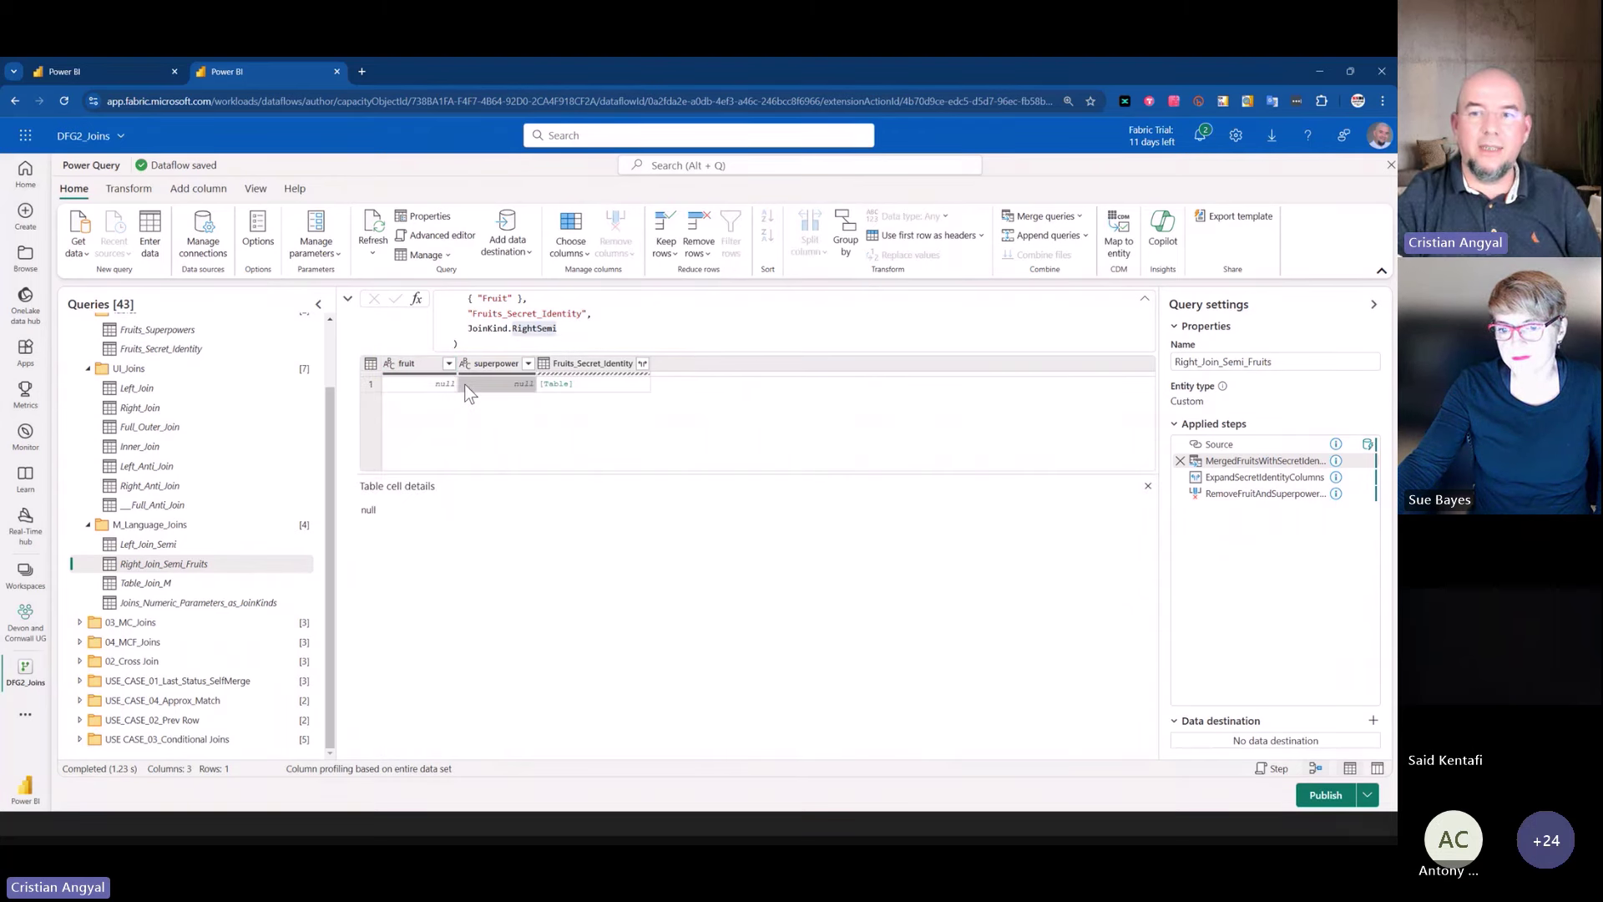
# - Preview the nested Fruits_Secret_Identity table of Right_Join_Semi_Fruits and review its ExpandSecretIdentityColumns step and the column-removal step after it
pyautogui.click(593, 384)
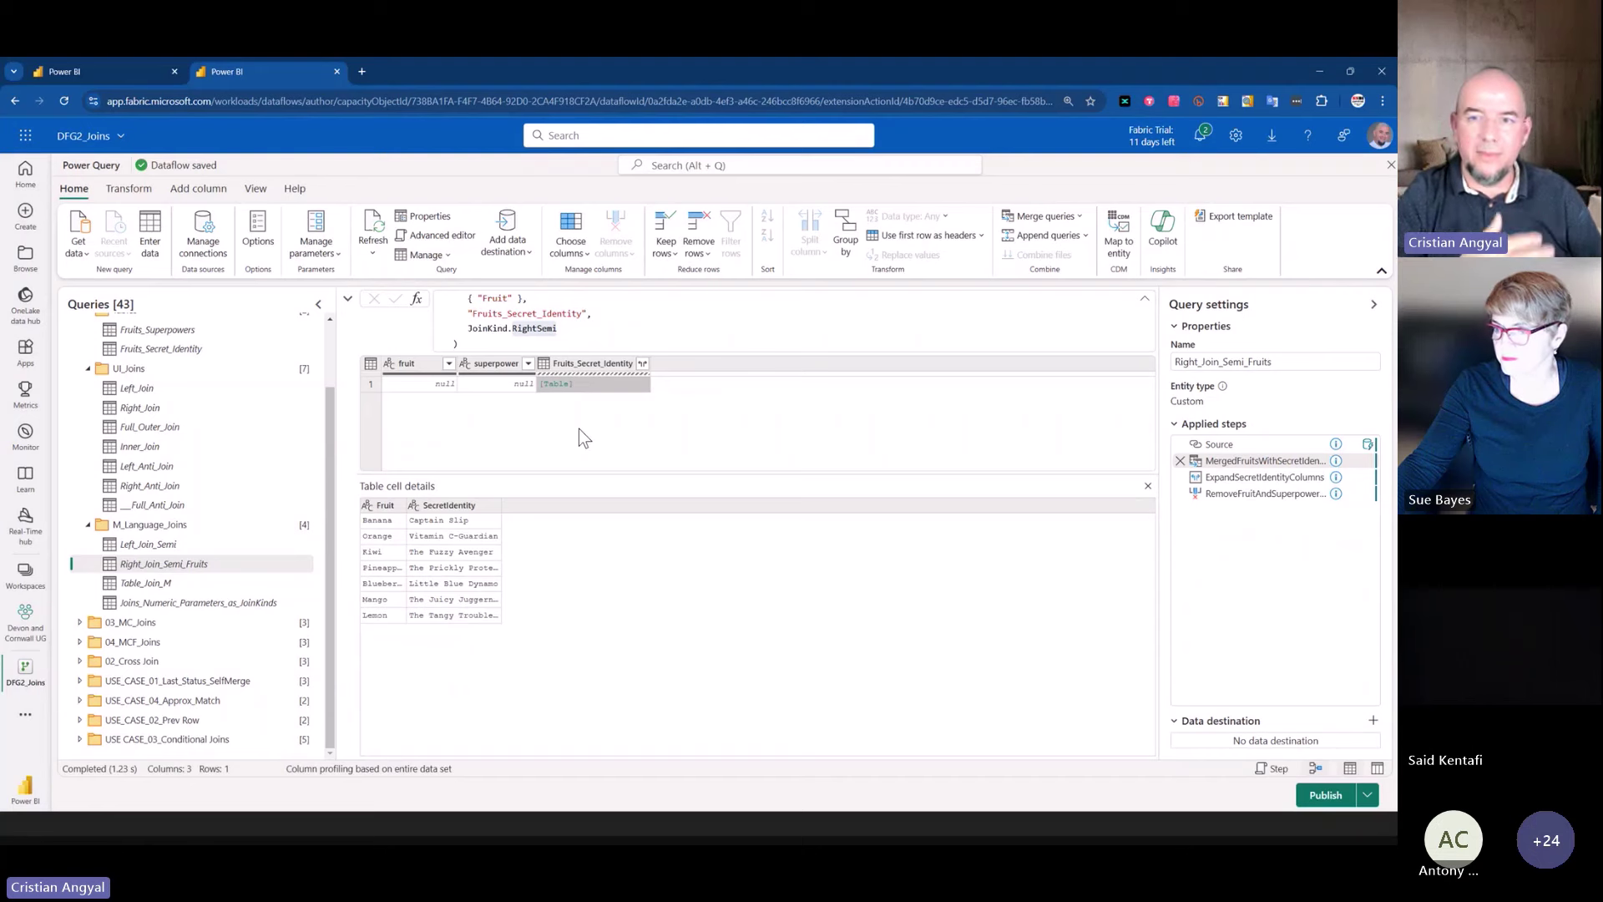
pyautogui.click(1290, 477)
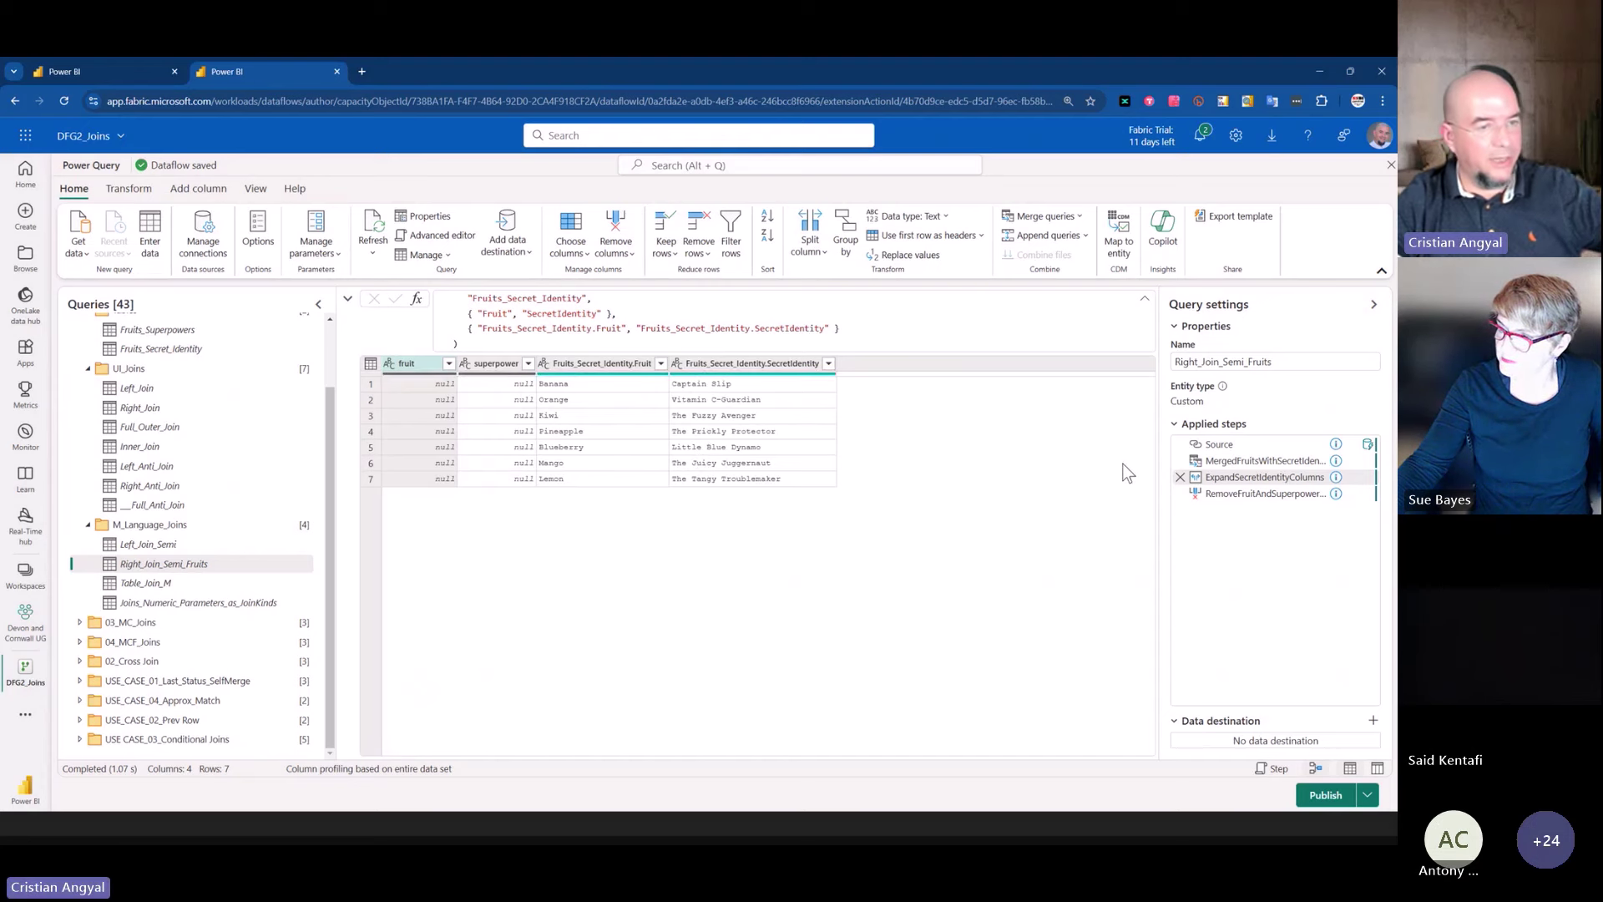
pyautogui.click(1219, 493)
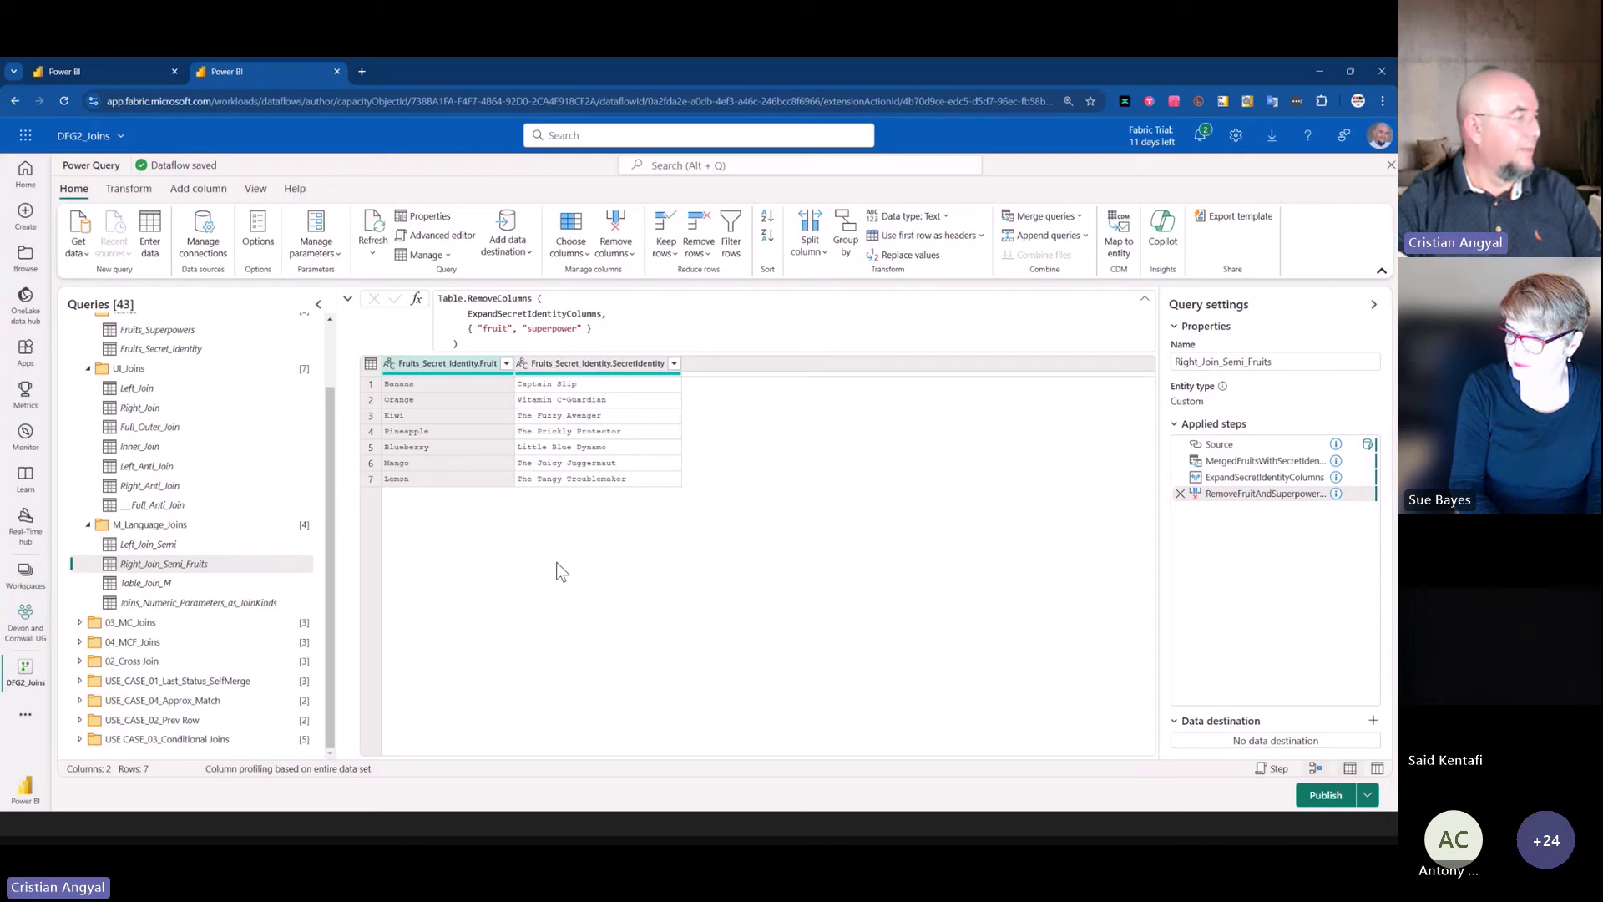
# - Open the Table_Join_M query, read through its Table.Join formula, and mark its single applied step
pyautogui.click(188, 582)
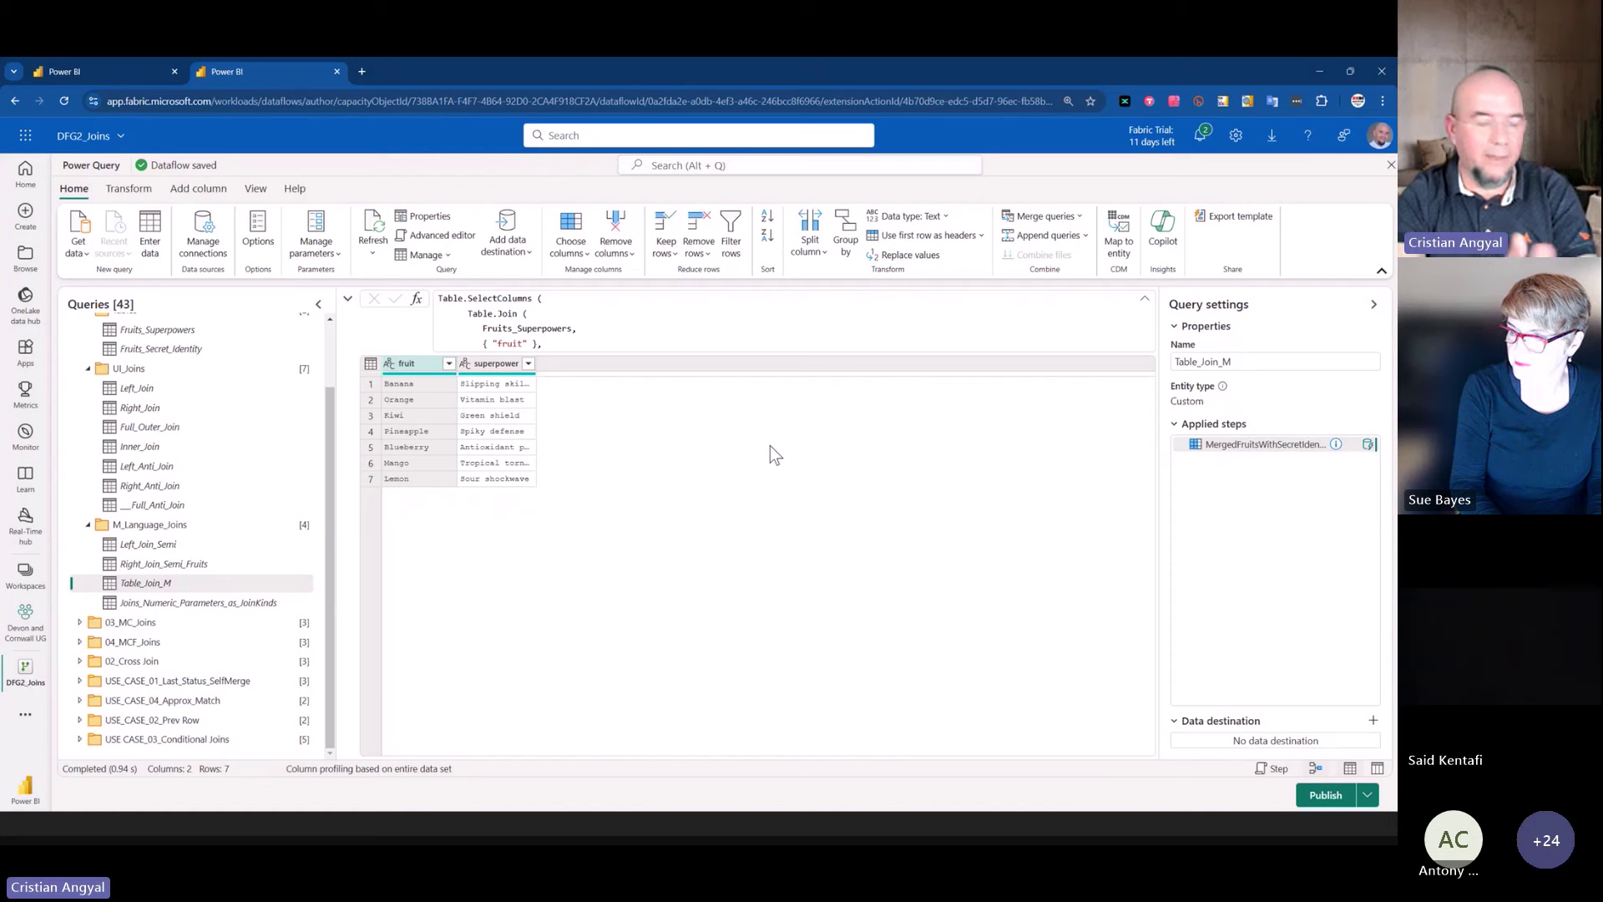
pyautogui.scroll(-3, 727, 340)
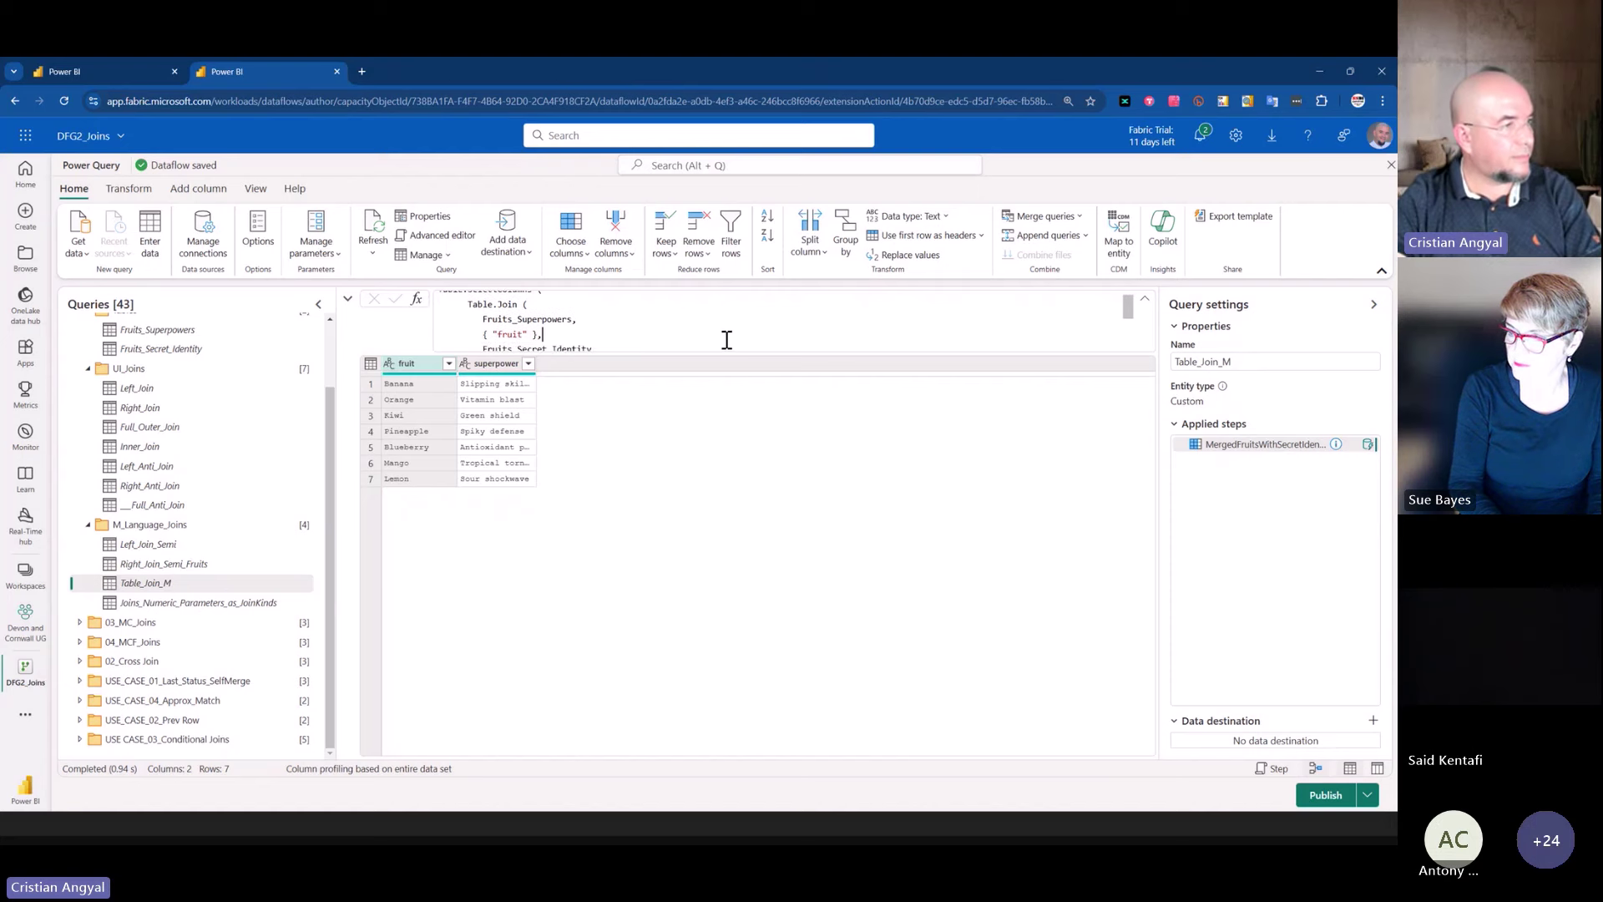
pyautogui.scroll(3, 726, 339)
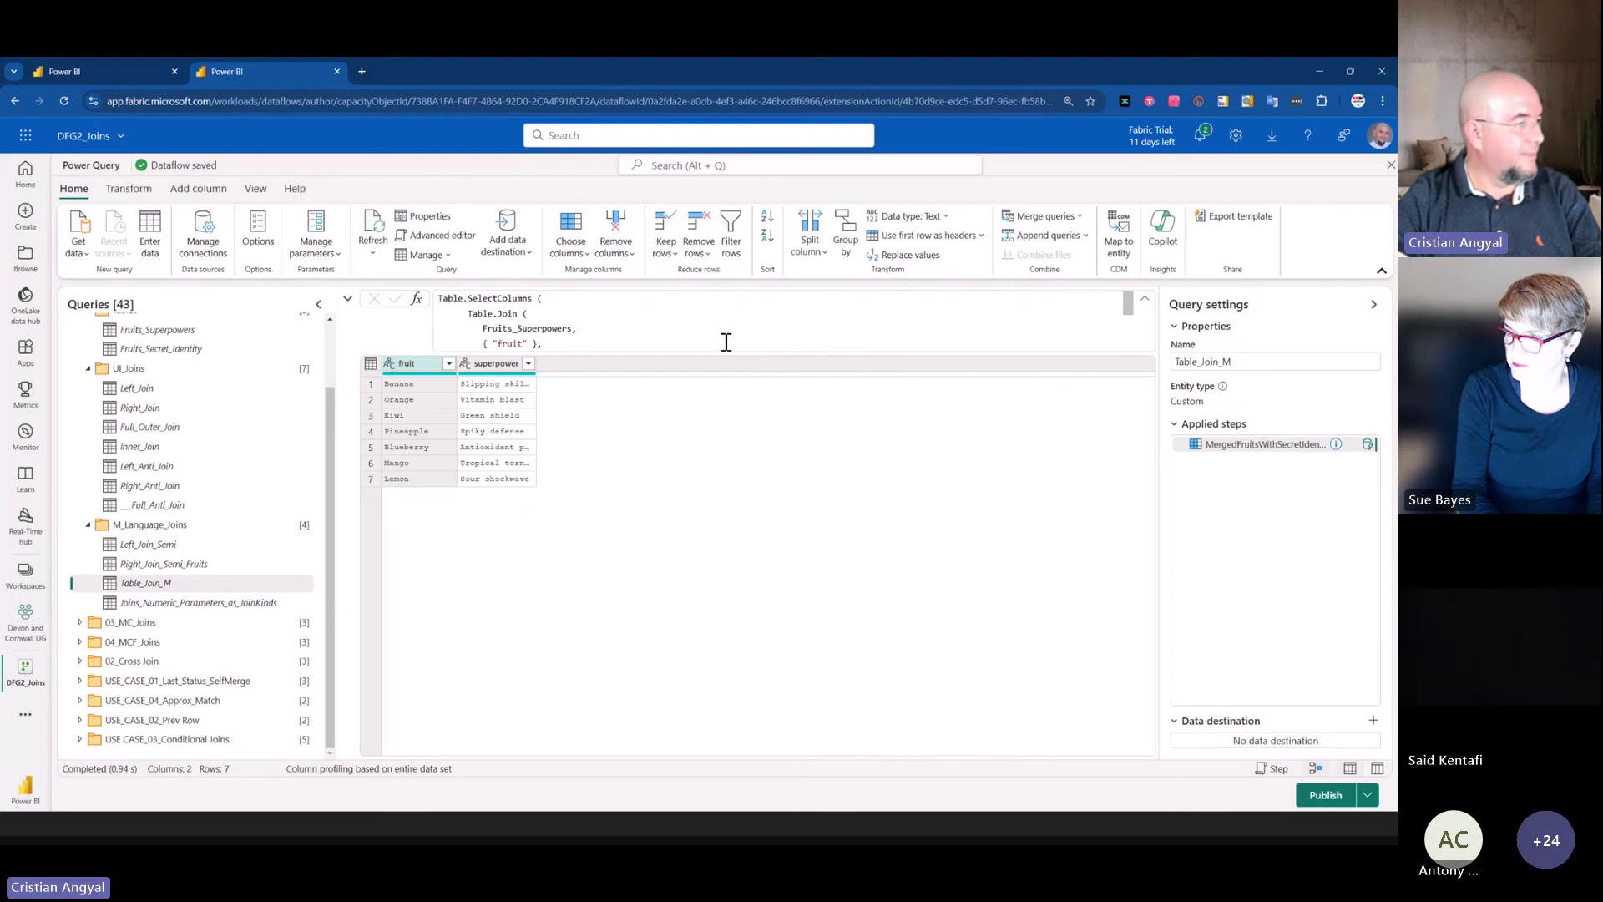
pyautogui.scroll(-3, 726, 341)
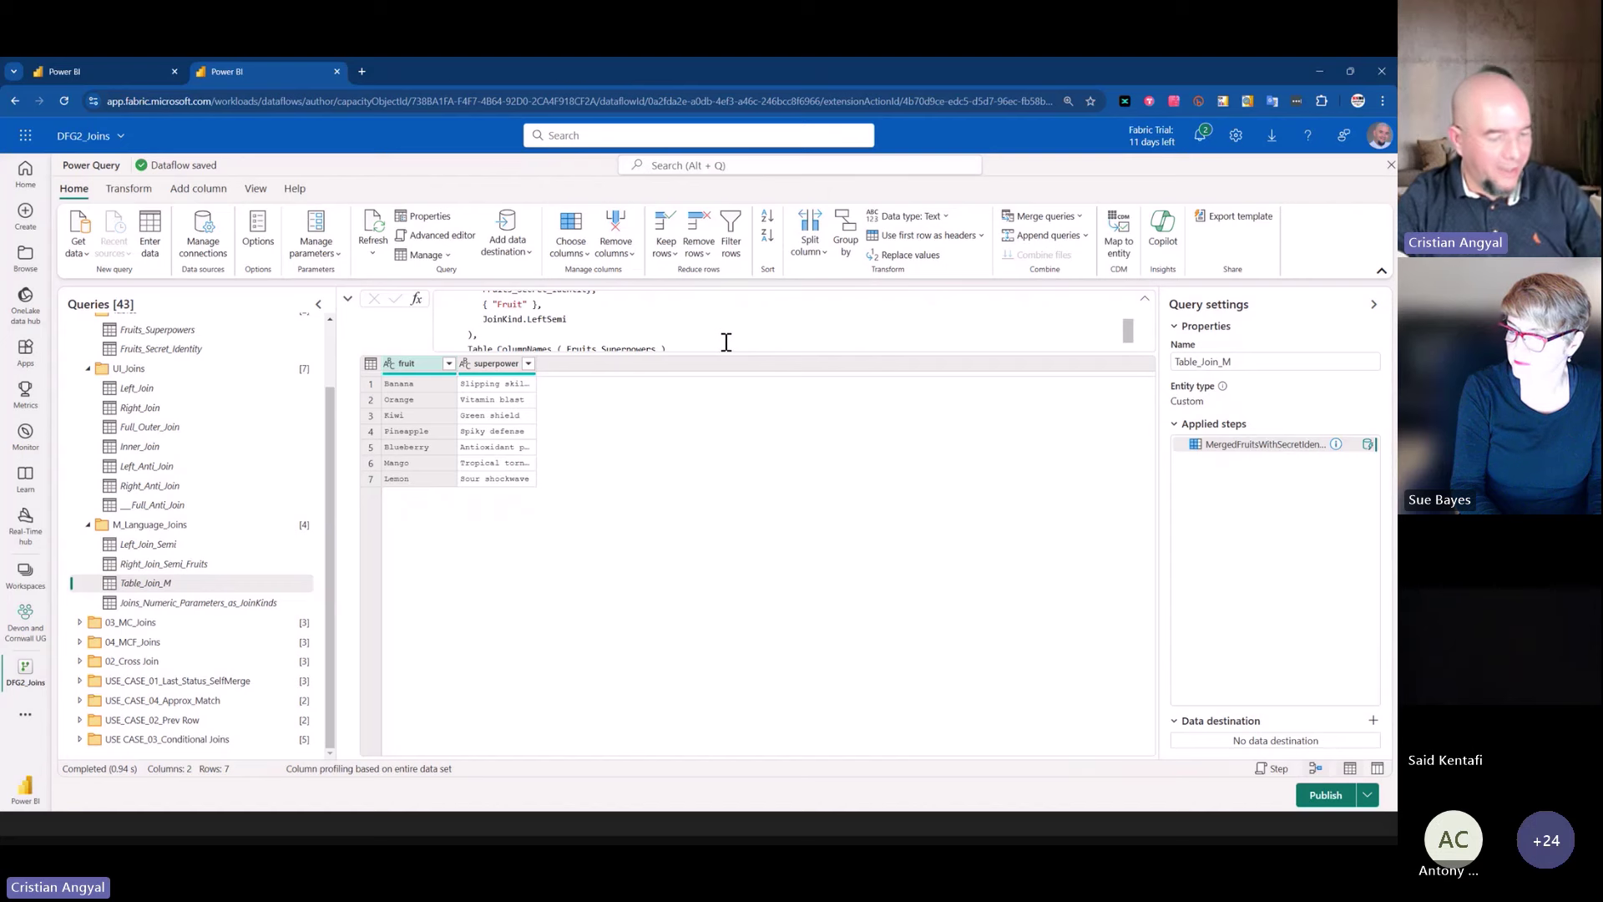
pyautogui.moveTo(1158, 420); pyautogui.dragTo(1361, 483)
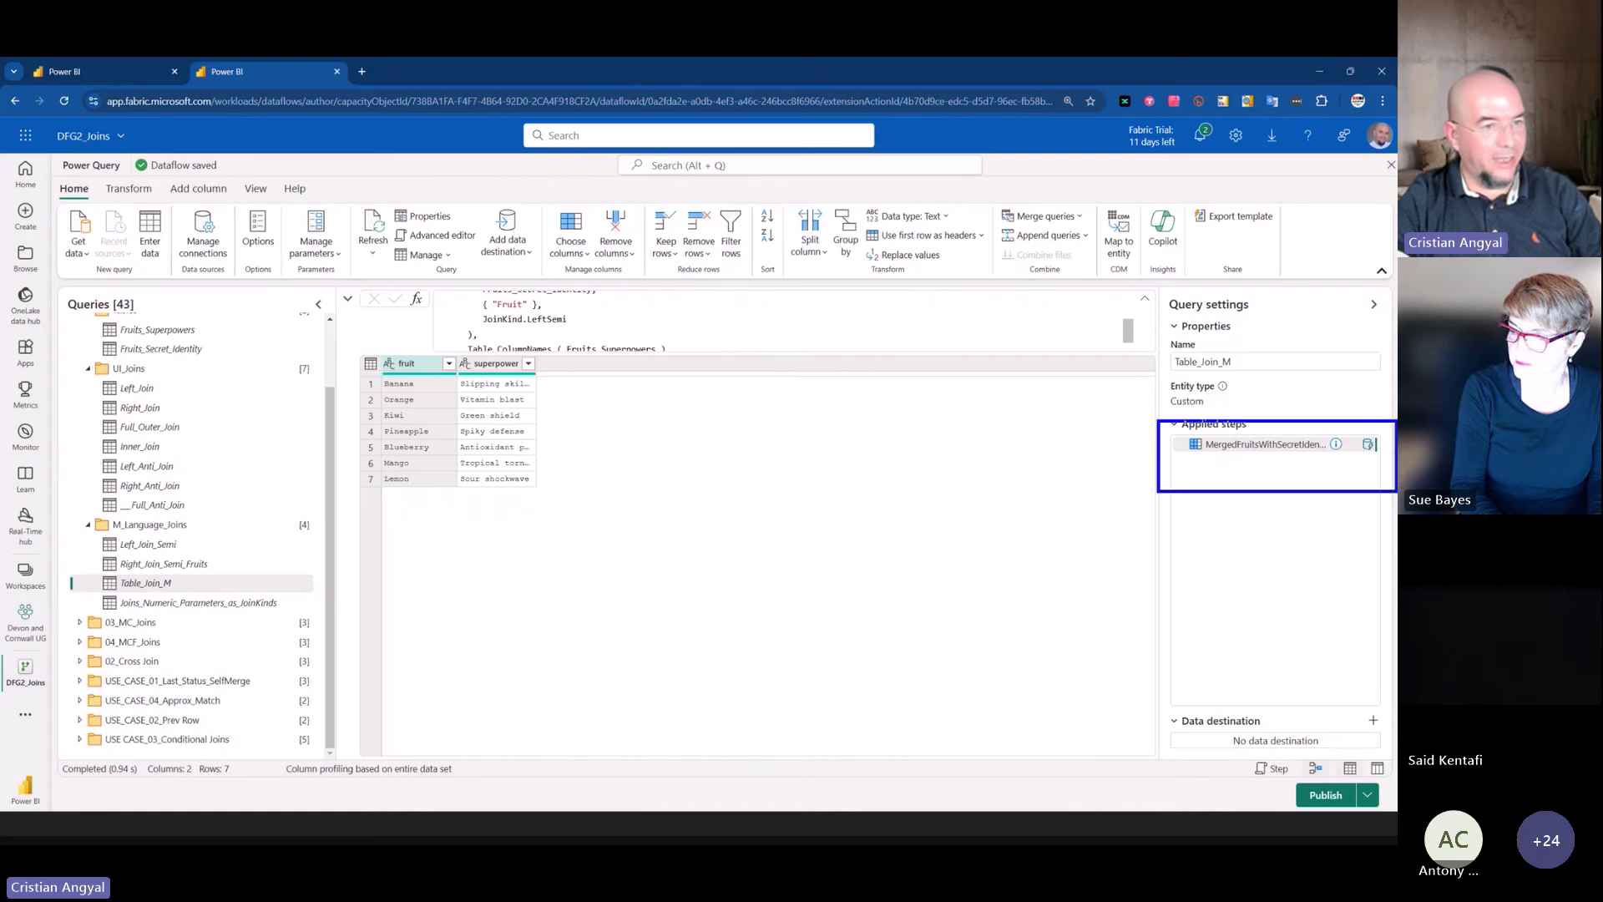
pyautogui.press('Escape')
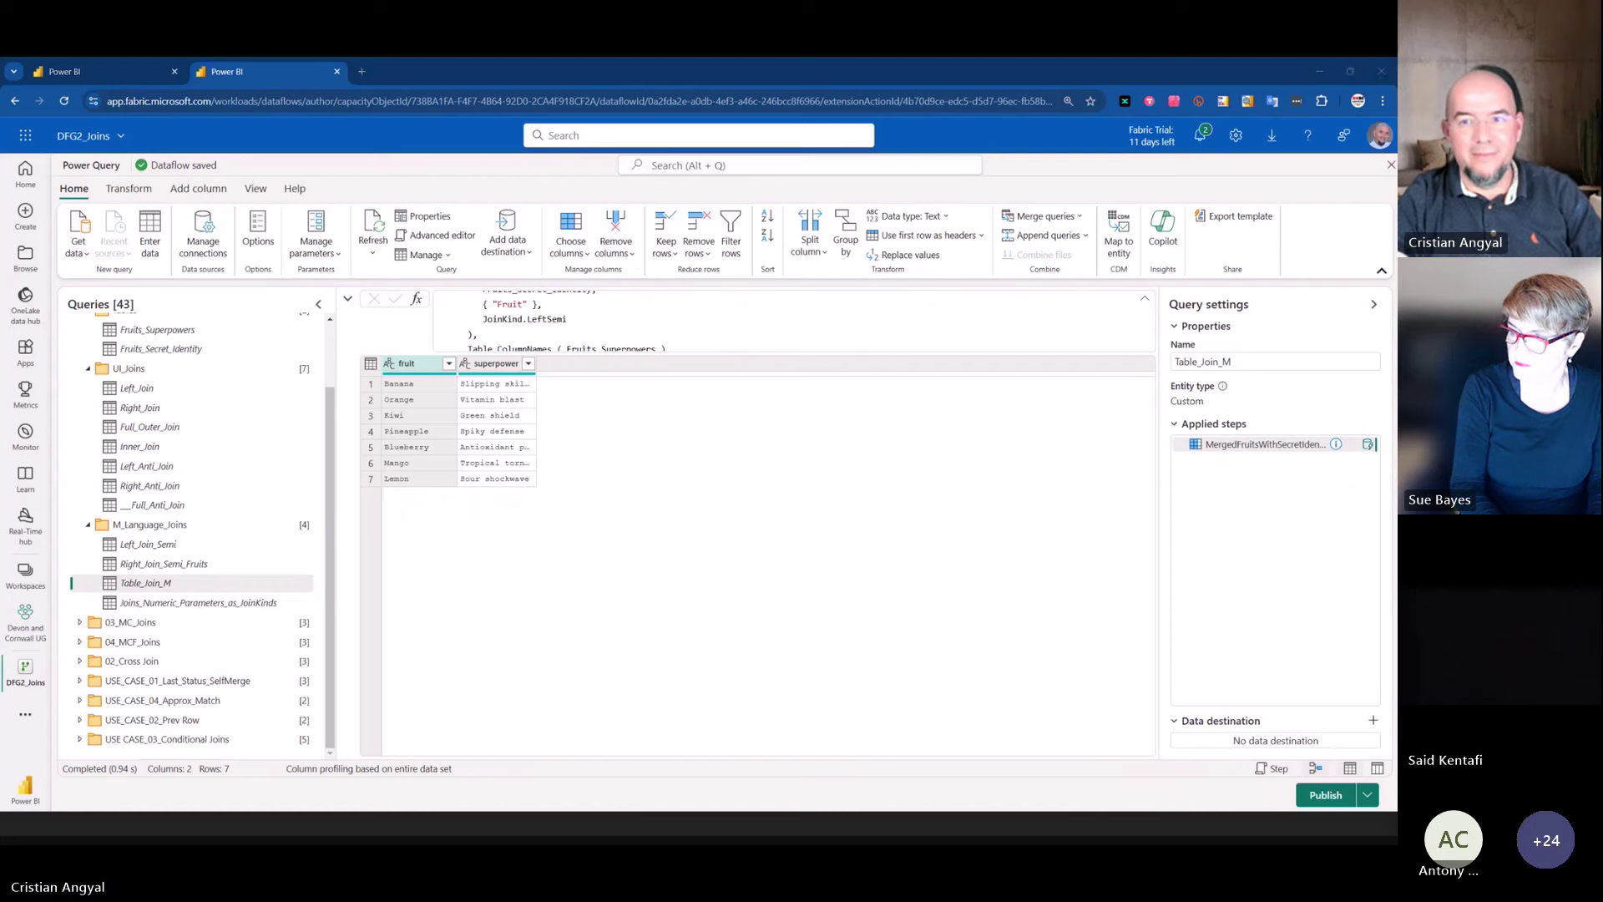
# - Review the full M code of Table_Join_M in the Advanced editor and close it without changes
pyautogui.rightClick(303, 586)
pyautogui.click(357, 557)
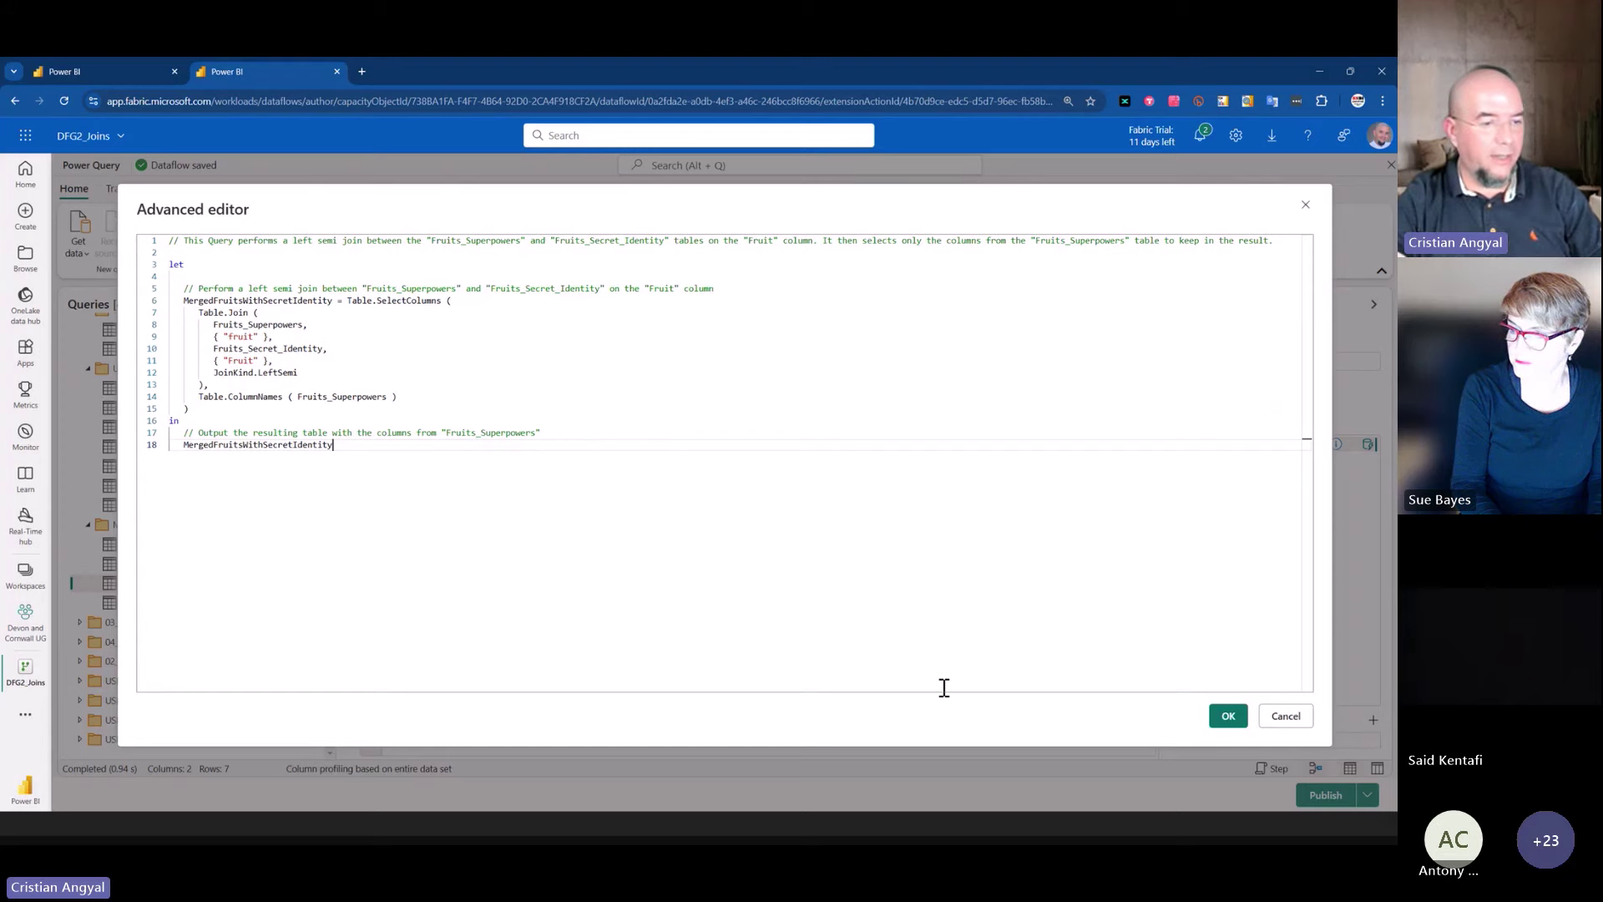
pyautogui.click(1285, 712)
# - View the data source query of Table_Join_M's merge step and mark its "where exists" clause
pyautogui.rightClick(1259, 447)
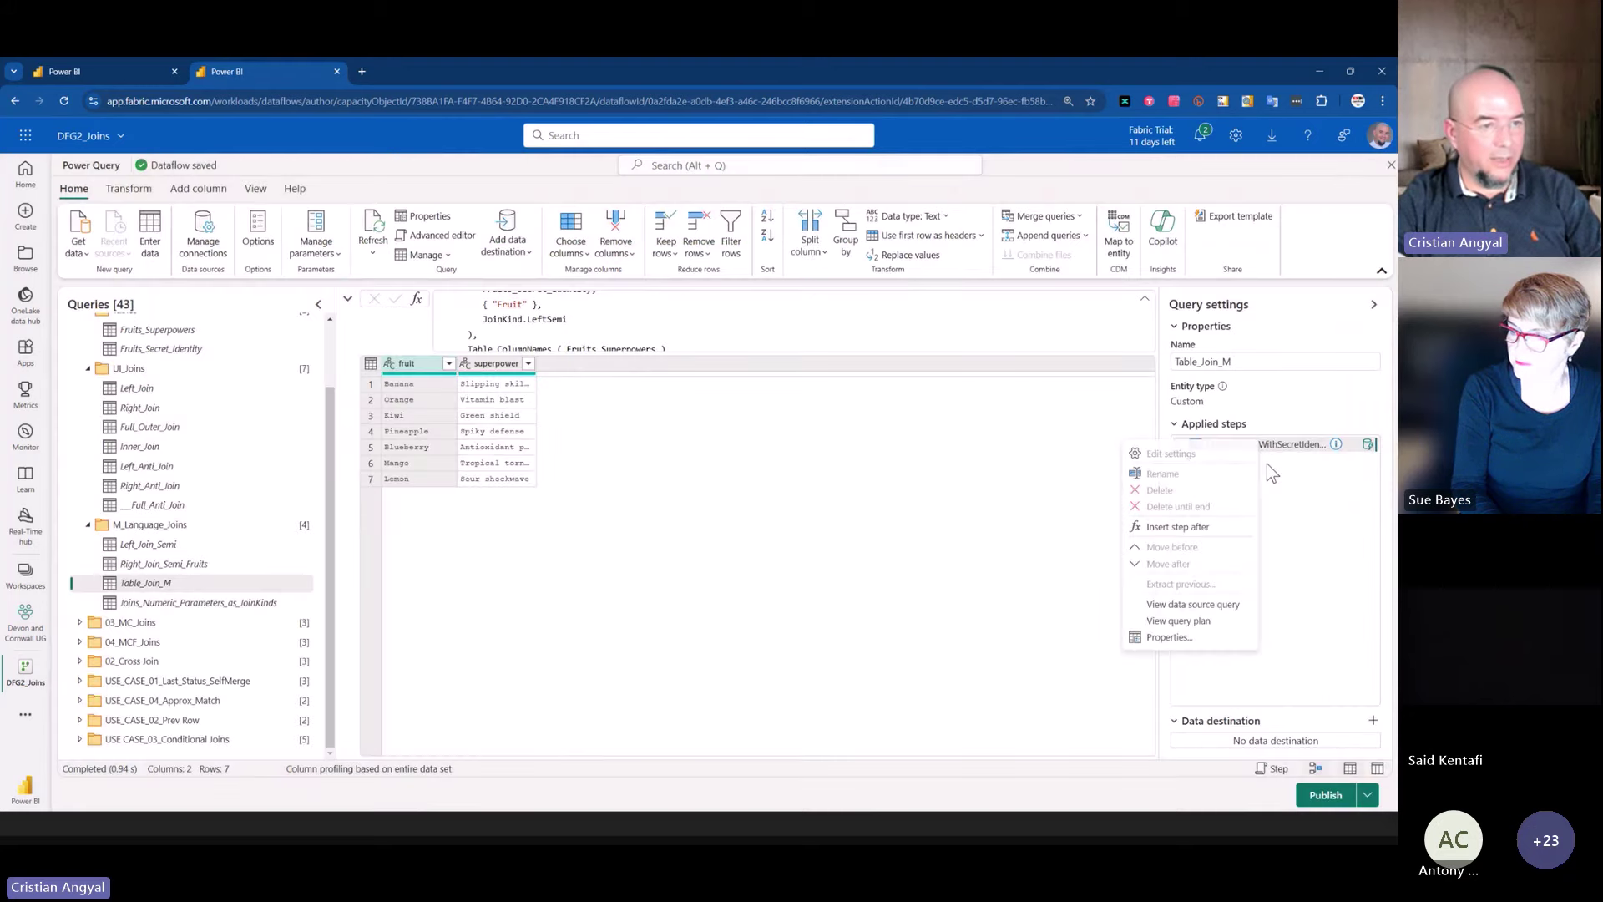
pyautogui.click(1196, 608)
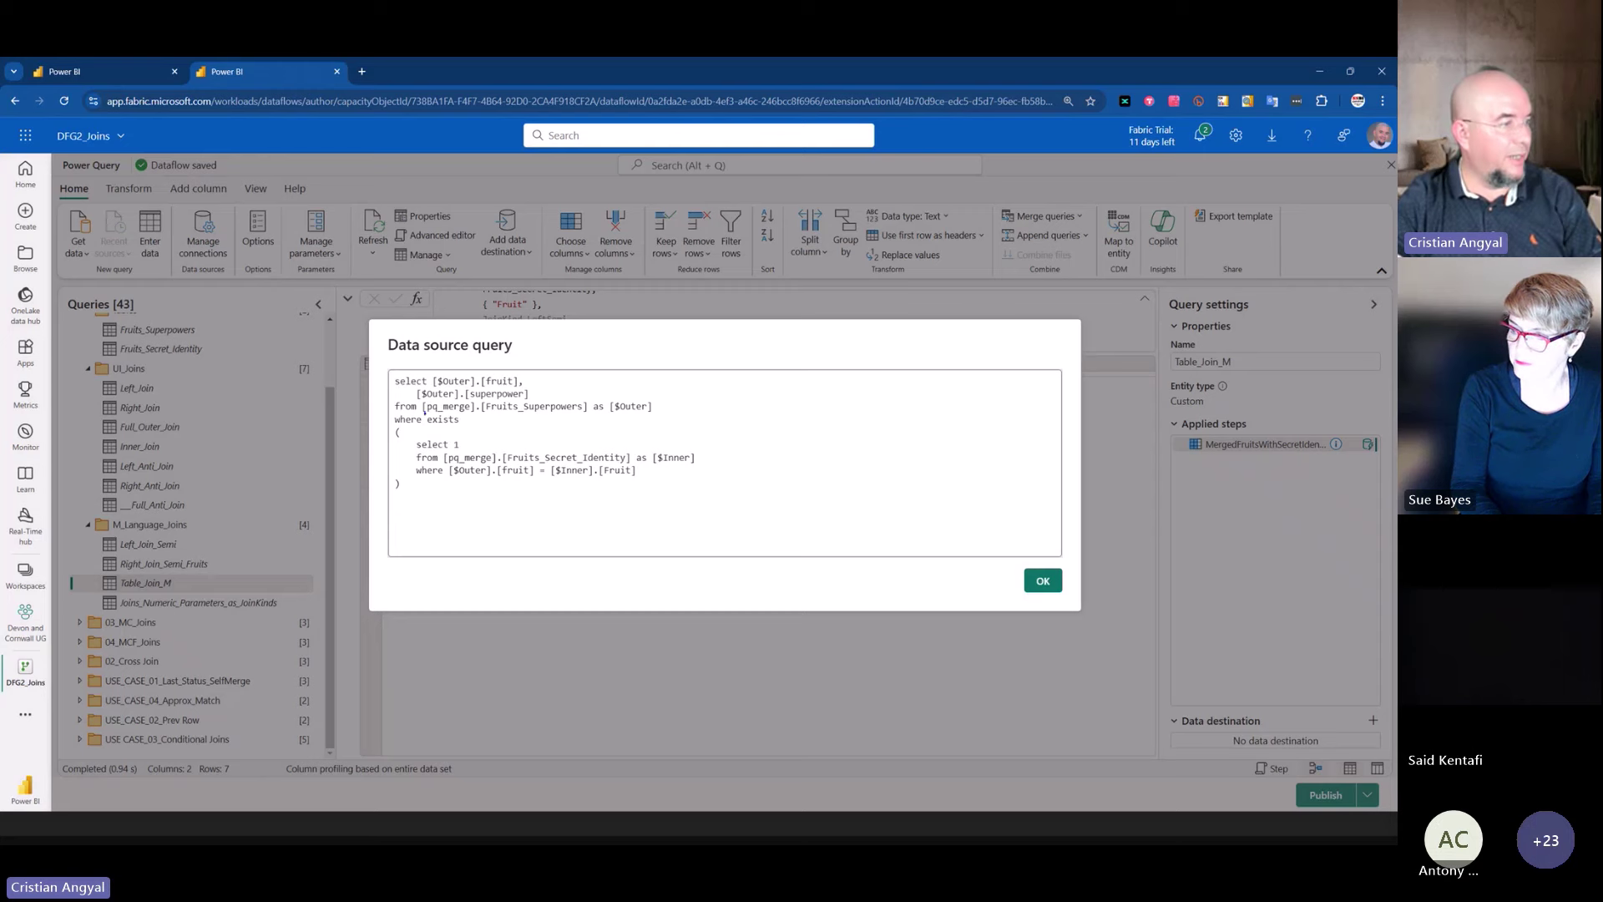
pyautogui.moveTo(382, 409); pyautogui.dragTo(514, 446)
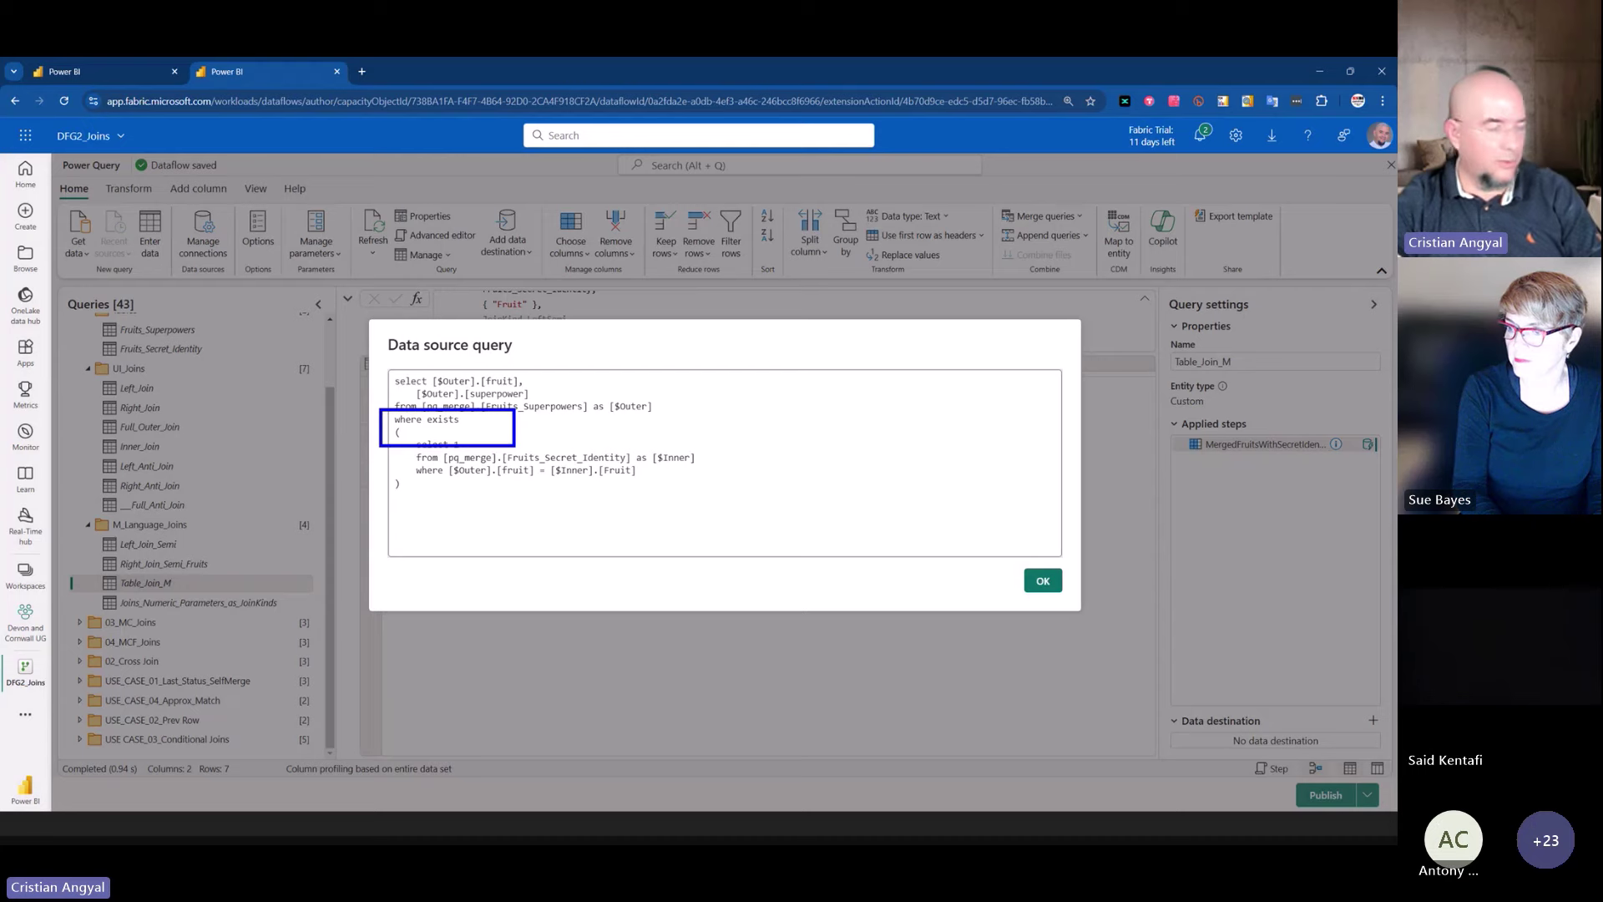
pyautogui.click(1043, 581)
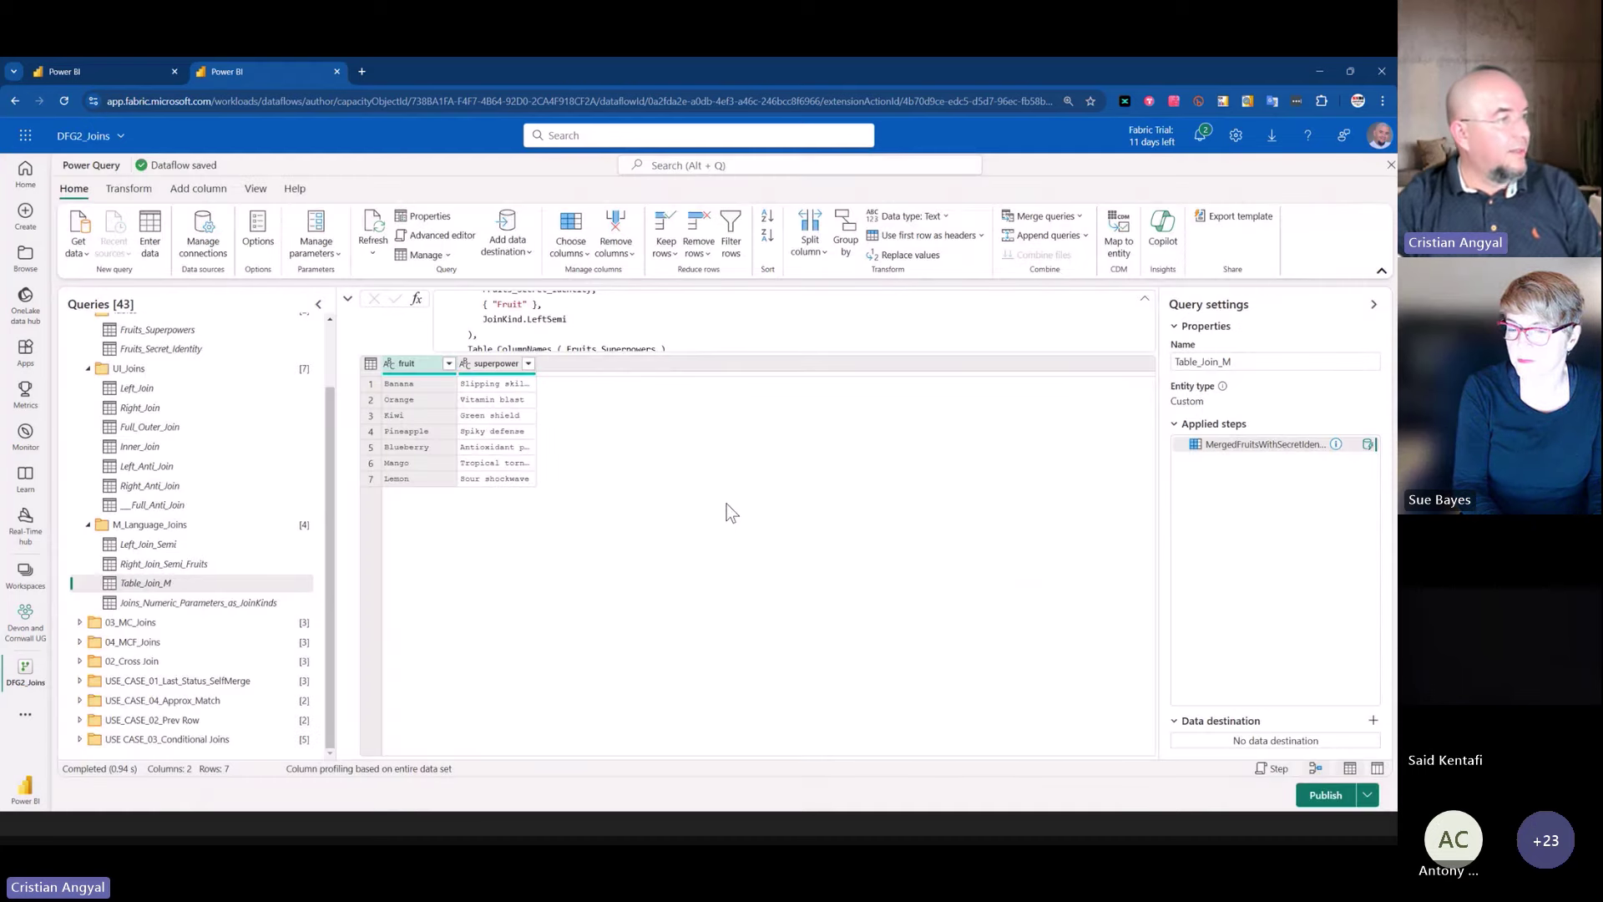
# - Reduce the formula of Left_Join's MergedFruitsWithSecretIdentity step to just Table.NestedJoin to show the function's documentation
pyautogui.scroll(2, 630, 334)
pyautogui.click(207, 561)
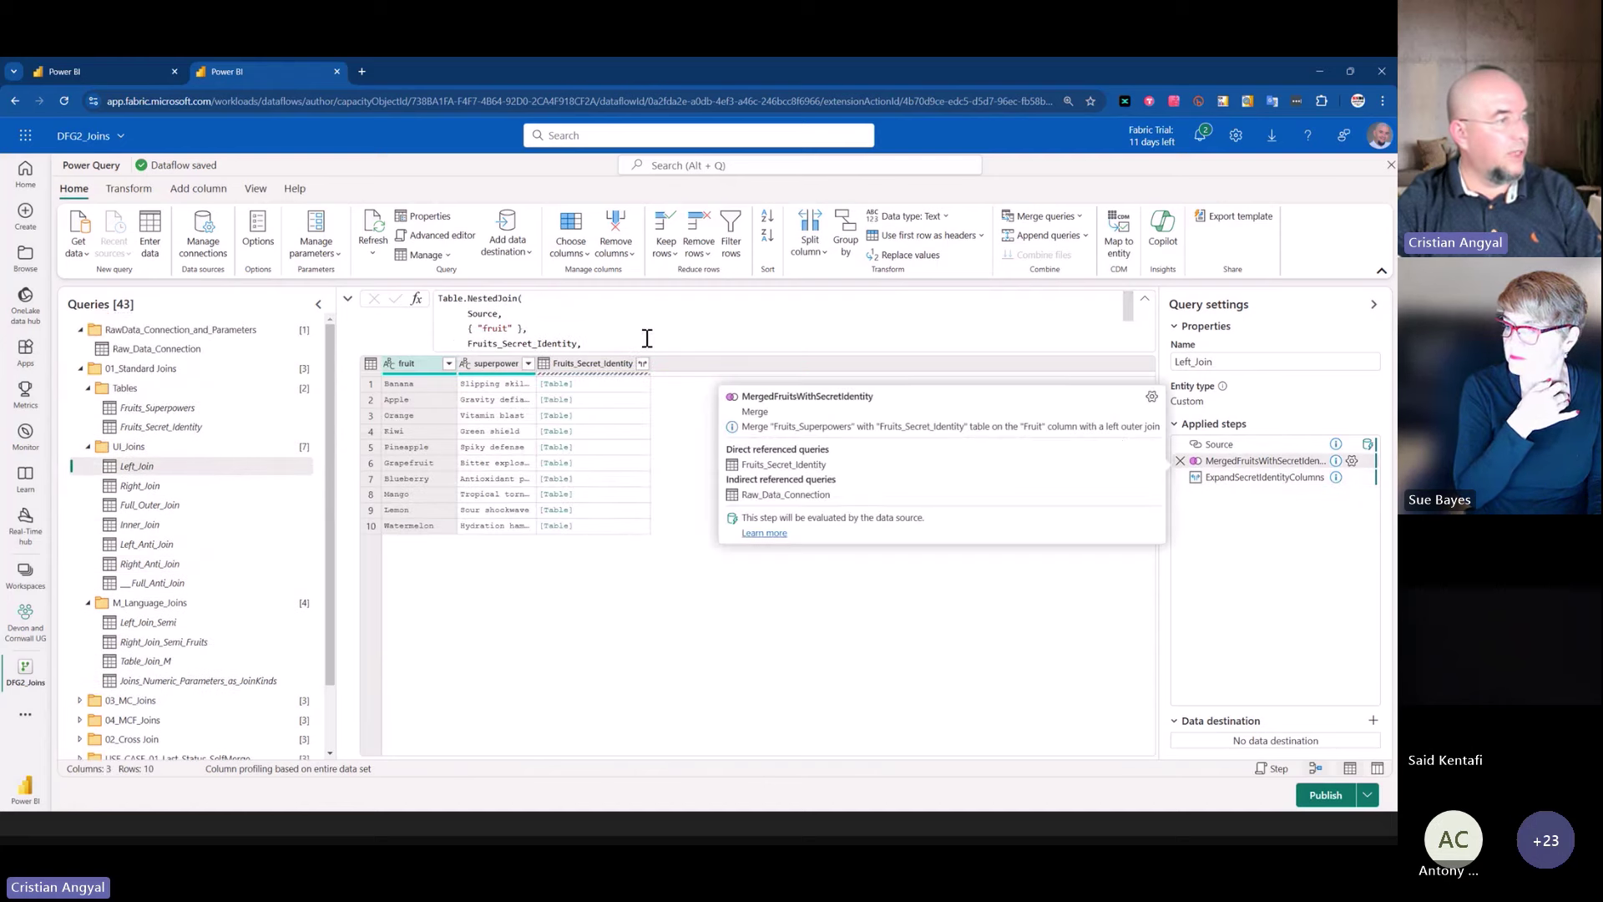
pyautogui.moveTo(512, 292); pyautogui.dragTo(620, 396)
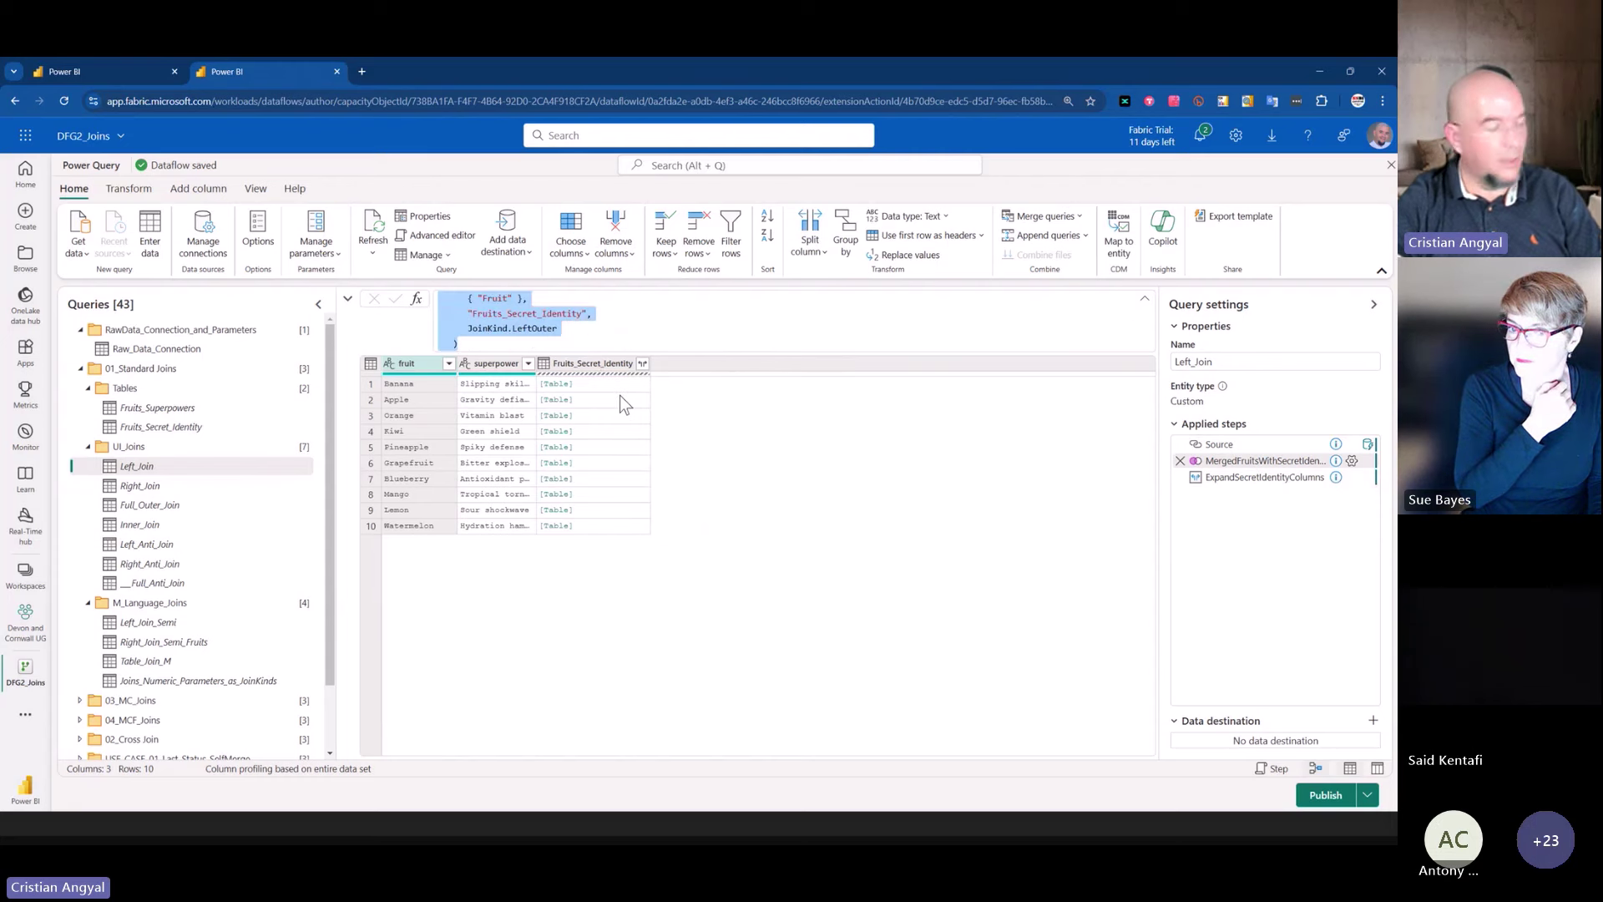
pyautogui.press('BackSpace')
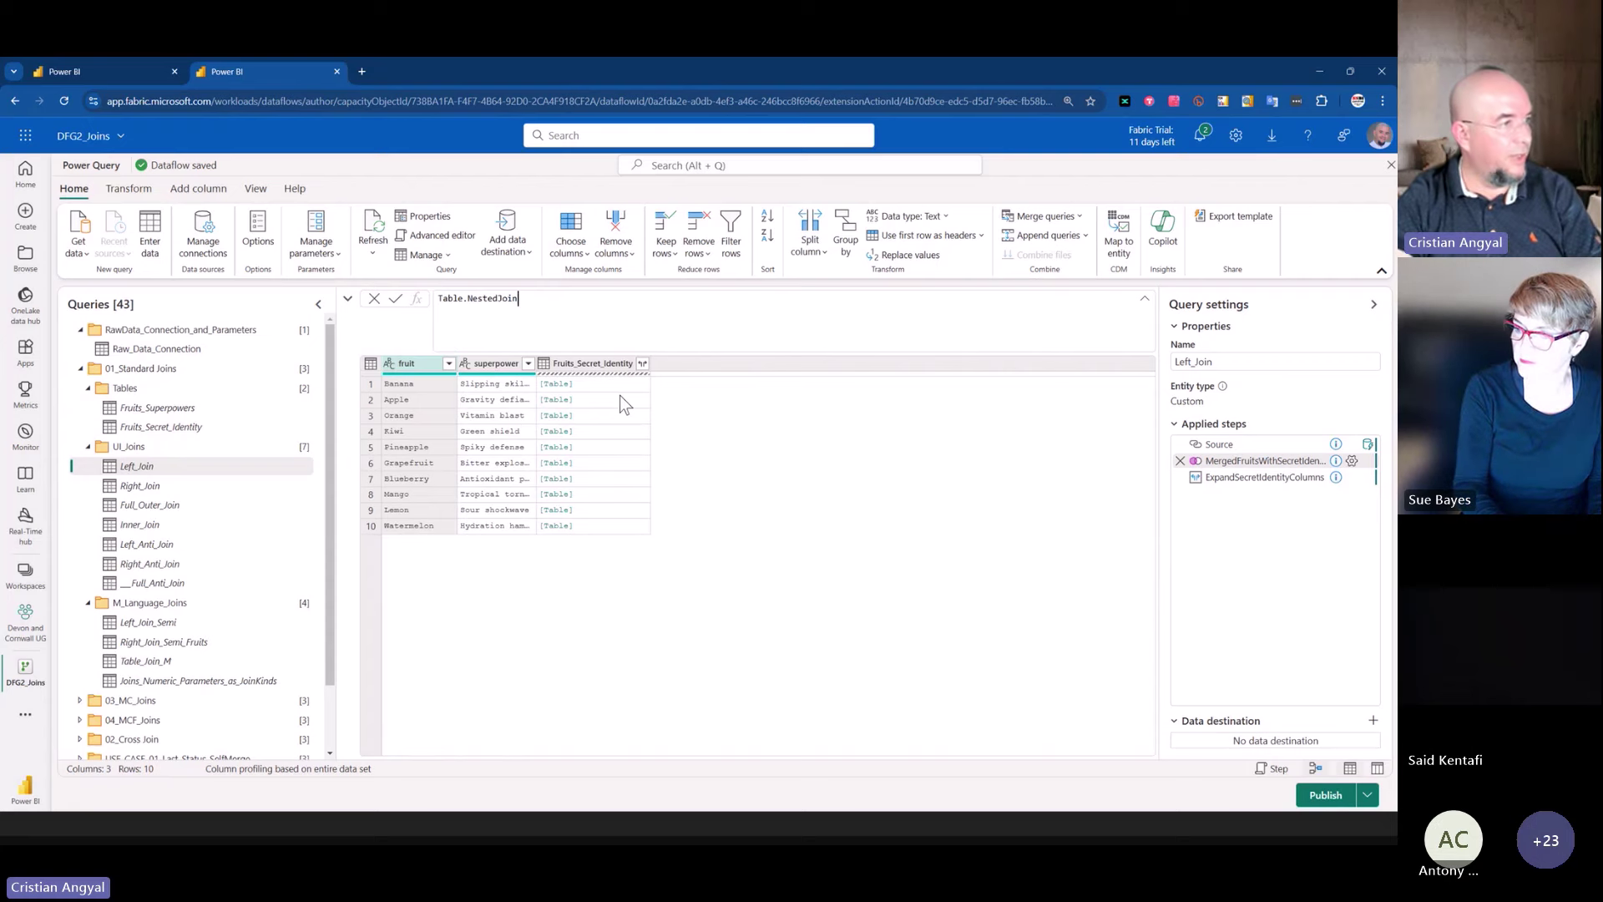
pyautogui.press('Return')
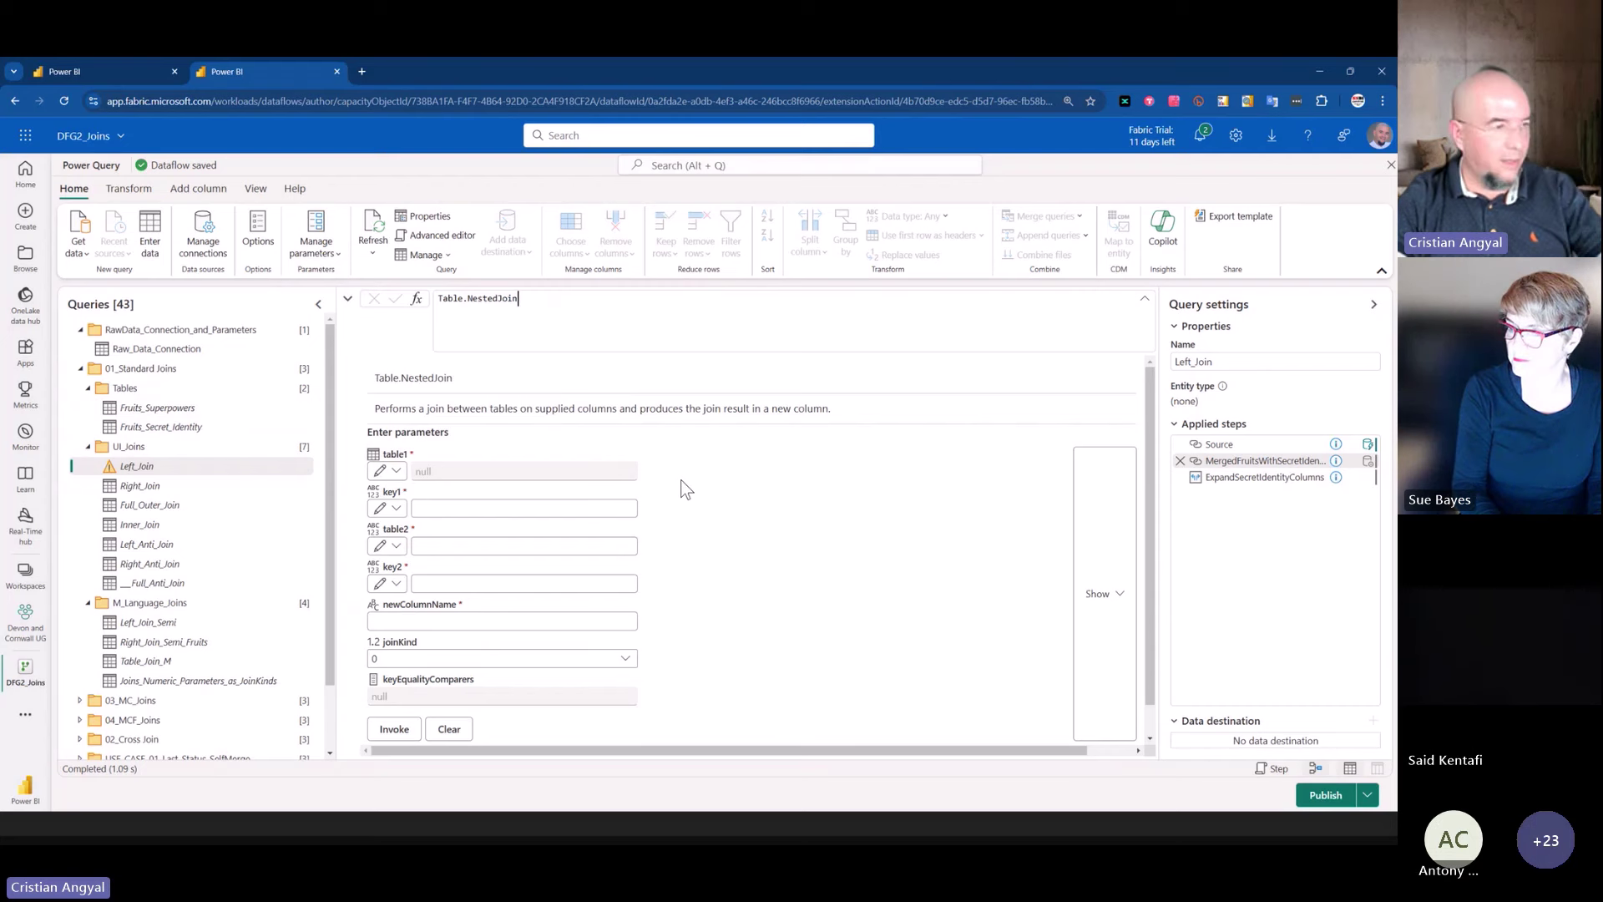
pyautogui.scroll(-1, 658, 495)
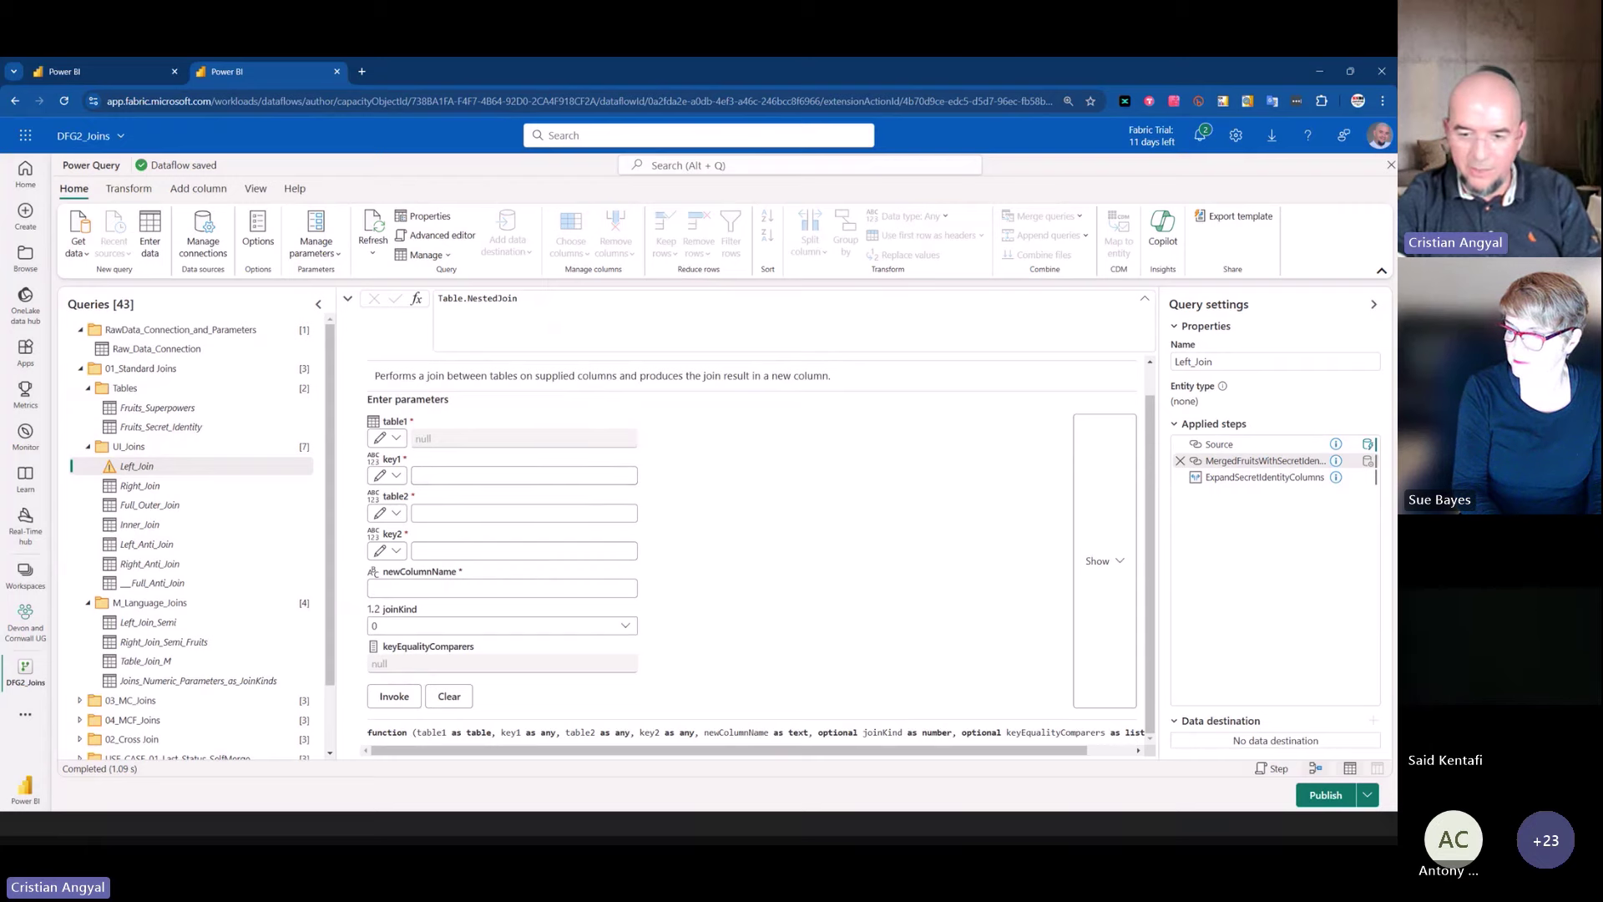
# - Switch to Power BI Desktop, open its Power Query Editor, view Fruits_Superpowers, and select the merge step of Left_Join
pyautogui.hotkey('alt', 'Tab')
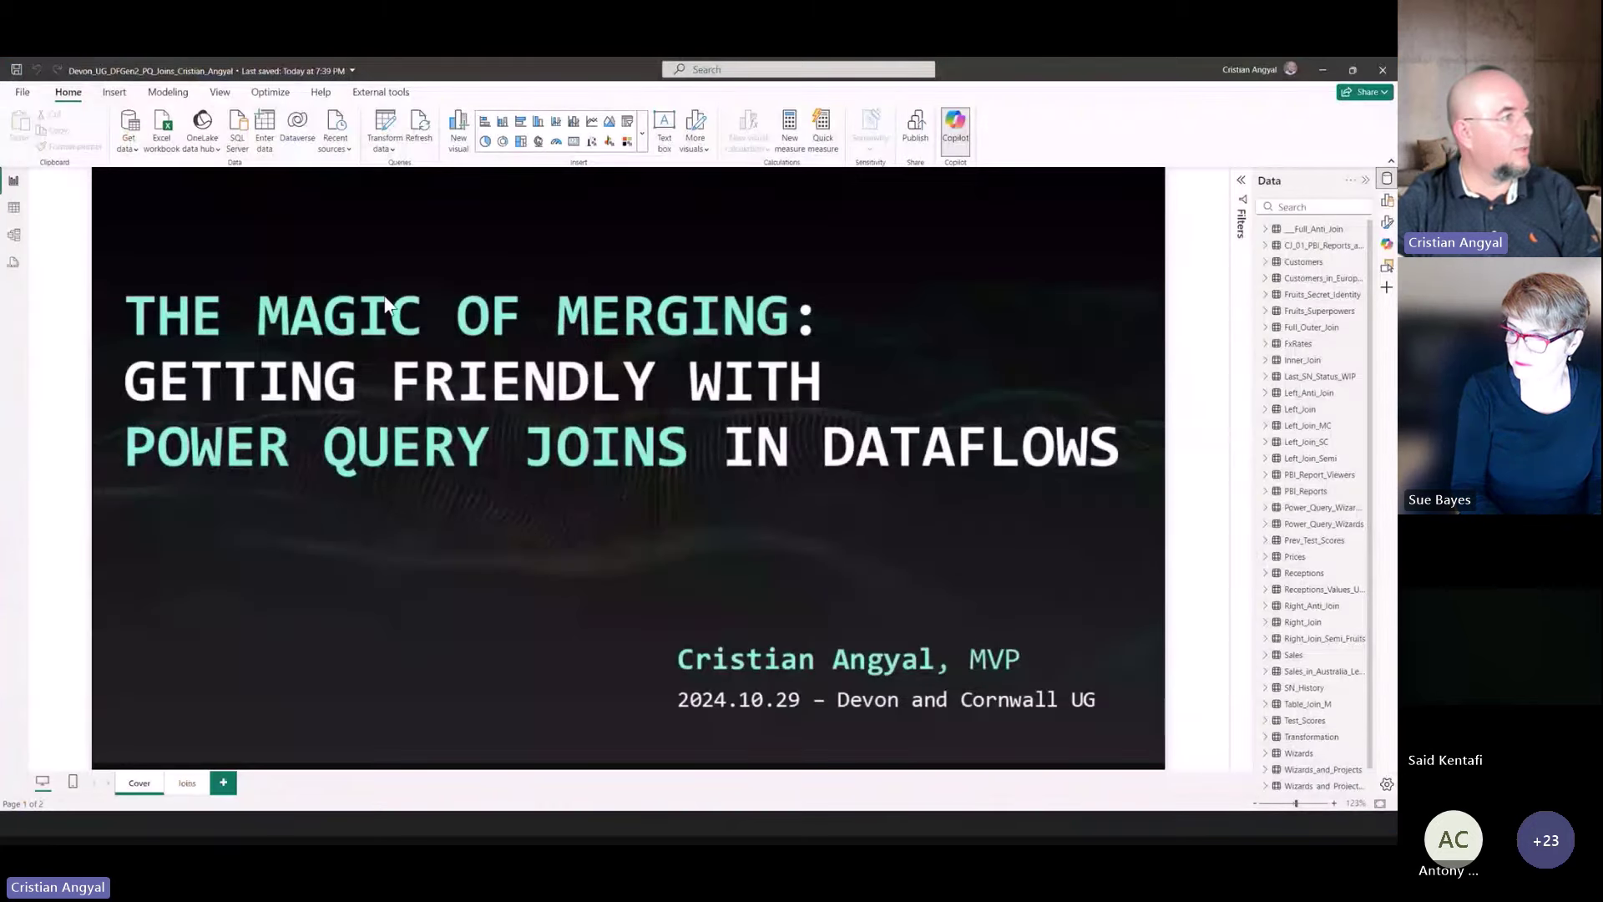
pyautogui.click(379, 130)
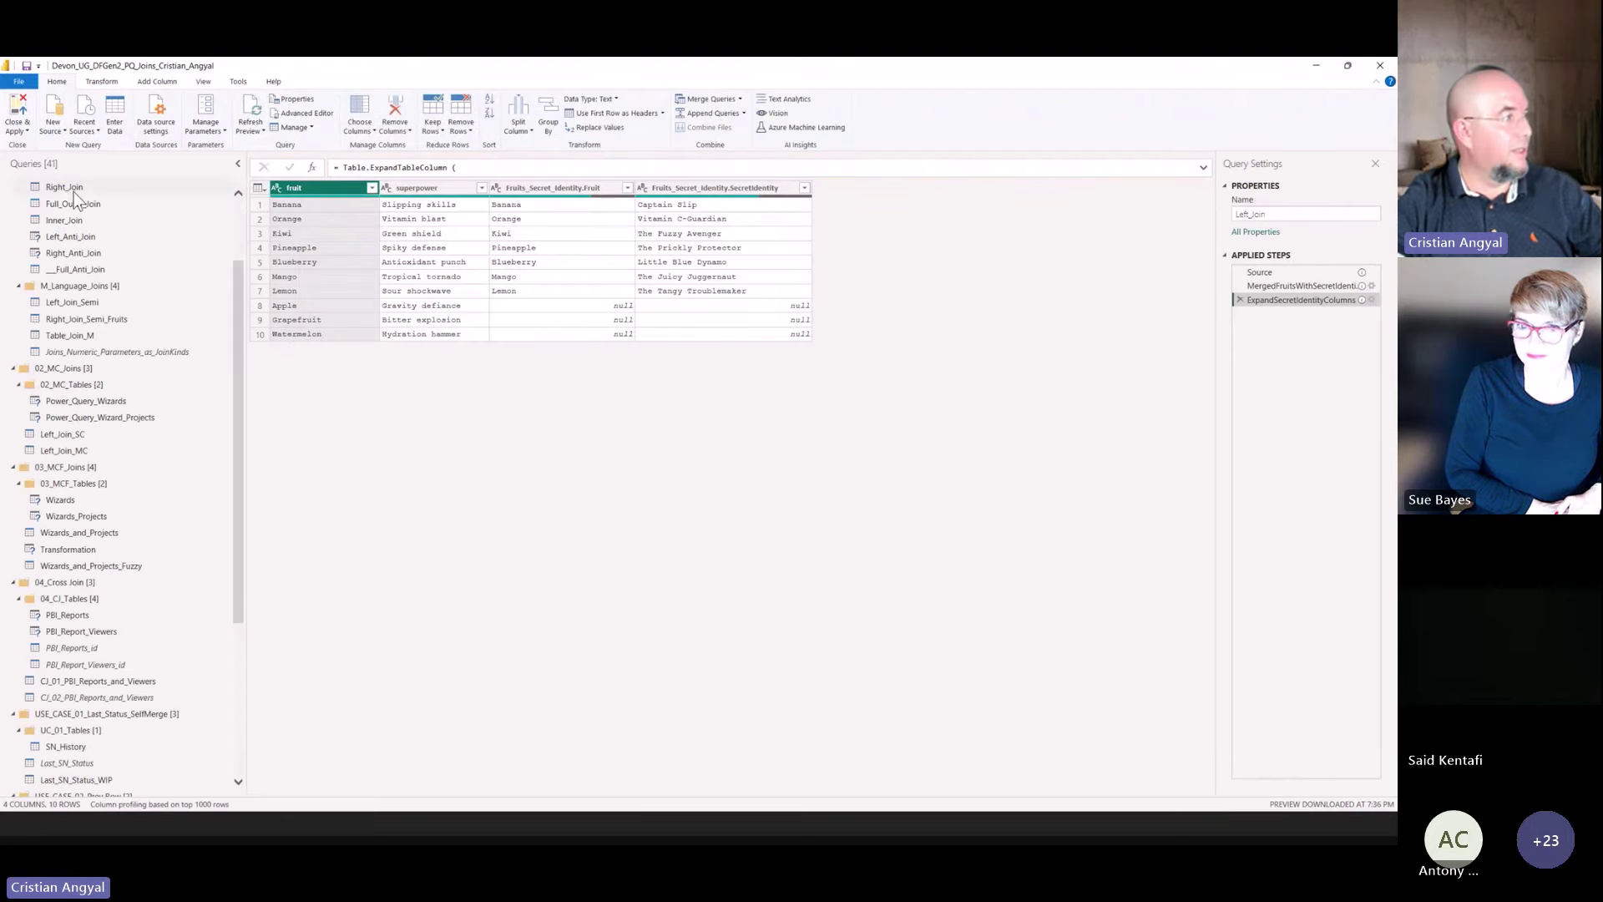
pyautogui.scroll(2, 75, 200)
pyautogui.click(76, 222)
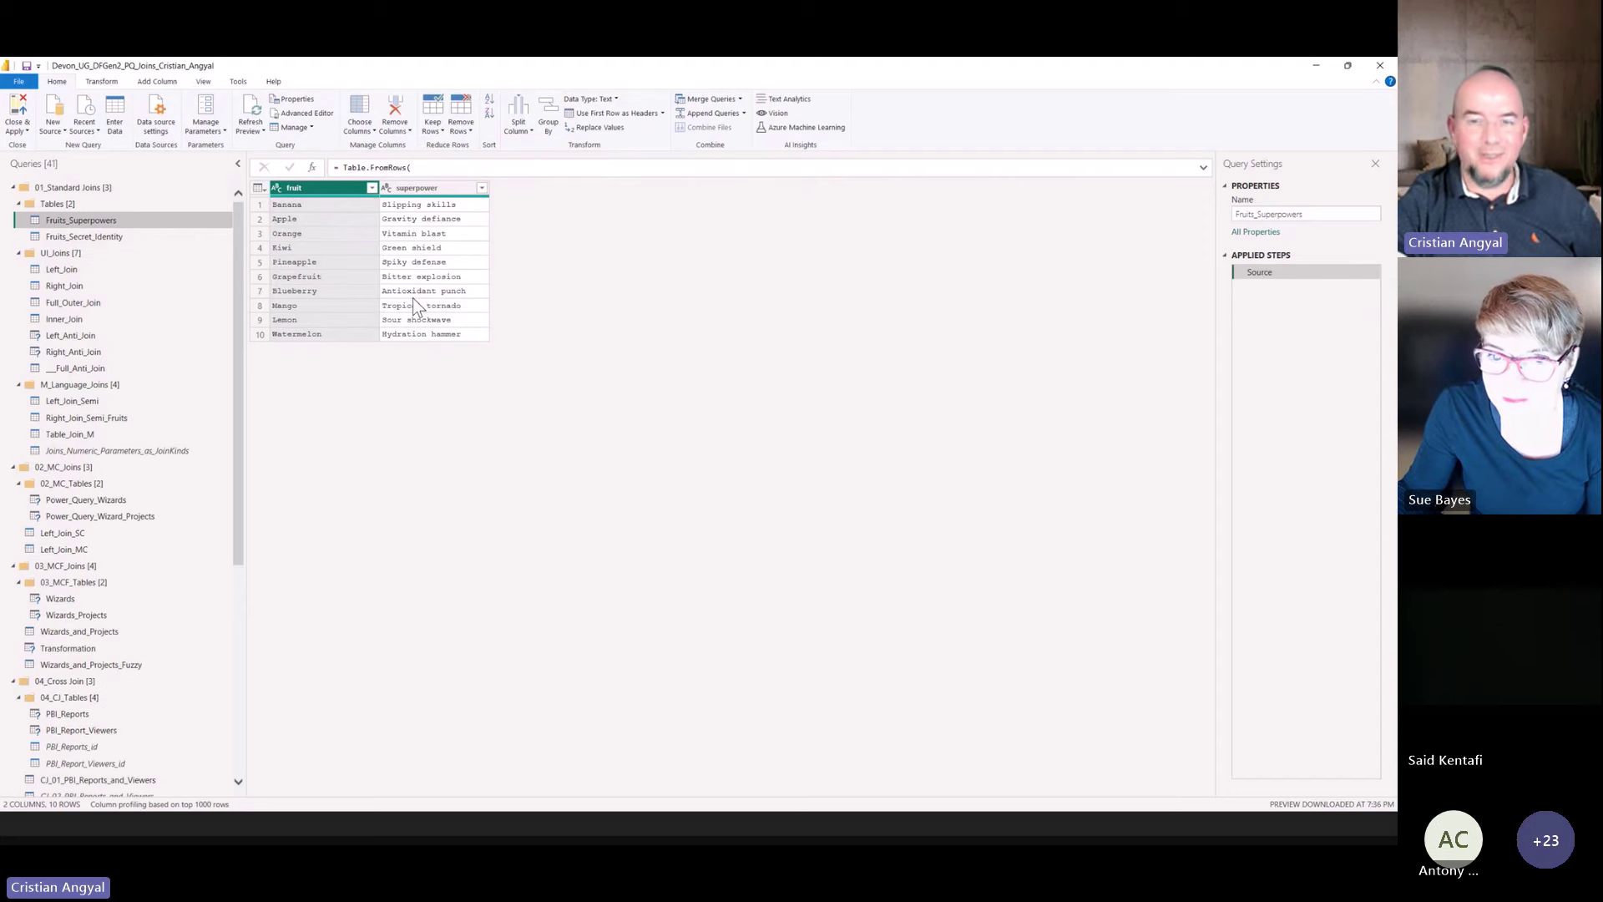
pyautogui.click(80, 272)
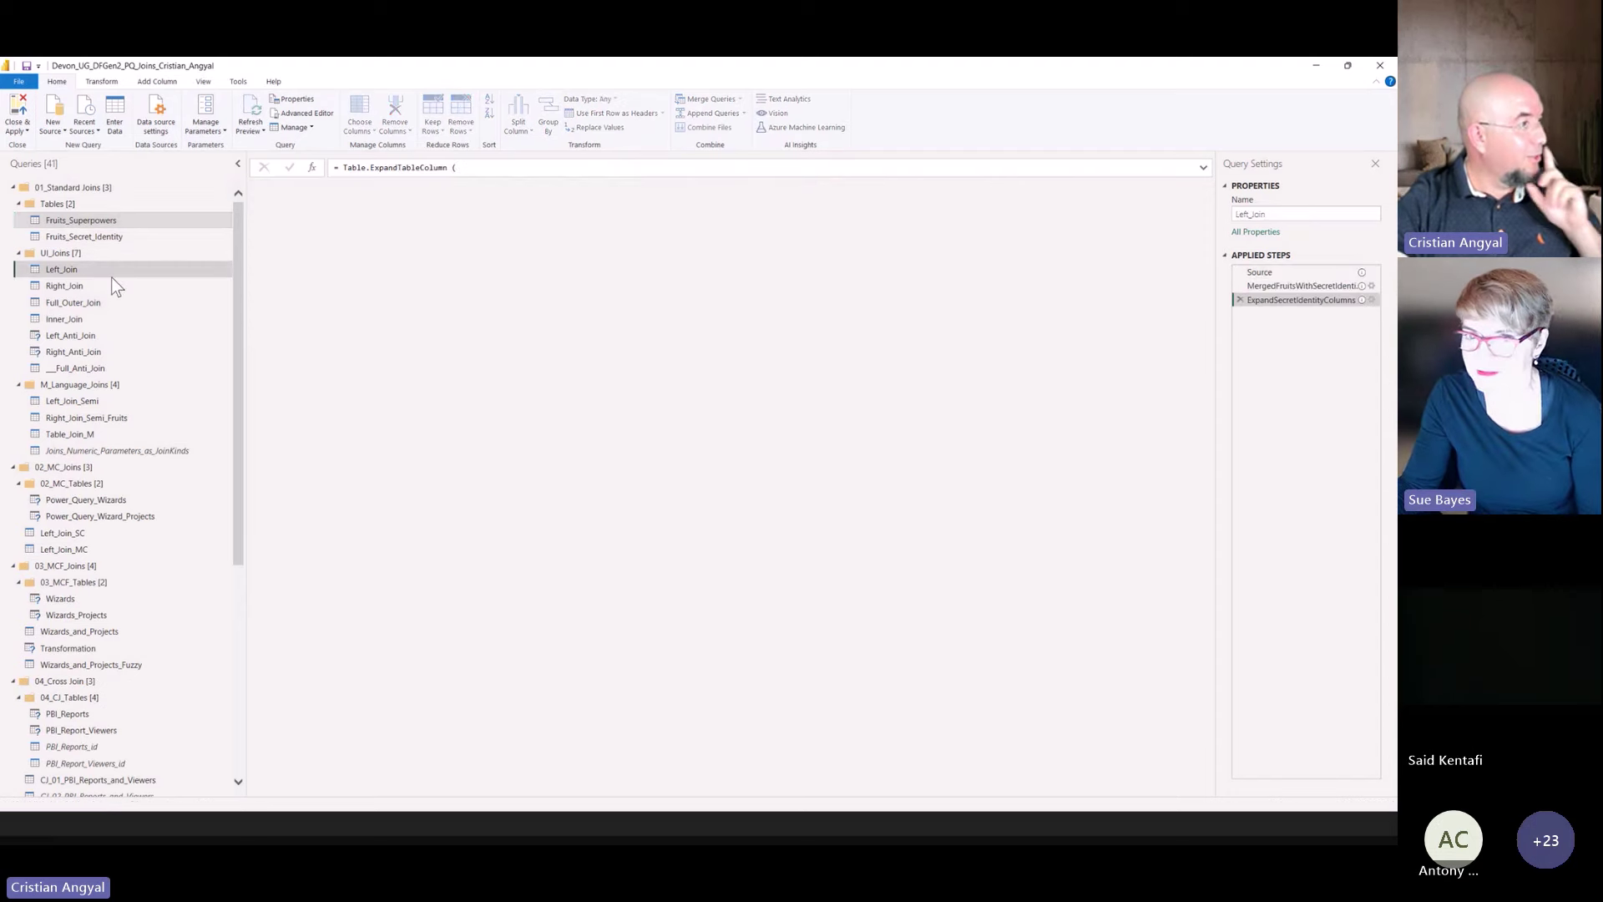
pyautogui.click(1286, 285)
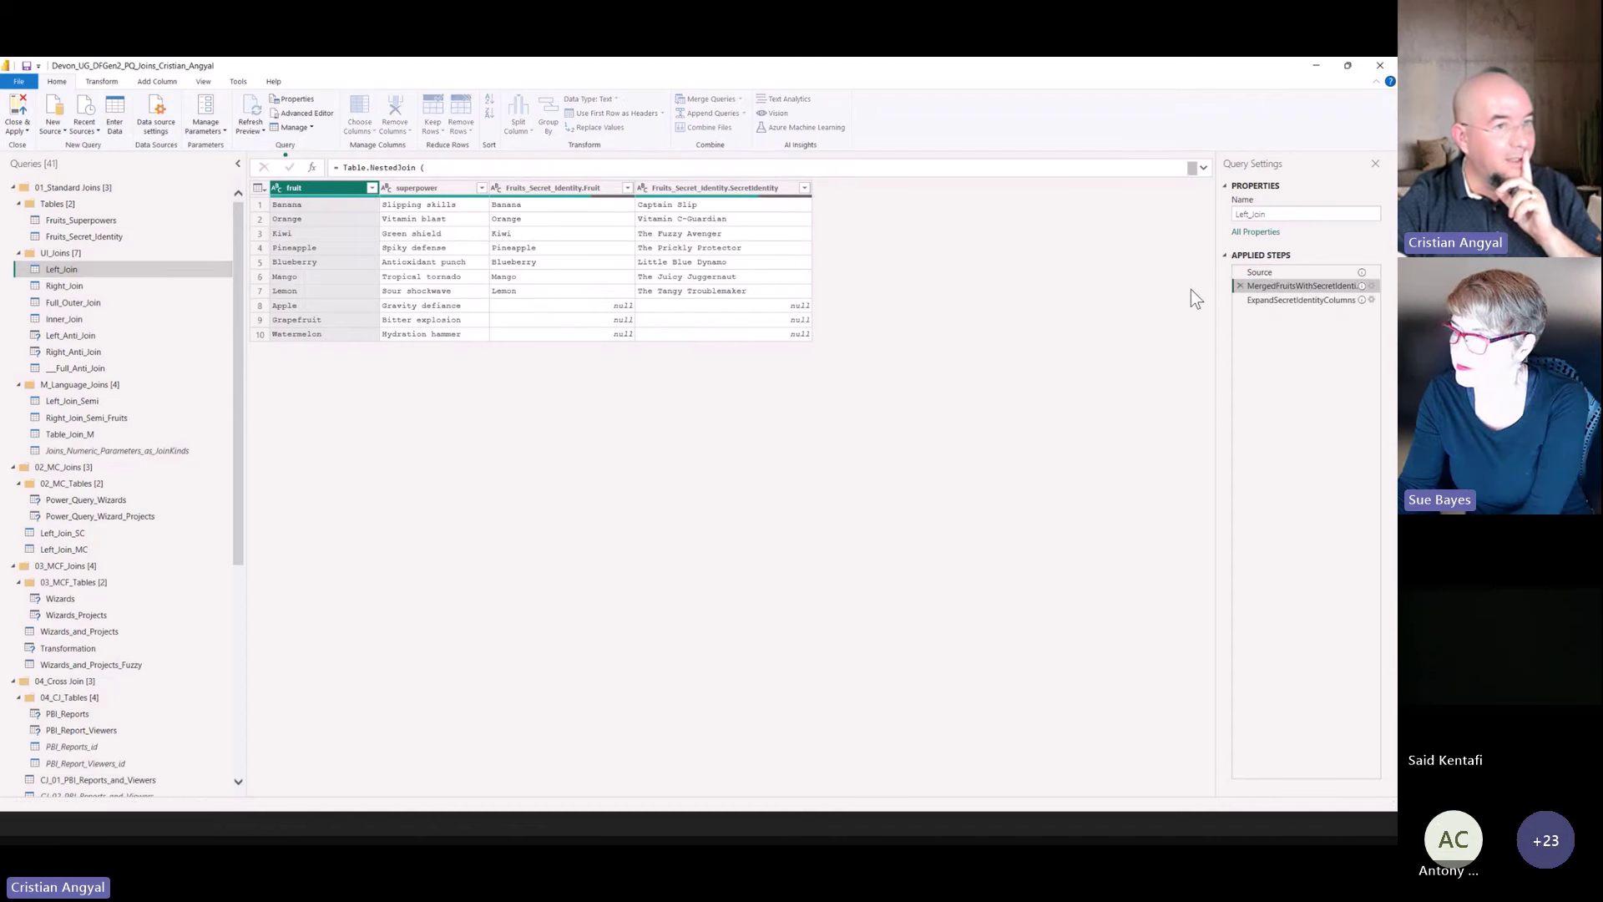
# - Reduce the merge step's formula to Table.NestedJoin and inspect the function's documentation and parameters at a smaller zoom
pyautogui.click(427, 167)
pyautogui.hotkey('ctrl', 'a')
pyautogui.press('Return')
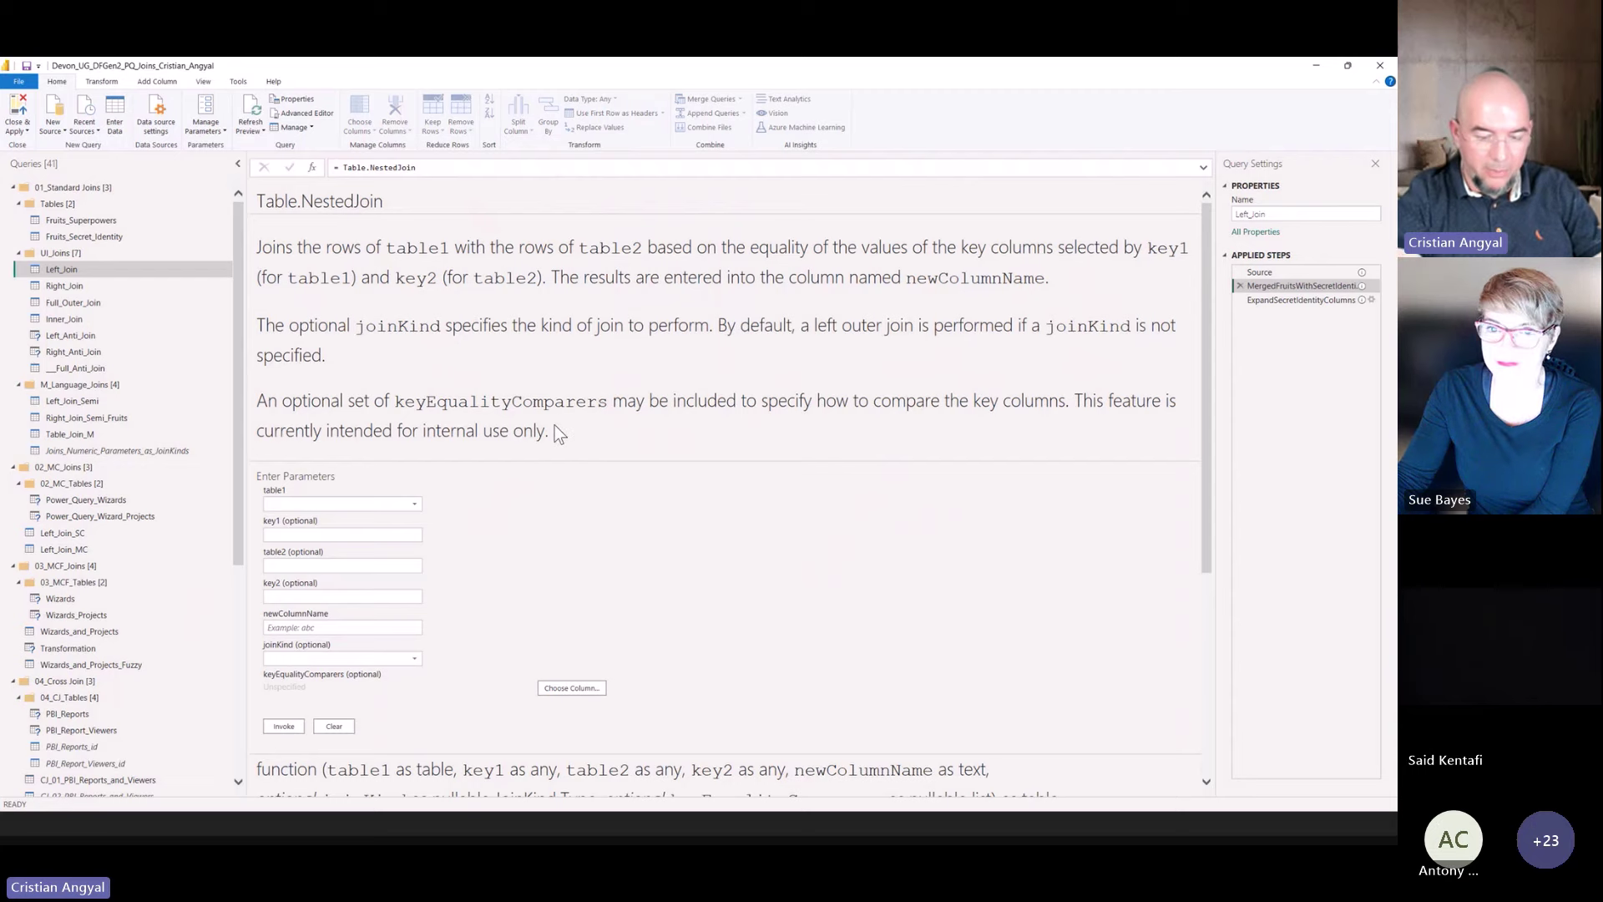
pyautogui.hotkey('ctrl', '-')
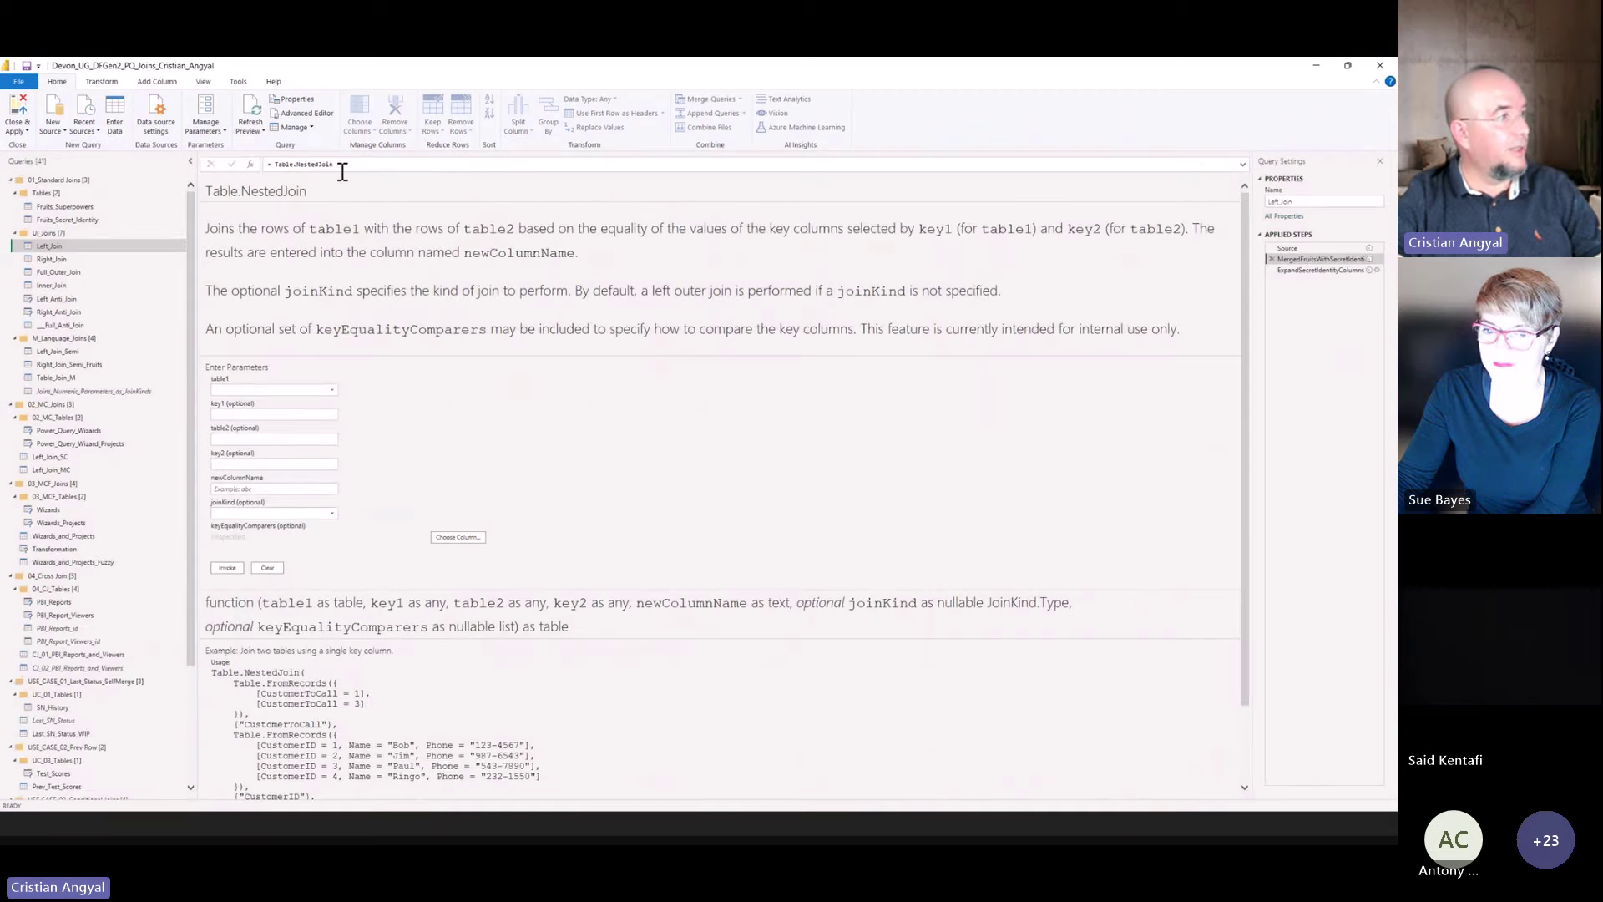
pyautogui.click(233, 387)
pyautogui.click(237, 385)
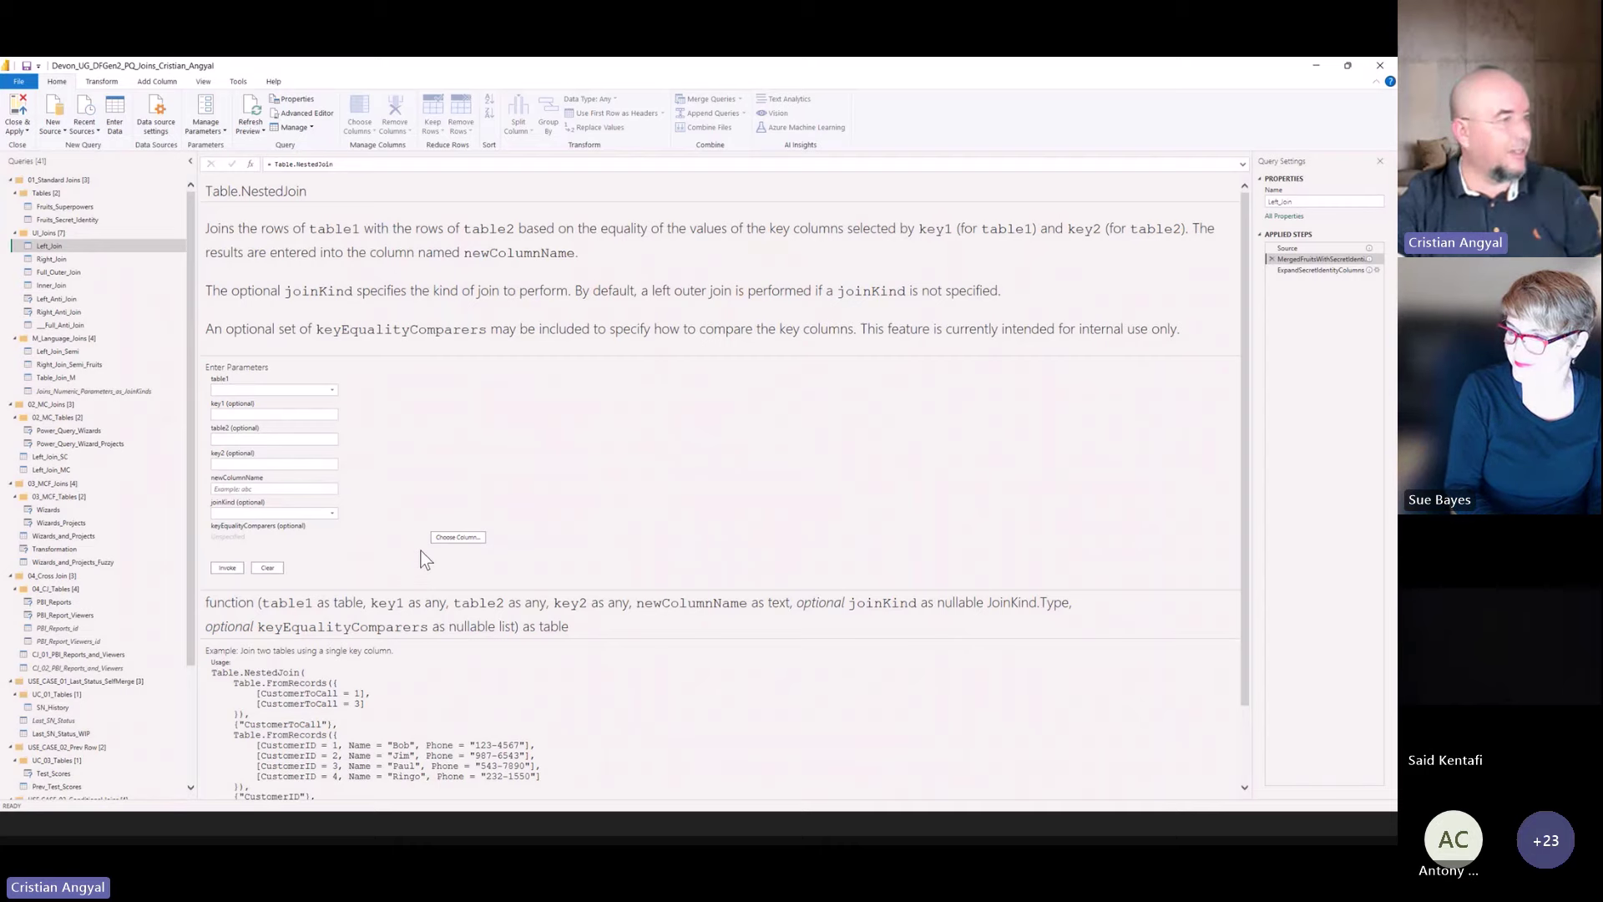
# - Switch back to the dataflow in the browser, mark the joinKind and keyEqualityComparers parameters, and list the joinKind options
pyautogui.hotkey('alt', 'Tab')
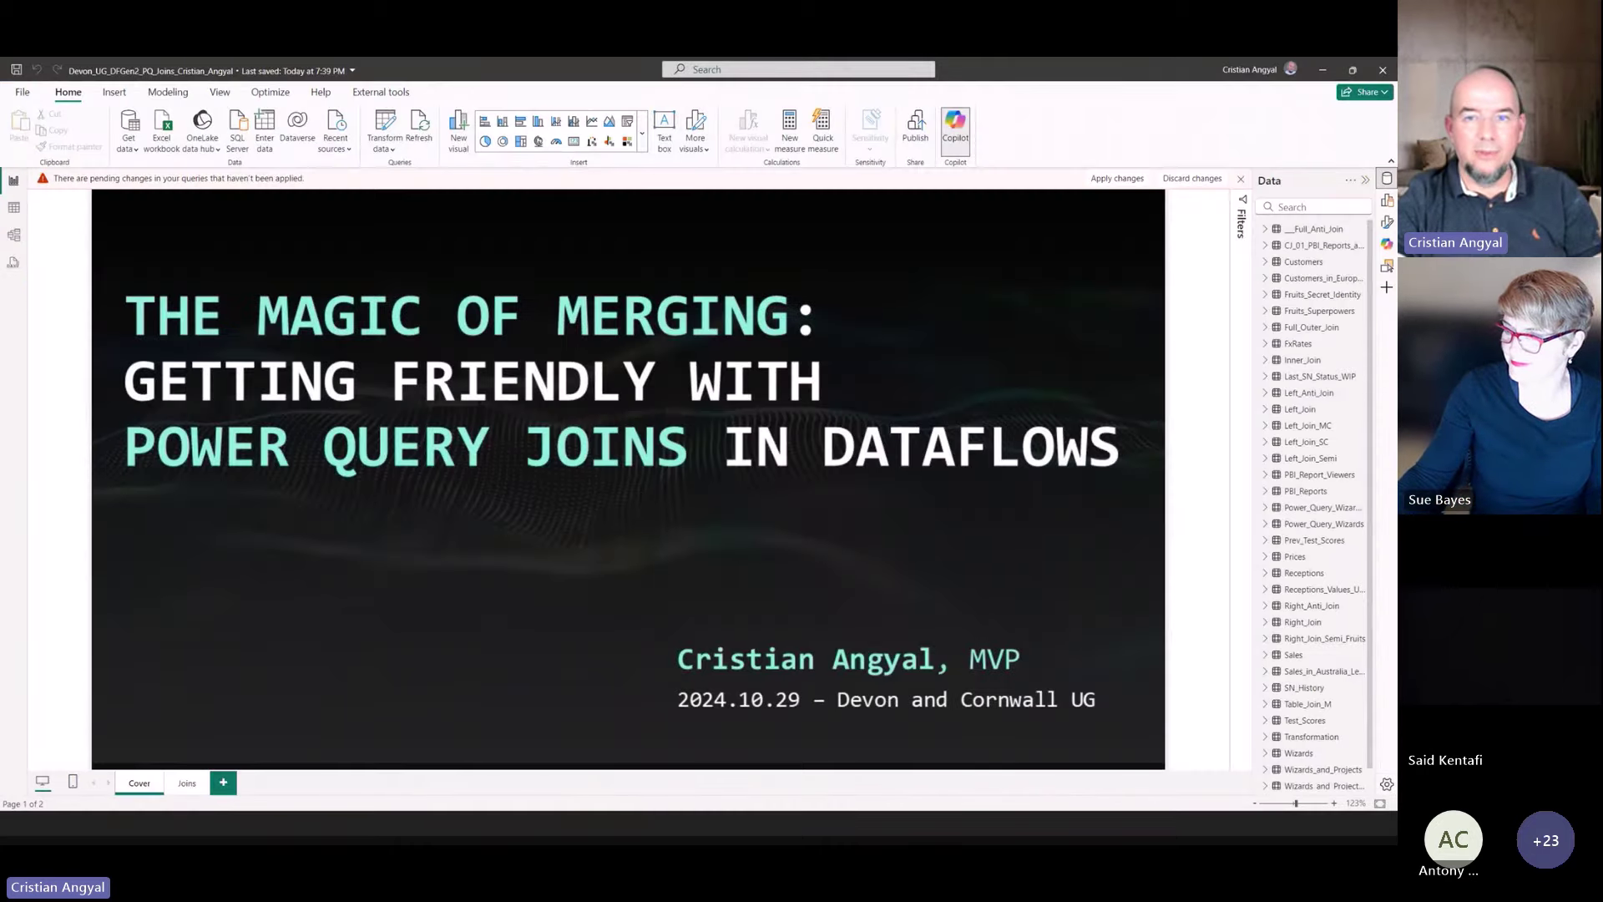
pyautogui.hotkey('alt', 'Tab')
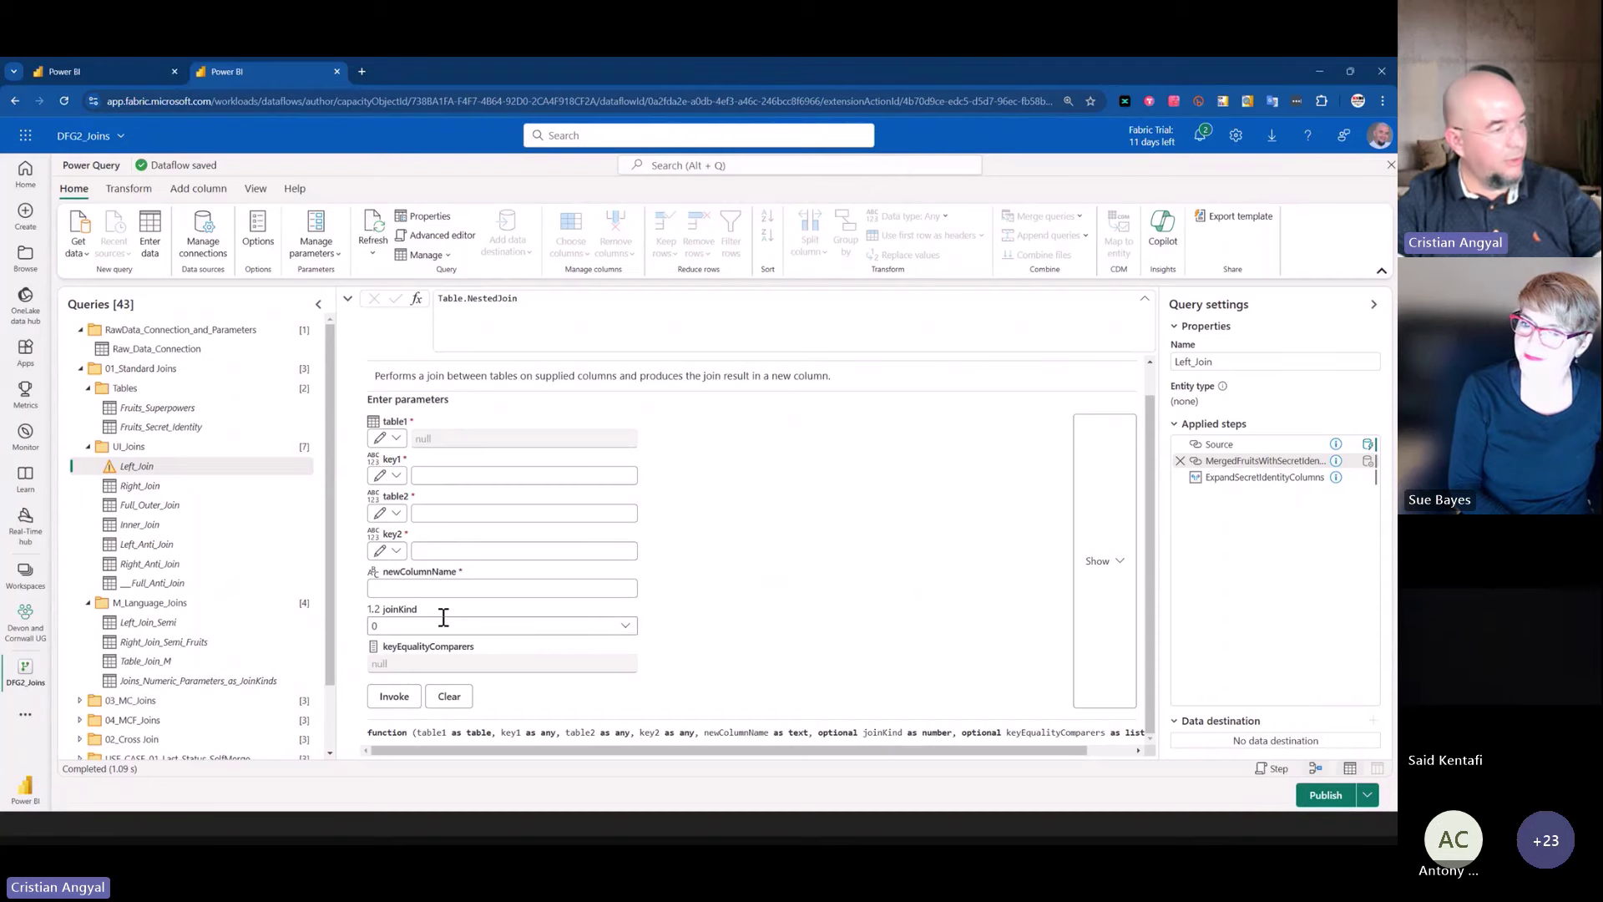
pyautogui.hotkey('ctrl', '2')
pyautogui.moveTo(340, 594); pyautogui.dragTo(712, 674)
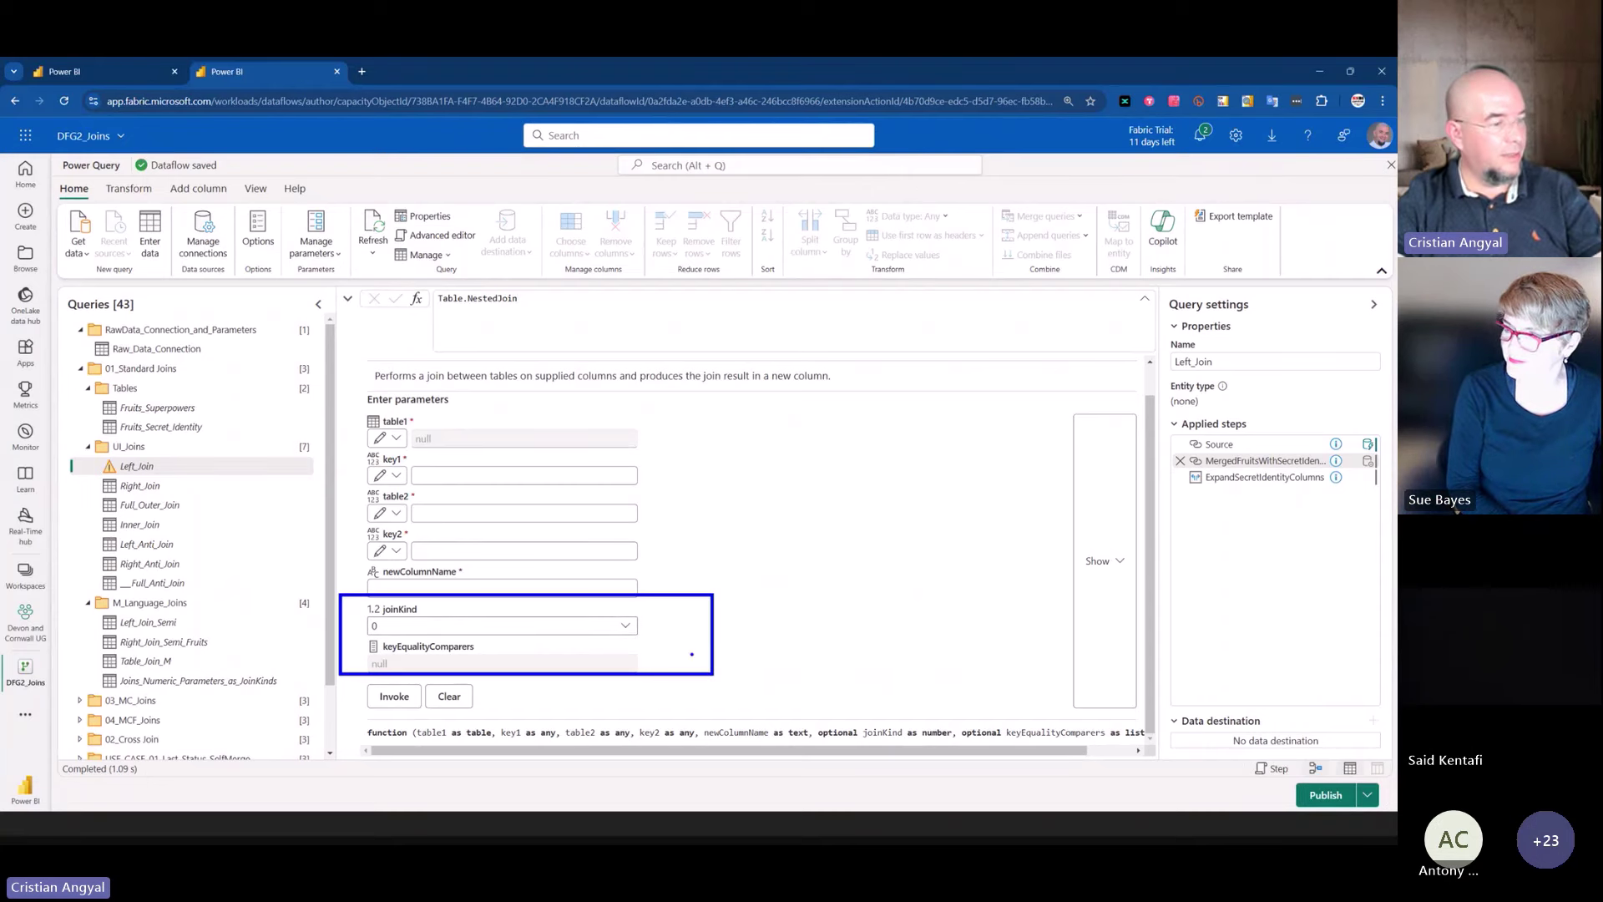
pyautogui.press('Escape')
pyautogui.click(626, 626)
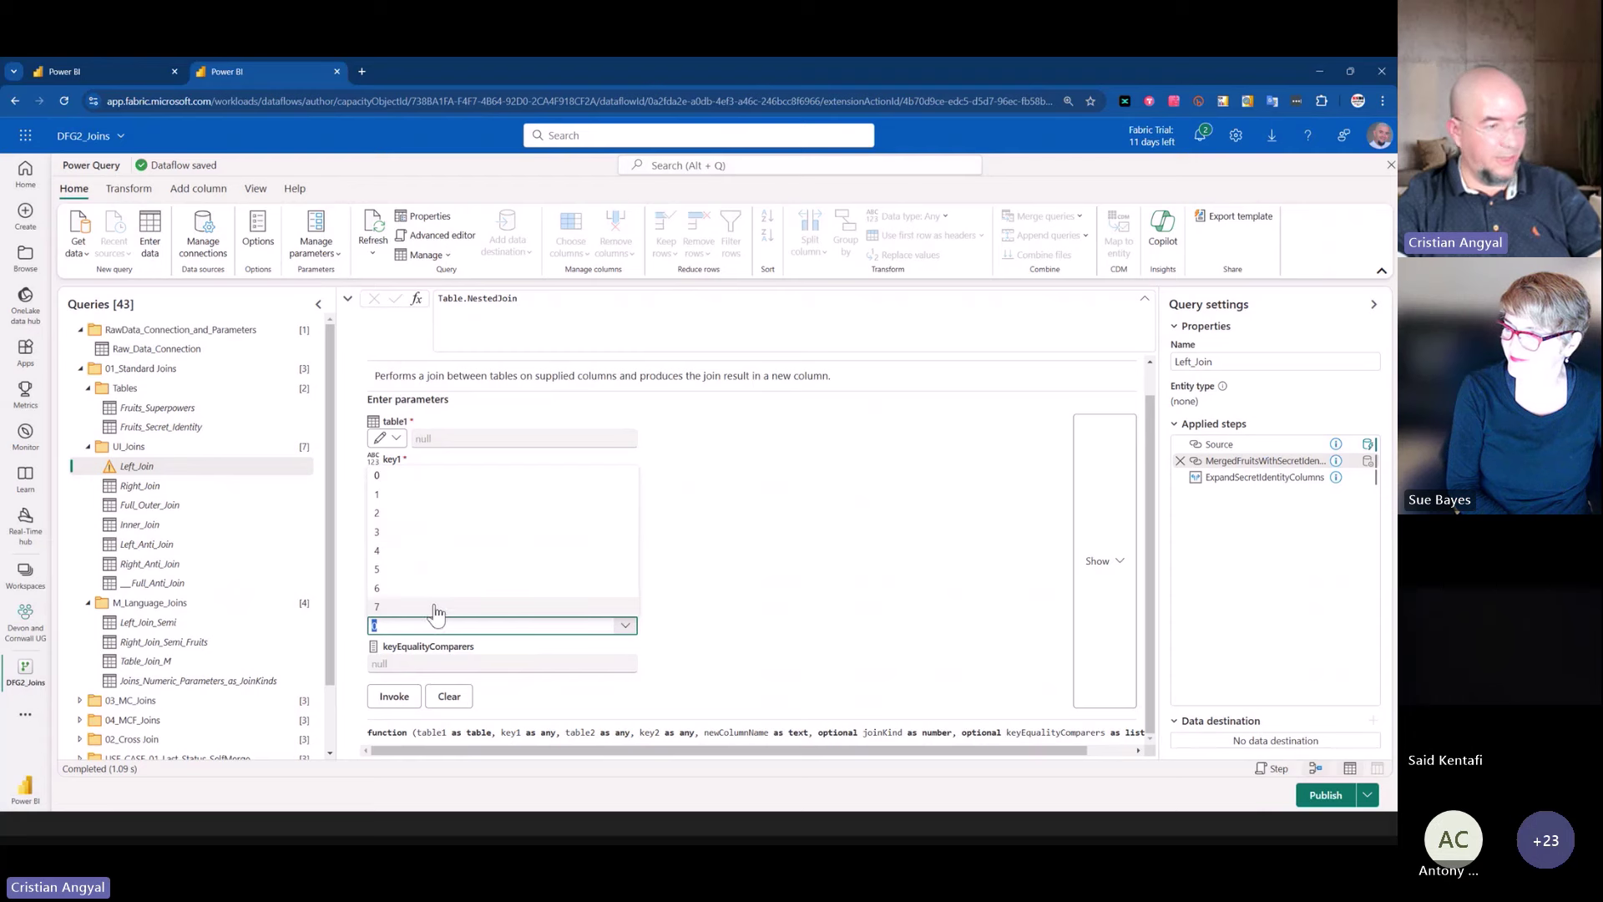
pyautogui.click(738, 608)
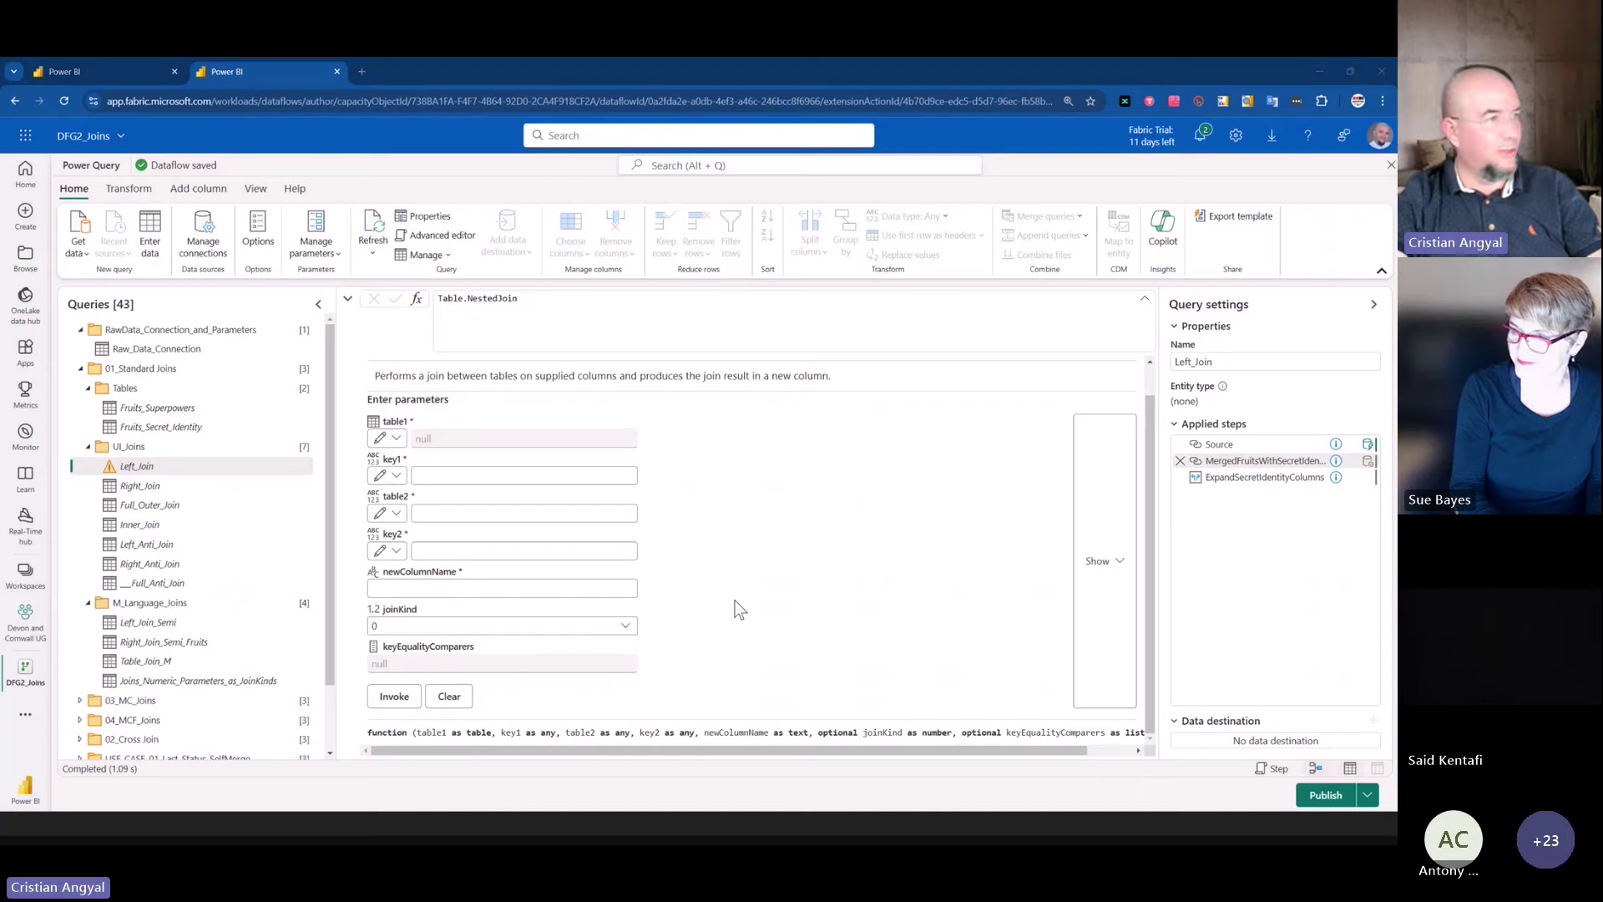
# - Switch to Power BI Desktop's Power Query Editor and list the joinKind options in the Table.NestedJoin parameters
pyautogui.hotkey('alt', 'Tab')
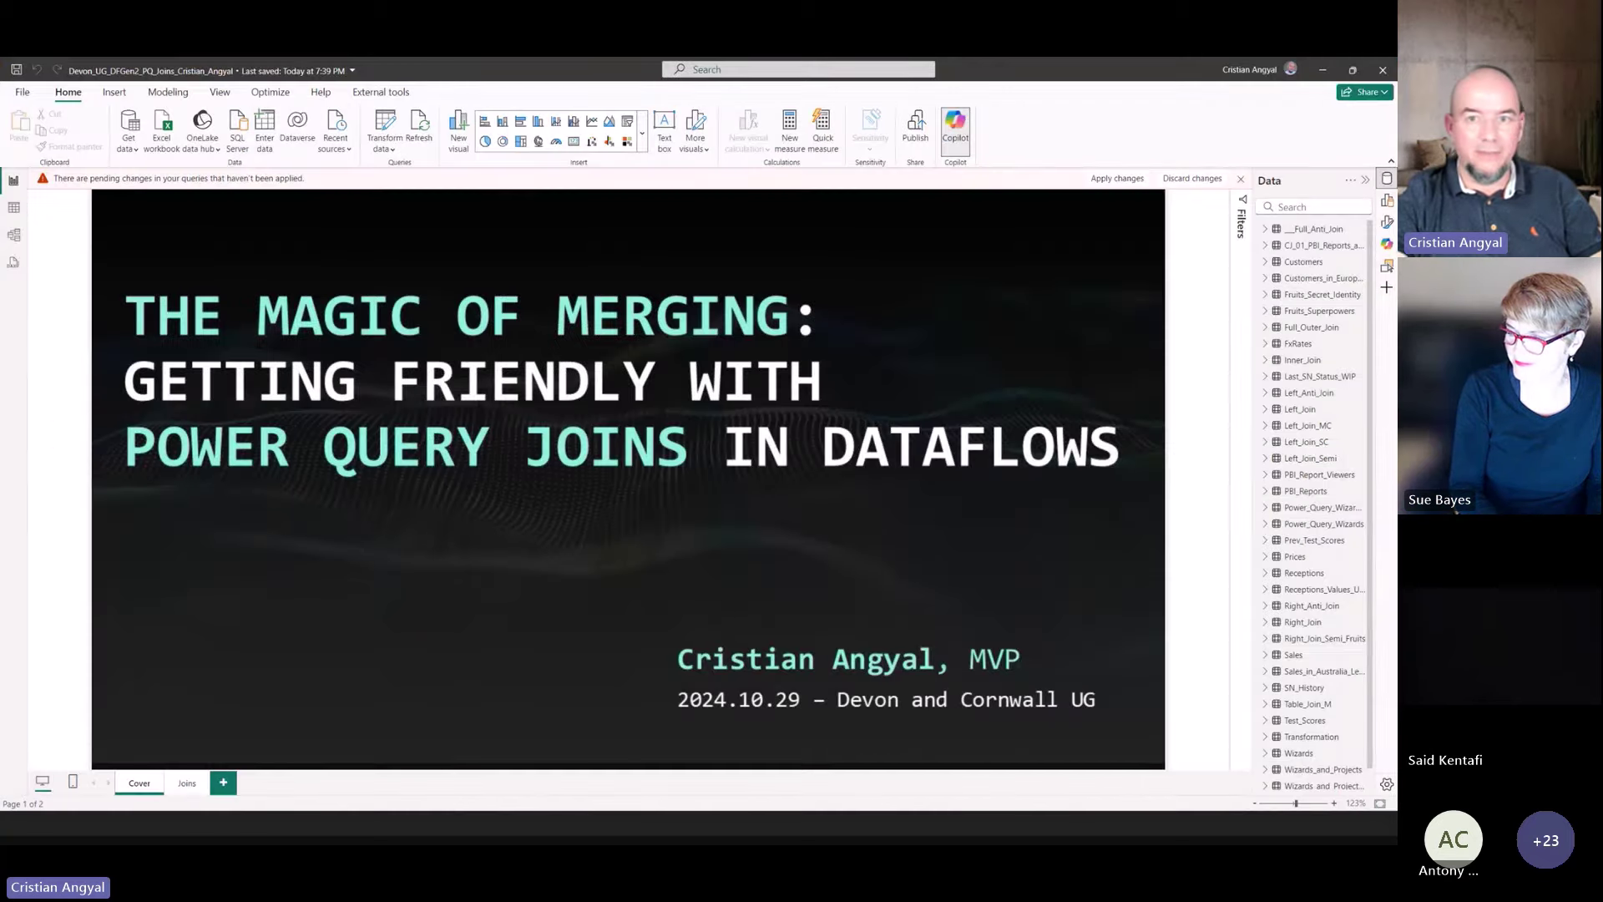
pyautogui.hotkey('alt', 'Tab')
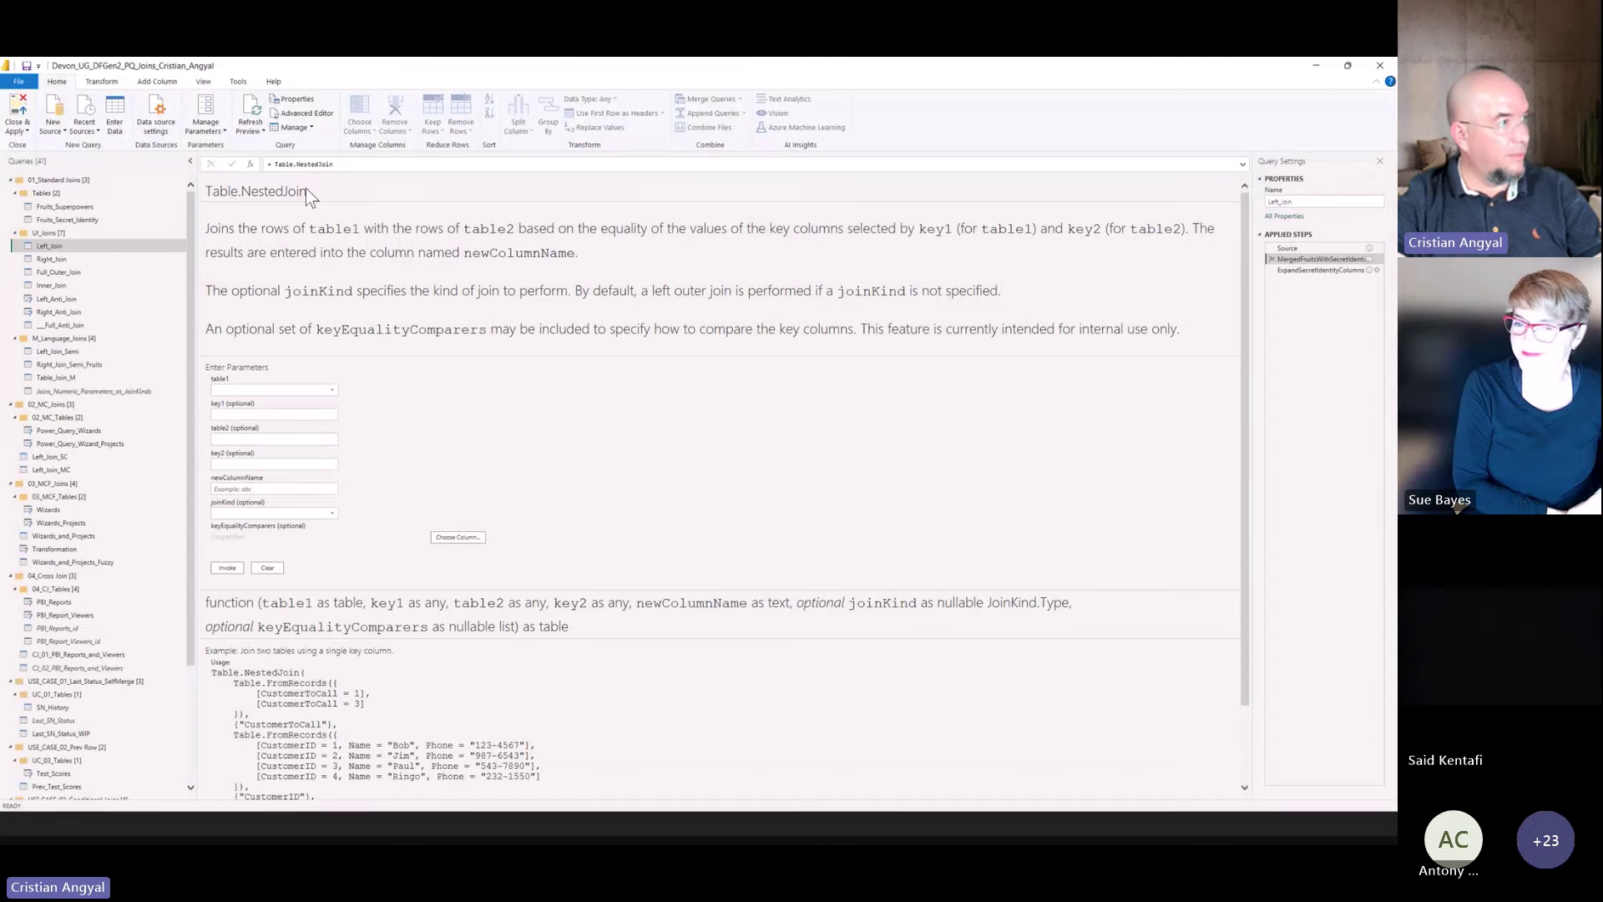
pyautogui.click(354, 164)
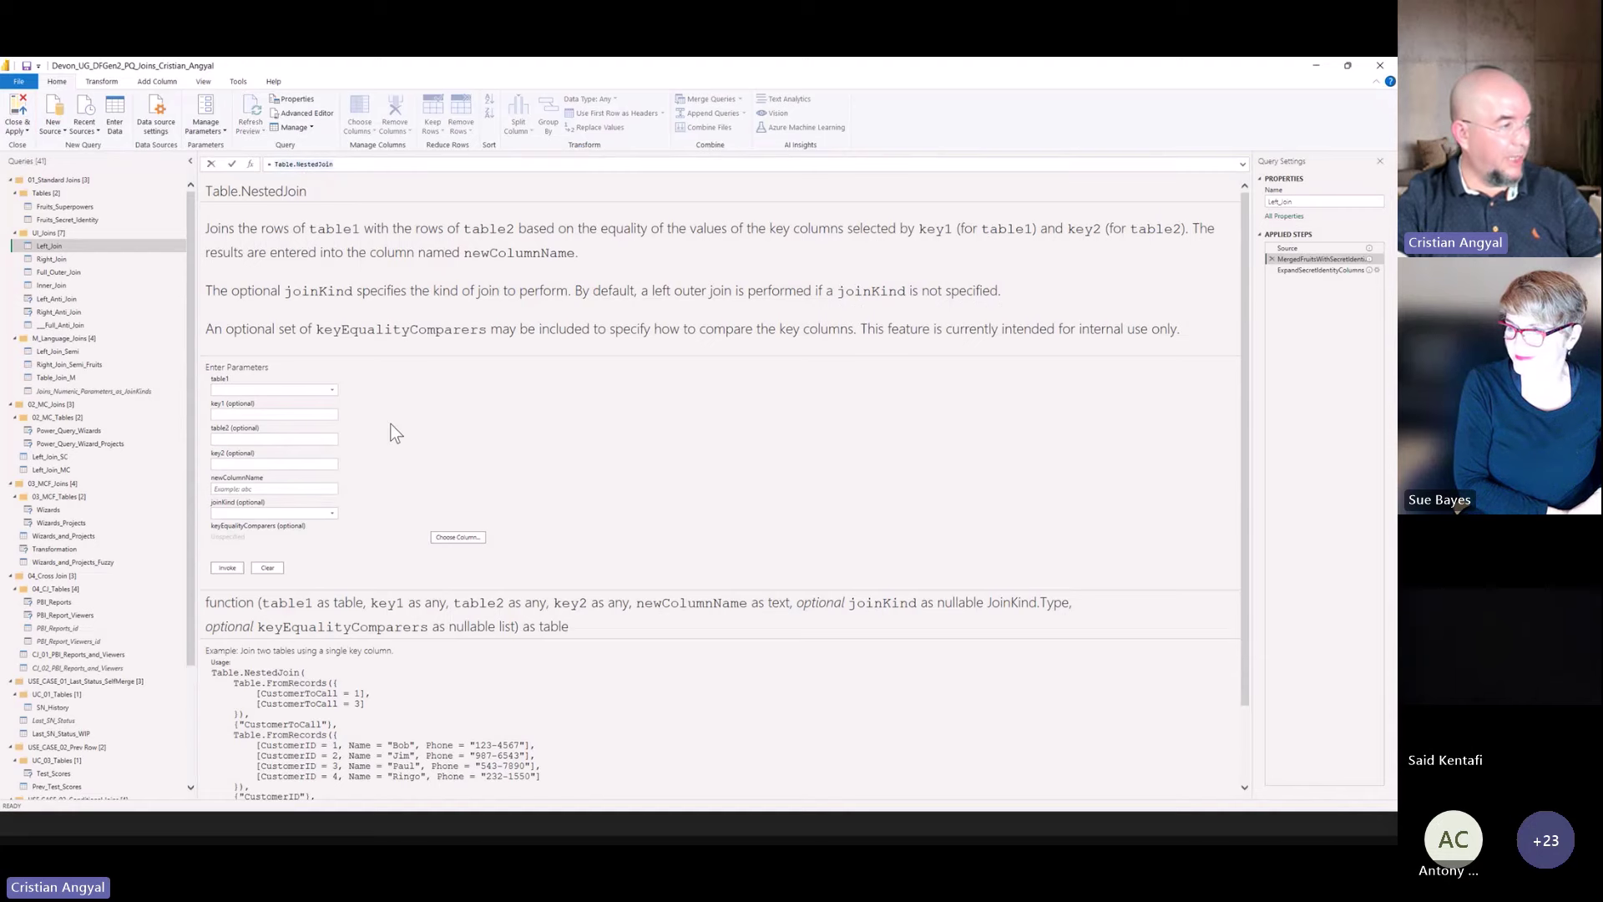
pyautogui.click(328, 513)
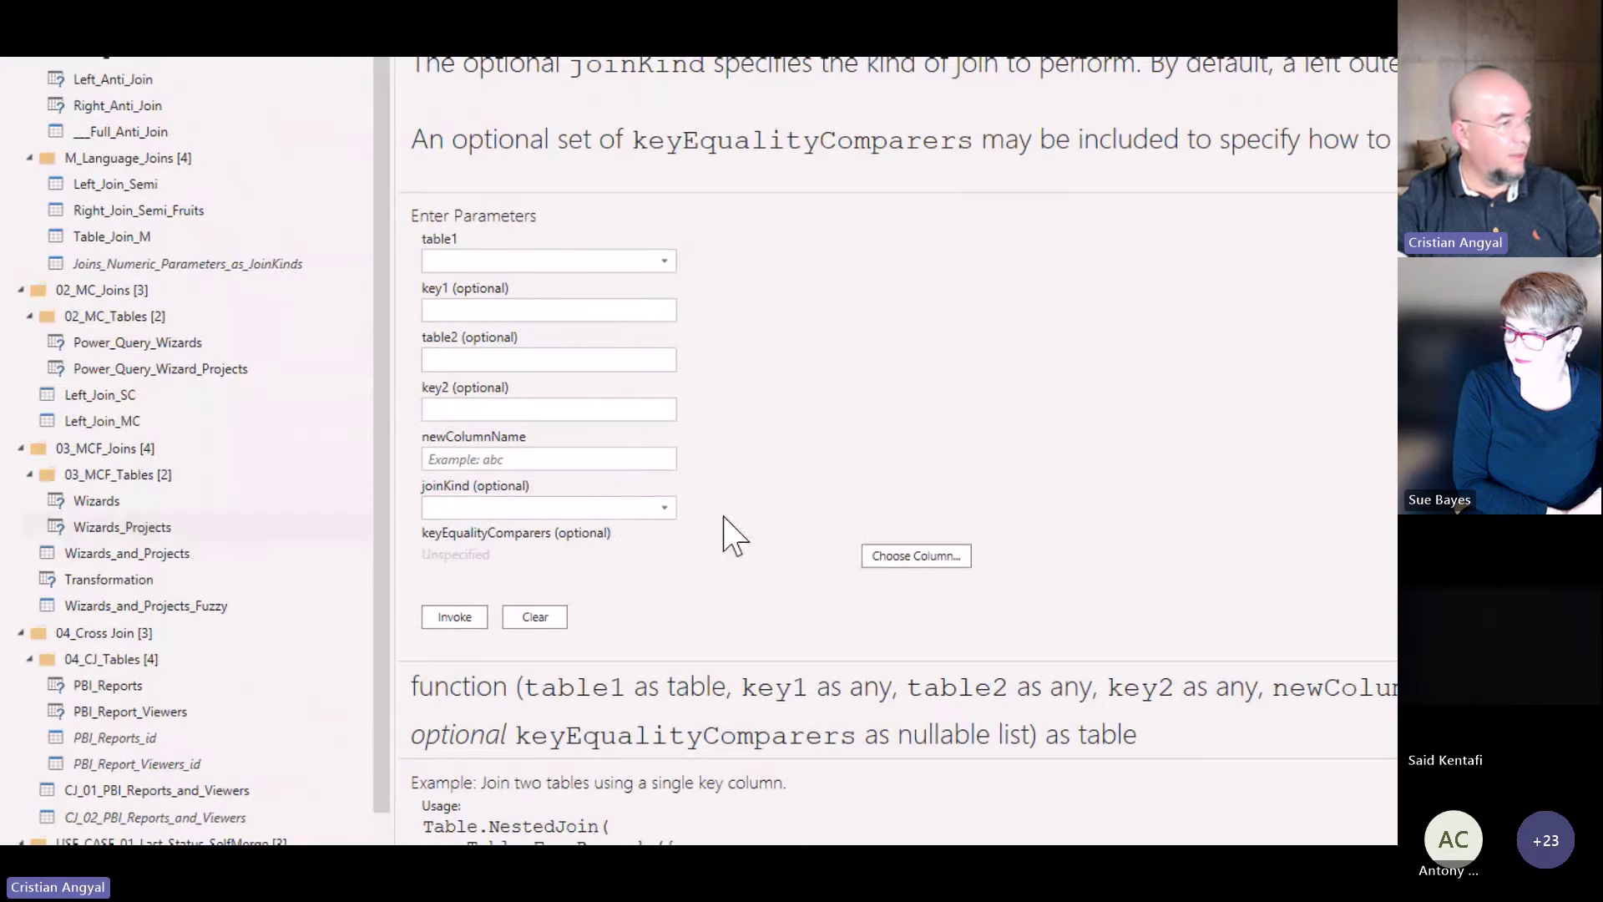
pyautogui.click(665, 511)
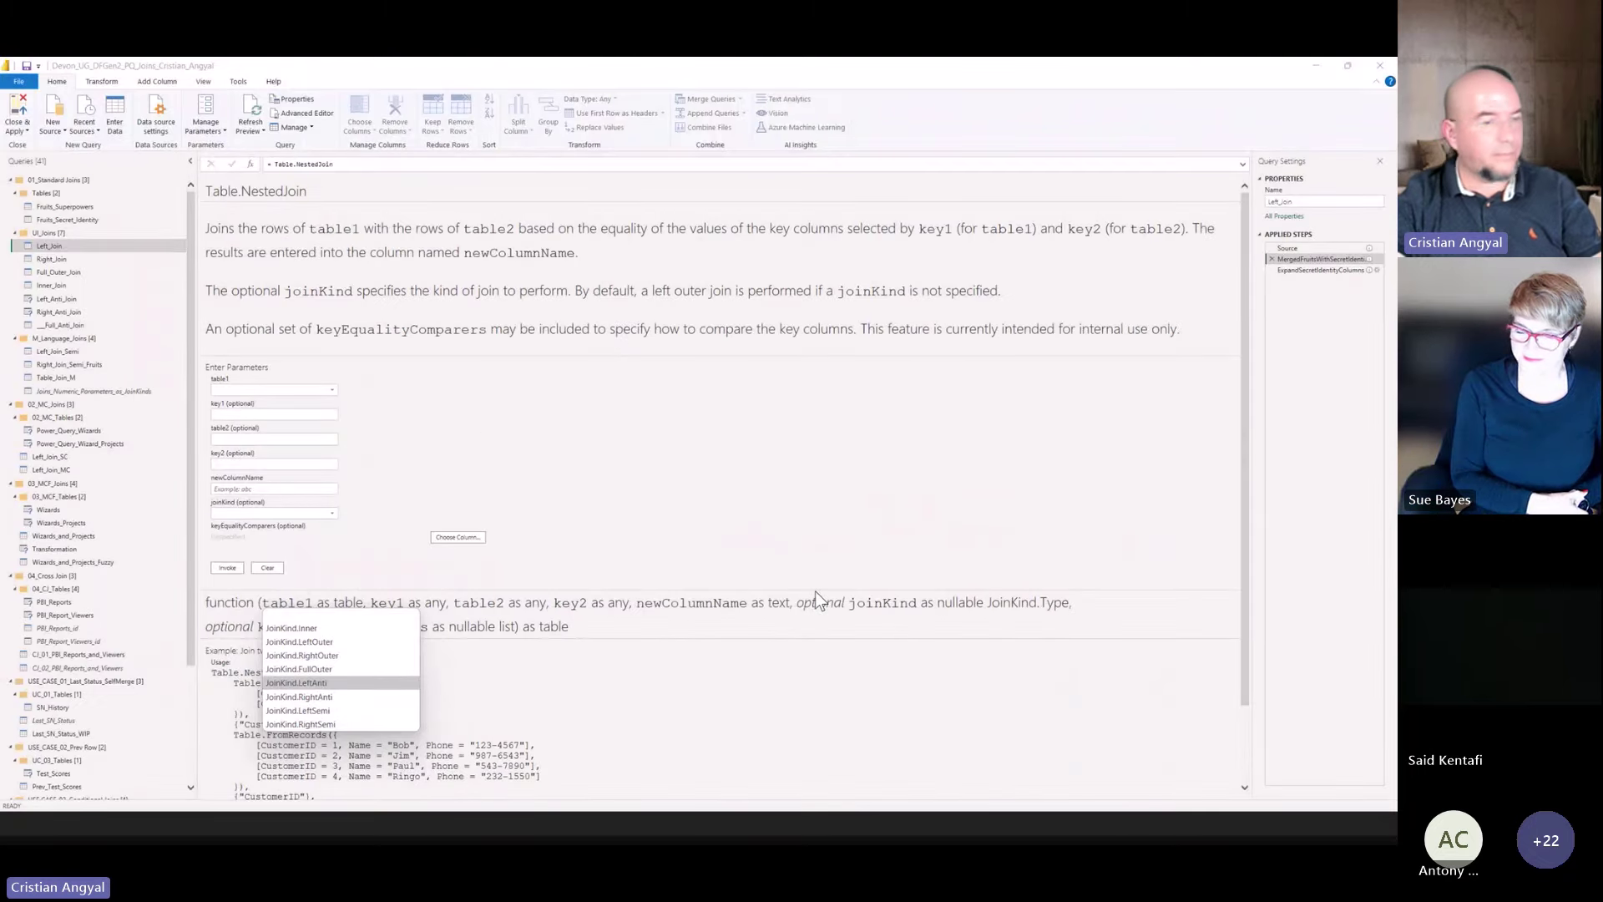
pyautogui.click(960, 359)
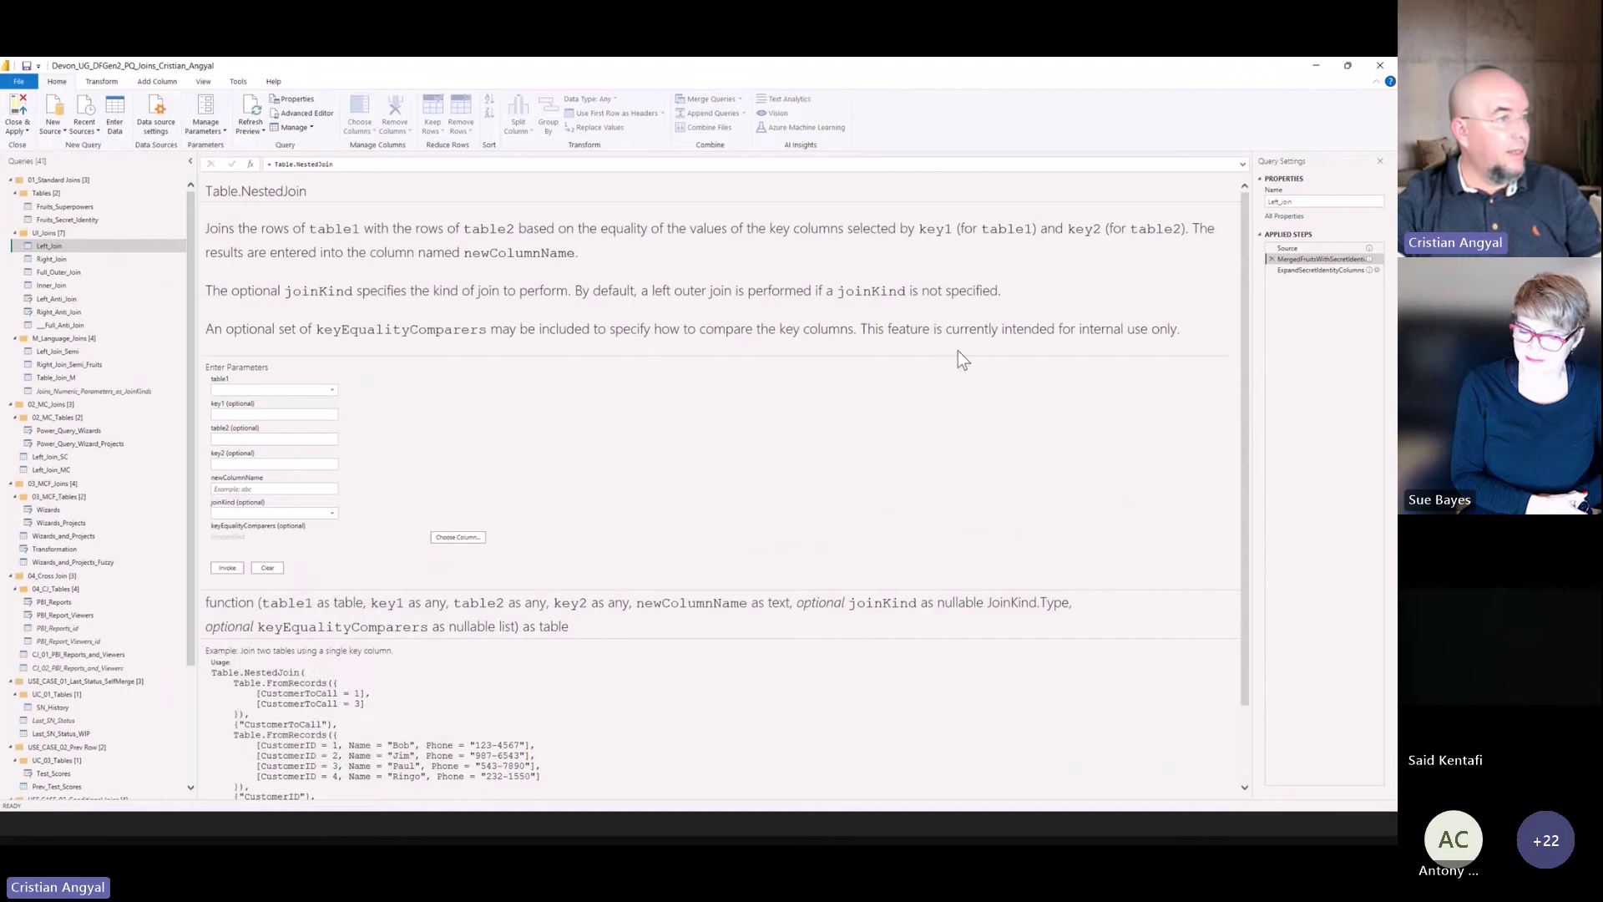
# - Switch back to the dataflow in the browser, view the merge step of Joins_Numeric_Parameters_as_JoinKinds, and mark its numeric join kind argument
pyautogui.hotkey('alt', 'Tab')
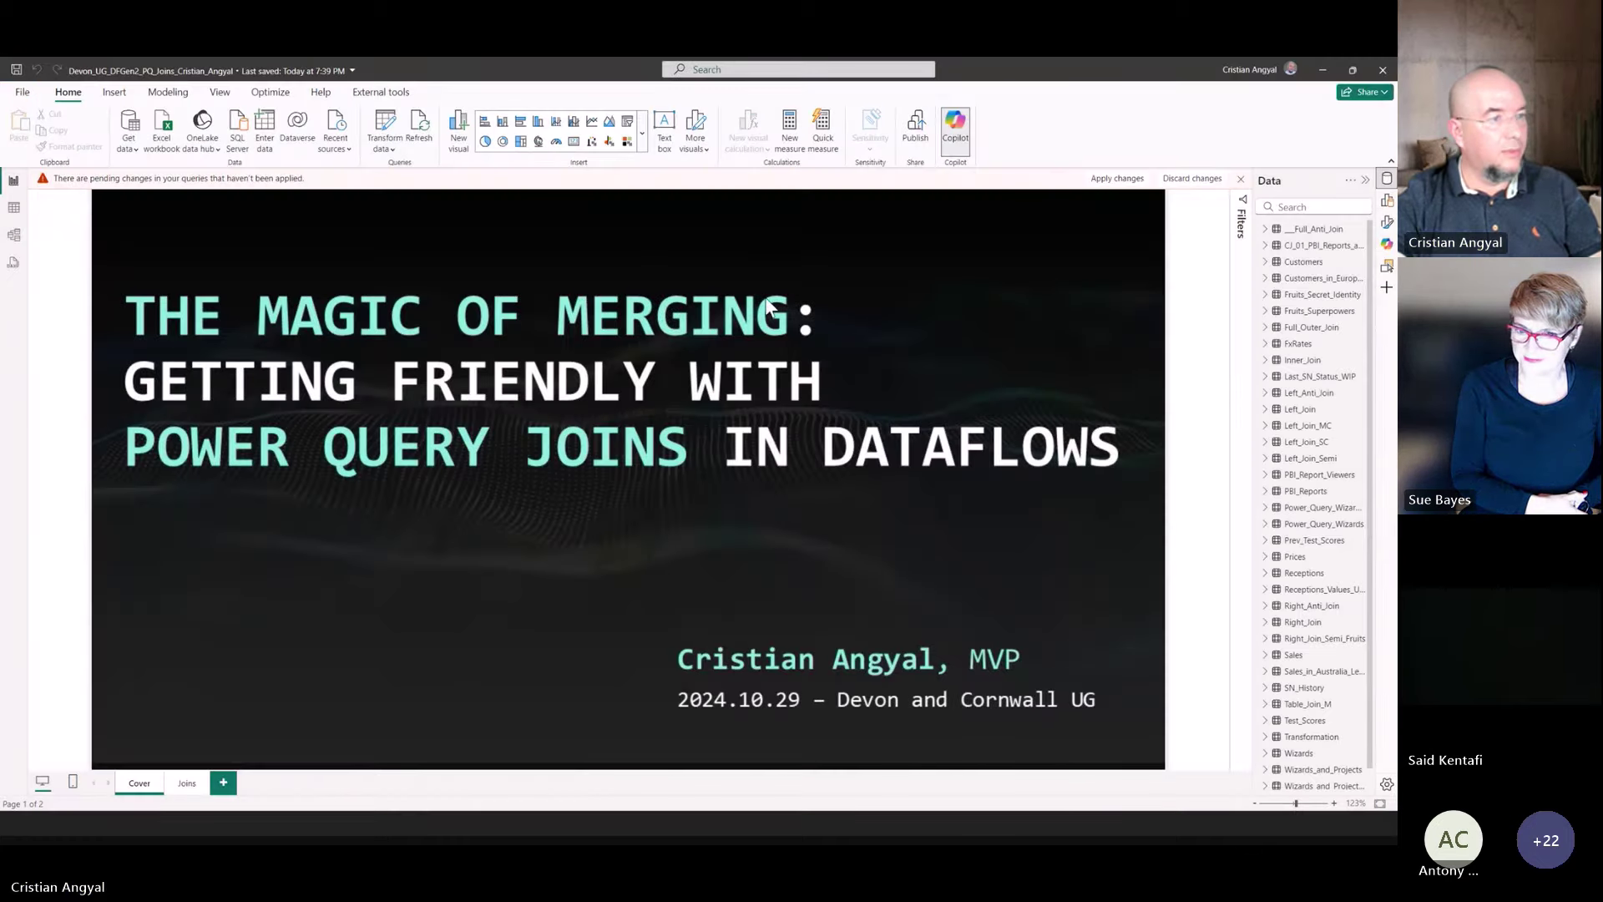
pyautogui.hotkey('alt', 'Tab')
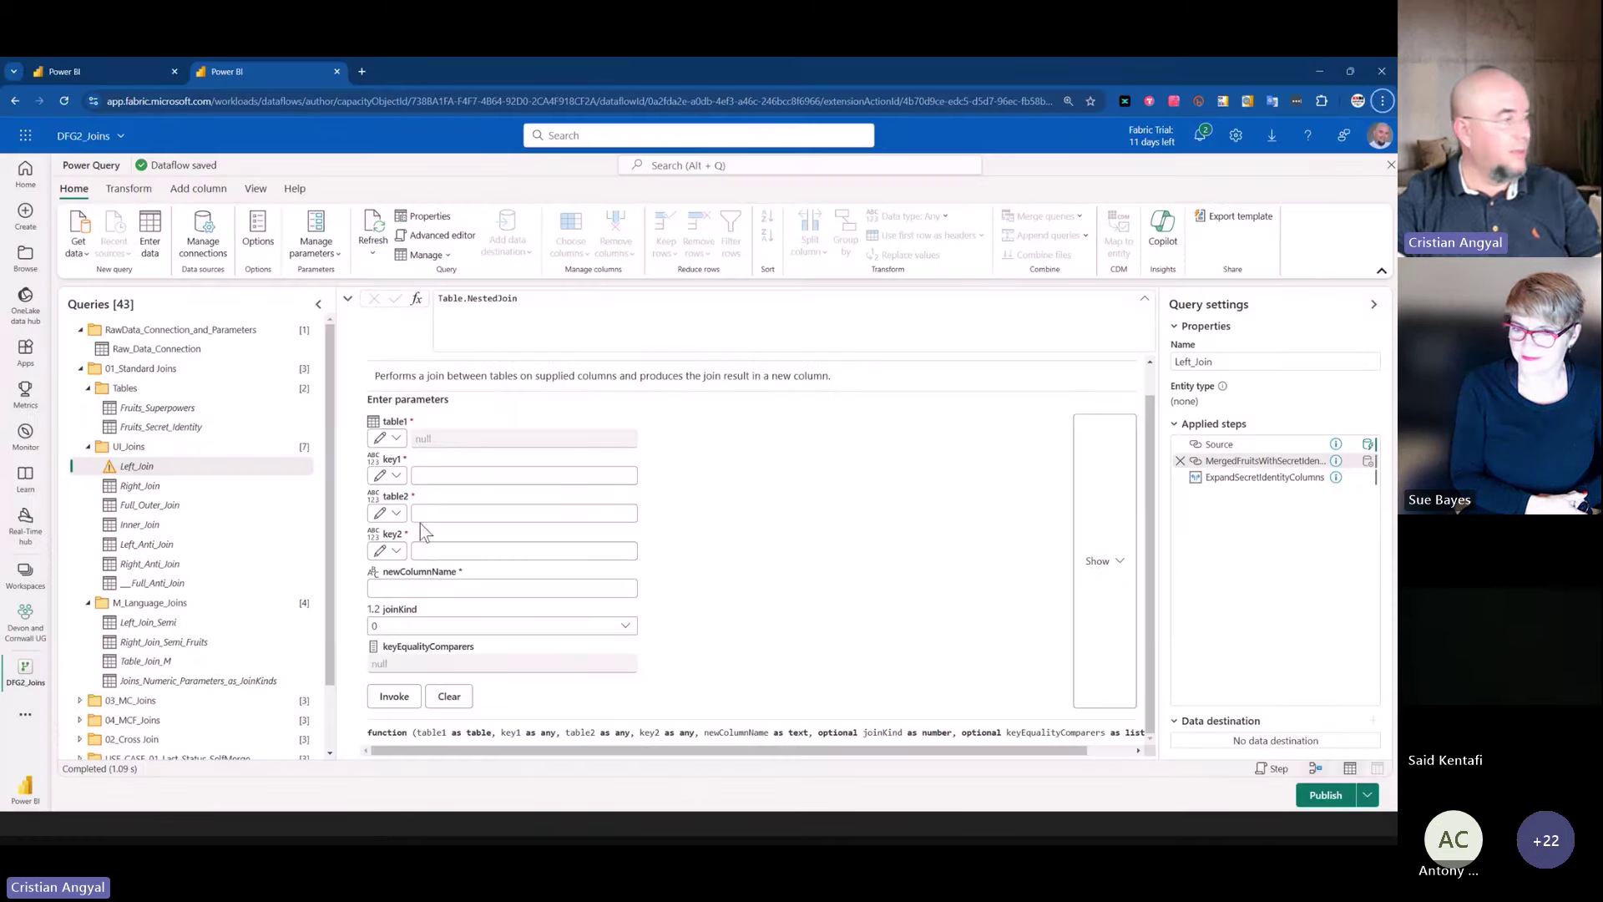
pyautogui.scroll(-2, 276, 551)
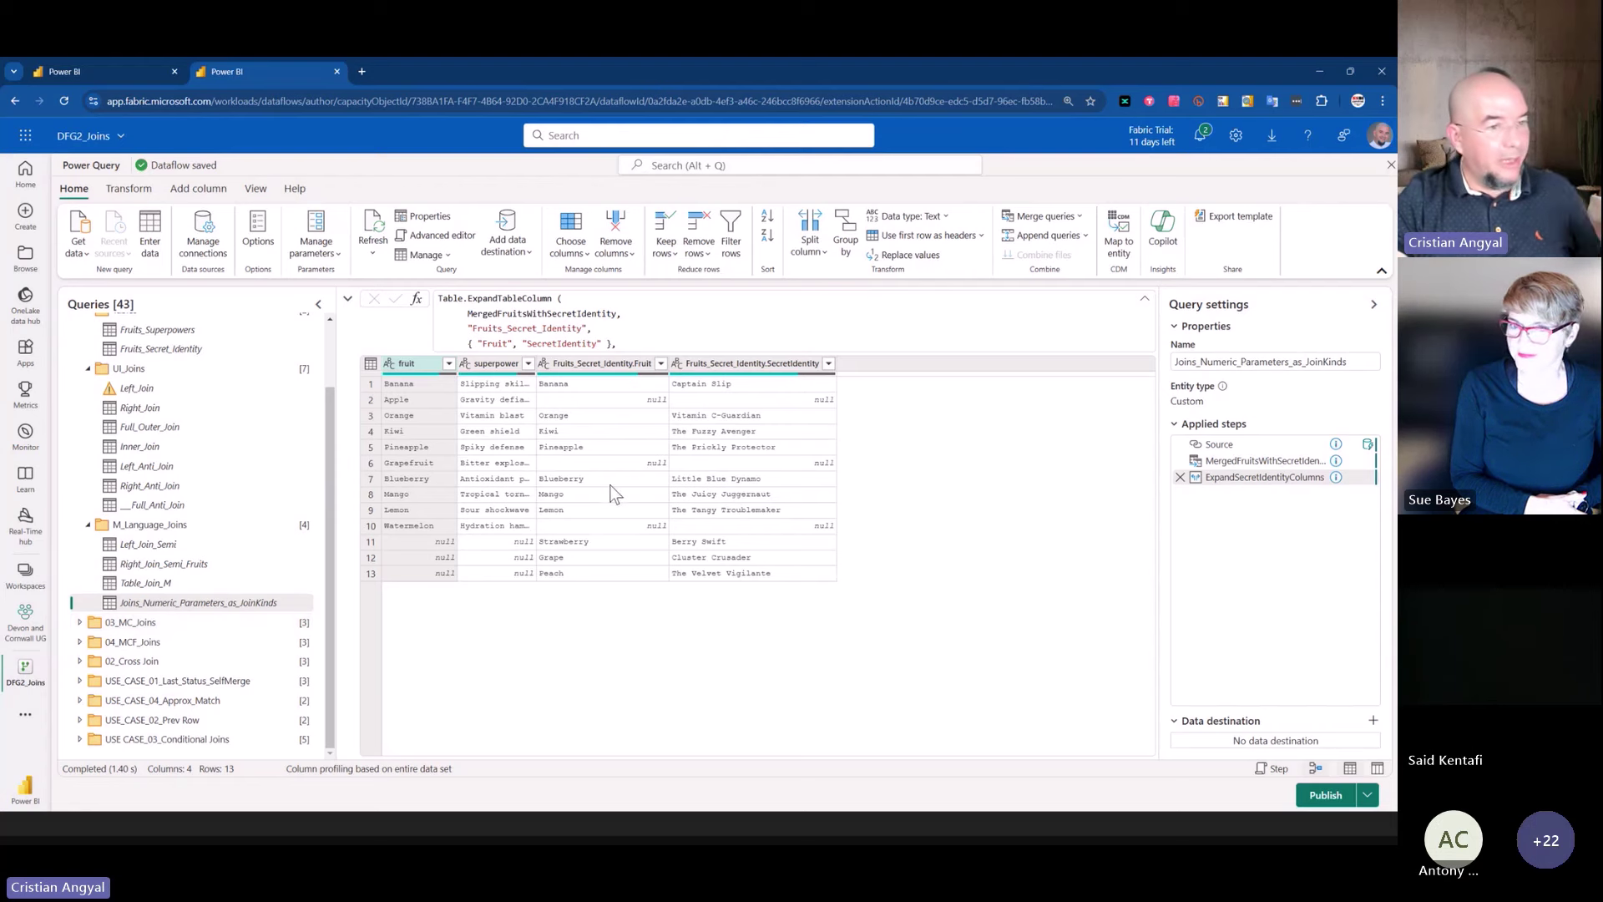
pyautogui.click(1253, 461)
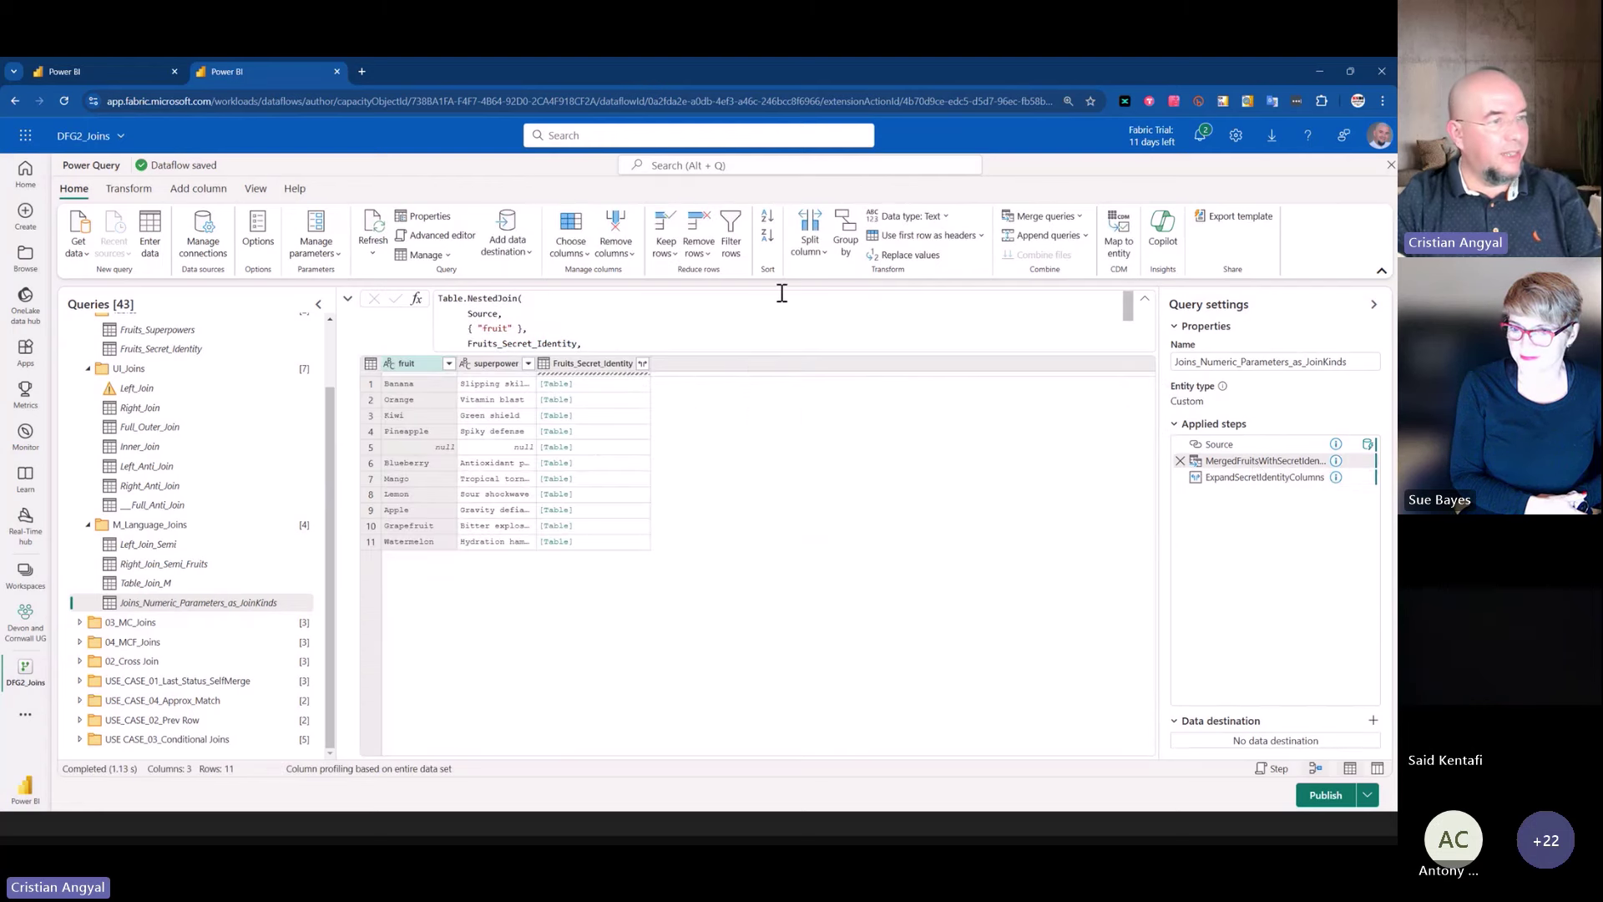
pyautogui.scroll(-2, 787, 304)
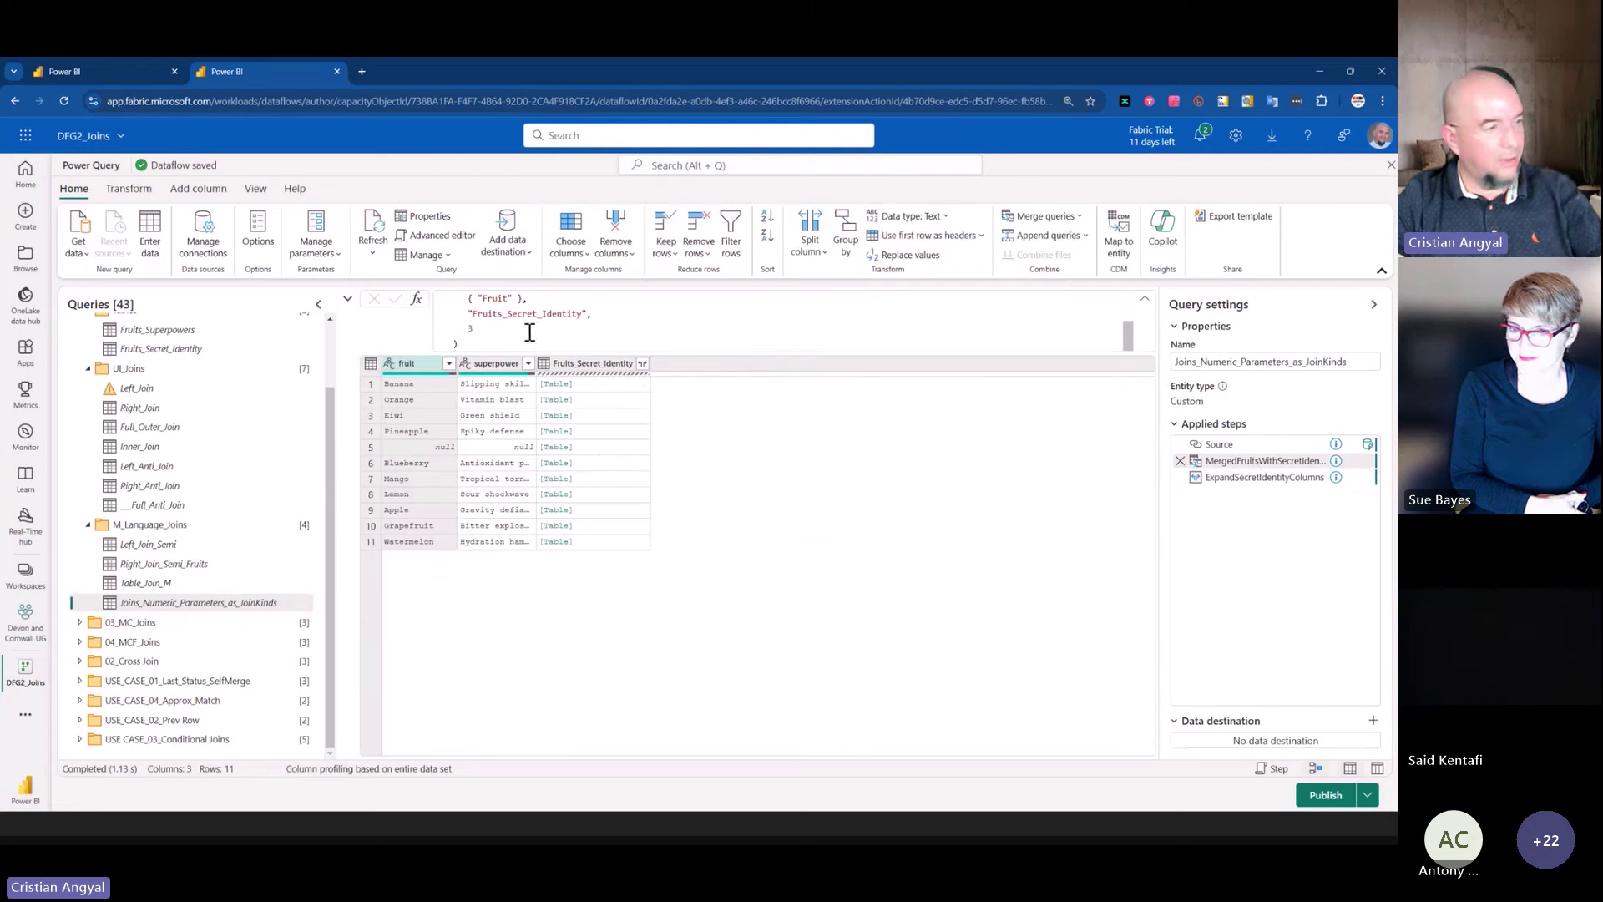
pyautogui.moveTo(514, 330)
pyautogui.mouseDown()
pyautogui.moveTo(455, 324)
pyautogui.moveTo(510, 332)
pyautogui.mouseUp()
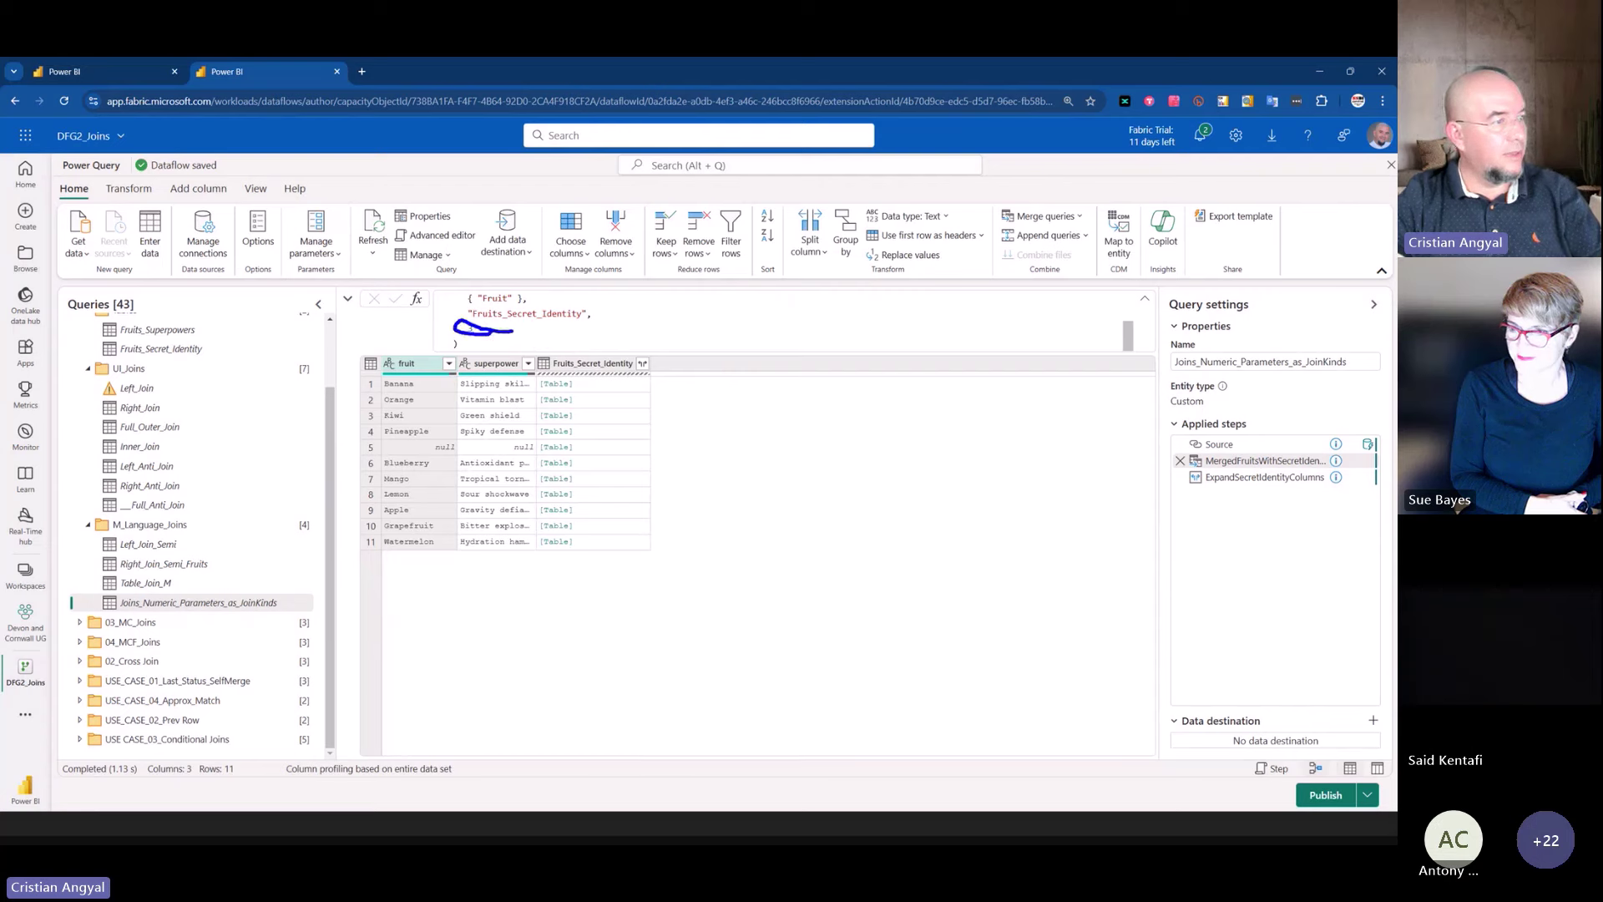
# - Set the join kind argument to 0 in the merge step's Table.NestedJoin formula
pyautogui.doubleClick(467, 329)
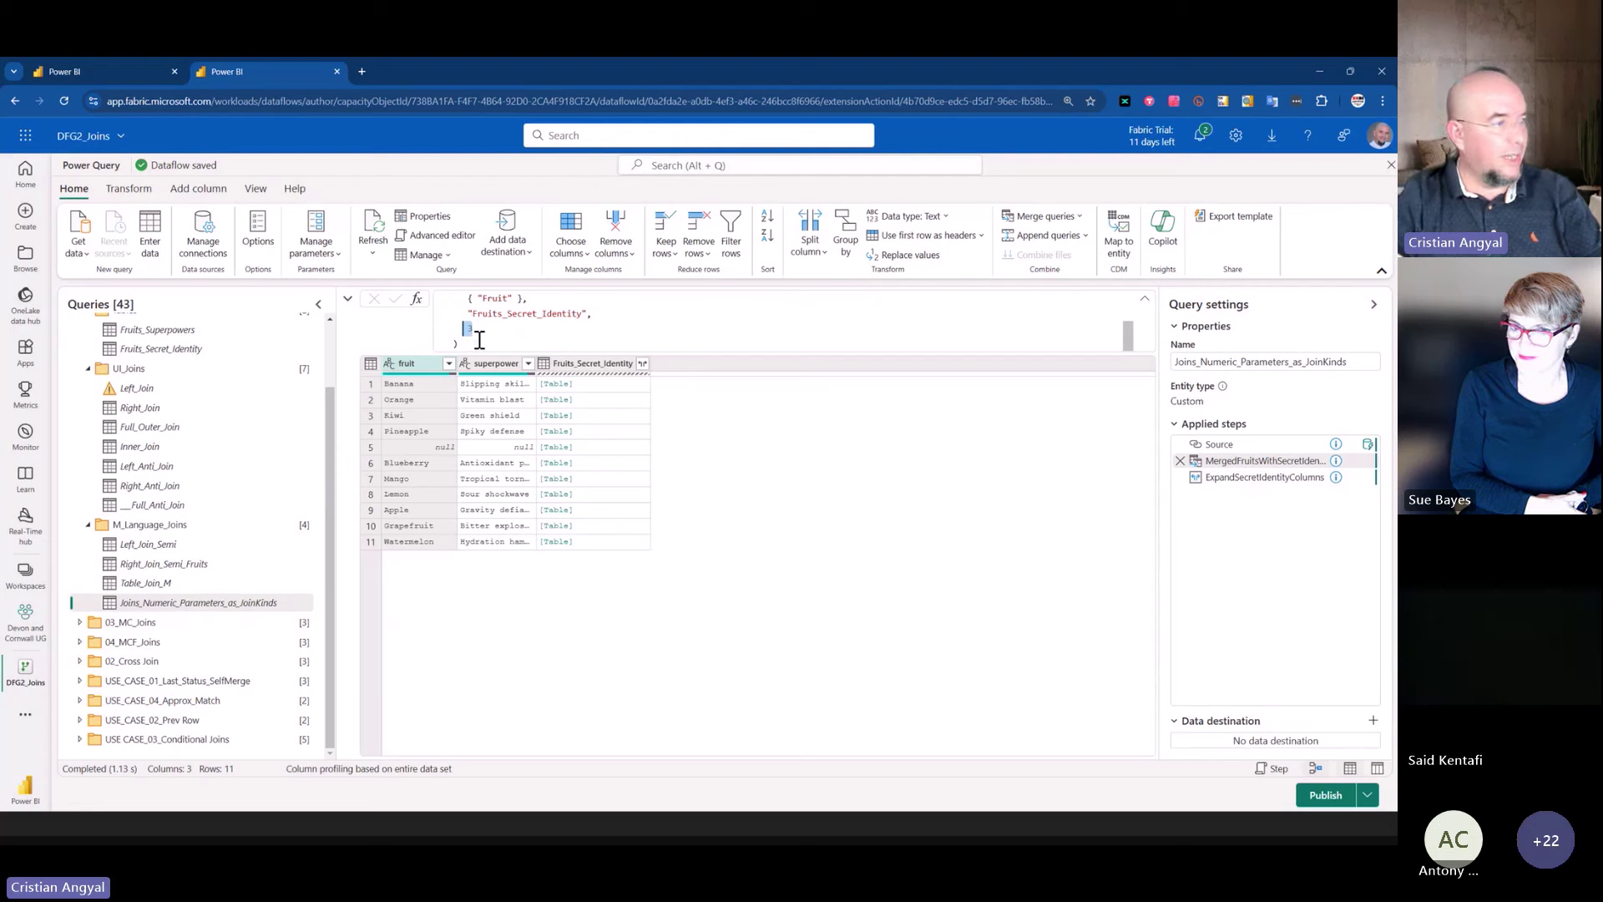
pyautogui.scroll(2, 490, 327)
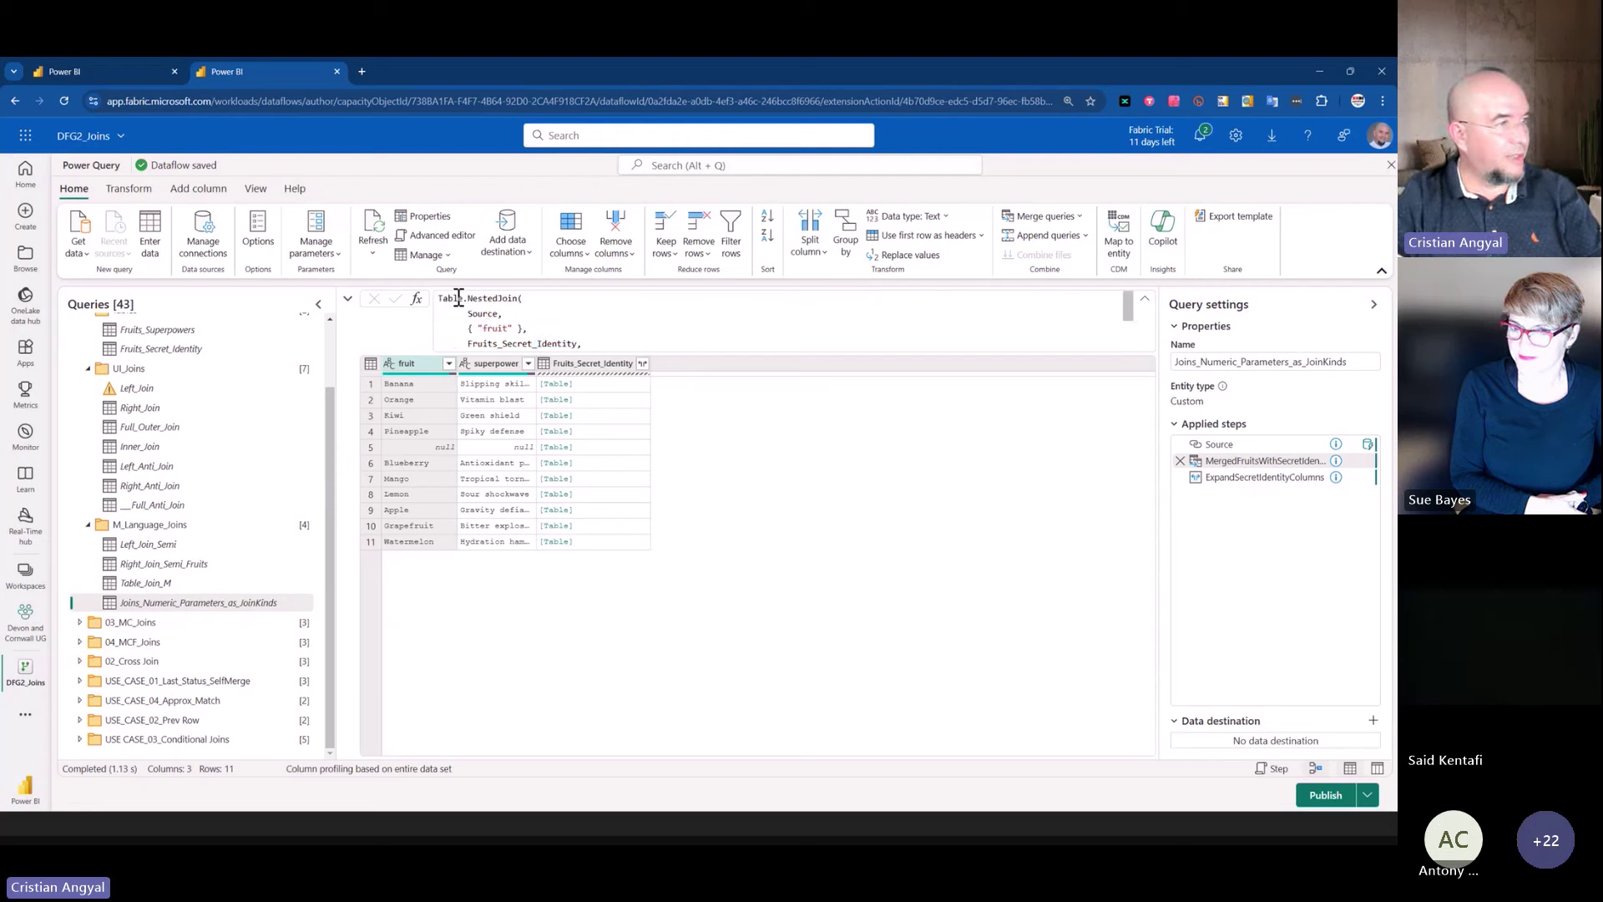
pyautogui.moveTo(458, 298); pyautogui.dragTo(449, 330)
pyautogui.scroll(-2, 536, 320)
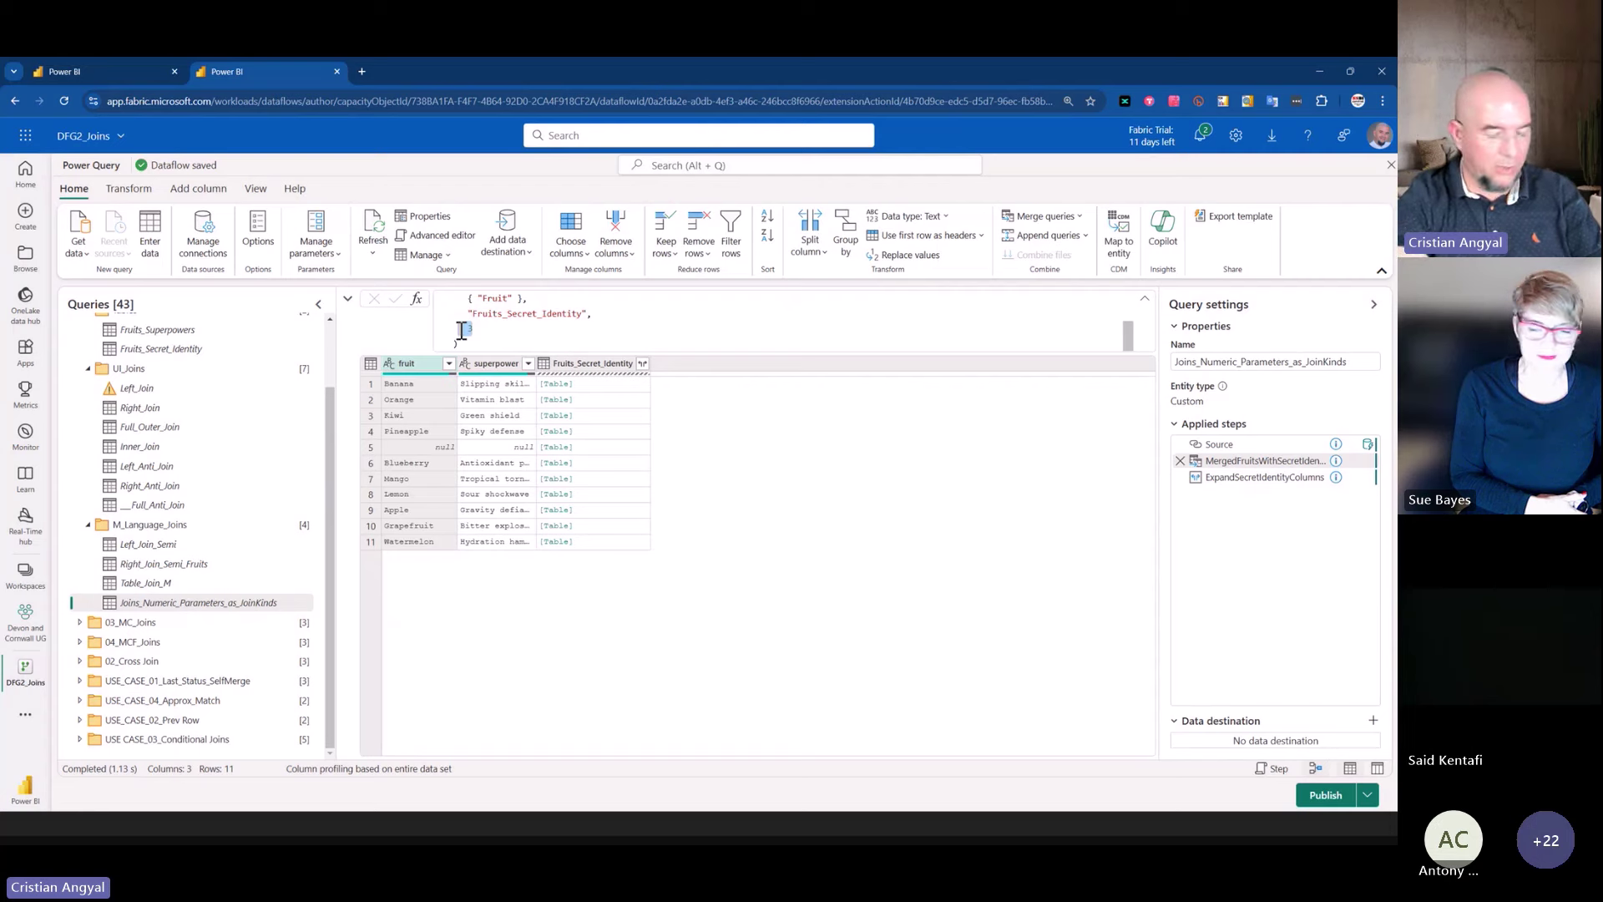
pyautogui.write('0')
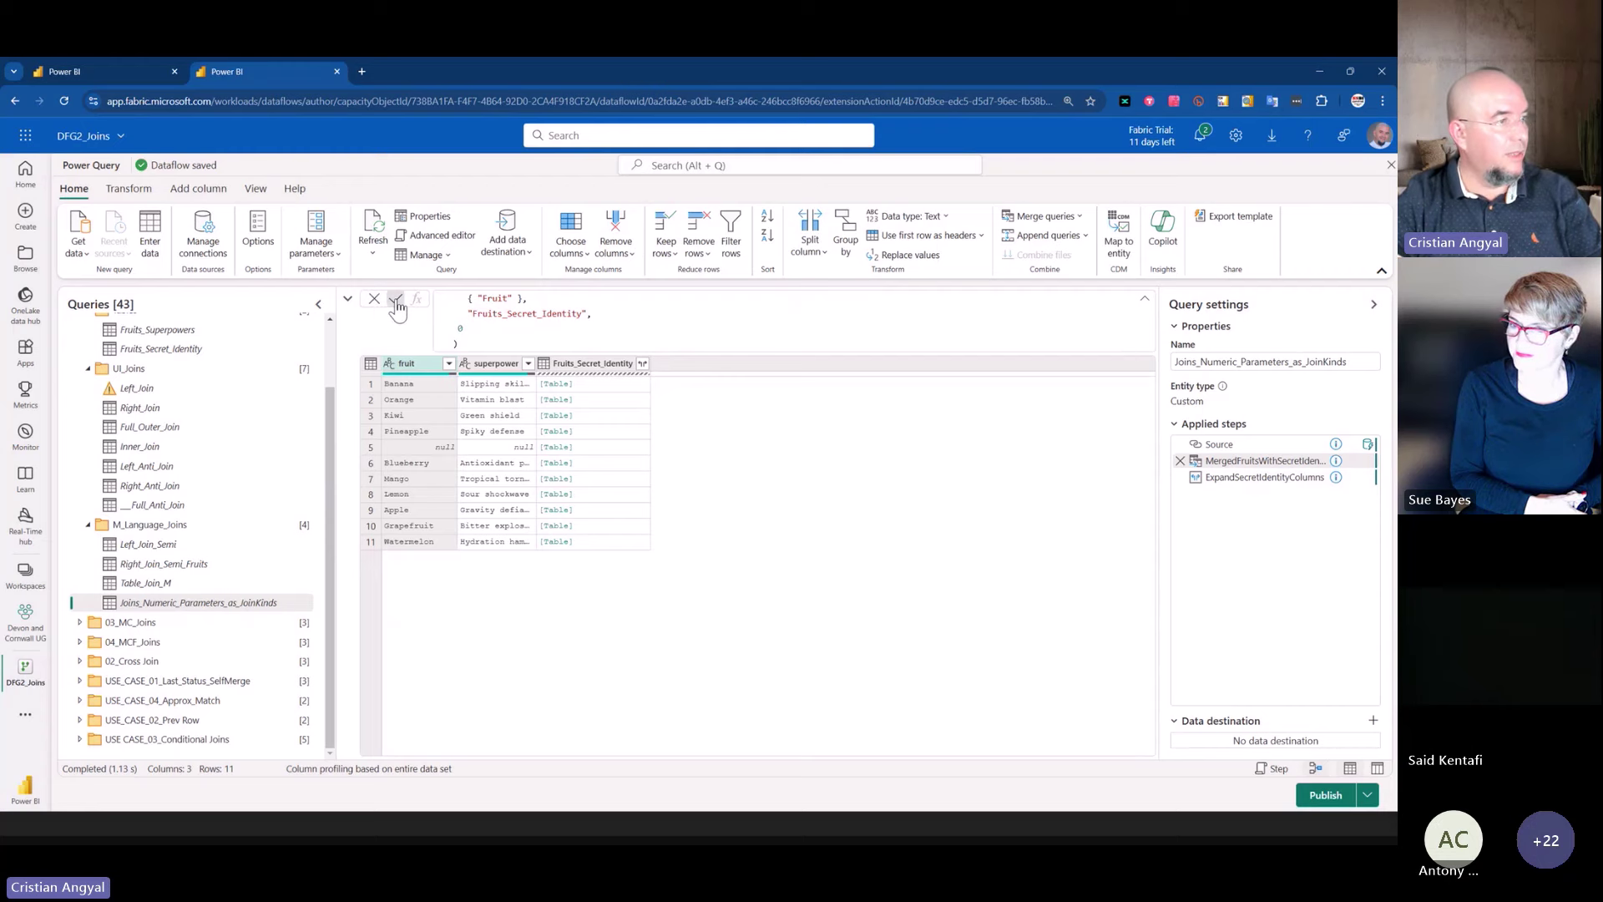
pyautogui.click(395, 298)
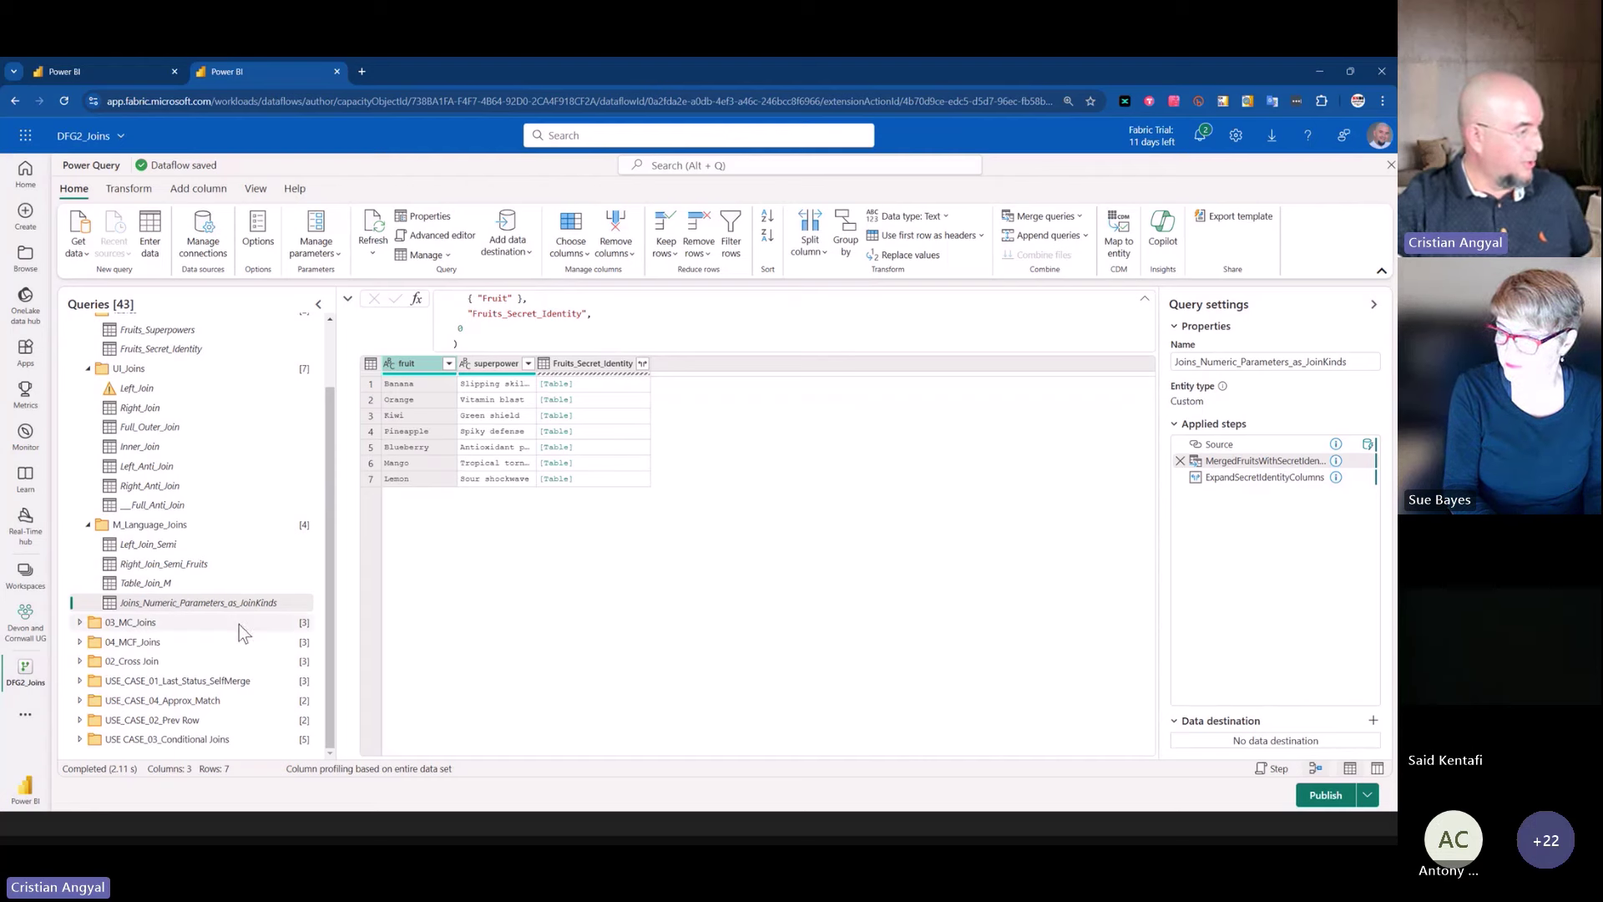
# - Expand 03_MC_Joins and 03_MC_Tables, and view Power_Query_Wizards and Power_Query_Wizard_Projects with the Specialty and ProjectDescription columns widened
pyautogui.click(80, 622)
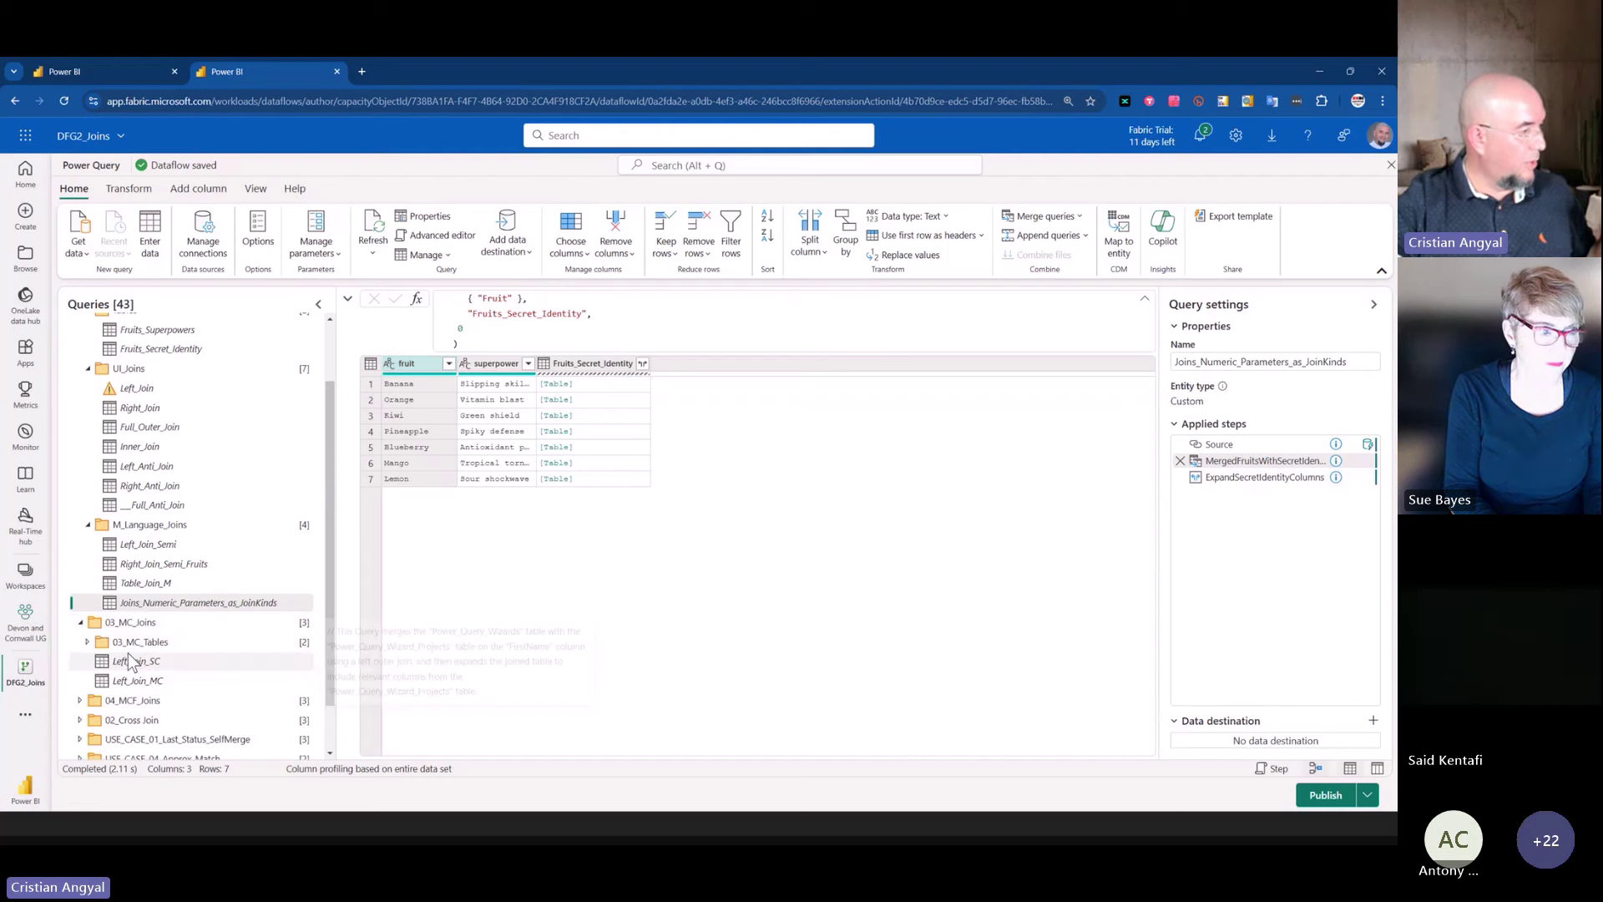
pyautogui.click(87, 641)
pyautogui.scroll(-2, 189, 601)
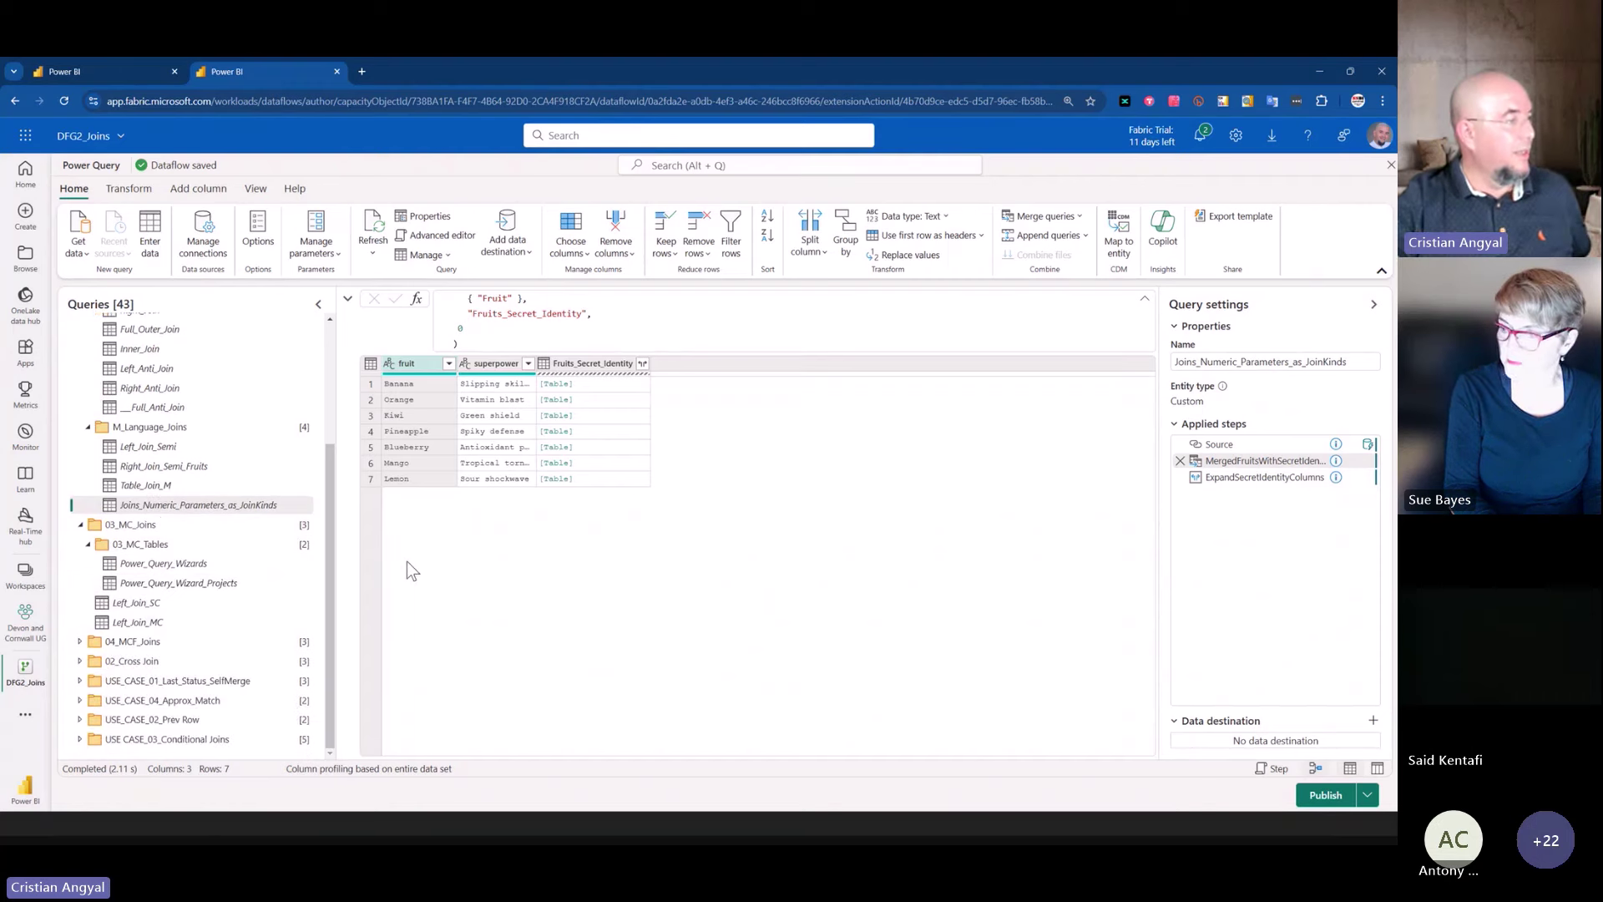
pyautogui.click(187, 564)
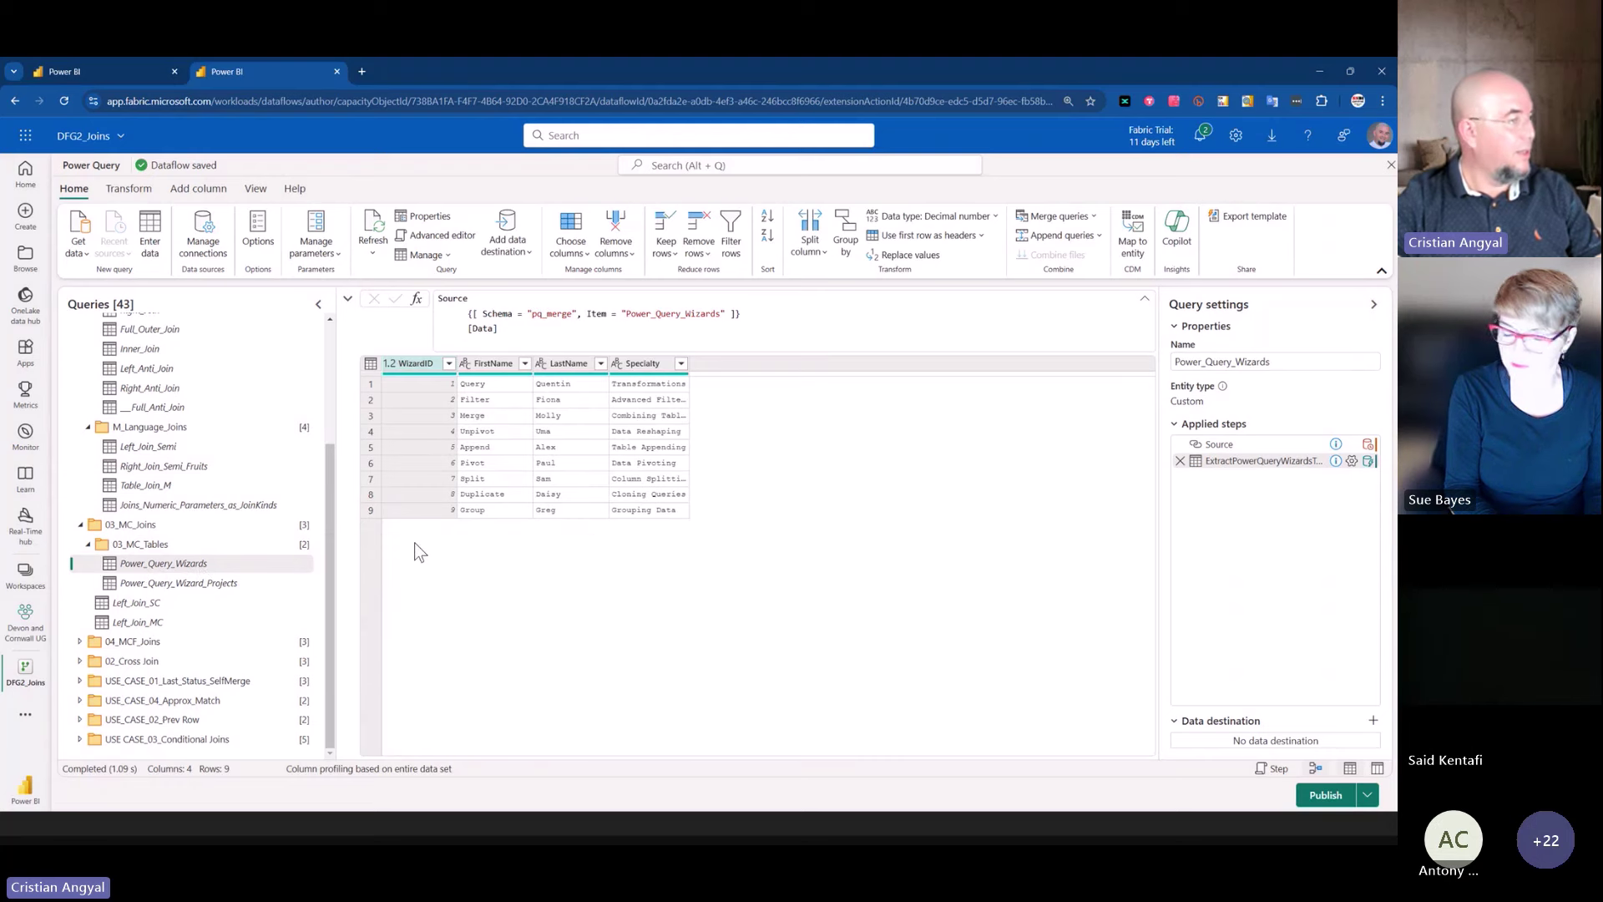
pyautogui.moveTo(688, 362); pyautogui.dragTo(758, 363)
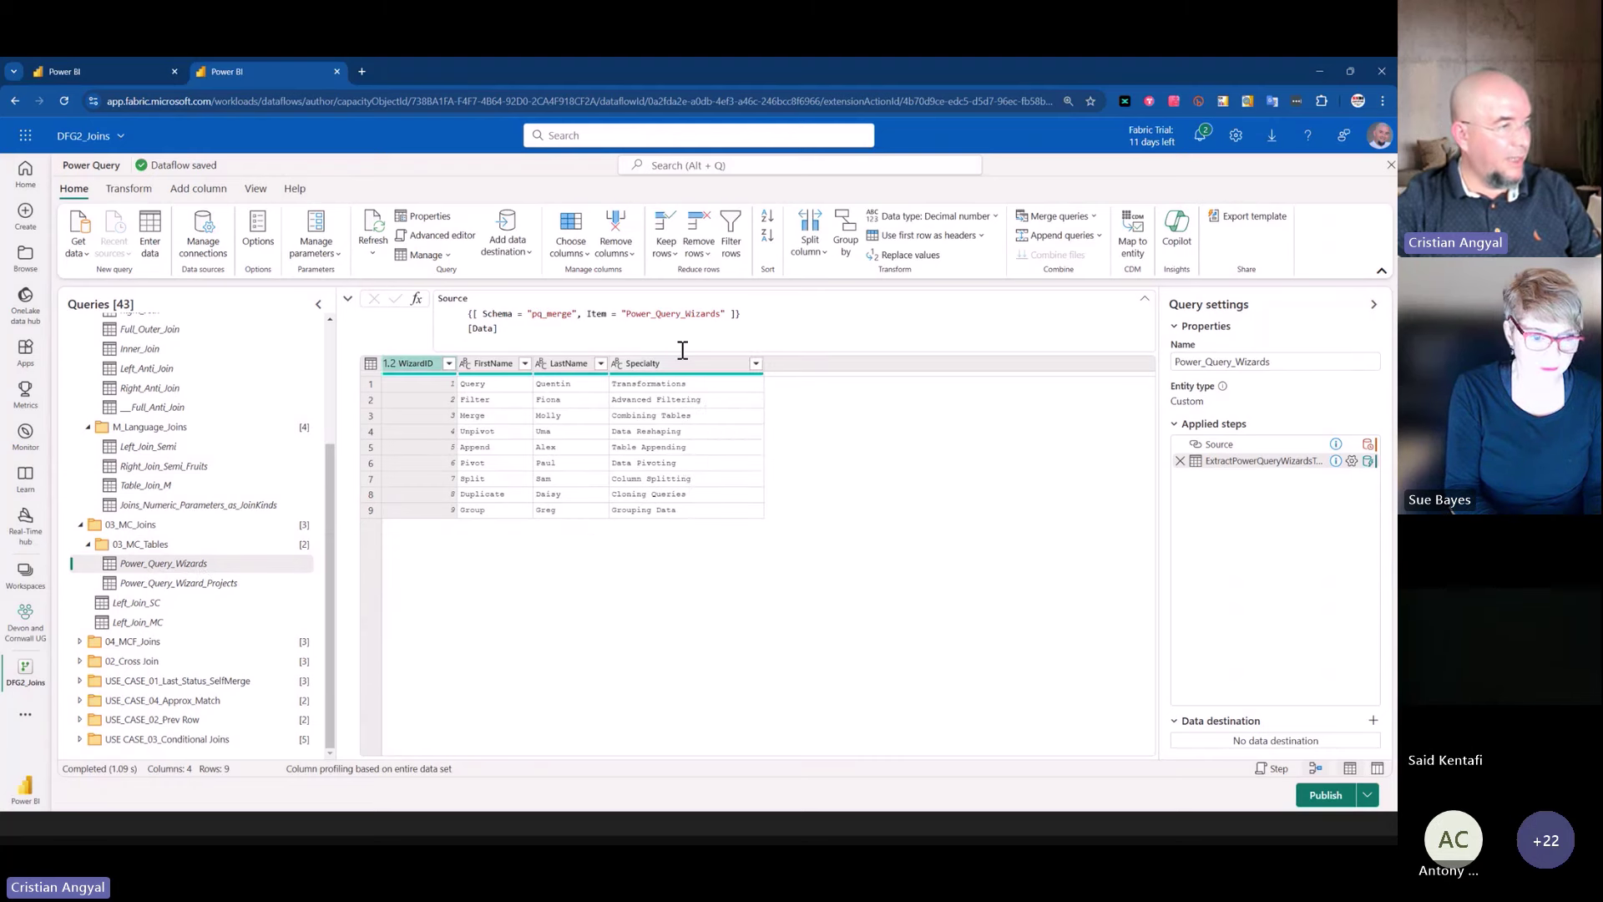
pyautogui.click(222, 585)
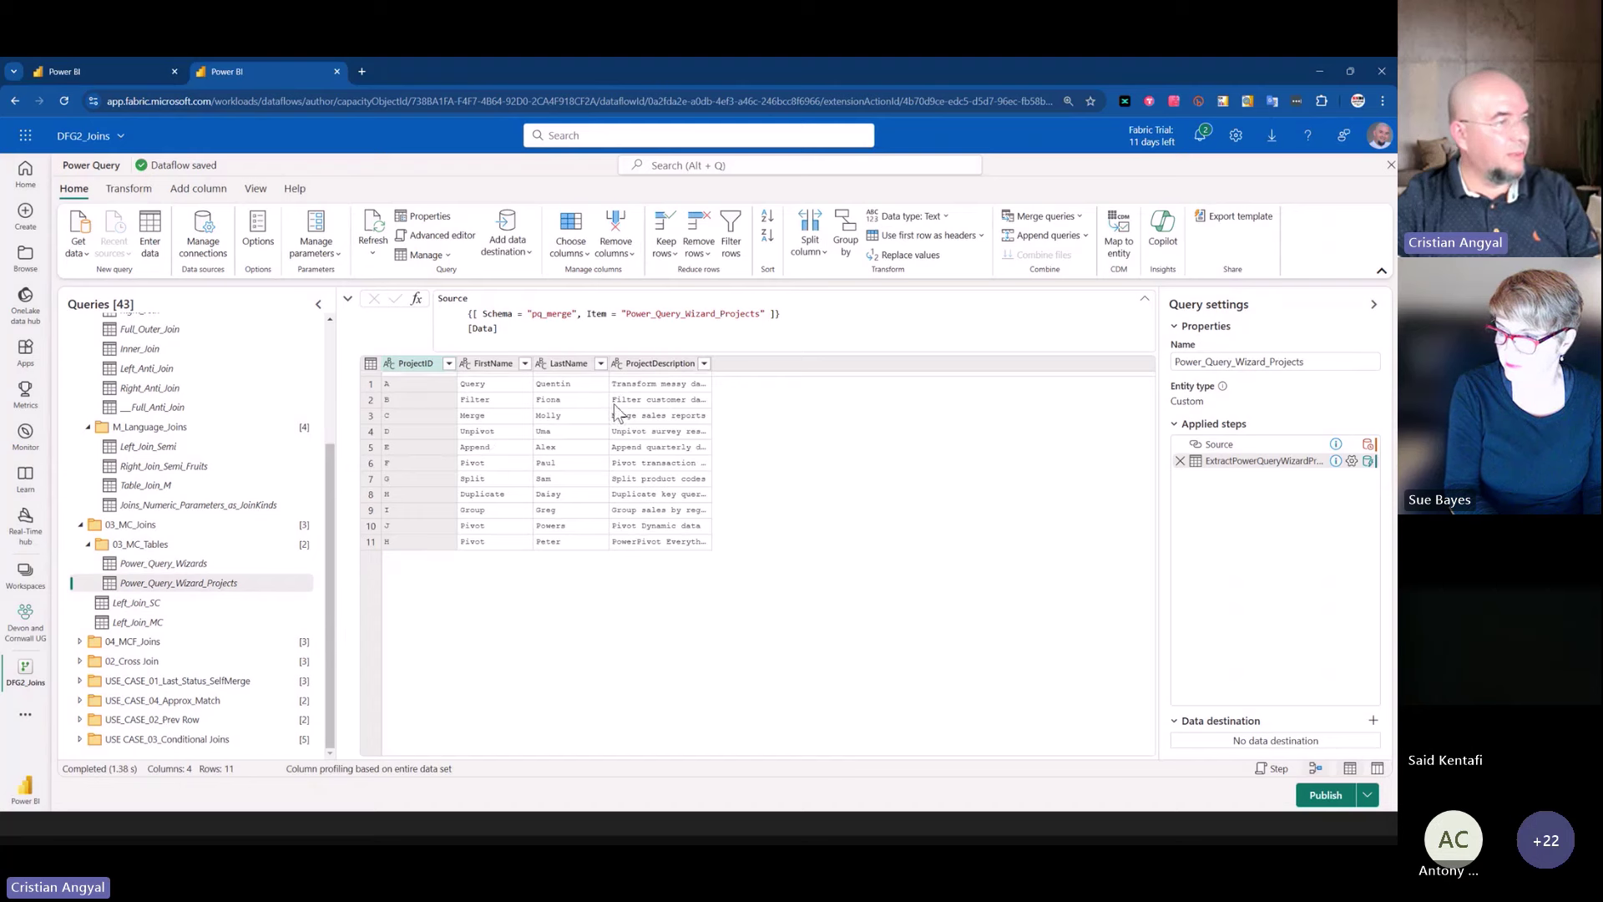
pyautogui.moveTo(712, 363); pyautogui.dragTo(752, 362)
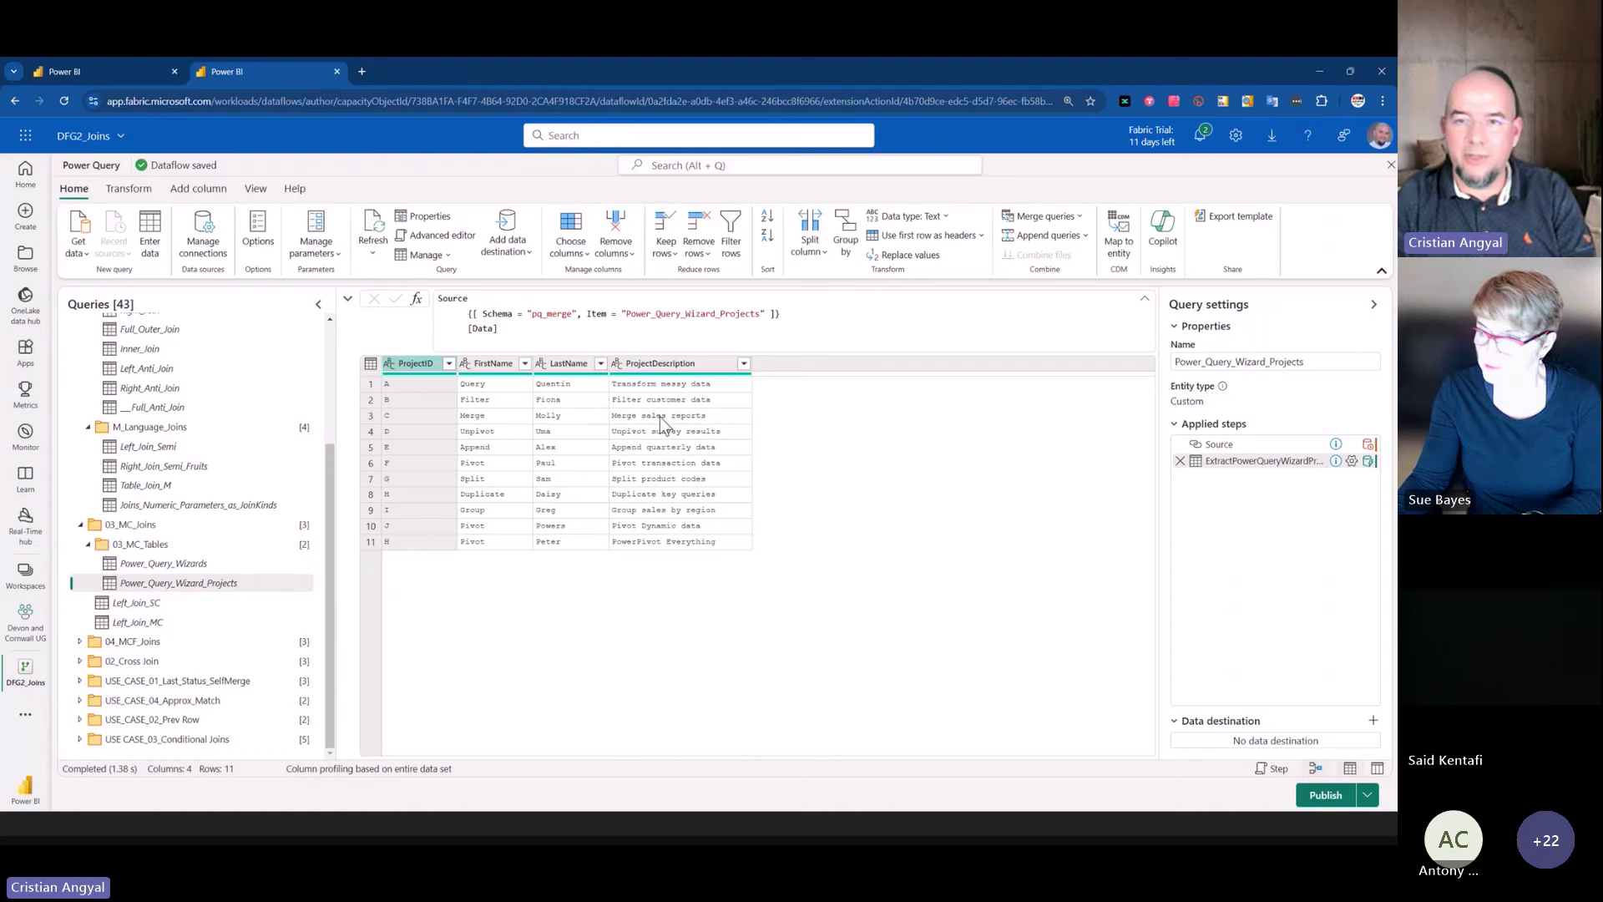
# - Review the merge settings of Left_Join_SC's MergedWizardsWithProjects step, including the FirstName key and left outer join kind, without changing them
pyautogui.click(177, 604)
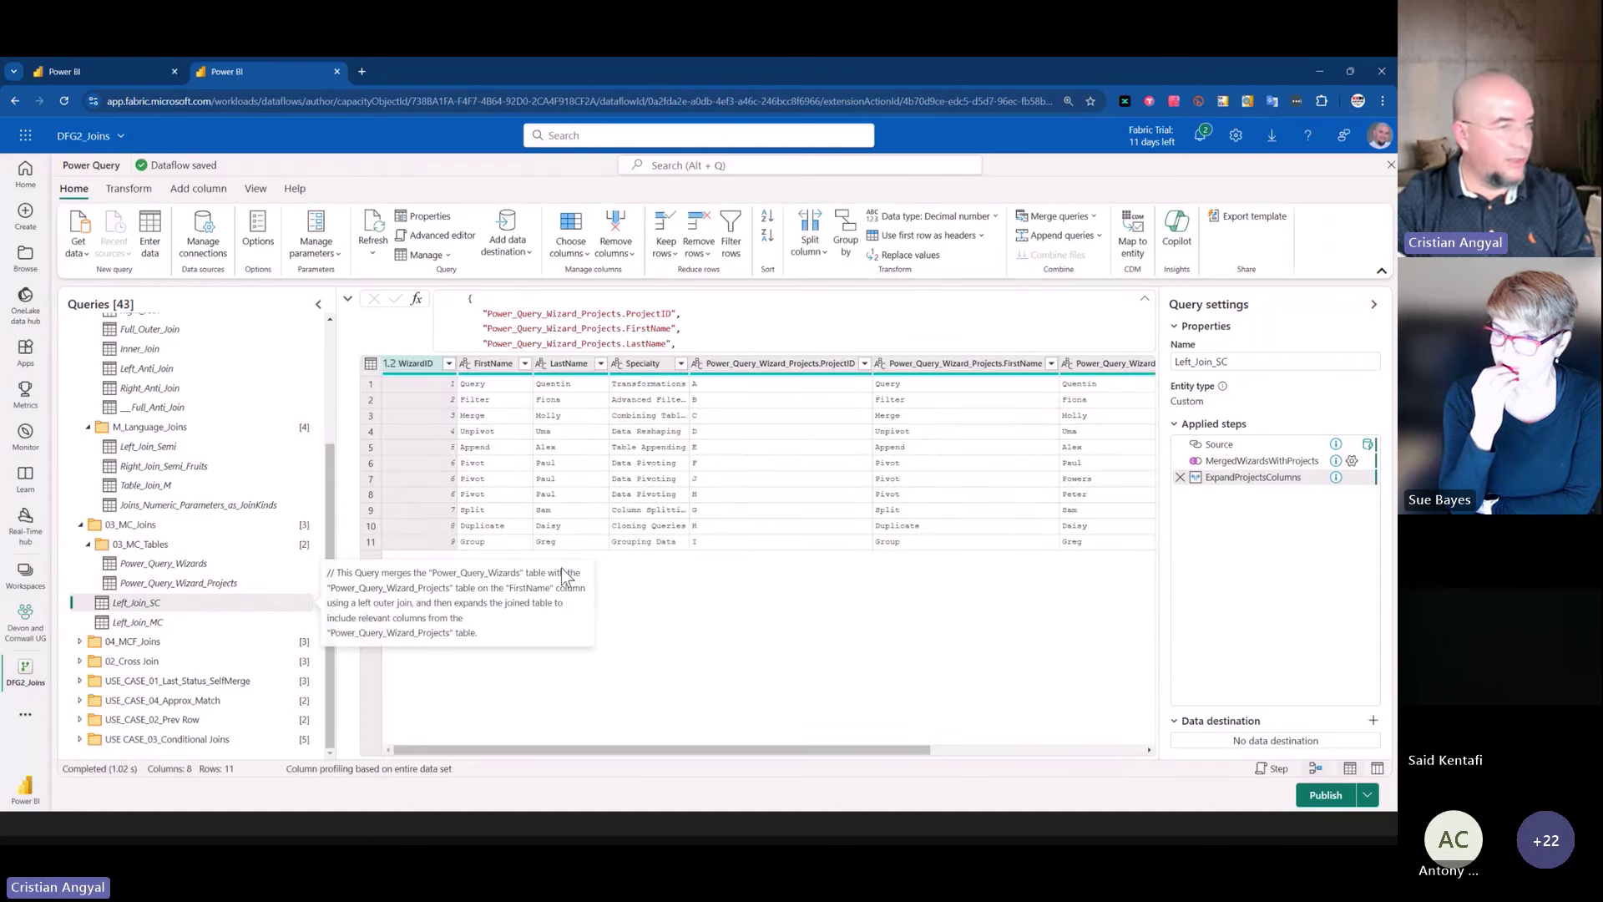
pyautogui.click(1261, 465)
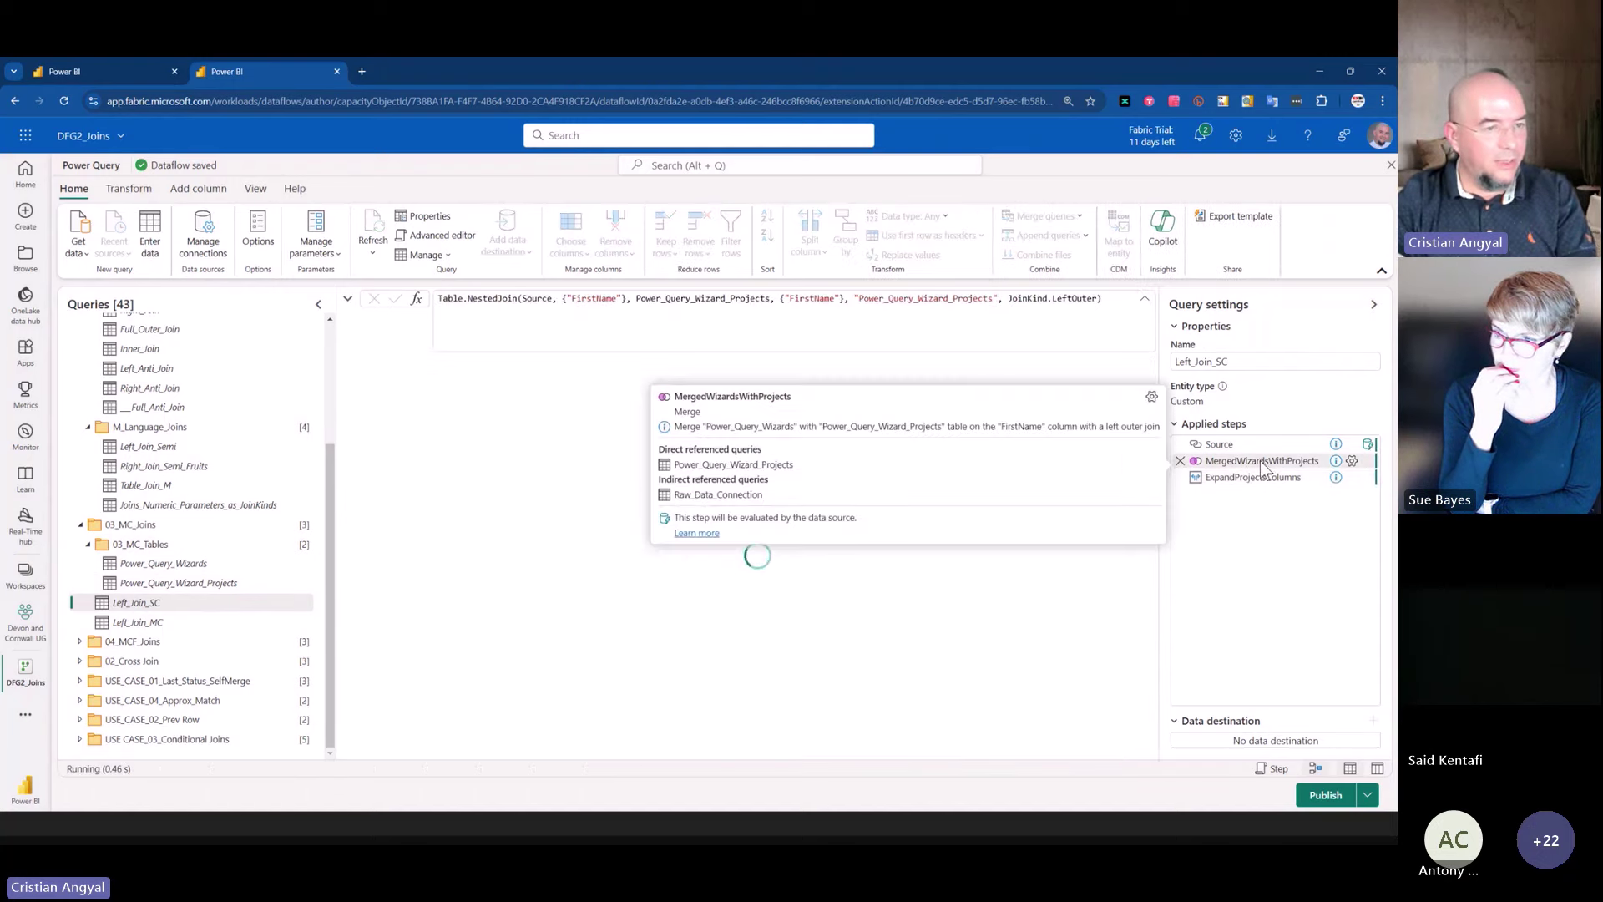
pyautogui.rightClick(1261, 463)
pyautogui.press('Escape')
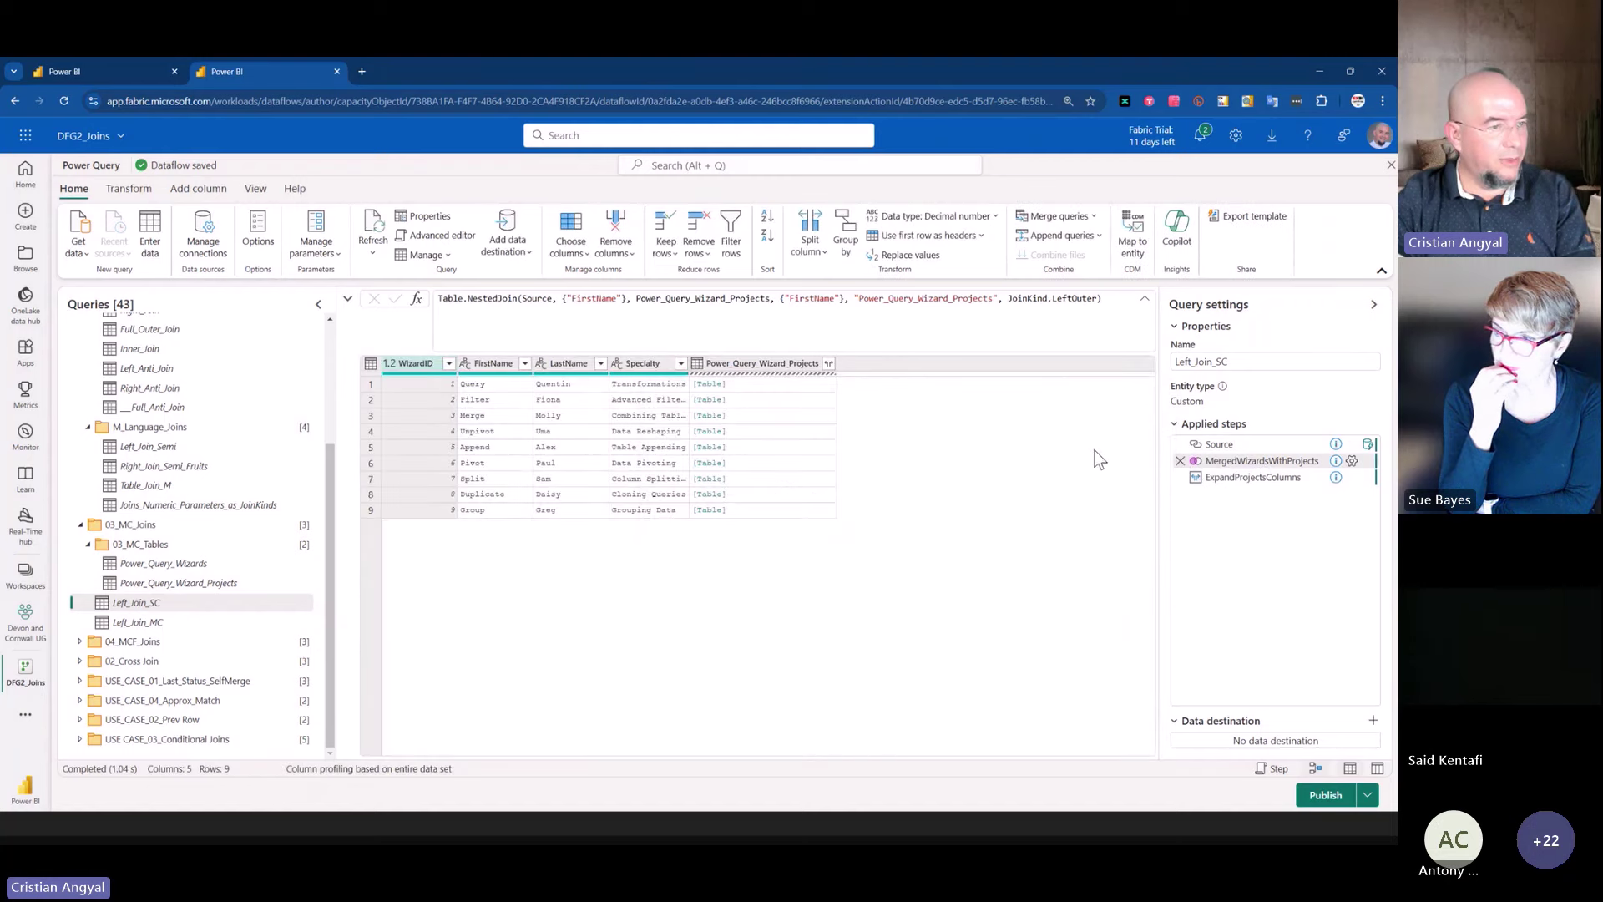
pyautogui.rightClick(1220, 464)
pyautogui.click(1179, 470)
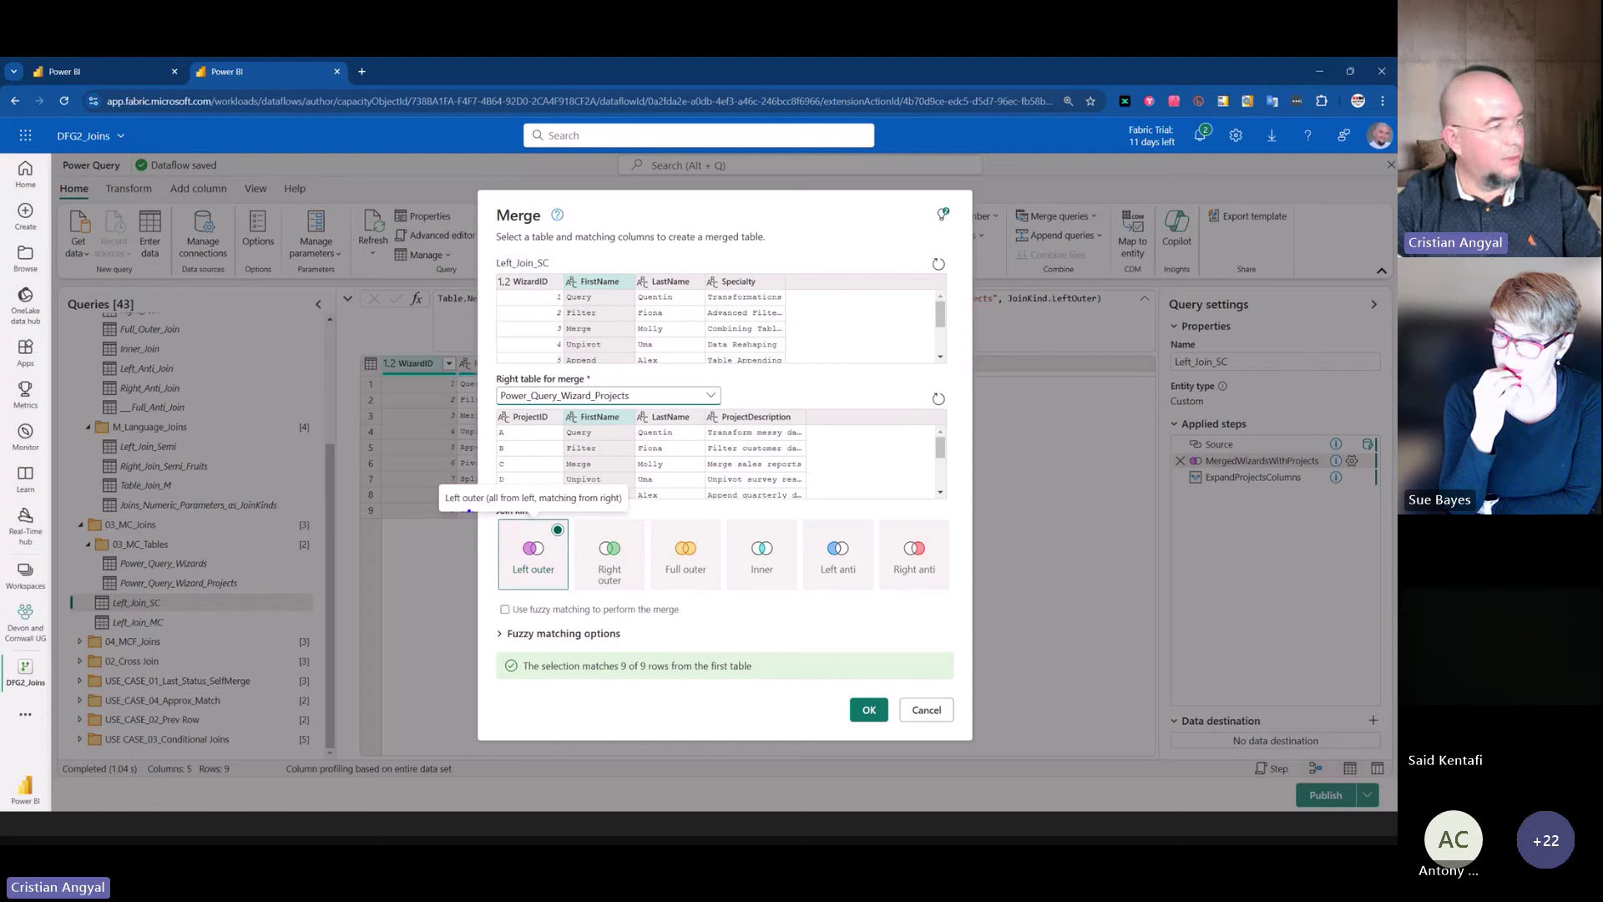
pyautogui.click(535, 553)
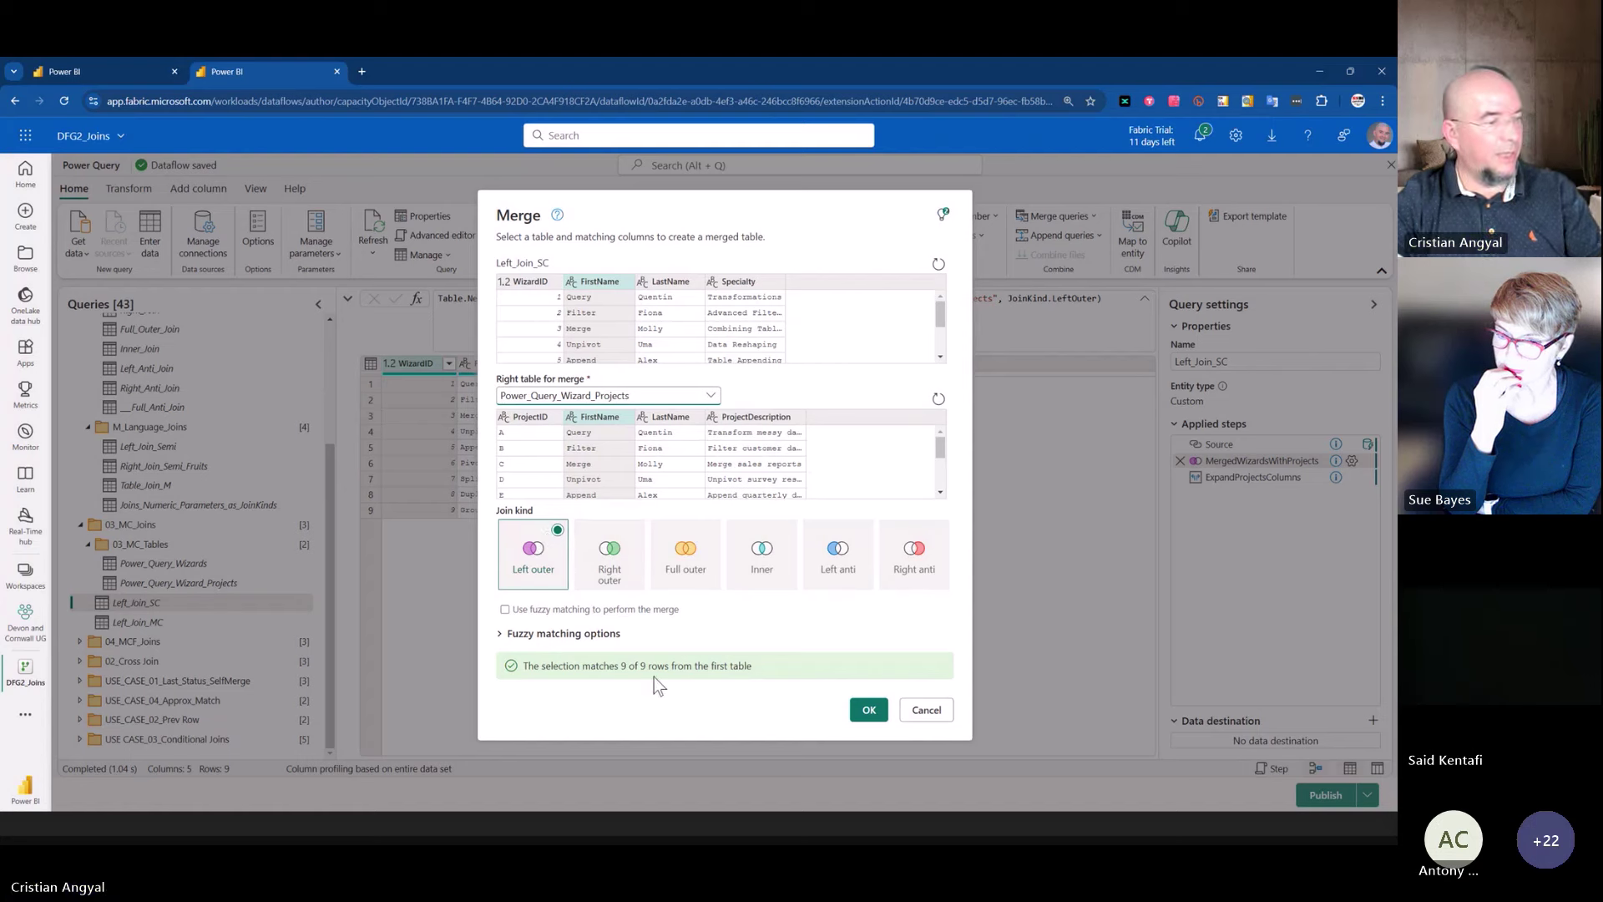
pyautogui.click(928, 712)
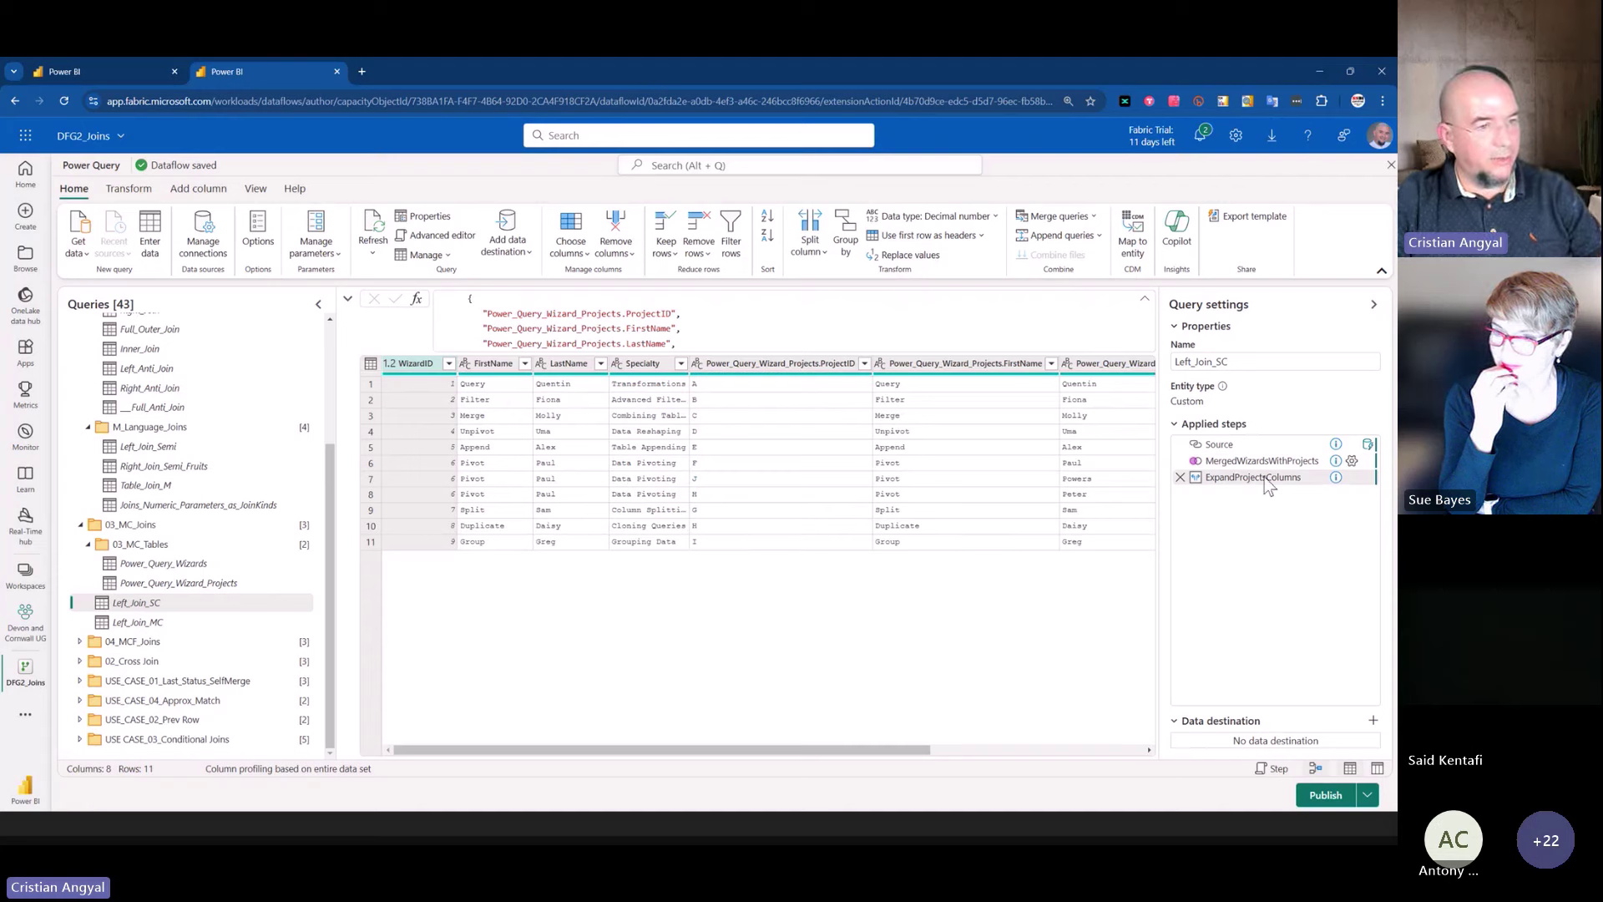
# - Compare Left_Join_SC's MergedWizardsWithProjects and ExpandProjectsColumns steps, and preview the nested projects table in row 6 of the merge step
pyautogui.click(1241, 460)
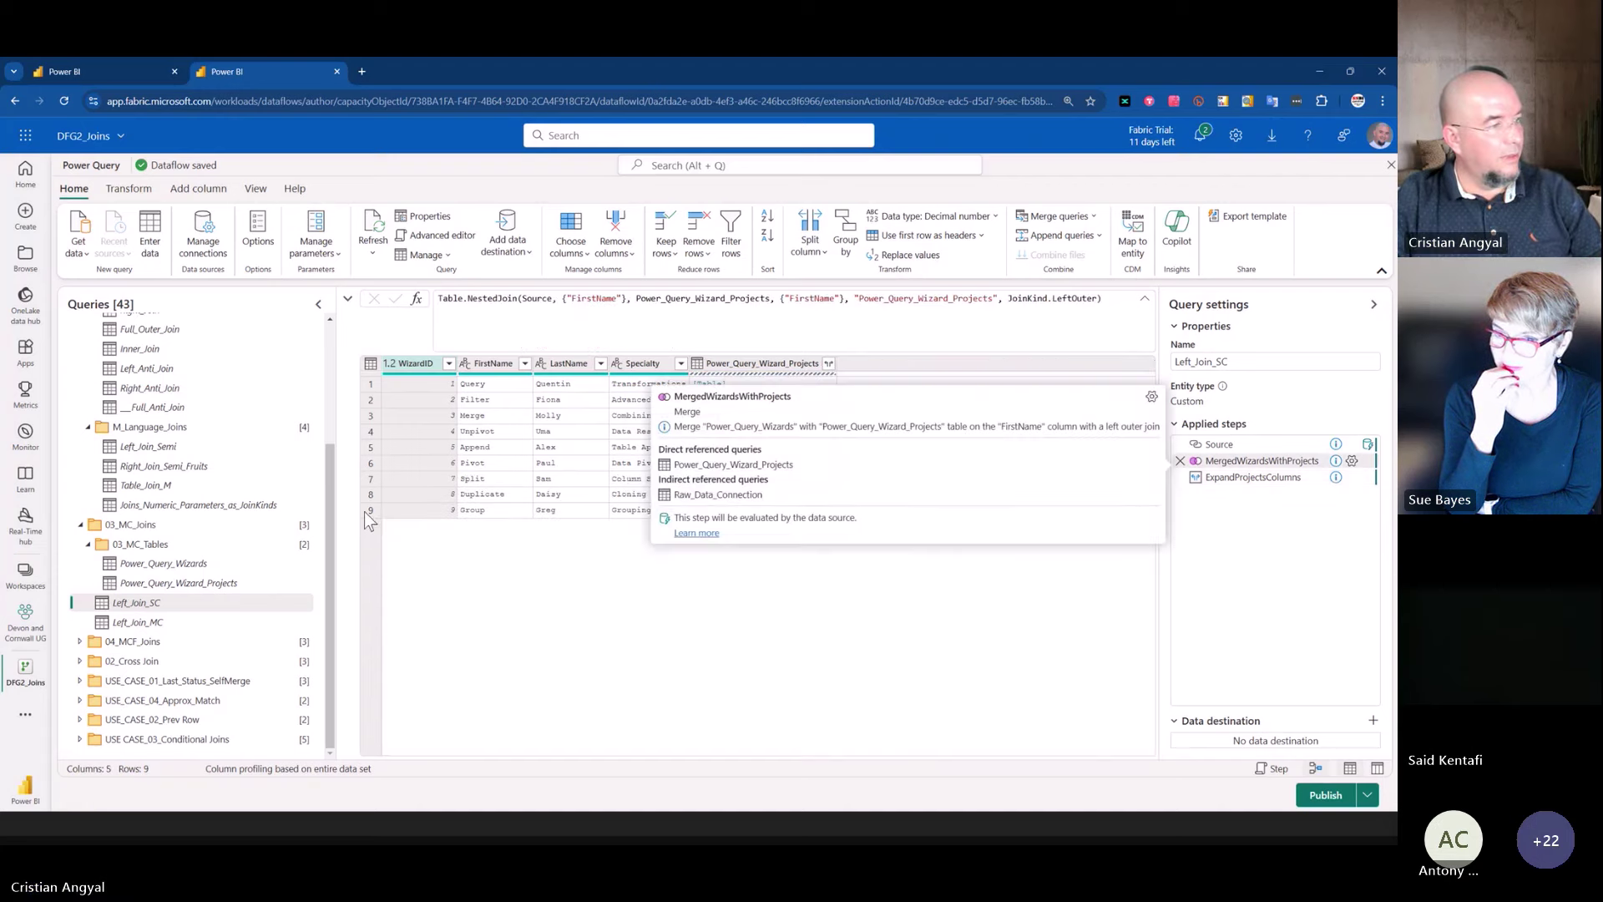
pyautogui.click(1244, 480)
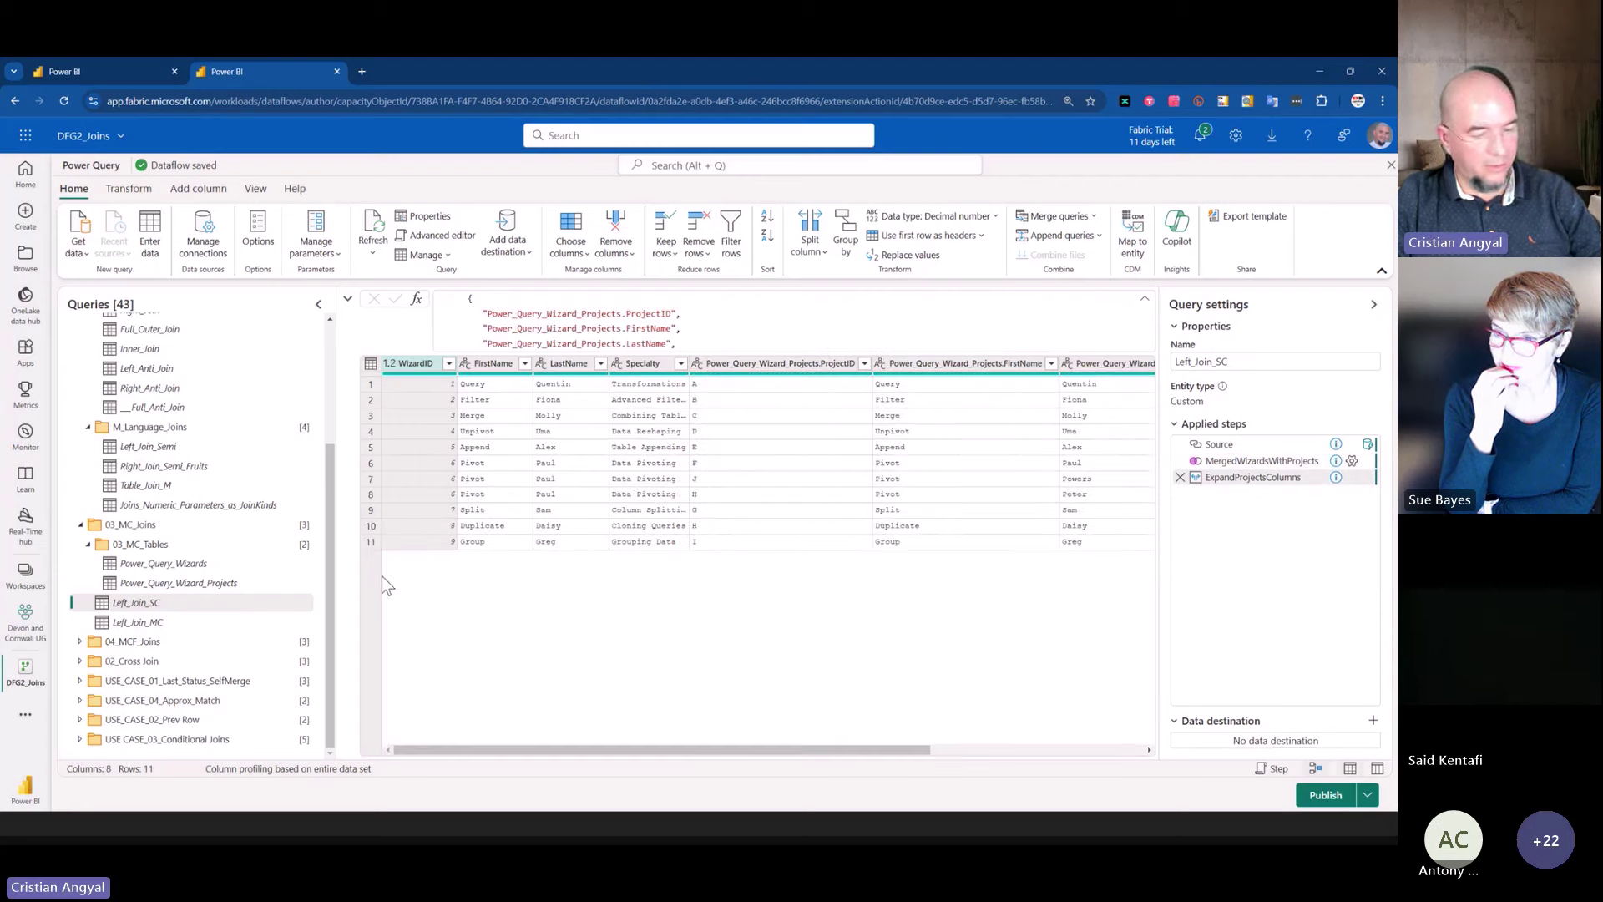
pyautogui.moveTo(360, 314); pyautogui.dragTo(437, 569)
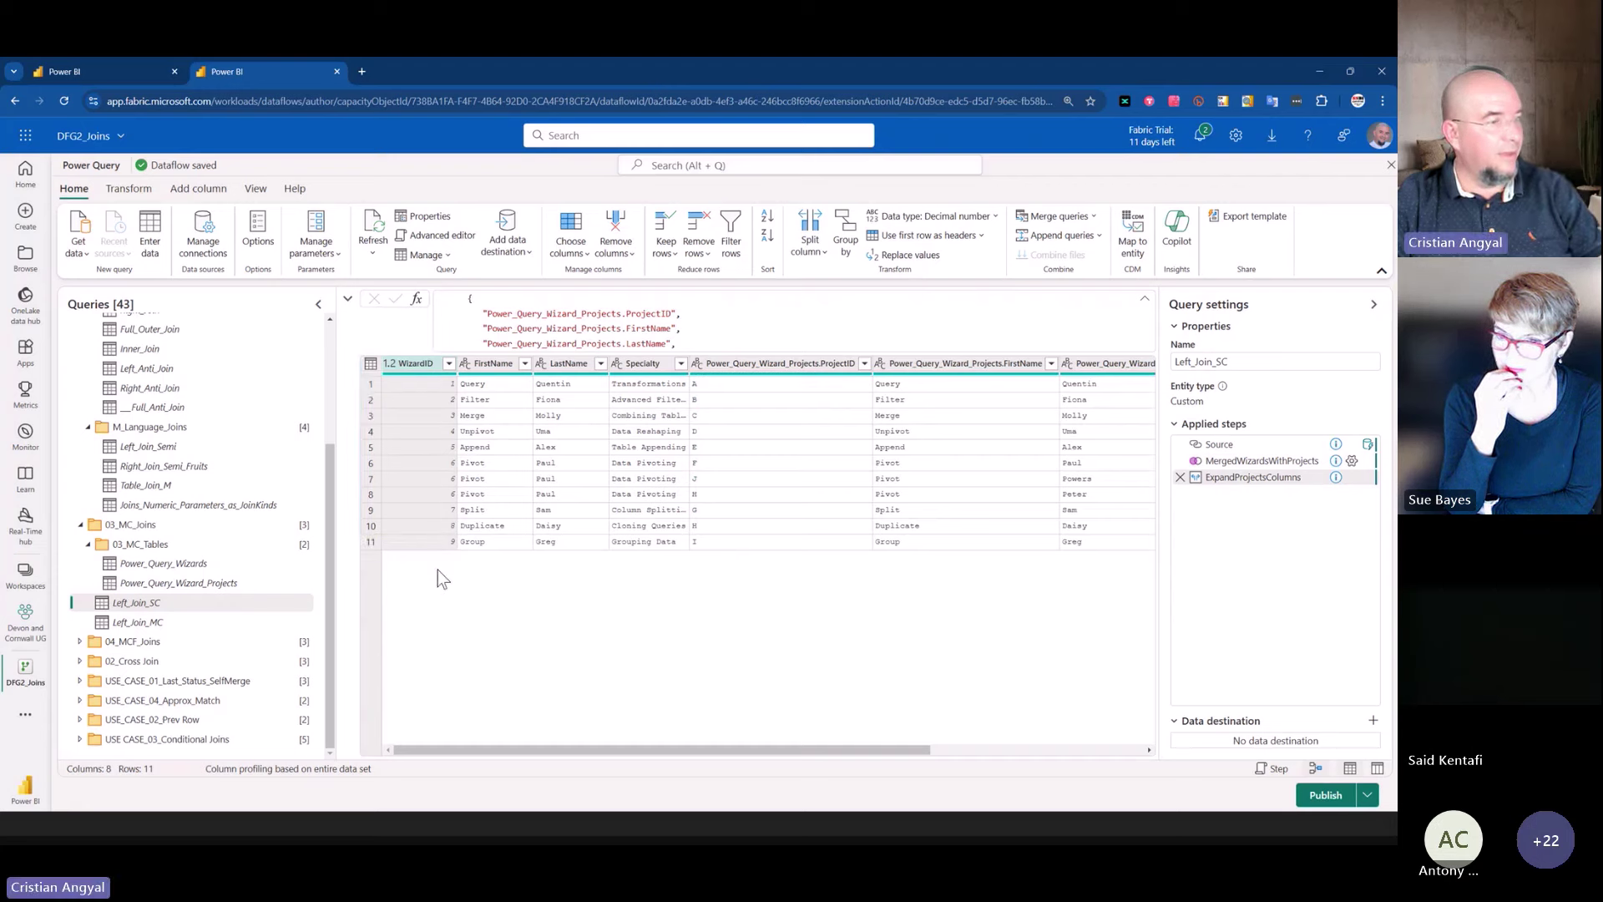
pyautogui.click(519, 480)
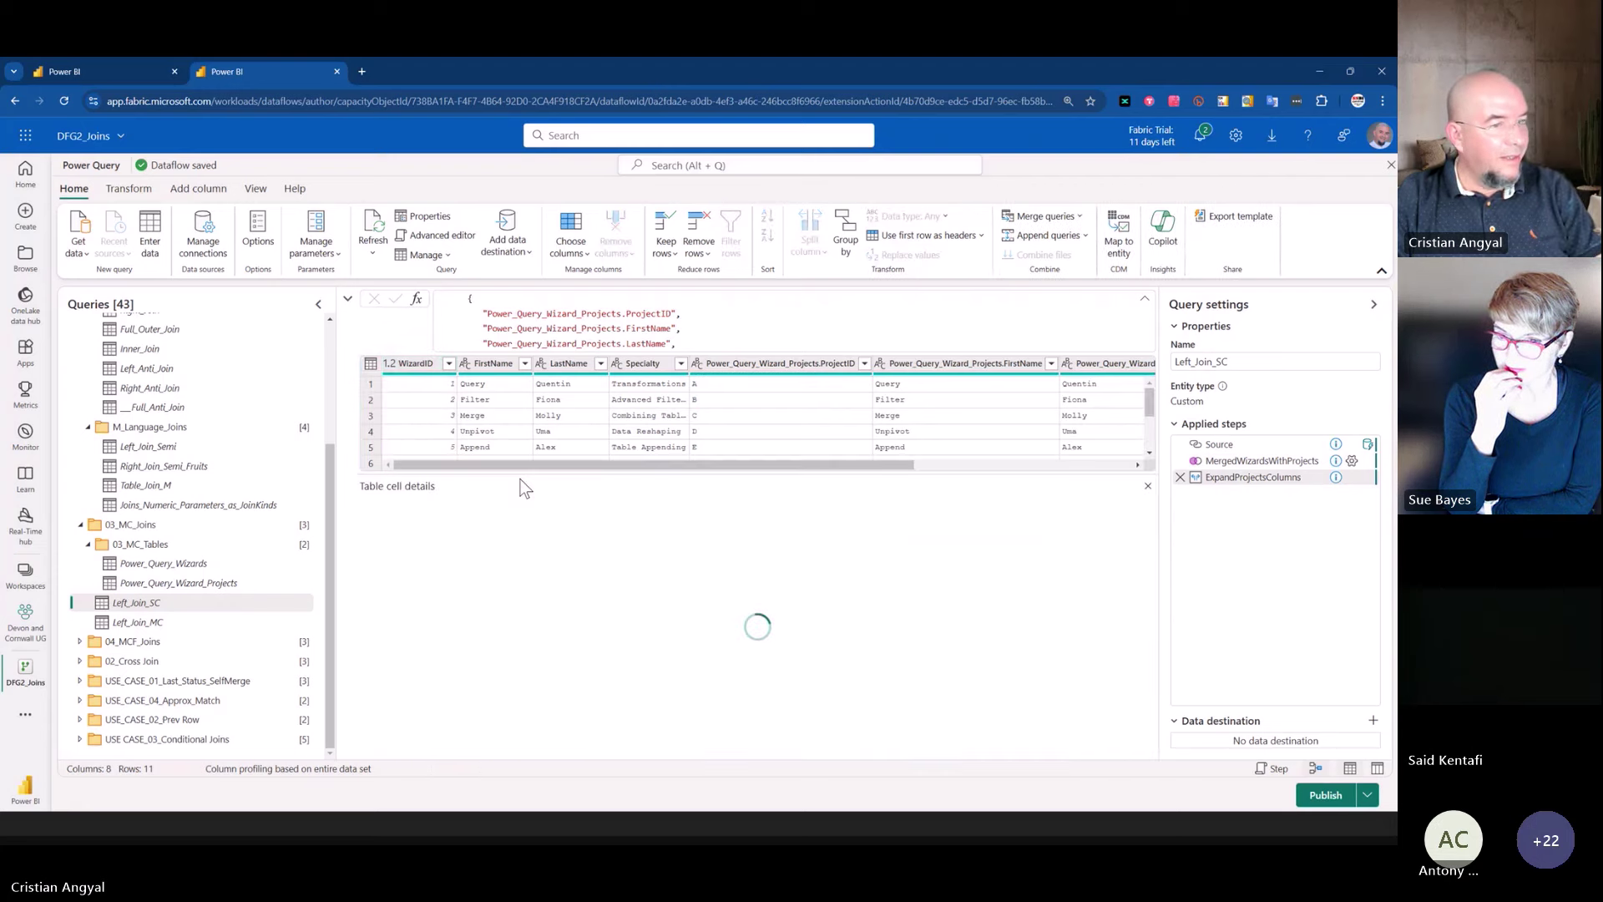
pyautogui.click(1246, 462)
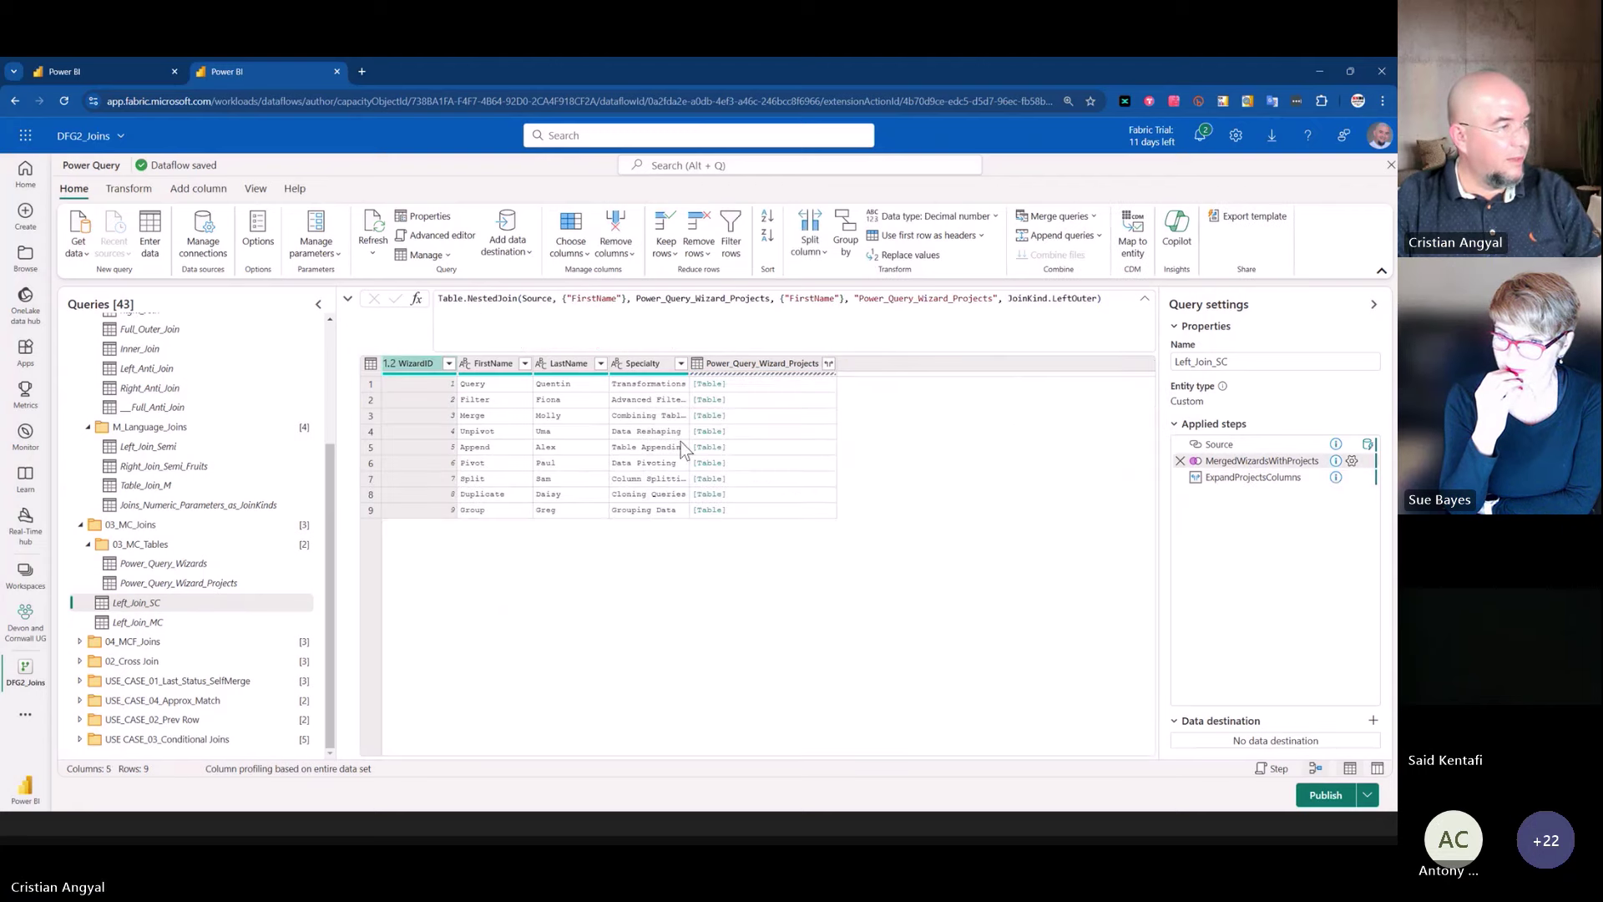
pyautogui.click(779, 464)
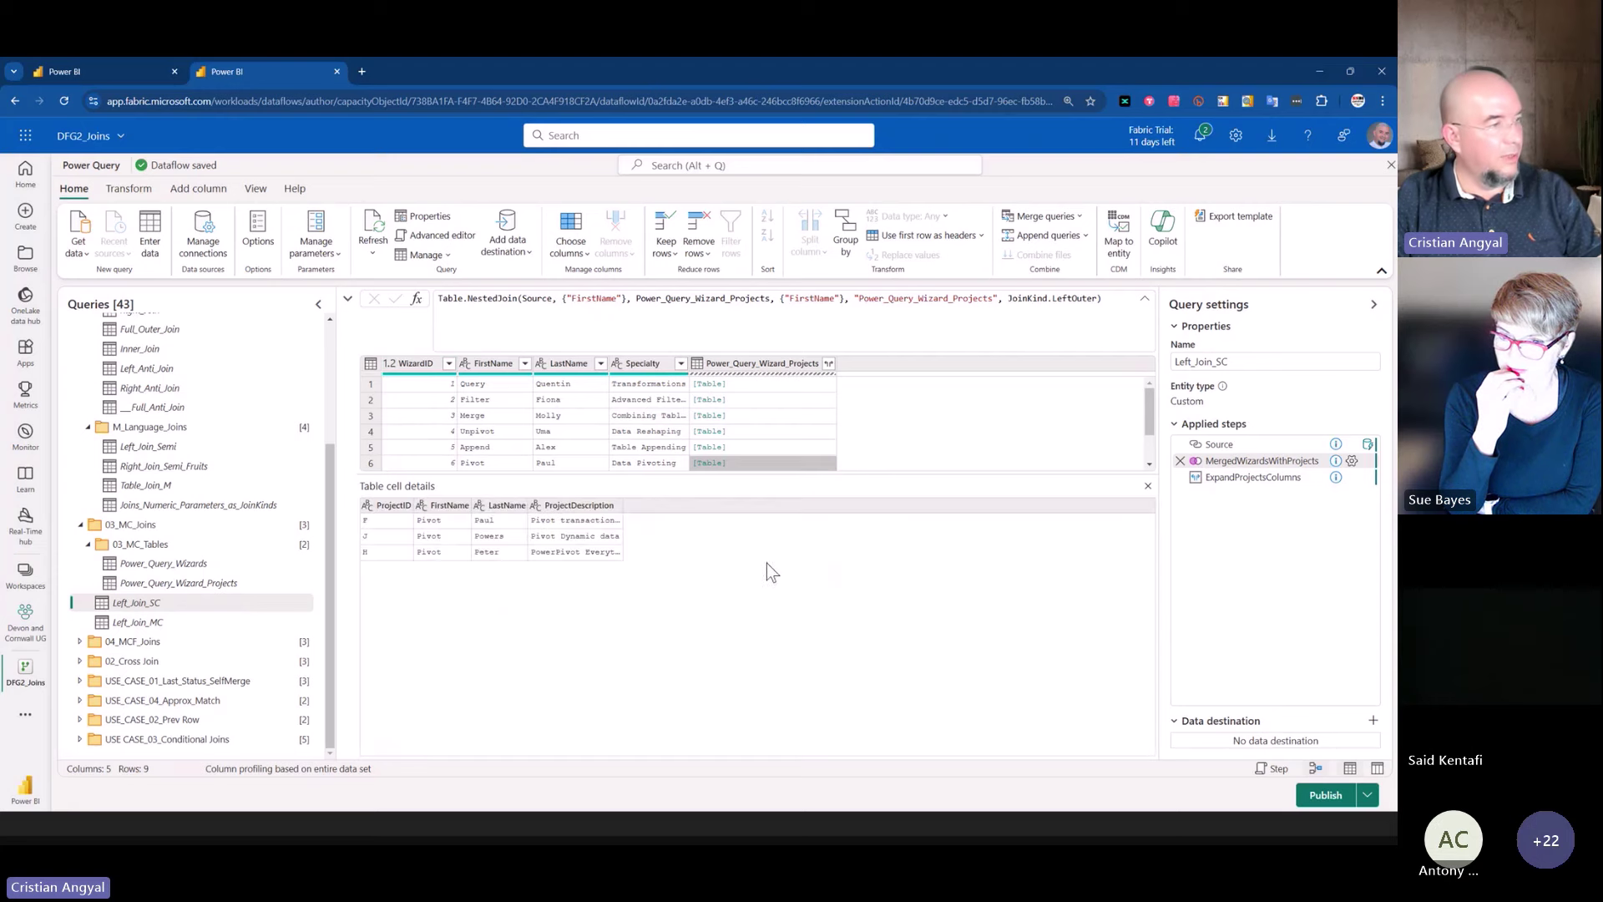
# - Enlarge the data preview above the table cell details and examine the FirstName values in row 6's nested projects table
pyautogui.scroll(-2, 493, 428)
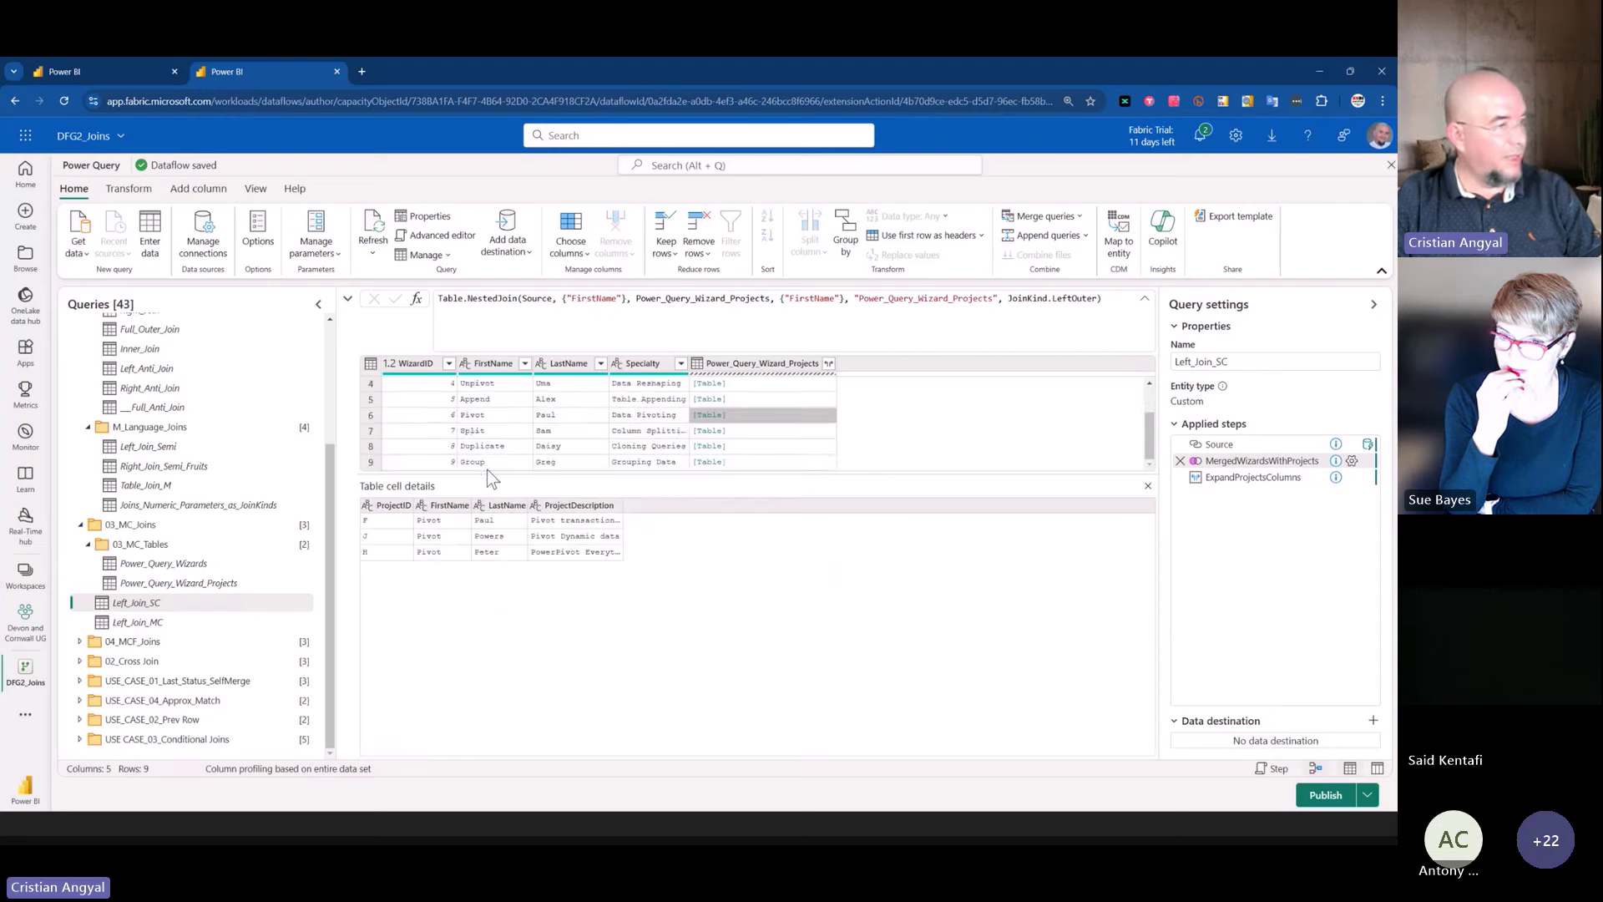
pyautogui.moveTo(486, 473); pyautogui.dragTo(489, 570)
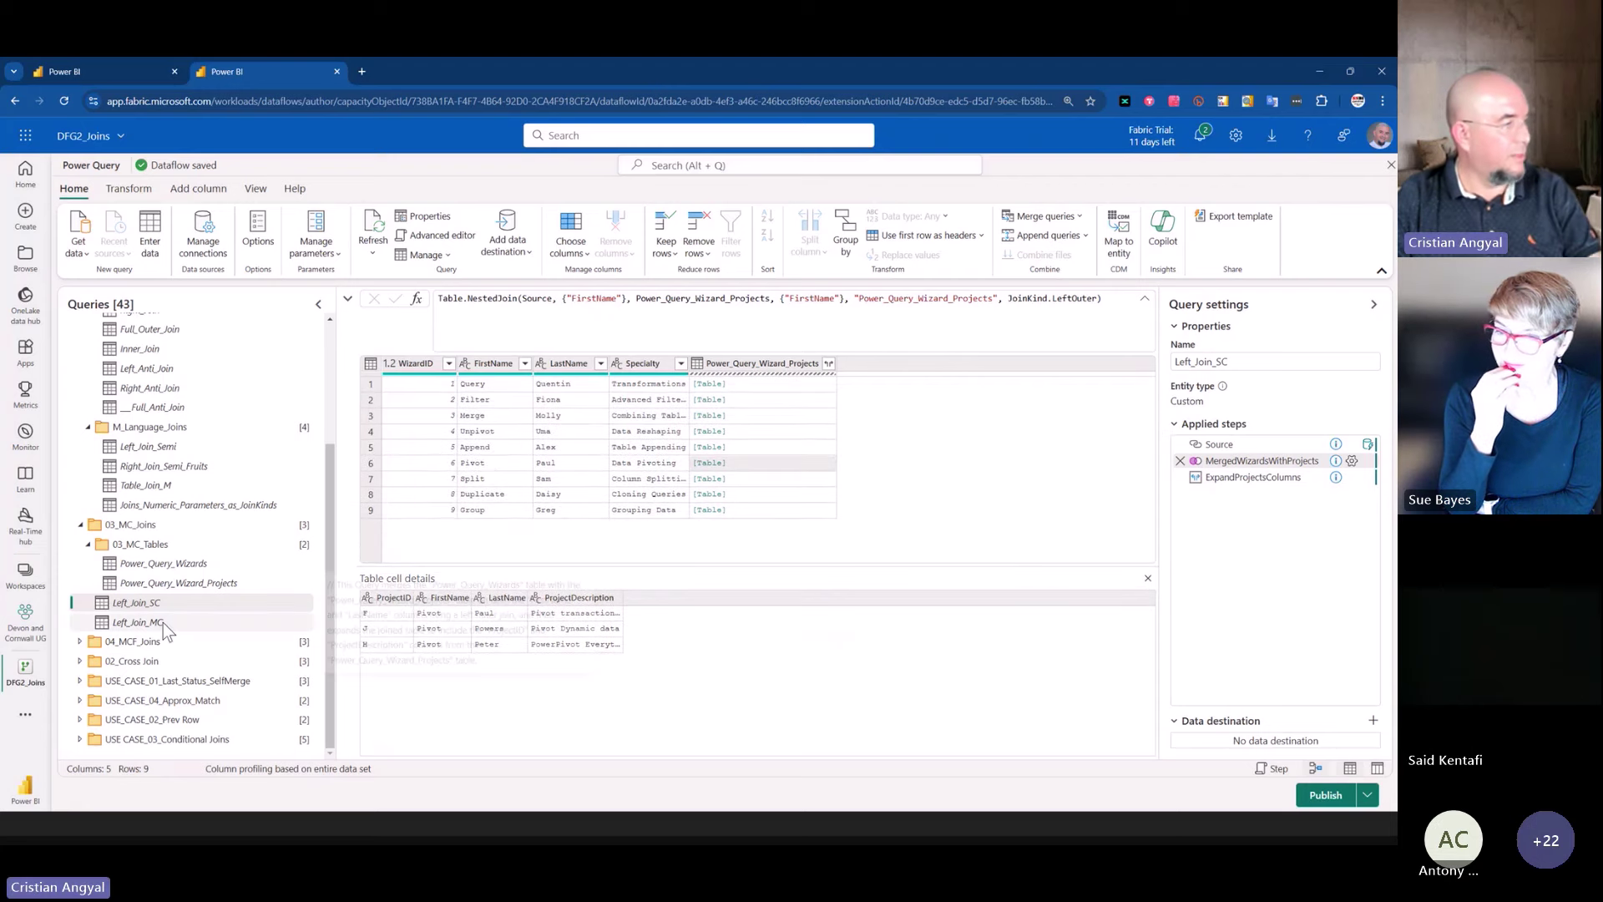
pyautogui.moveTo(211, 583)
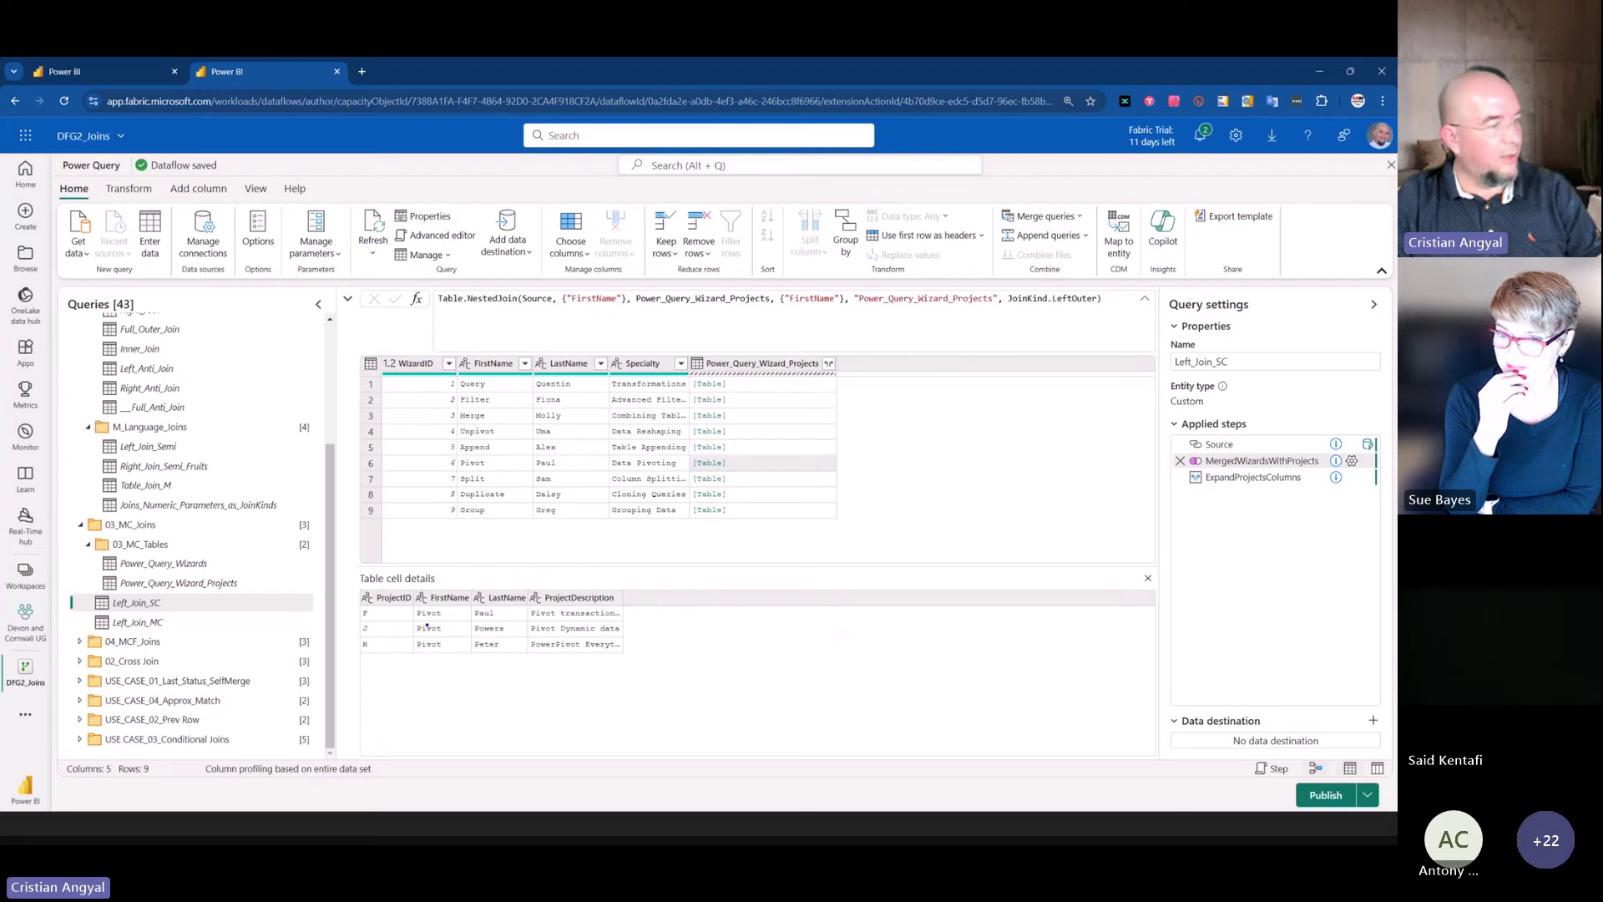
pyautogui.moveTo(384, 569); pyautogui.dragTo(462, 697)
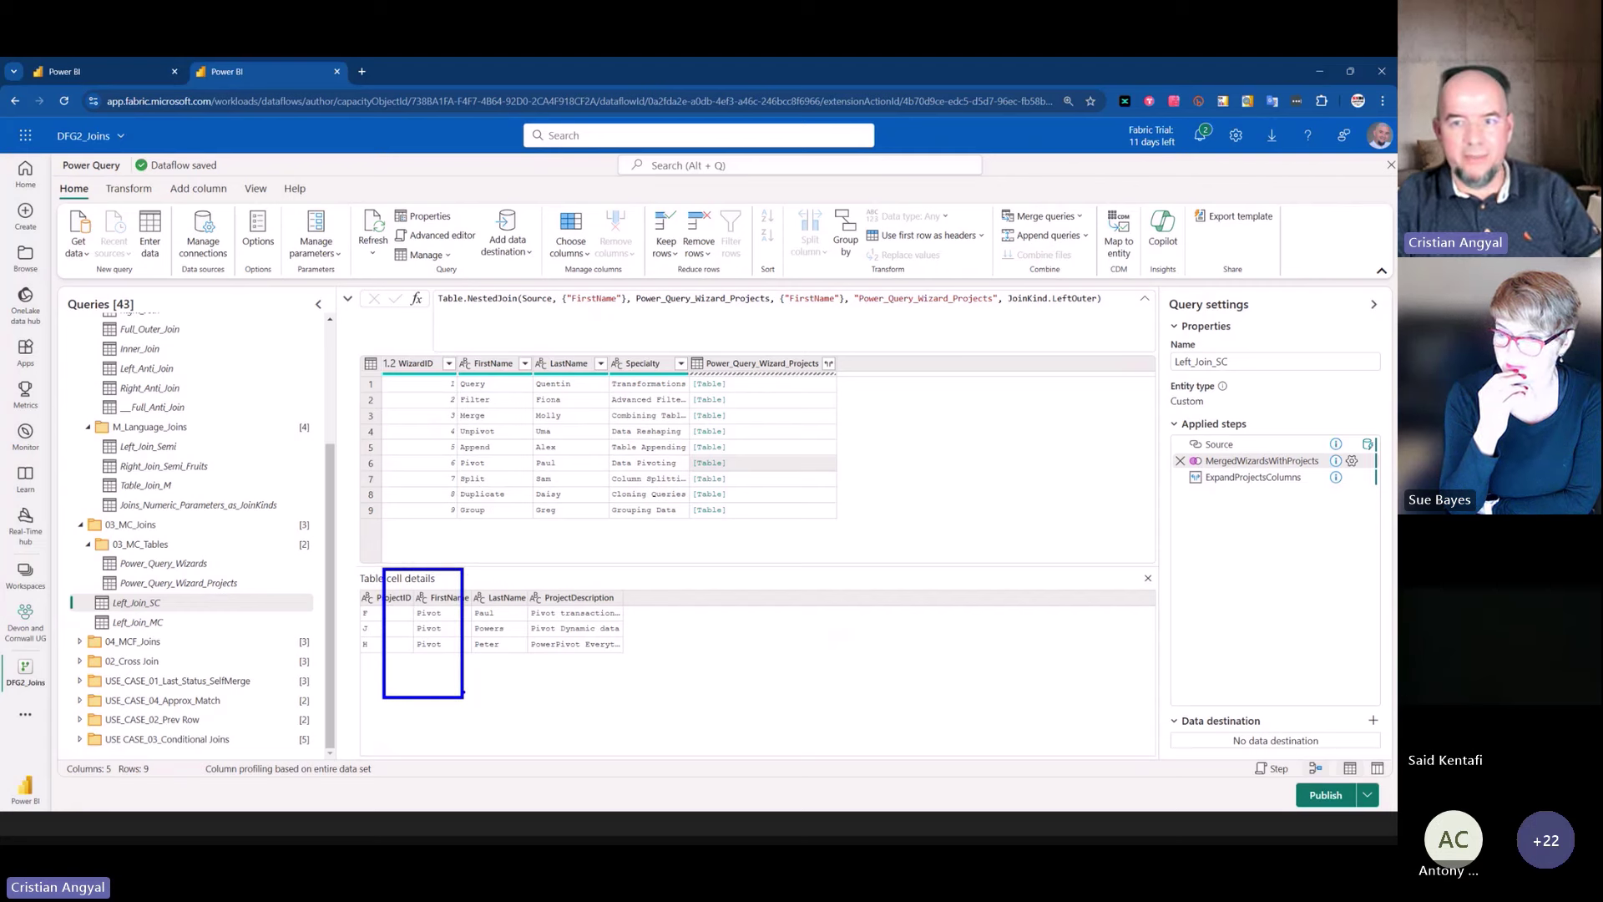
pyautogui.press('Escape')
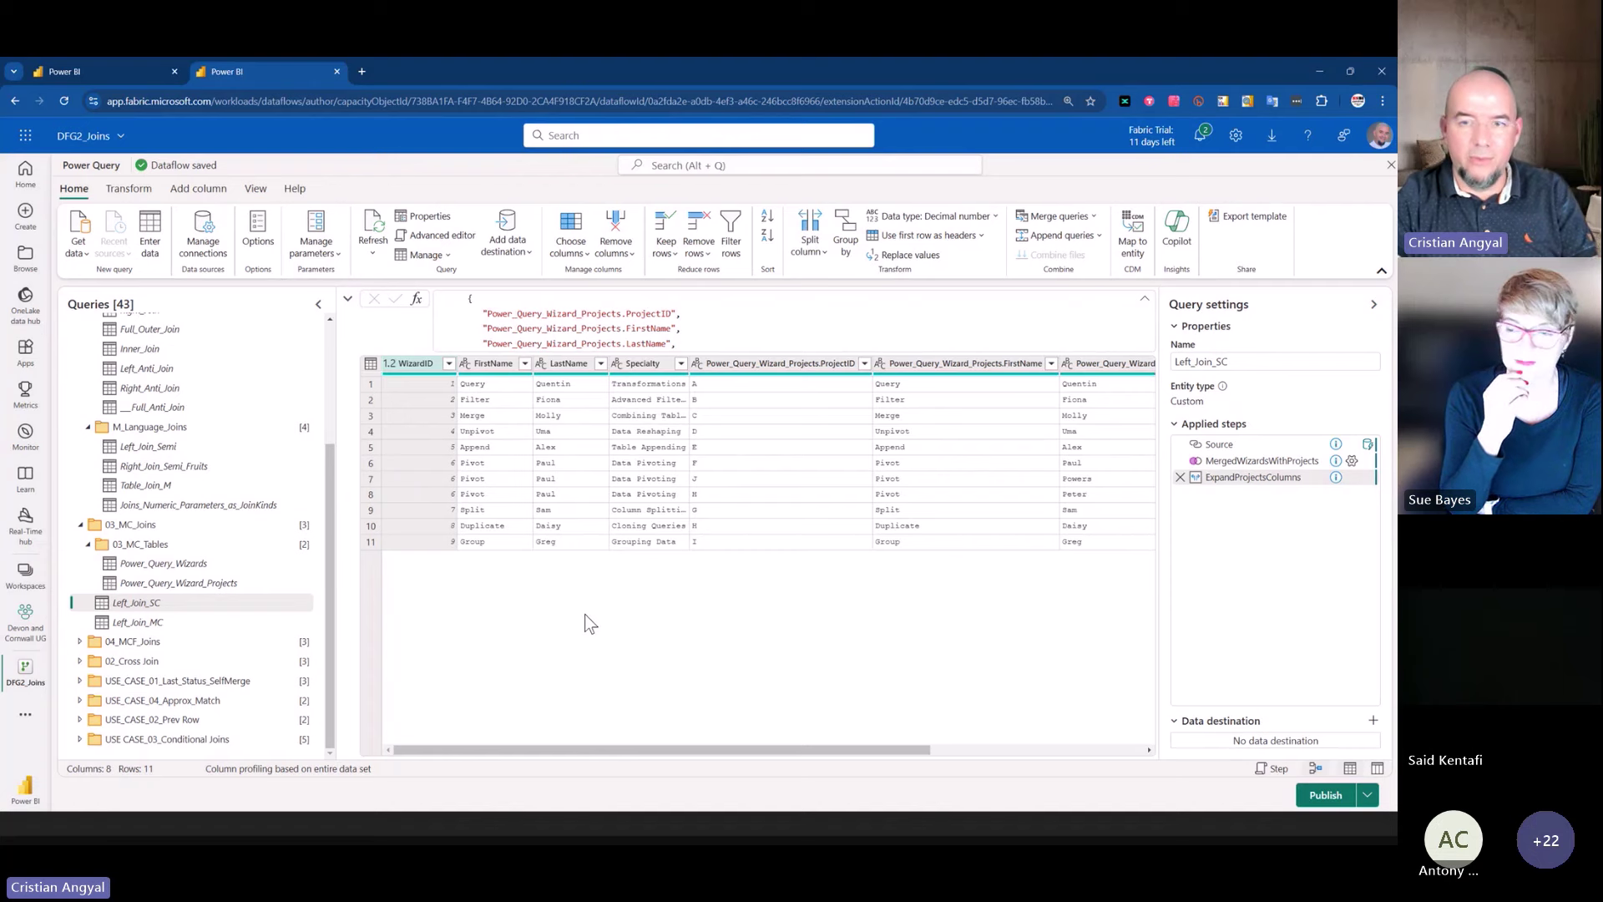
# - Review Left_Join_MC's merge settings, including the FirstName and LastName keys and left outer join kind, and view the ExpandProjectsColumns result
pyautogui.click(170, 623)
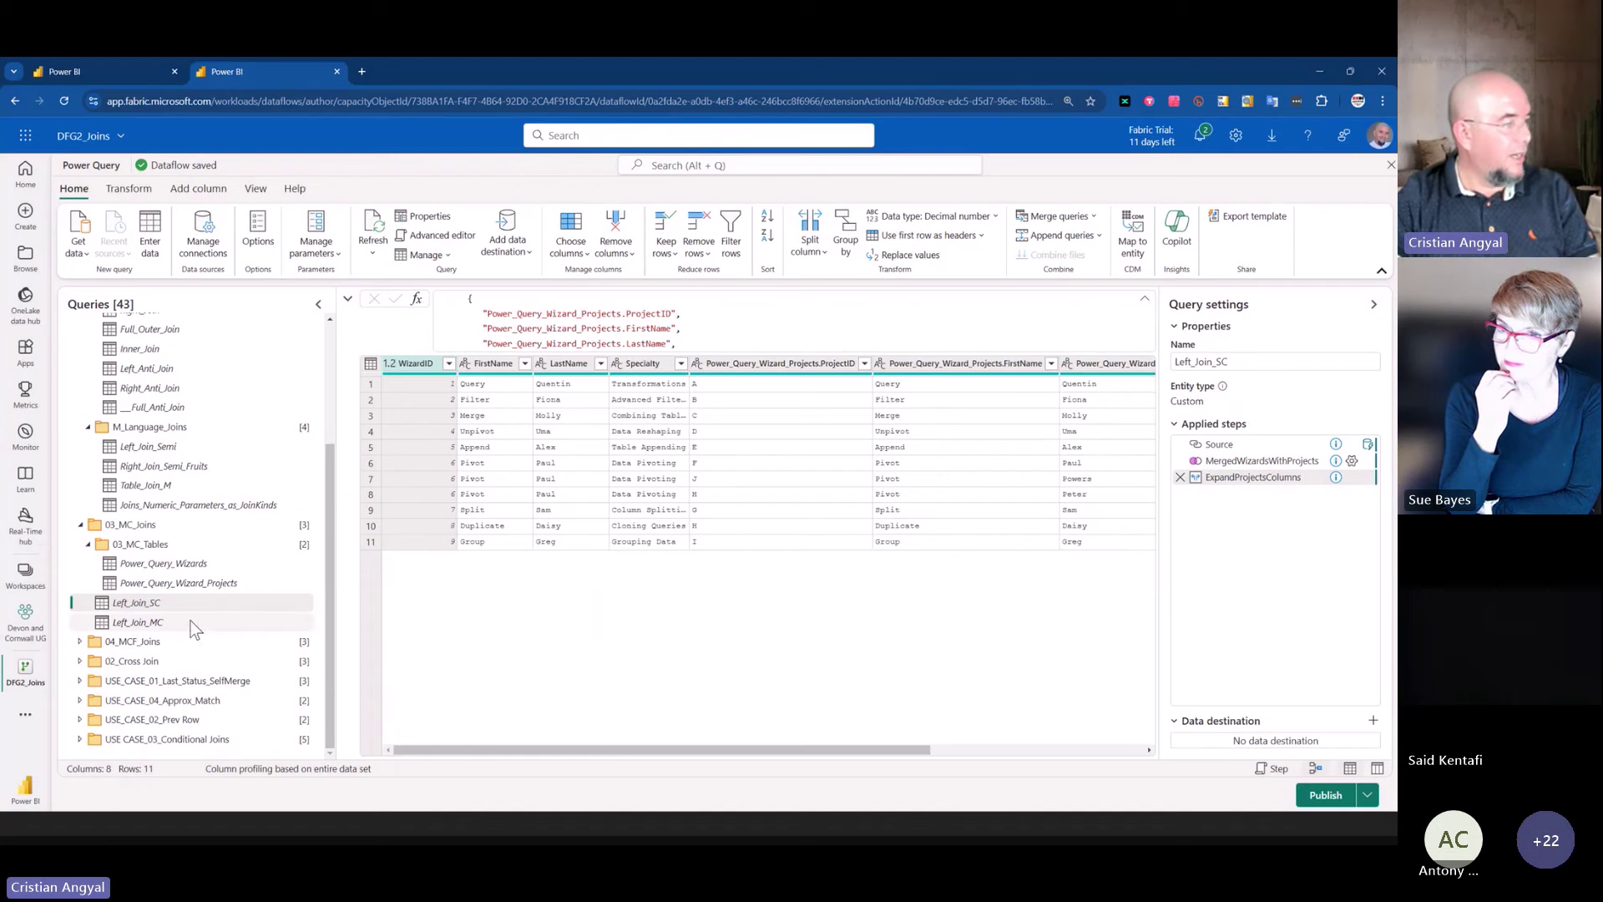
pyautogui.rightClick(1229, 464)
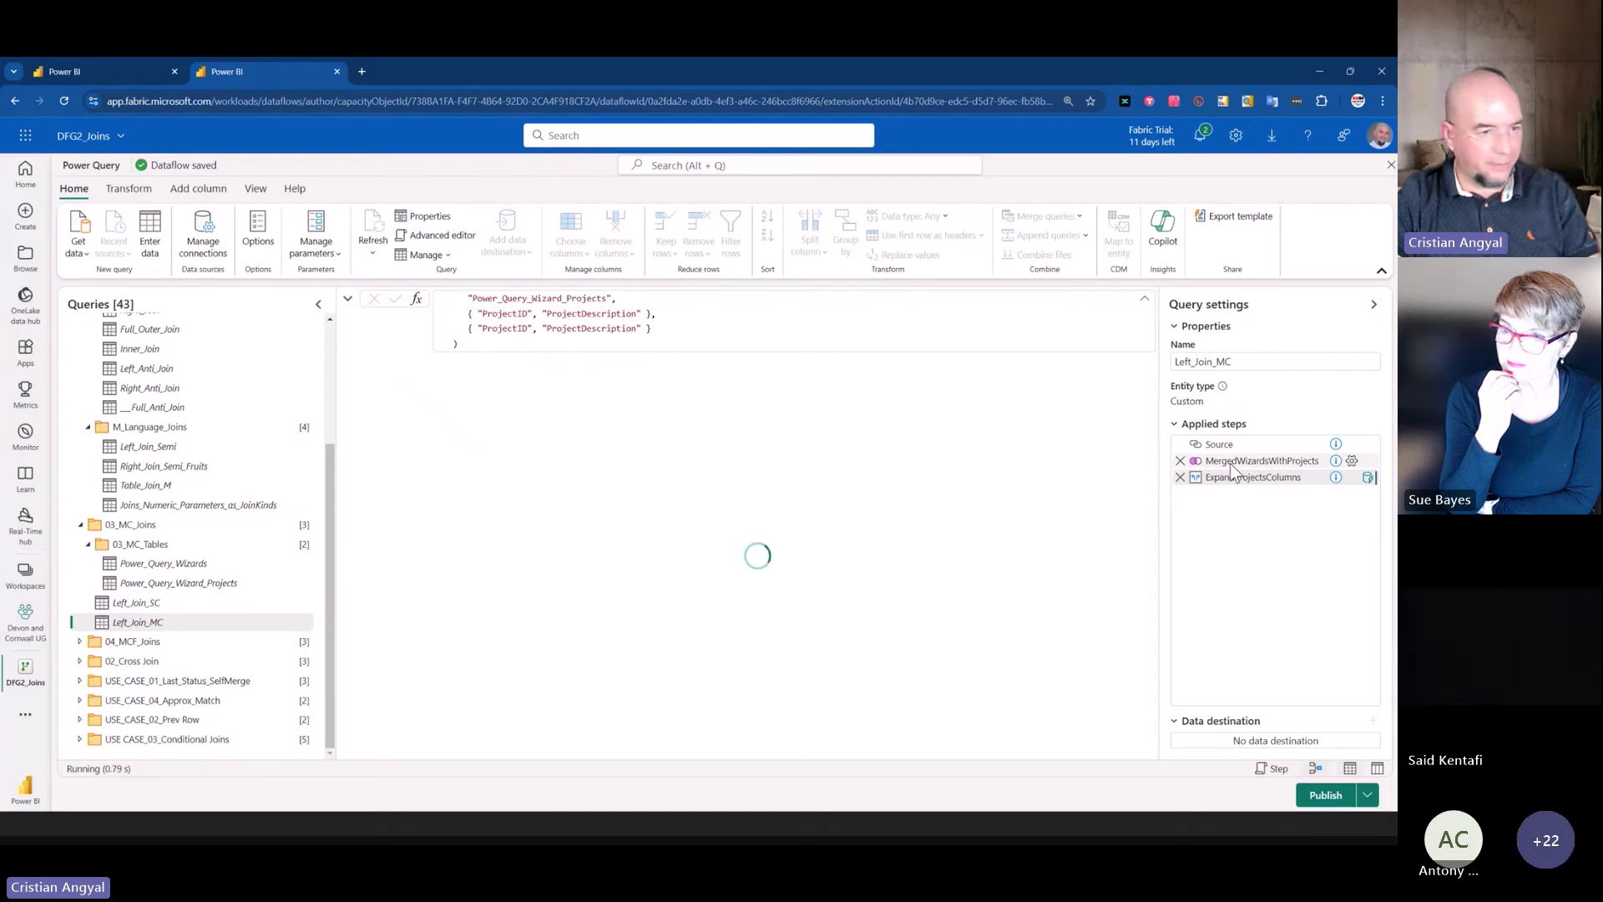
pyautogui.click(1179, 473)
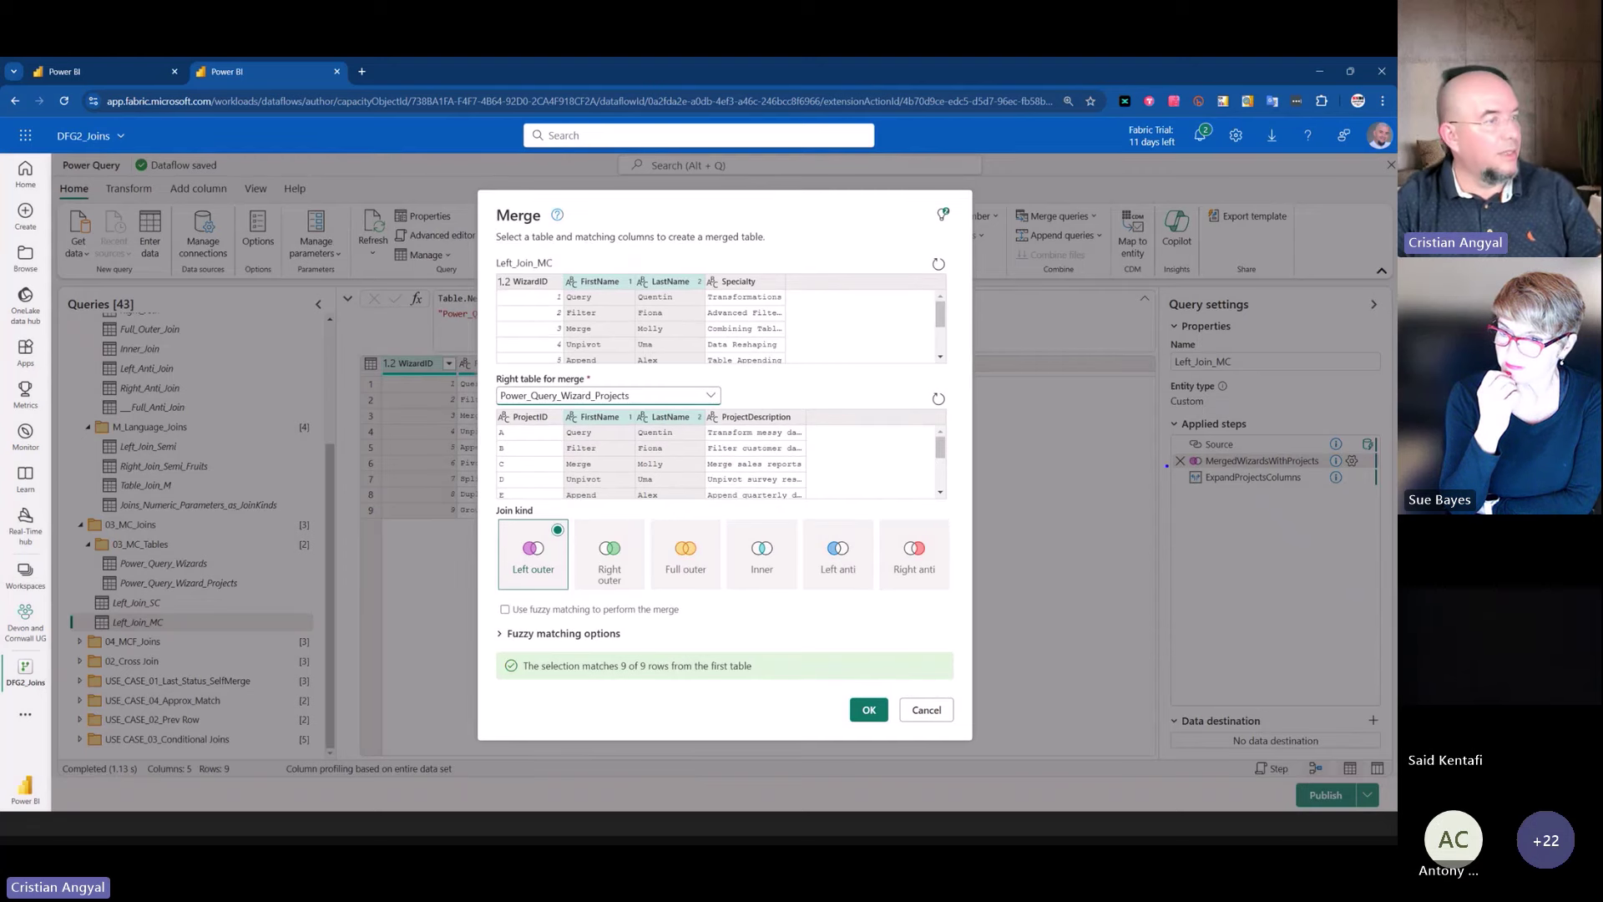
pyautogui.moveTo(539, 250); pyautogui.dragTo(649, 384)
pyautogui.moveTo(554, 399); pyautogui.dragTo(640, 524)
pyautogui.moveTo(673, 254)
pyautogui.mouseDown()
pyautogui.moveTo(728, 381)
pyautogui.moveTo(690, 456)
pyautogui.moveTo(735, 503)
pyautogui.mouseUp()
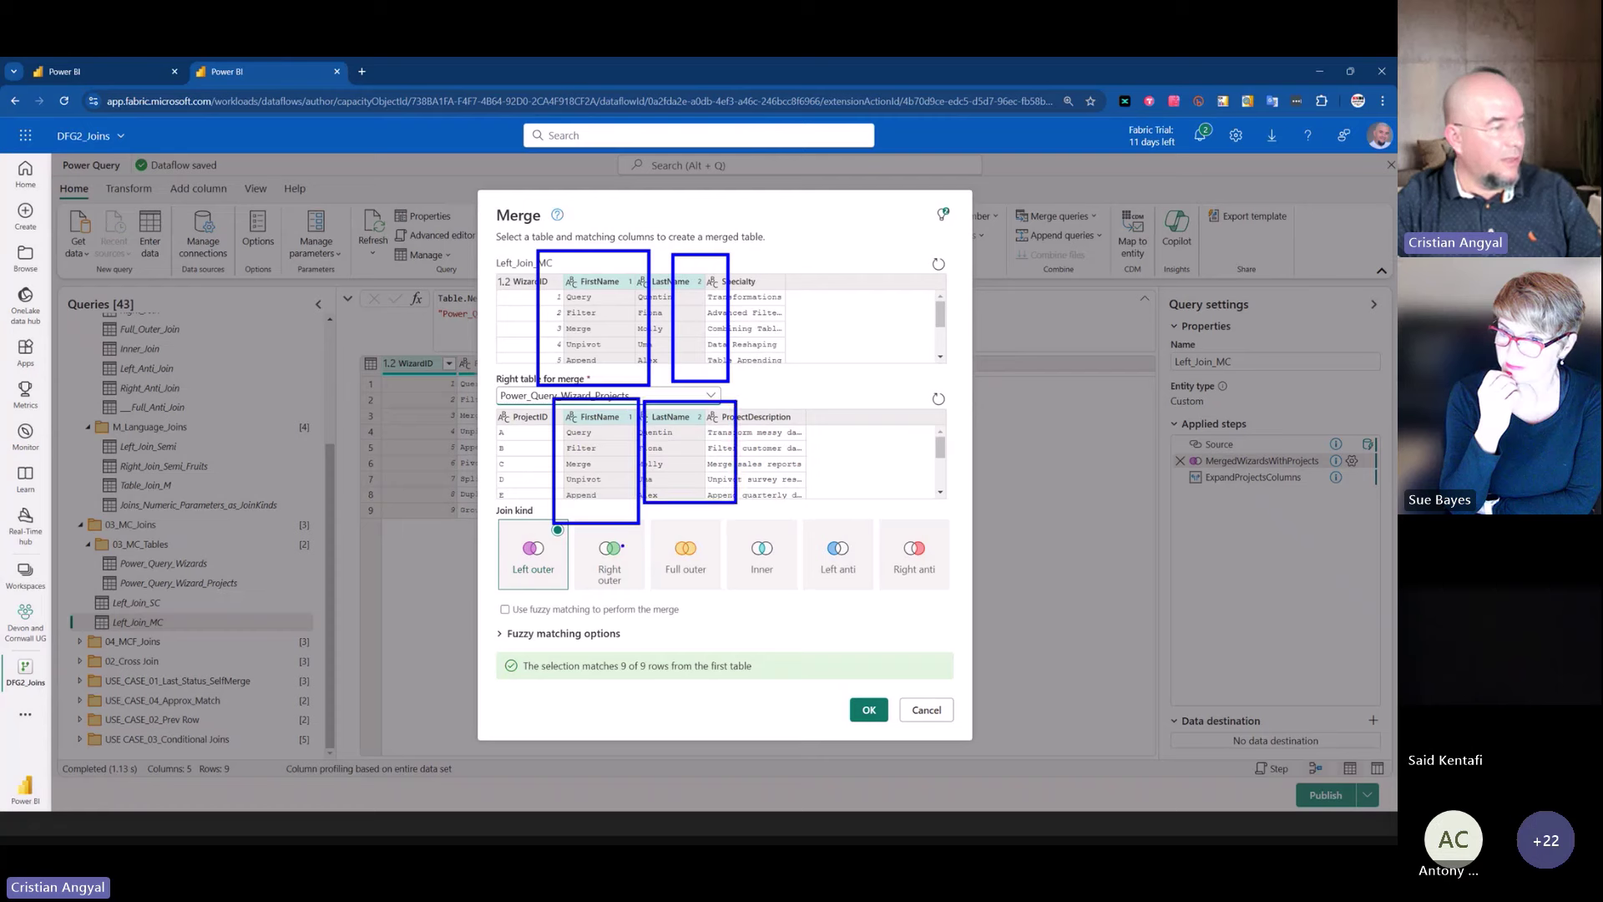
pyautogui.moveTo(514, 509)
pyautogui.mouseDown()
pyautogui.moveTo(469, 546)
pyautogui.moveTo(501, 506)
pyautogui.moveTo(480, 522)
pyautogui.mouseUp()
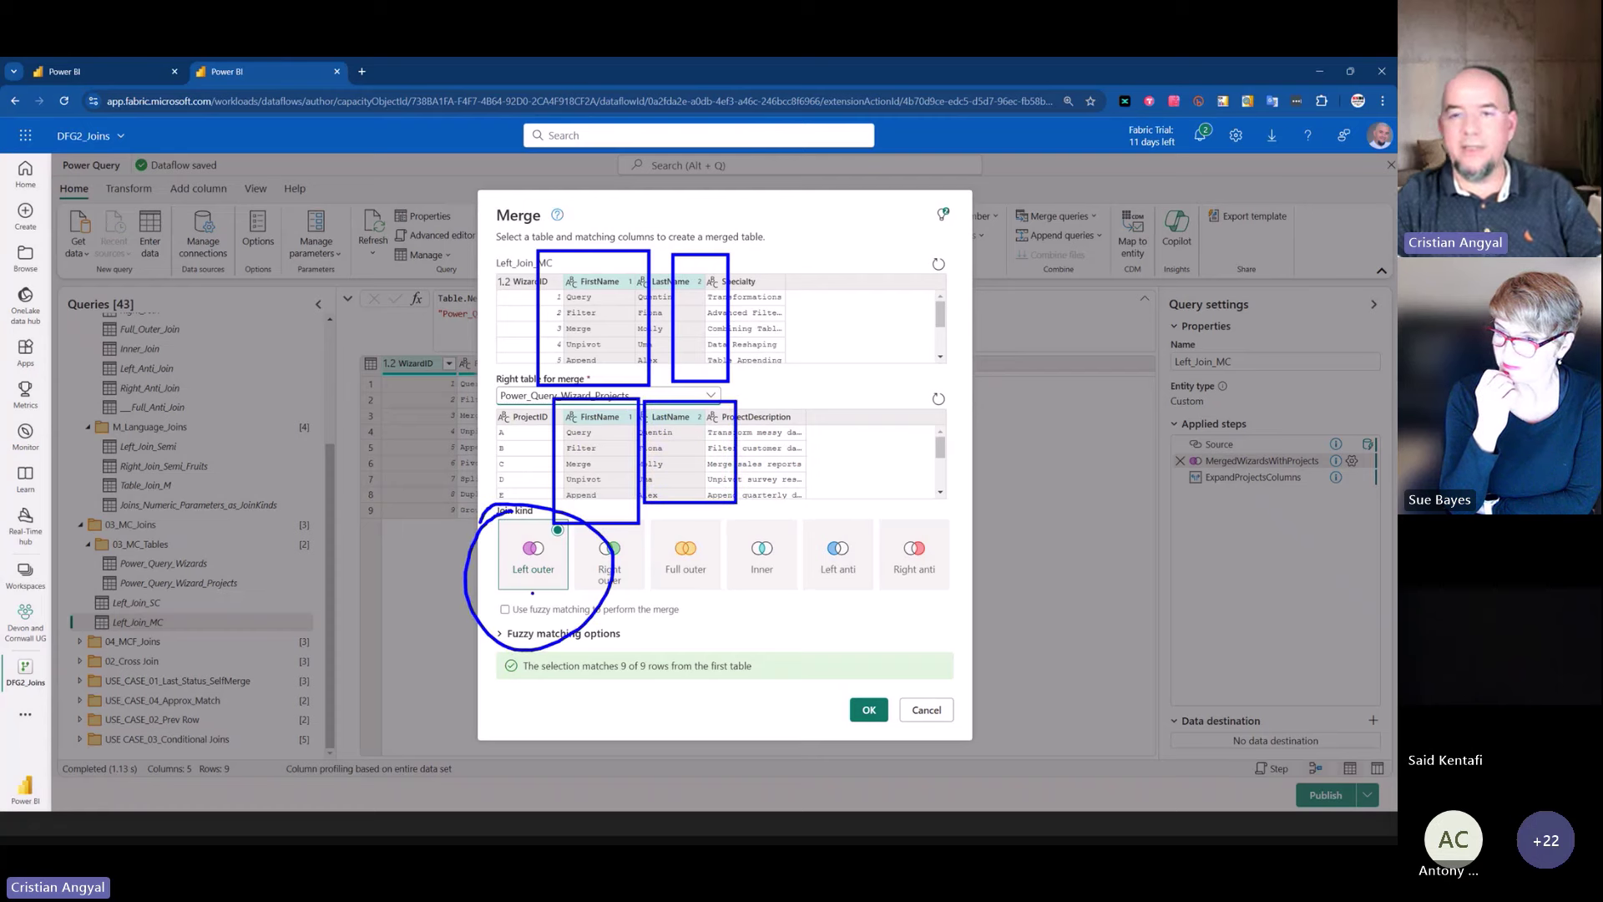
pyautogui.press('Escape')
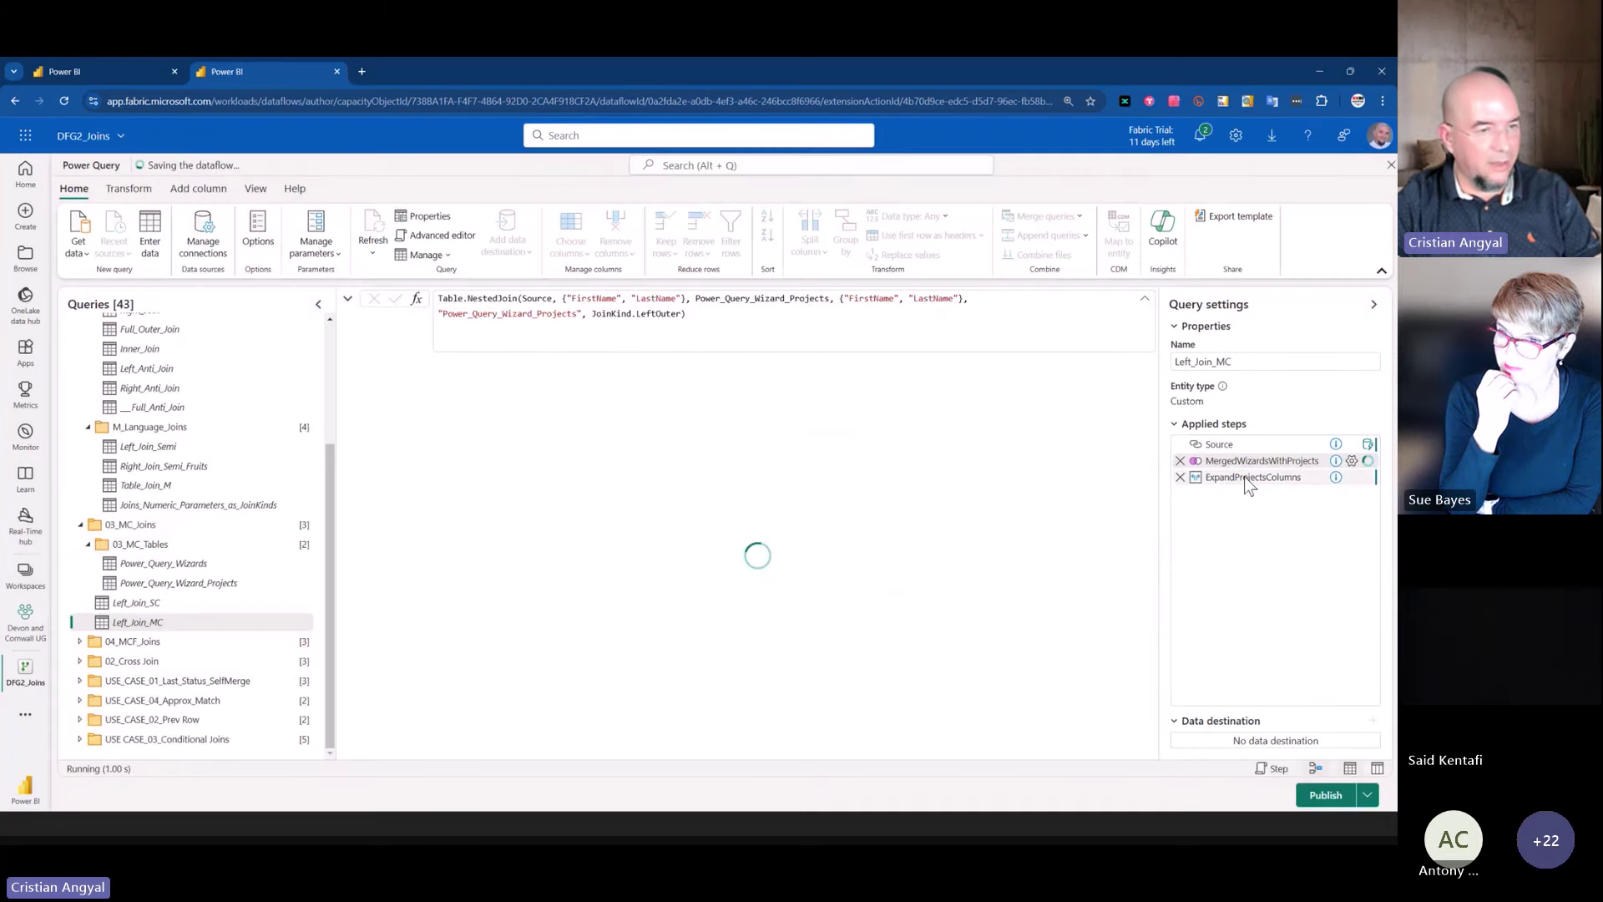
pyautogui.click(1246, 478)
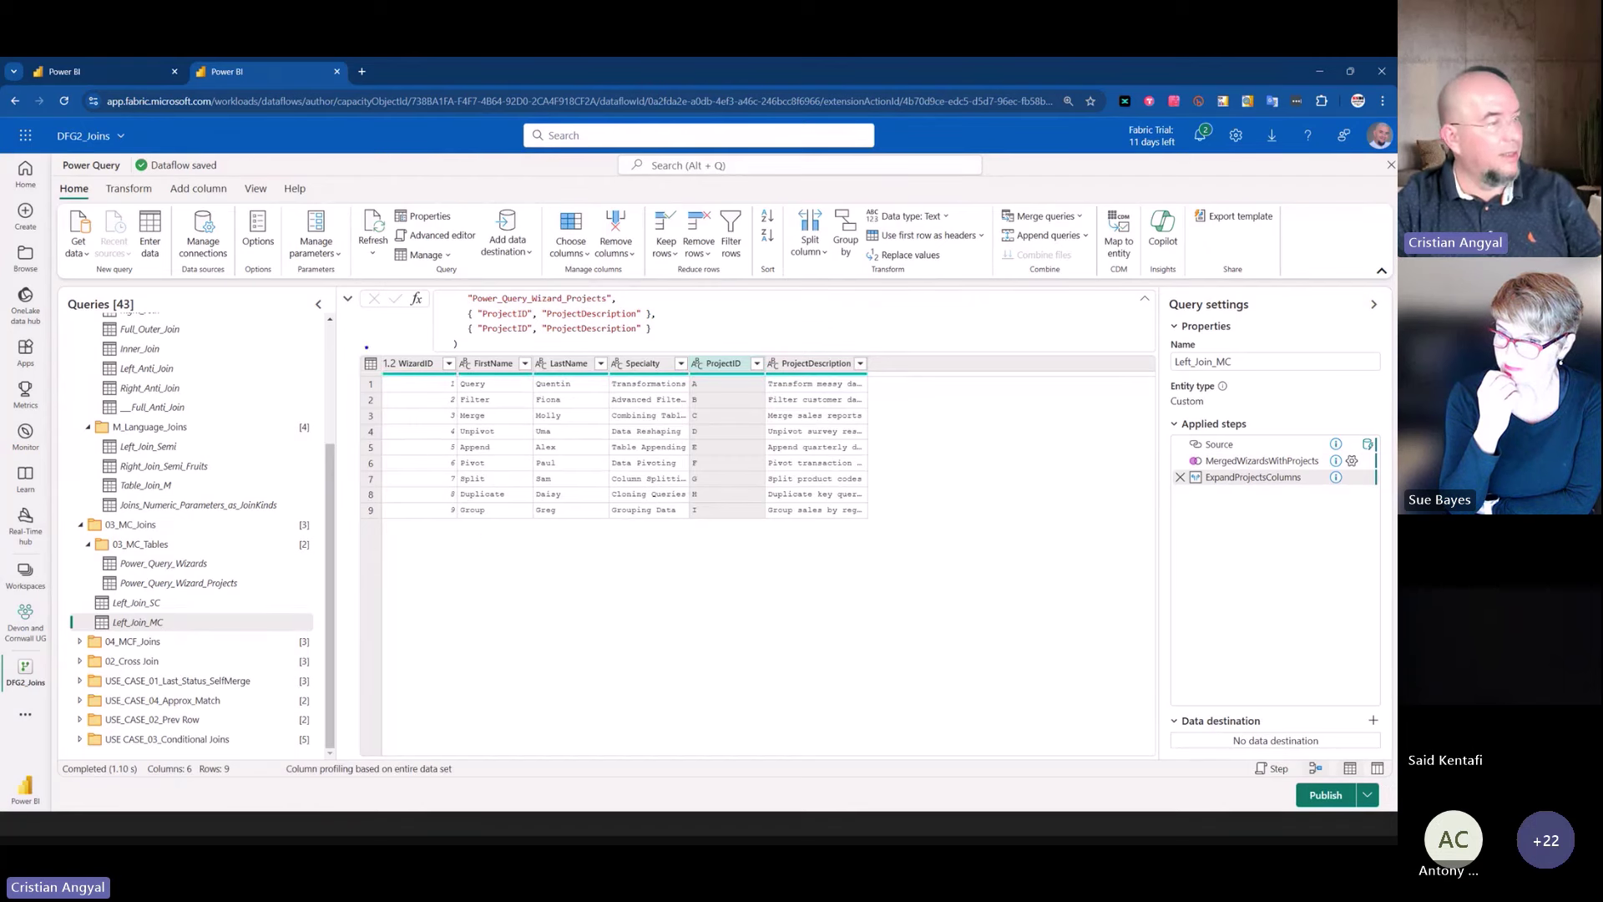
pyautogui.moveTo(357, 338); pyautogui.dragTo(469, 546)
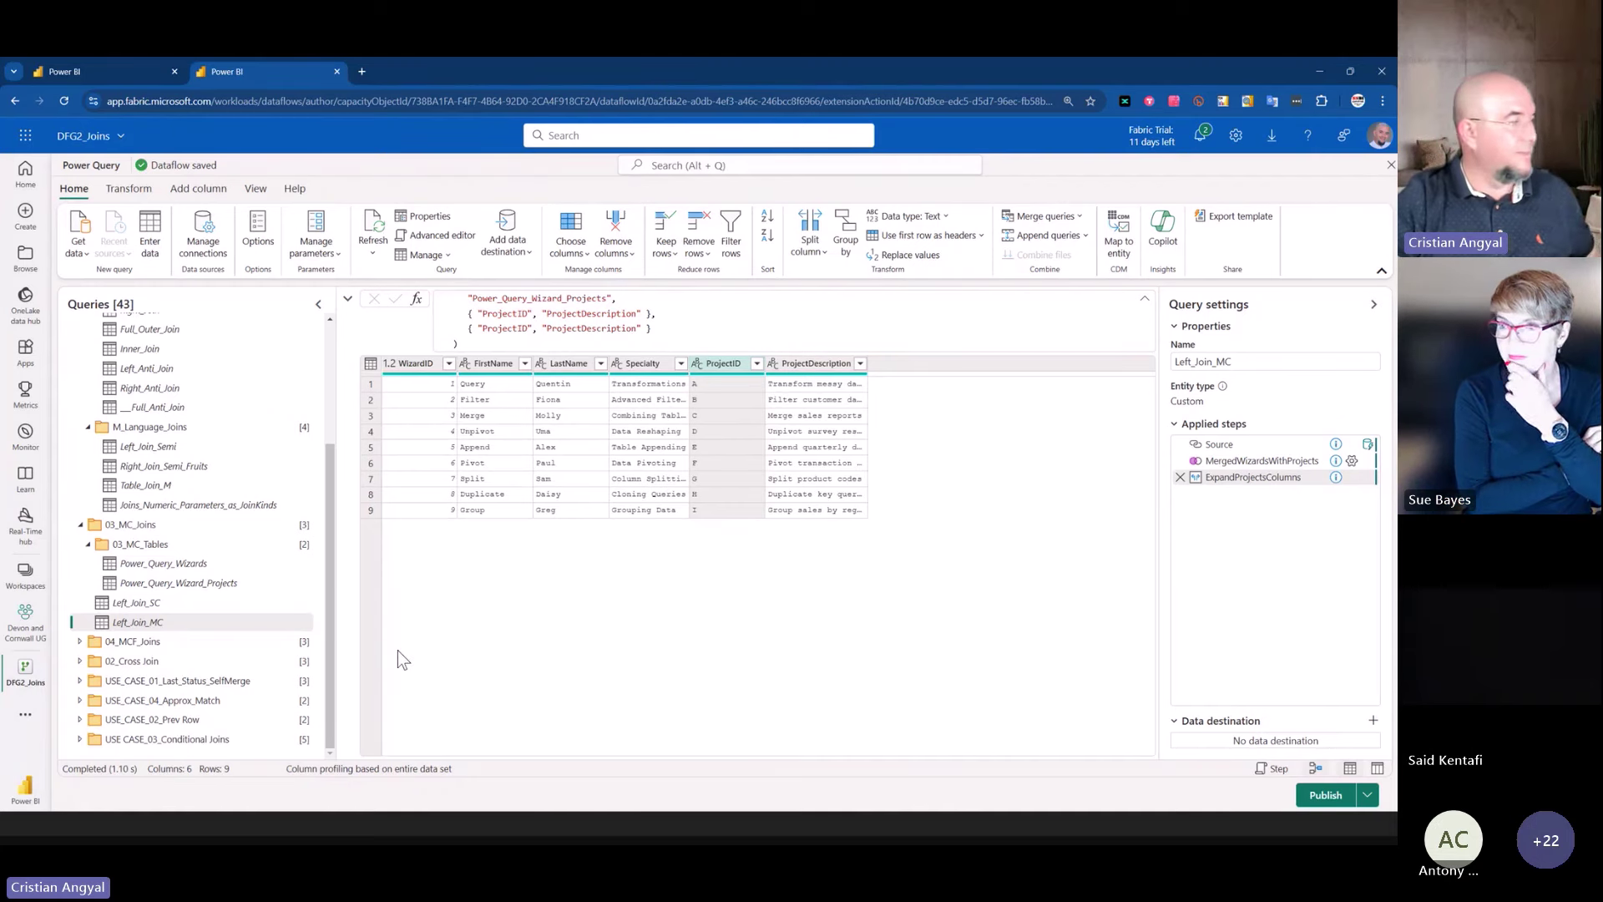
# - Expand 04_MCF_Joins, 02_Cross Join and 02_CJ_Tables, and view PBI_Reports with its ReportName column widened, as well as PBI_Report_Viewers
pyautogui.click(80, 642)
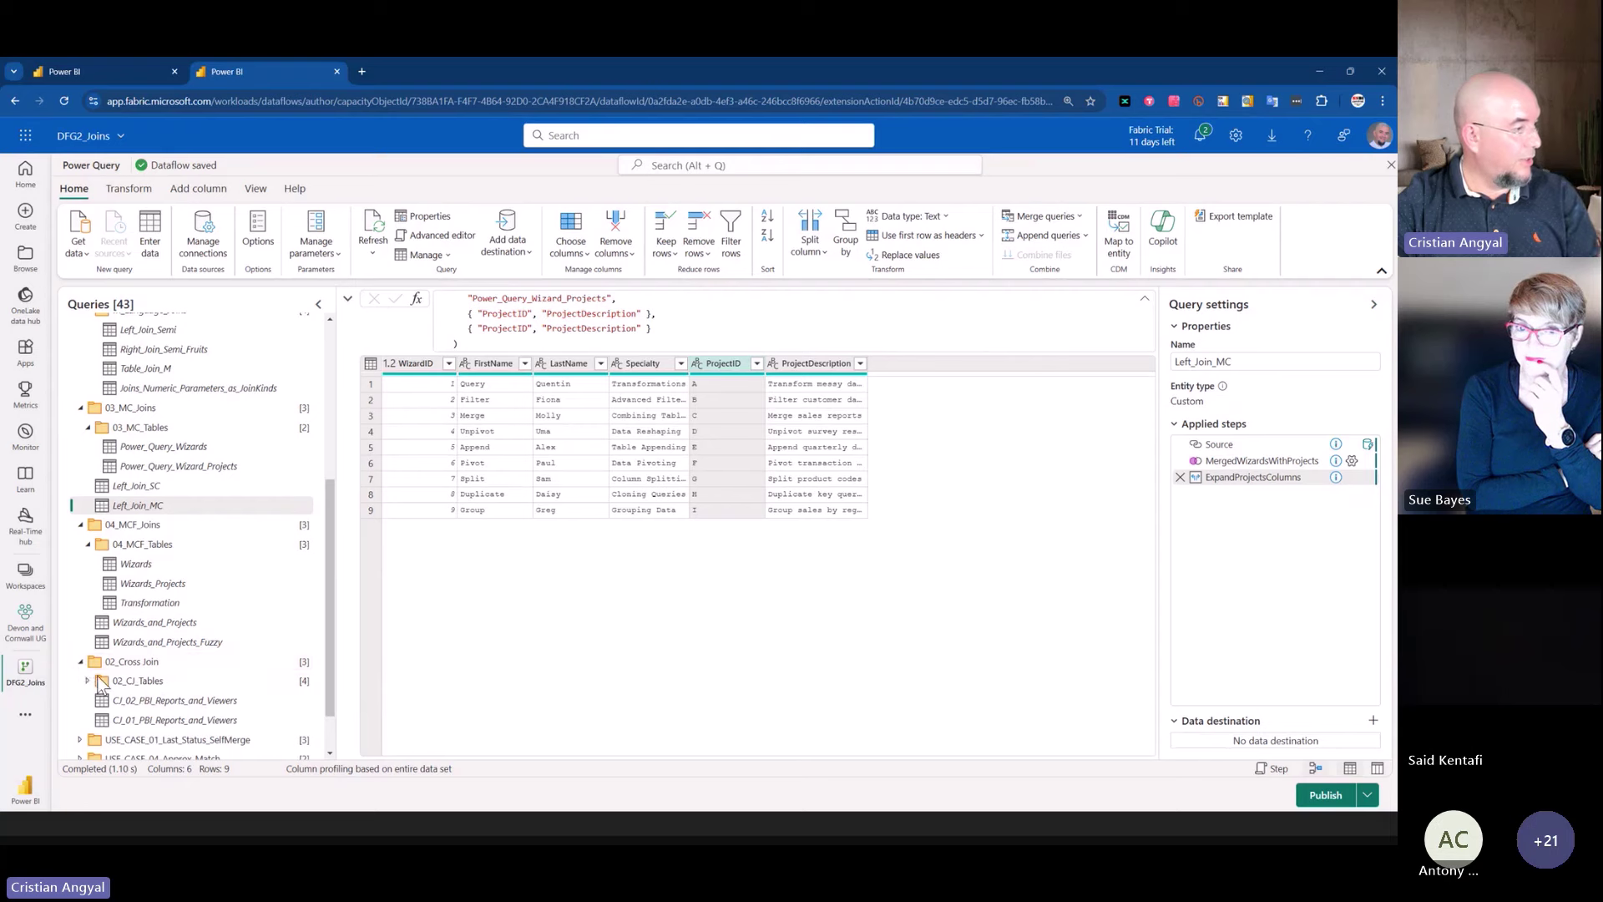
pyautogui.click(80, 662)
pyautogui.click(87, 680)
pyautogui.scroll(-2, 93, 678)
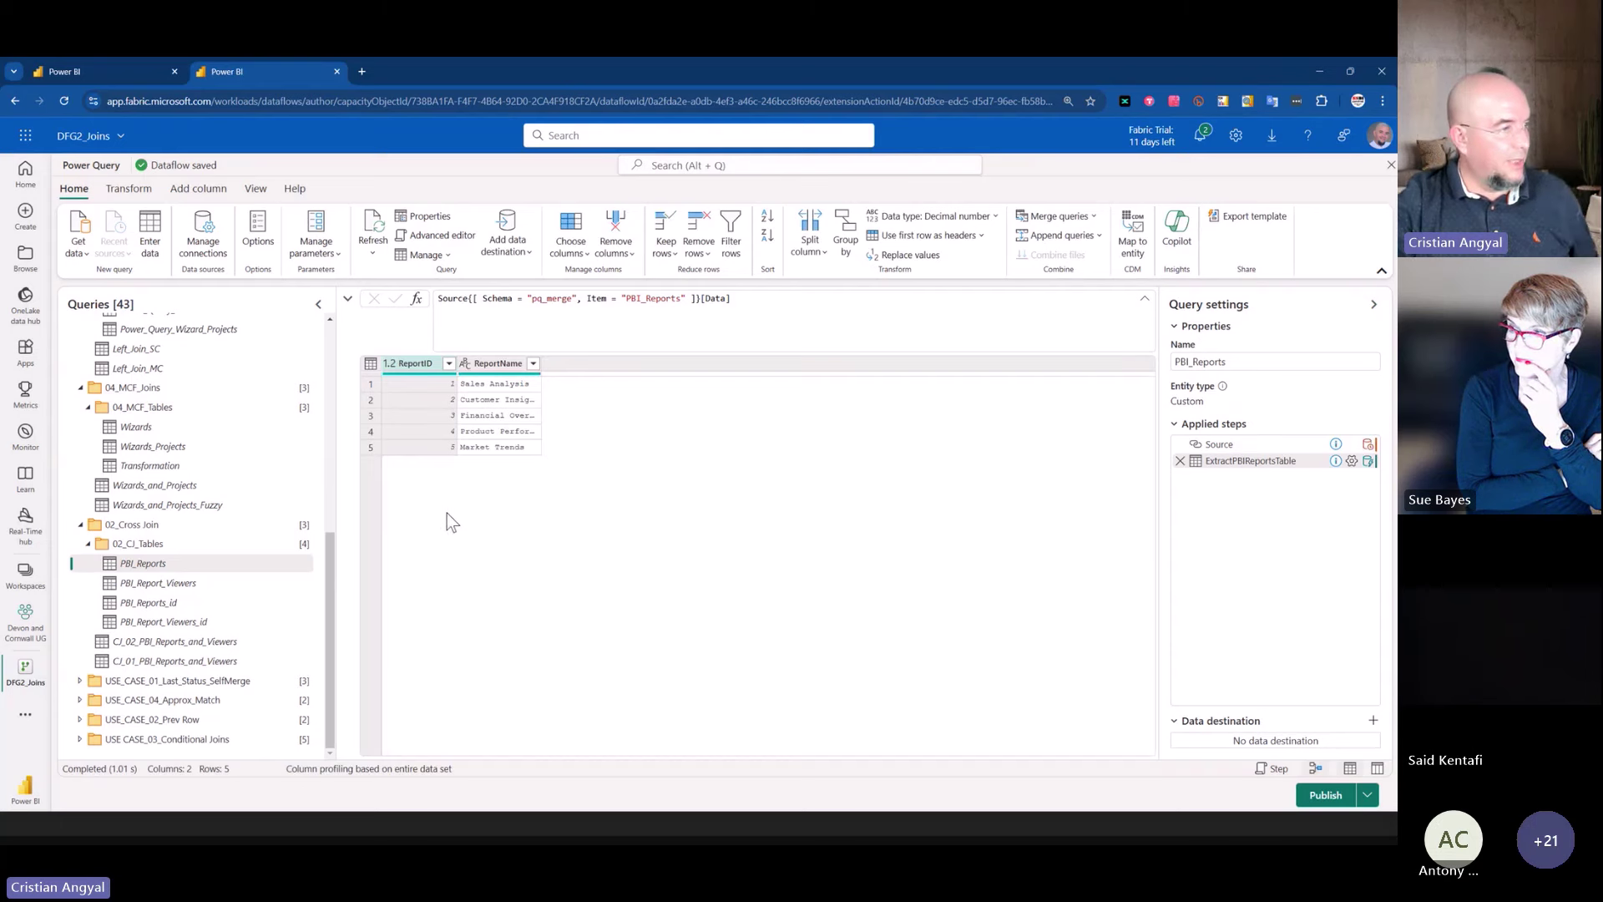
pyautogui.moveTo(540, 363); pyautogui.dragTo(626, 363)
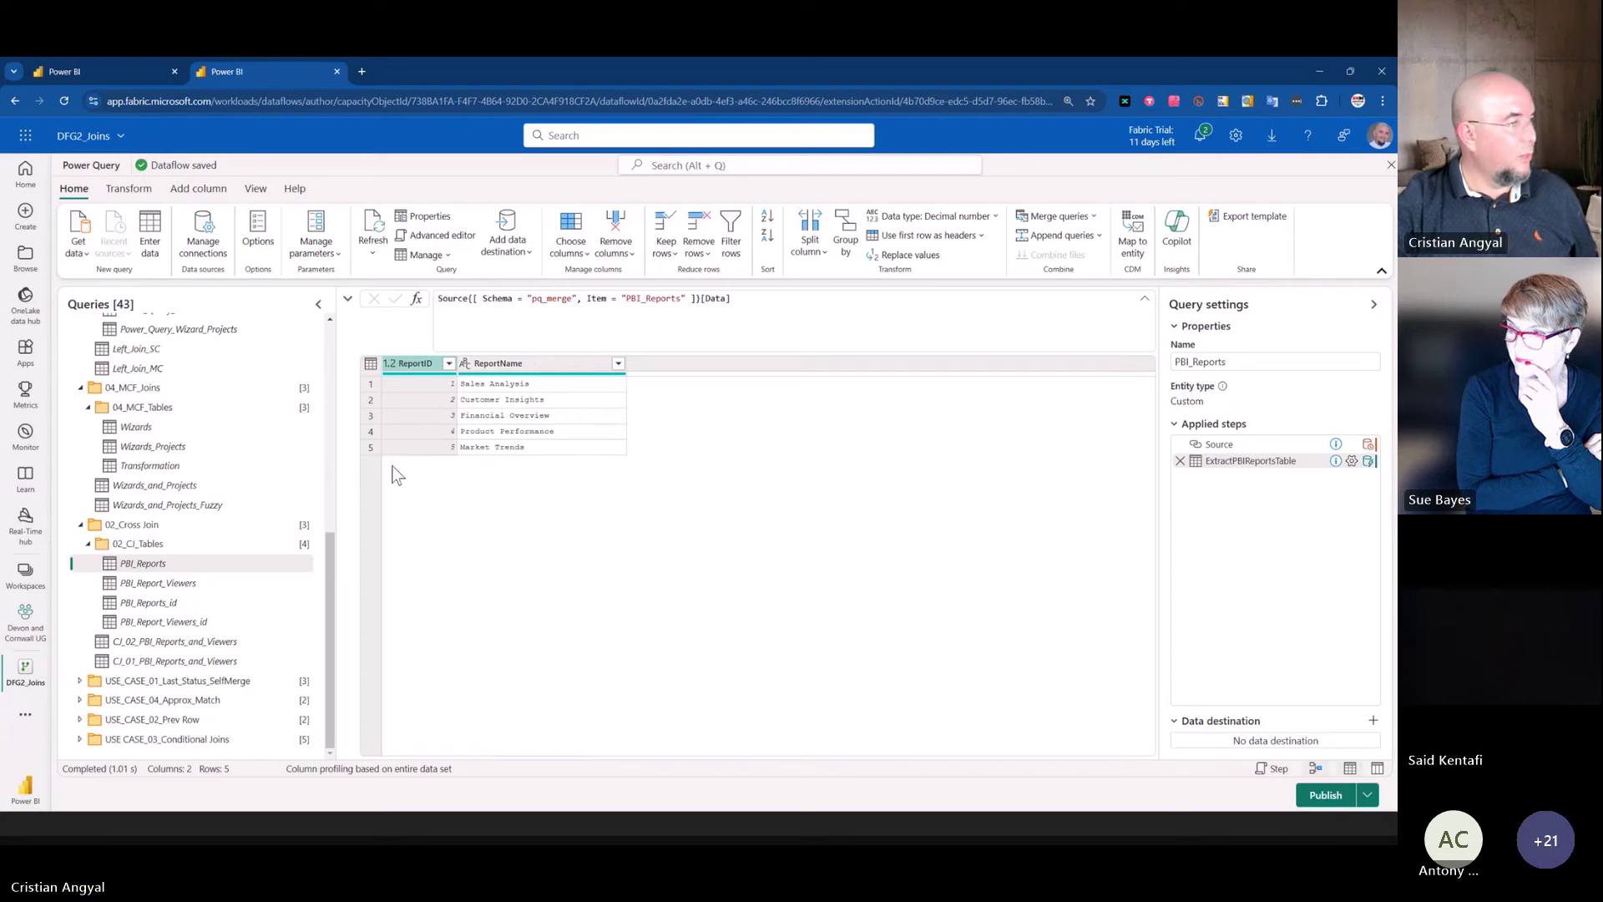
pyautogui.click(197, 583)
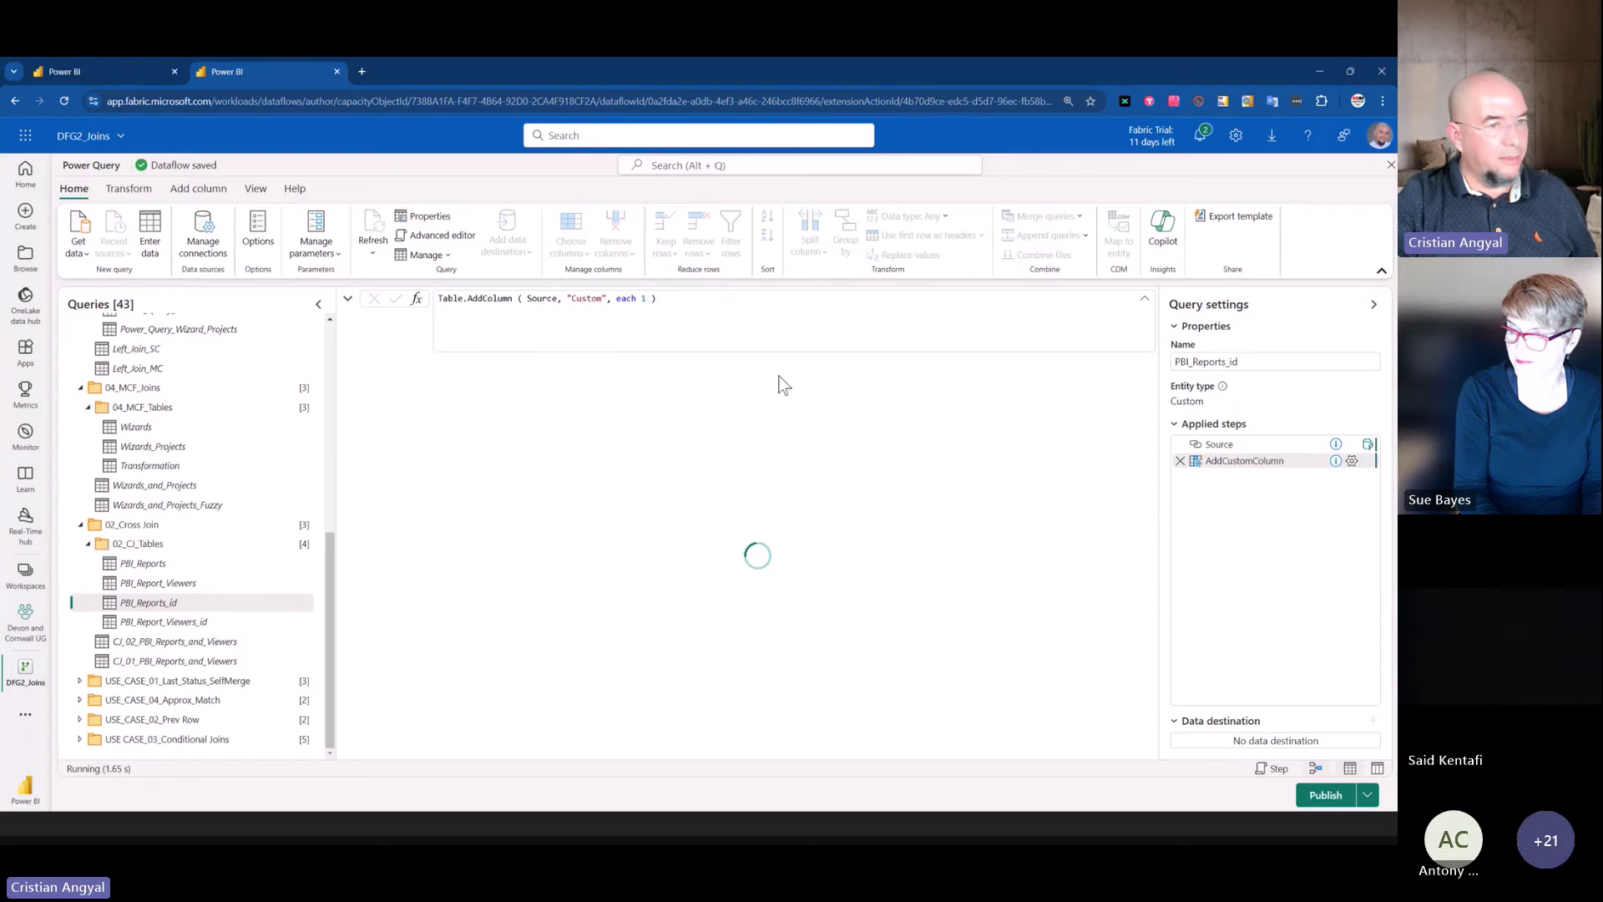
# - Review the AddCustomColumn settings of PBI_Reports_id and compare its Custom column with the one in PBI_Report_Viewers_id
pyautogui.rightClick(1244, 463)
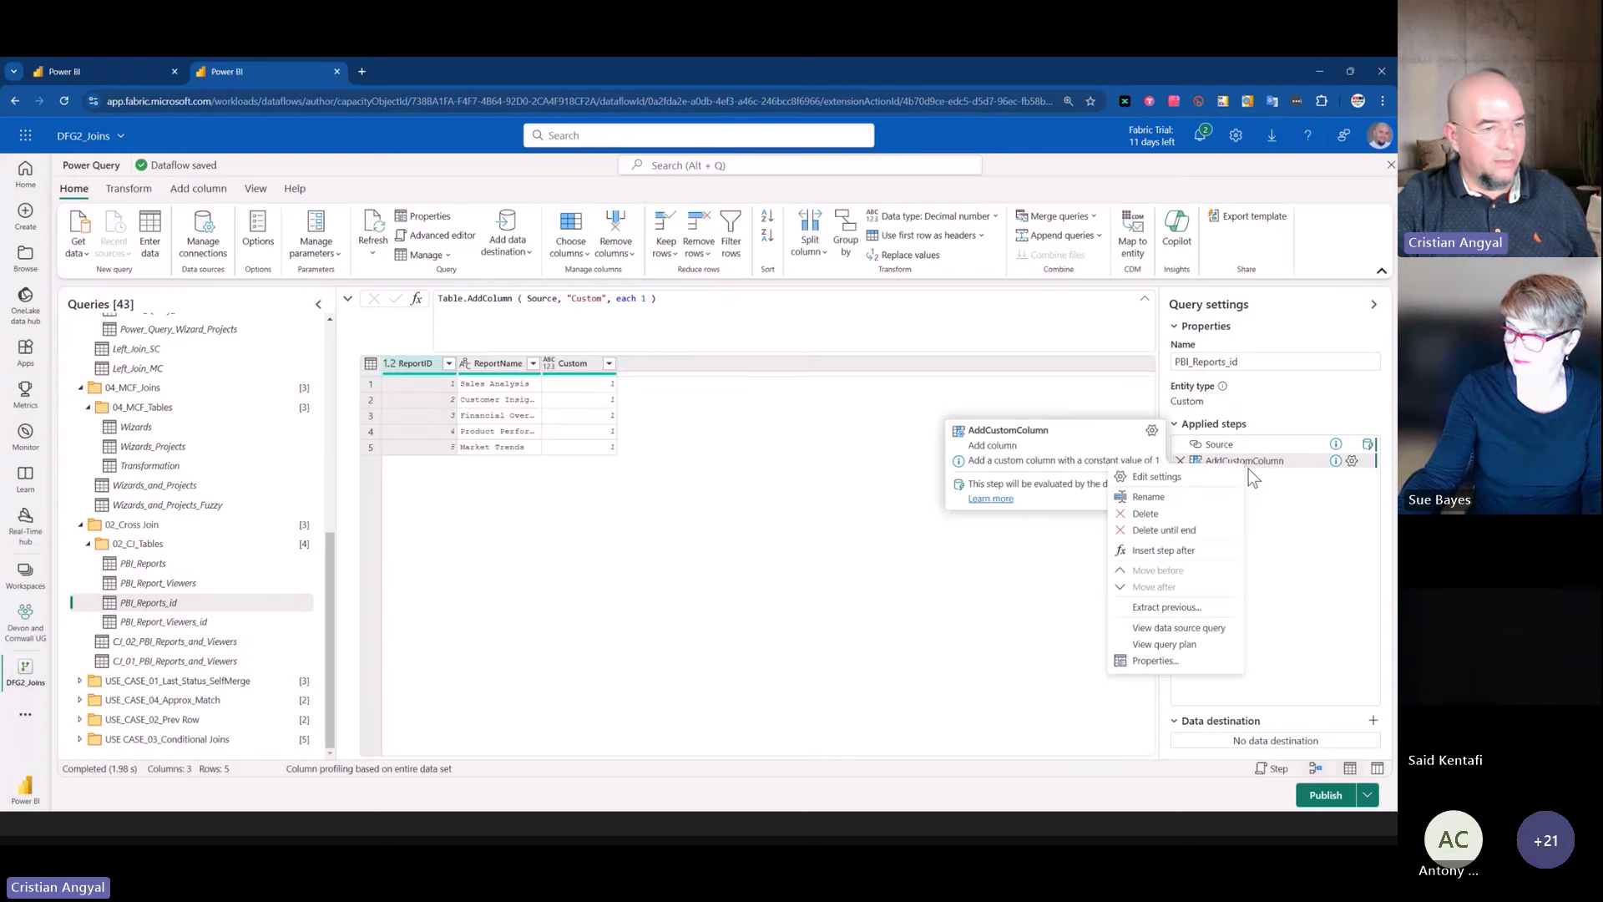
pyautogui.click(1185, 476)
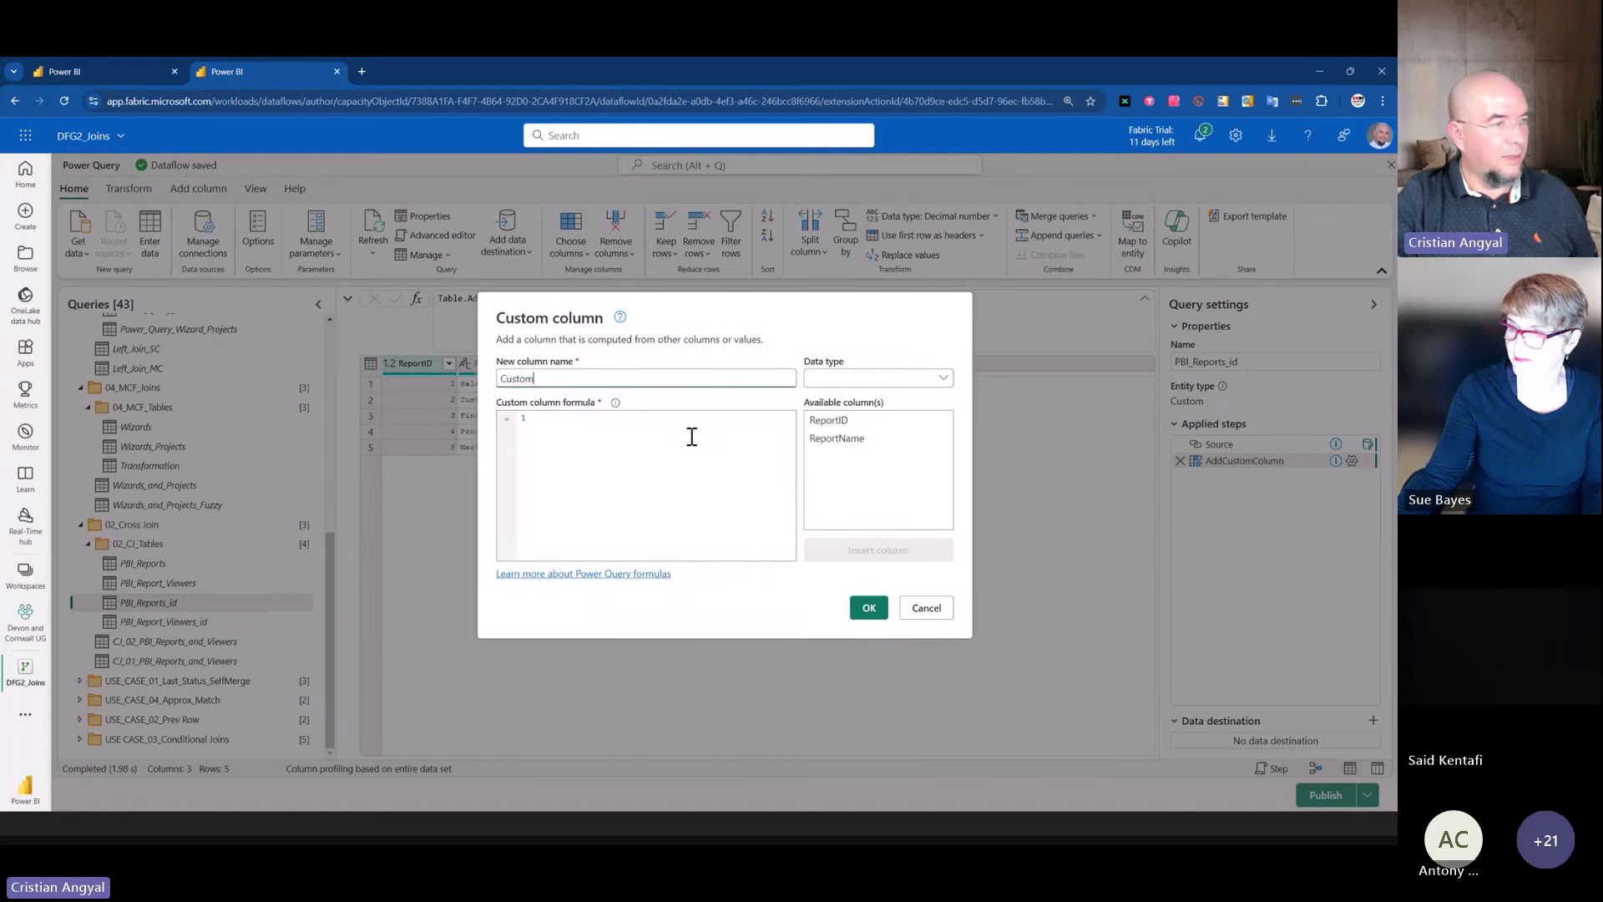
pyautogui.click(936, 605)
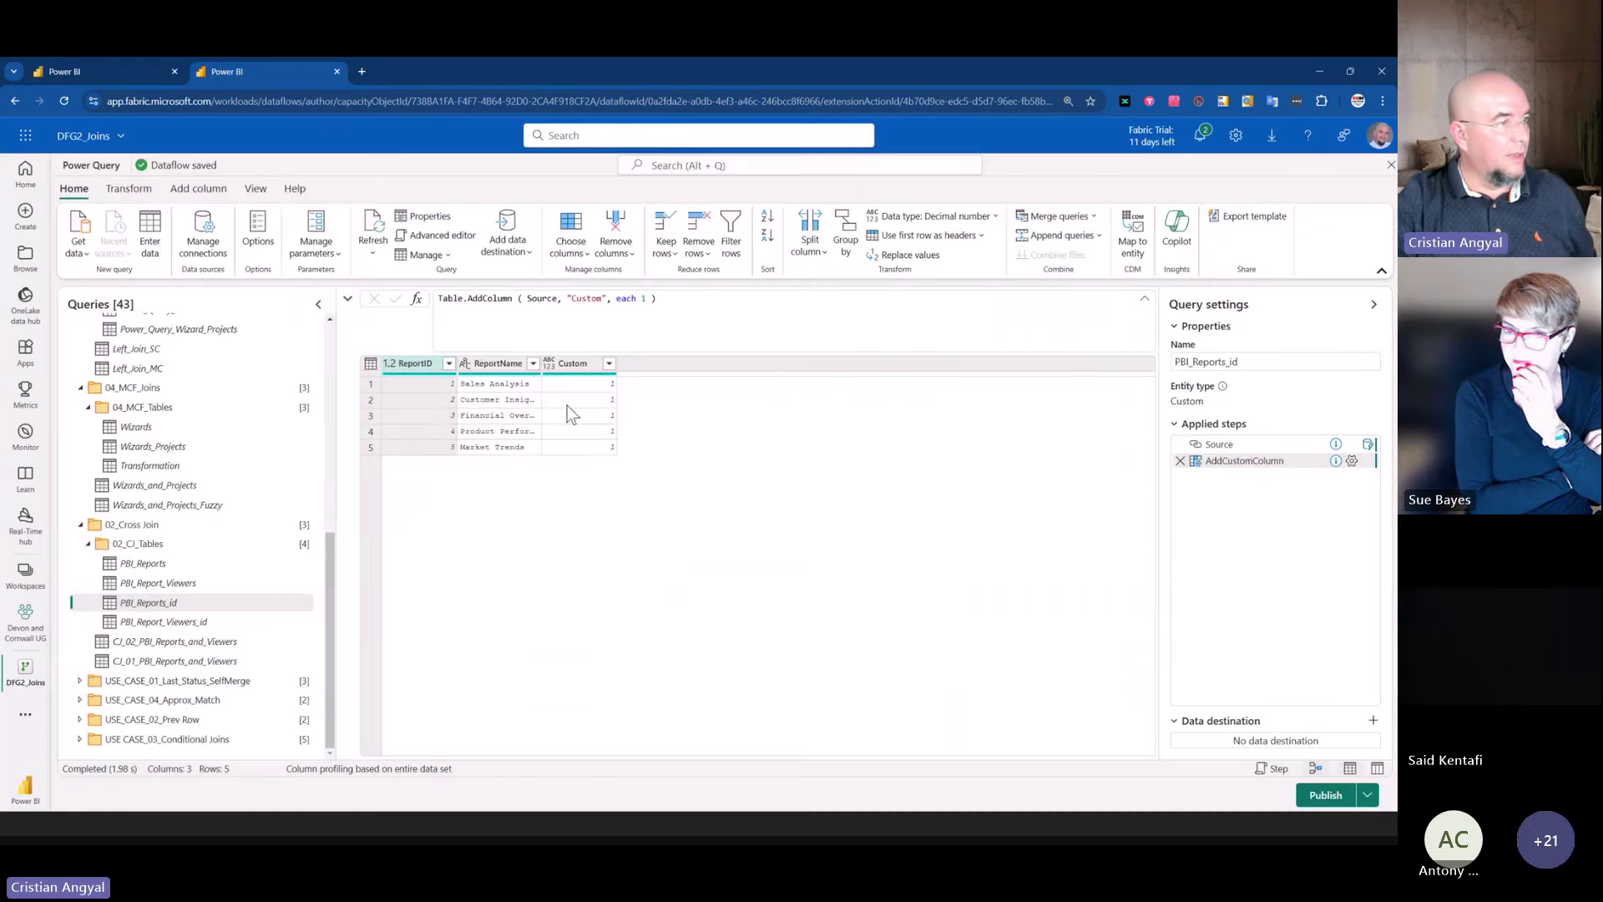
pyautogui.click(225, 621)
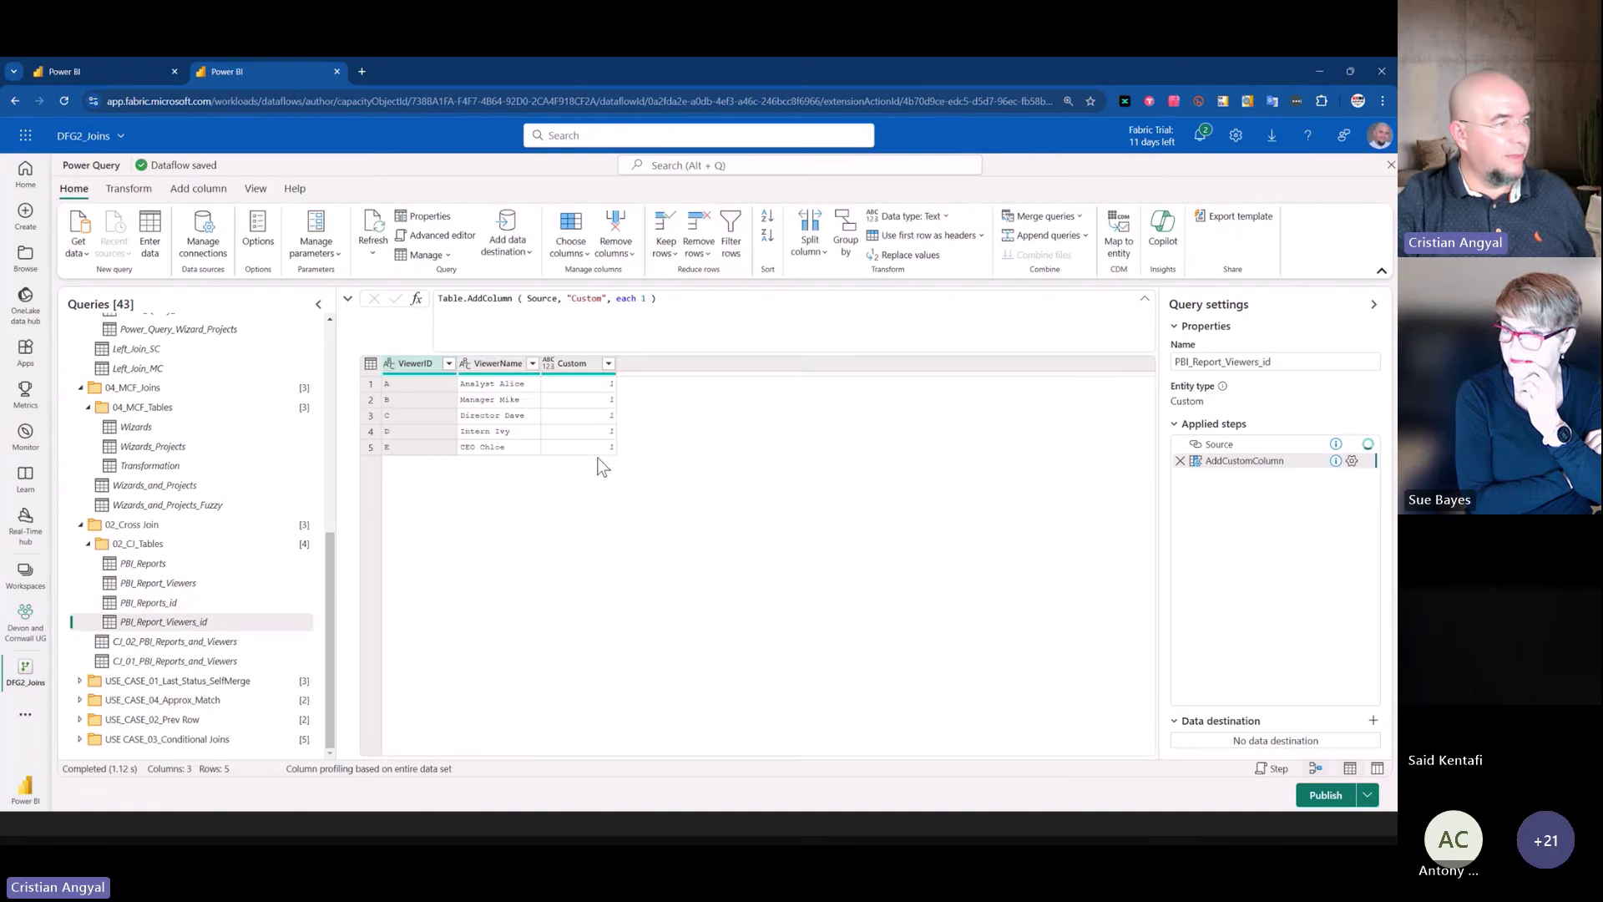
# - Review the merge settings of CJ_02_PBI_Reports_and_Viewers' MergedReportsWithViewers step, including the Custom key columns and left outer join kind
pyautogui.click(209, 645)
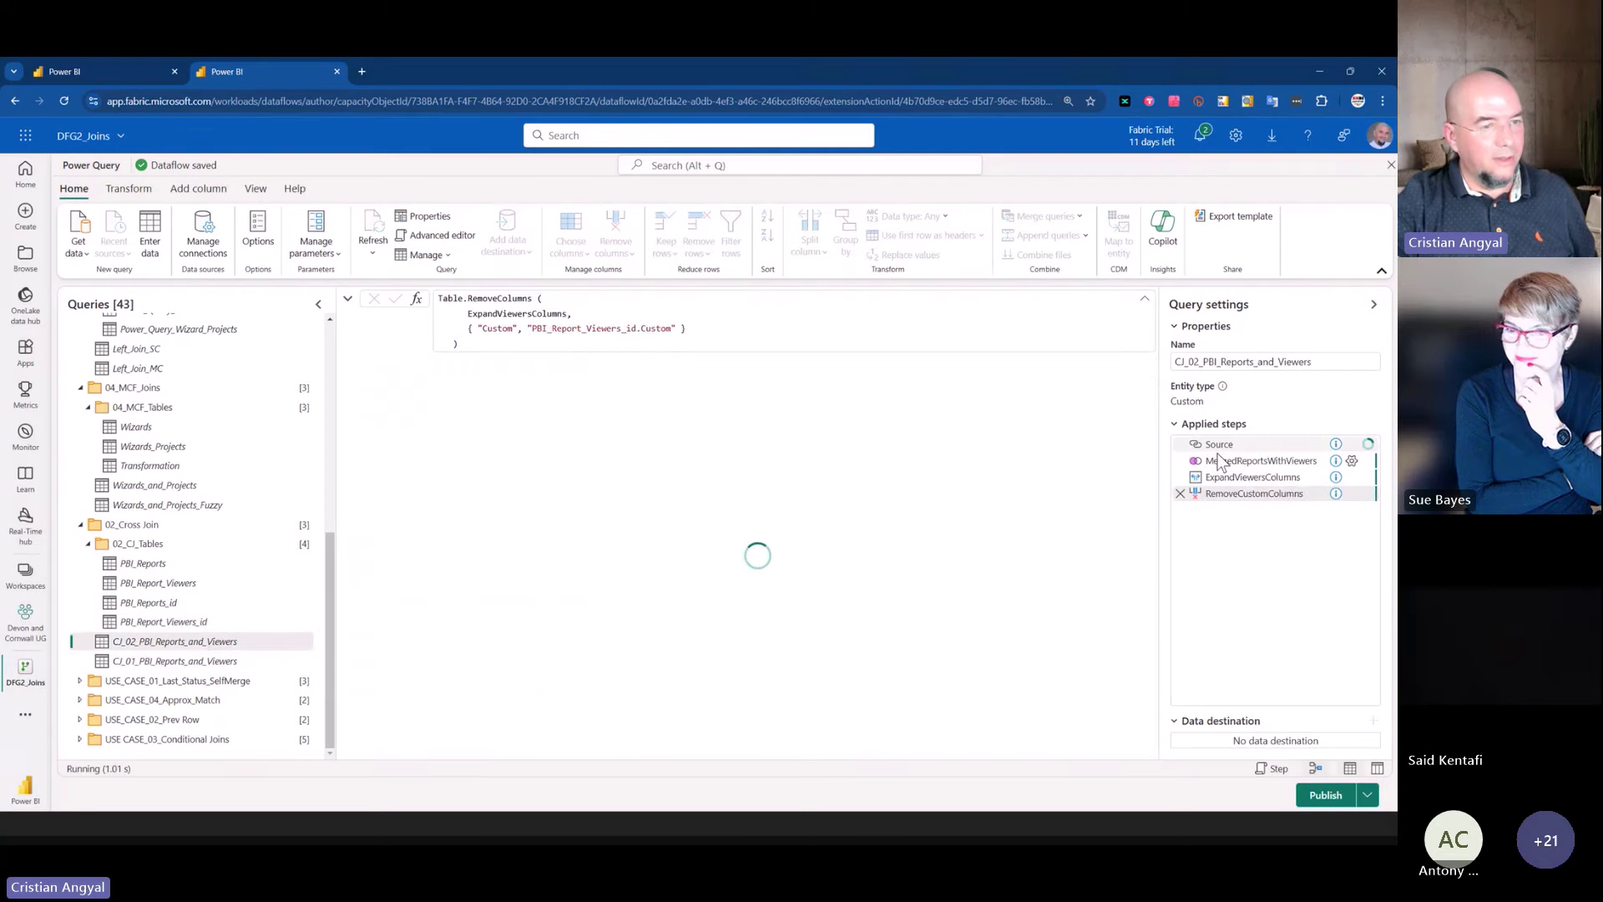
pyautogui.rightClick(1235, 469)
pyautogui.click(1352, 461)
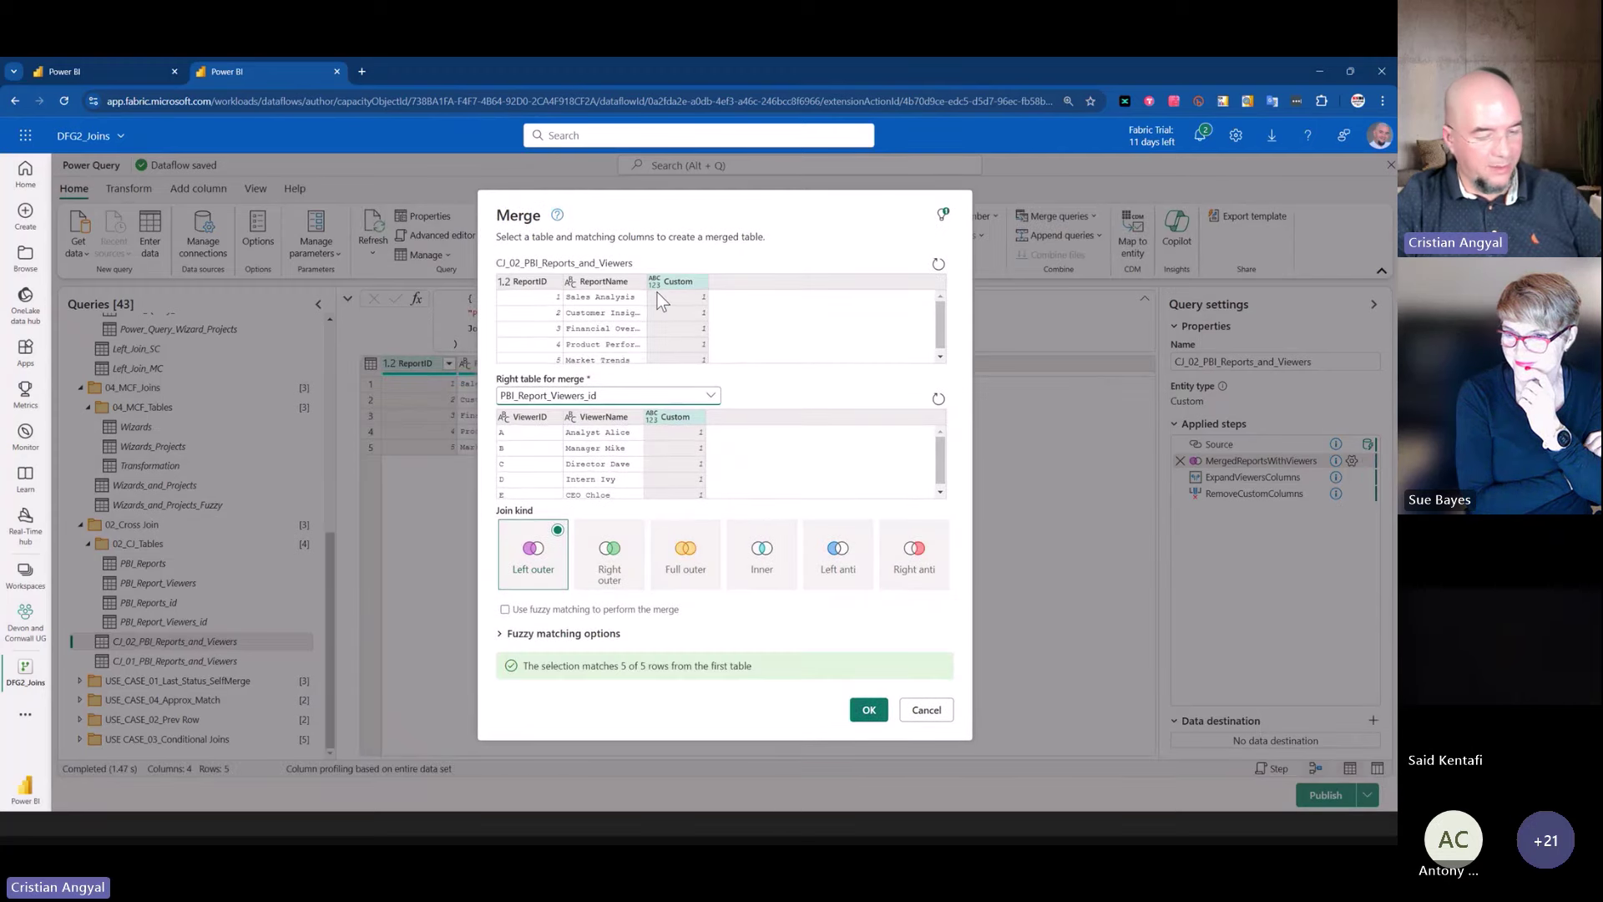
pyautogui.moveTo(635, 252)
pyautogui.mouseDown()
pyautogui.moveTo(726, 381)
pyautogui.moveTo(702, 488)
pyautogui.moveTo(715, 502)
pyautogui.mouseUp()
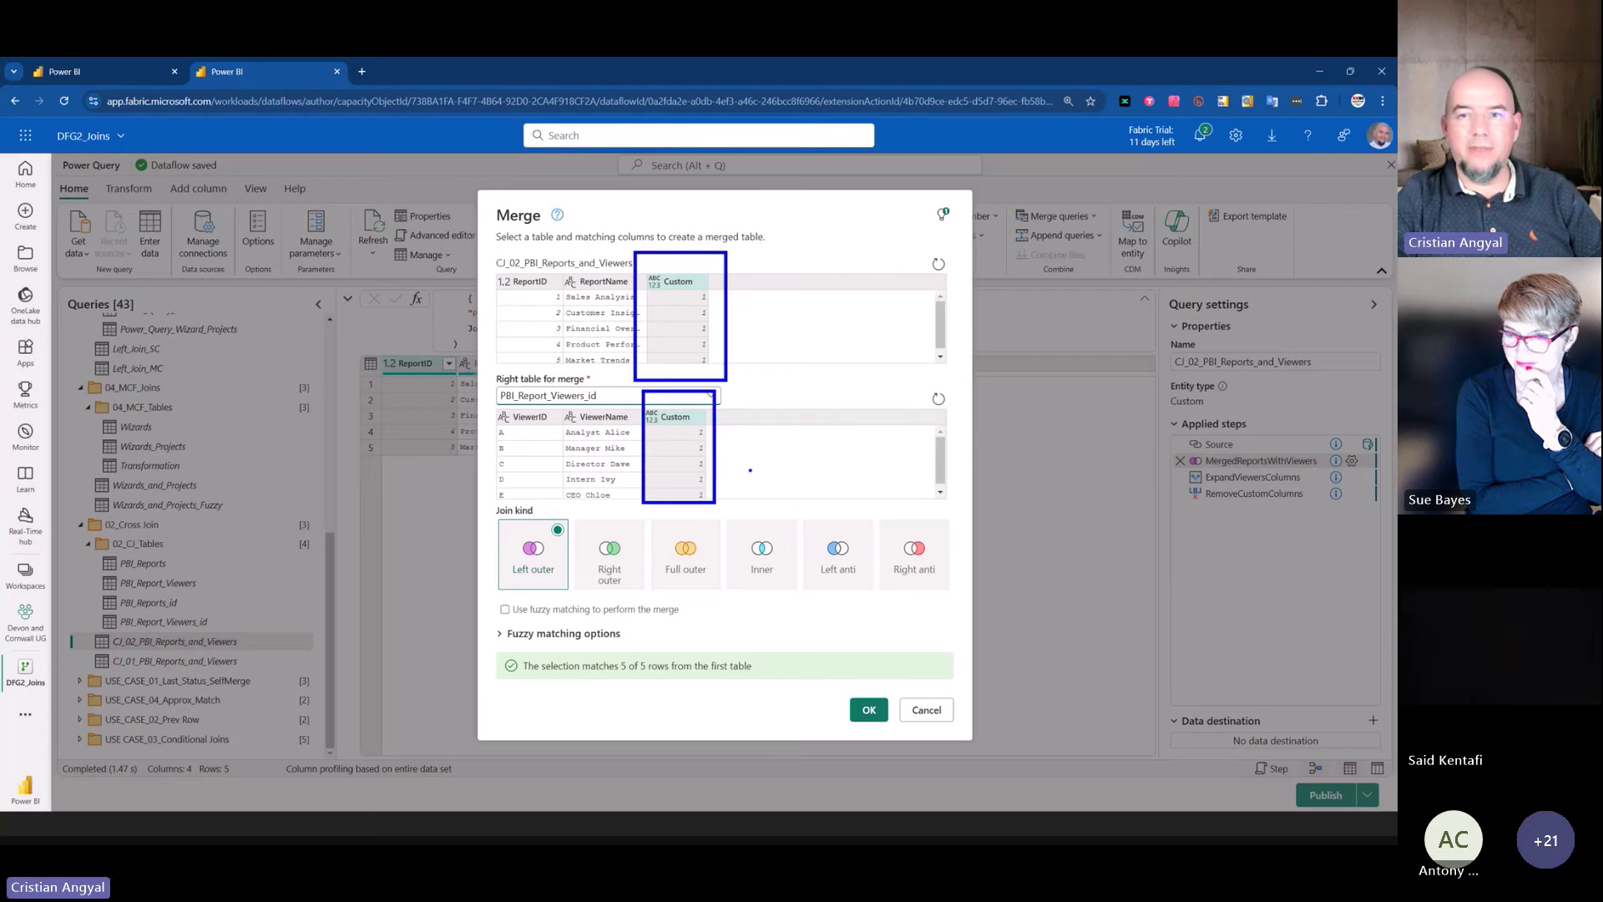
pyautogui.press('Escape')
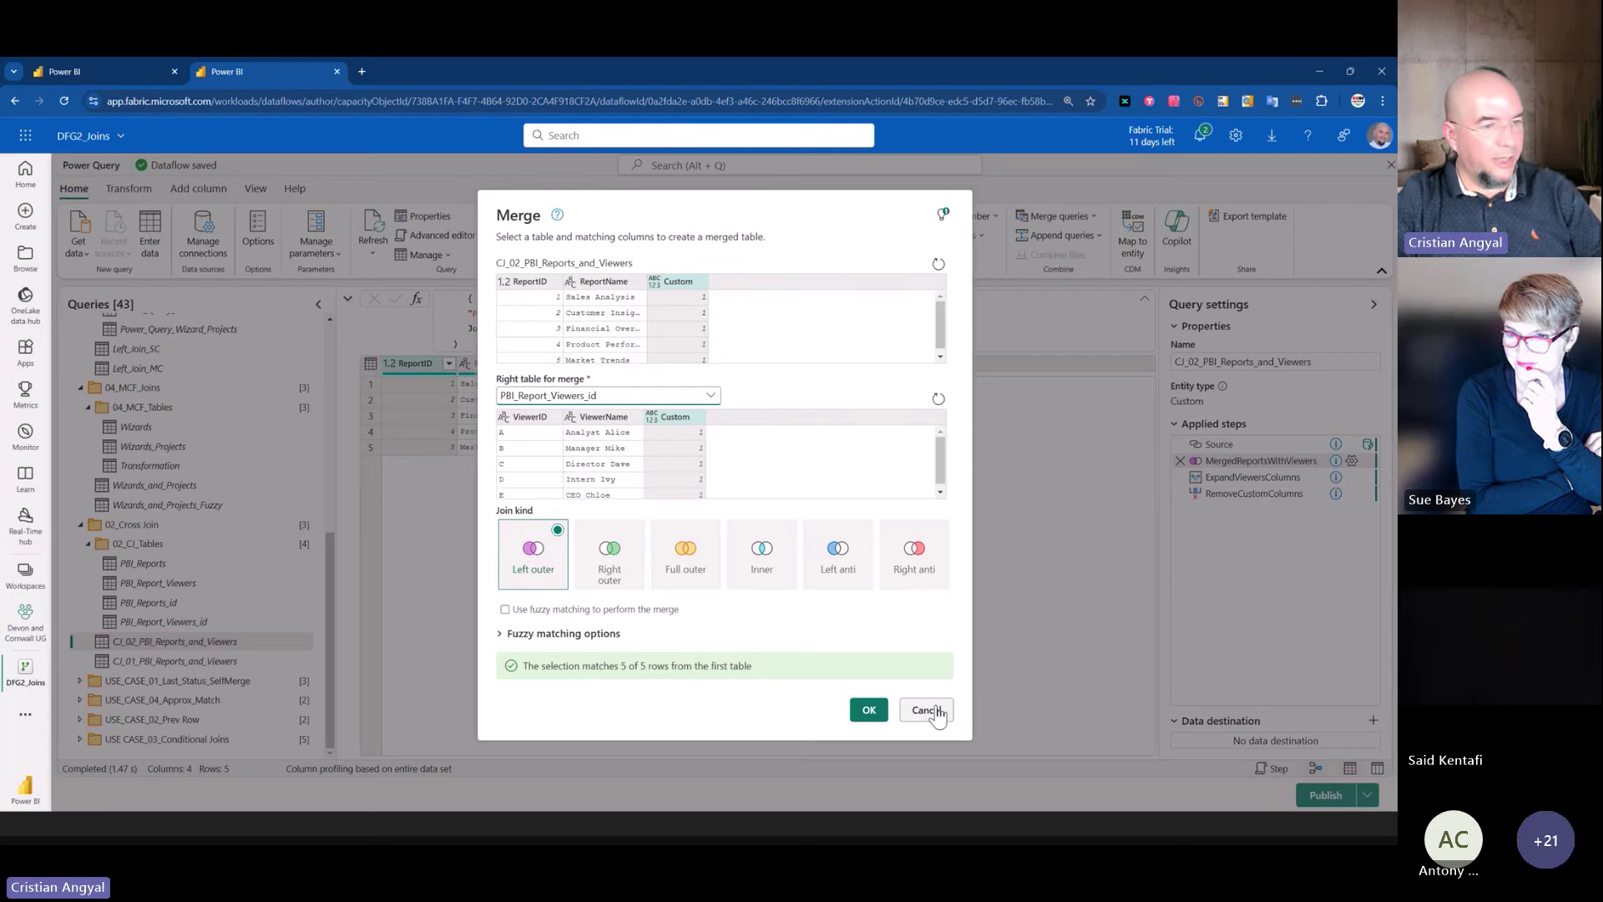
pyautogui.click(936, 712)
# - Preview the nested viewer tables in MergedReportsWithViewers rows 1, 2 and 4, and examine the ExpandViewersColumns and RemoveCustomColumns steps
pyautogui.click(1245, 479)
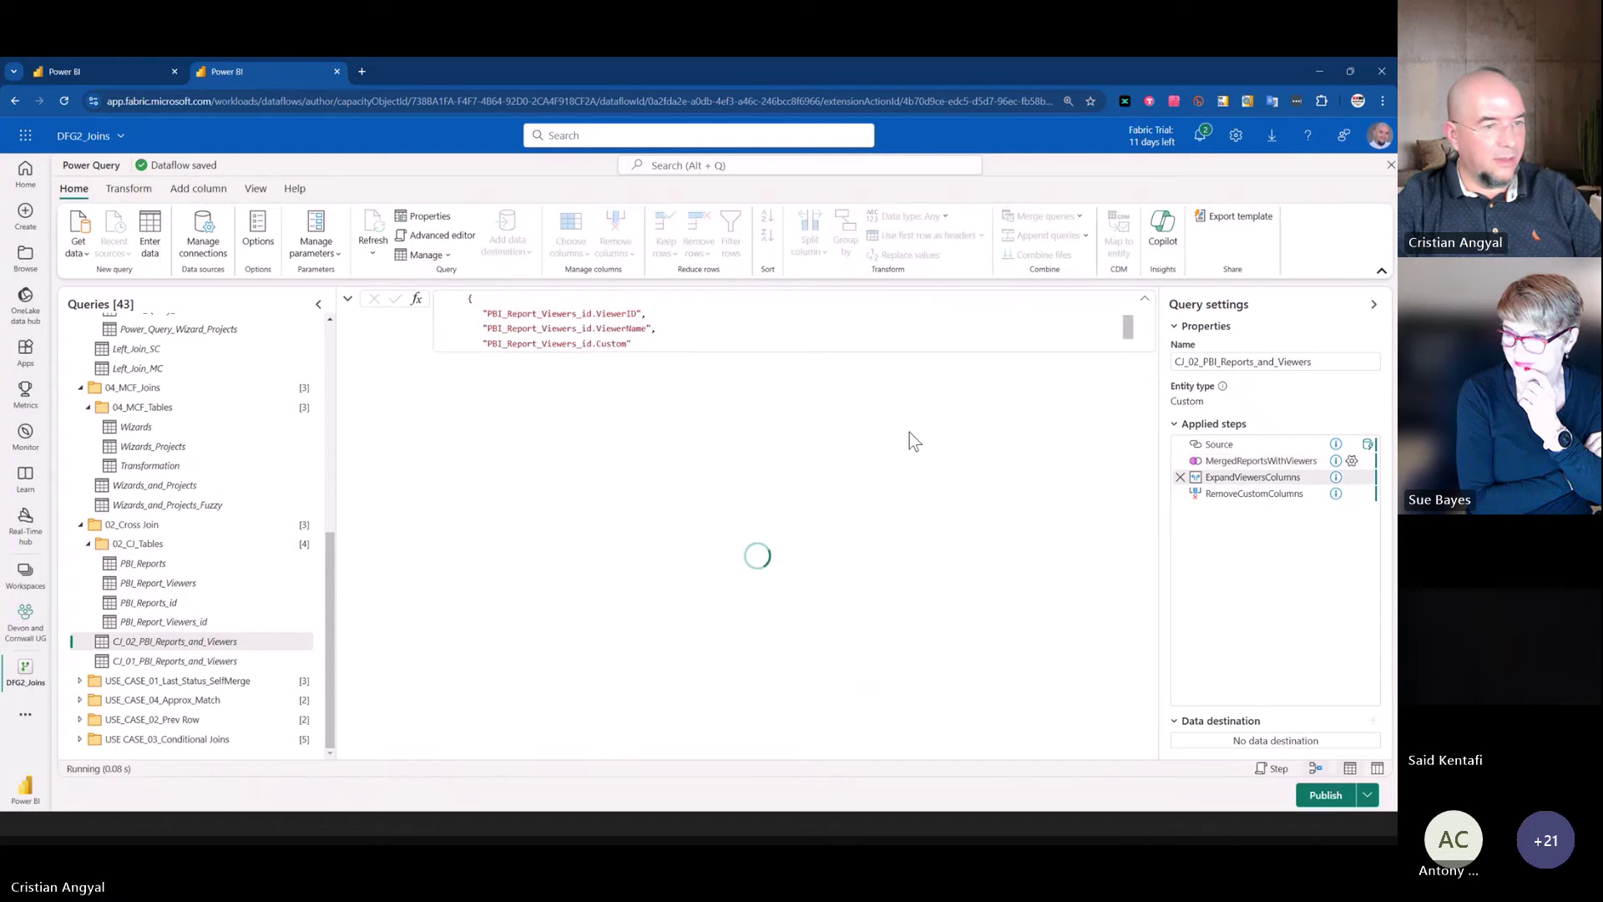
pyautogui.press('Up')
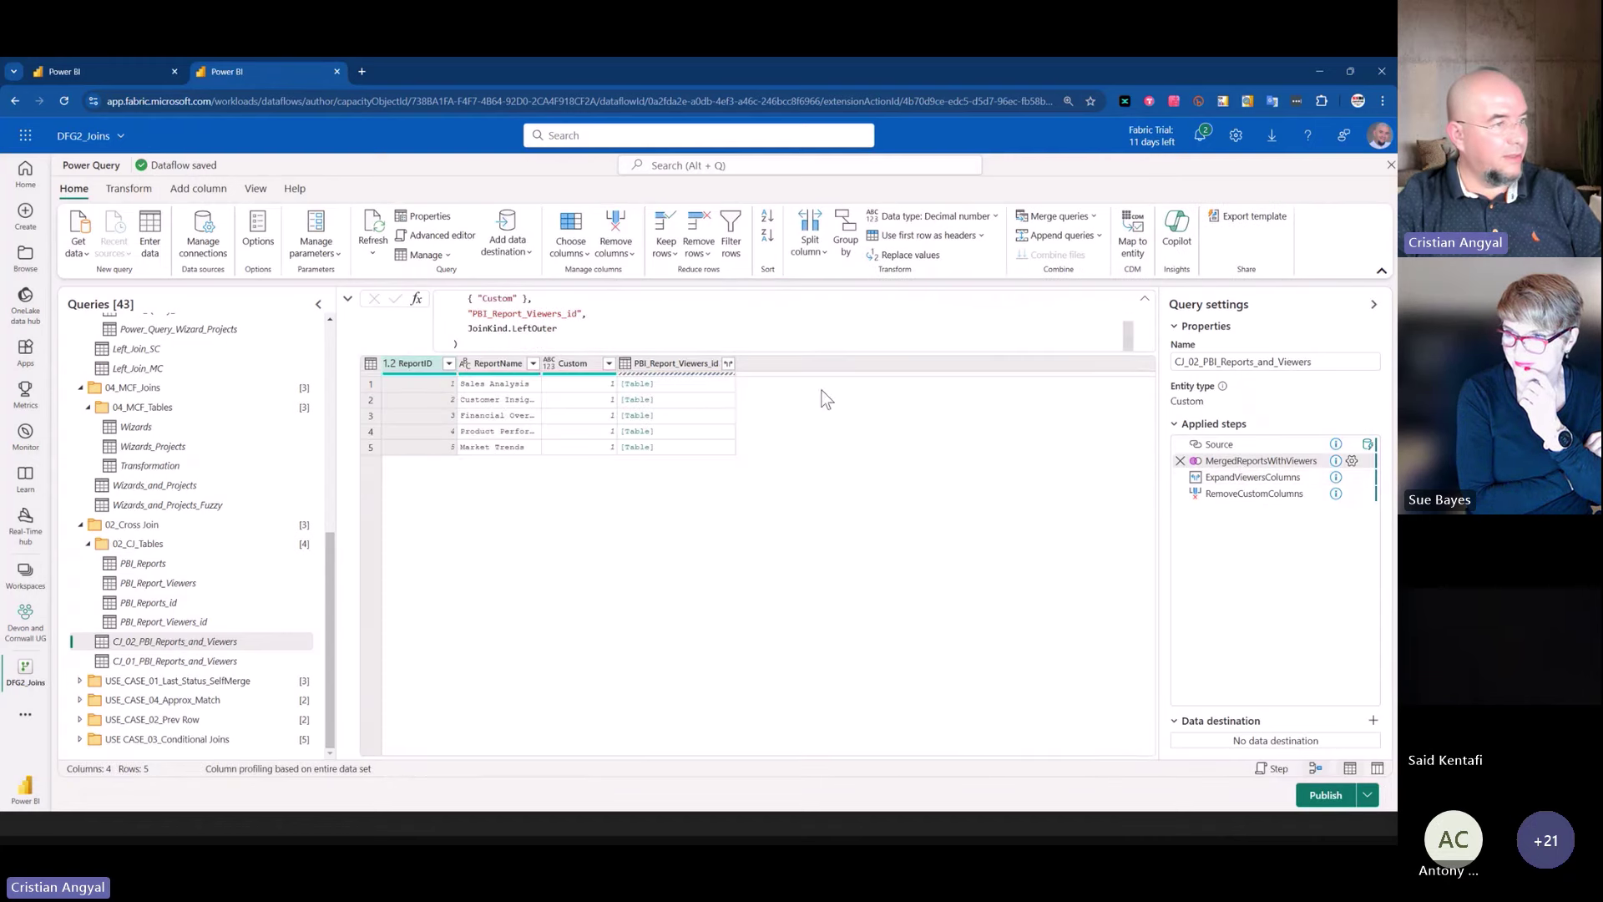
pyautogui.click(604, 384)
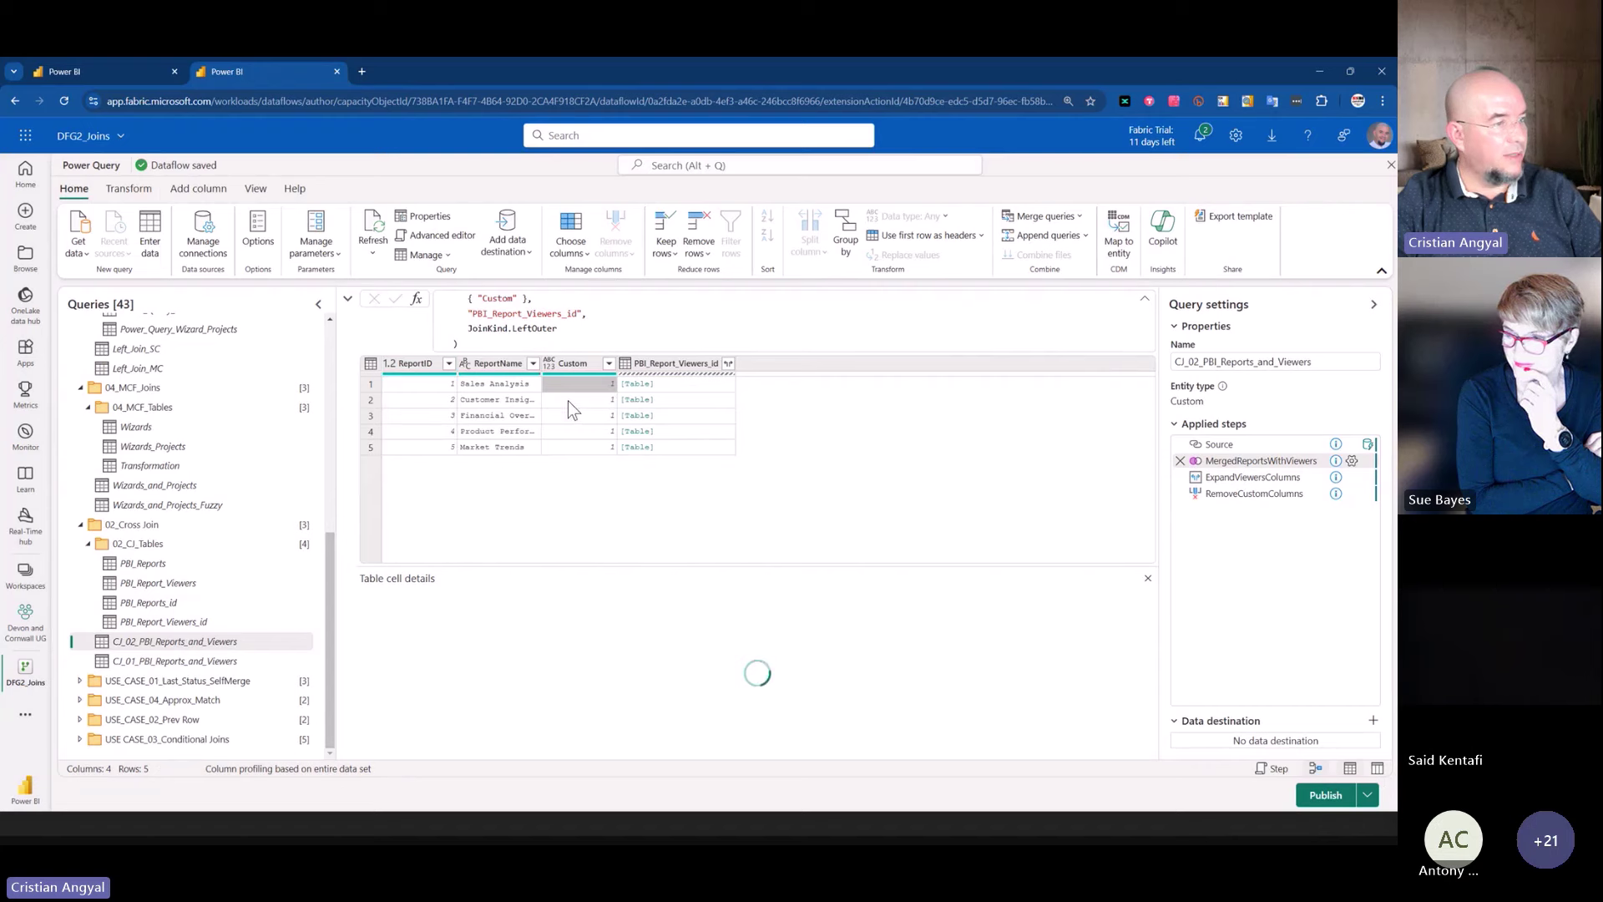
pyautogui.click(669, 384)
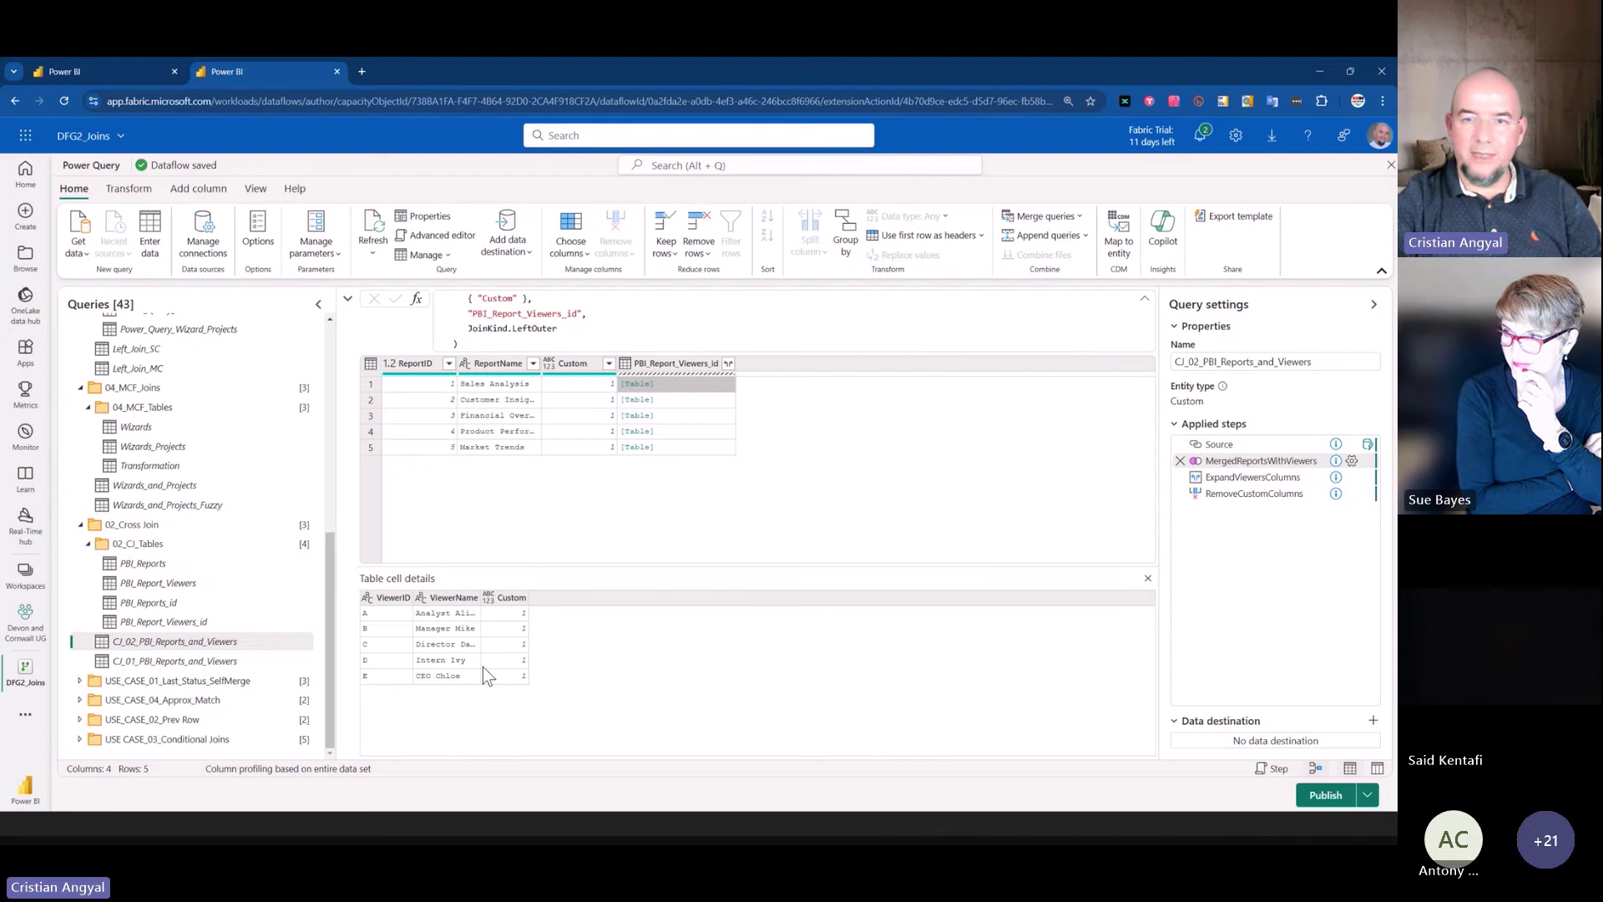
pyautogui.click(667, 401)
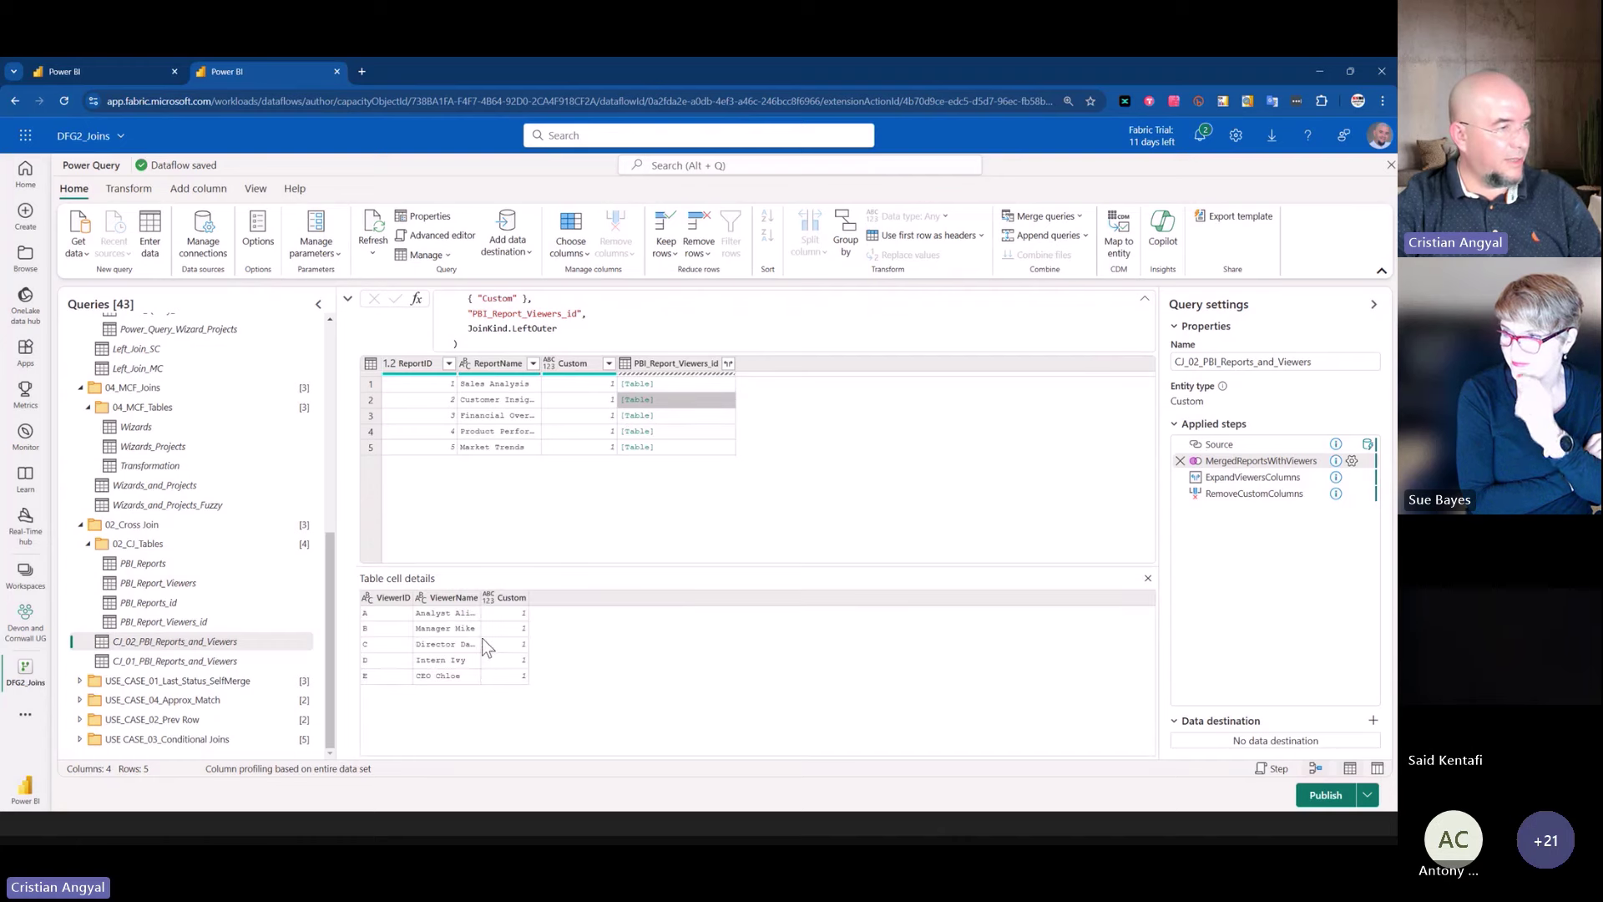
pyautogui.click(659, 431)
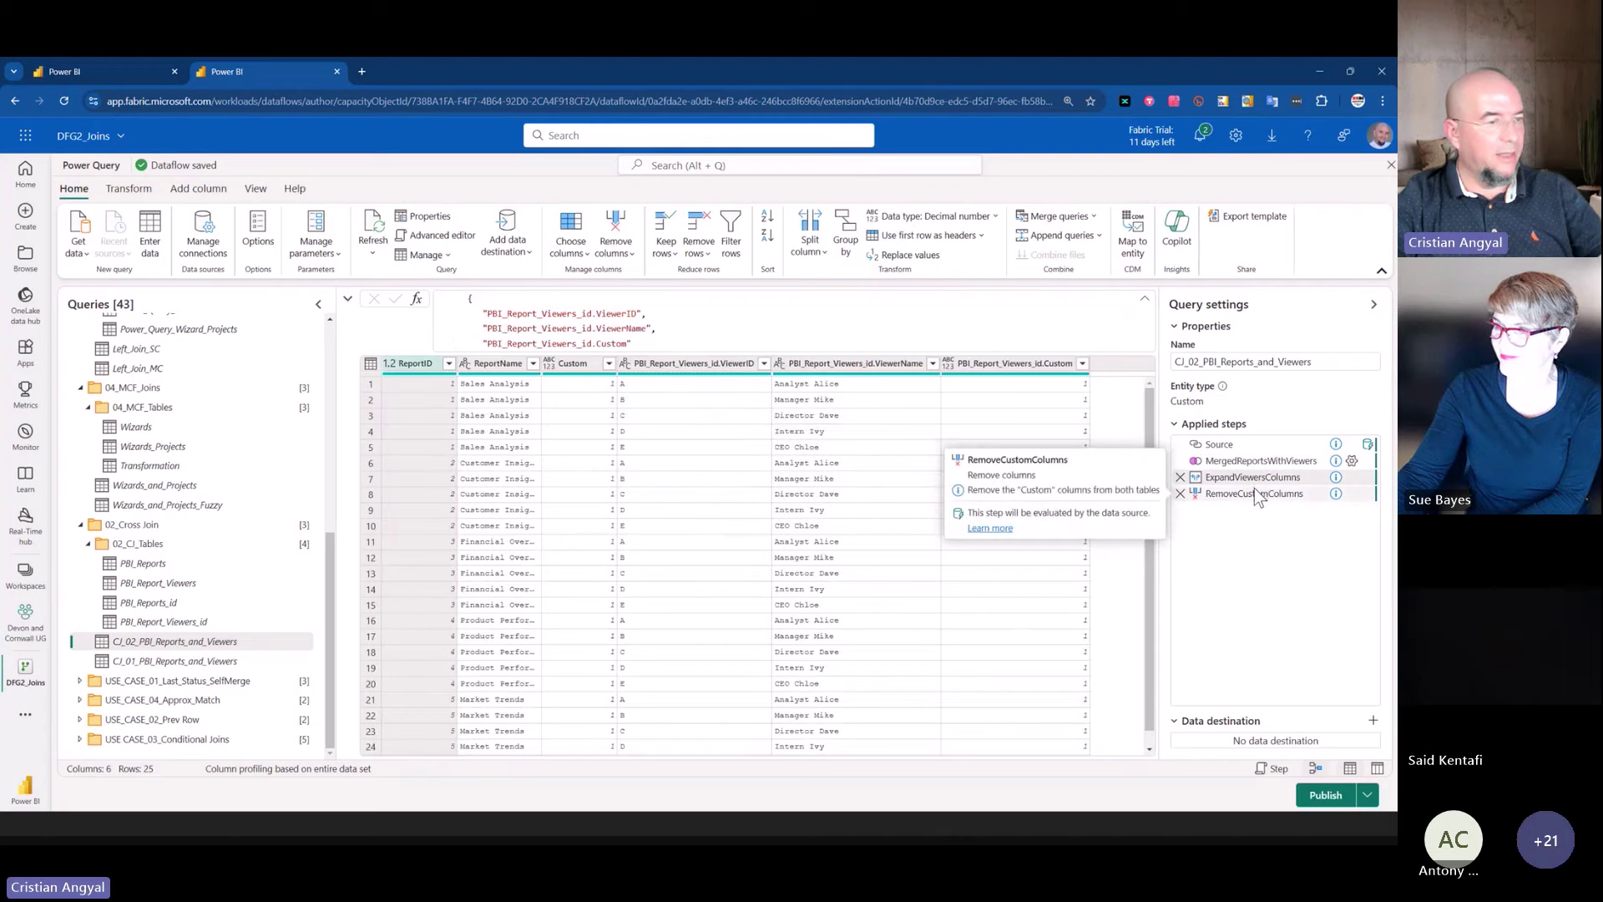
pyautogui.click(1254, 491)
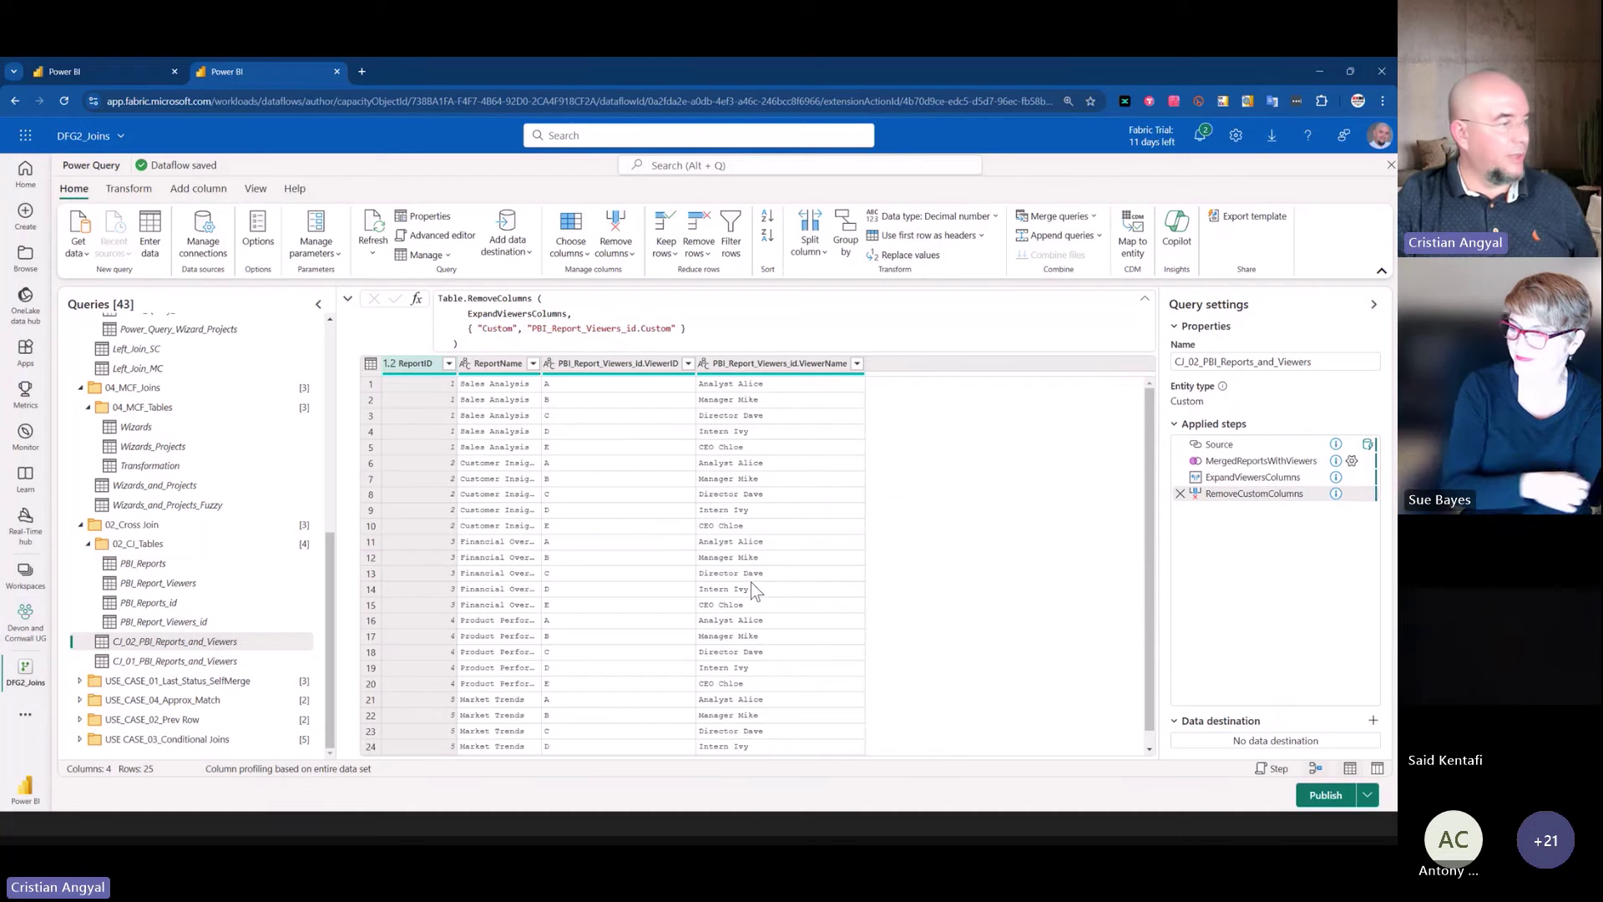
pyautogui.scroll(-1, 749, 583)
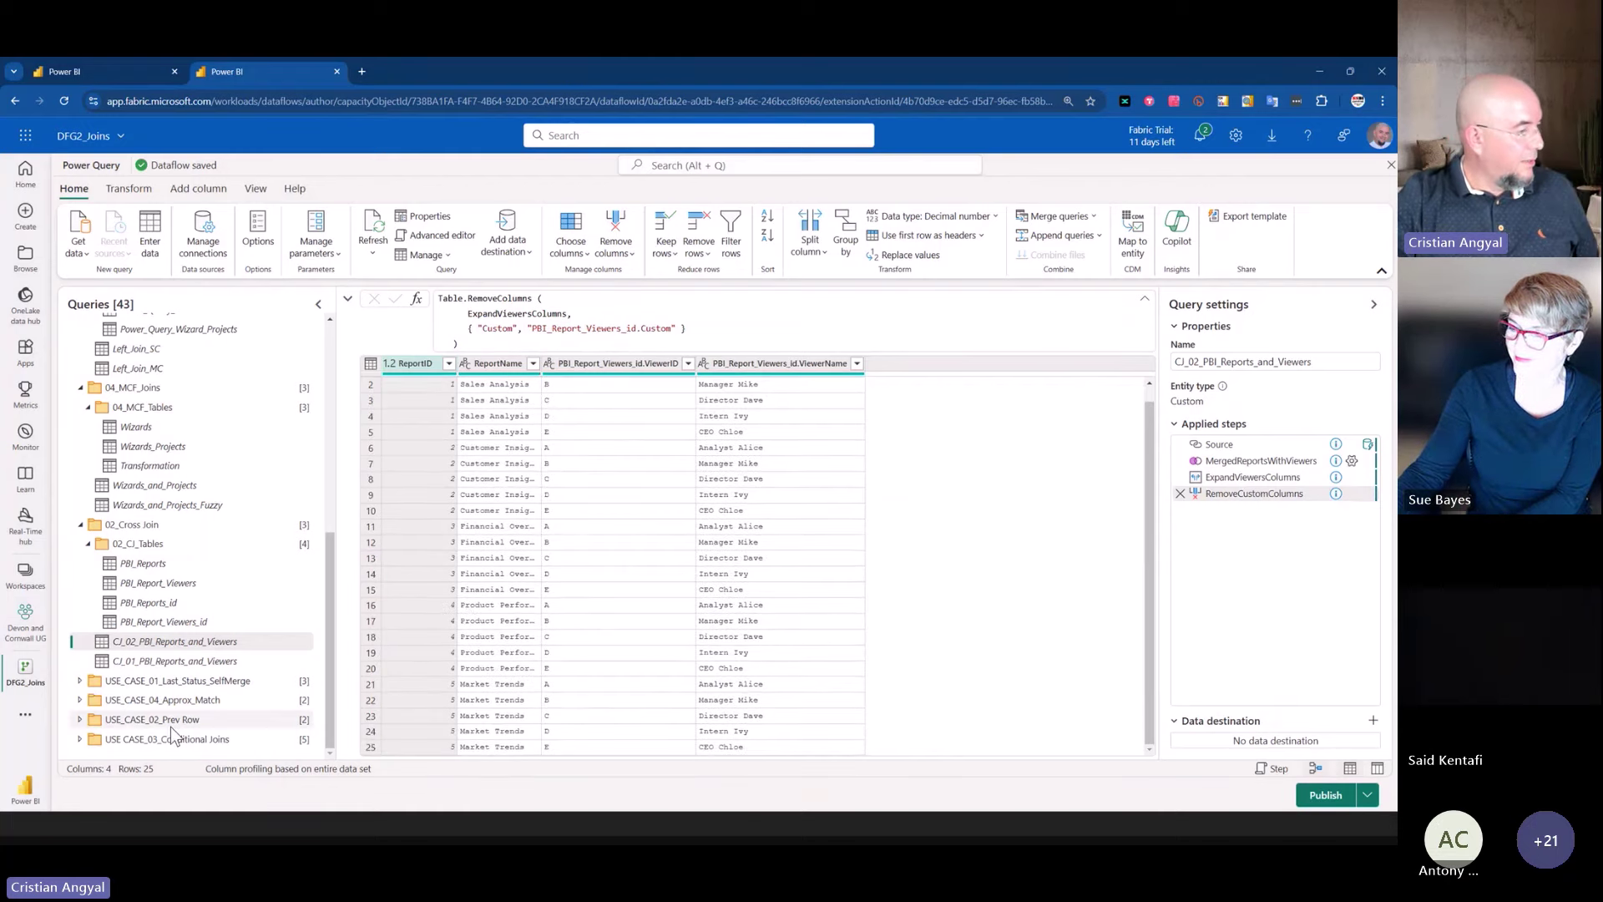
# - Expand the USE CASE_03_Conditional Joins folder and view the Sales query
pyautogui.click(80, 738)
pyautogui.scroll(-2, 94, 708)
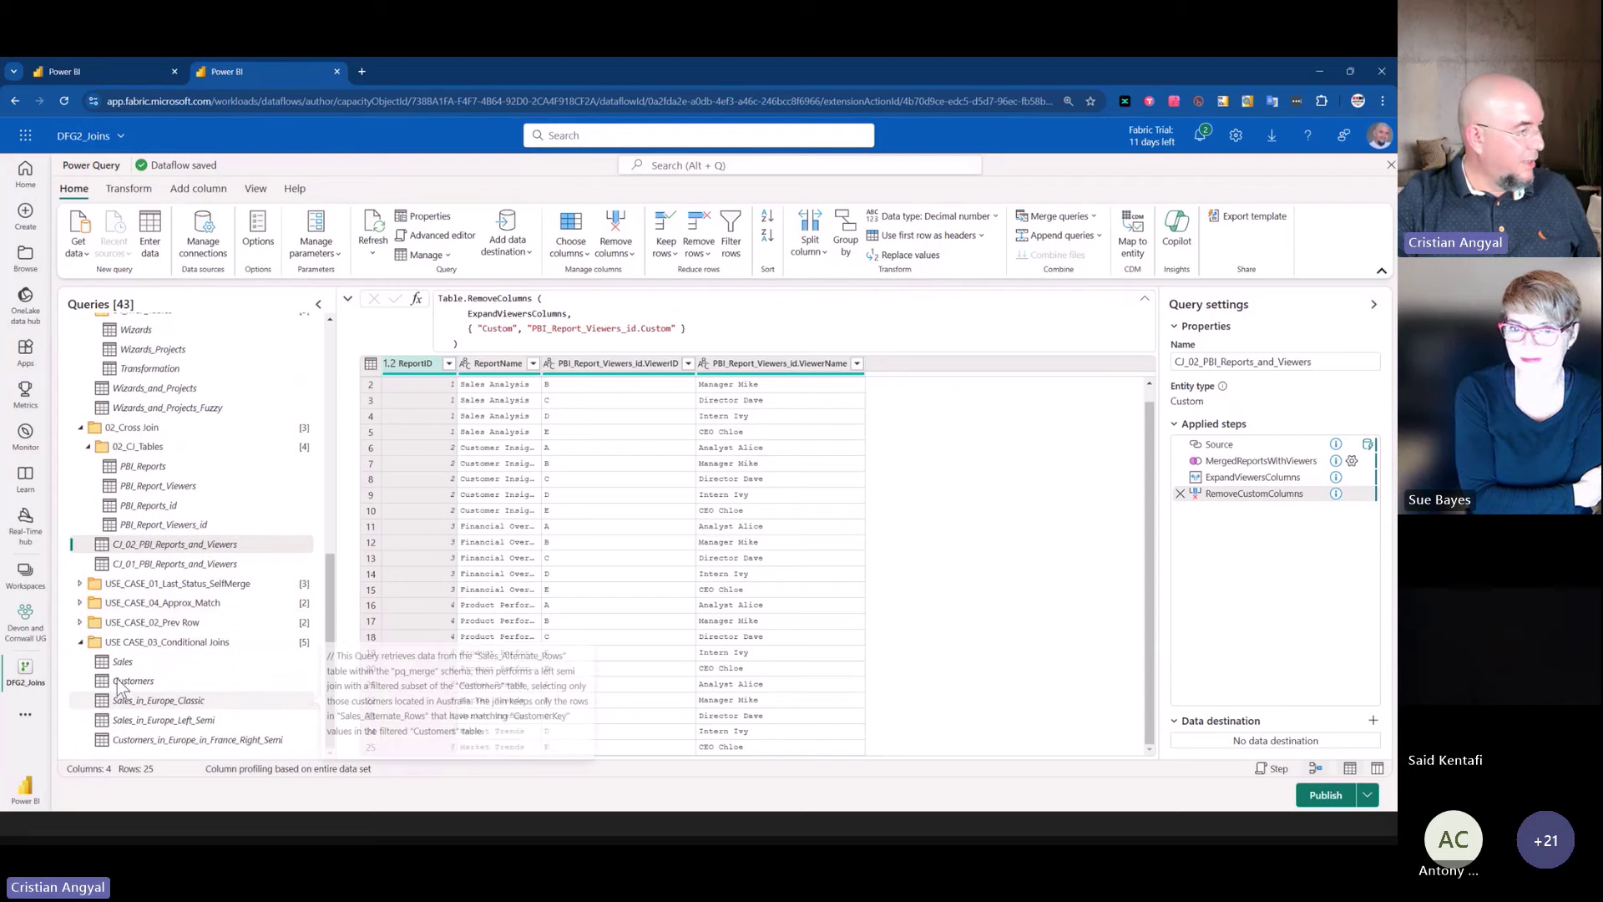
pyautogui.click(204, 664)
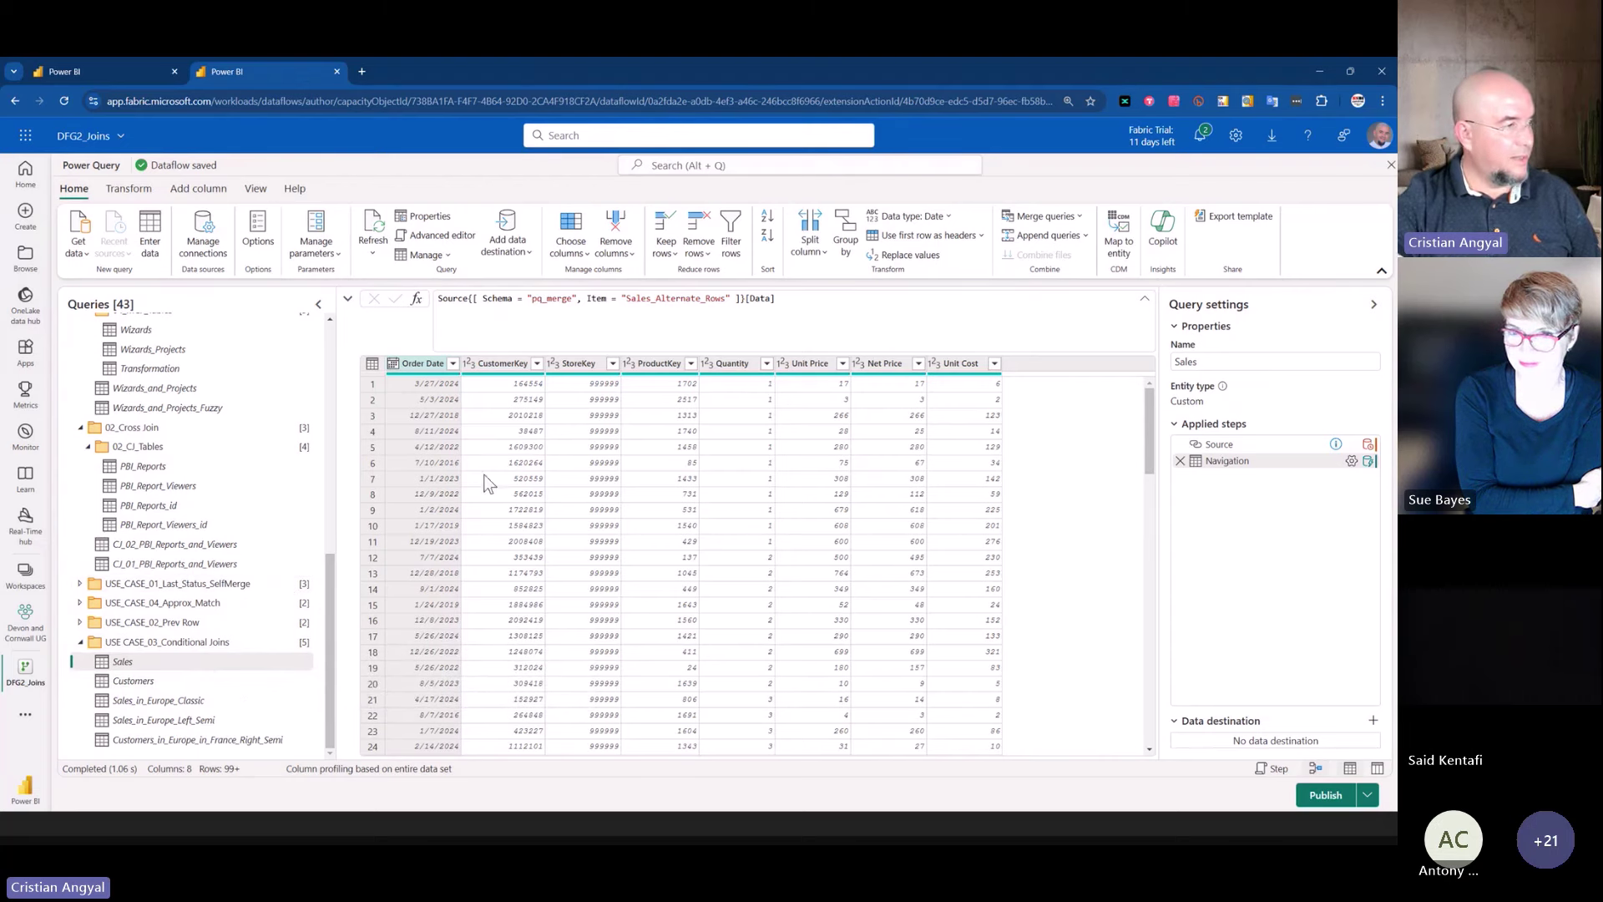
# - Look through the rows of the Sales query, and then those of the Customers query
pyautogui.scroll(-8, 501, 484)
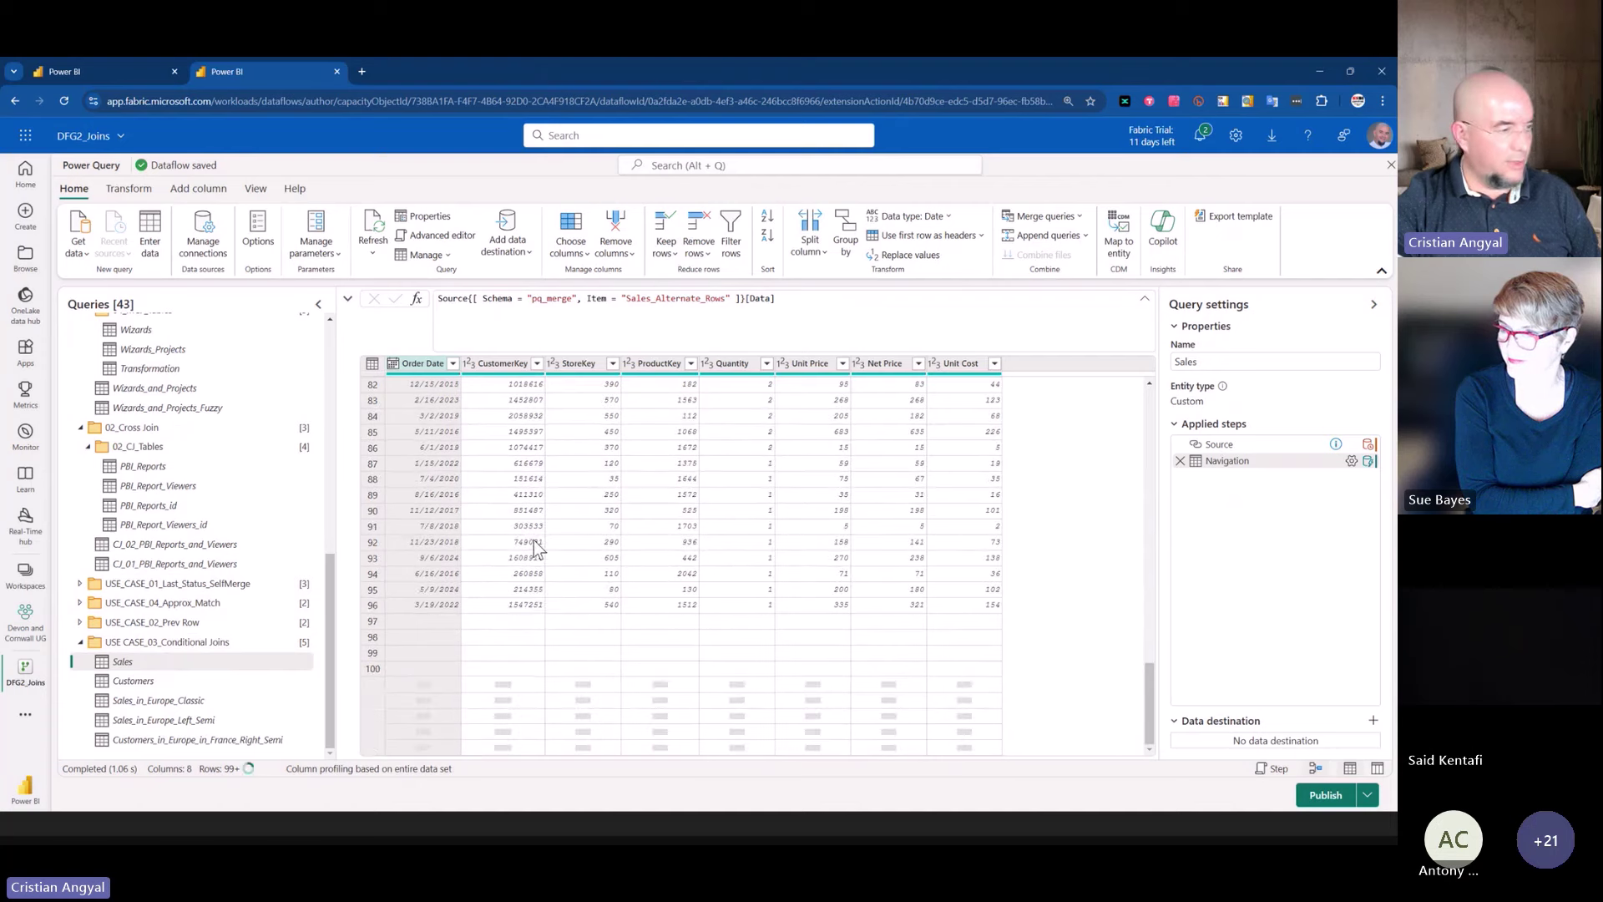
pyautogui.click(162, 682)
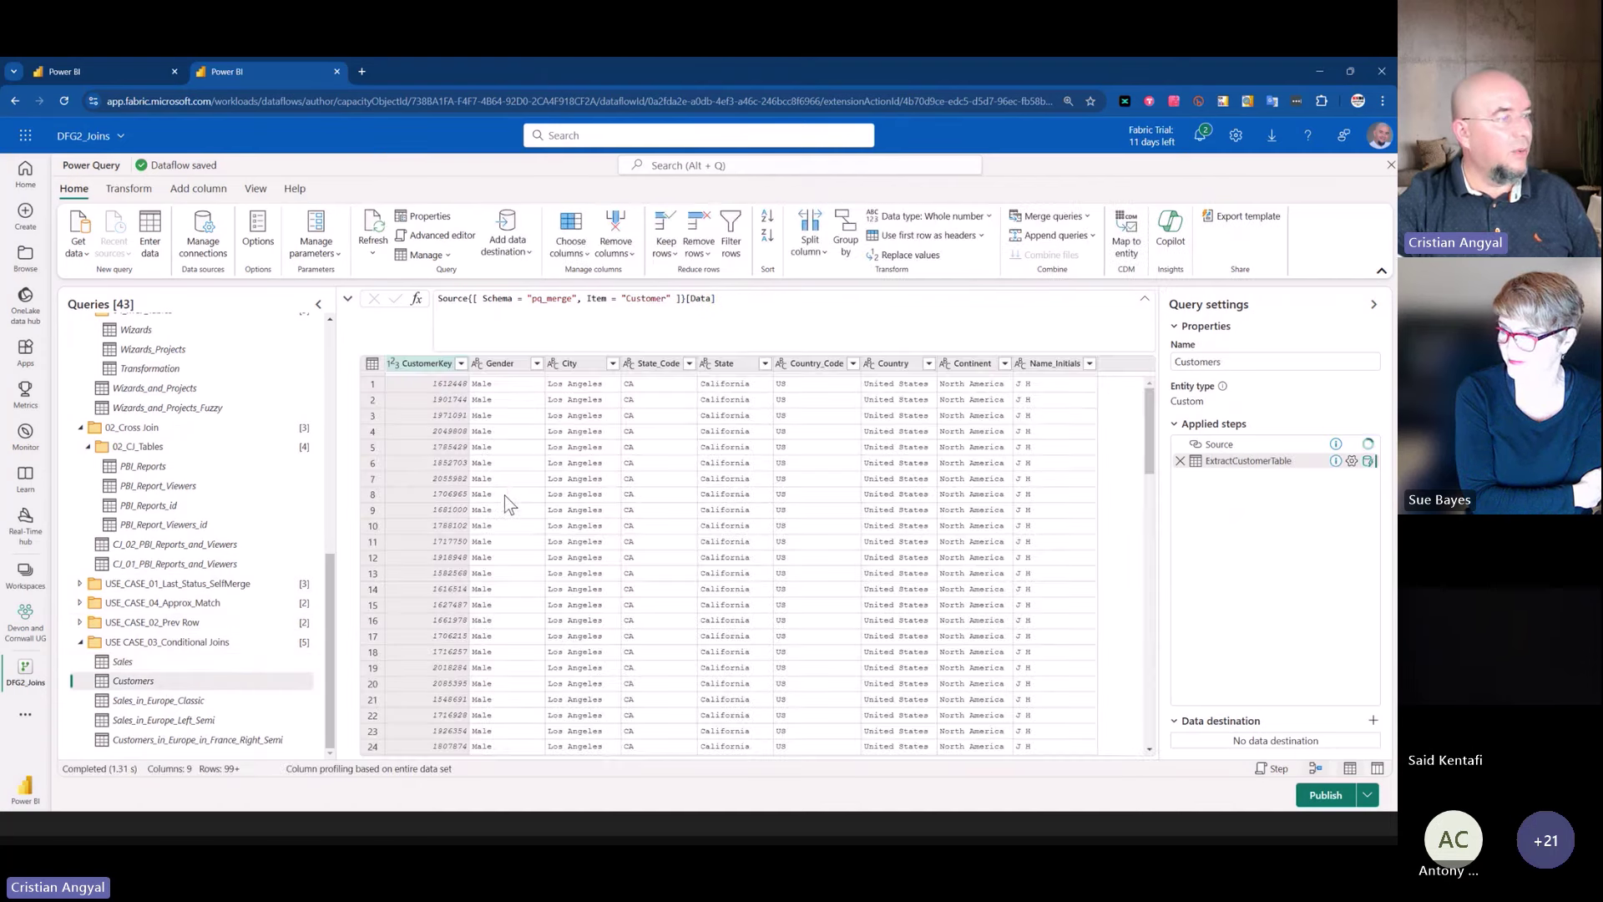
pyautogui.scroll(-15, 518, 509)
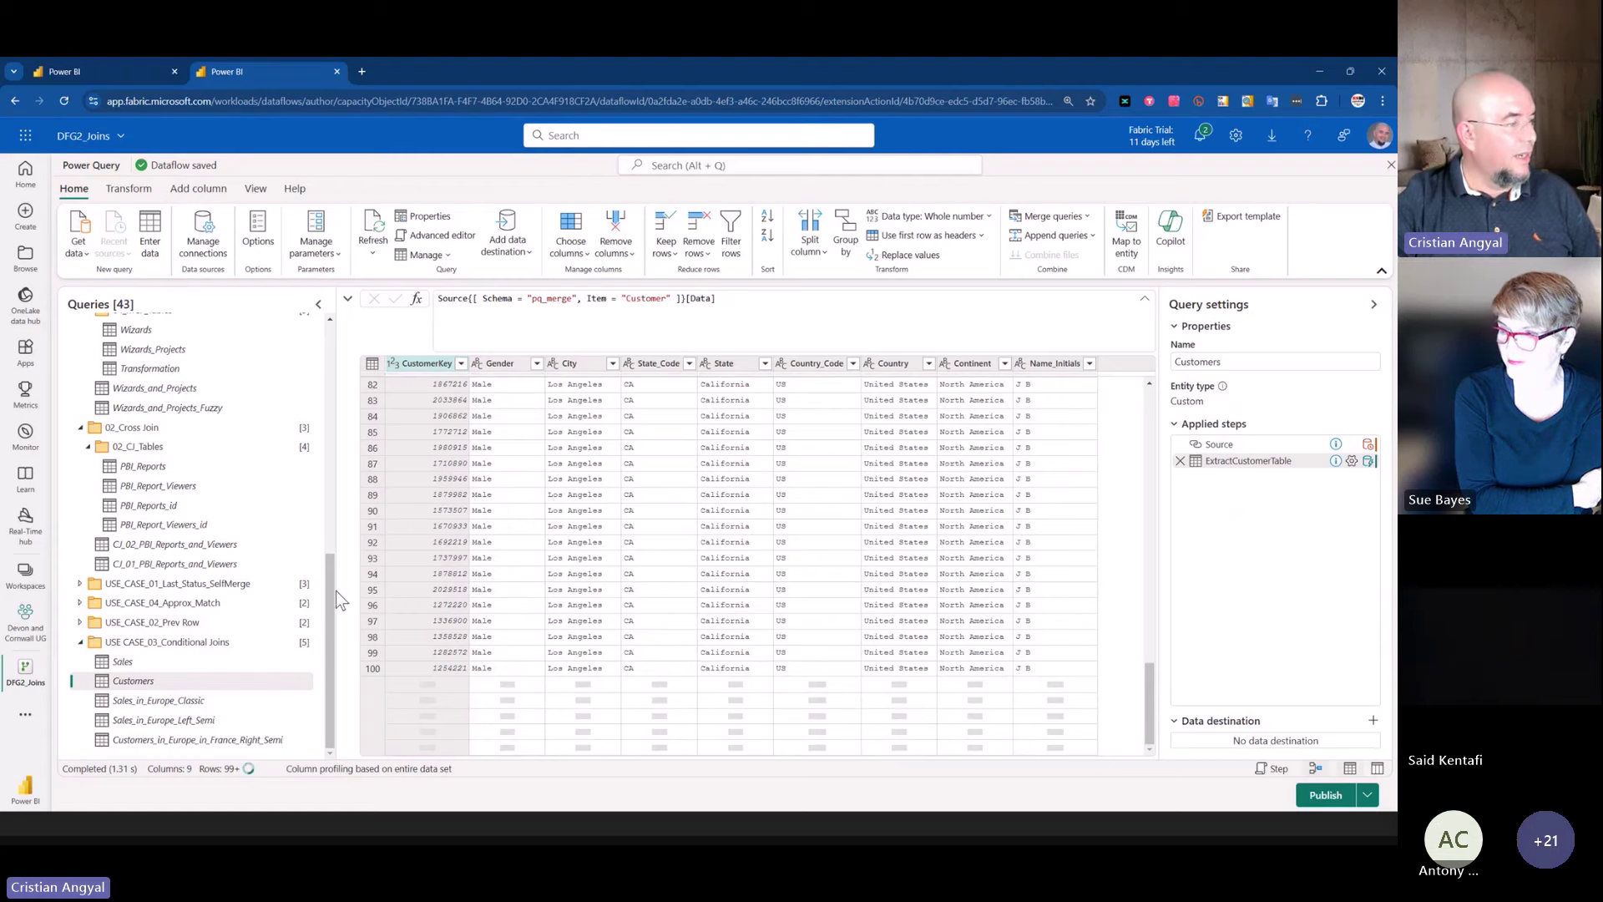
# - View the Sales_in_Europe_Classic query and review its Join_Inner, Expanded Customers and Filtered rows steps
pyautogui.moveTo(224, 708)
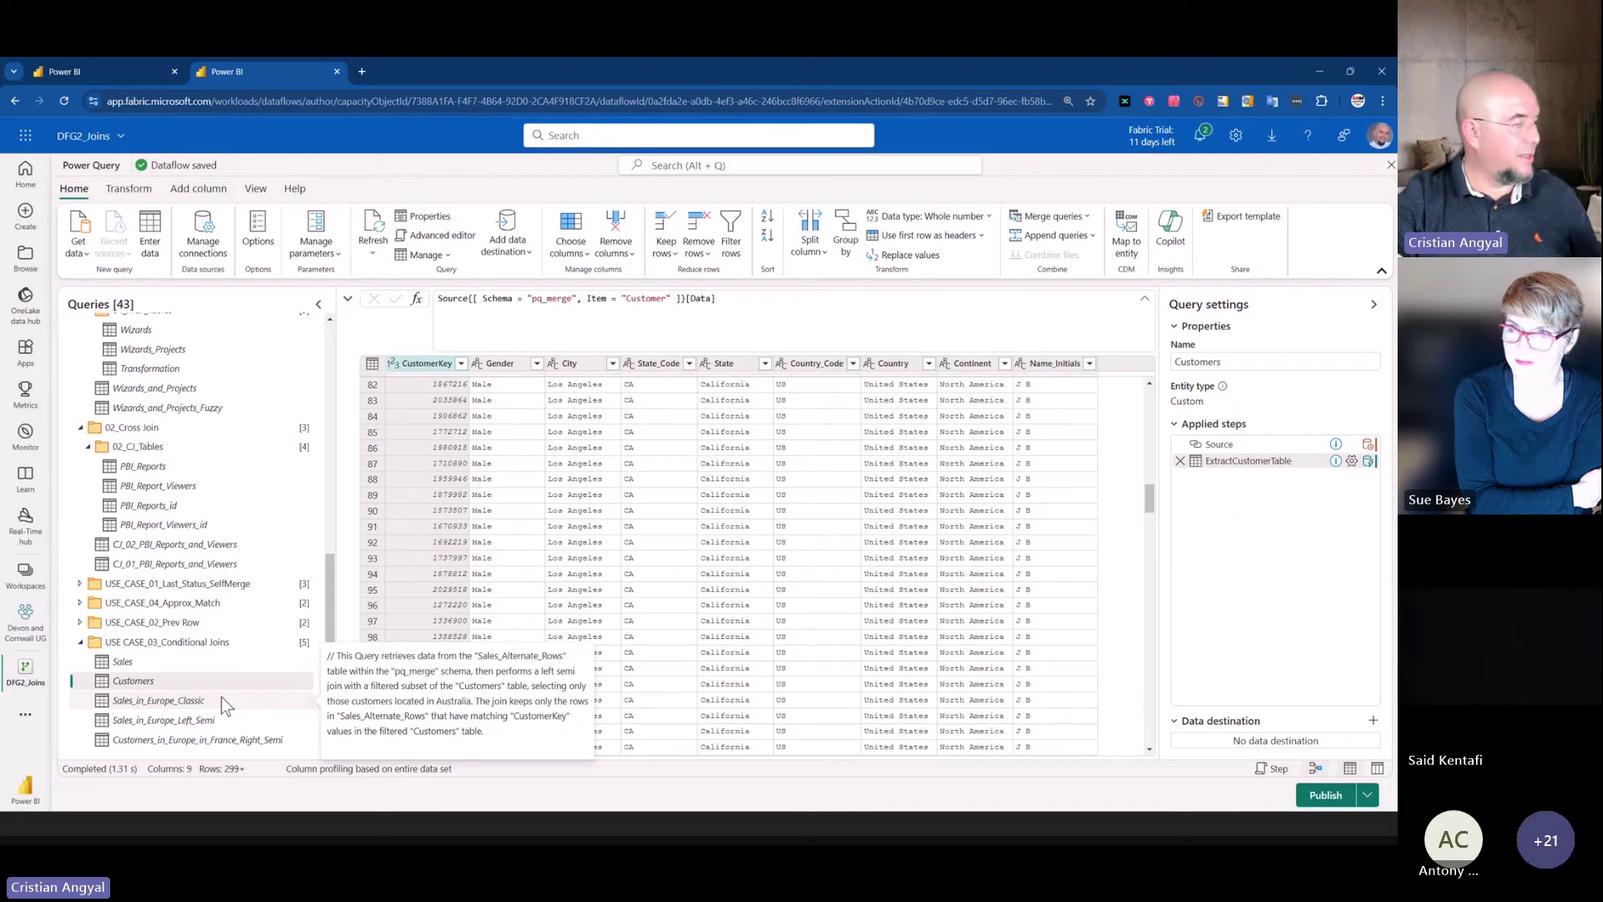
pyautogui.click(172, 707)
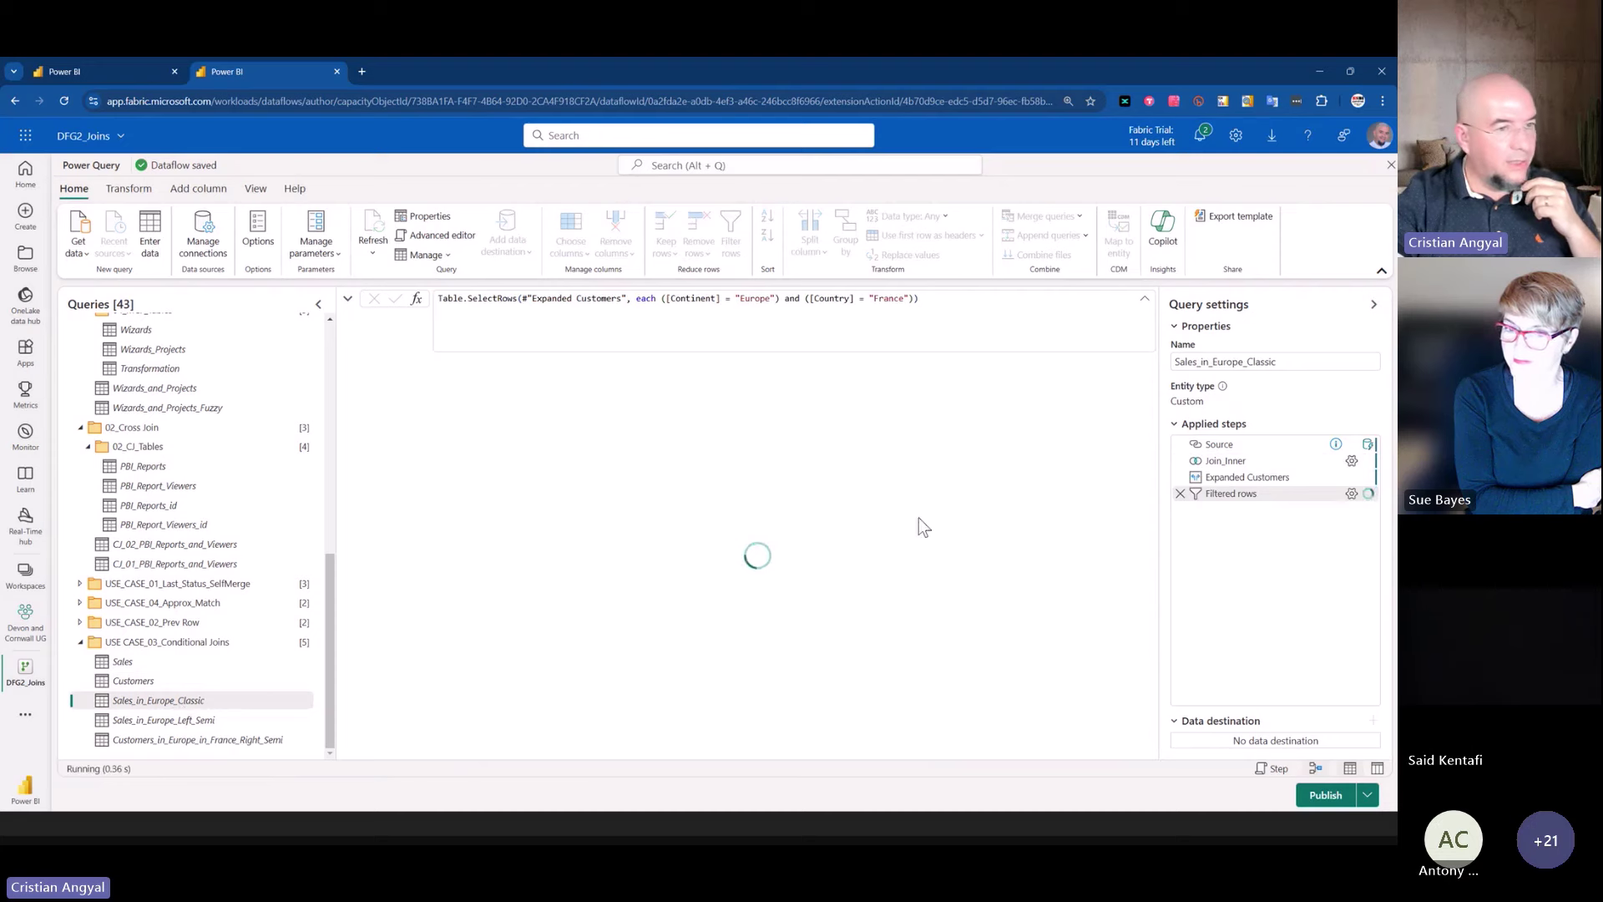
pyautogui.click(1221, 460)
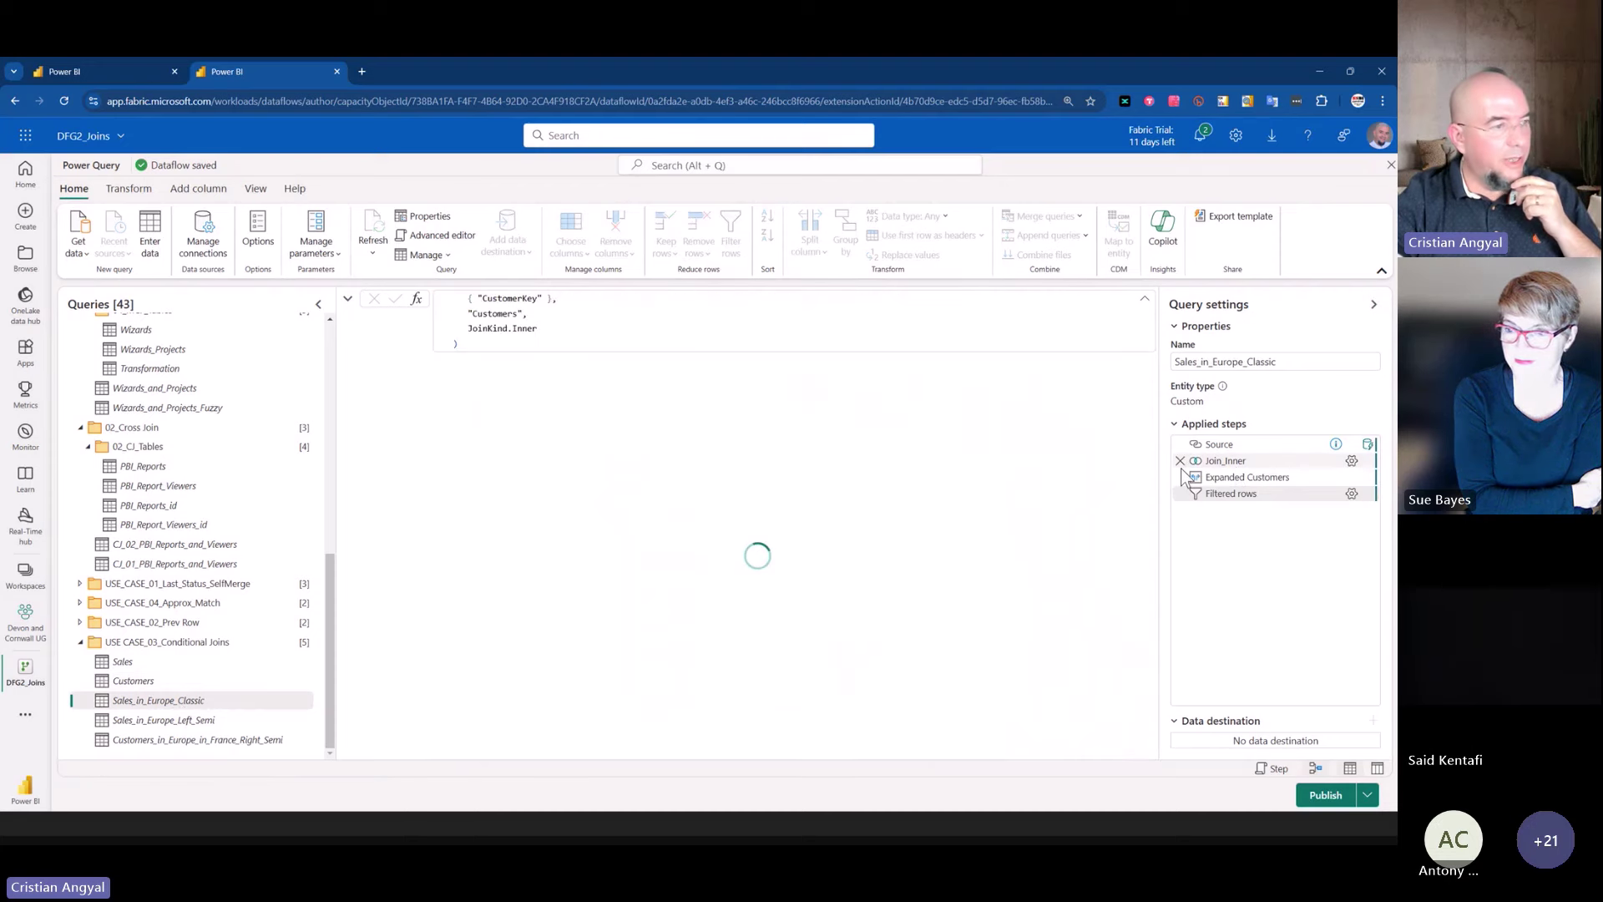
pyautogui.scroll(2, 522, 322)
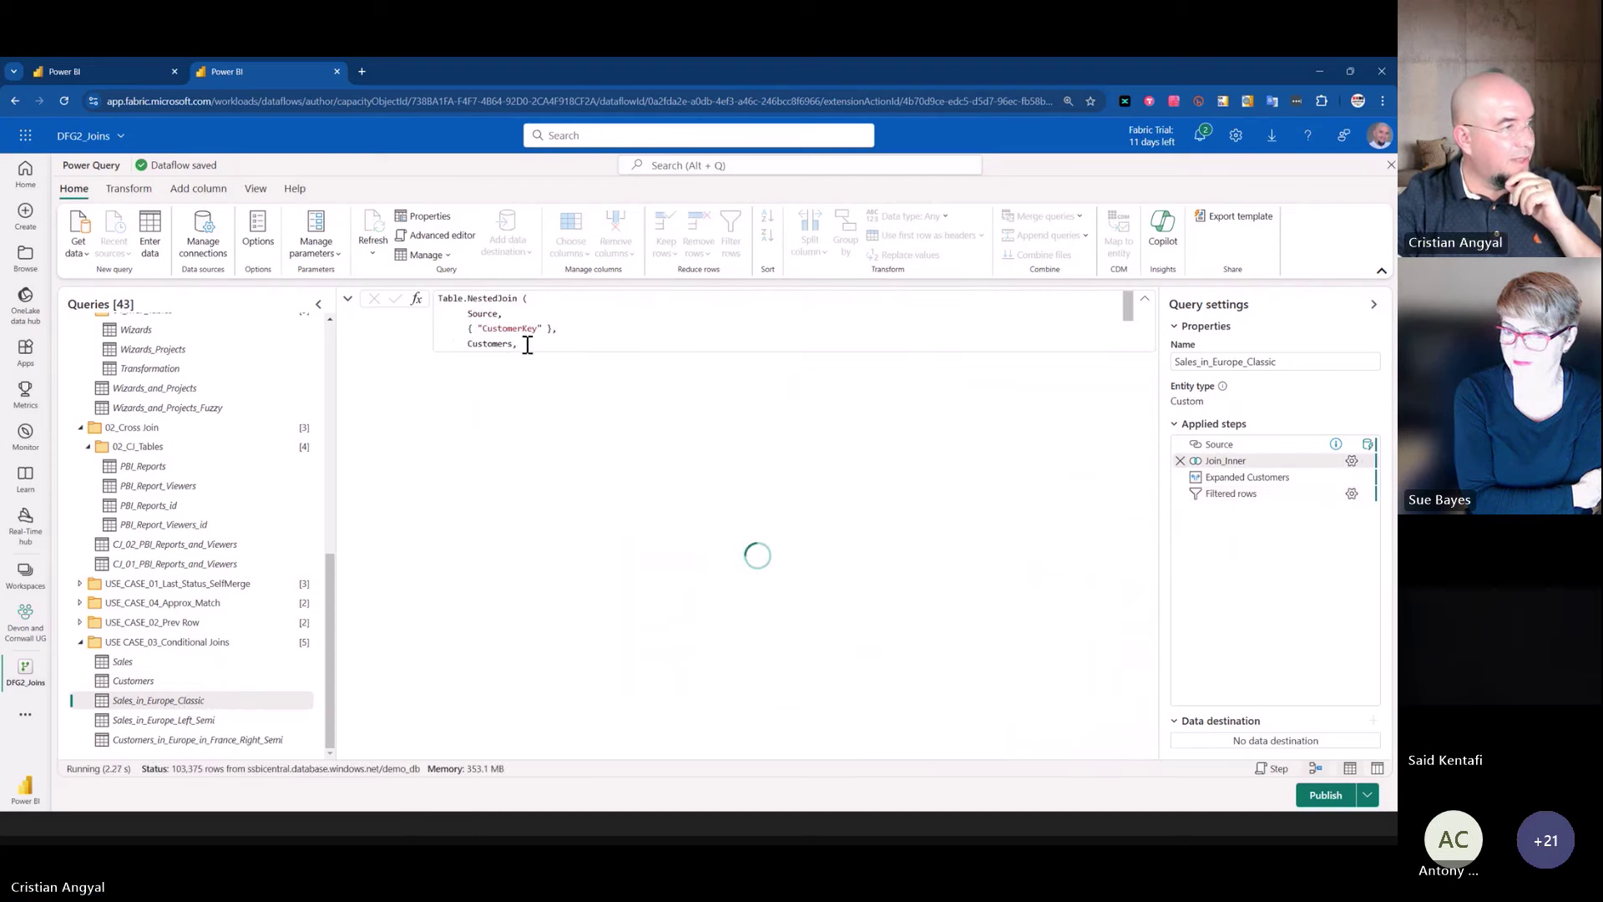
pyautogui.click(1246, 477)
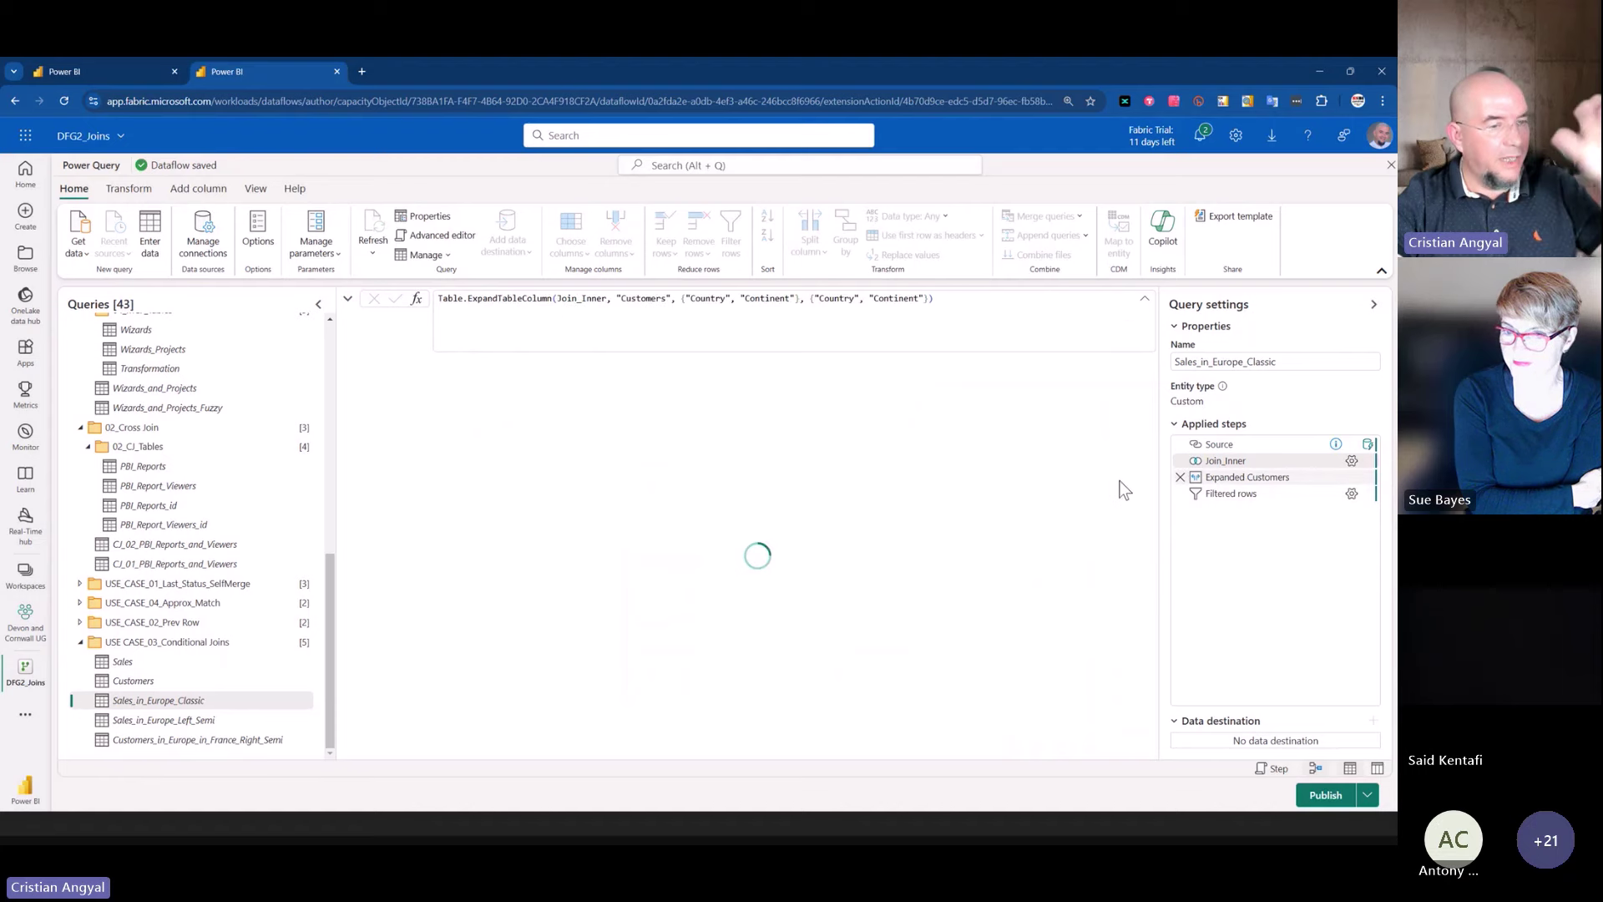
pyautogui.click(1232, 493)
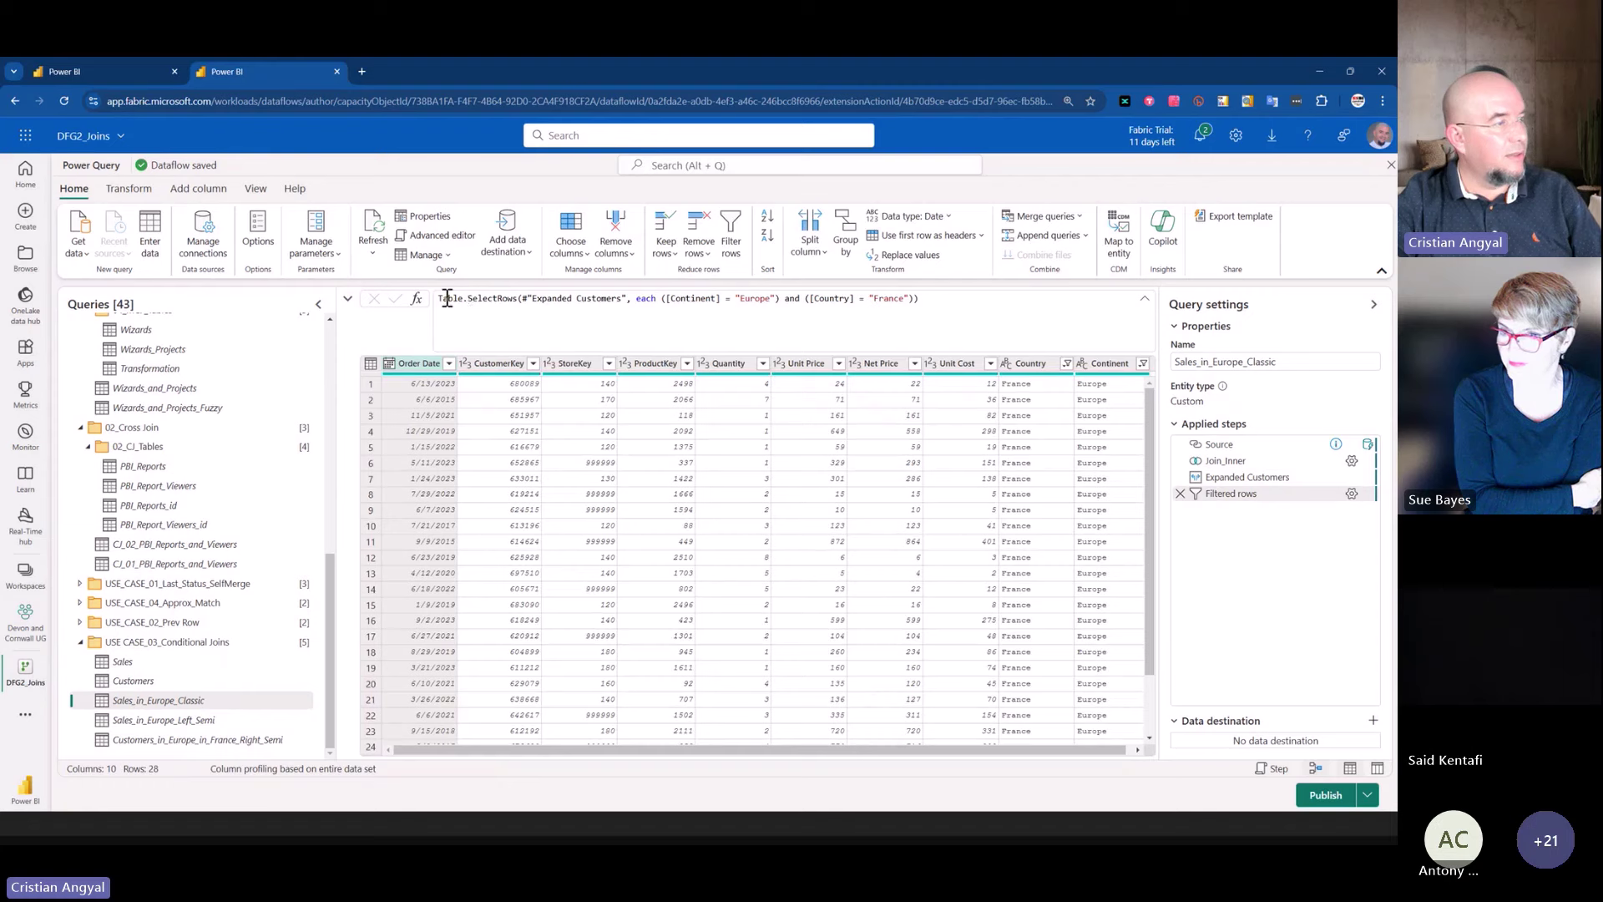
# - Examine the Table.SelectRows formula of the Filtered rows step, including its Continent and Country conditions
pyautogui.moveTo(440, 298); pyautogui.dragTo(509, 303)
pyautogui.doubleClick(673, 299)
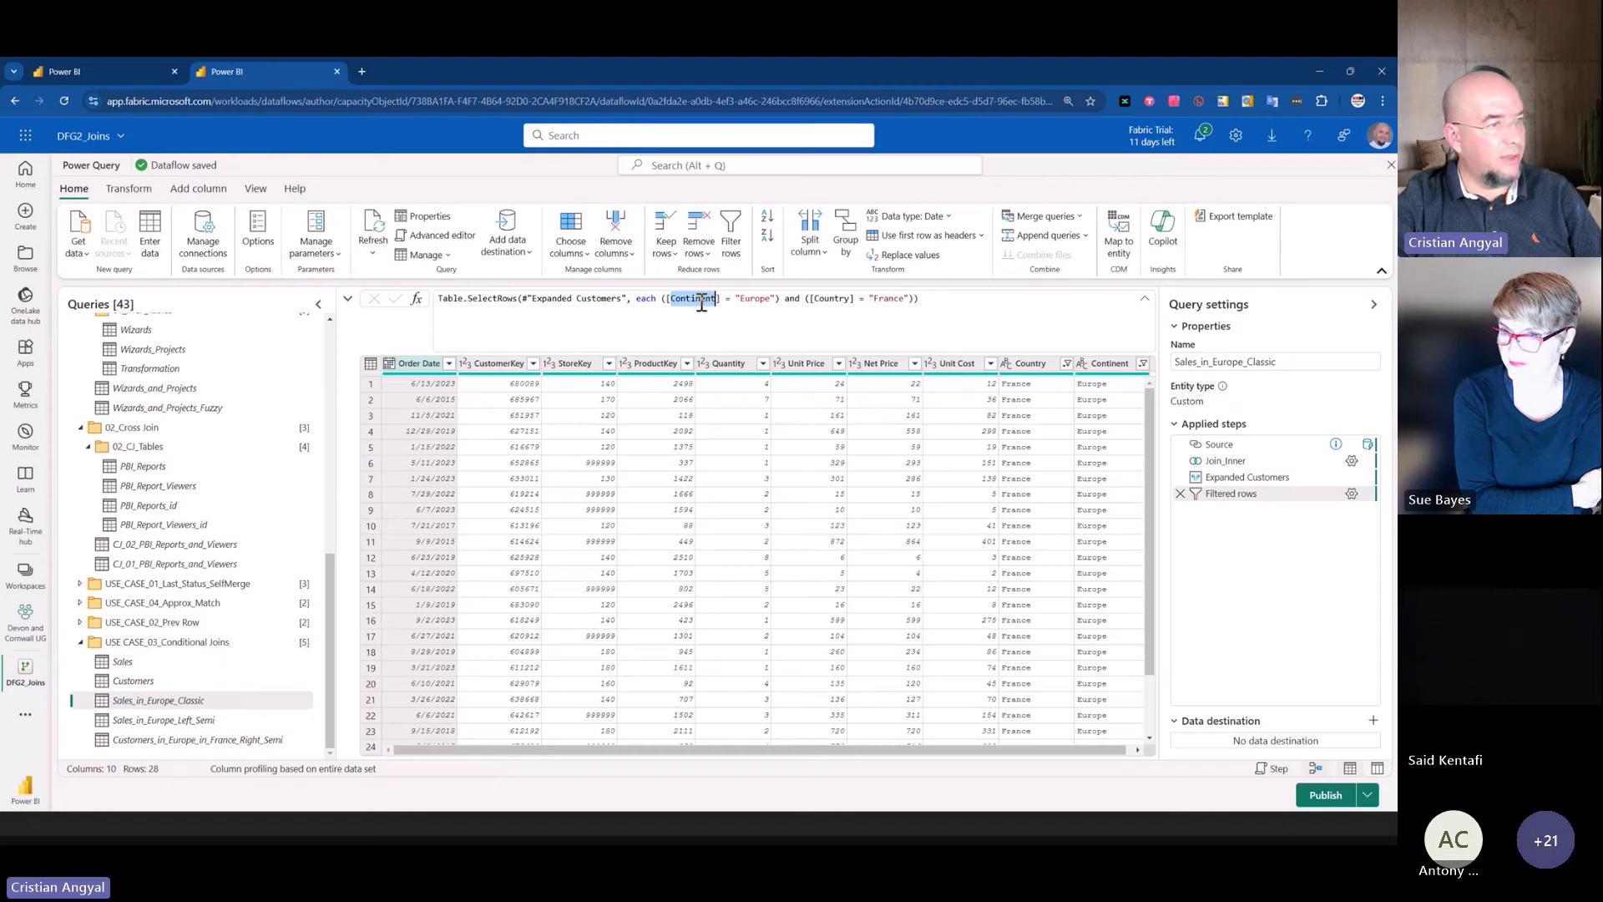
pyautogui.moveTo(722, 305); pyautogui.dragTo(895, 308)
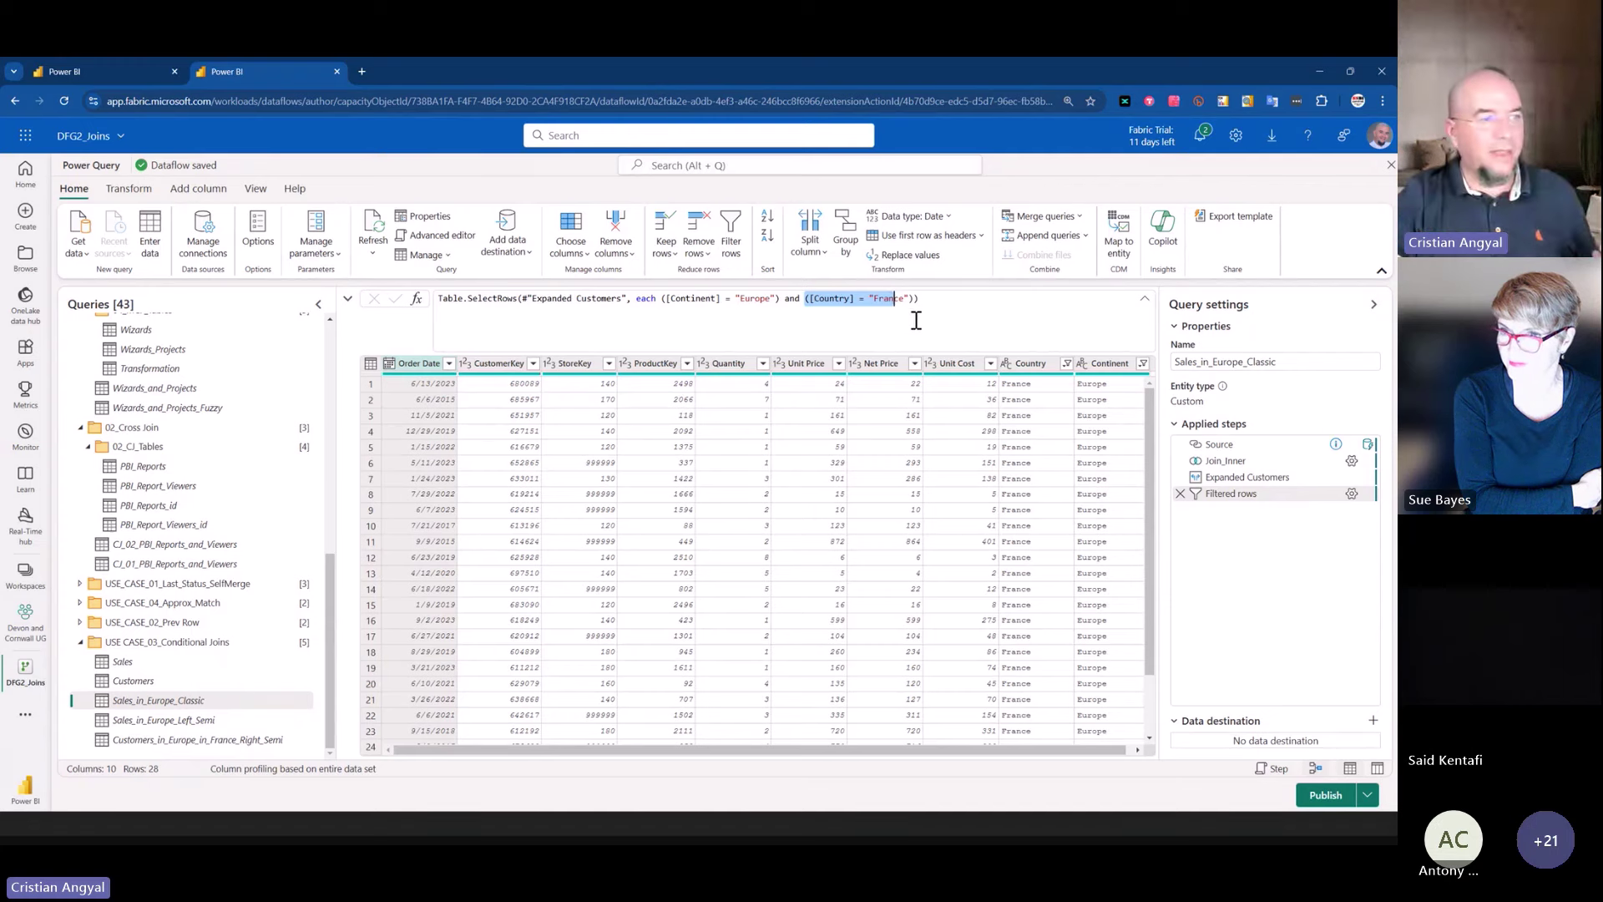
pyautogui.click(915, 322)
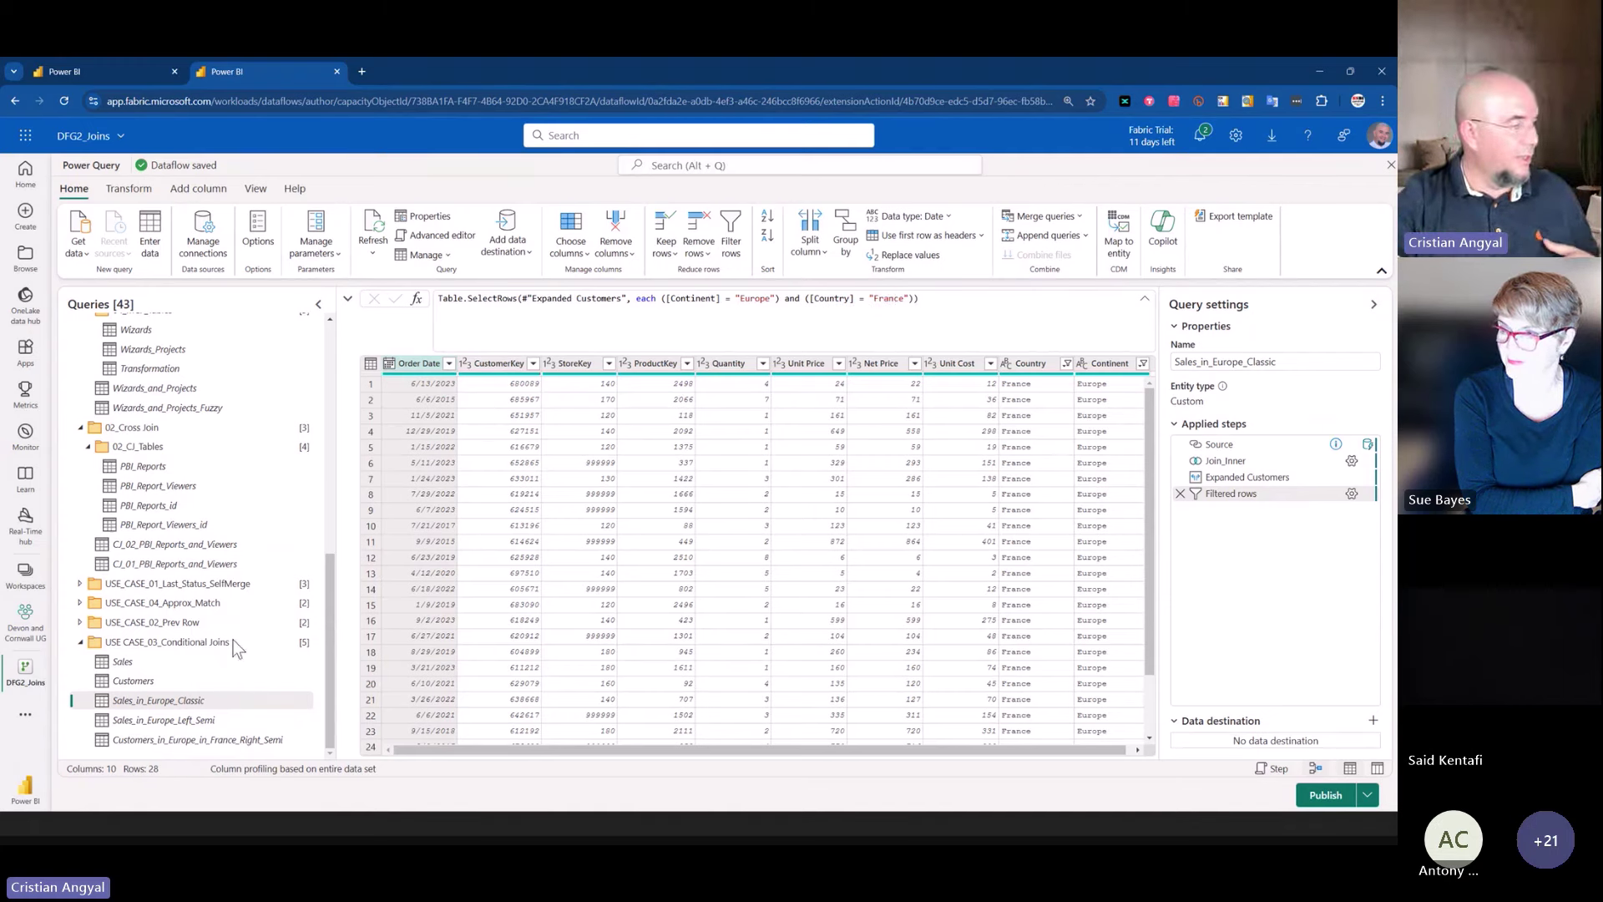
# - View the Sales_in_Europe_Left_Semi query and examine the nested join formula of Join_LeftSemi, focusing on the Customers filter by Continent
pyautogui.click(204, 723)
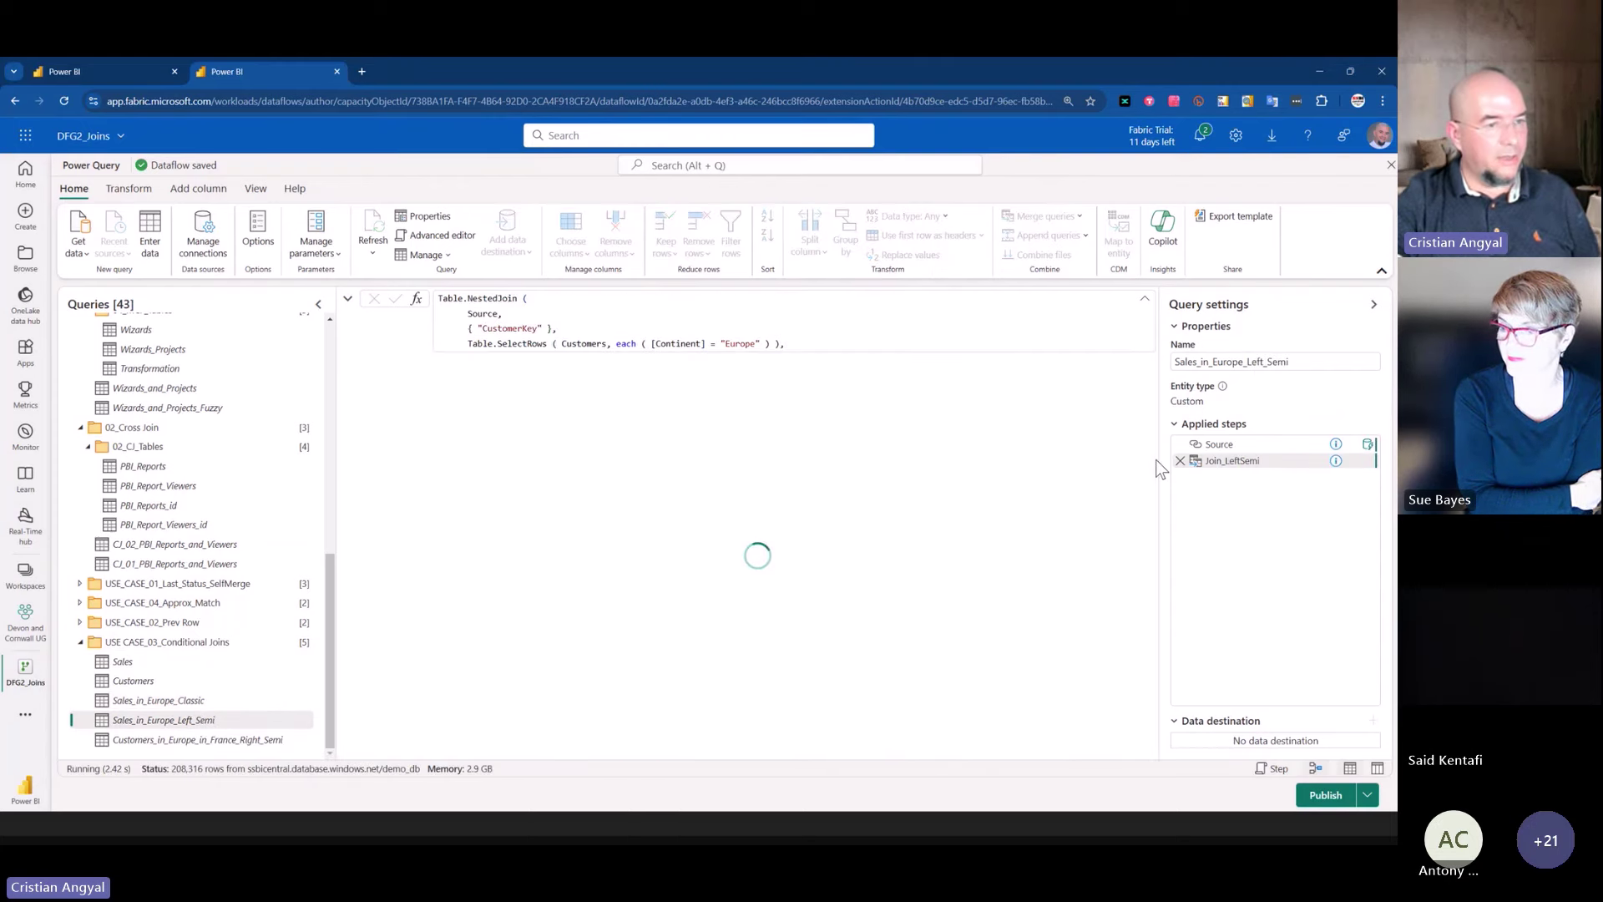
pyautogui.rightClick(1229, 463)
pyautogui.click(409, 287)
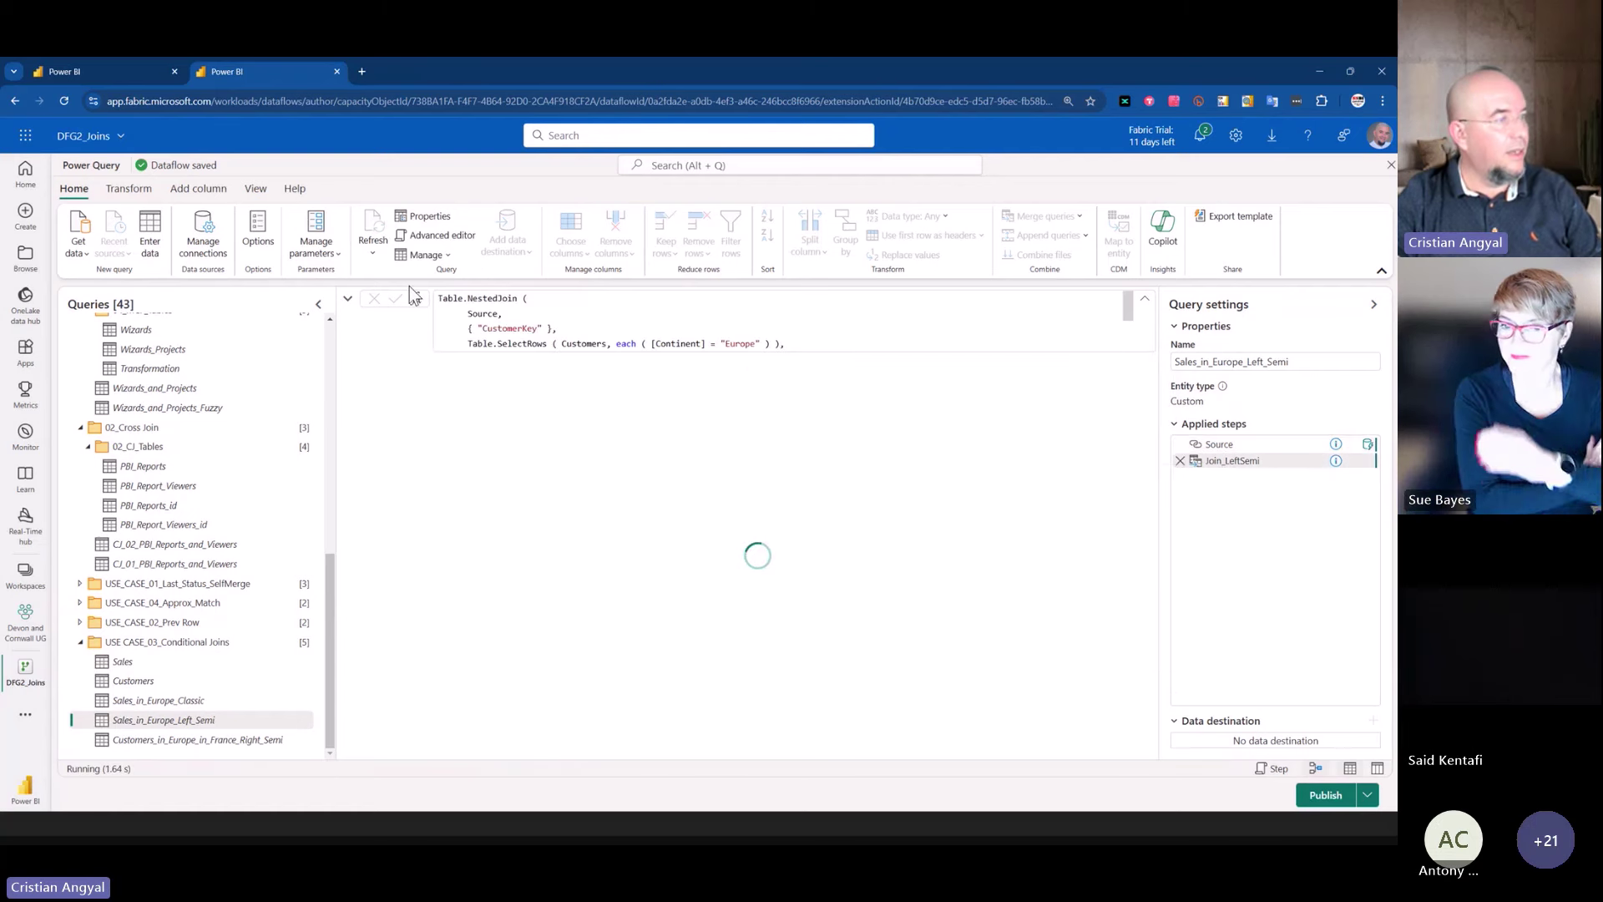
pyautogui.doubleClick(455, 298)
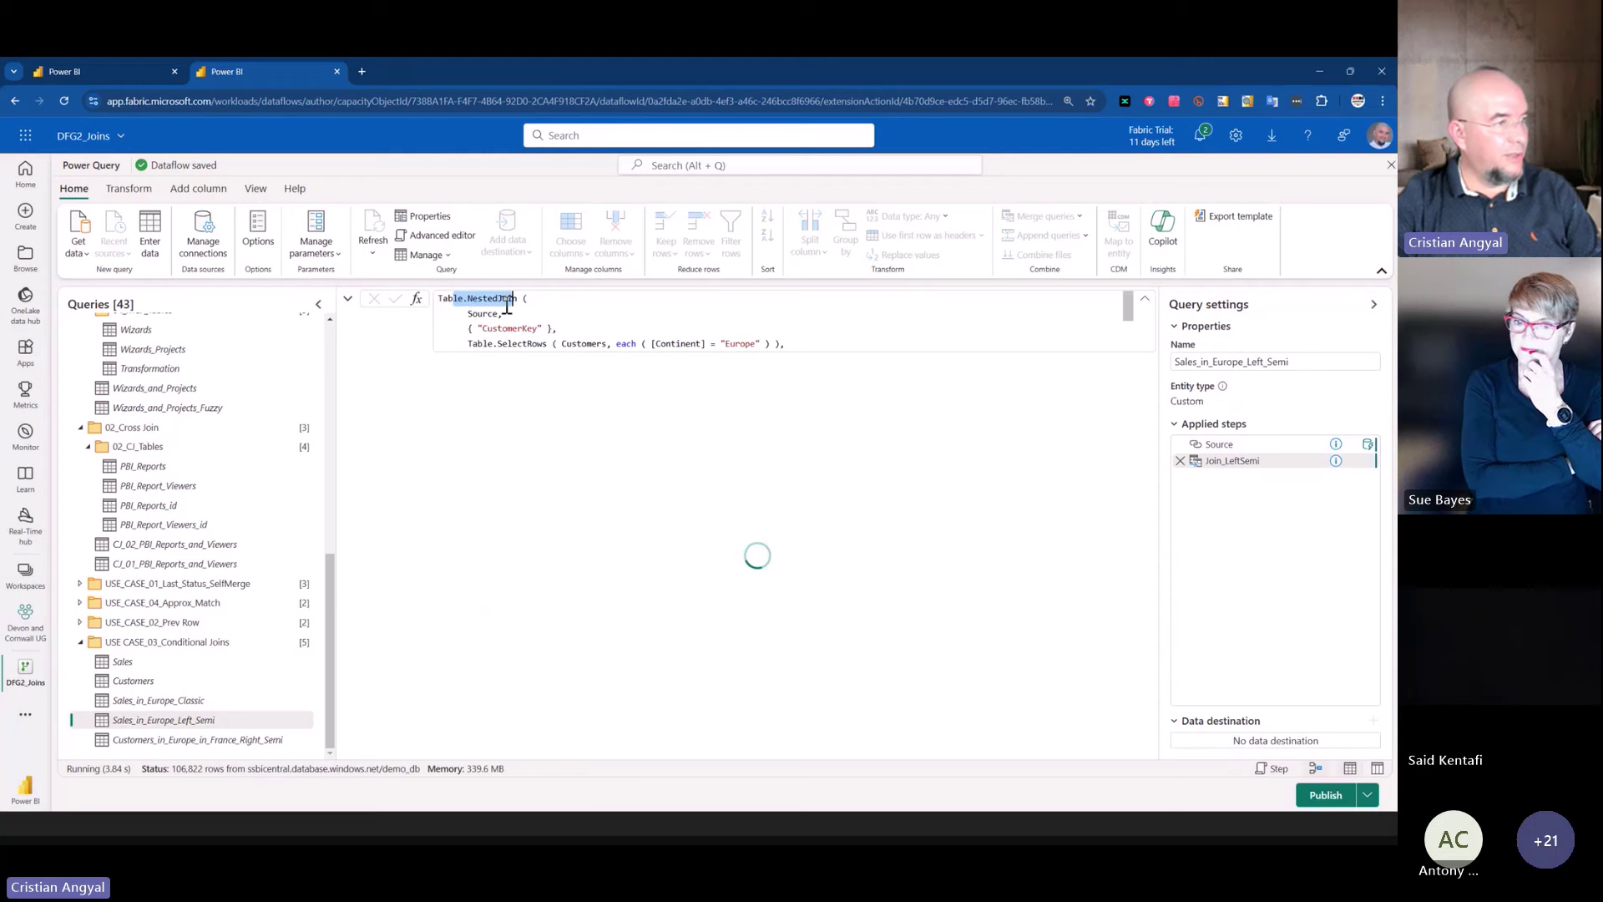
pyautogui.click(485, 314)
pyautogui.moveTo(485, 314); pyautogui.dragTo(505, 315)
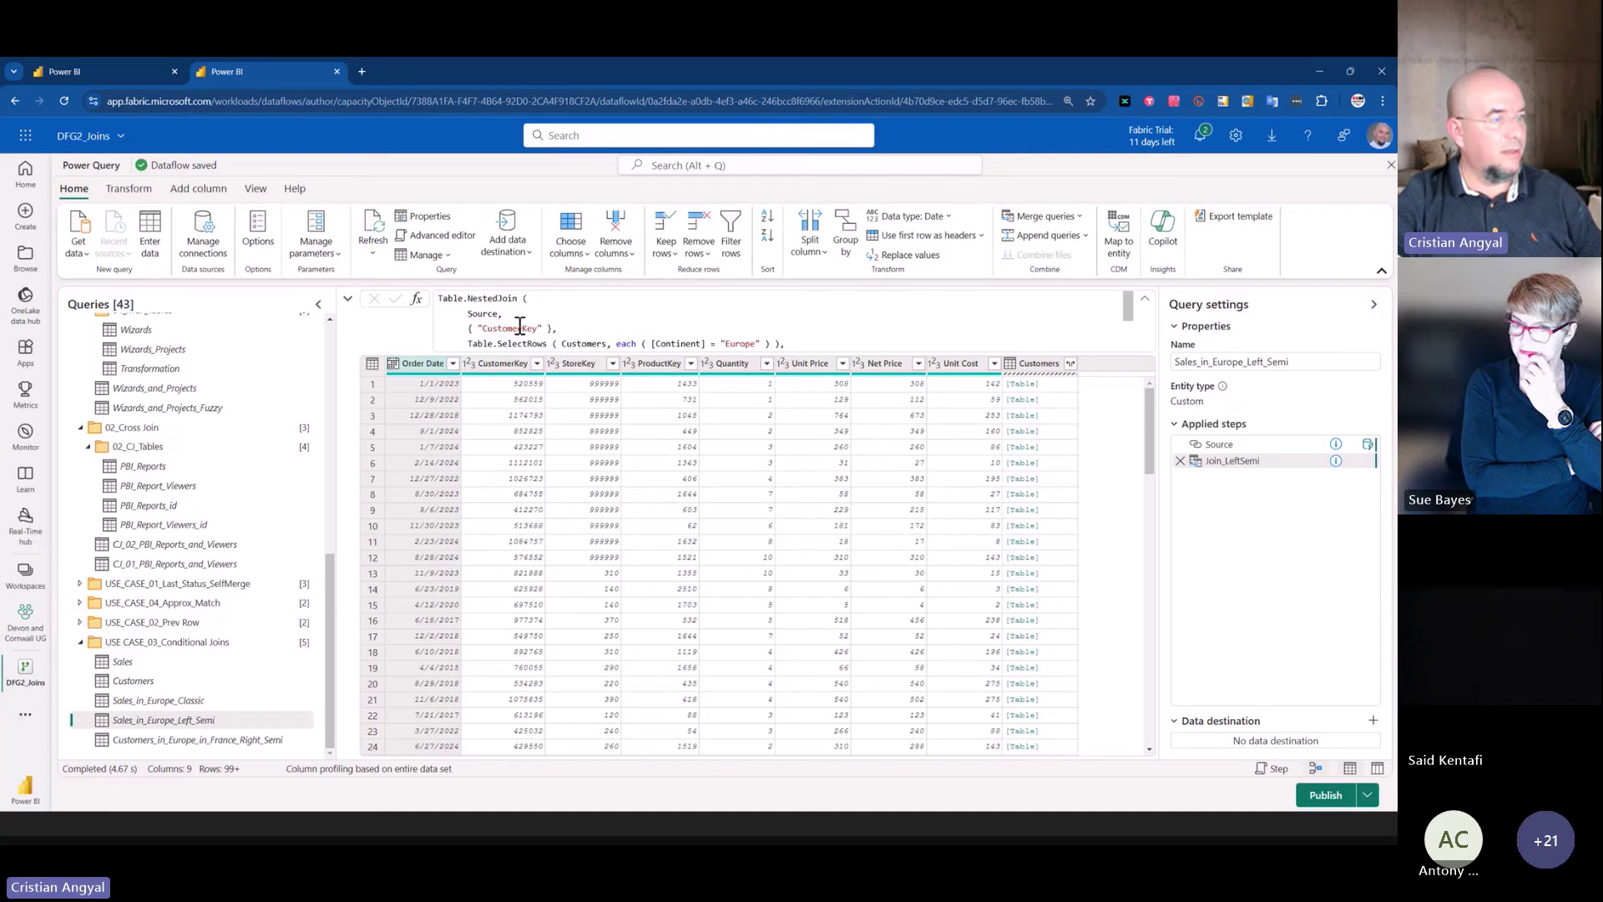
pyautogui.click(558, 343)
pyautogui.scroll(-1, 593, 313)
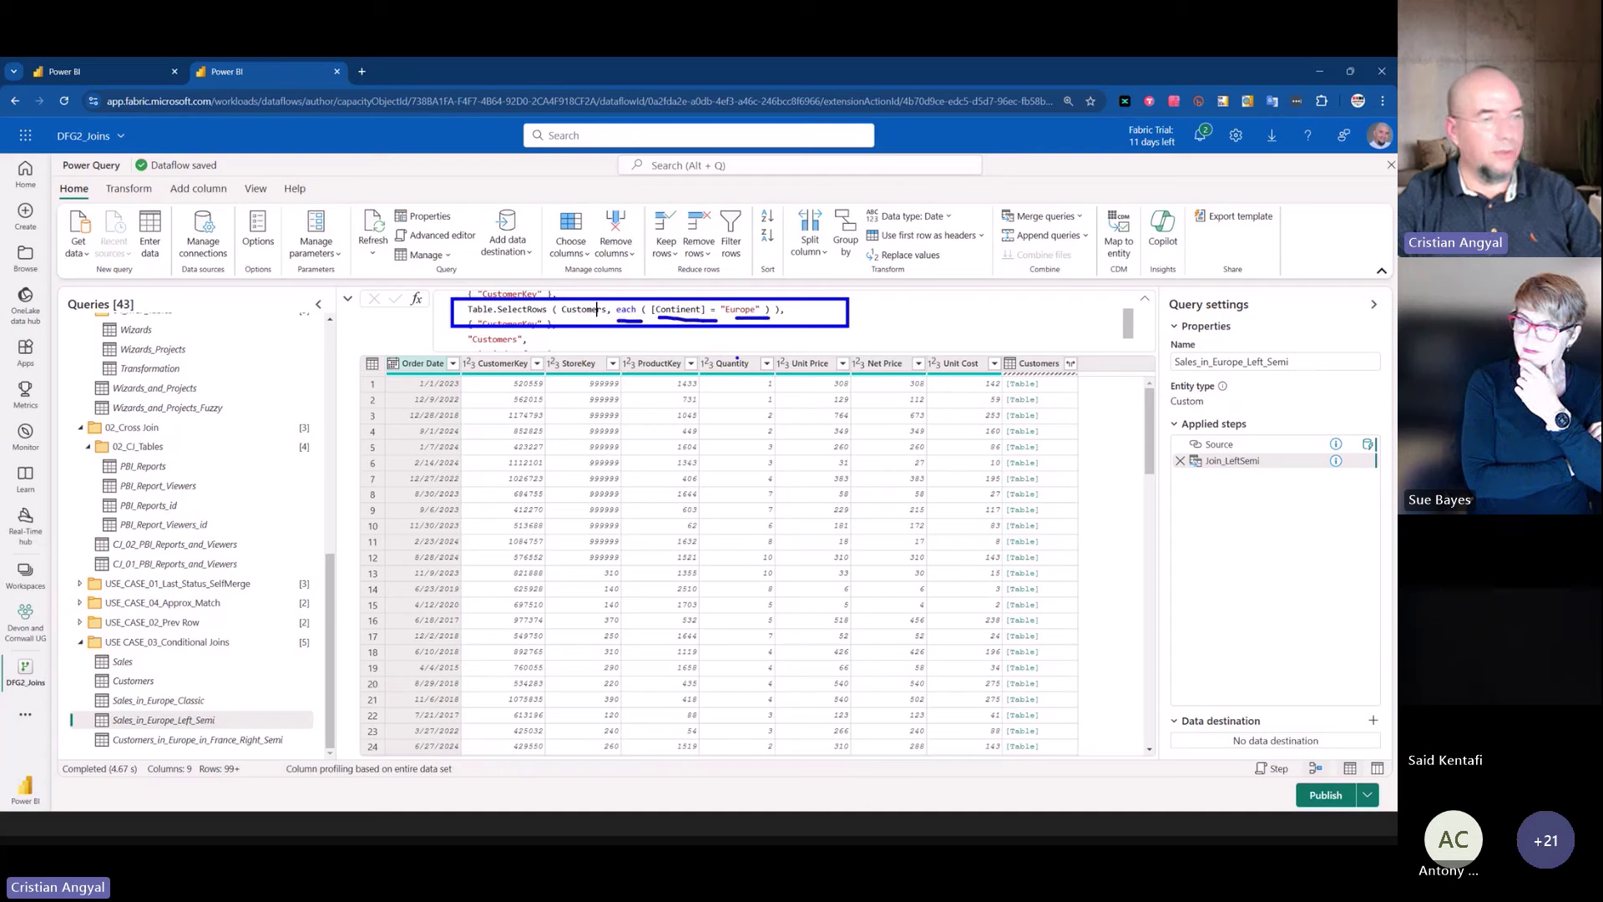
pyautogui.press('Escape')
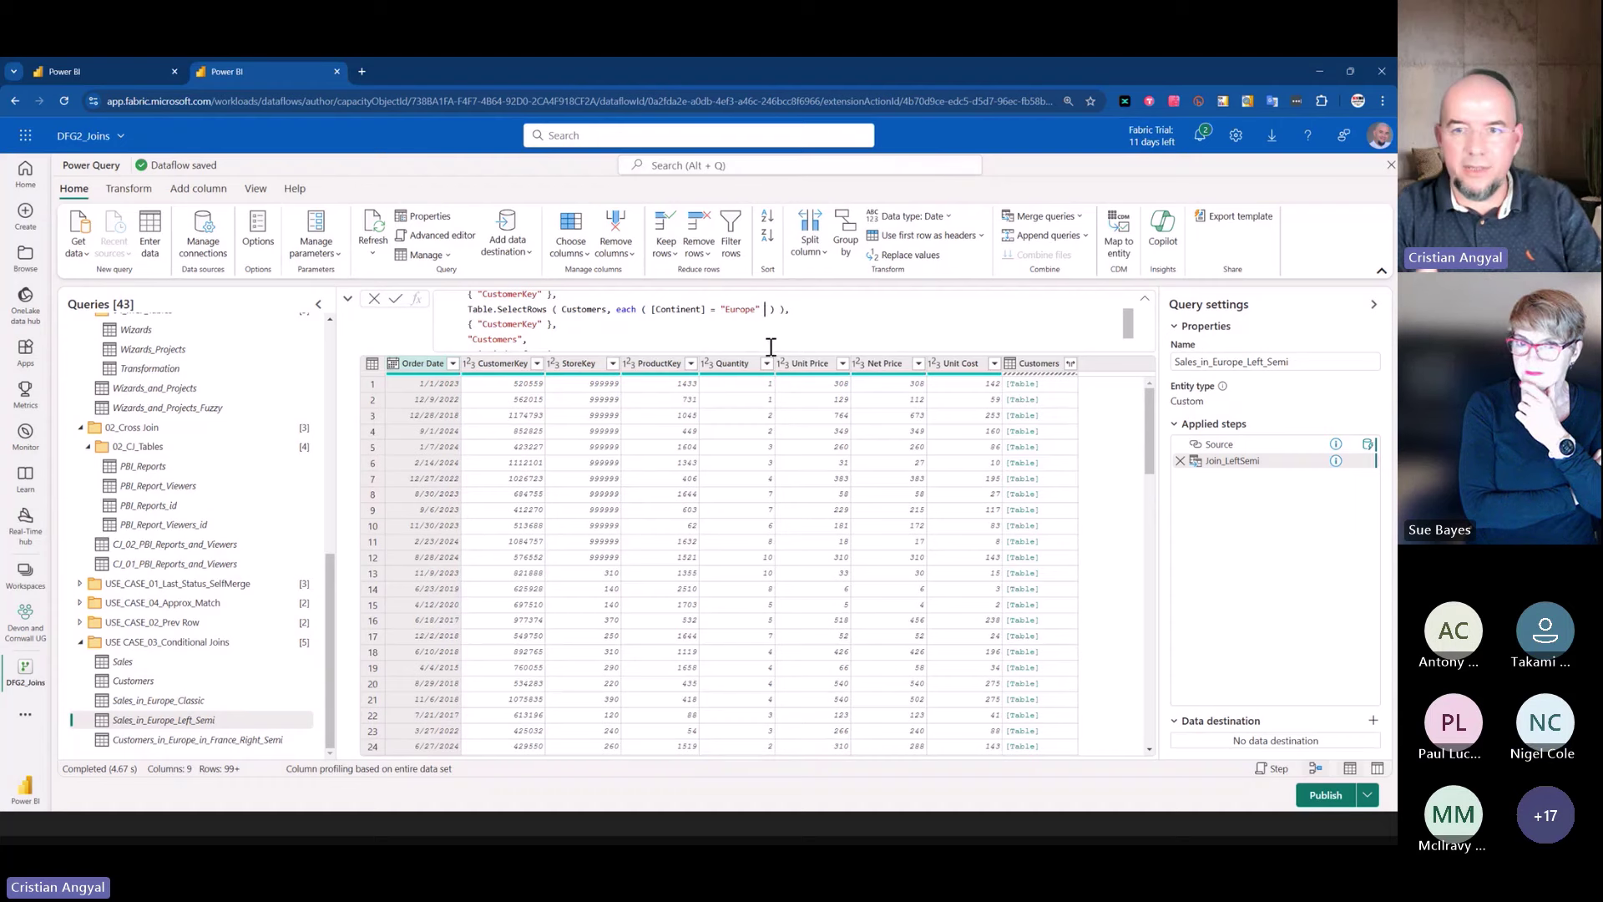
# - Add the condition and [Country]="France" to the Customers filter in the Join_LeftSemi formula, check its join kind, and apply the change
pyautogui.write('and')
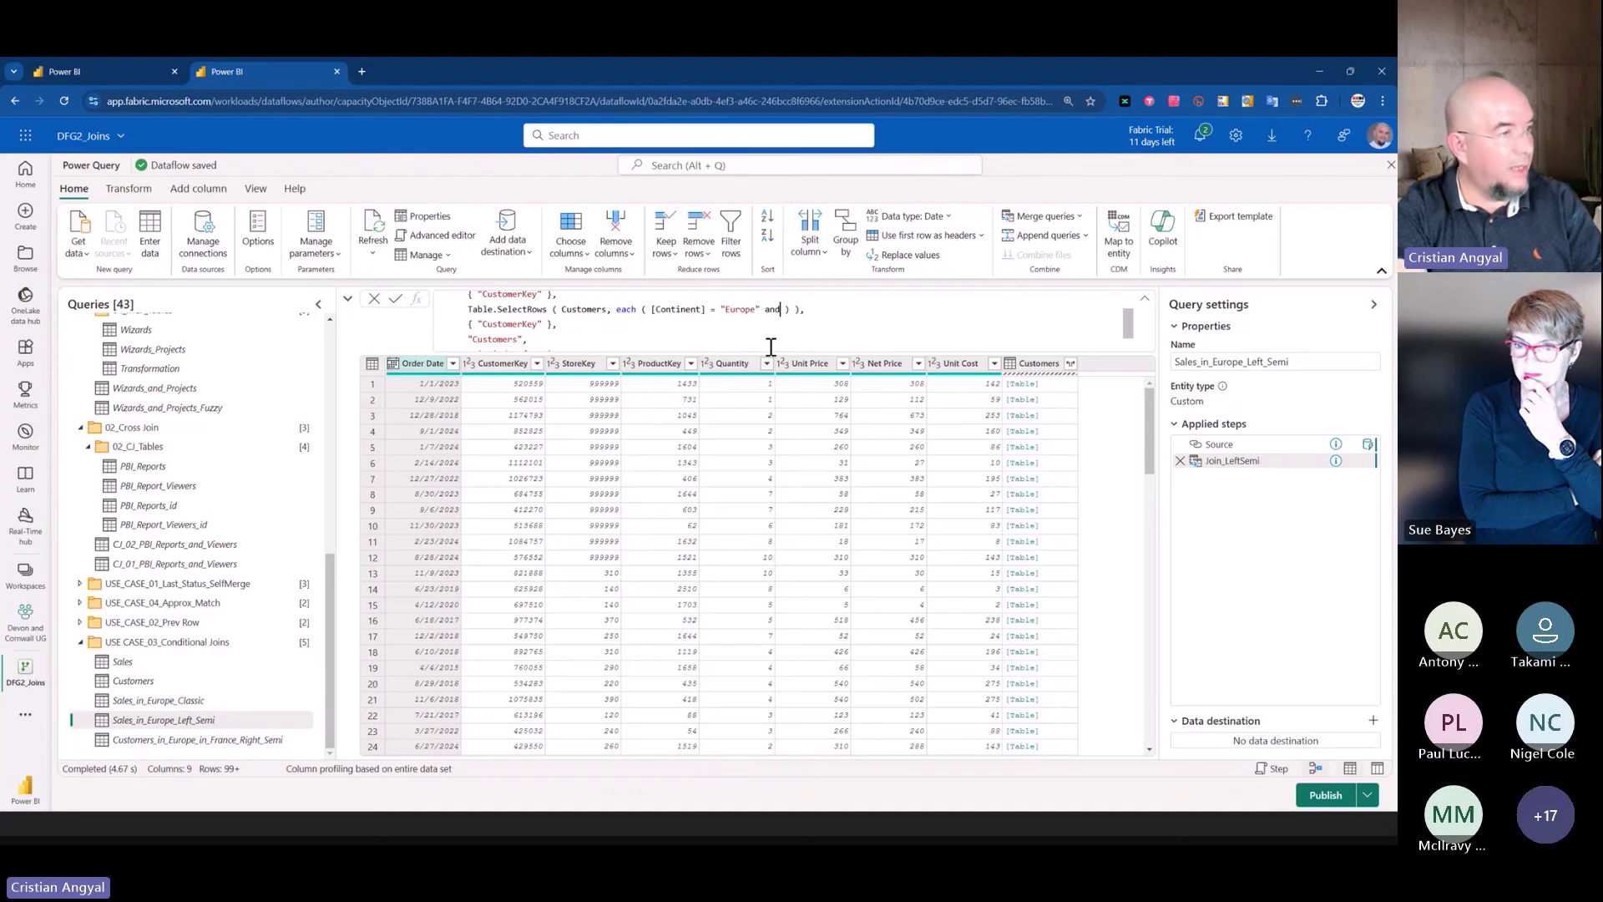
pyautogui.write(' [Country')
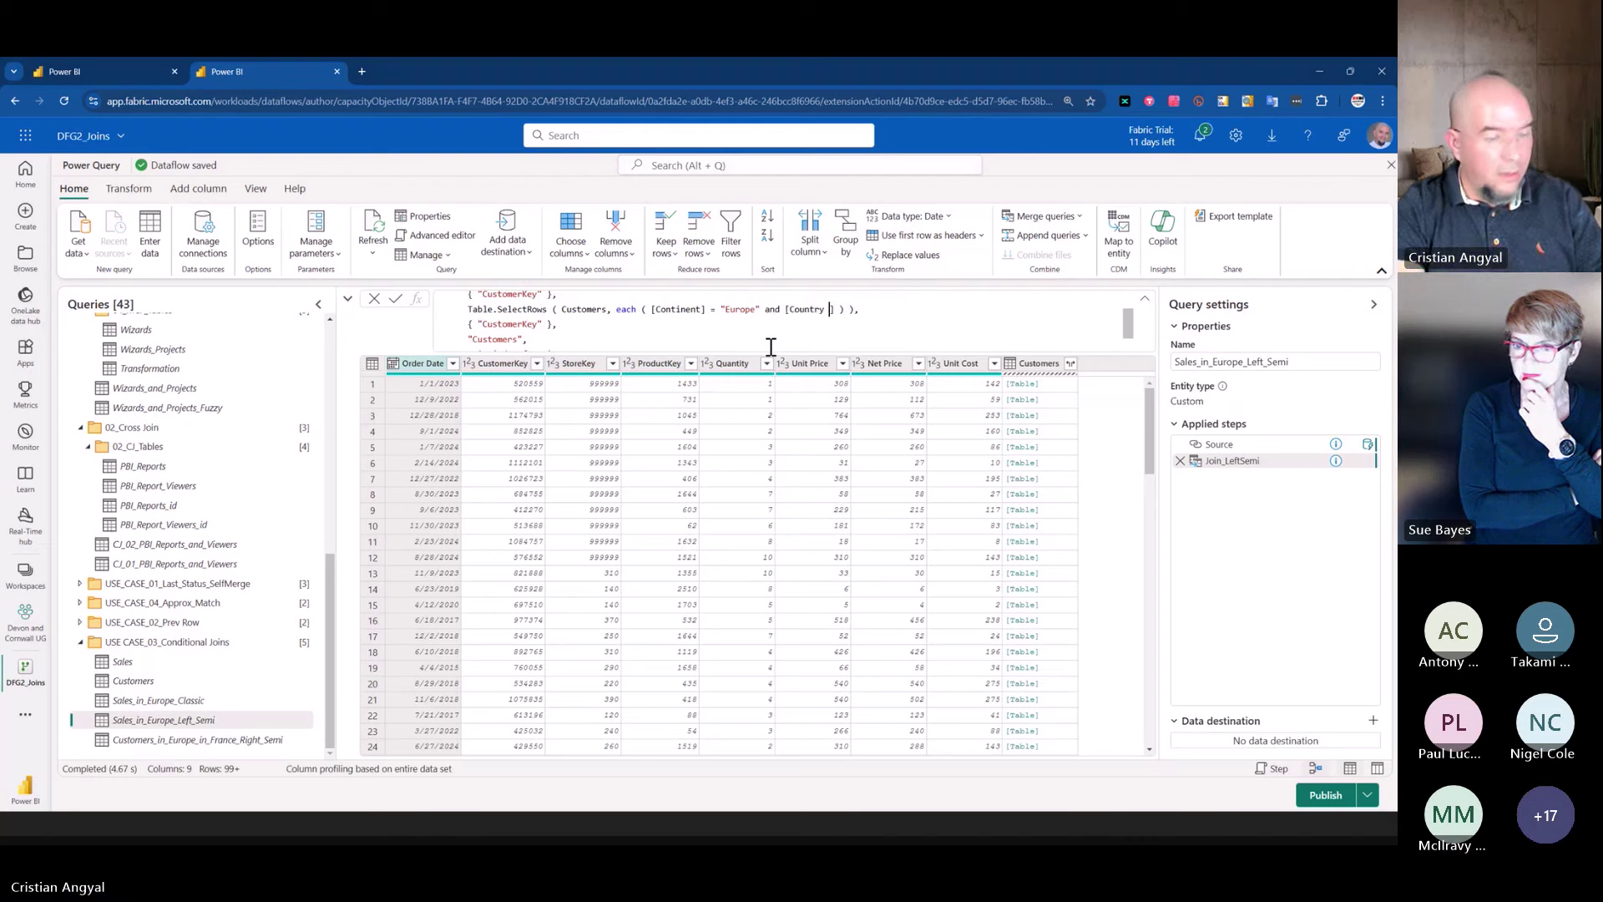
pyautogui.press('BackSpace')
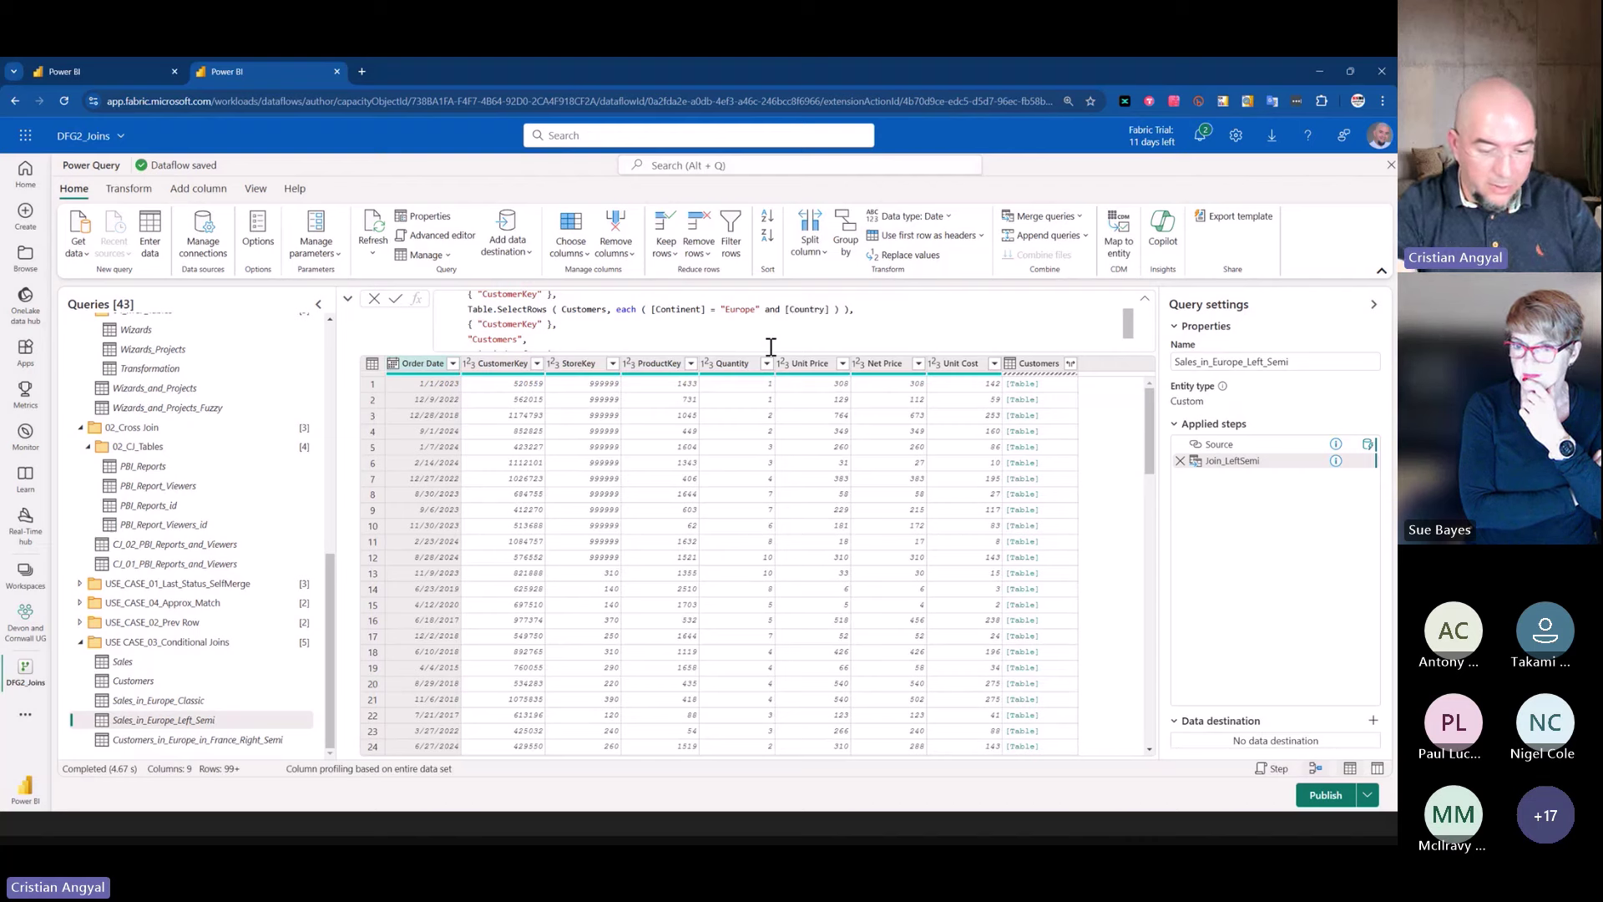
pyautogui.write(']="Fra')
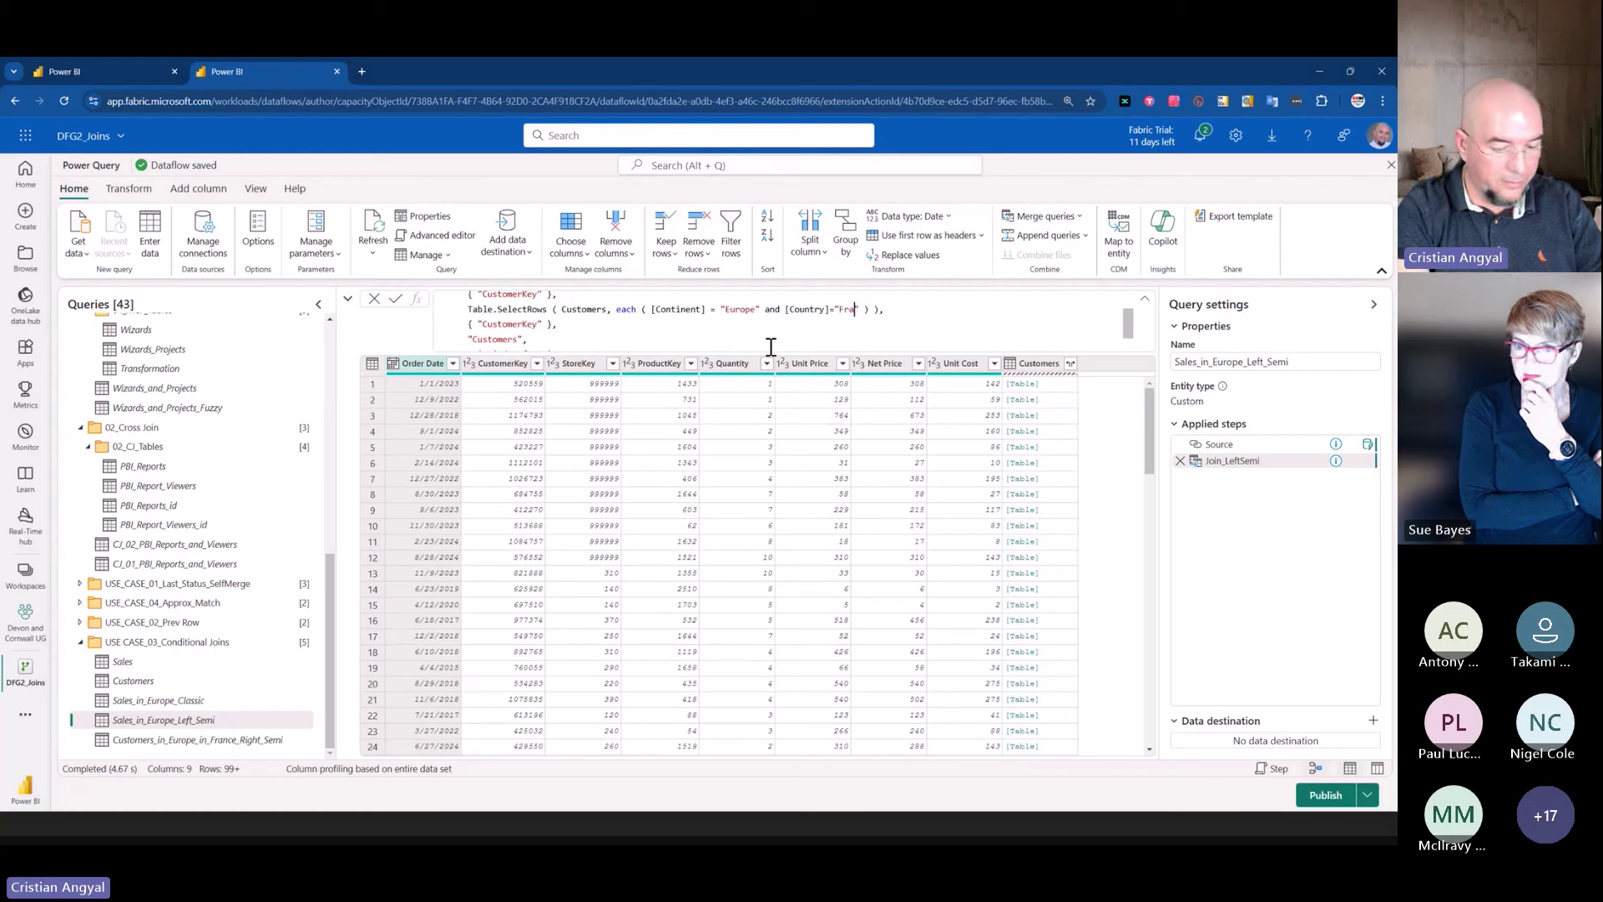
pyautogui.write('nce')
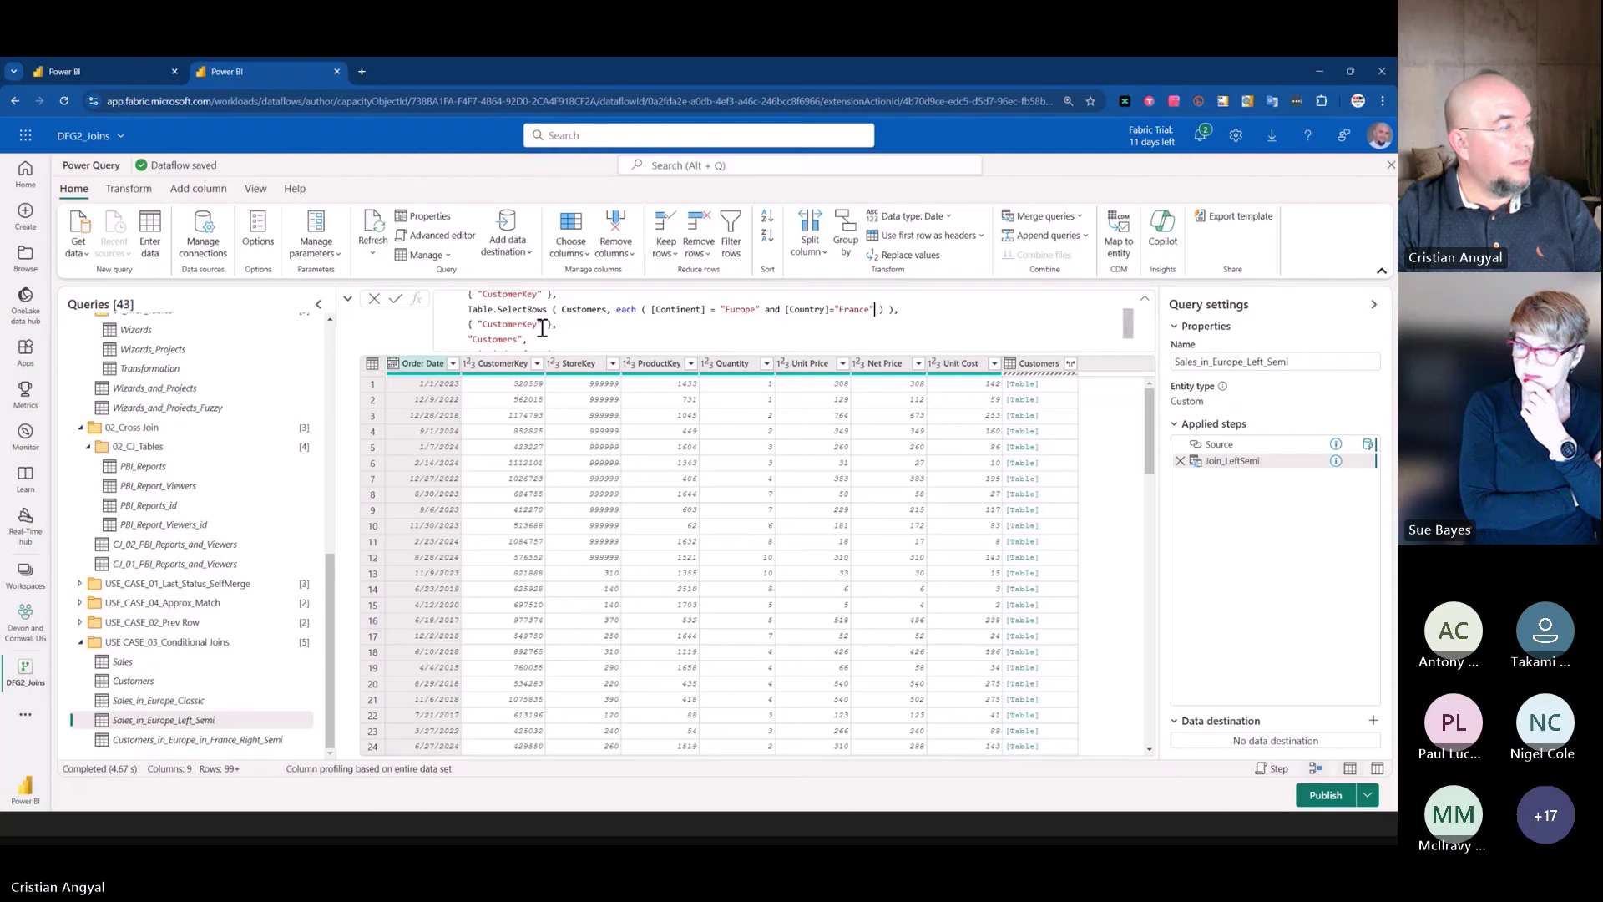
pyautogui.scroll(-1, 517, 325)
pyautogui.moveTo(474, 328); pyautogui.dragTo(561, 332)
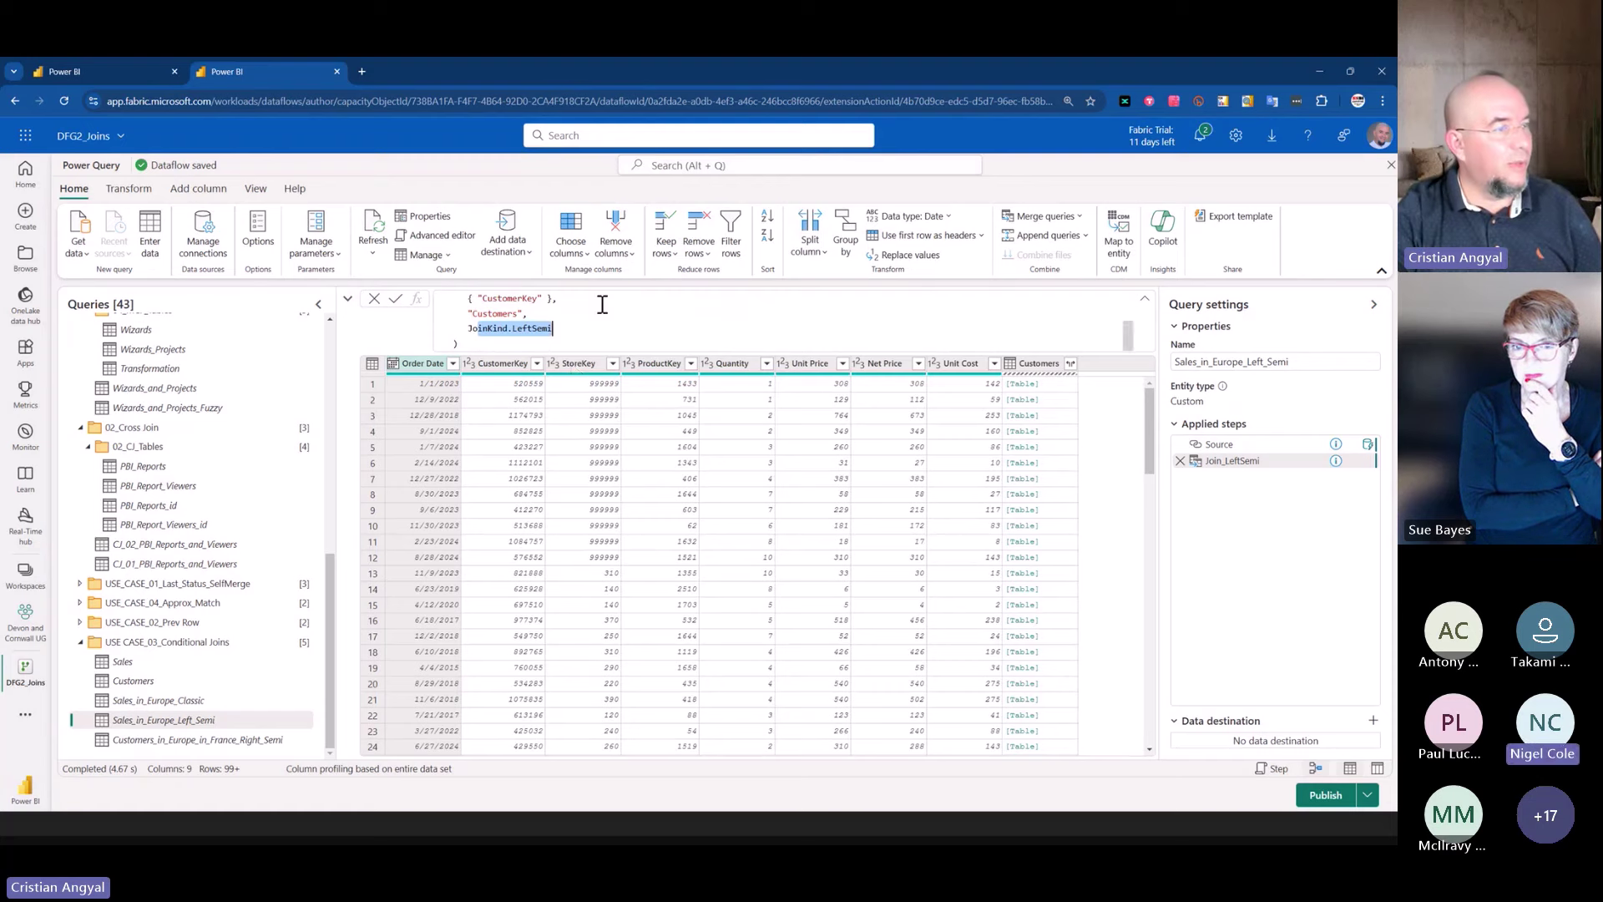
pyautogui.scroll(2, 601, 326)
pyautogui.moveTo(522, 349); pyautogui.dragTo(716, 326)
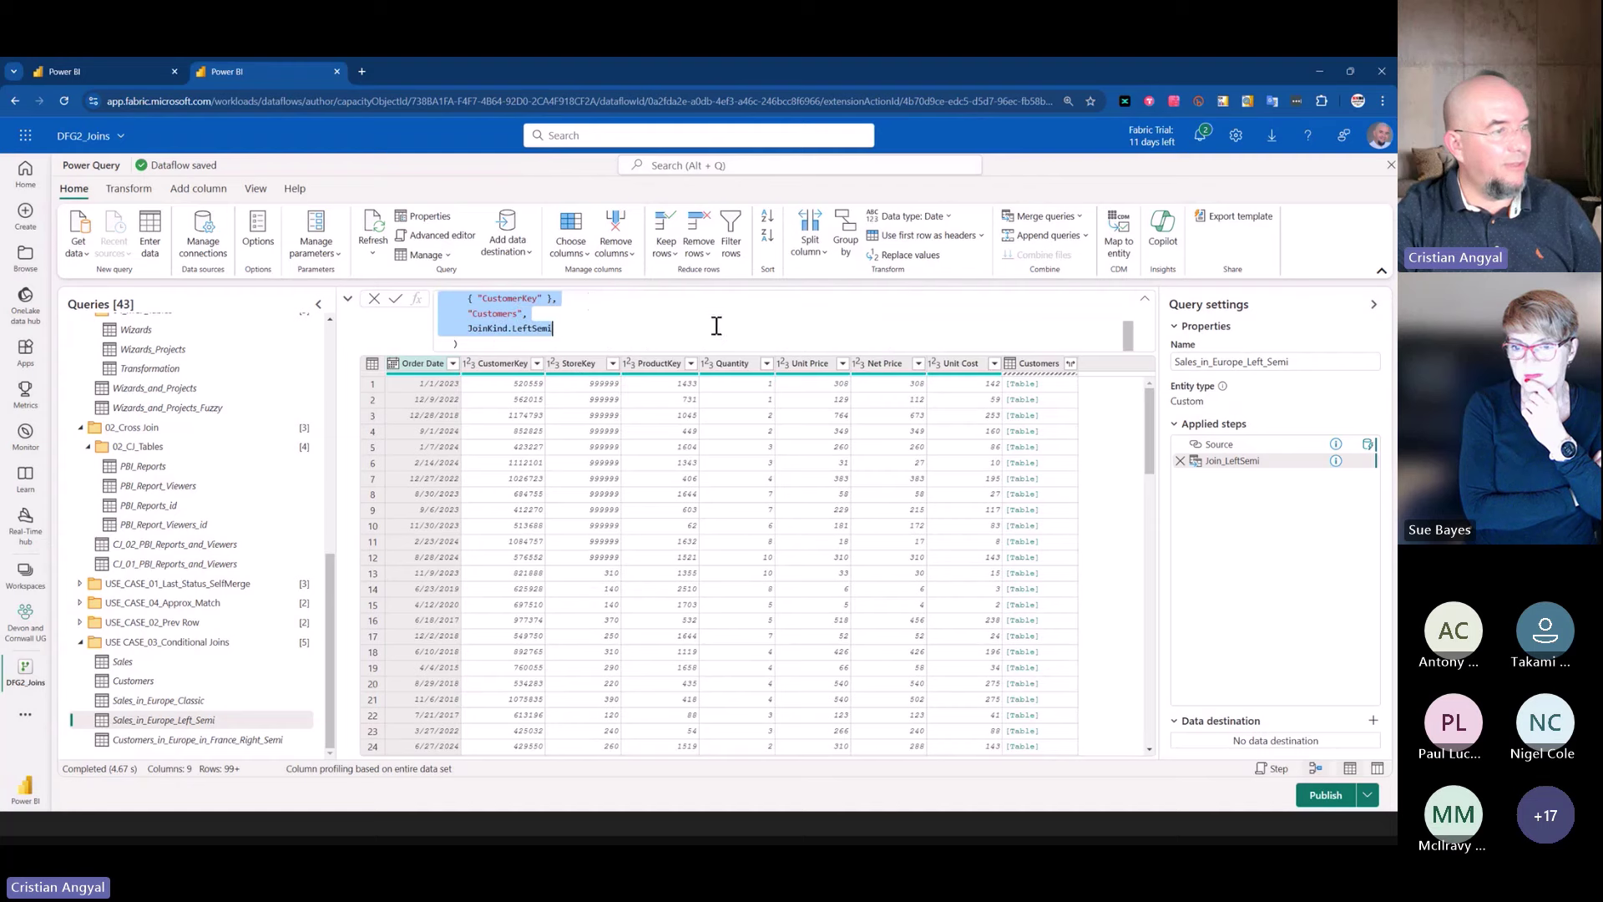
pyautogui.press('Return')
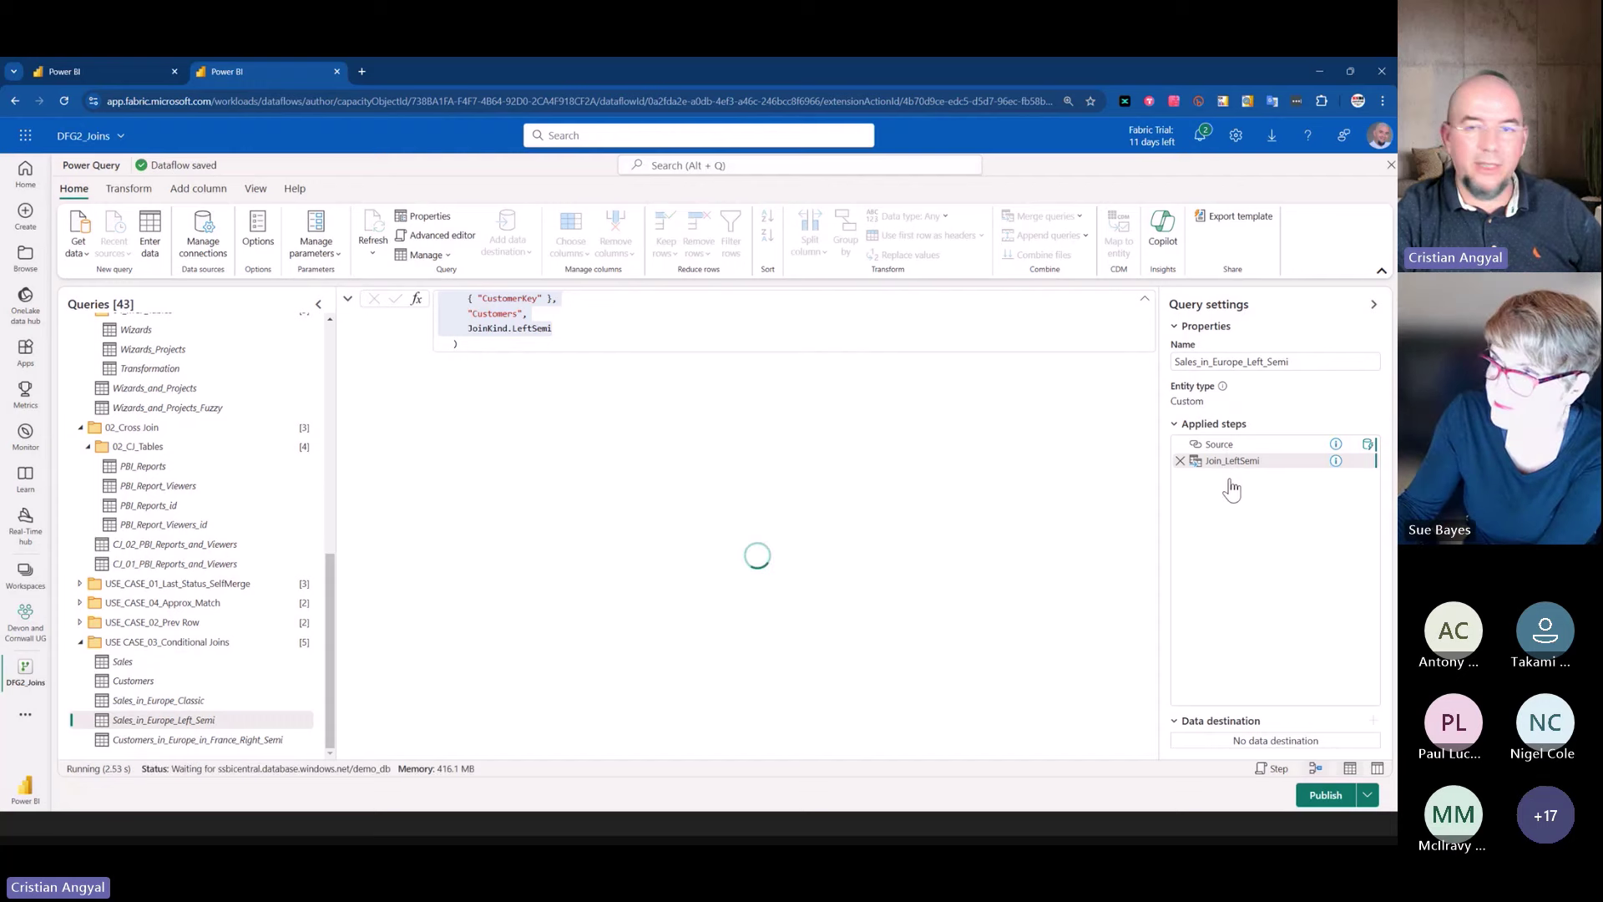
# - Check the description and resulting rows of Join_LeftSemi, and preview the nested Customers tables in rows 7 and 11
pyautogui.moveTo(1229, 464)
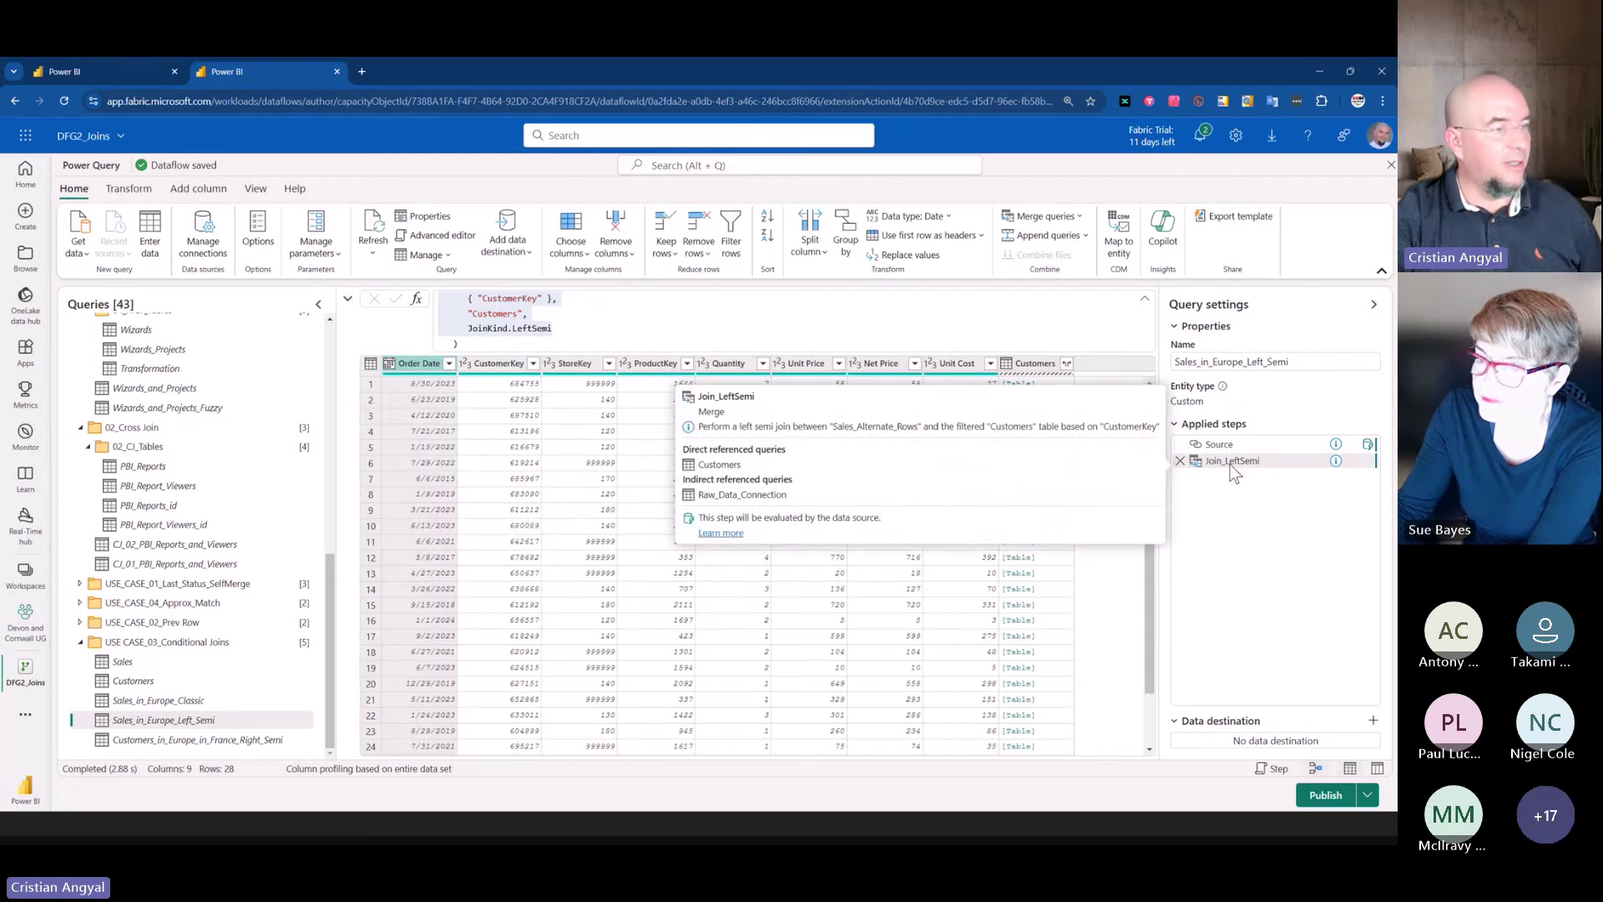
pyautogui.scroll(-2, 709, 639)
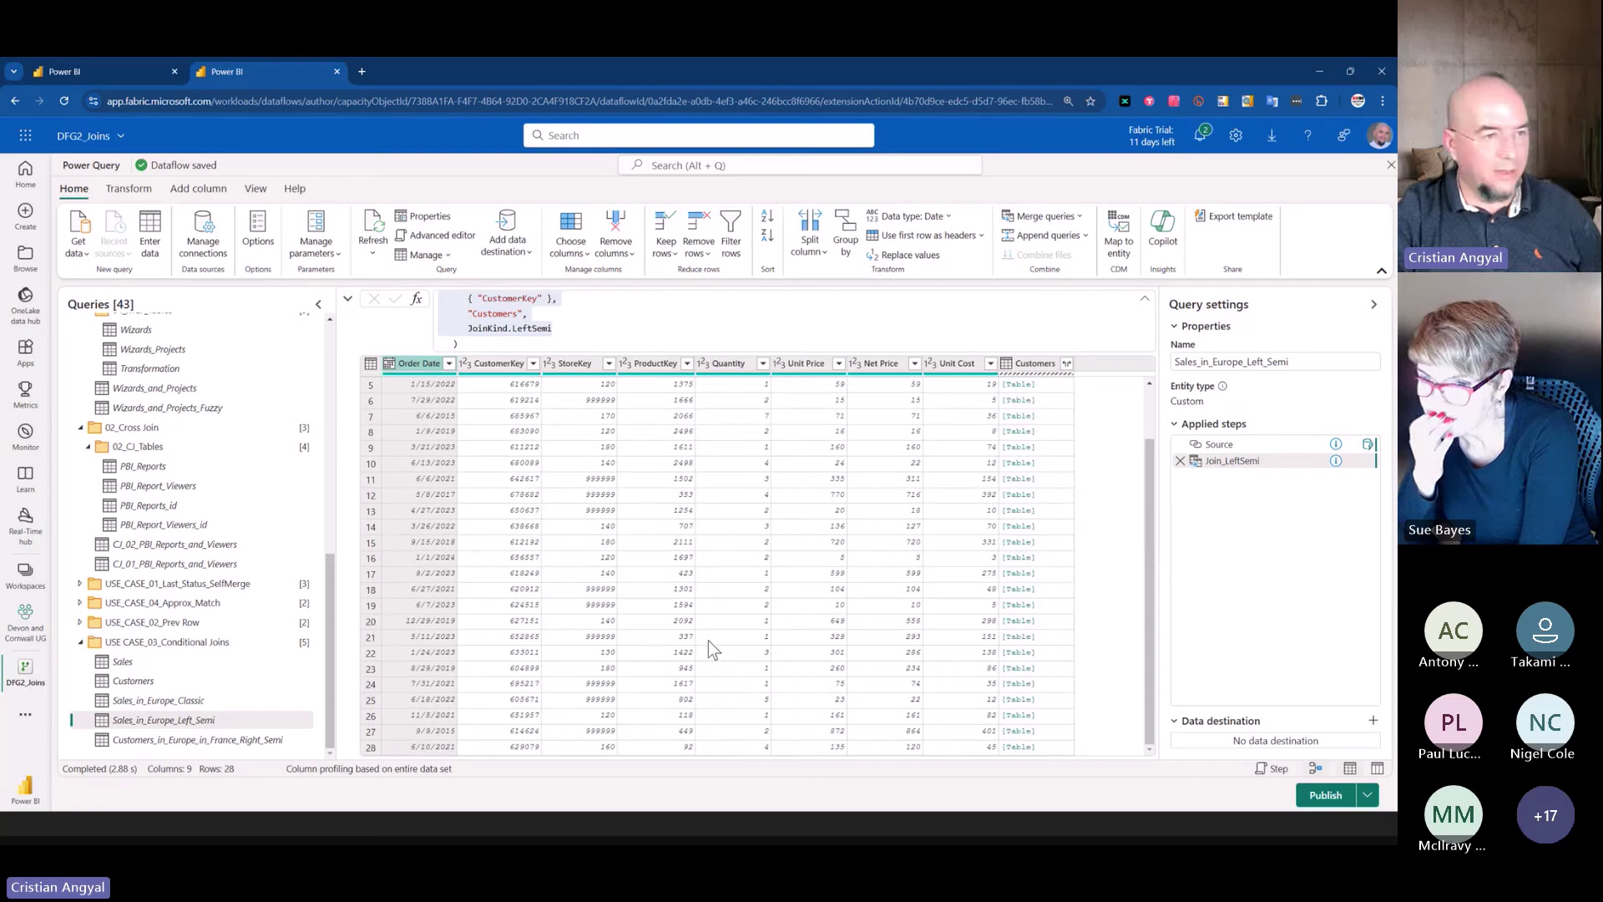
pyautogui.click(1048, 417)
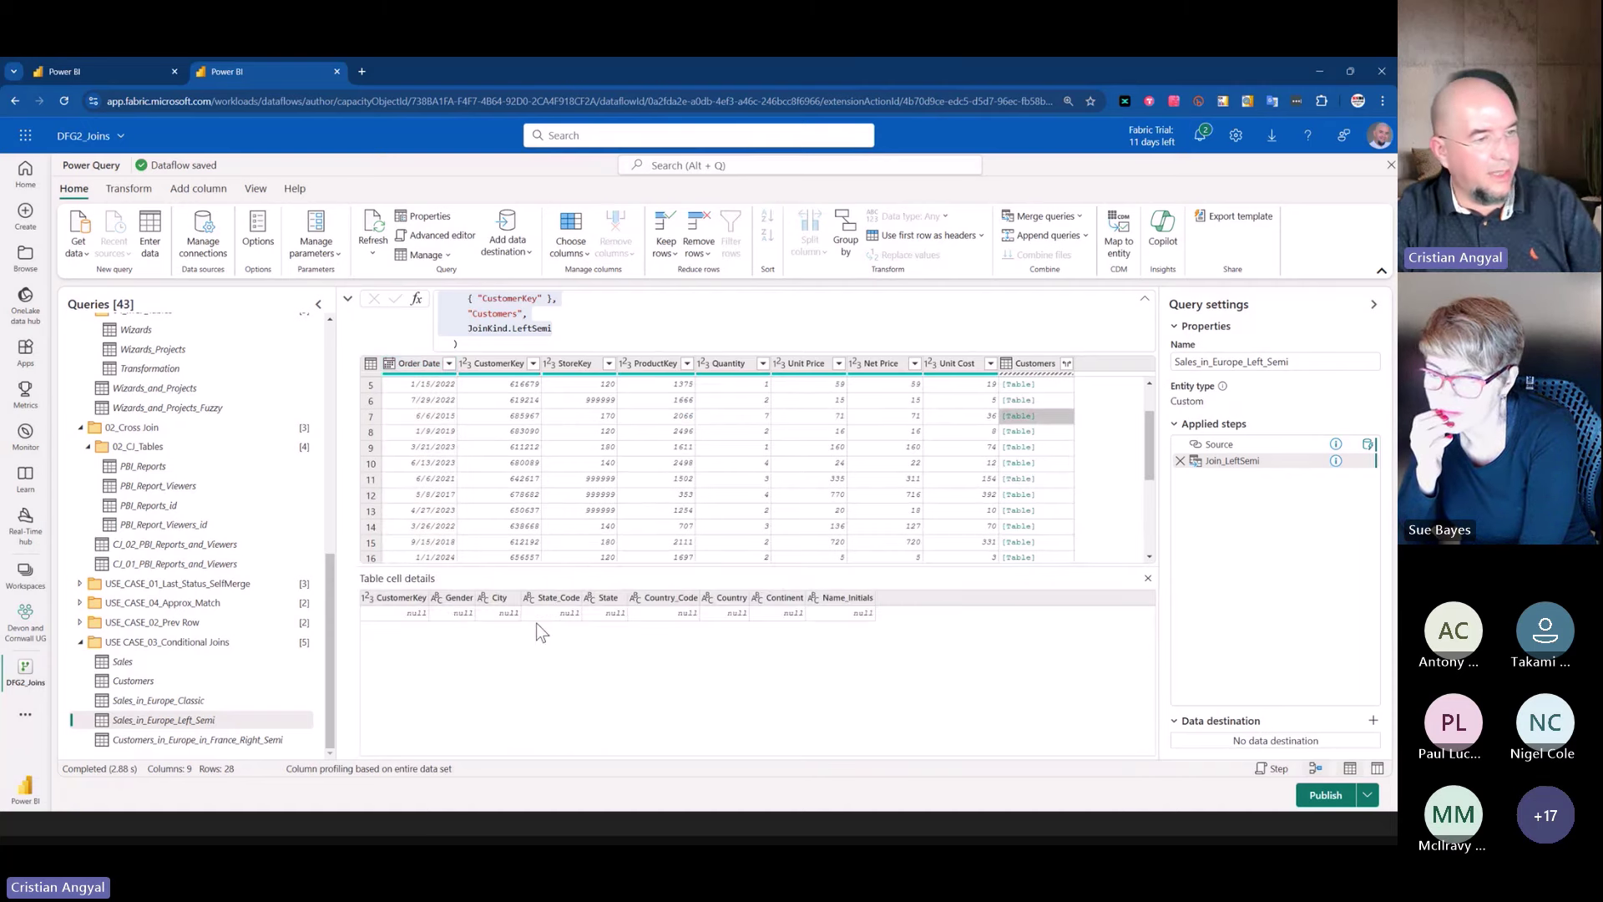
pyautogui.click(1065, 482)
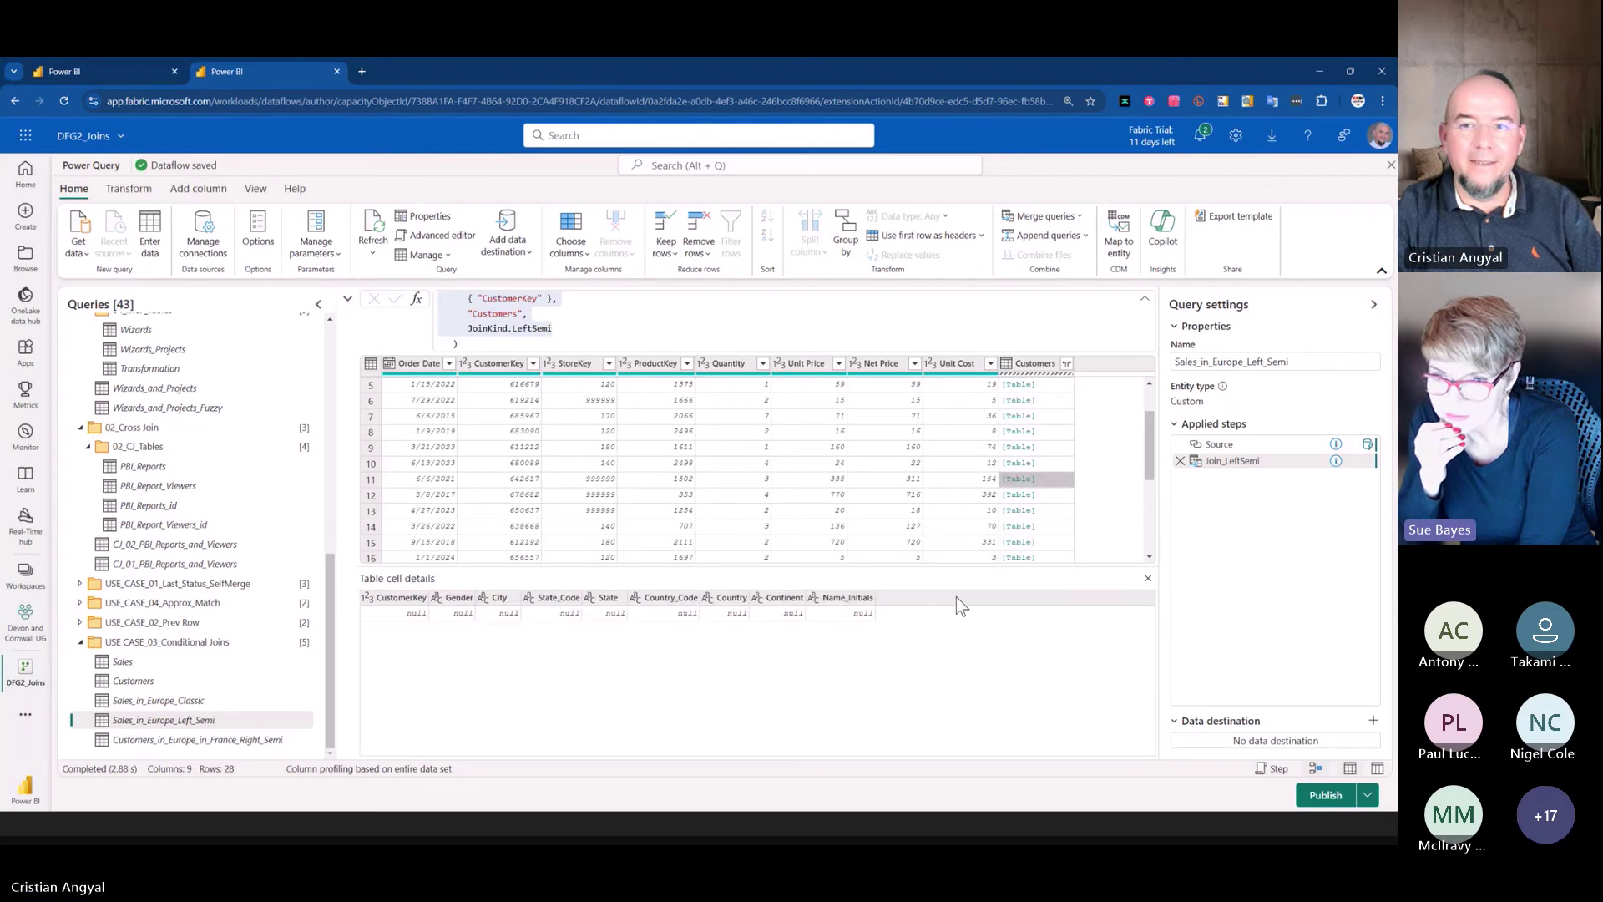
pyautogui.scroll(2, 879, 499)
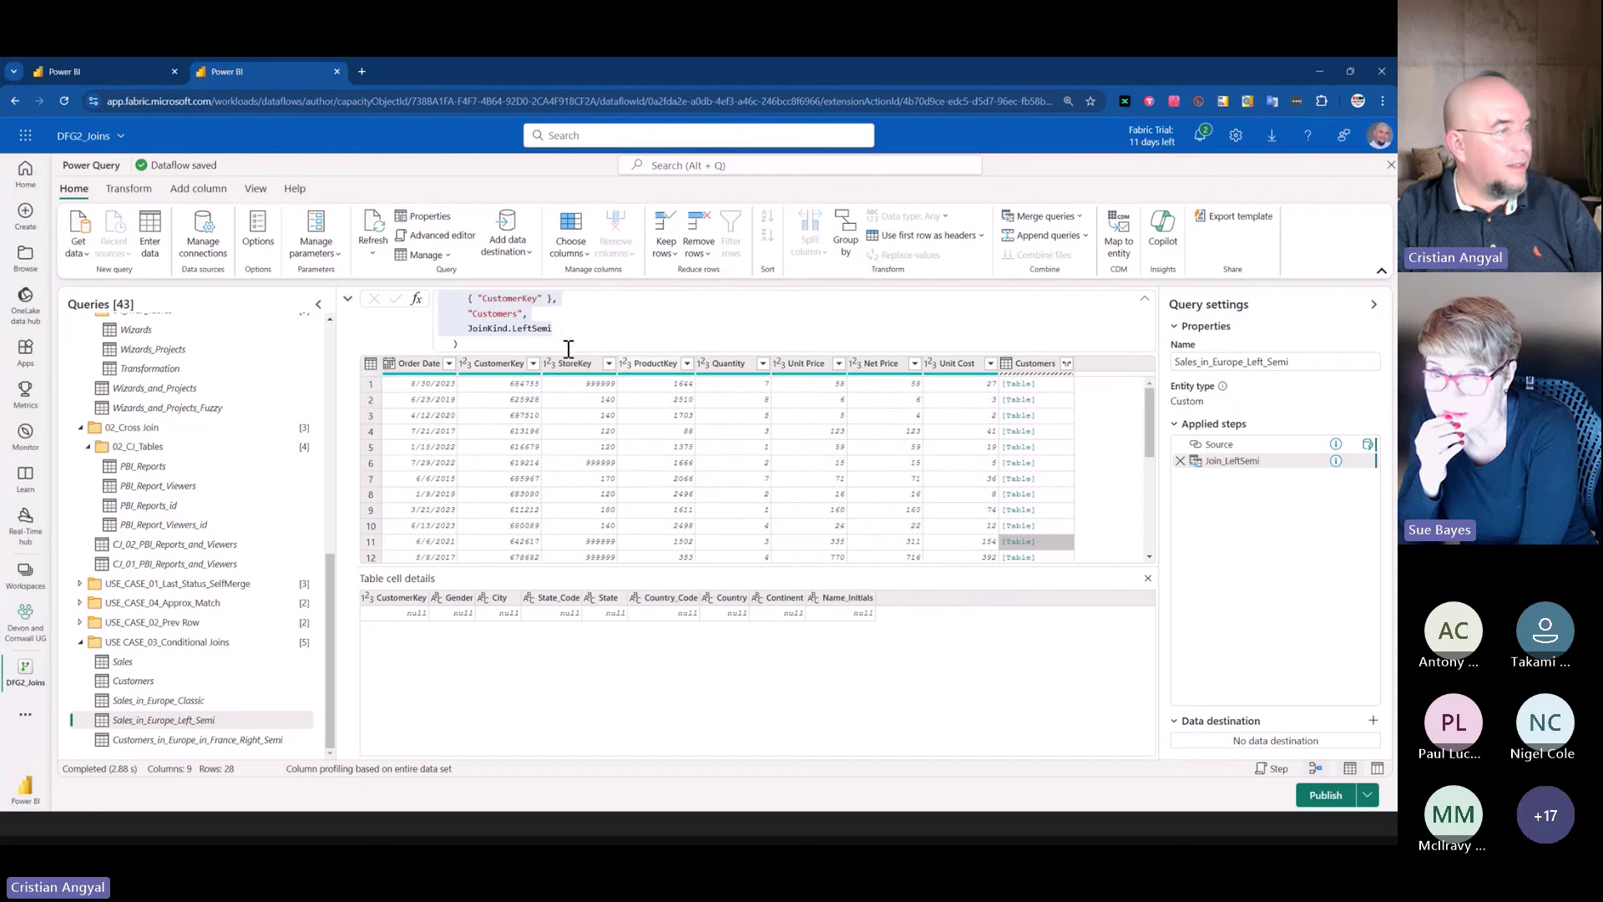
# - Compare the nested join formula of Join_LeftSemi with the Filtered rows formula of Sales_in_Europe_Classic
pyautogui.scroll(2, 557, 345)
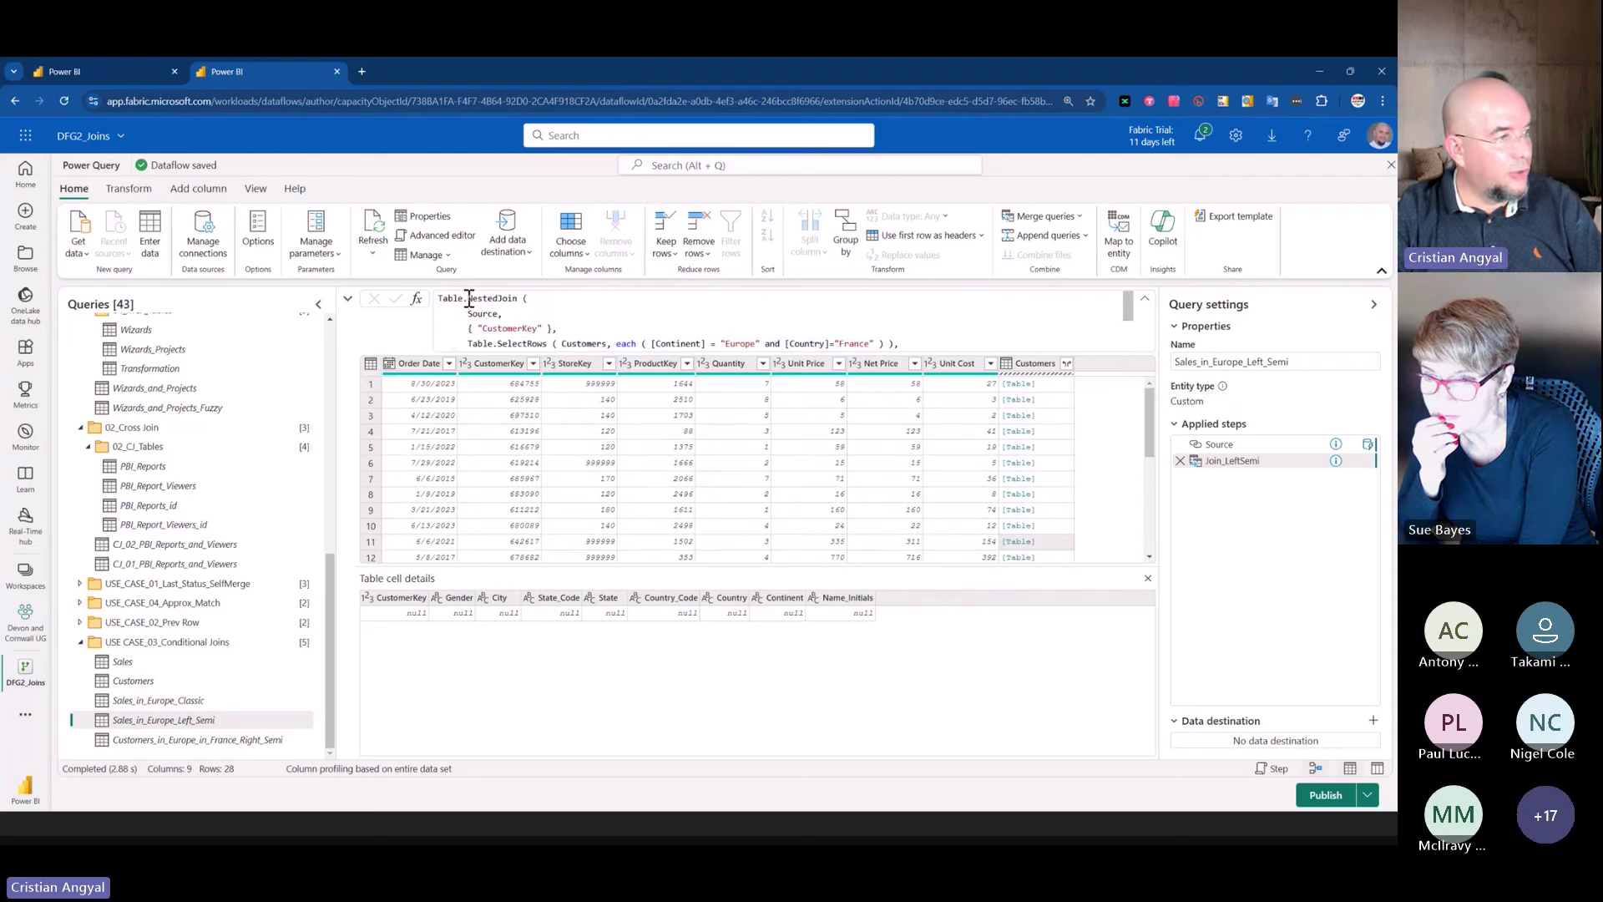
pyautogui.moveTo(467, 298); pyautogui.dragTo(522, 318)
pyautogui.click(507, 318)
pyautogui.click(170, 698)
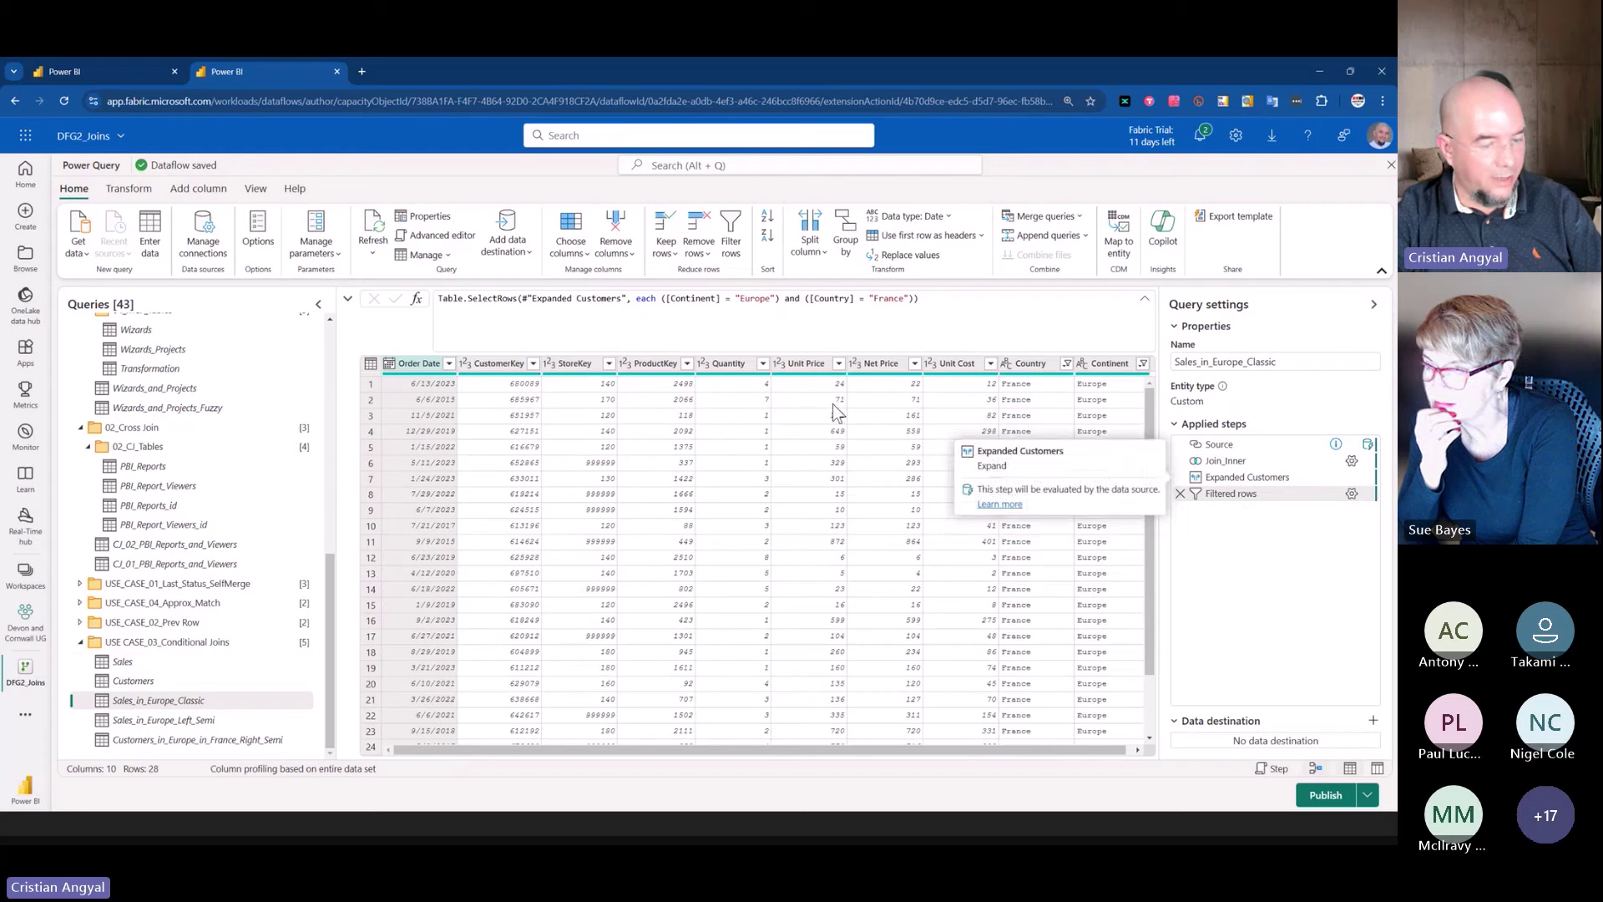
pyautogui.moveTo(432, 279); pyautogui.dragTo(939, 323)
pyautogui.moveTo(434, 310); pyautogui.dragTo(512, 308)
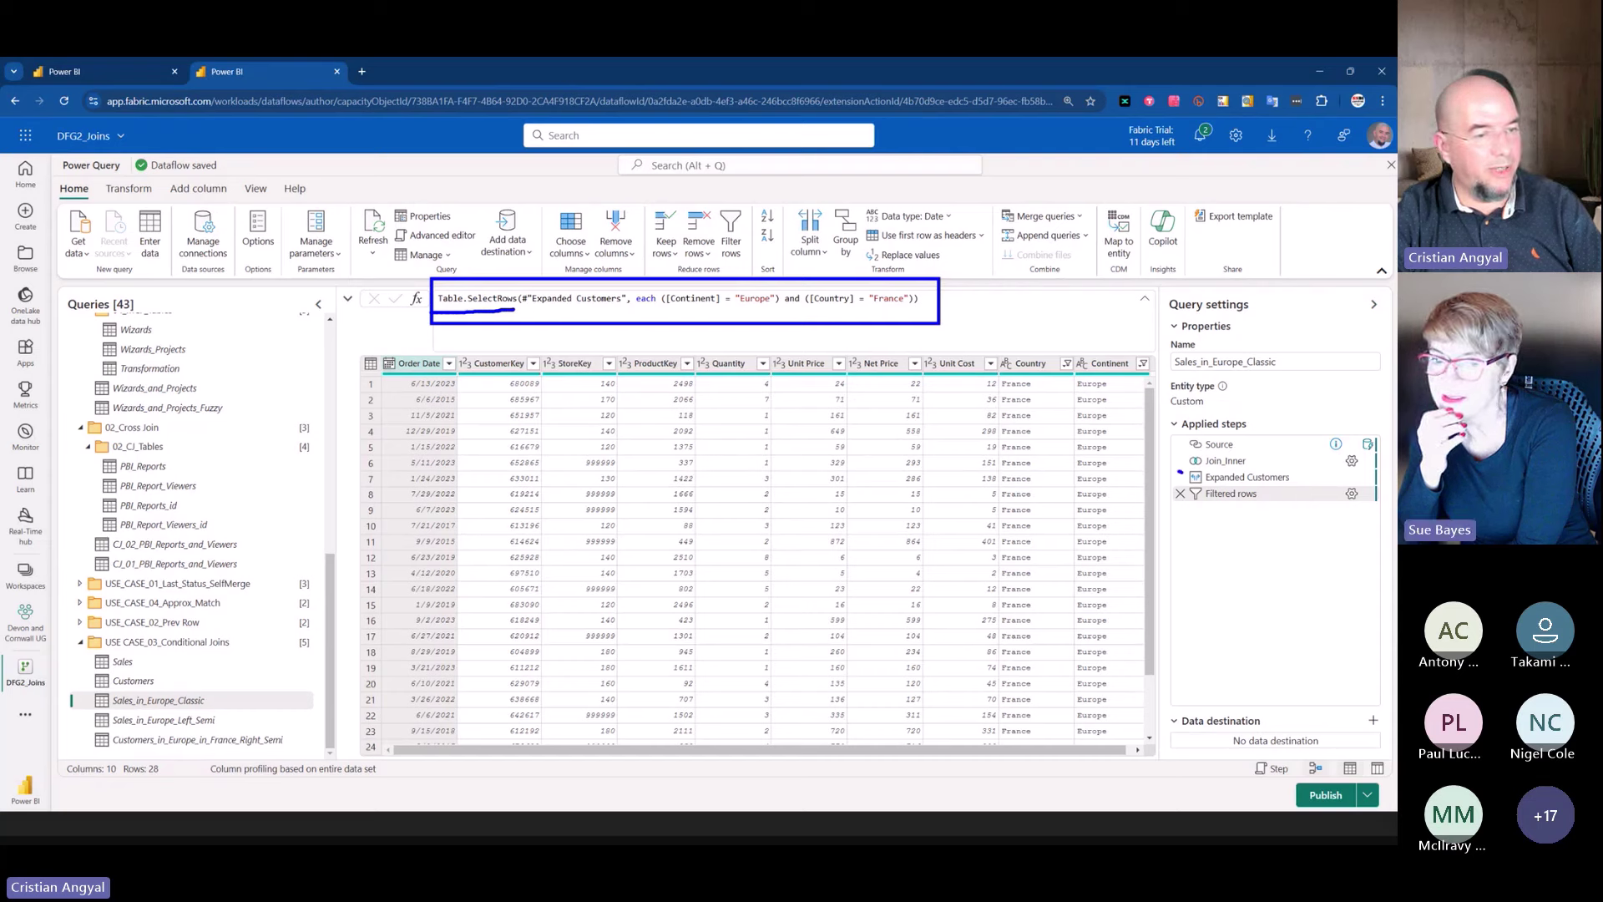
pyautogui.moveTo(1180, 472); pyautogui.dragTo(1133, 499)
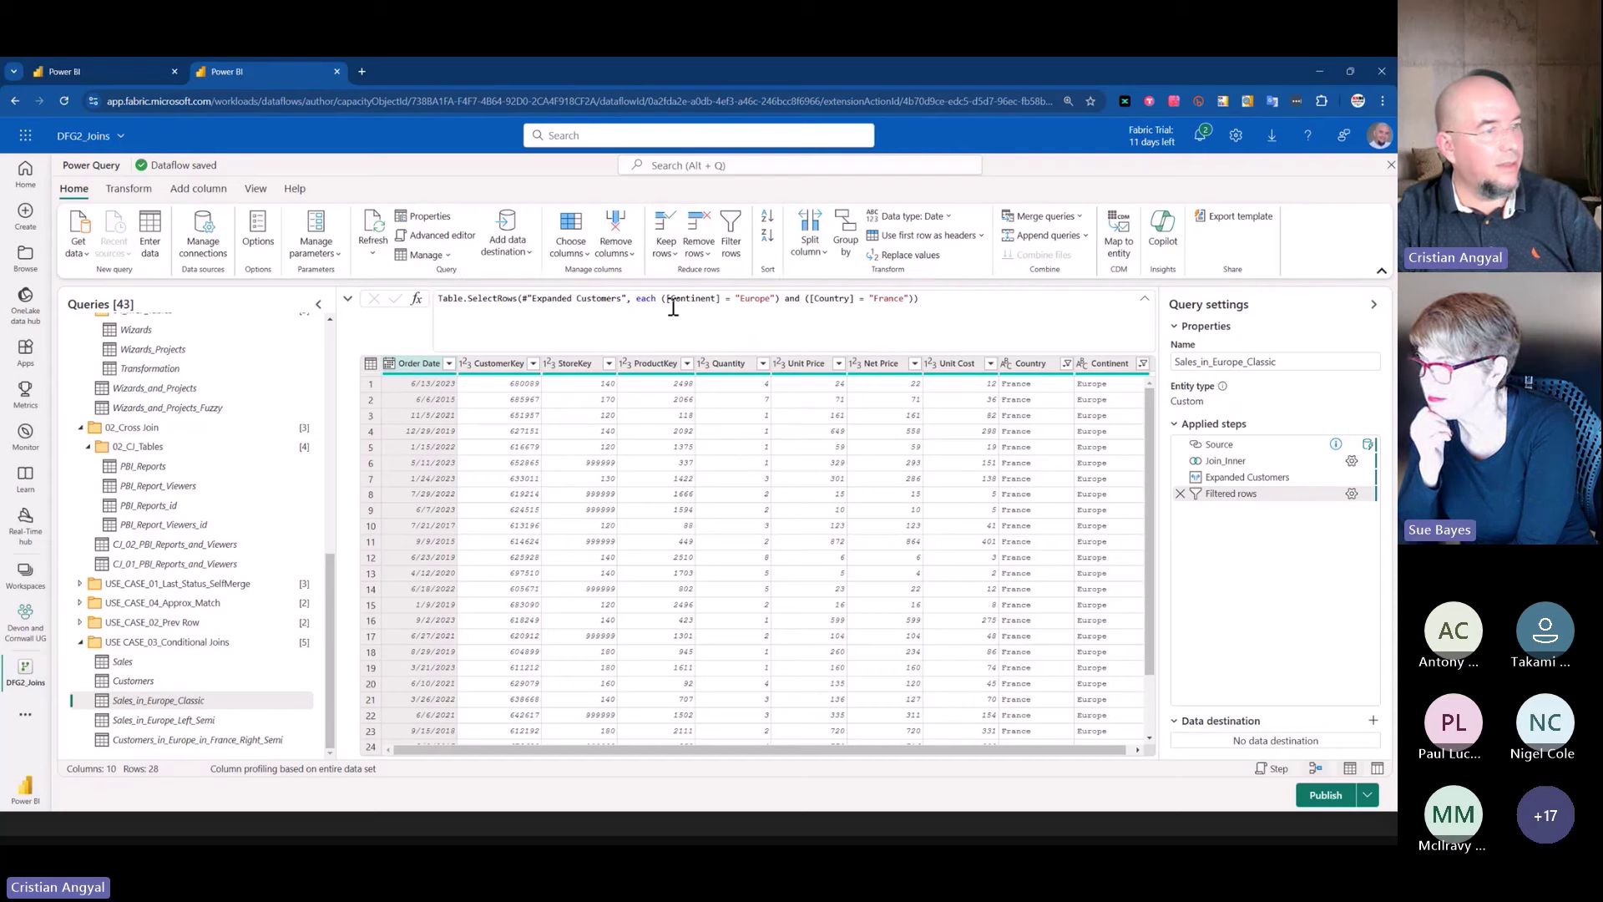
# - Review the full M code of Sales_in_Europe_Classic, focusing on its filter conditions and the Join_Inner nested join, and close it without changes
pyautogui.moveTo(669, 299); pyautogui.dragTo(799, 329)
pyautogui.click(833, 328)
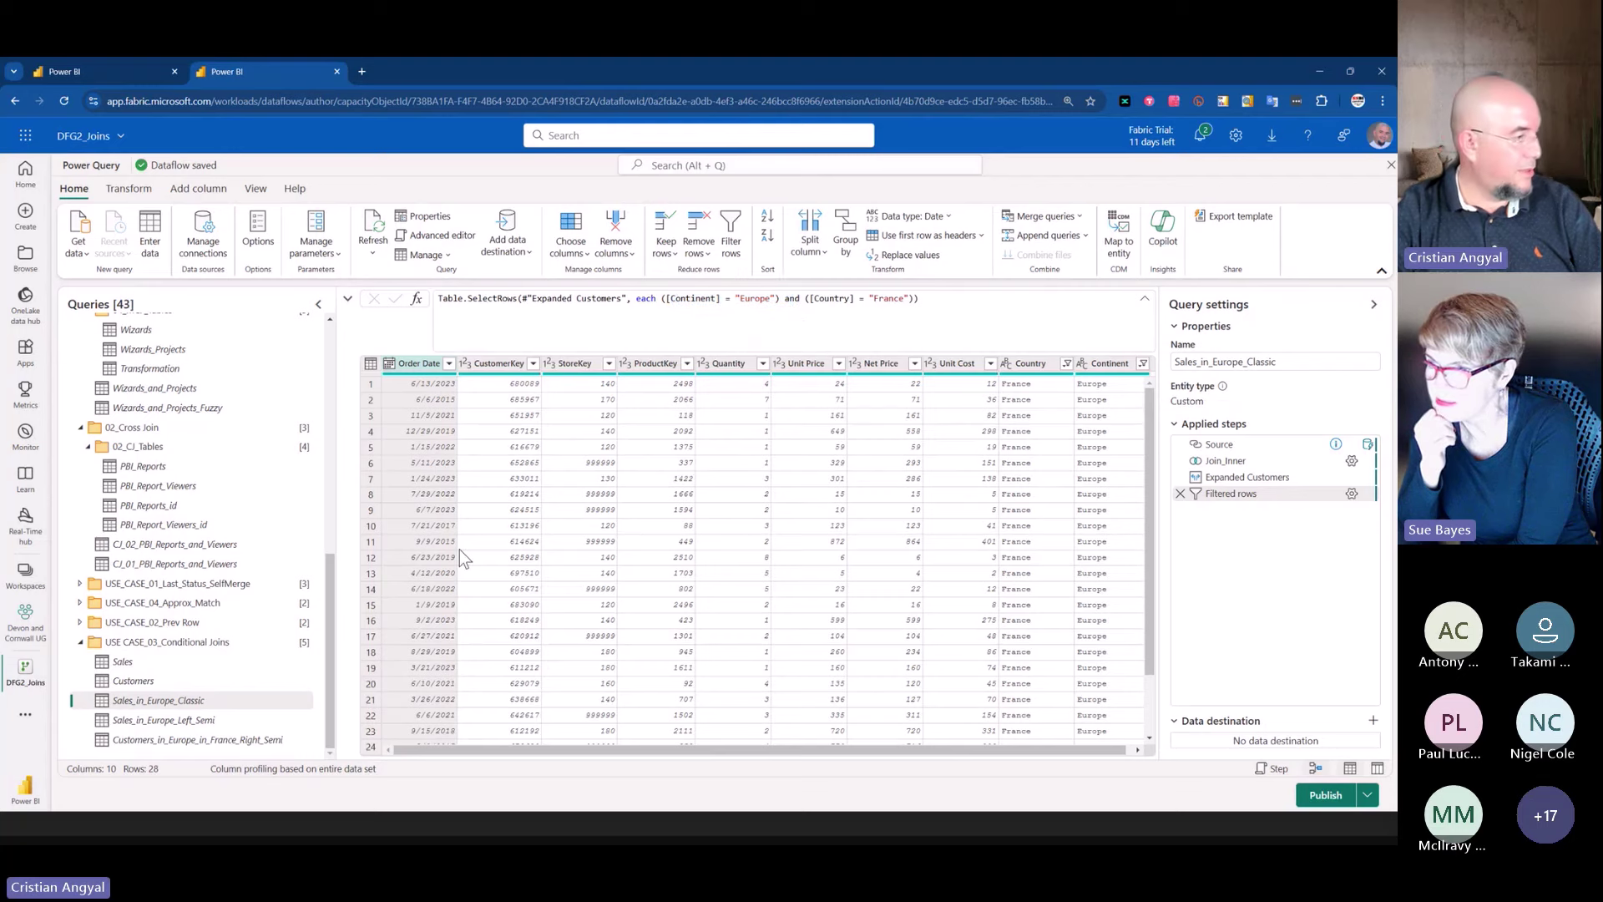
pyautogui.rightClick(192, 700)
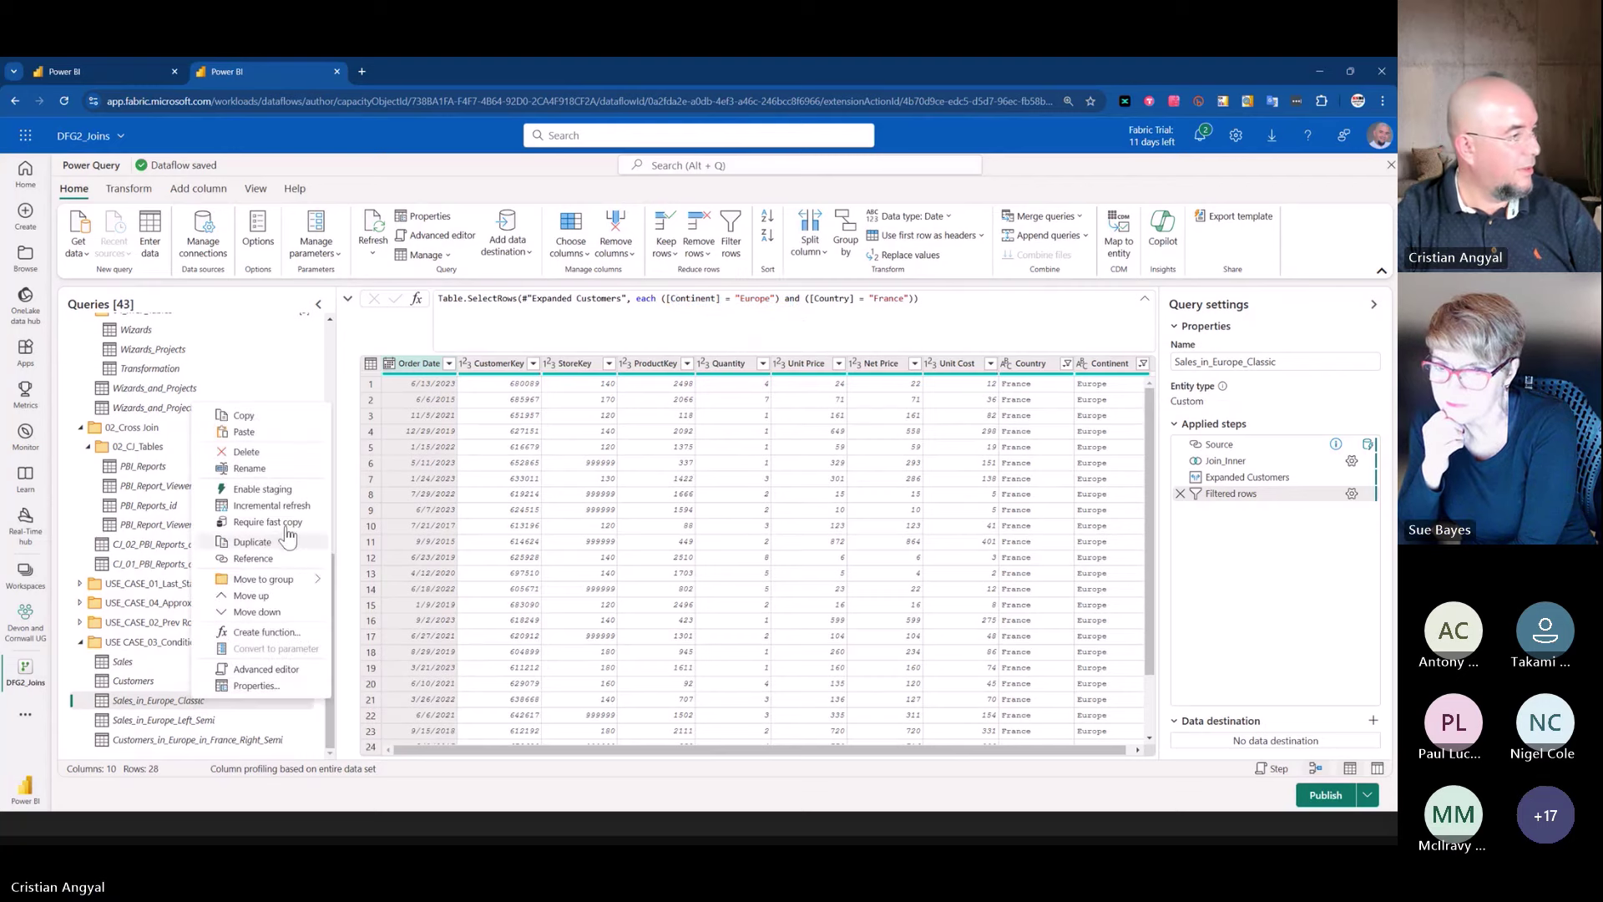
pyautogui.click(266, 669)
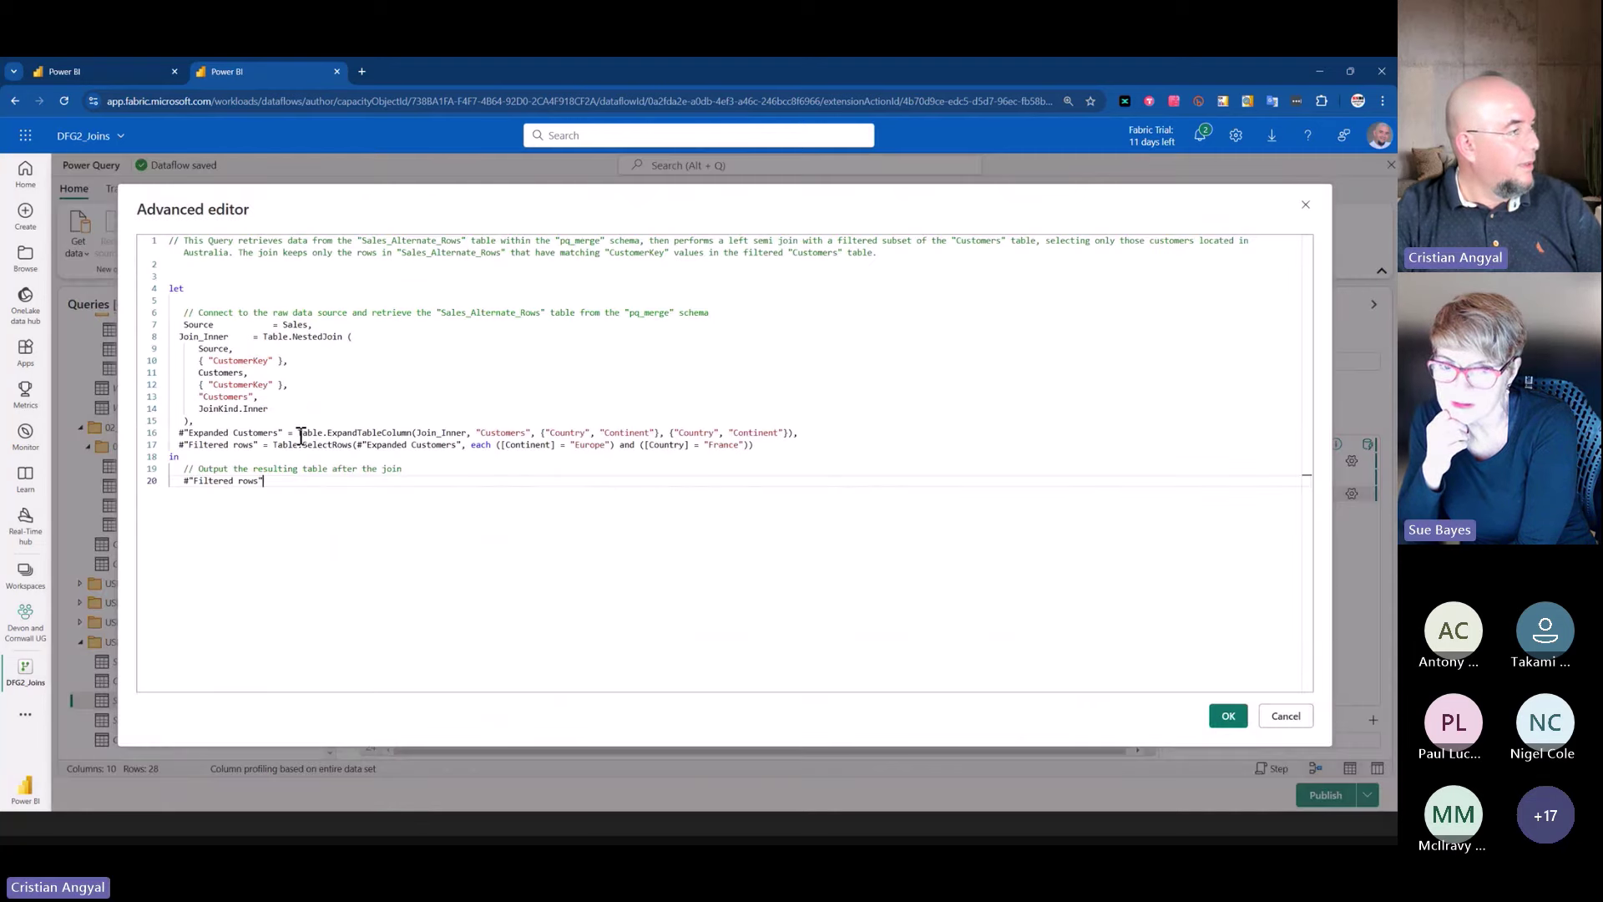
pyautogui.click(195, 417)
pyautogui.moveTo(194, 416); pyautogui.dragTo(117, 343)
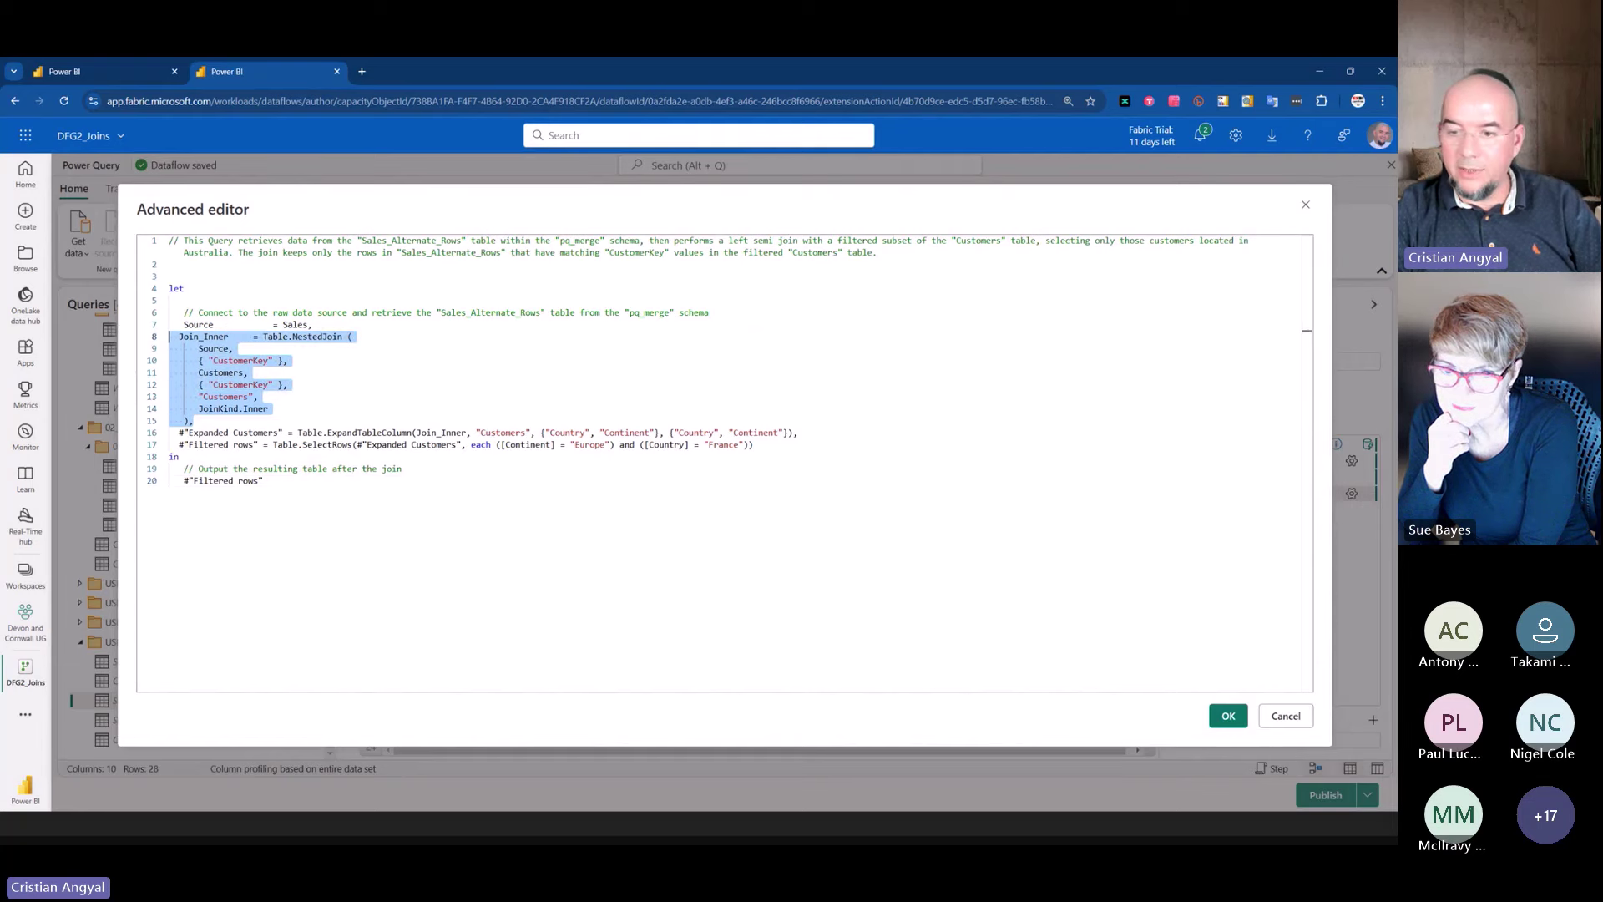
pyautogui.hotkey('alt', 'Tab')
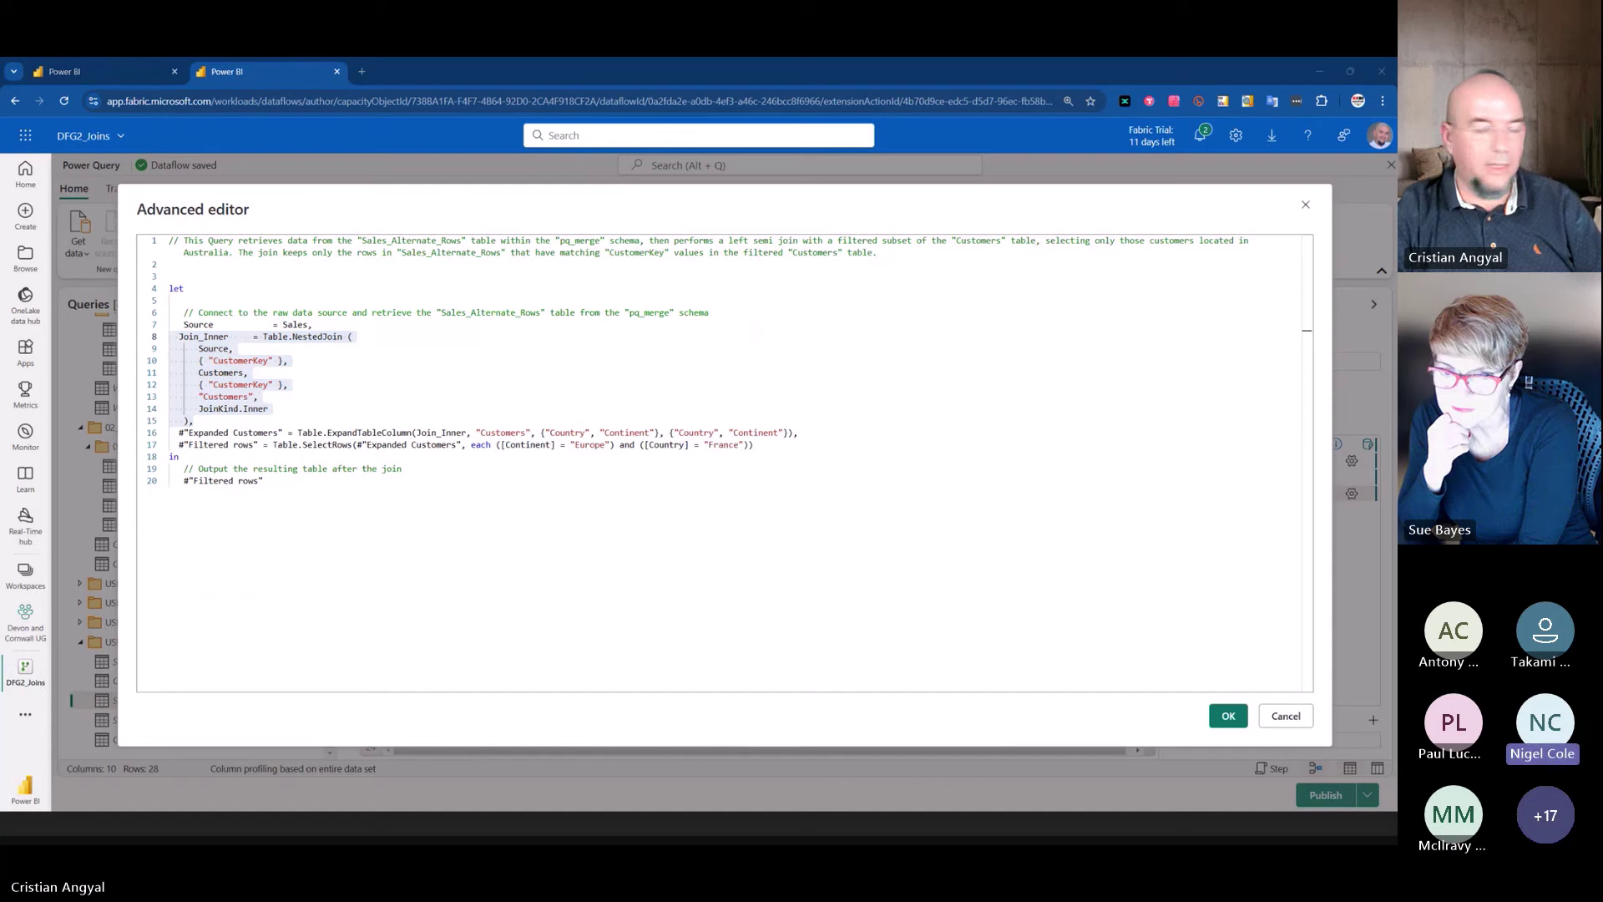
pyautogui.click(1286, 716)
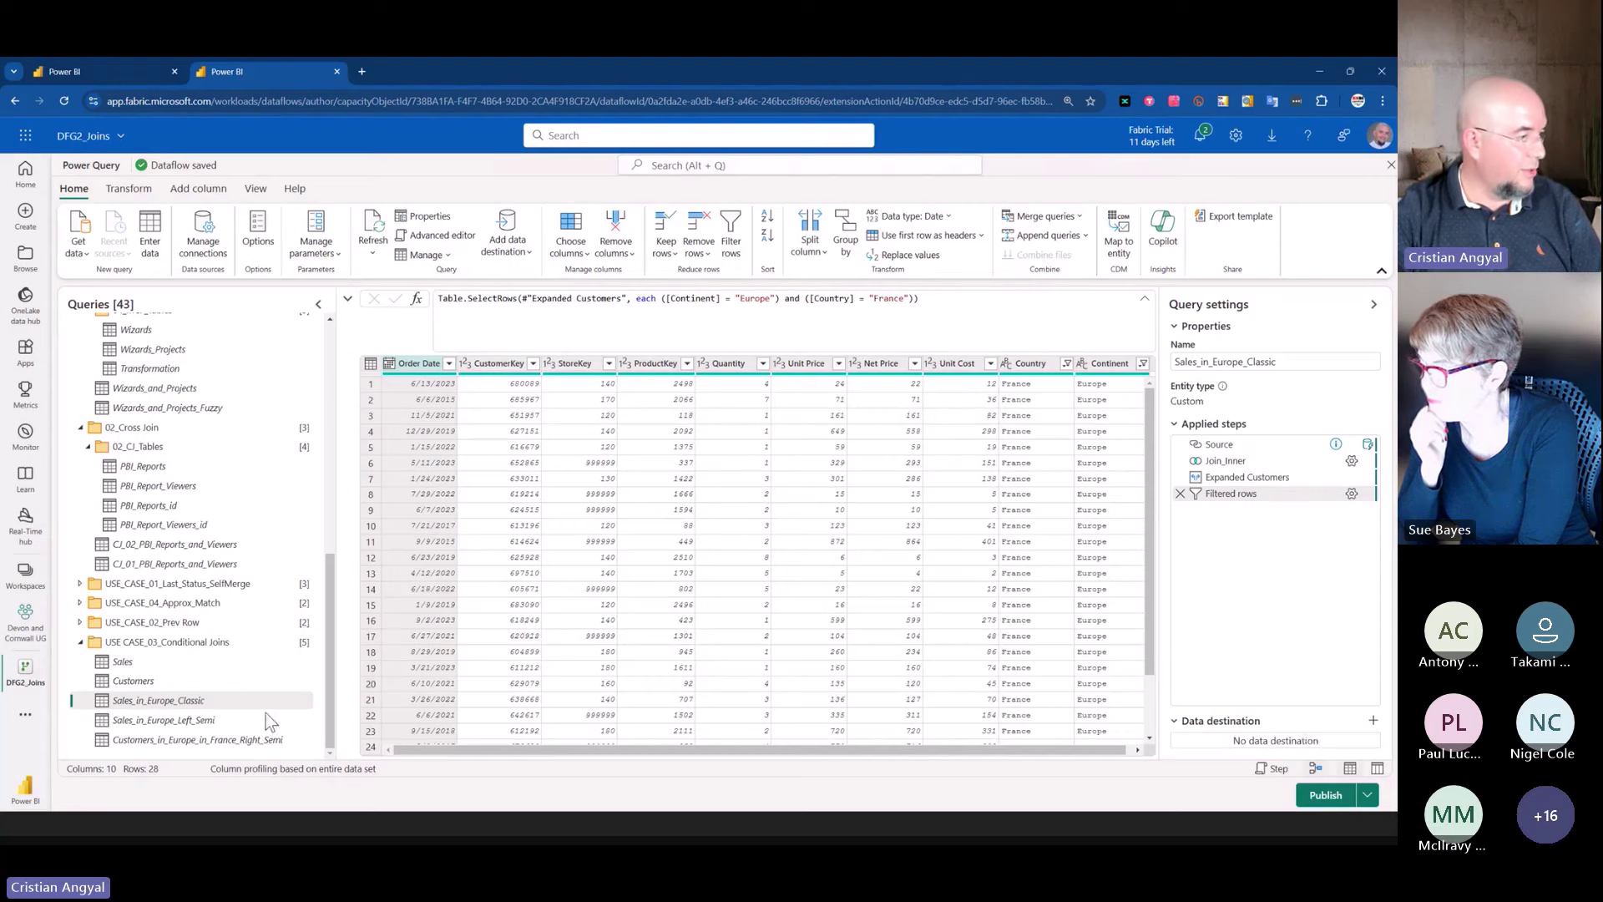
# - View the Customers_in_Europe_in_France_Right_Semi query and check which query its Source step references
pyautogui.click(161, 741)
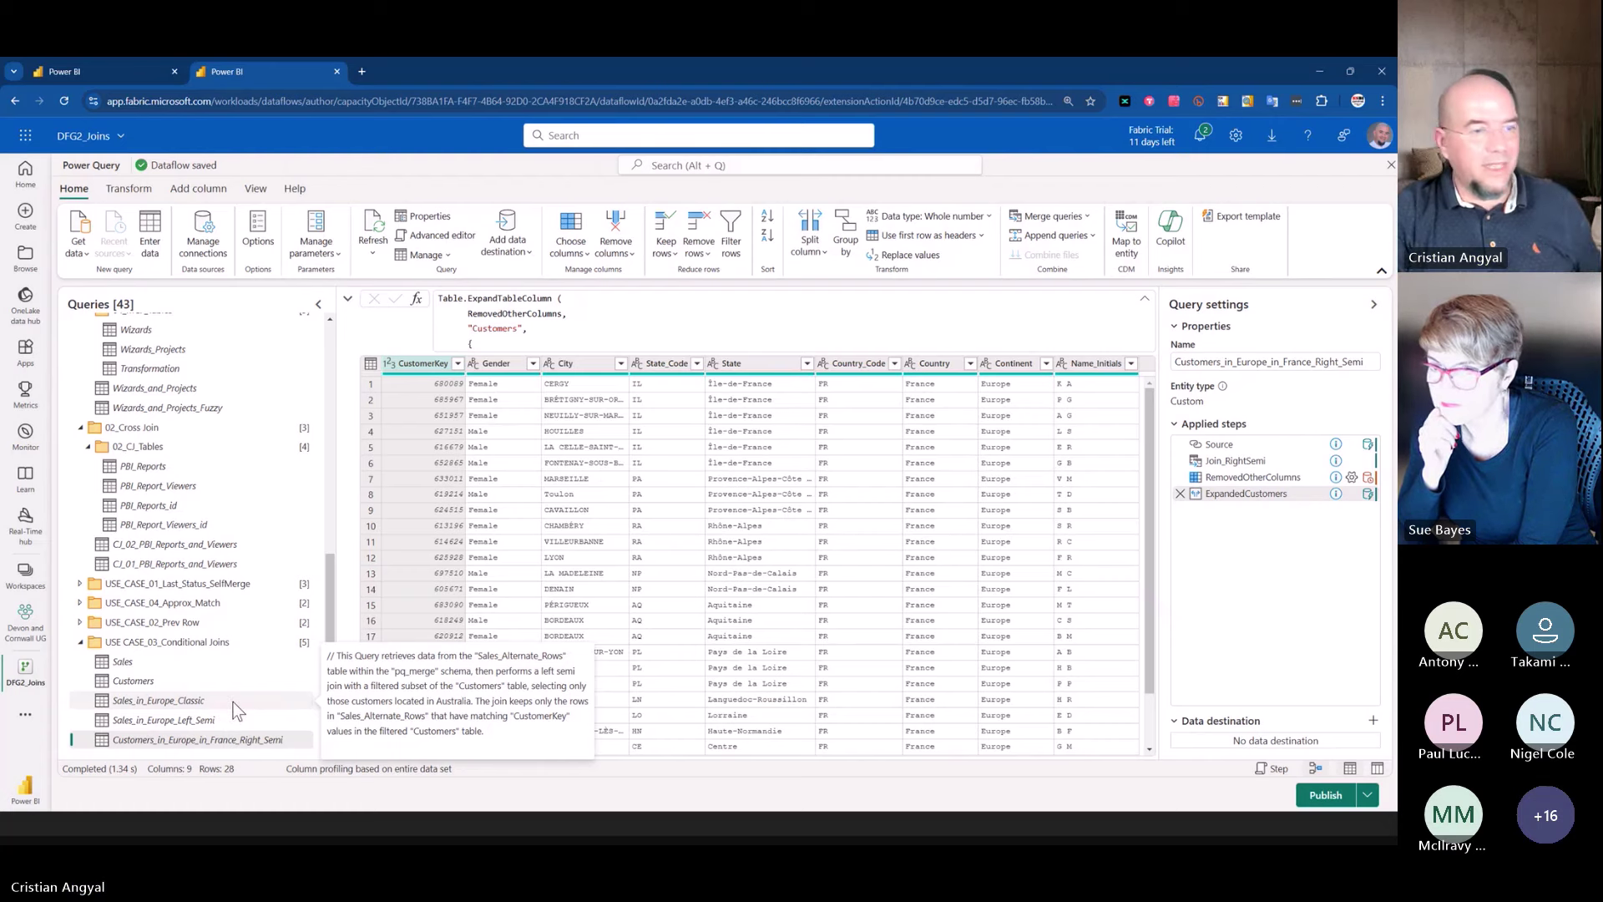
pyautogui.click(1219, 445)
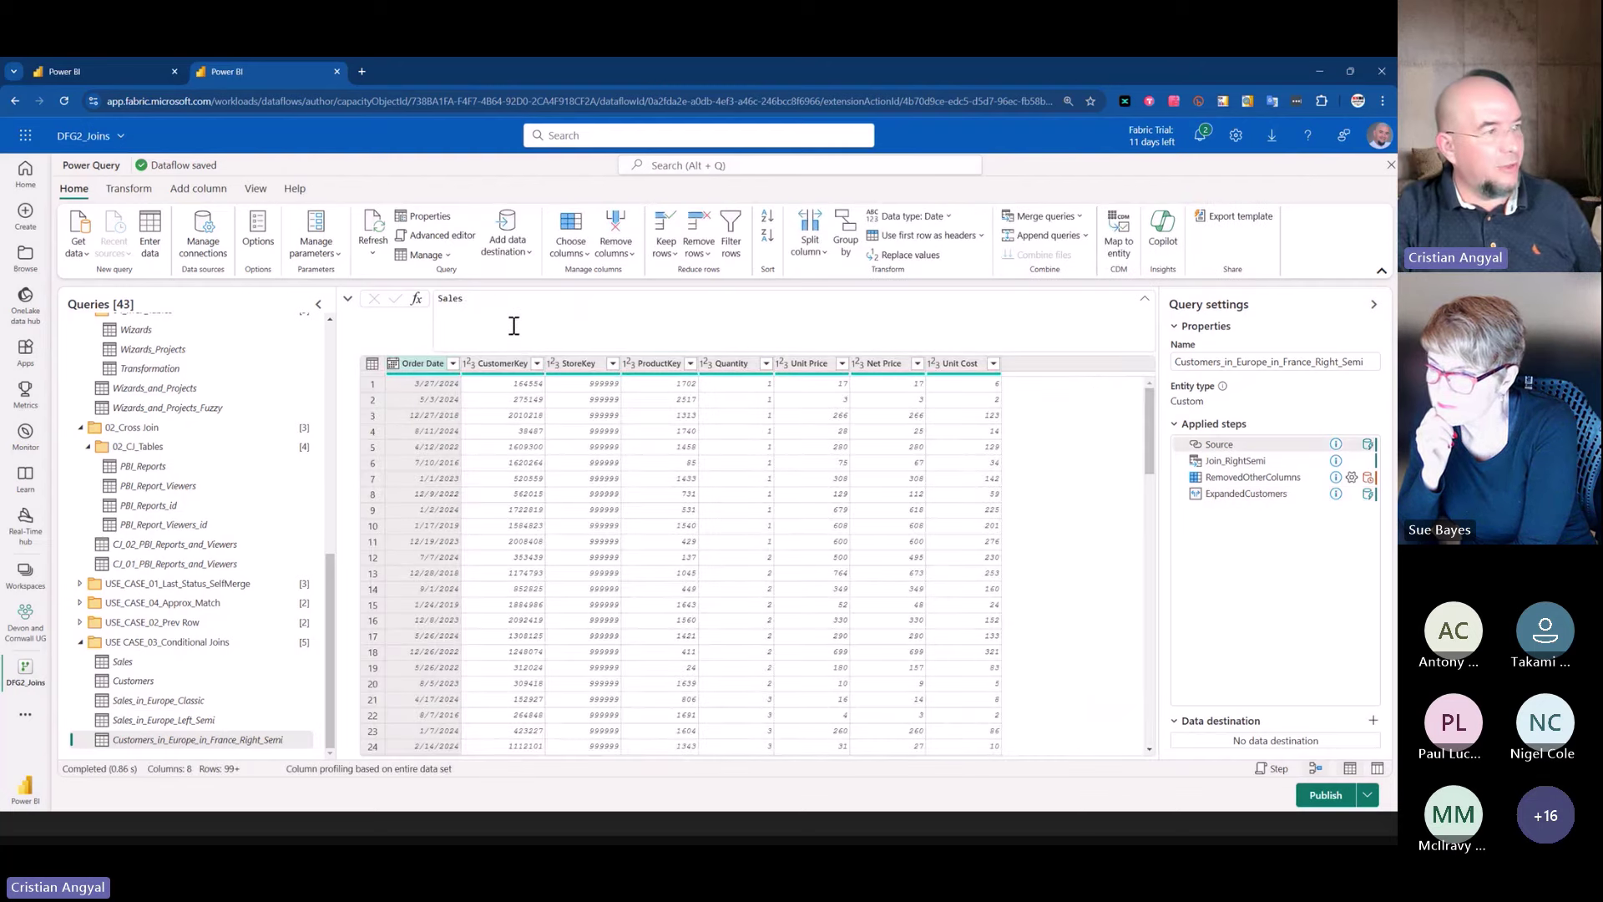
pyautogui.moveTo(469, 299); pyautogui.dragTo(443, 301)
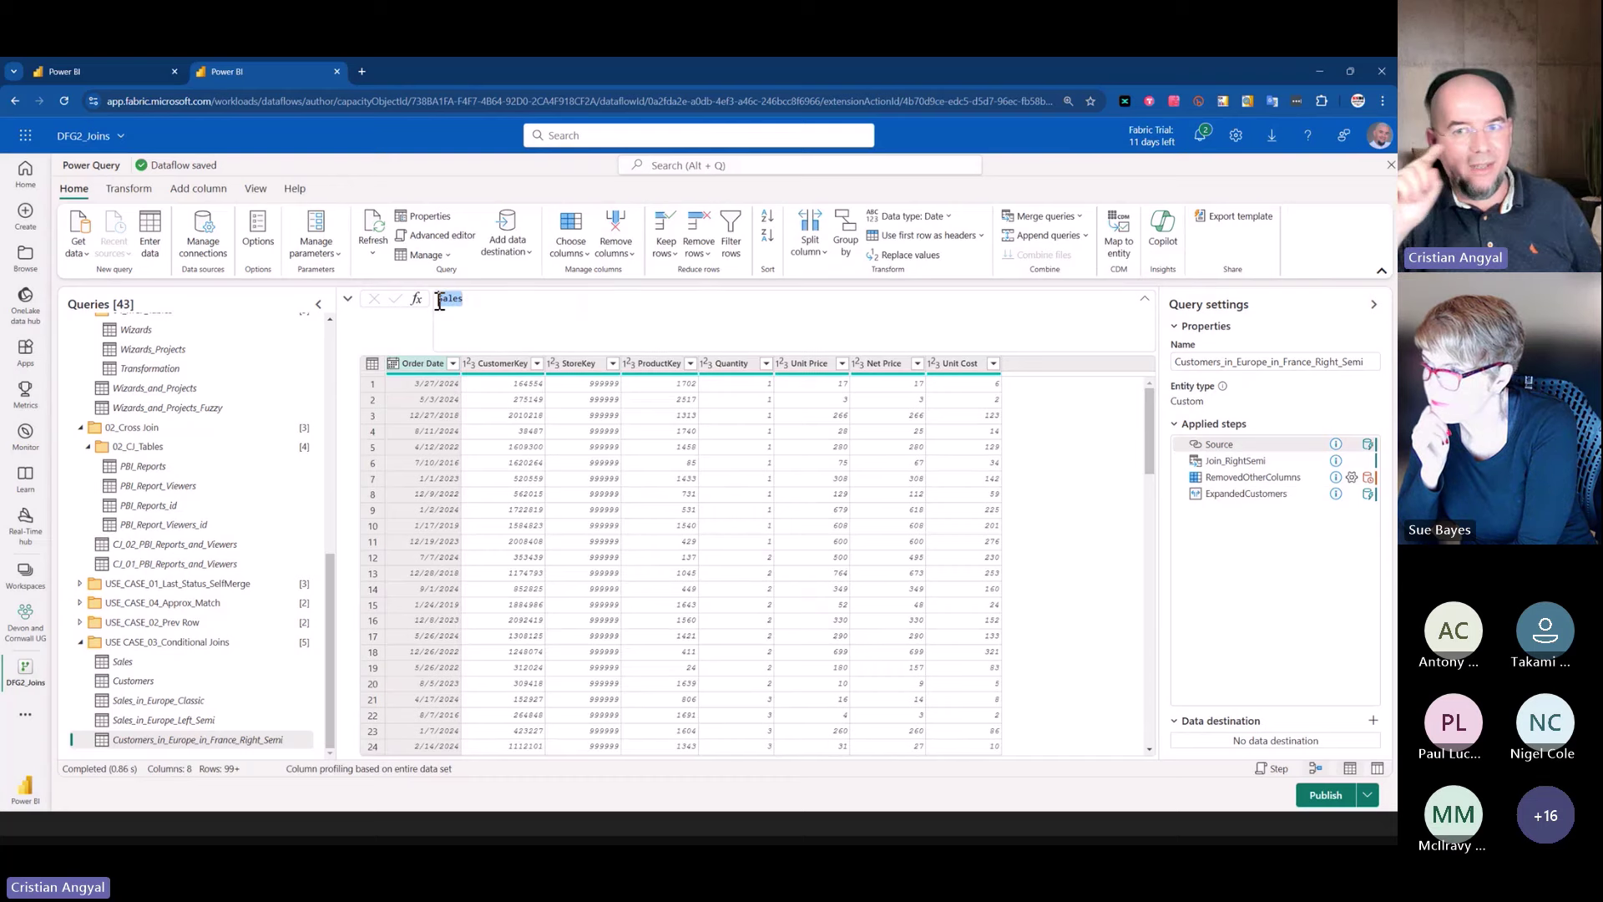
# - Examine the Join_RightSemi formula, focusing on the Customers filter by Continent and Country, and preview the nested Customers table
pyautogui.click(1239, 462)
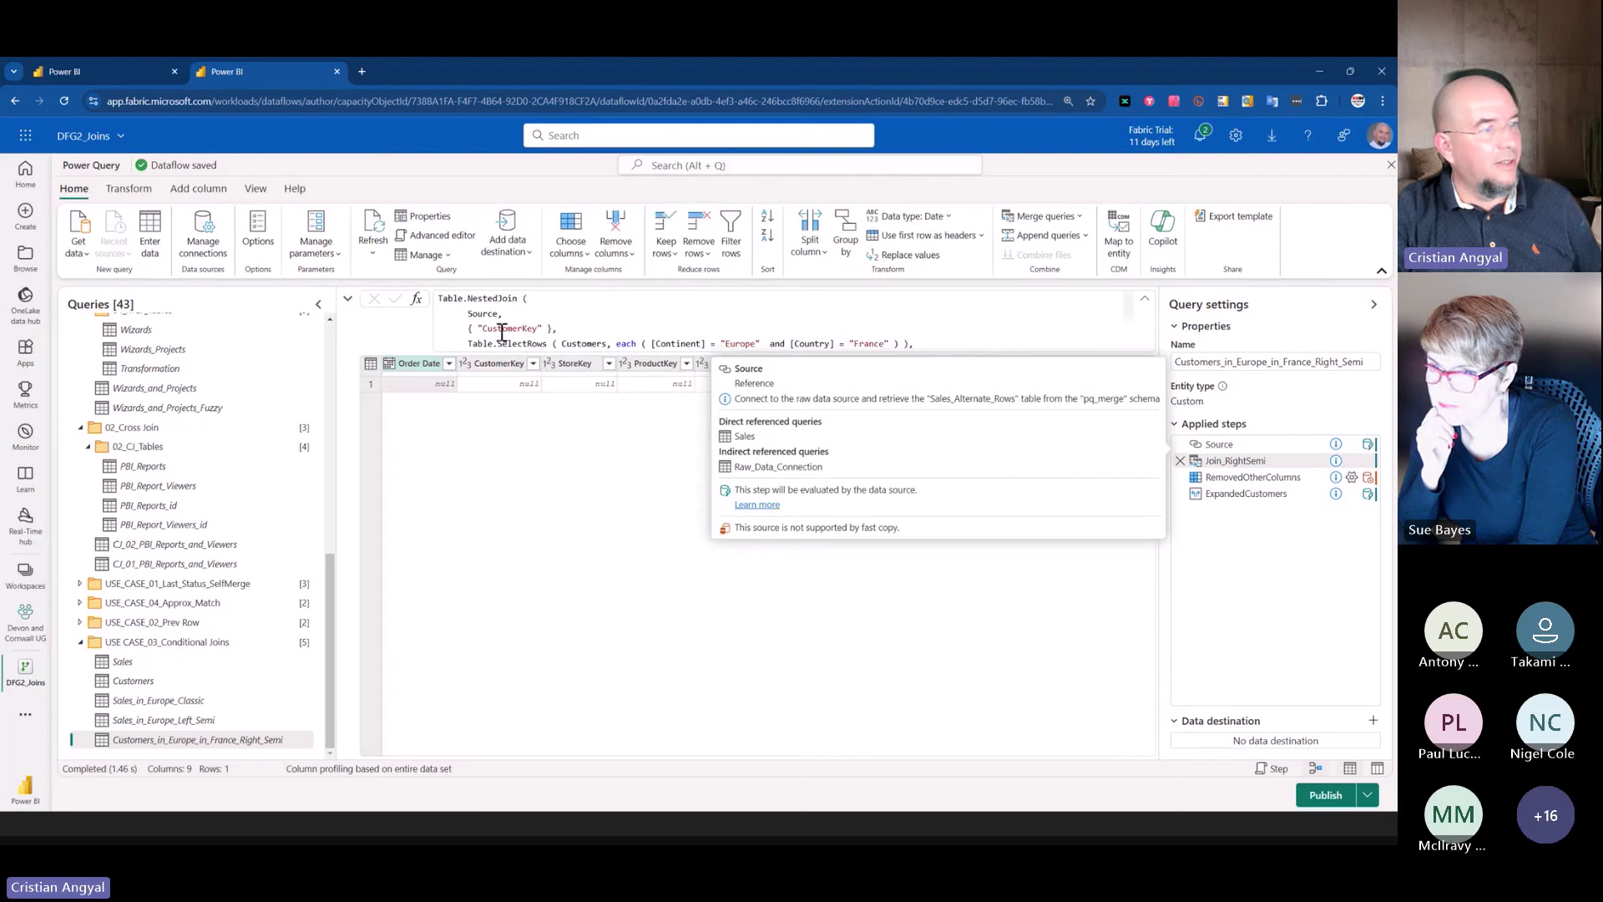
pyautogui.click(562, 343)
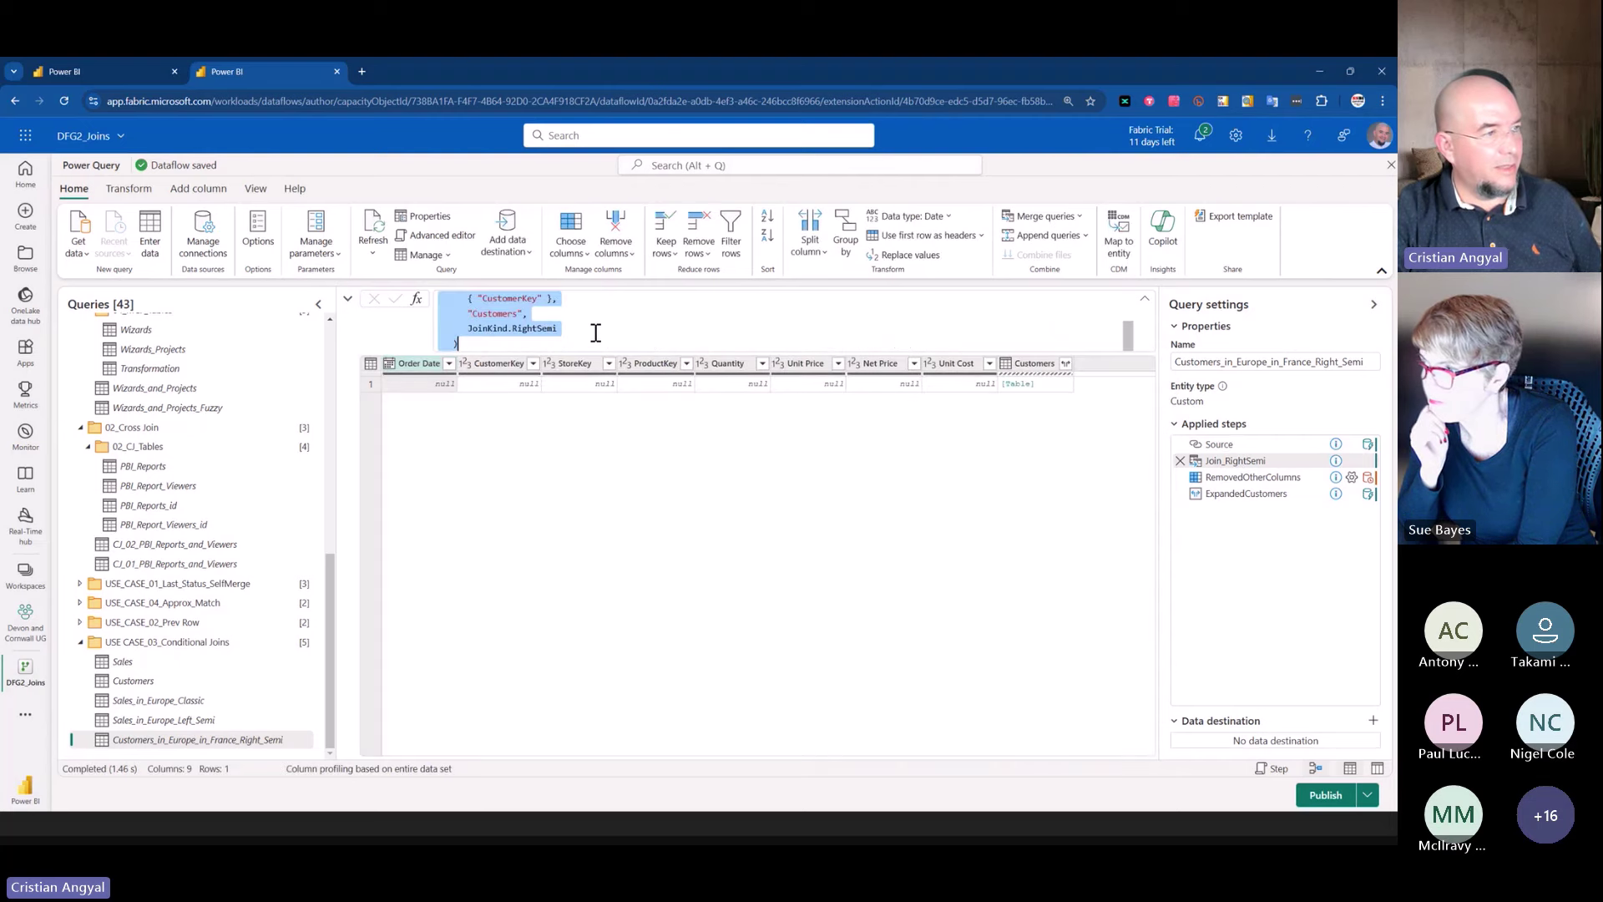
pyautogui.hotkey('shift', 'End')
pyautogui.click(735, 340)
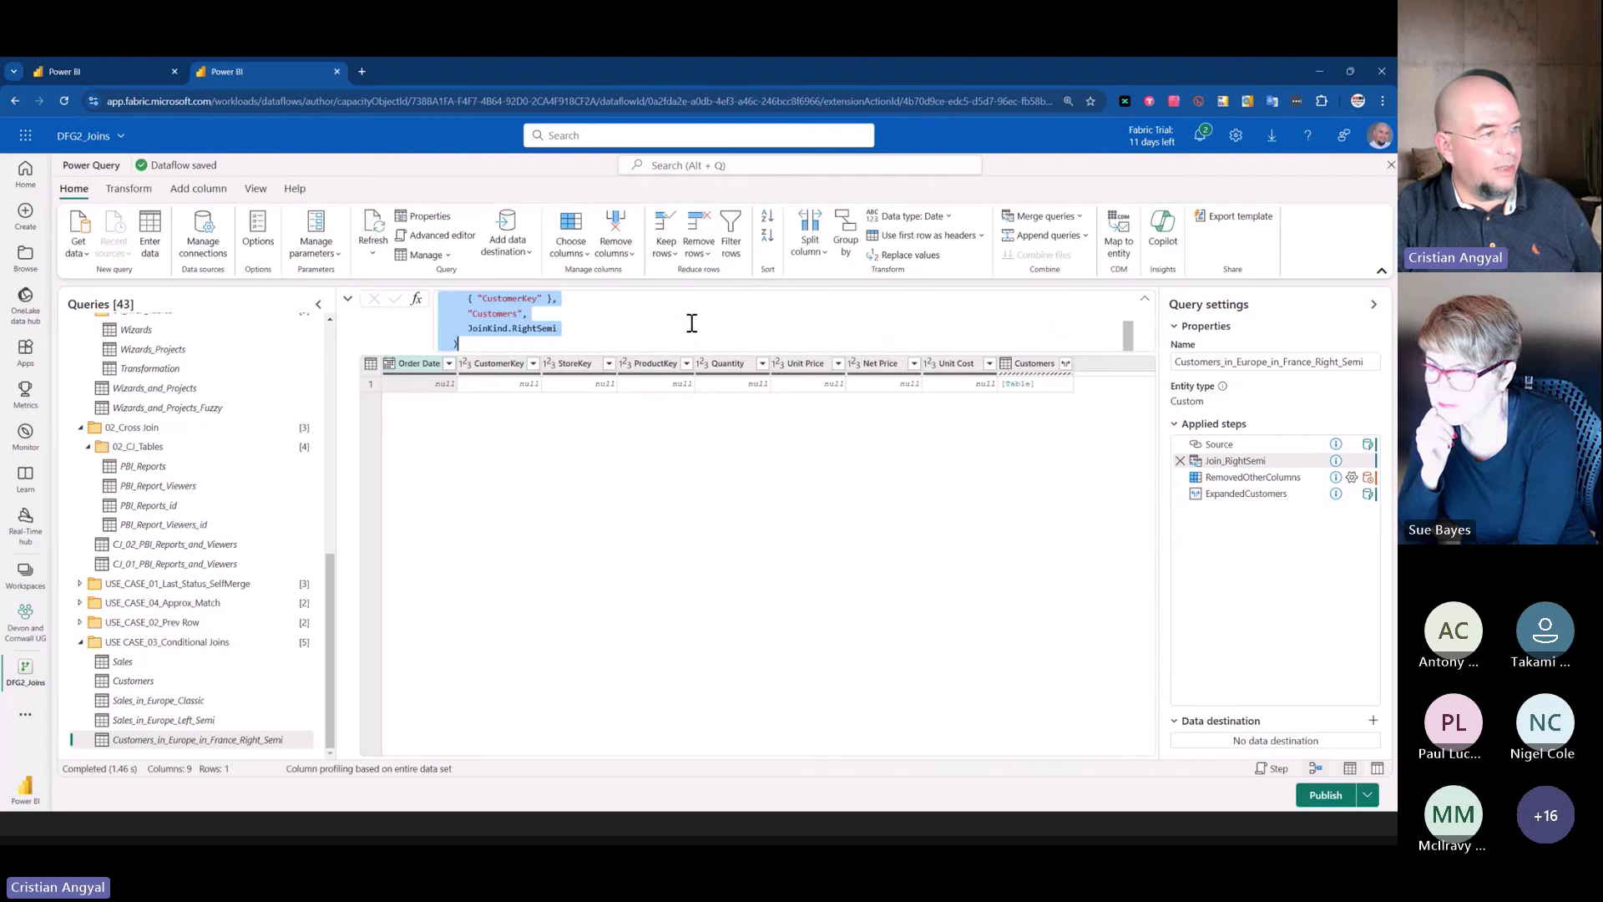
pyautogui.hotkey('shift', 'End')
pyautogui.click(755, 341)
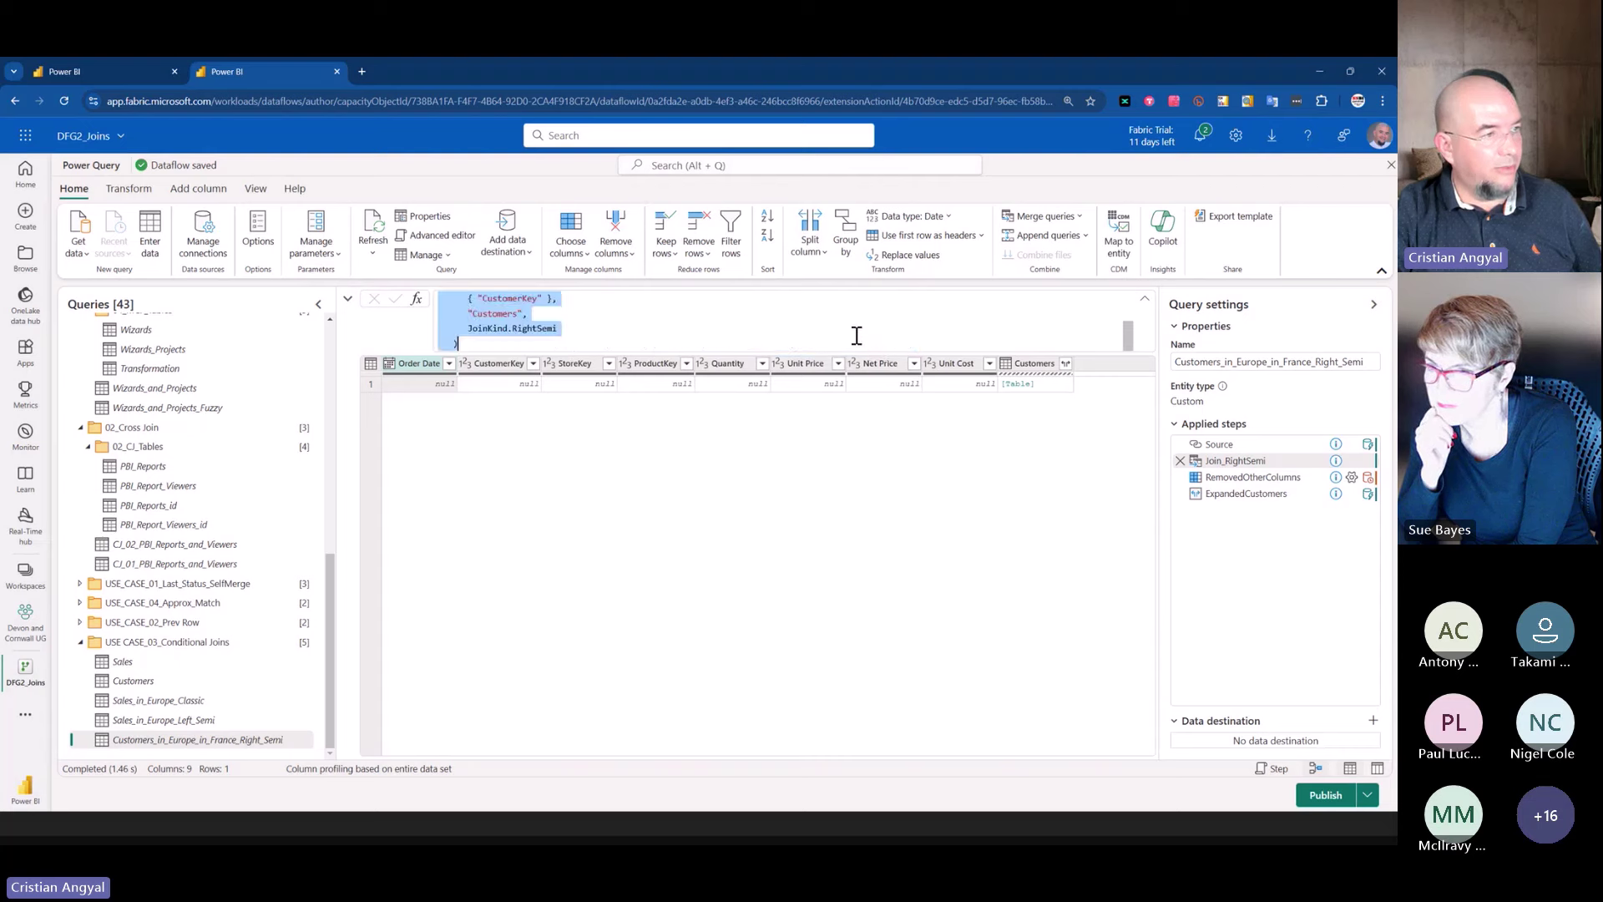
pyautogui.click(840, 343)
pyautogui.hotkey('shift', 'End')
pyautogui.click(1032, 390)
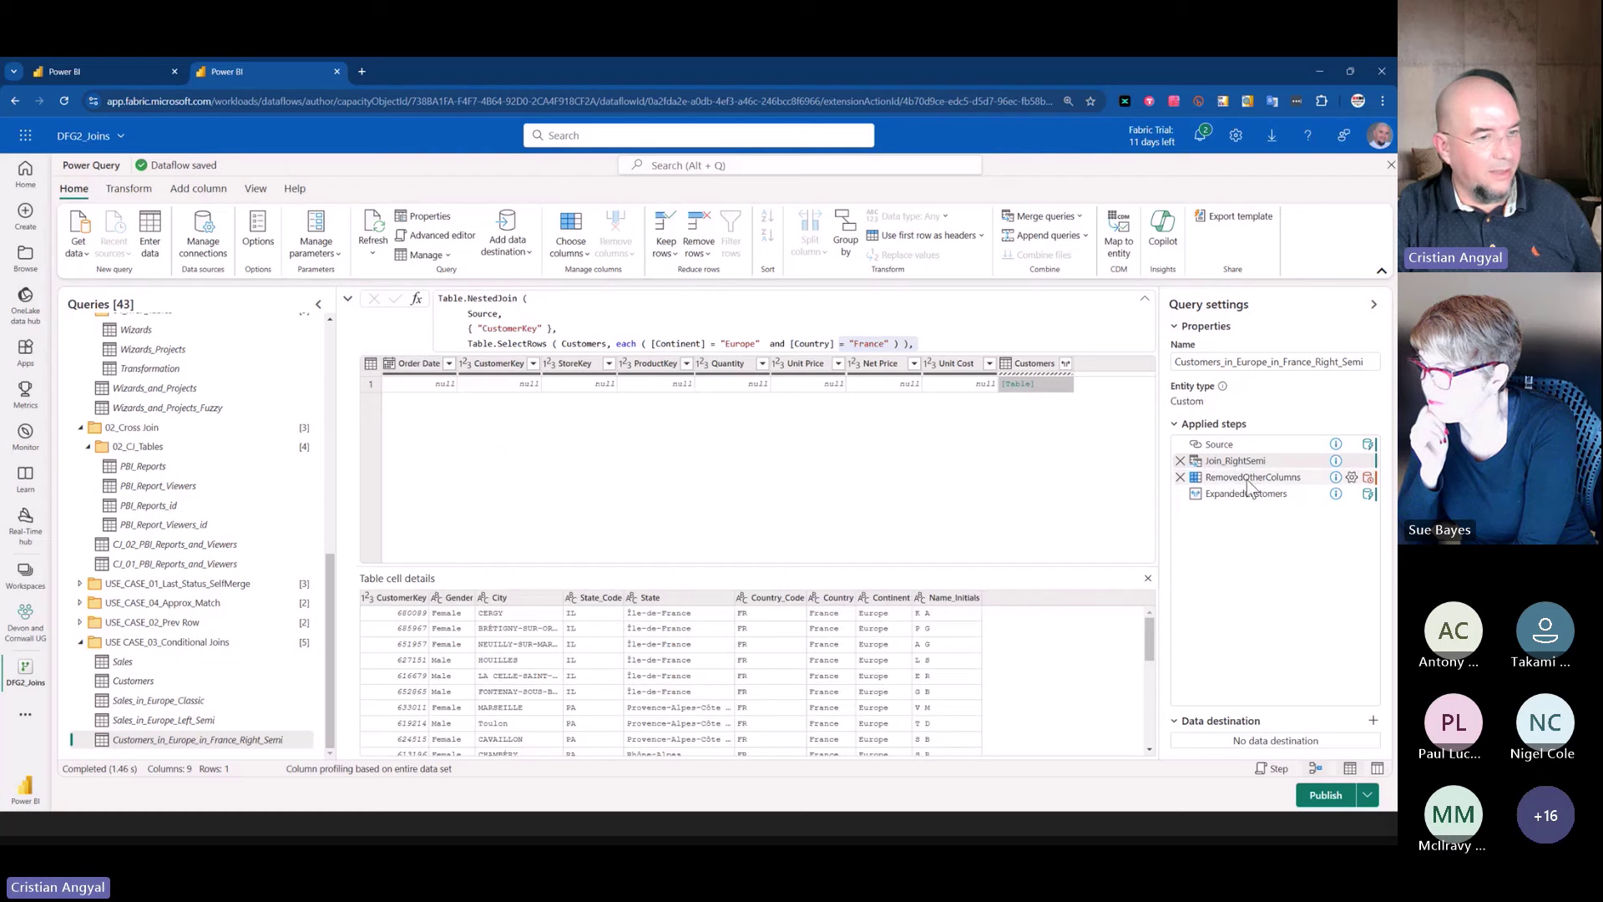
# - Check the results of the RemovedOtherColumns and ExpandedCustomers steps of the right semi join query
pyautogui.moveTo(1246, 479)
pyautogui.click(929, 492)
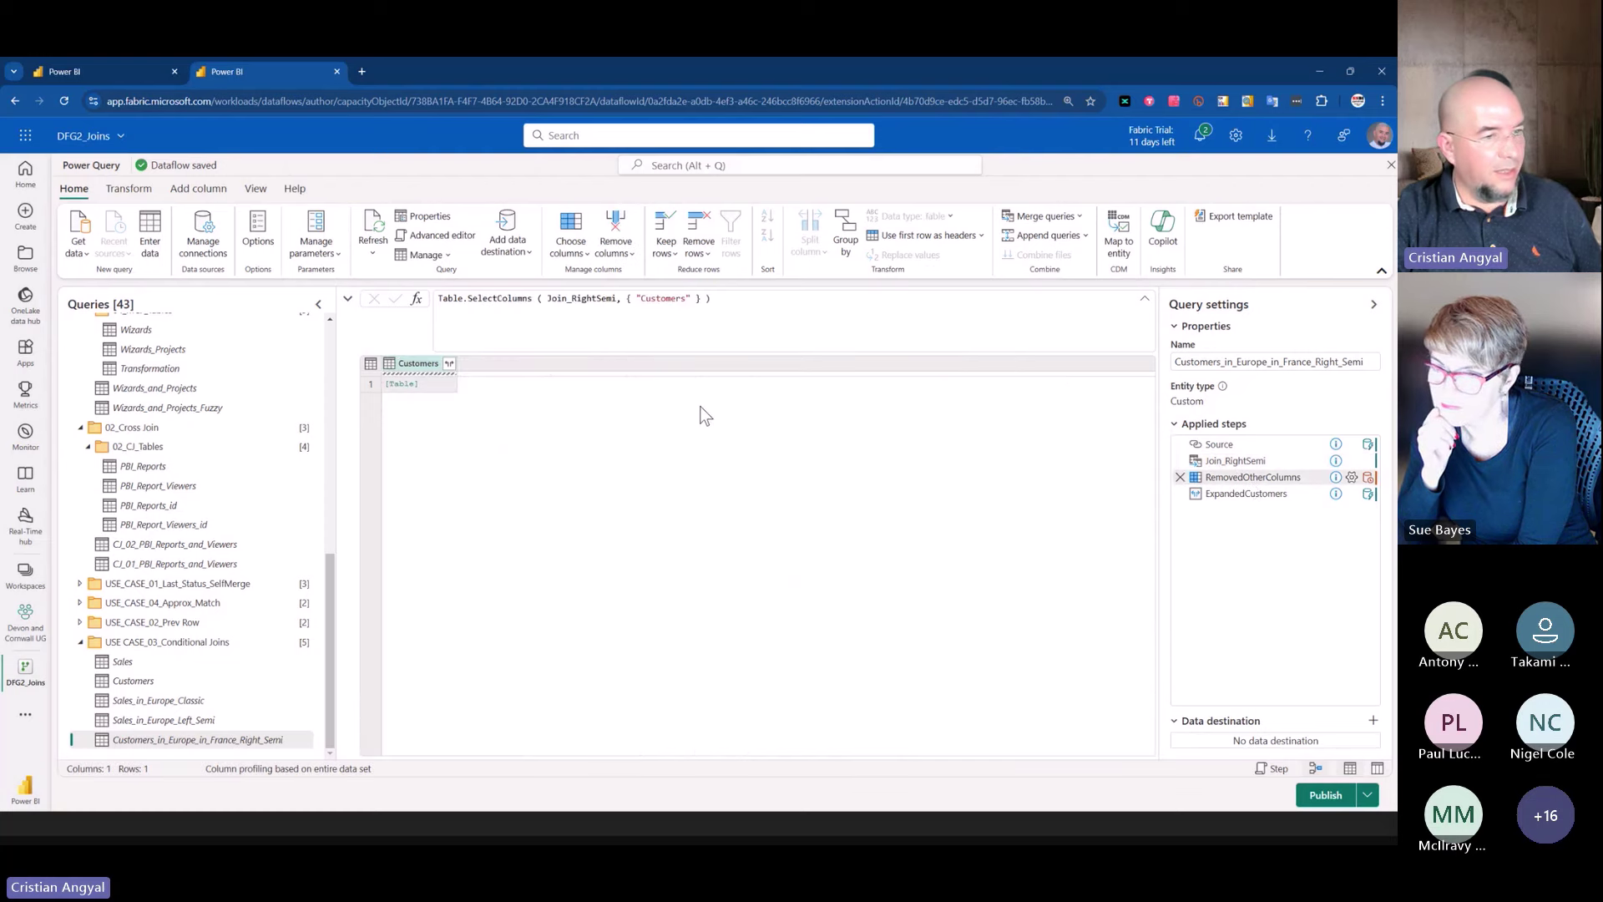
pyautogui.click(1260, 498)
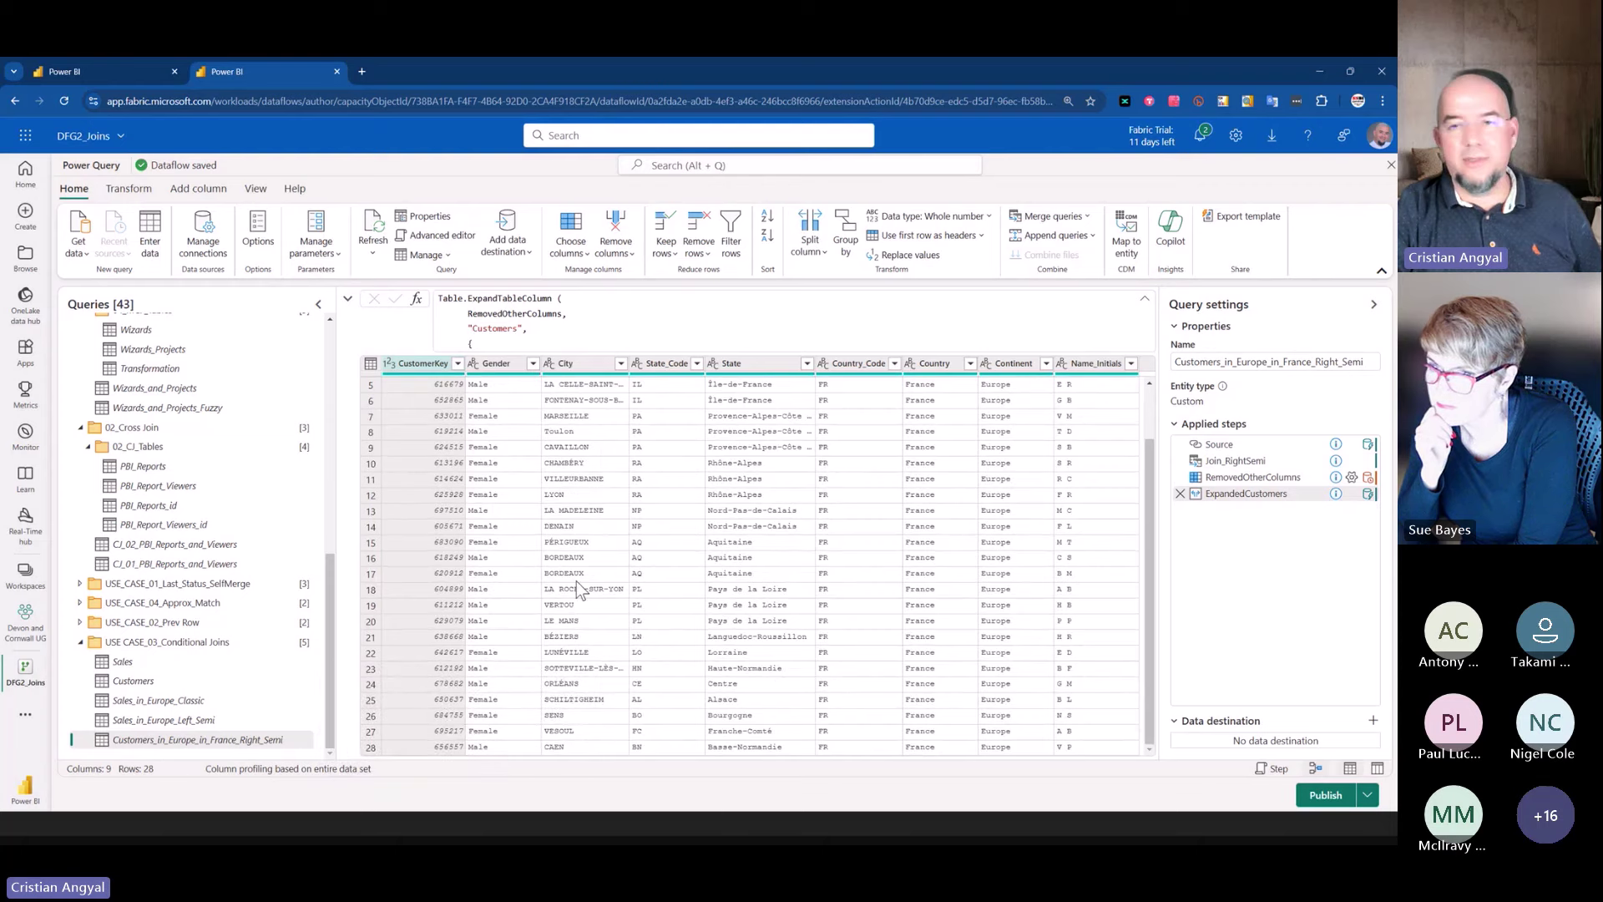
# - View the data source query of the ExpandedCustomers step, read its SQL through to the where exists clause, and close it
pyautogui.rightClick(1231, 498)
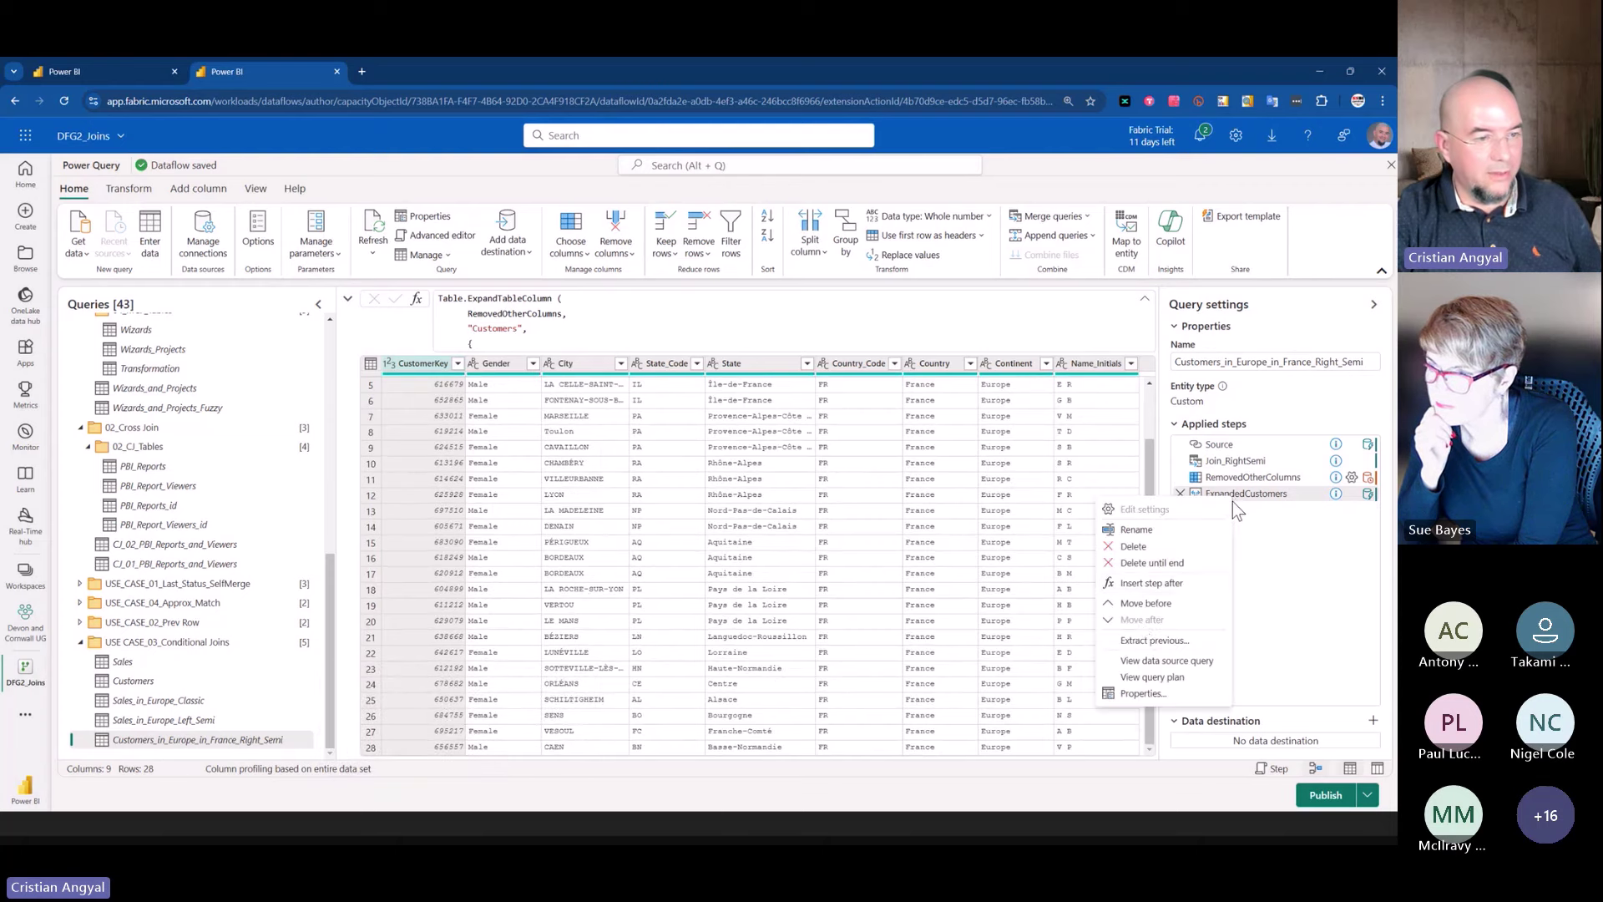
pyautogui.click(1161, 660)
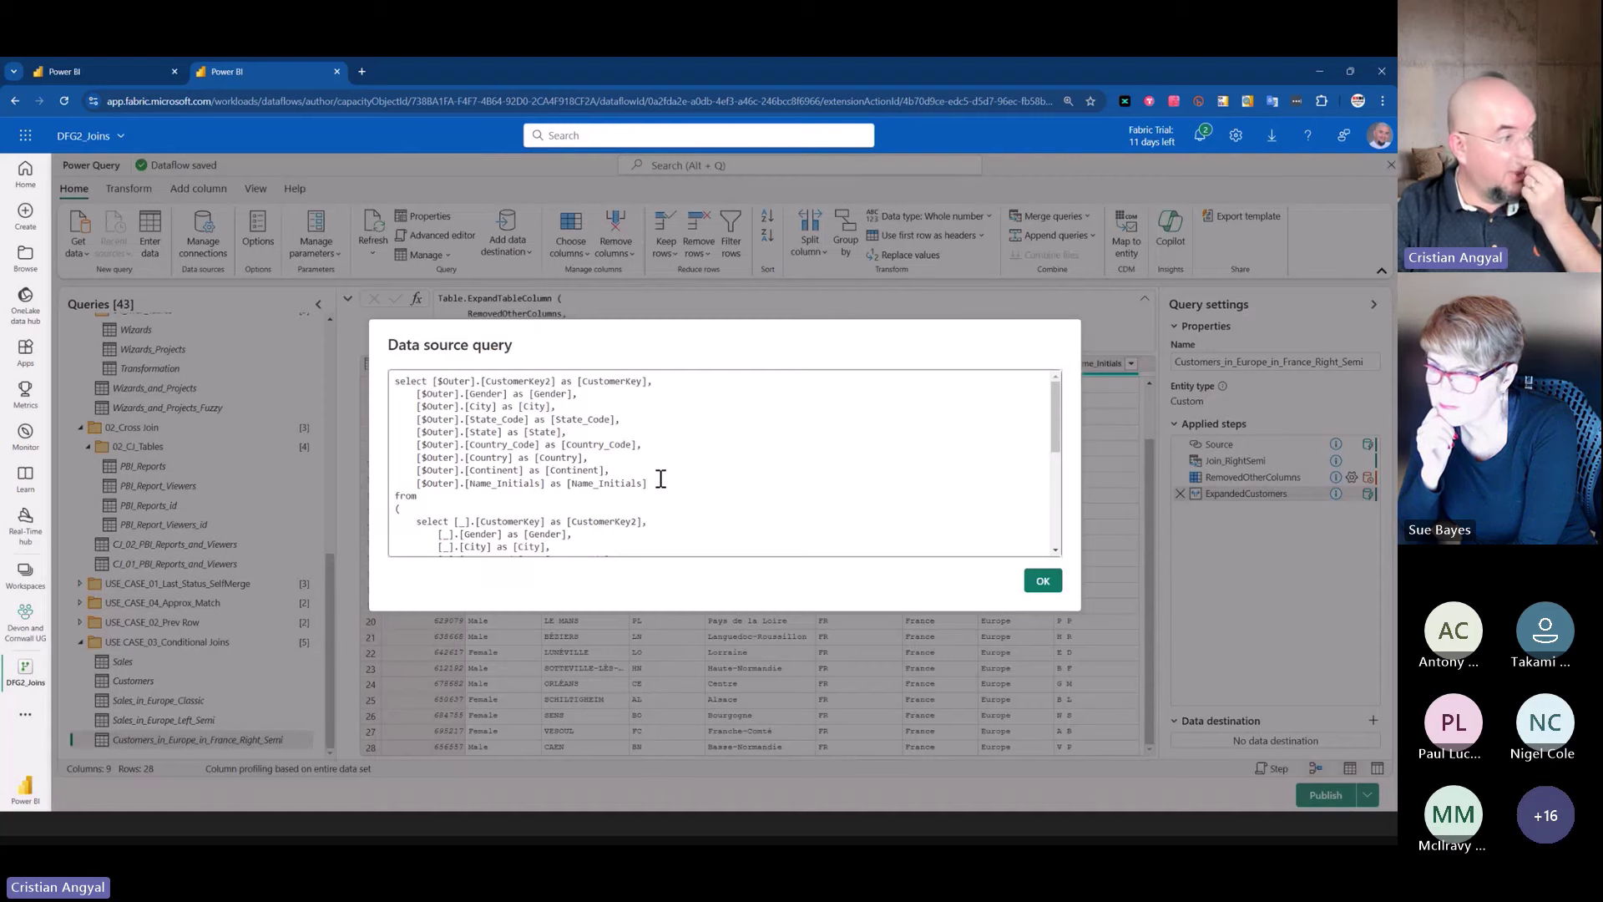
pyautogui.scroll(-1, 655, 481)
pyautogui.scroll(-3, 656, 482)
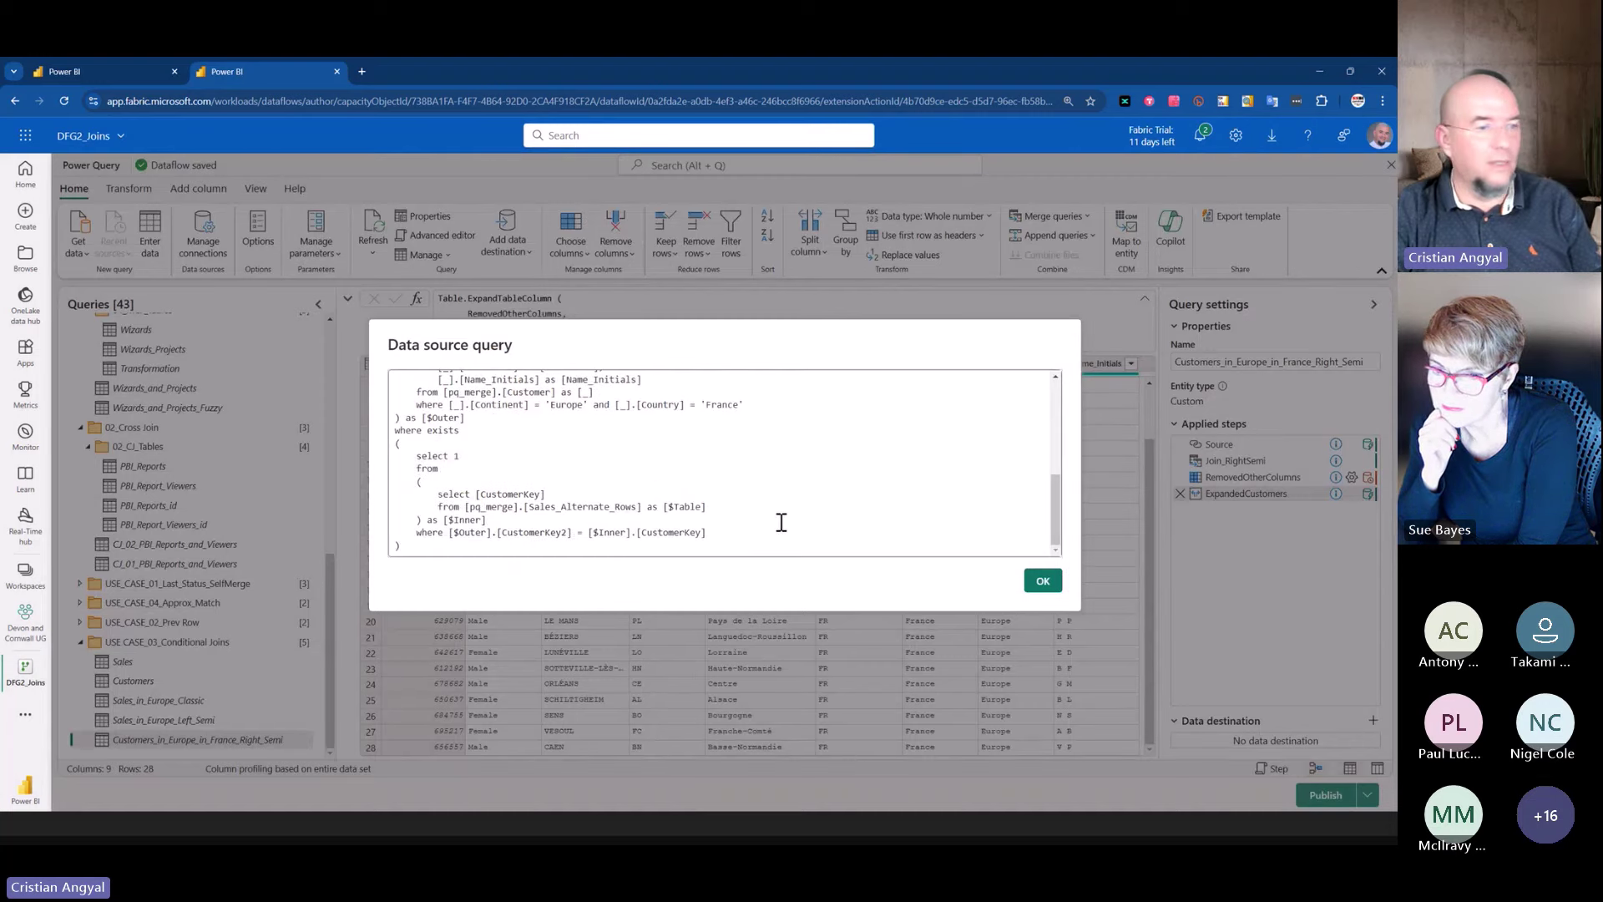
pyautogui.click(1041, 583)
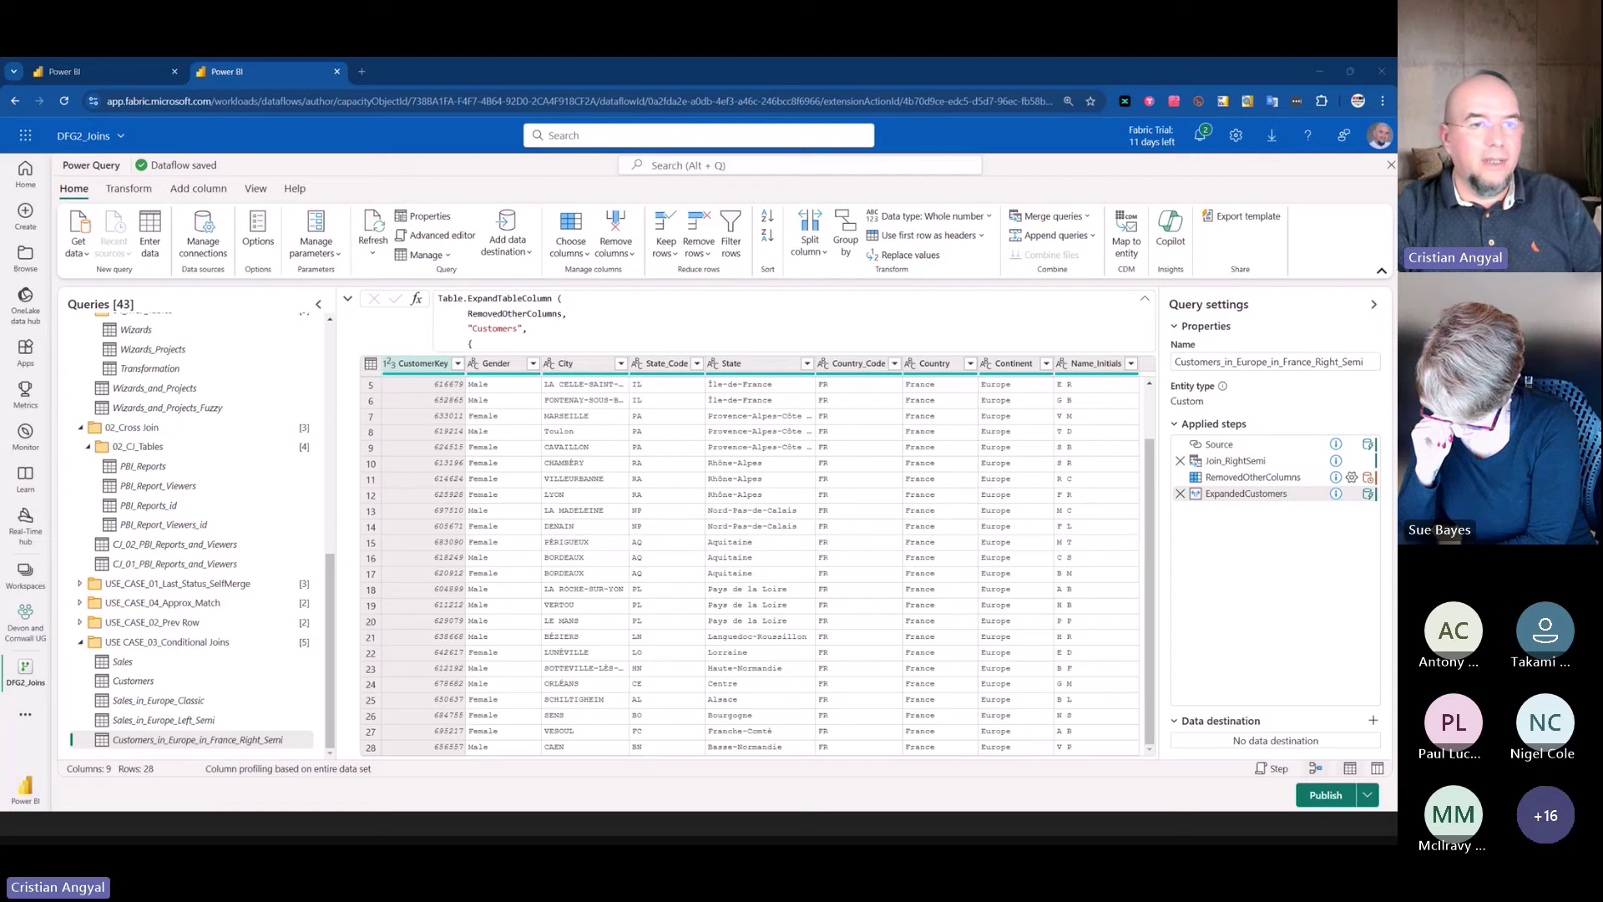
pyautogui.hotkey('alt', 'Tab')
pyautogui.click(807, 482)
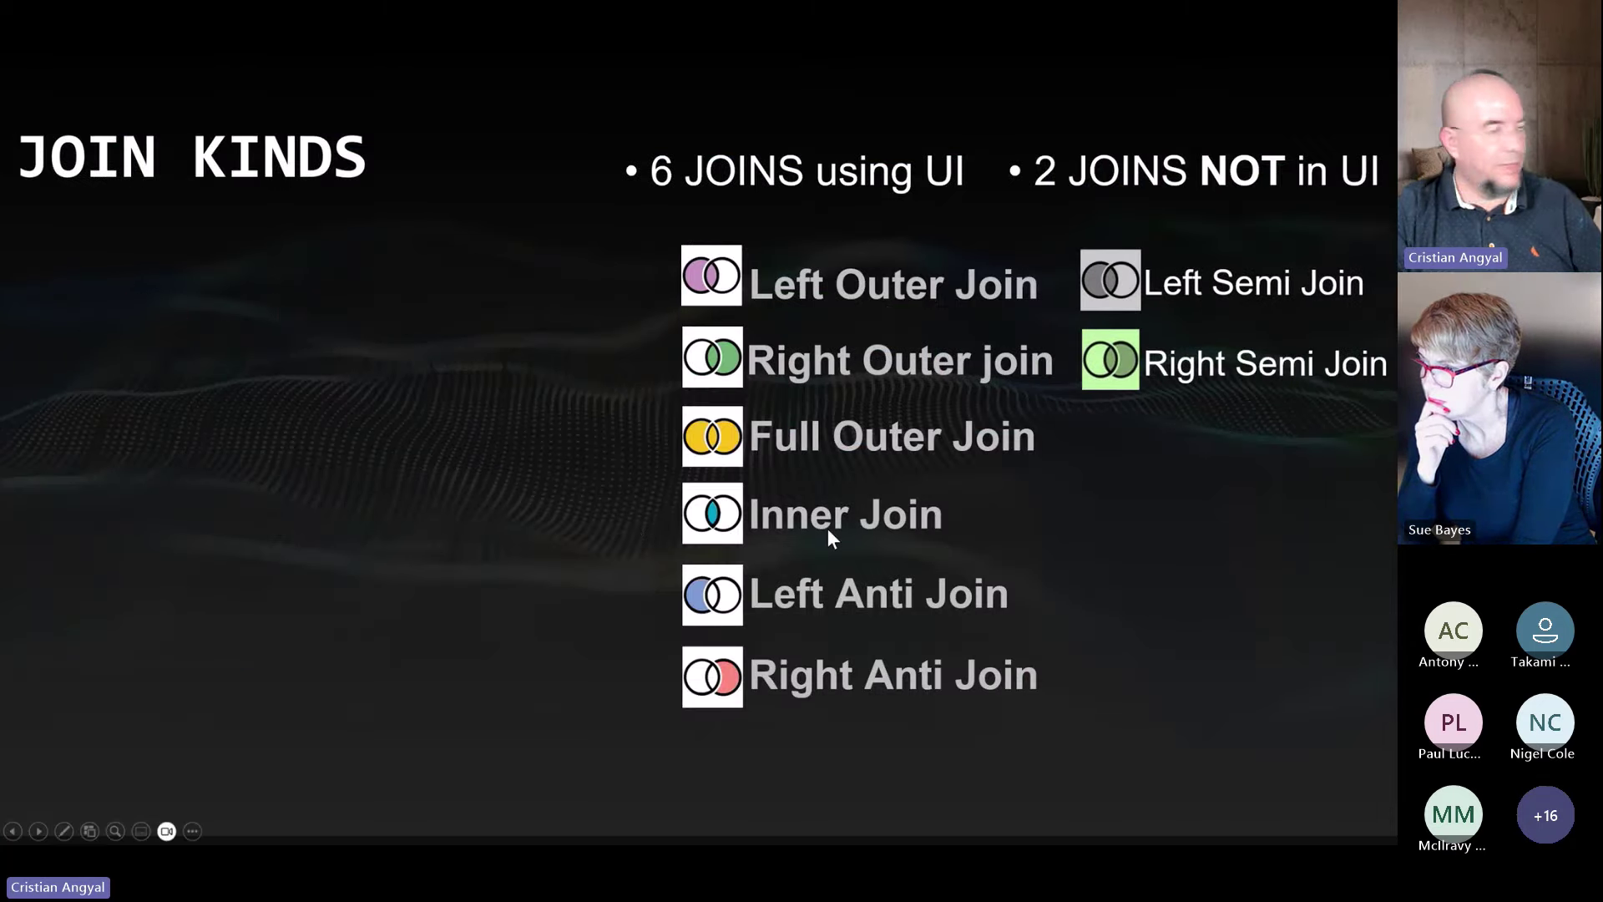
pyautogui.click(557, 519)
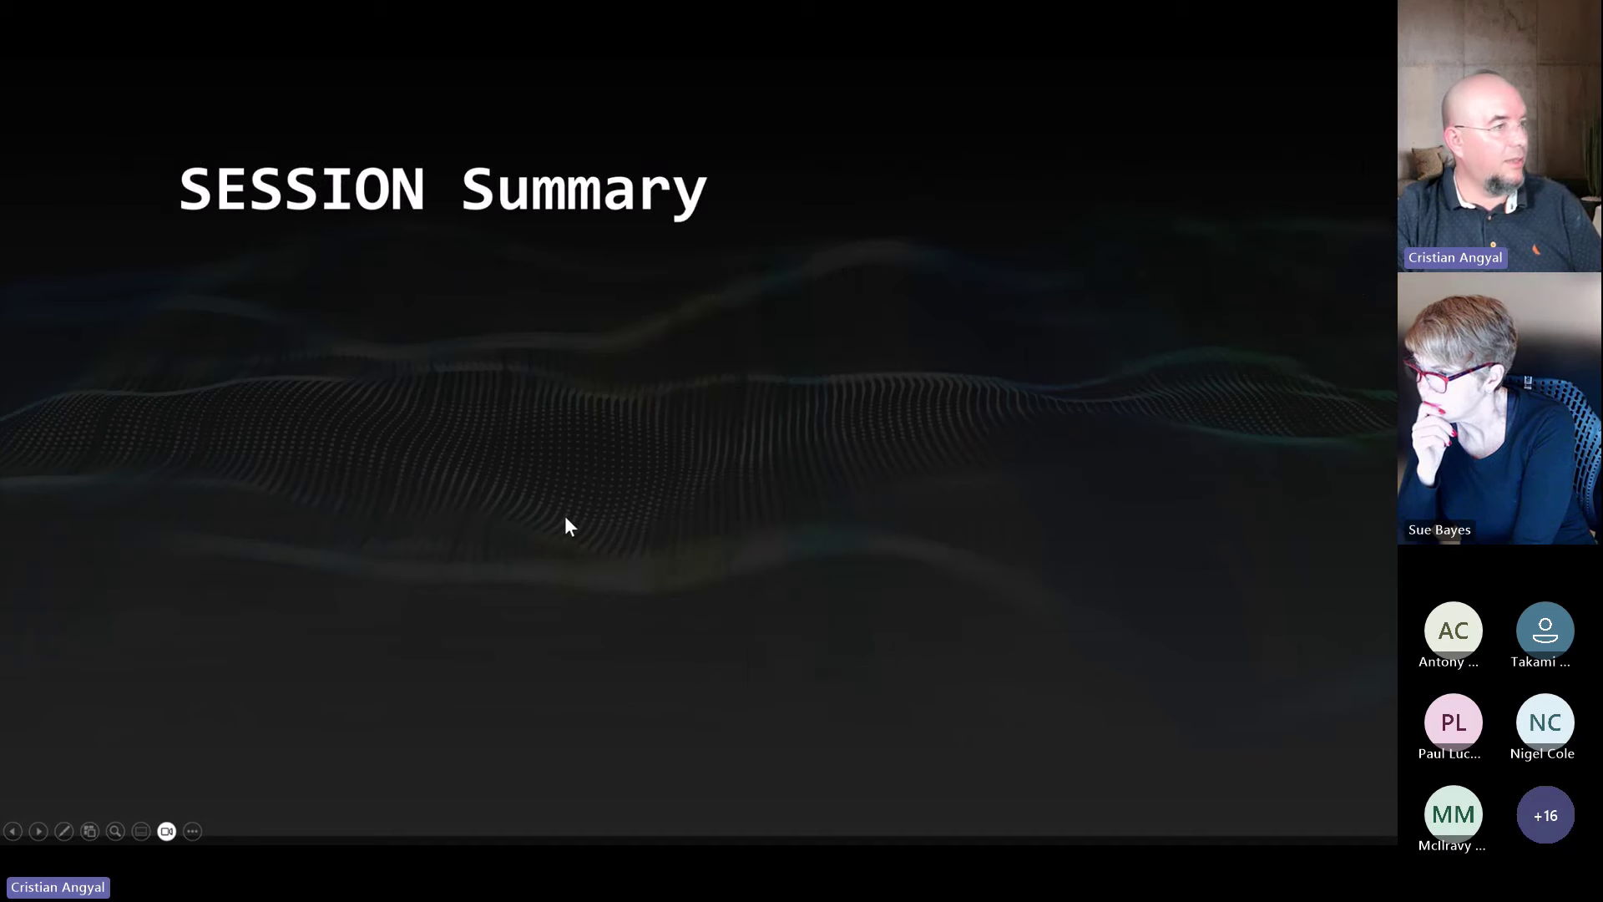
pyautogui.click(565, 518)
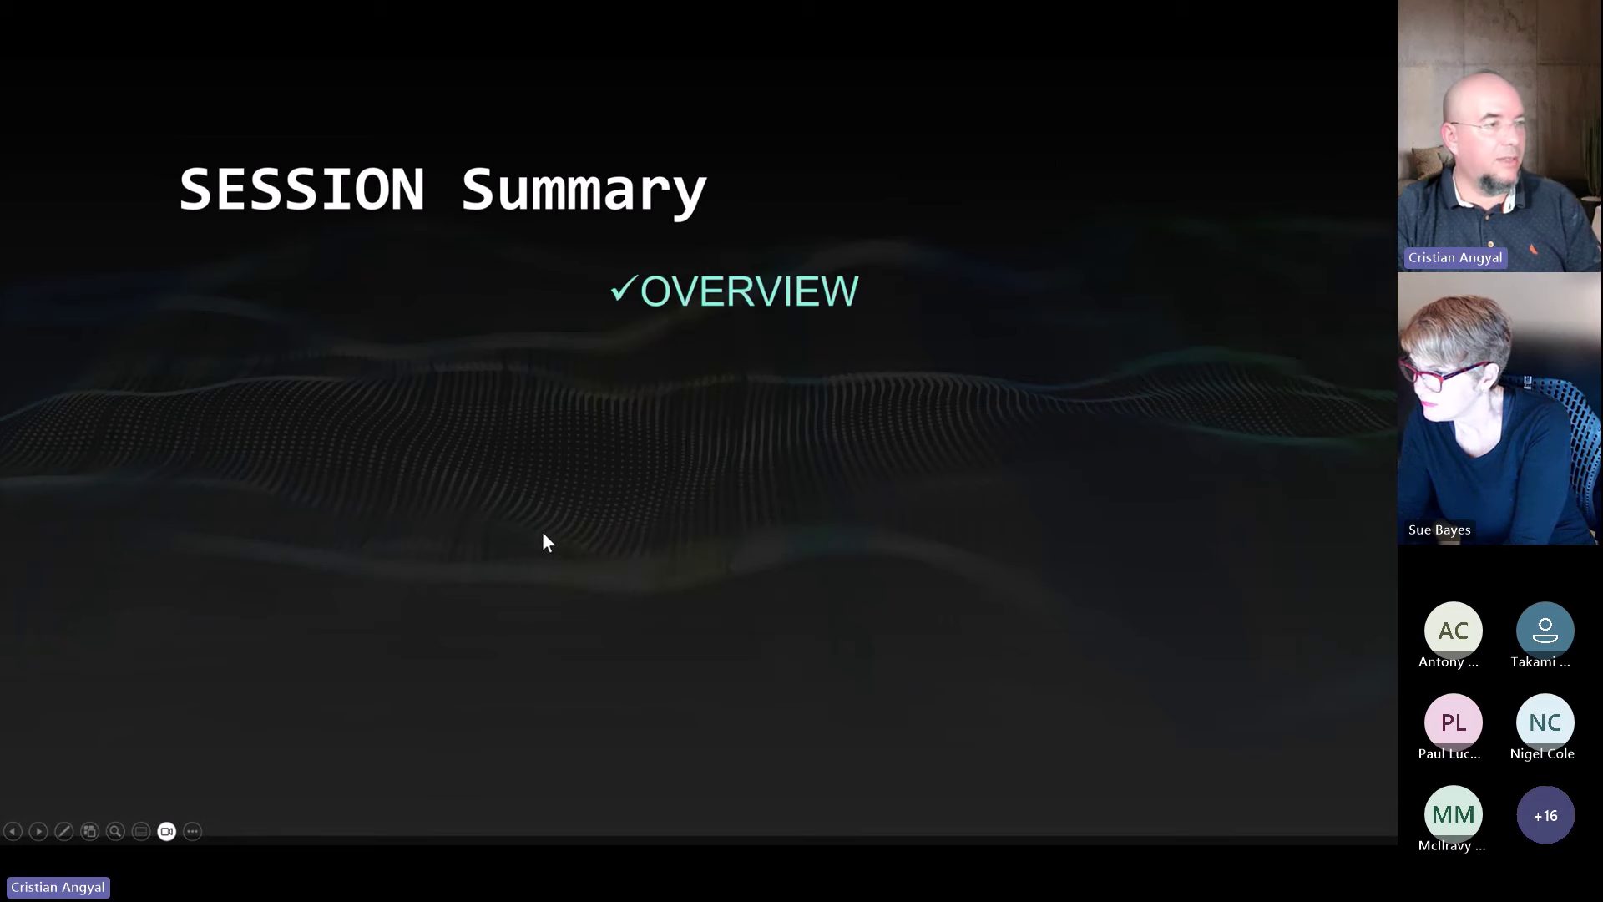
pyautogui.click(543, 533)
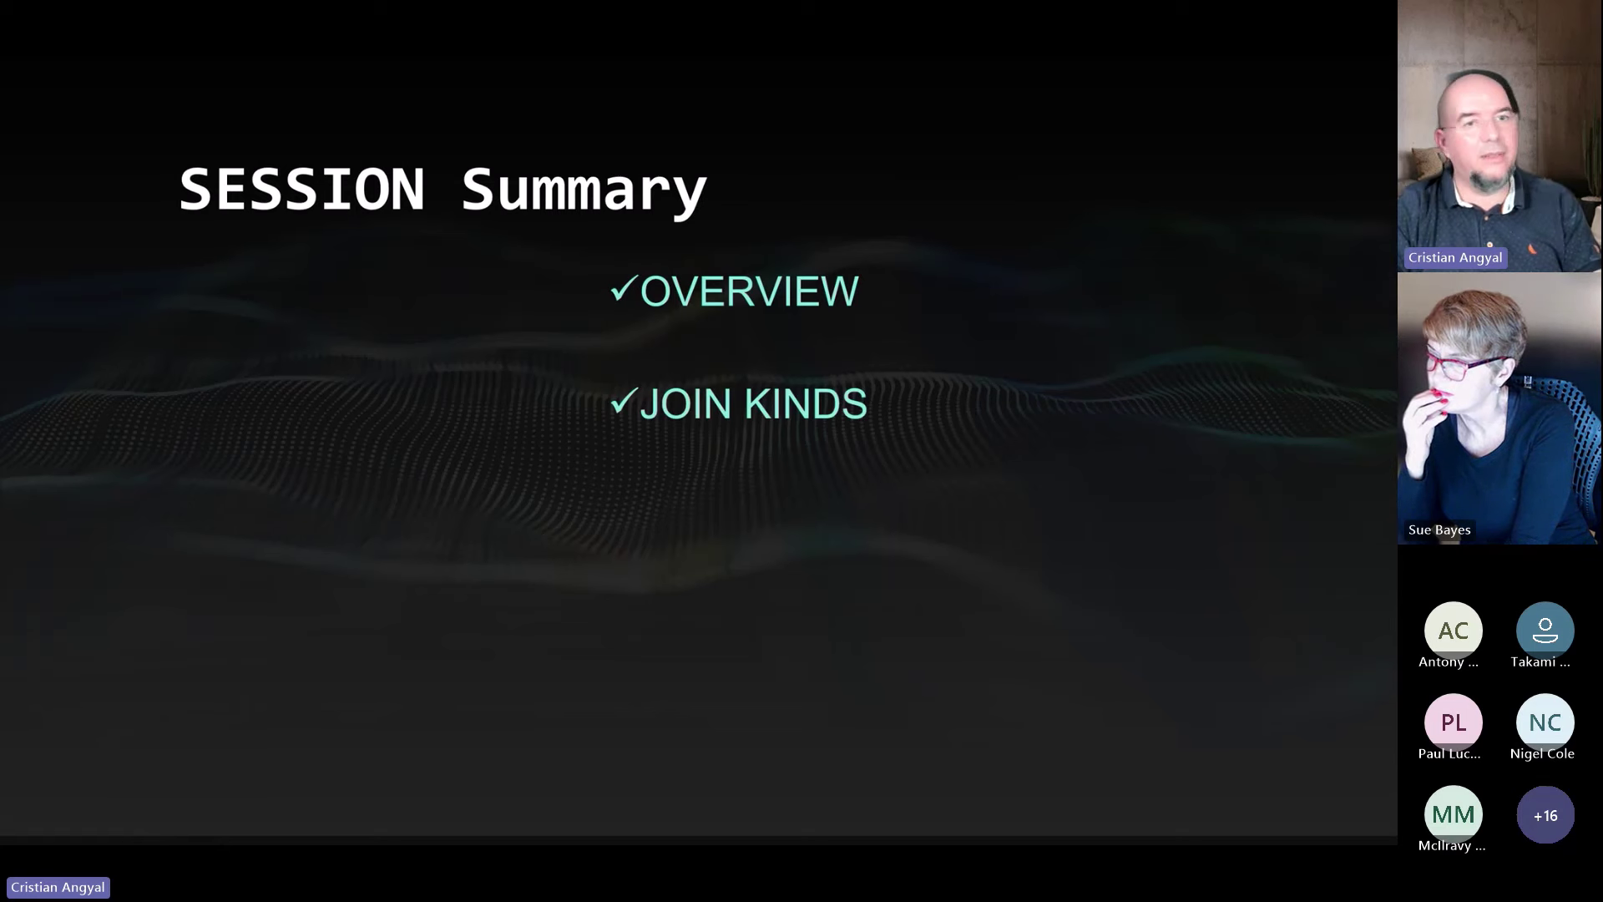
pyautogui.click(556, 580)
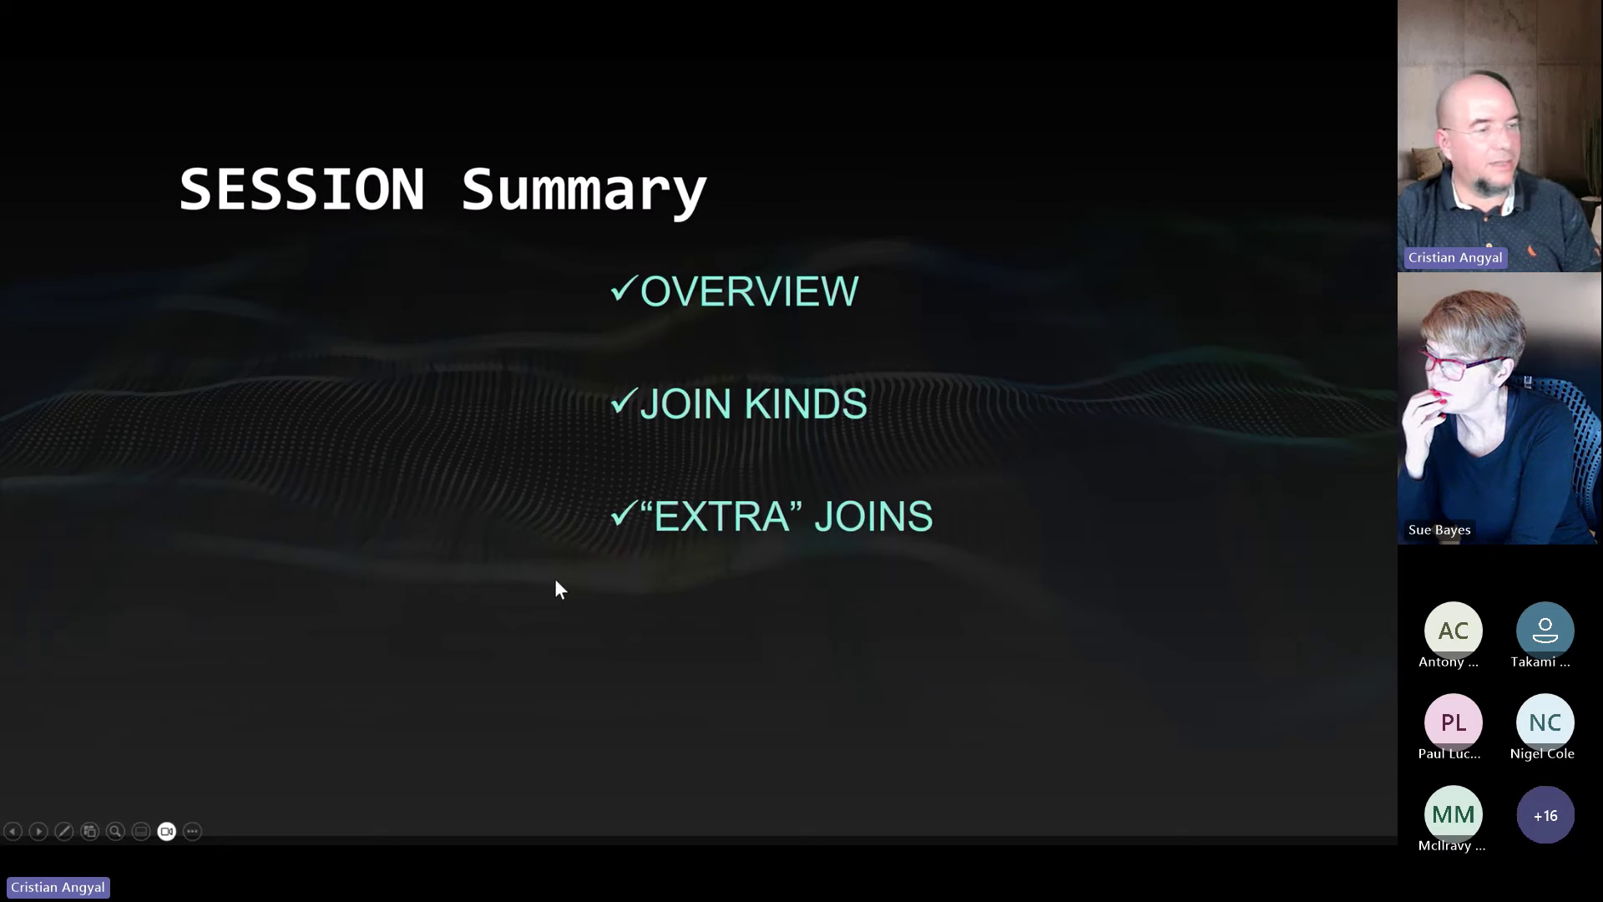
pyautogui.click(556, 580)
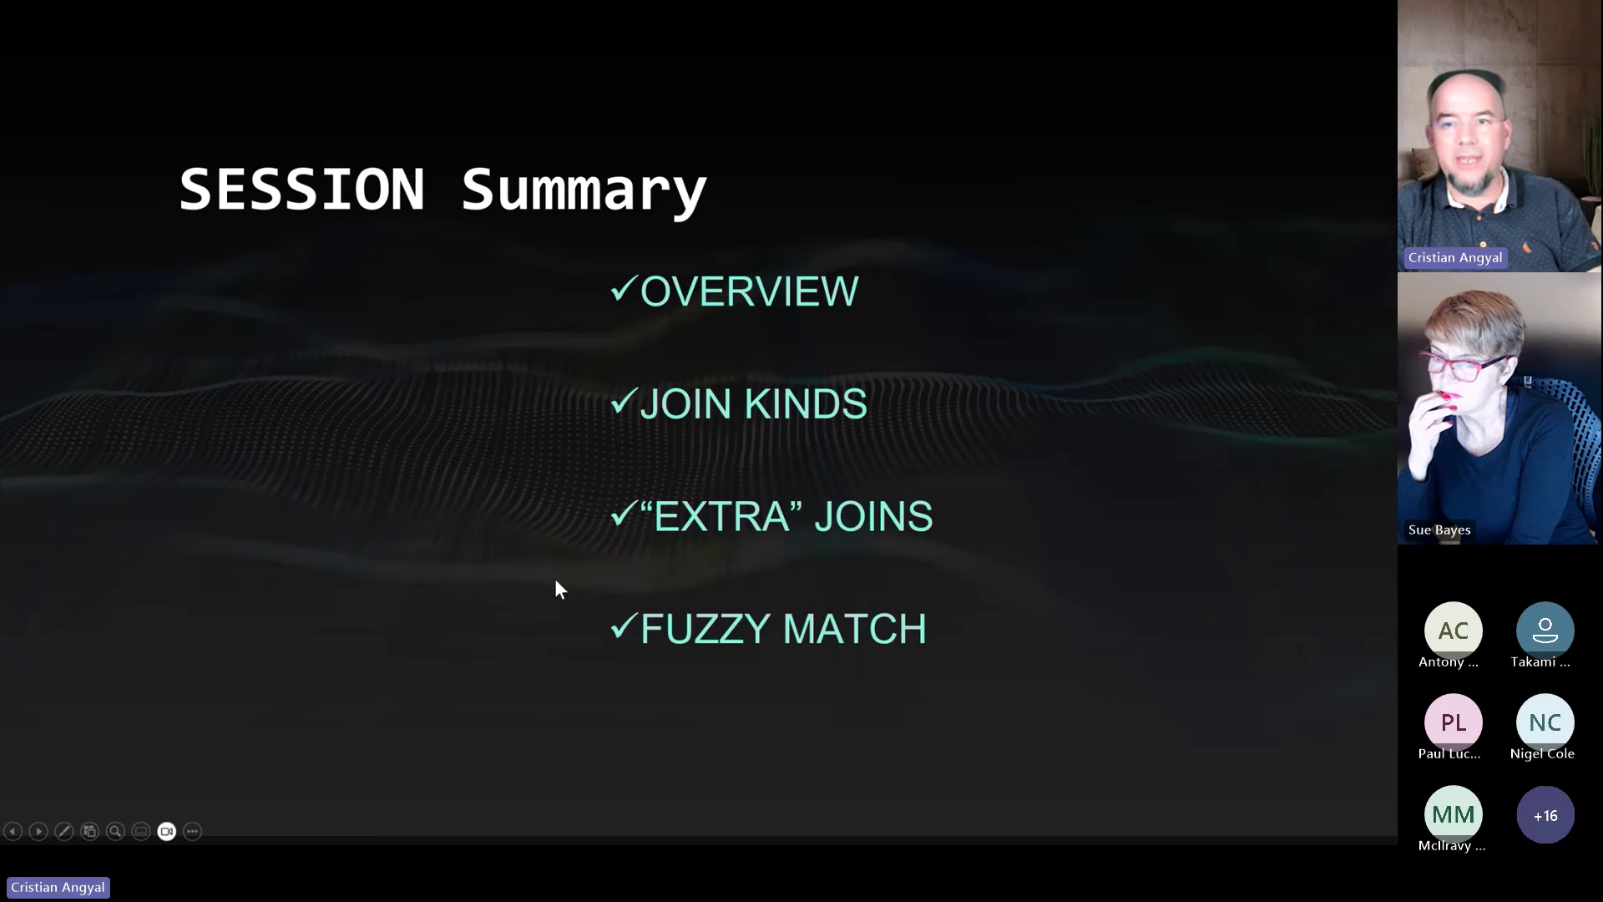